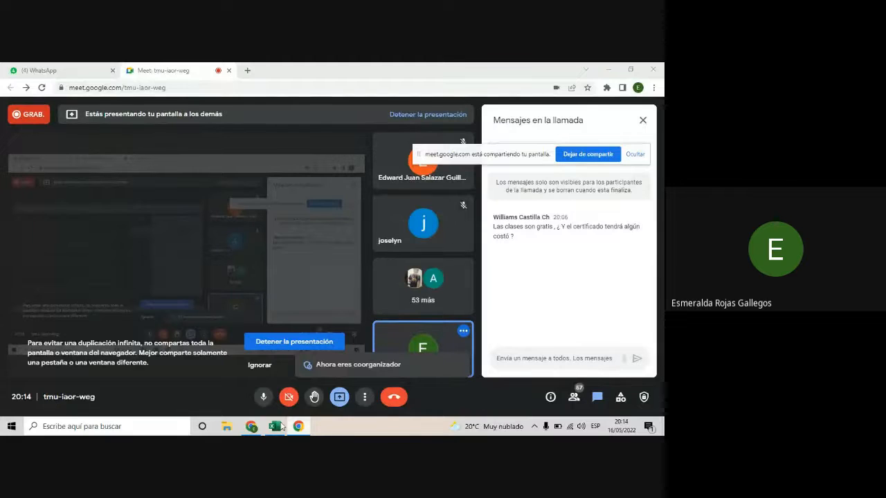
- Switch to the CLASE 1 - EXCEL INTERMEDIO workbook in Excel and open the TEMARIO sheet
{"action": "mouse_move", "coordinate": [272, 429]}
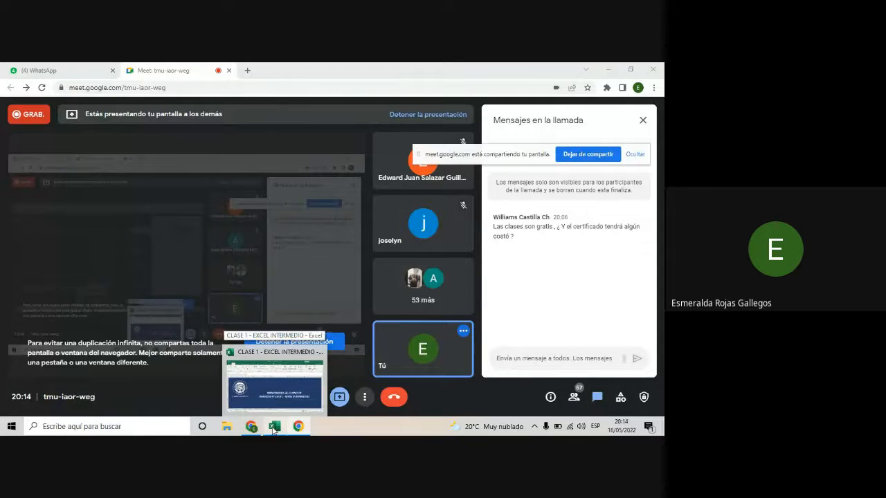
{"action": "left_click", "coordinate": [274, 429]}
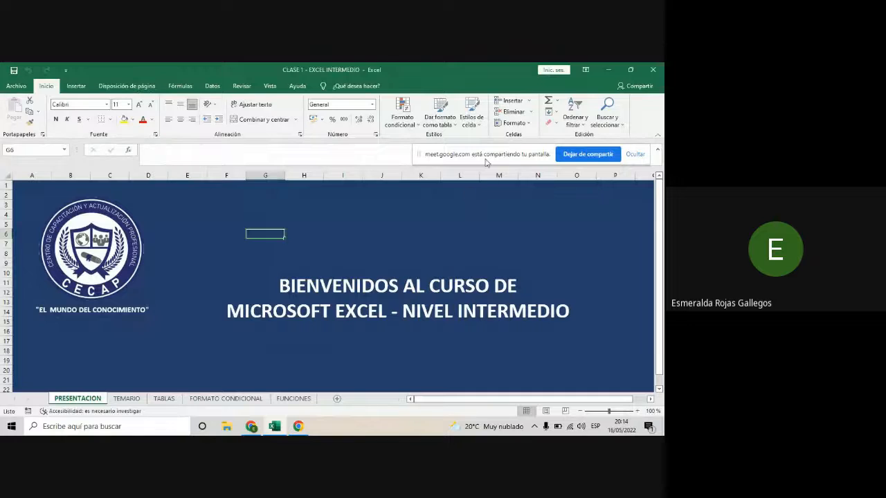
{"action": "left_click_drag", "start_coordinate": [487, 161], "coordinate": [497, 162]}
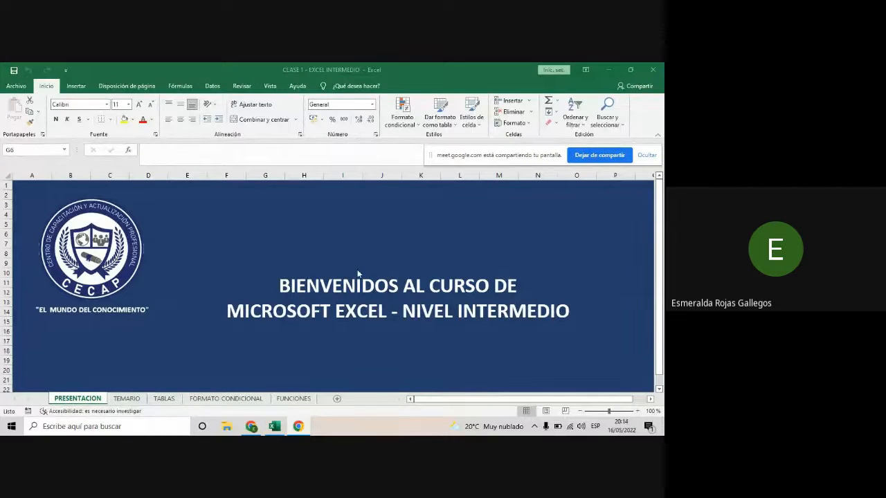
{"action": "left_click", "coordinate": [365, 228]}
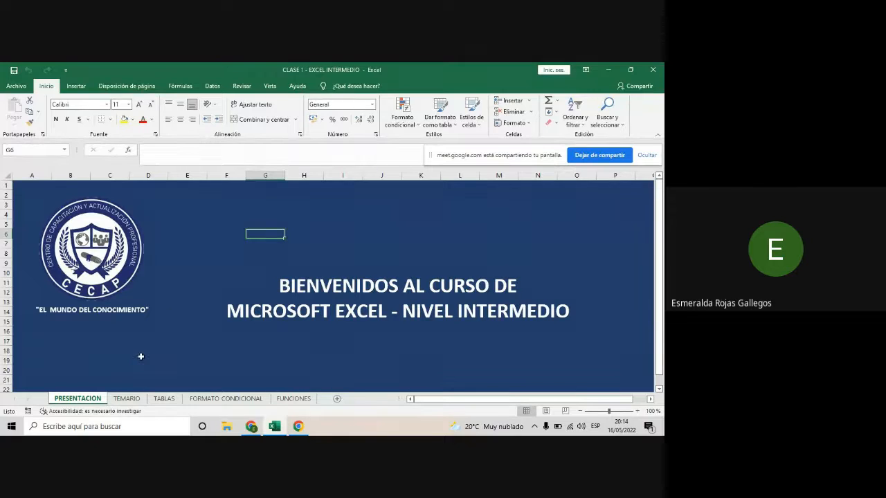
{"action": "left_click", "coordinate": [138, 400]}
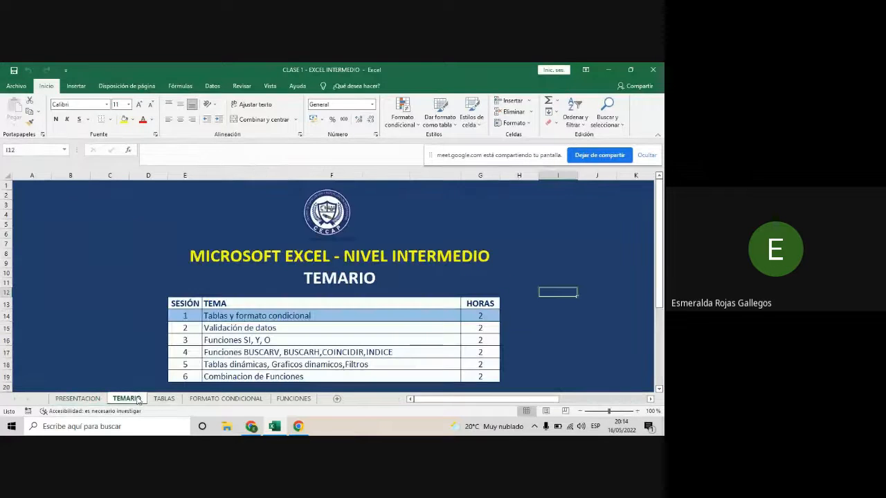
{"action": "left_click", "coordinate": [151, 285]}
{"action": "left_click", "coordinate": [579, 265]}
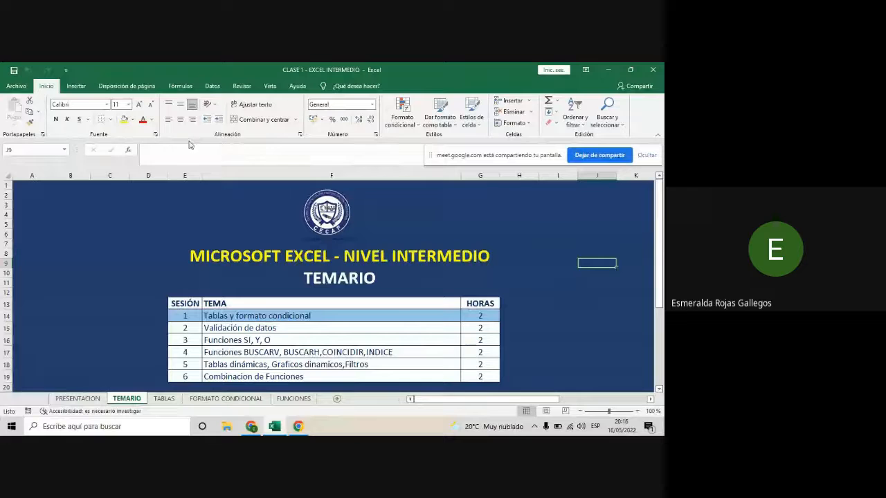
{"action": "left_click", "coordinate": [76, 87]}
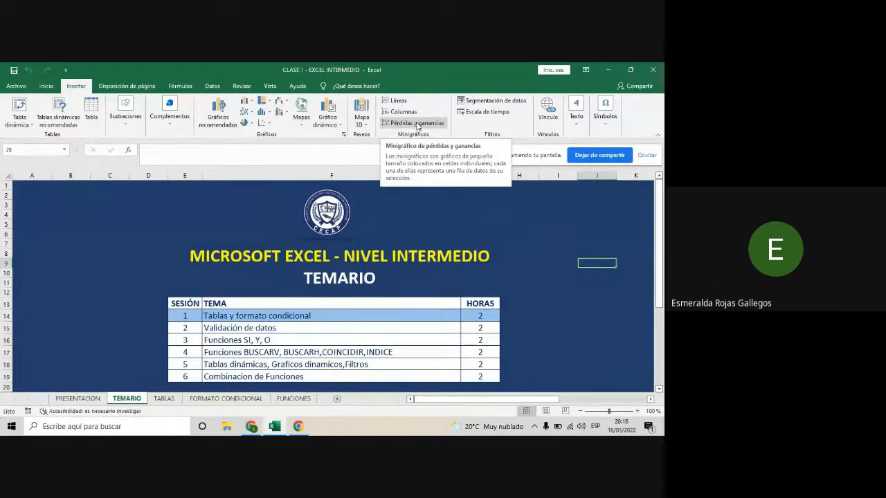
{"action": "left_click", "coordinate": [131, 87]}
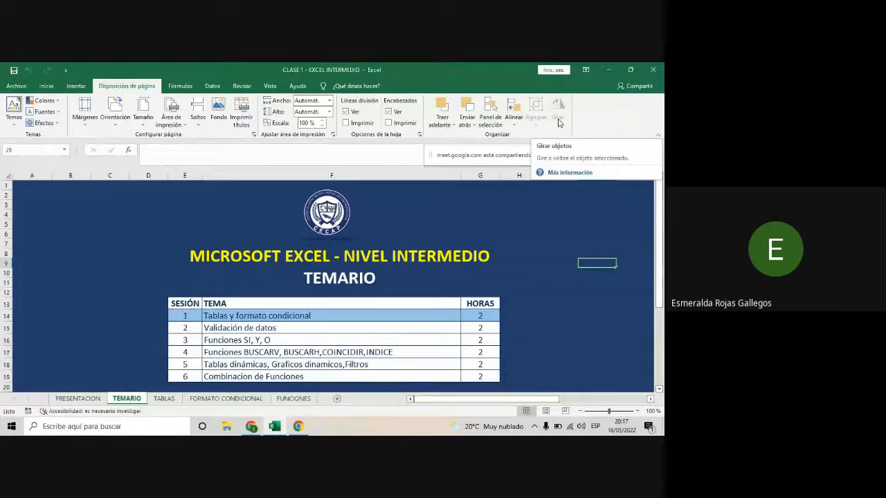
{"action": "left_click", "coordinate": [222, 214]}
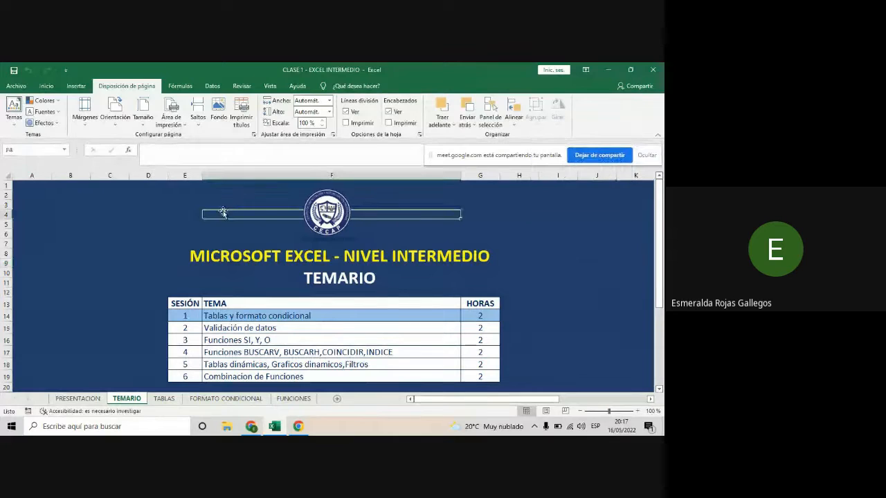
{"action": "left_click", "coordinate": [45, 86]}
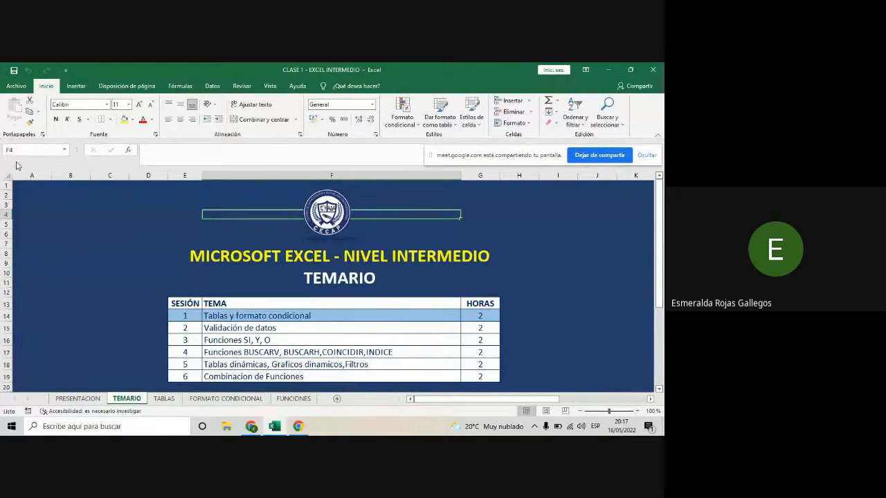
{"action": "left_click", "coordinate": [75, 245]}
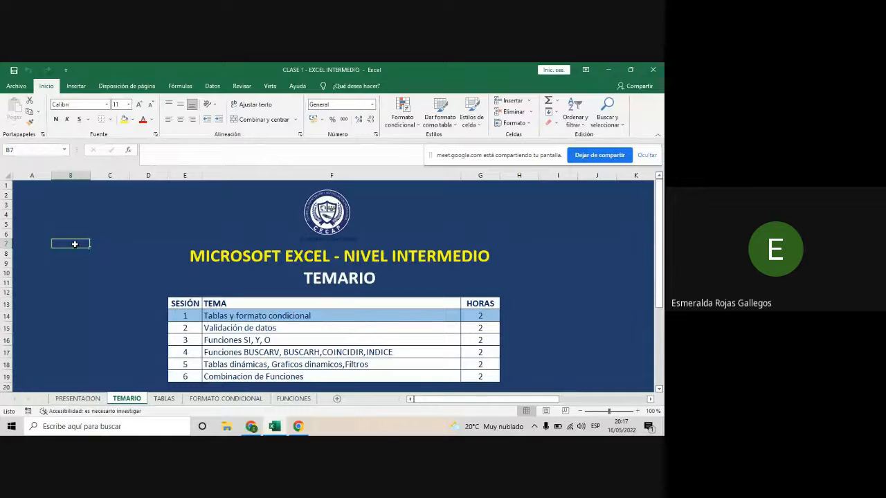
{"action": "left_click", "coordinate": [583, 231]}
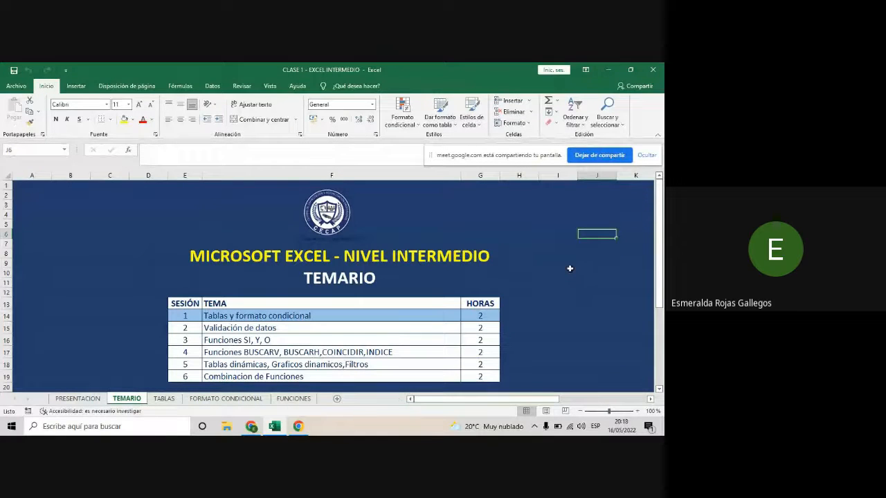
{"action": "left_click", "coordinate": [78, 241]}
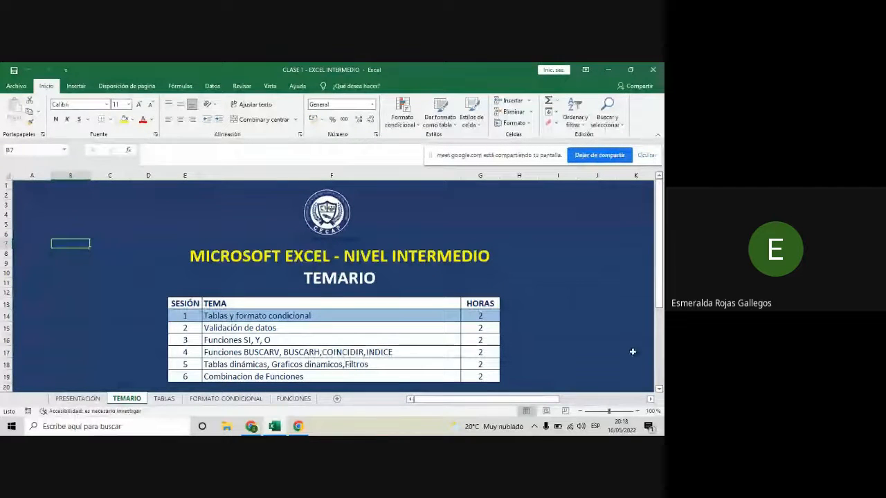
- Set the TEMARIO sheet's zoom to 112% and bring the syllabus heading into view
{"action": "left_click_drag", "start_coordinate": [613, 414], "coordinate": [611, 412]}
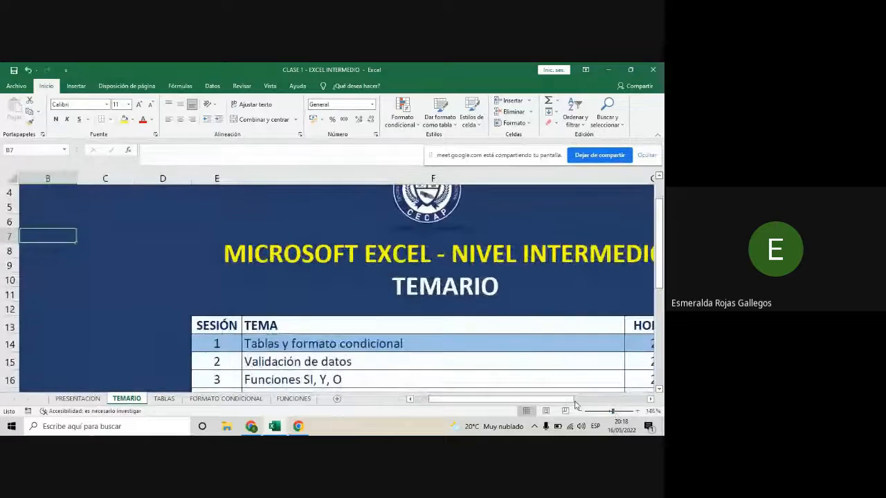
{"action": "left_click_drag", "start_coordinate": [560, 401], "coordinate": [539, 401]}
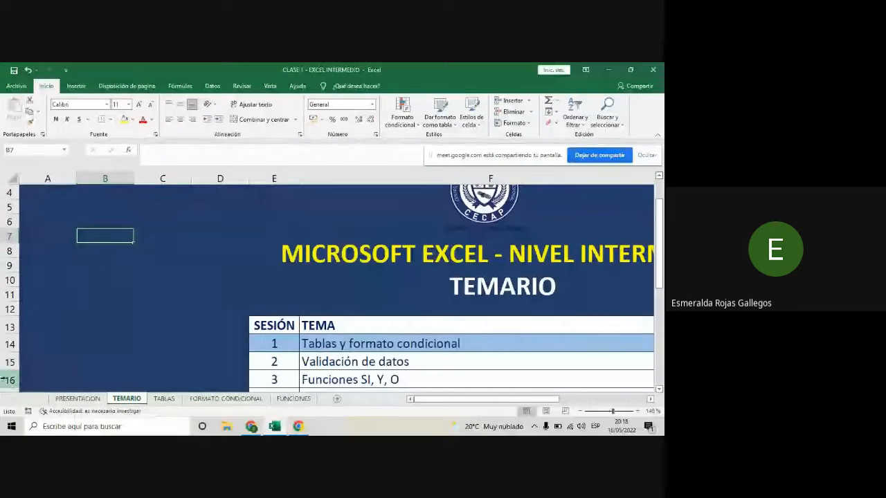
{"action": "scroll", "coordinate": [8, 336], "scroll_direction": "up", "scroll_amount": 1}
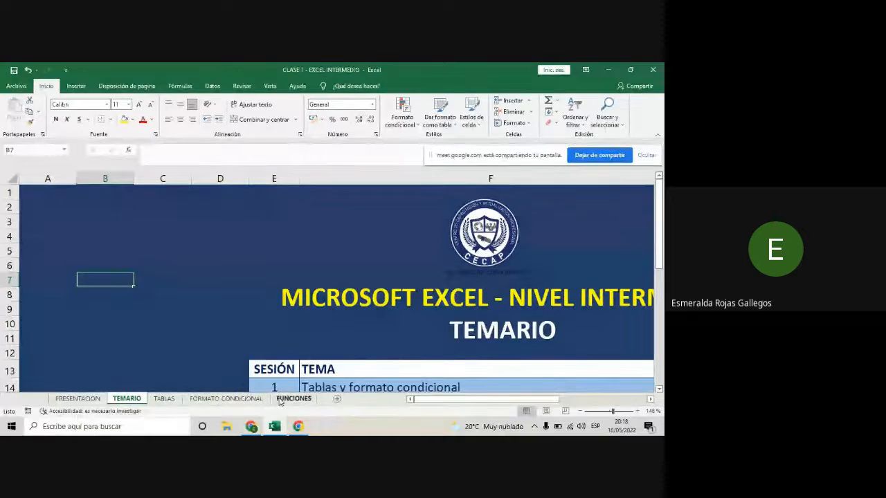
{"action": "left_click", "coordinate": [225, 326]}
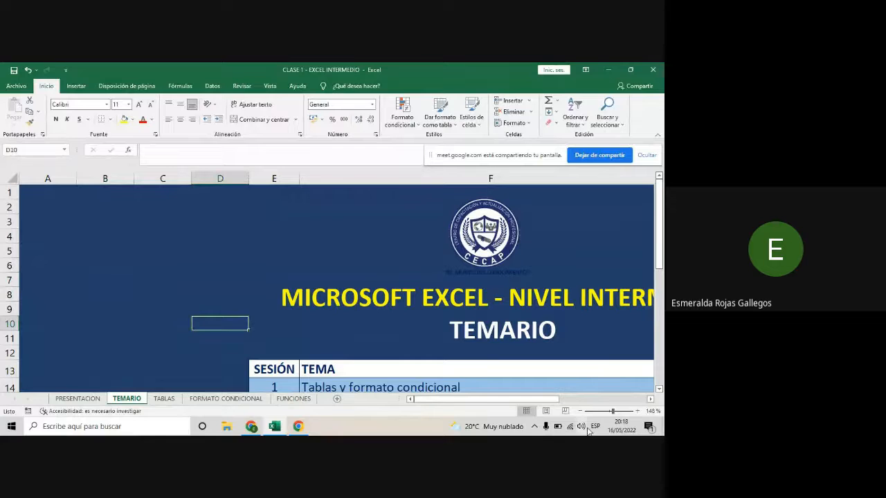
{"action": "left_click", "coordinate": [605, 412]}
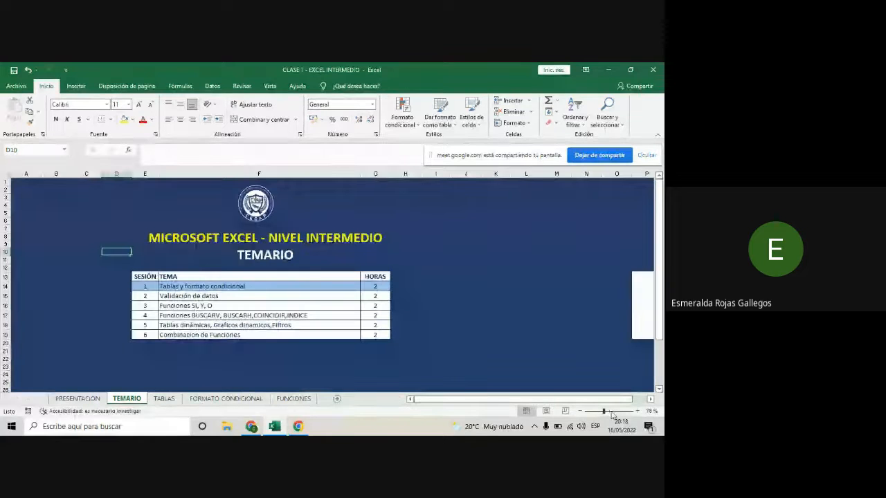
{"action": "left_click", "coordinate": [608, 411]}
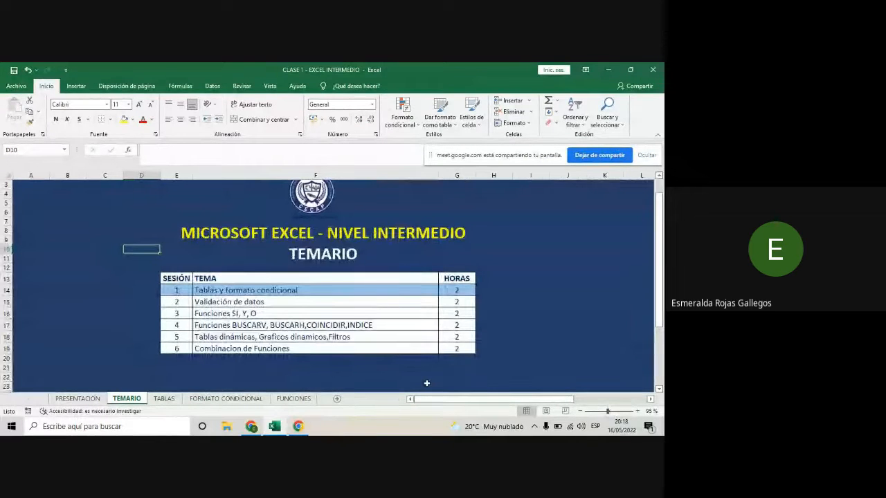
{"action": "left_click", "coordinate": [610, 411]}
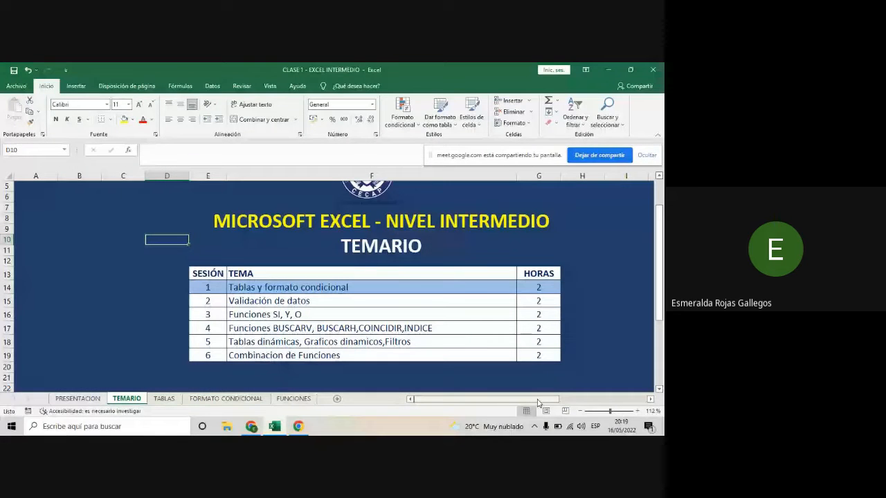
{"action": "left_click", "coordinate": [98, 271]}
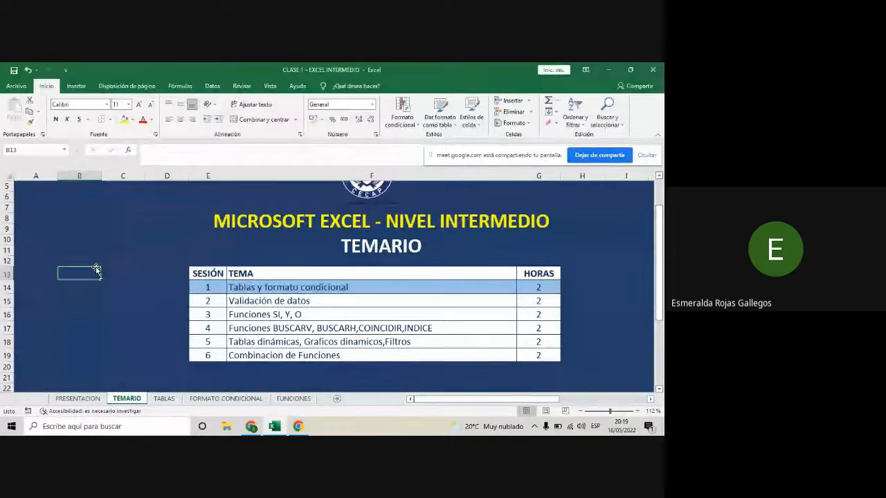
{"action": "scroll", "coordinate": [111, 305], "scroll_direction": "up", "scroll_amount": 2}
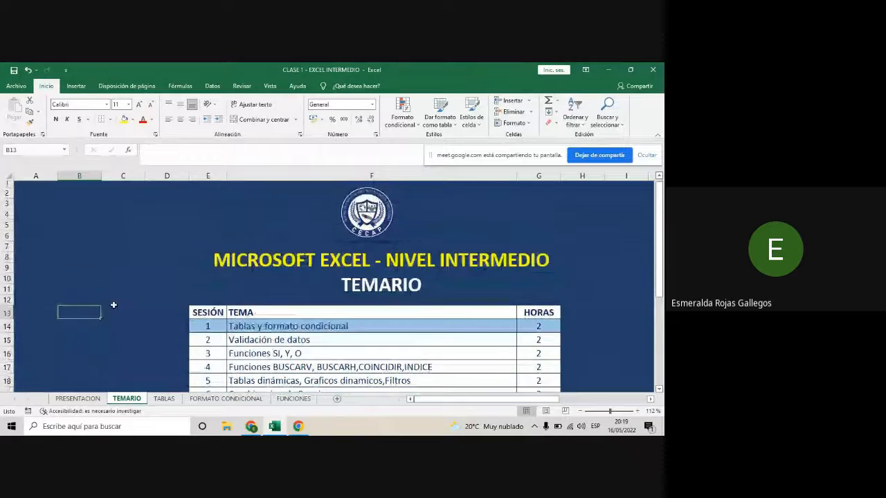
- Open the TABLAS sheet and highlight the whole student grades table, A7:E26
{"action": "left_click", "coordinate": [165, 399]}
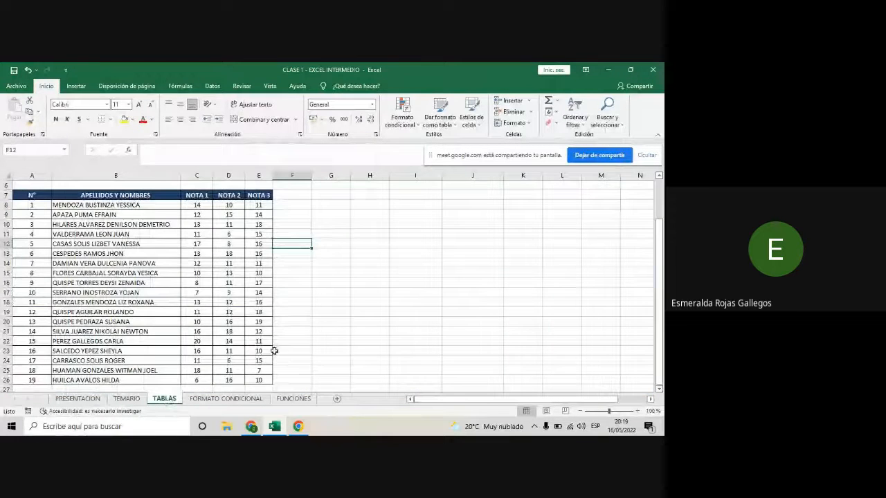
{"action": "scroll", "coordinate": [307, 342], "scroll_direction": "up", "scroll_amount": 2}
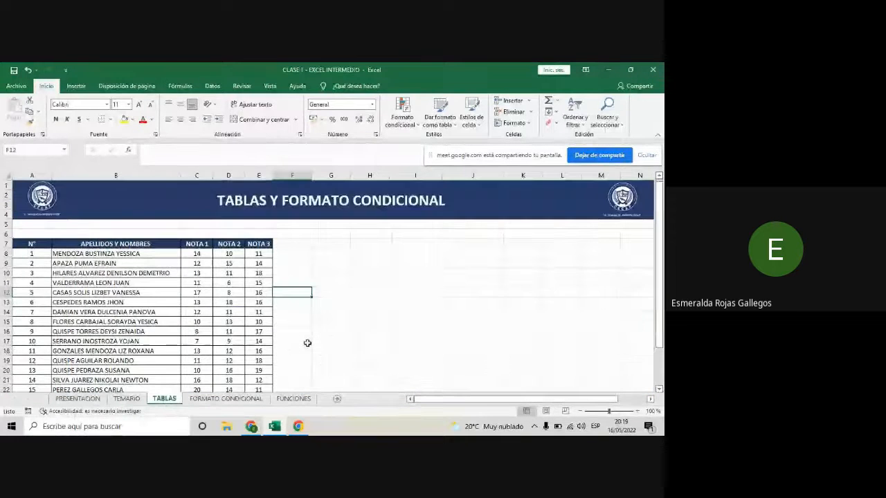
{"action": "left_click", "coordinate": [429, 401]}
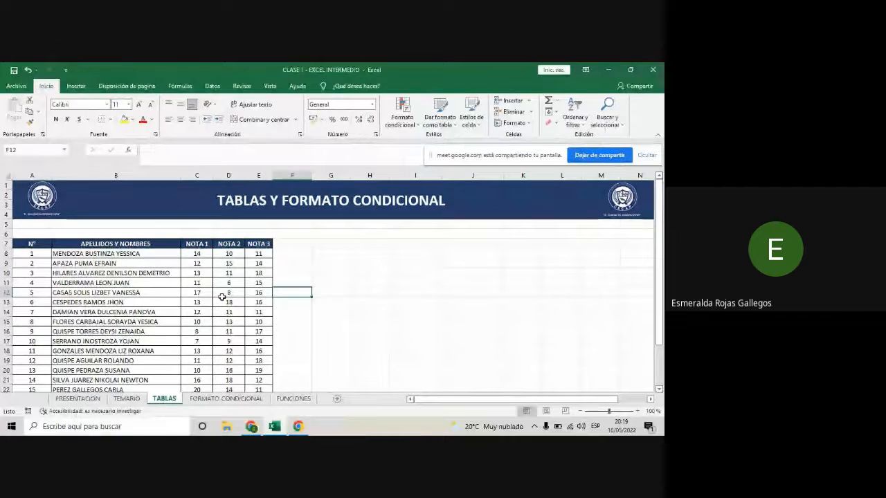
{"action": "left_click", "coordinate": [198, 333]}
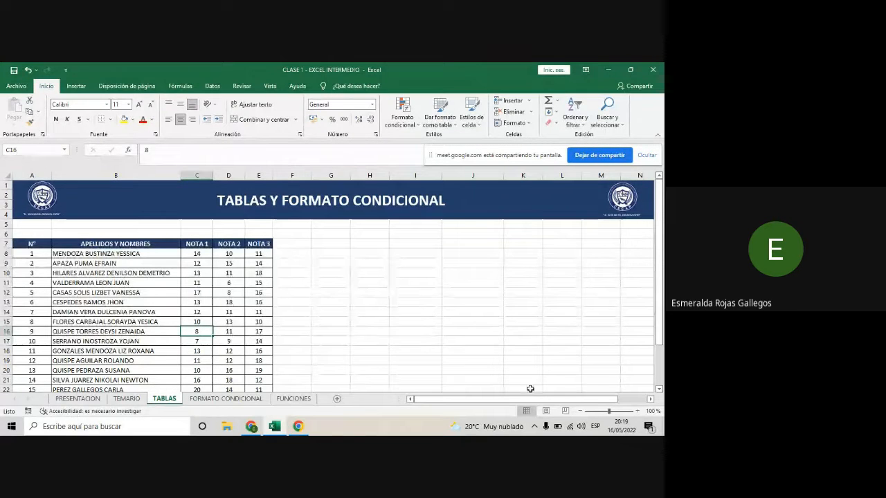
{"action": "left_click_drag", "start_coordinate": [31, 244], "coordinate": [264, 381]}
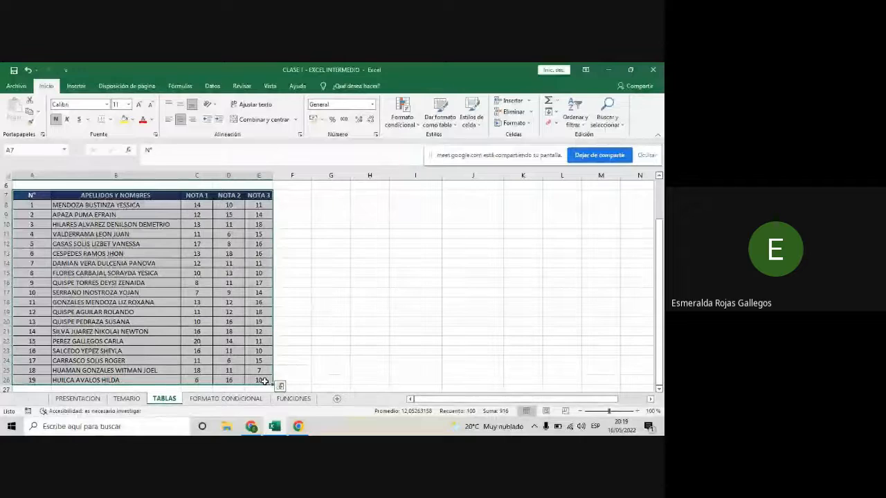
{"action": "left_click", "coordinate": [114, 264]}
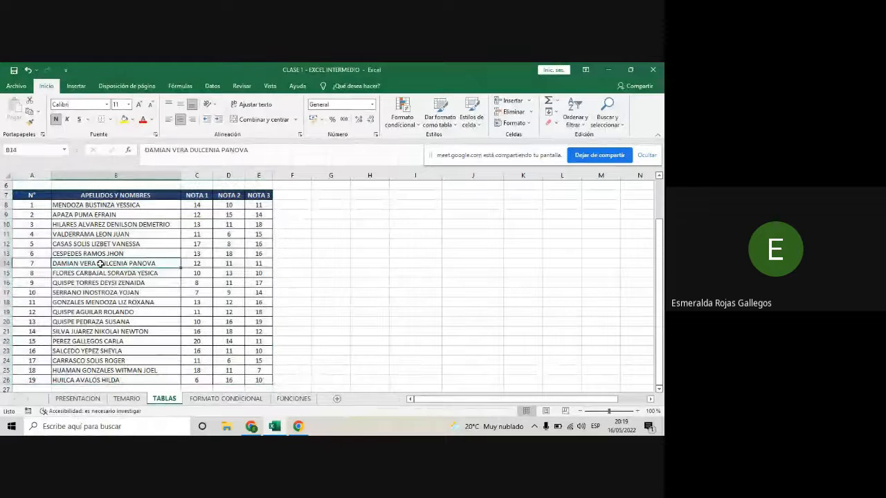
- Examine the grades table's header row A7:E7, its full range, and the empty area H9:L18 beside it
{"action": "left_click_drag", "start_coordinate": [23, 197], "coordinate": [250, 196]}
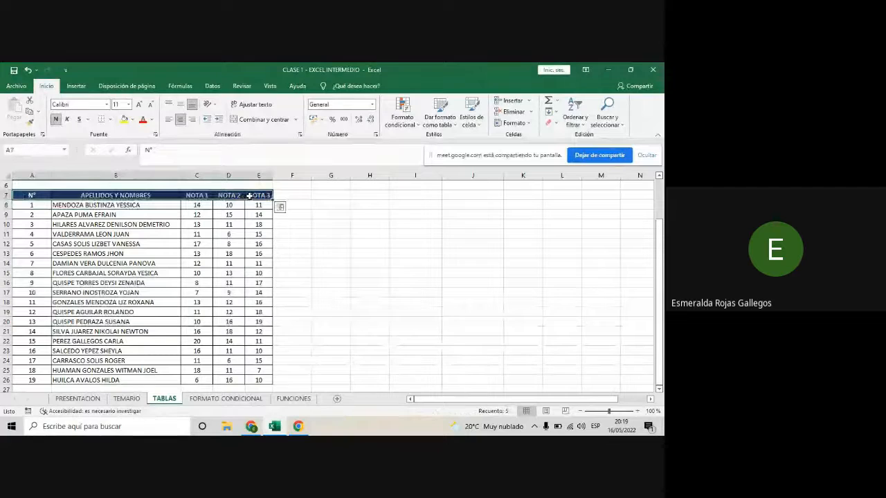
{"action": "left_click", "coordinate": [215, 265]}
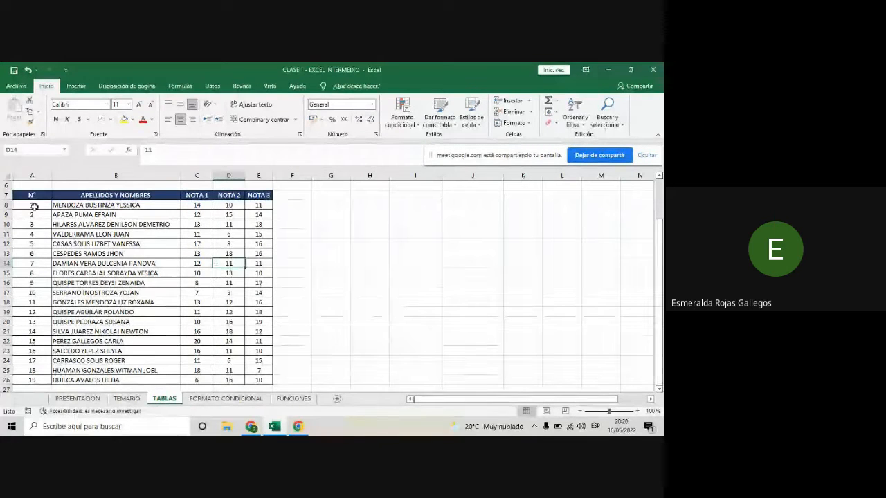
{"action": "left_click_drag", "start_coordinate": [32, 195], "coordinate": [259, 380]}
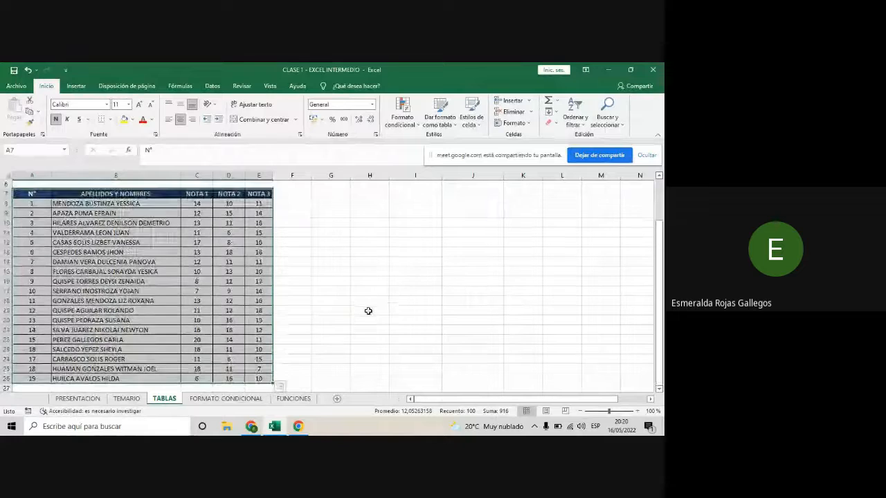
{"action": "left_click_drag", "start_coordinate": [367, 215], "coordinate": [561, 303]}
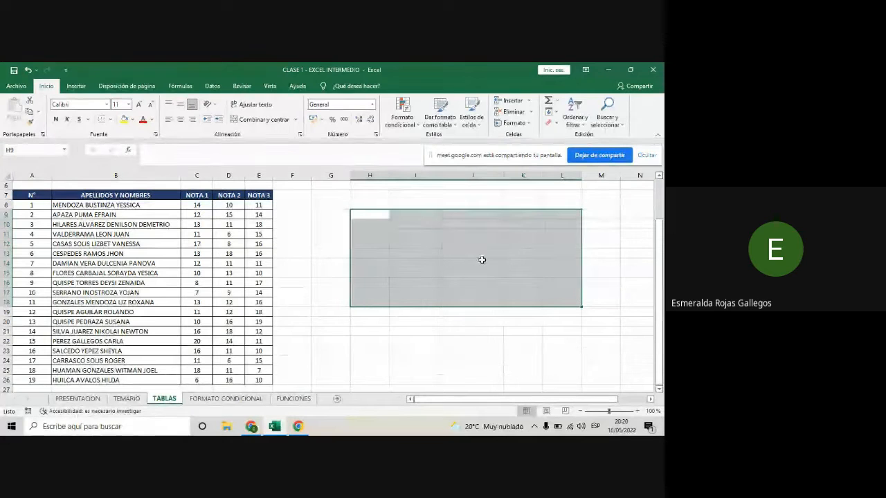
{"action": "left_click", "coordinate": [115, 252]}
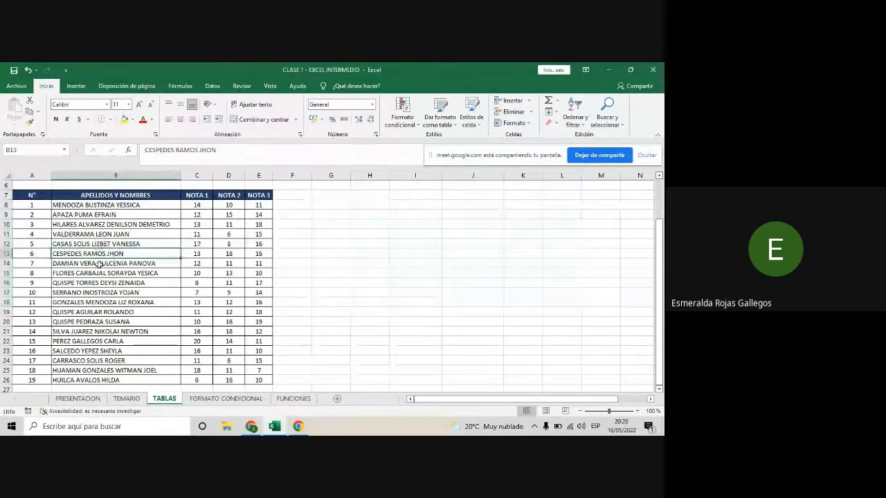
{"action": "left_click", "coordinate": [144, 237]}
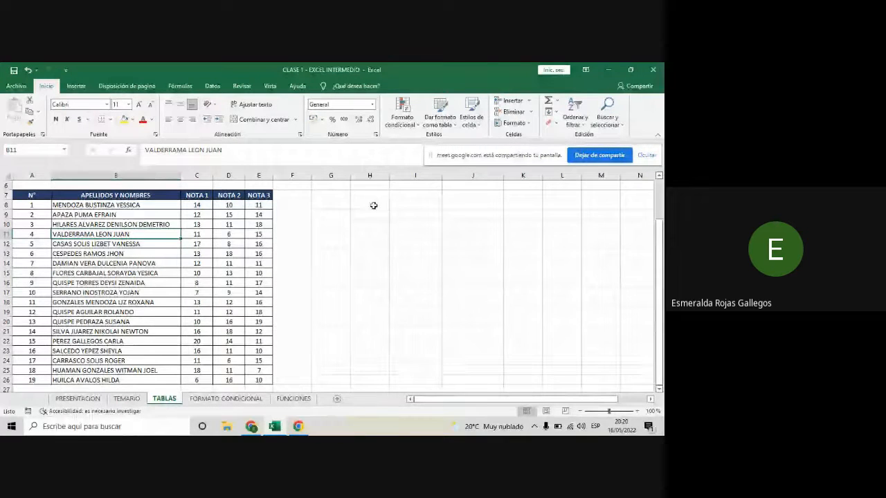
- Set the font color of the empty range H8:M21 to black and save the workbook
{"action": "left_click_drag", "start_coordinate": [371, 204], "coordinate": [585, 332]}
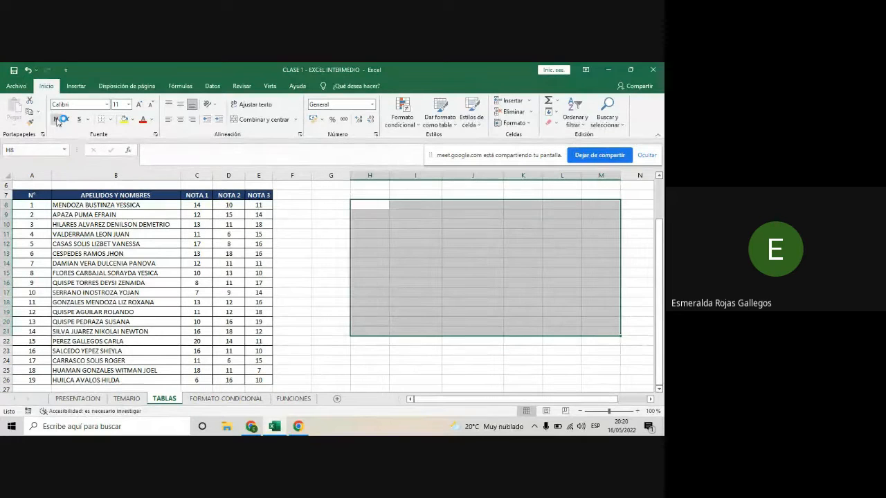
{"action": "left_click", "coordinate": [153, 121]}
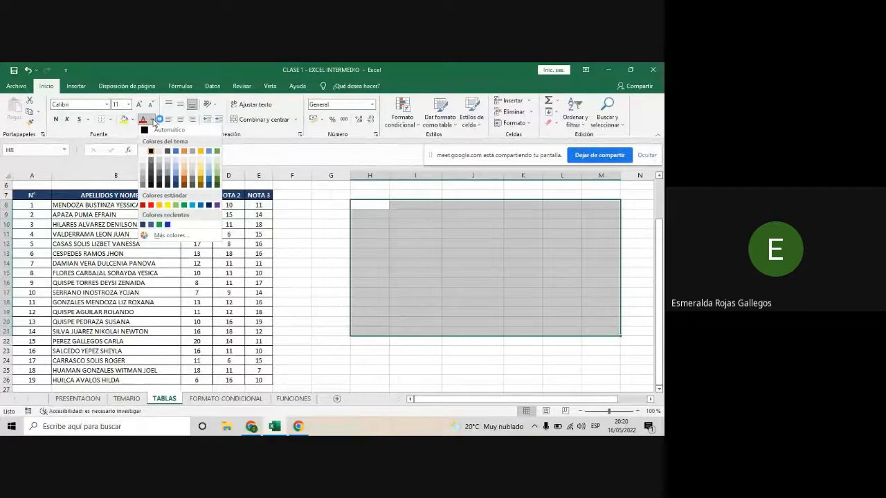
{"action": "left_click", "coordinate": [151, 157]}
{"action": "left_click", "coordinate": [473, 282]}
{"action": "key", "text": "ctrl+s"}
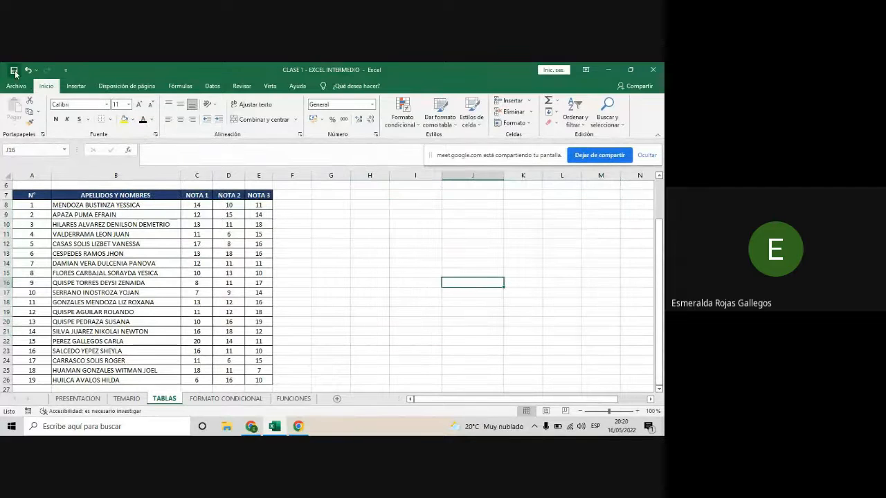
- Enter the headings Numero 1, Numero 2 and Resultado in cells I8, J8 and K8
{"action": "left_click", "coordinate": [398, 209]}
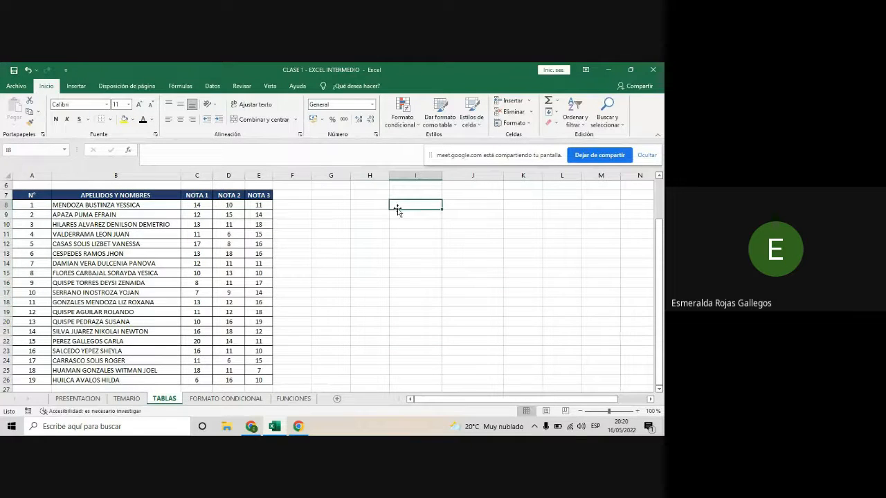
{"action": "left_click", "coordinate": [401, 215]}
{"action": "left_click", "coordinate": [399, 206]}
{"action": "type", "text": "Numero 1"}
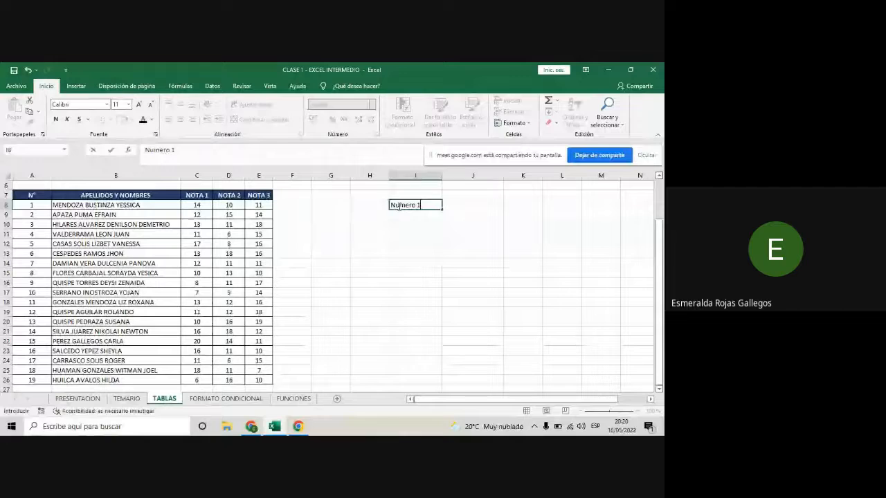
{"action": "key", "text": "Tab"}
{"action": "type", "text": "N"}
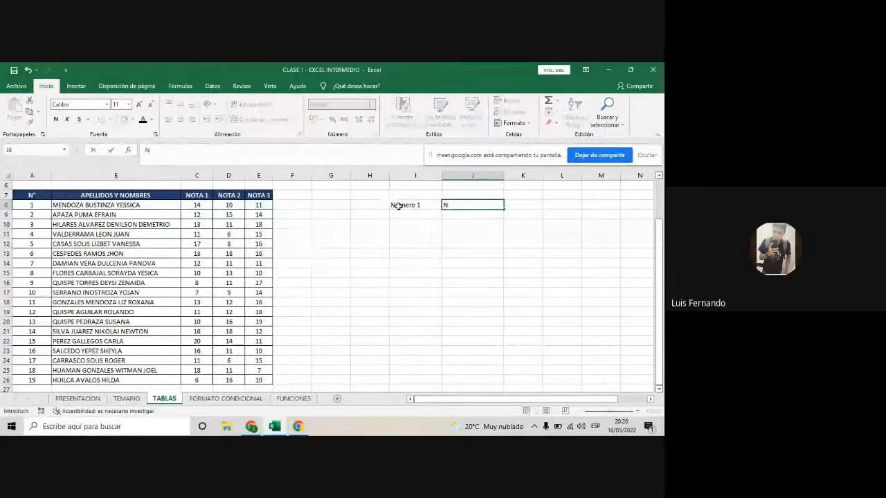
{"action": "type", "text": "umero"}
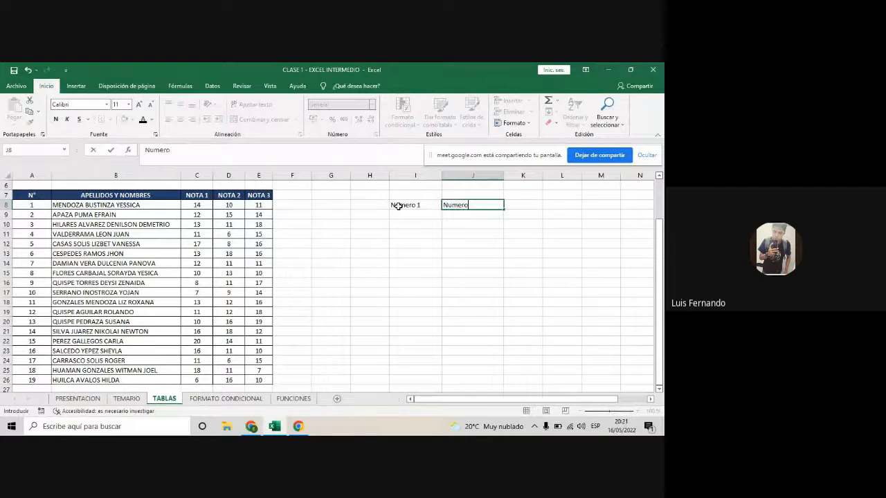
{"action": "type", "text": " 2"}
{"action": "key", "text": "Tab"}
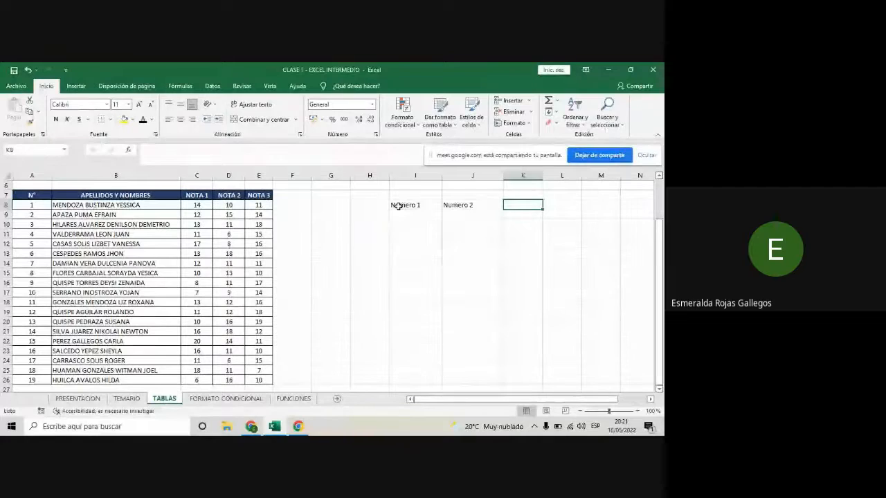
{"action": "type", "text": "Re"}
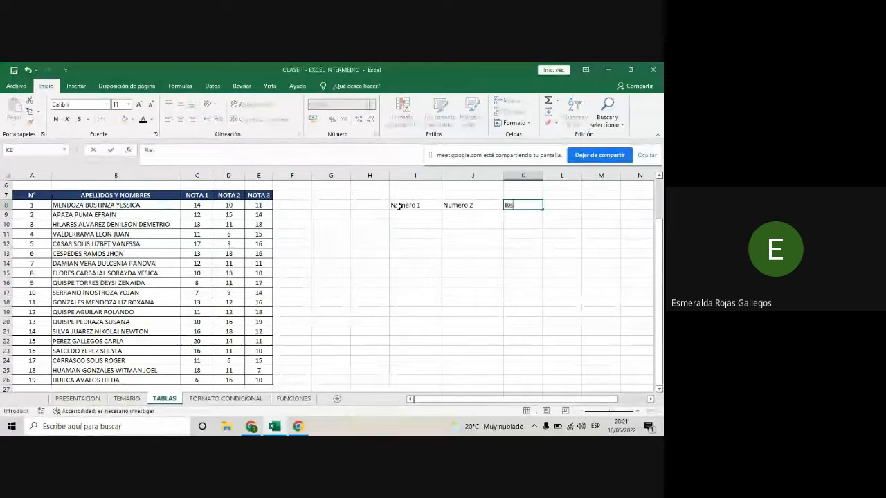
{"action": "type", "text": "sultado"}
{"action": "key", "text": "Return"}
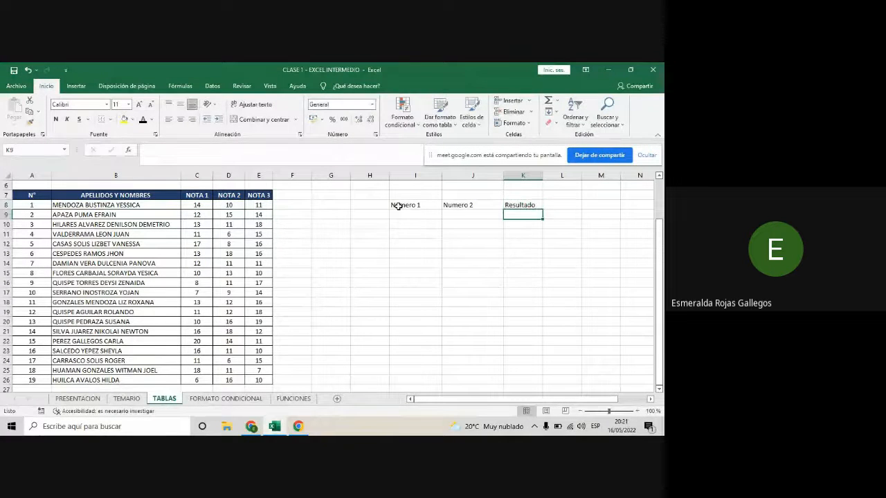
- Enlarge the TABLAS sheet's zoom slightly and bring the grades table's header row and the headings in I8:K8 into view
{"action": "mouse_move", "coordinate": [250, 427]}
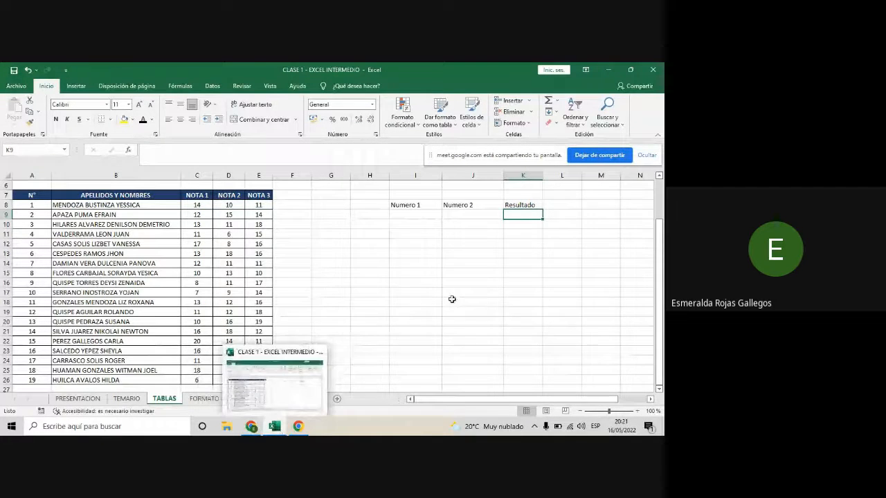
{"action": "left_click_drag", "start_coordinate": [610, 411], "coordinate": [614, 412]}
{"action": "left_click", "coordinate": [467, 294]}
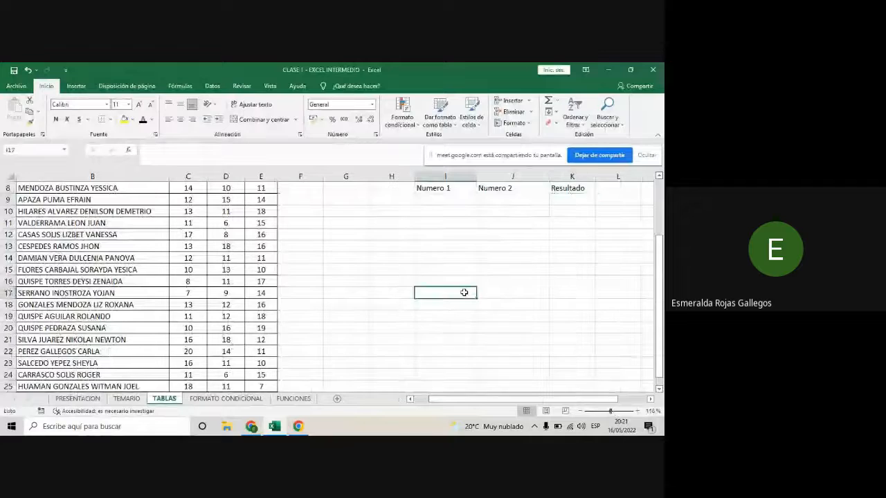
{"action": "scroll", "coordinate": [463, 292], "scroll_direction": "up", "scroll_amount": 1}
{"action": "scroll", "coordinate": [464, 292], "scroll_direction": "up", "scroll_amount": 1}
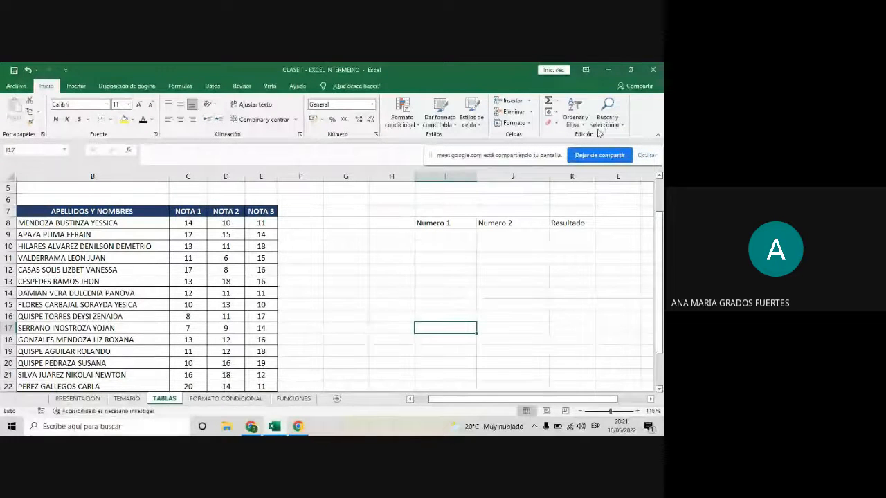
- Switch from Excel to the Google Meet call and stop sharing the screen
{"action": "left_click", "coordinate": [610, 69]}
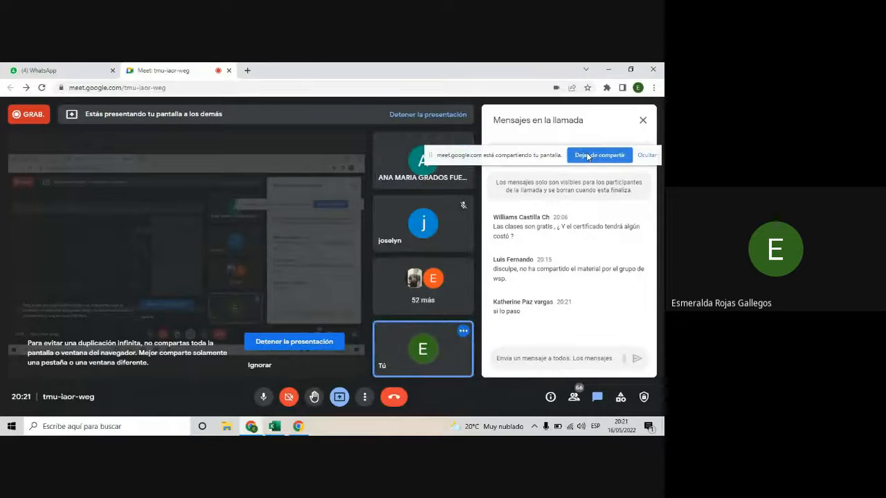
{"action": "left_click", "coordinate": [588, 156]}
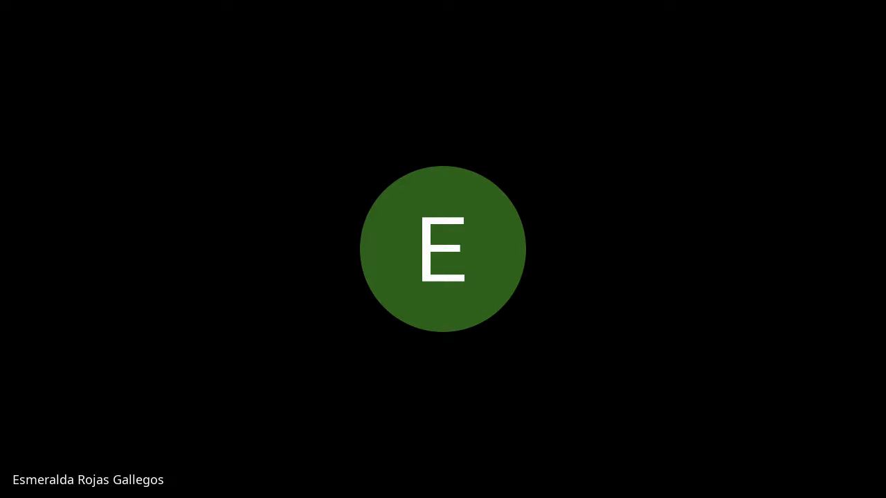
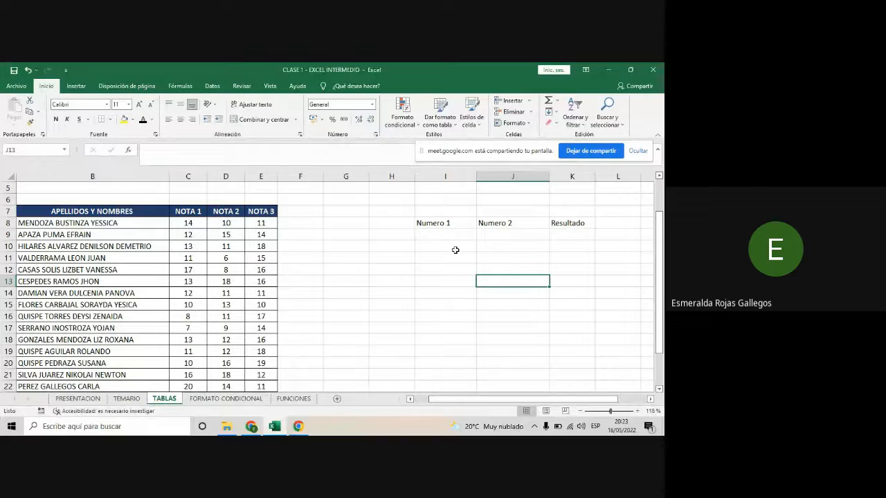
{"action": "left_click", "coordinate": [455, 249]}
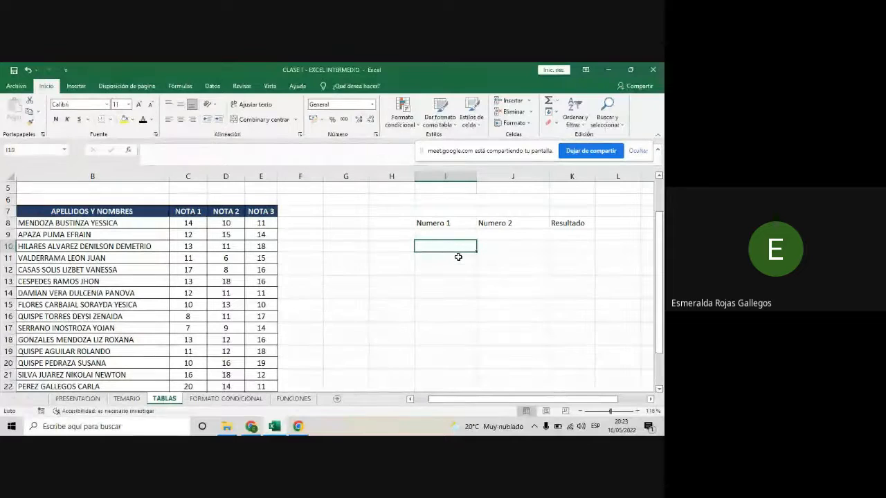
{"action": "left_click", "coordinate": [459, 271]}
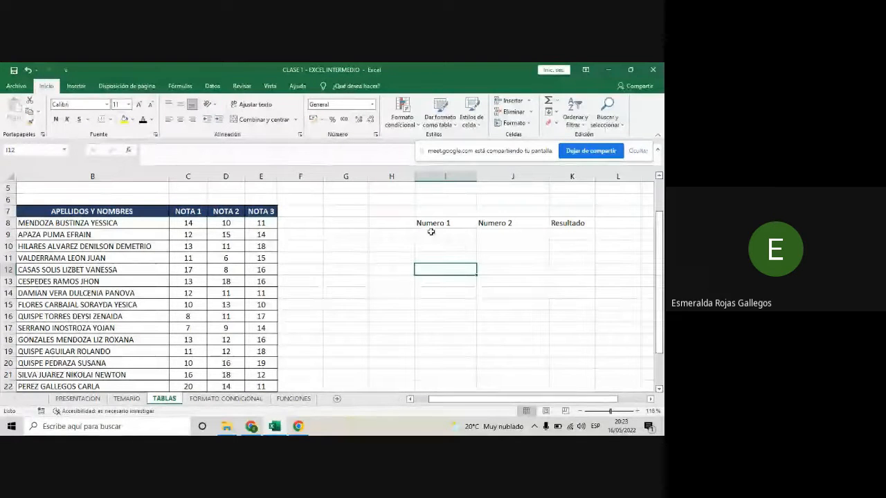
{"action": "left_click", "coordinate": [537, 259]}
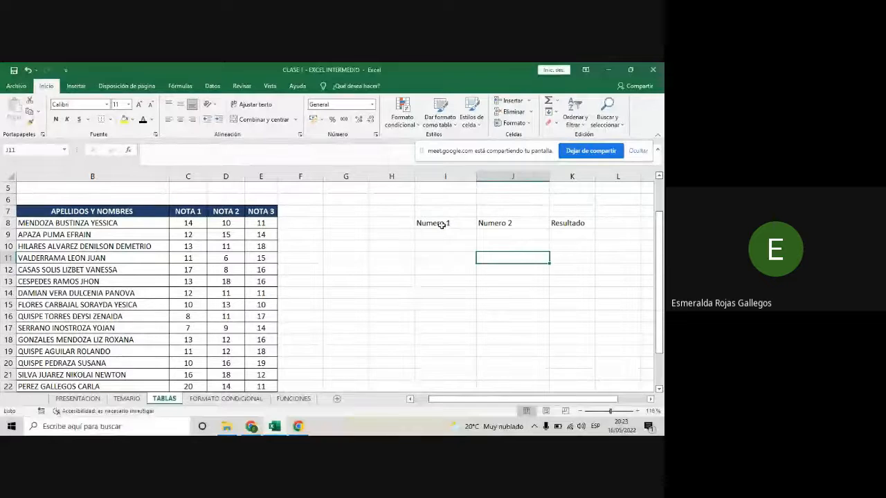
{"action": "left_click_drag", "start_coordinate": [441, 224], "coordinate": [575, 230]}
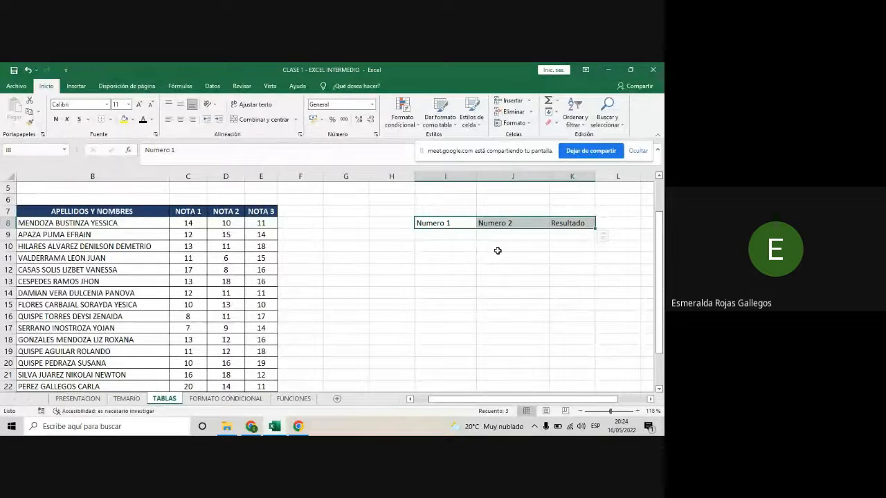
{"action": "left_click", "coordinate": [456, 281]}
{"action": "left_click_drag", "start_coordinate": [432, 224], "coordinate": [567, 226]}
{"action": "left_click", "coordinate": [465, 273]}
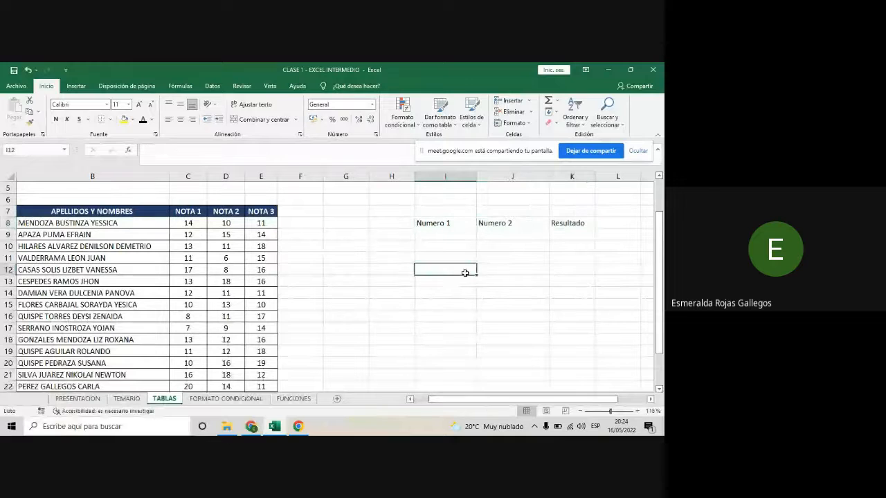
{"action": "left_click_drag", "start_coordinate": [441, 223], "coordinate": [574, 223]}
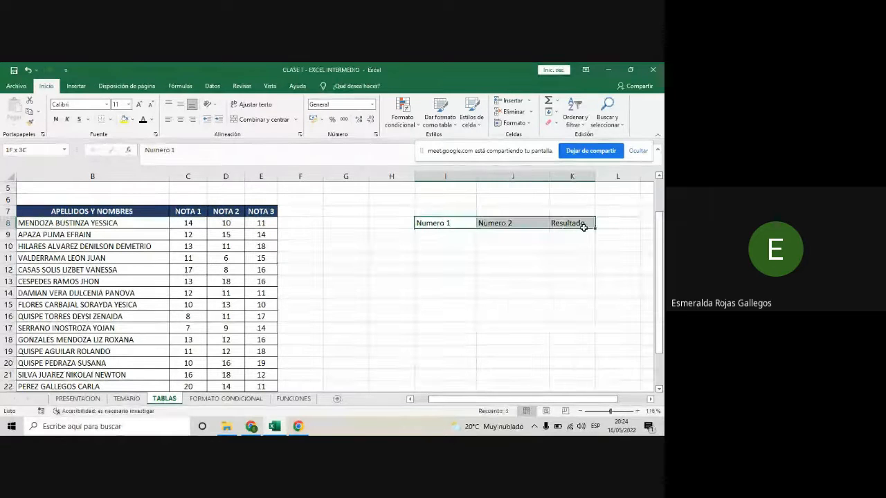
{"action": "left_click", "coordinate": [512, 258]}
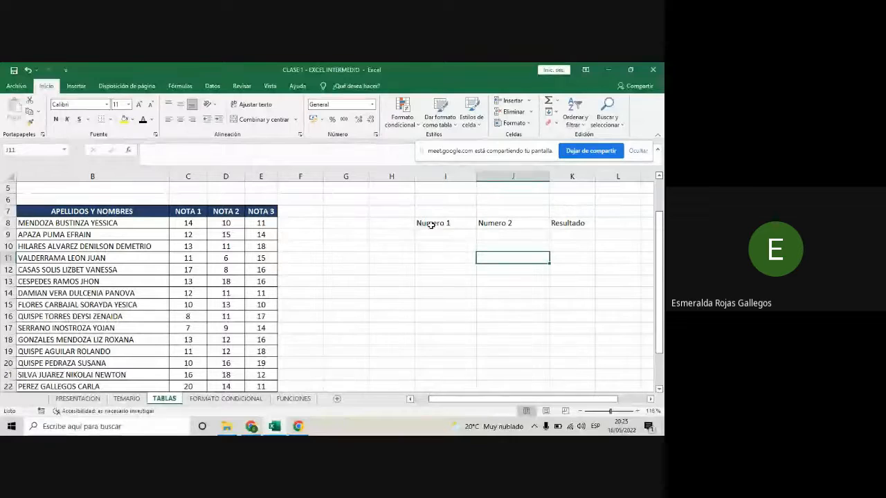
- Select the headings in I8:K8 and shift the screen-sharing bar slightly away from the ribbon
{"action": "left_click_drag", "start_coordinate": [431, 225], "coordinate": [568, 223]}
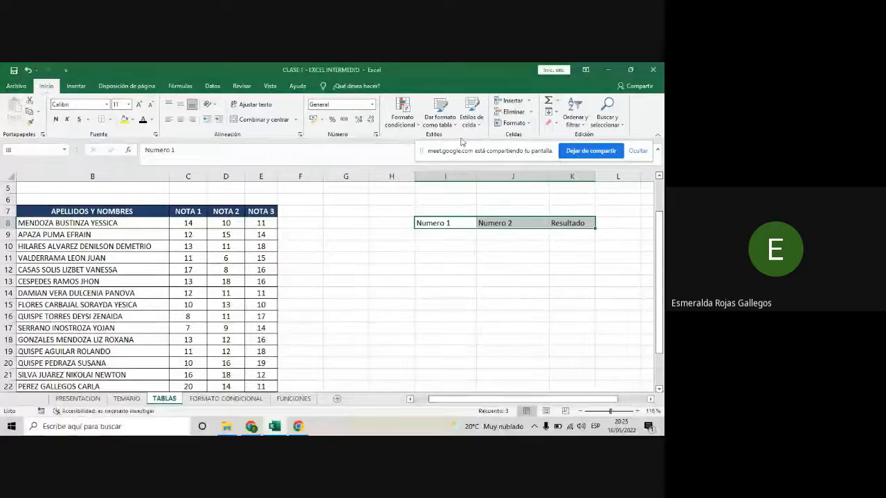
{"action": "left_click", "coordinate": [480, 153]}
{"action": "left_click_drag", "start_coordinate": [481, 152], "coordinate": [490, 156]}
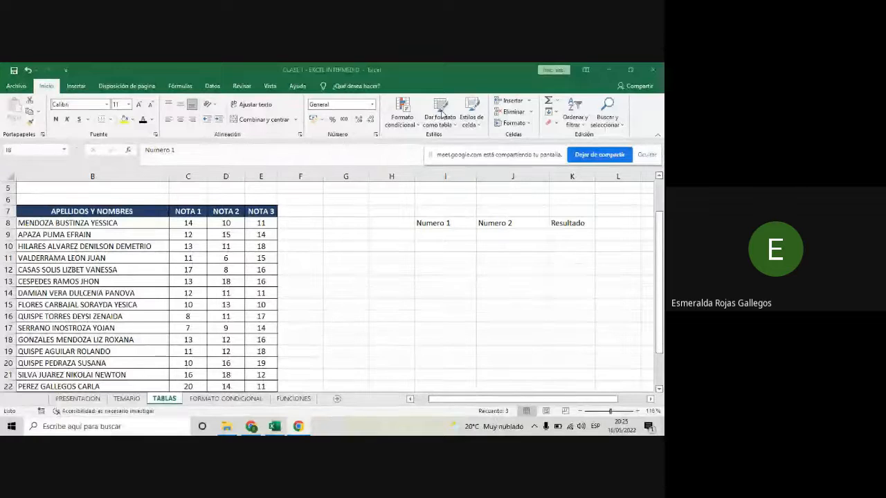
{"action": "left_click", "coordinate": [426, 222]}
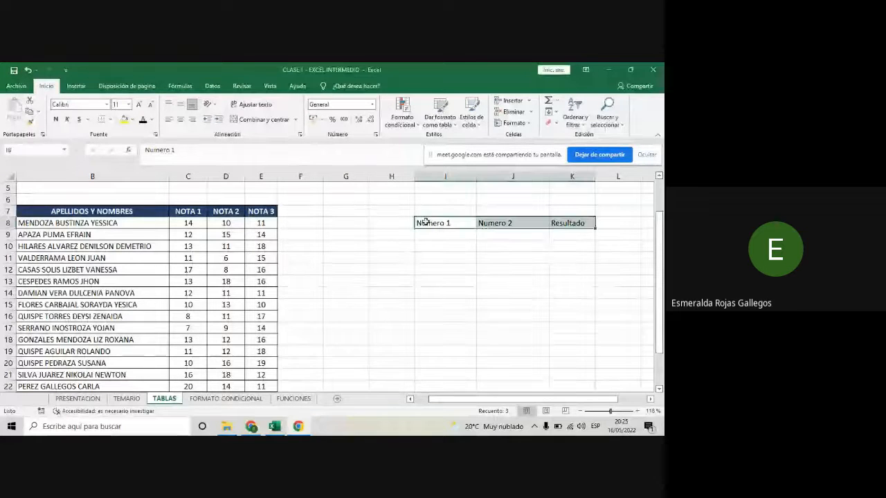
- Examine the Claro, Medio and Oscuro styles available for formatting the selected headings as a table
{"action": "left_click", "coordinate": [453, 125]}
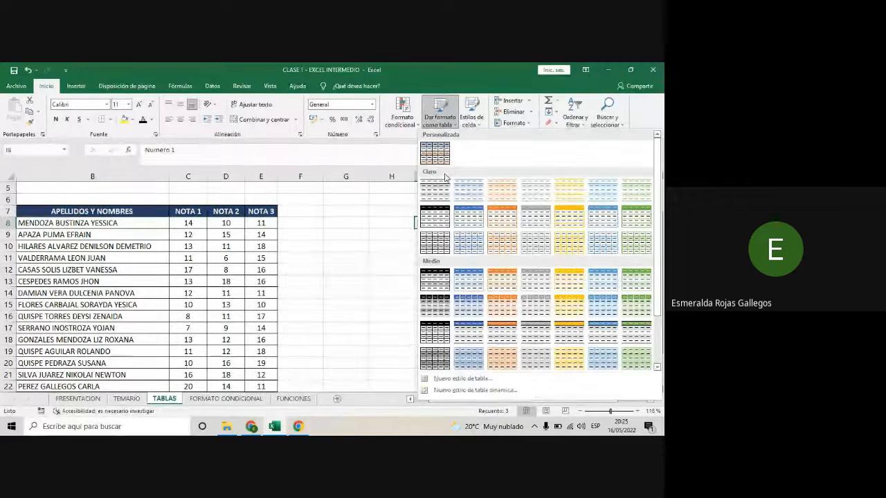
{"action": "scroll", "coordinate": [446, 178], "scroll_direction": "down", "scroll_amount": 2}
{"action": "scroll", "coordinate": [445, 177], "scroll_direction": "up", "scroll_amount": 2}
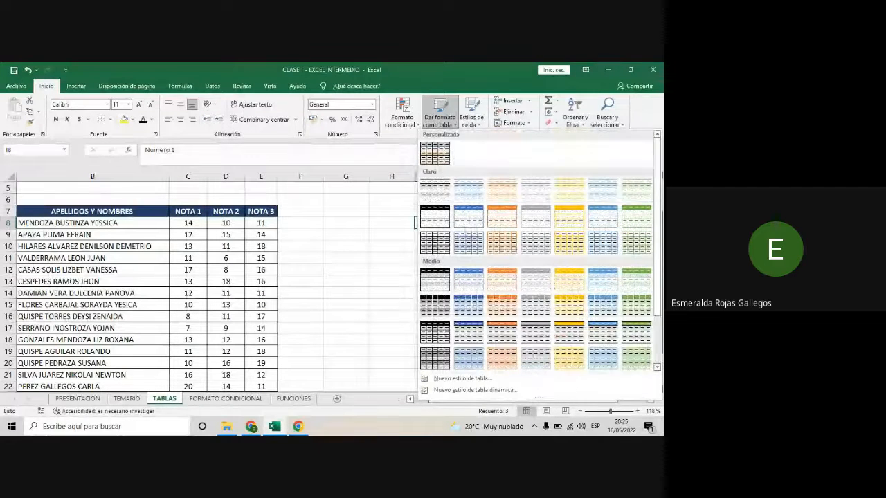
{"action": "left_click_drag", "start_coordinate": [658, 163], "coordinate": [662, 186]}
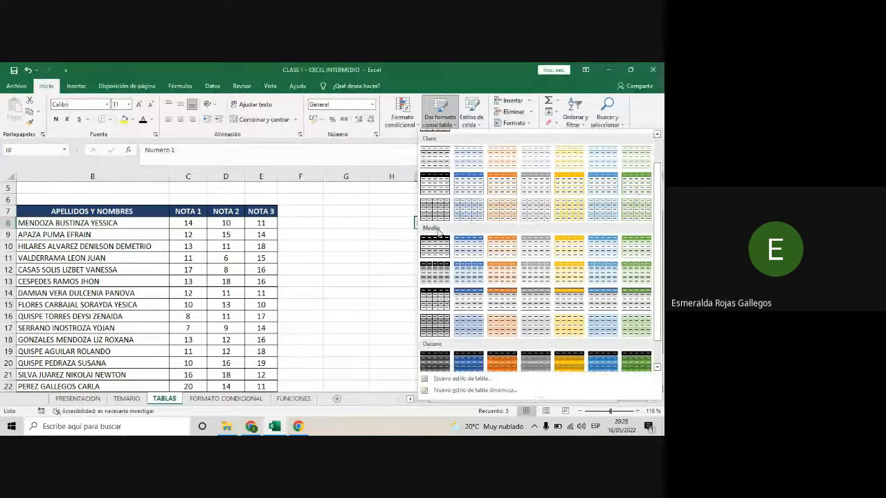
{"action": "scroll", "coordinate": [438, 235], "scroll_direction": "down", "scroll_amount": 1}
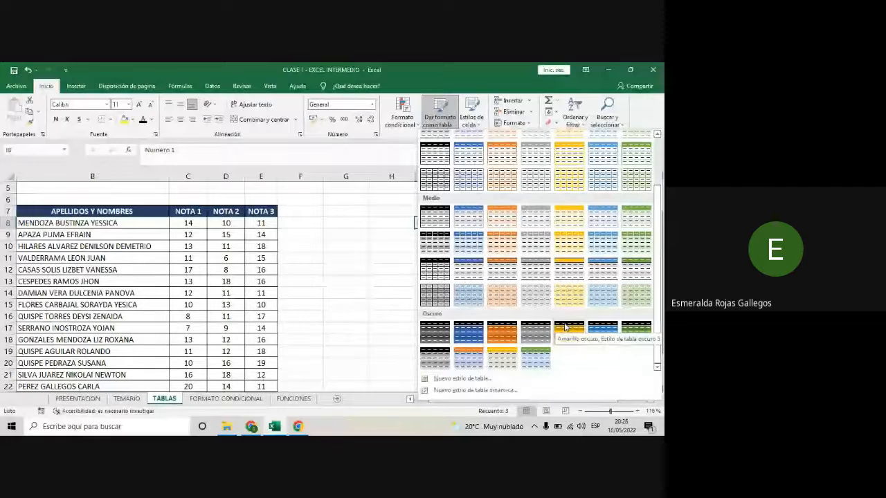
{"action": "scroll", "coordinate": [565, 328], "scroll_direction": "up", "scroll_amount": 3}
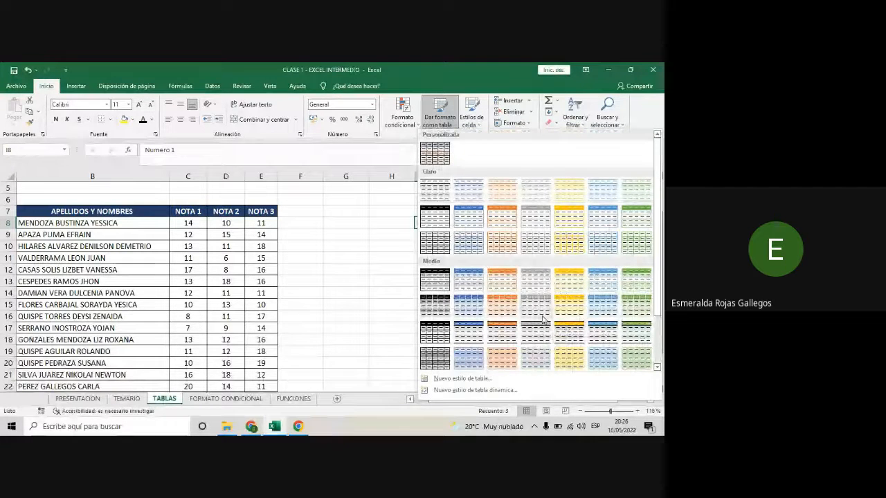
{"action": "scroll", "coordinate": [537, 316], "scroll_direction": "down", "scroll_amount": 2}
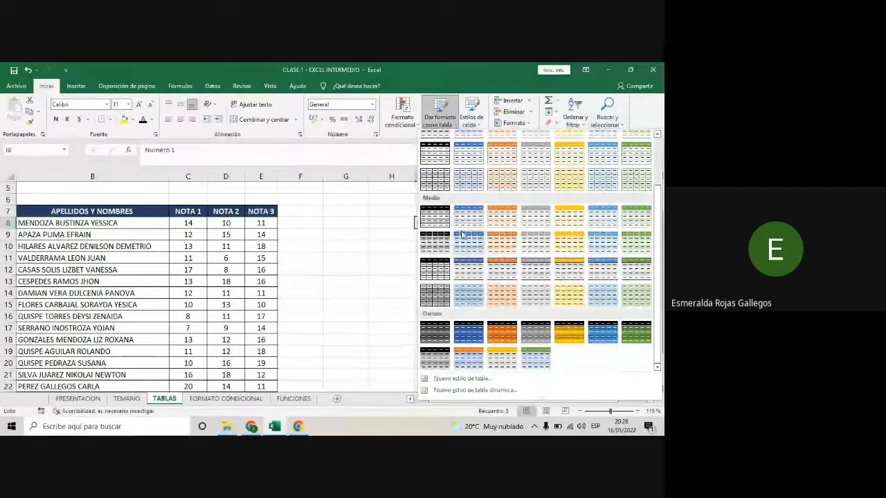
{"action": "scroll", "coordinate": [537, 264], "scroll_direction": "up", "scroll_amount": 2}
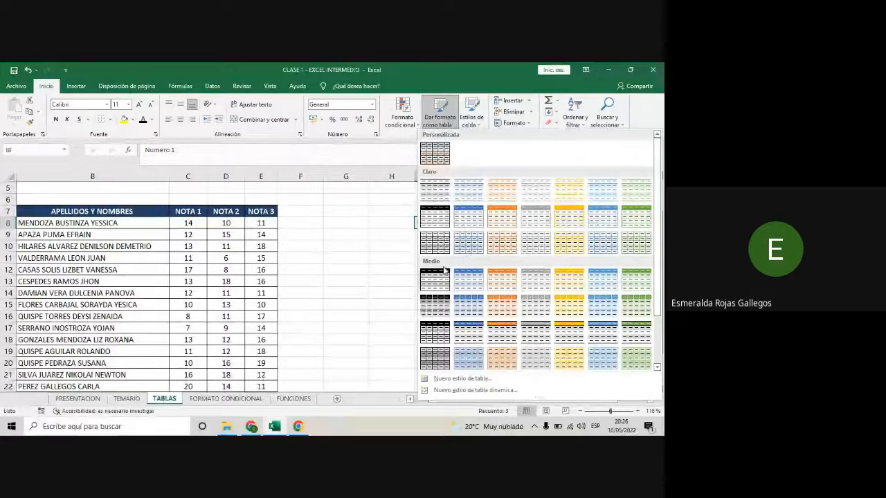
{"action": "scroll", "coordinate": [443, 279], "scroll_direction": "down", "scroll_amount": 2}
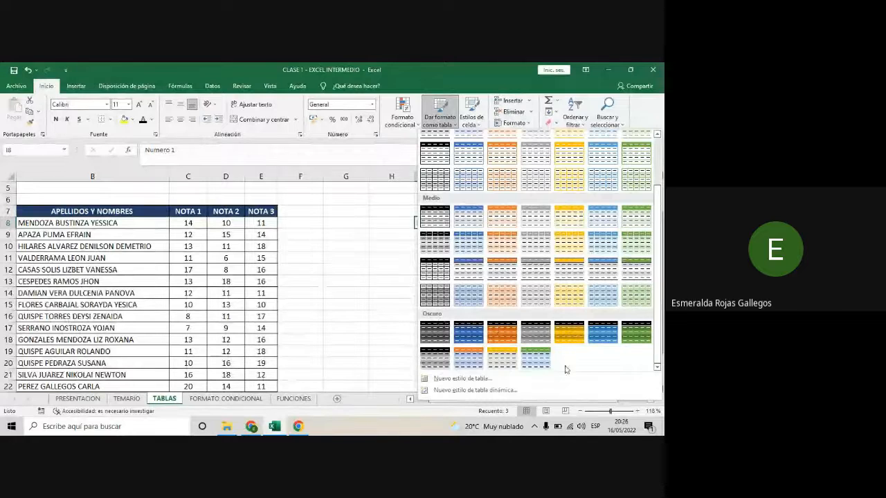
{"action": "scroll", "coordinate": [612, 374], "scroll_direction": "up", "scroll_amount": 2}
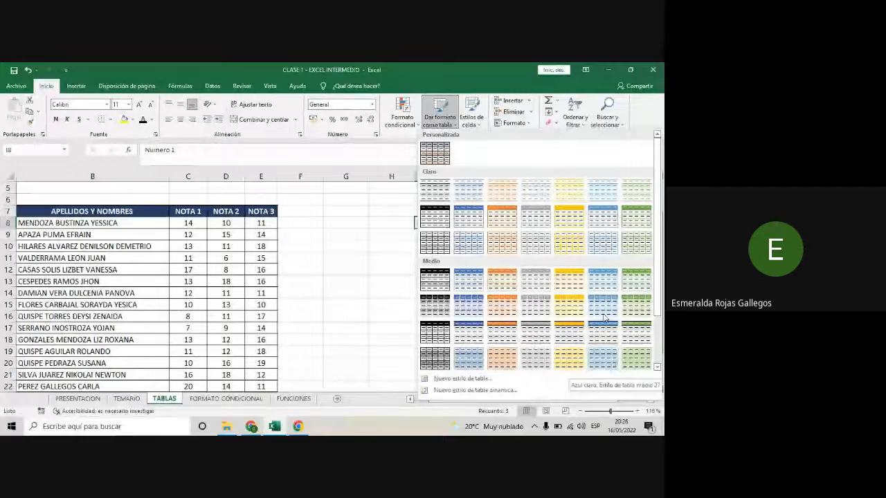
{"action": "scroll", "coordinate": [596, 298], "scroll_direction": "down", "scroll_amount": 2}
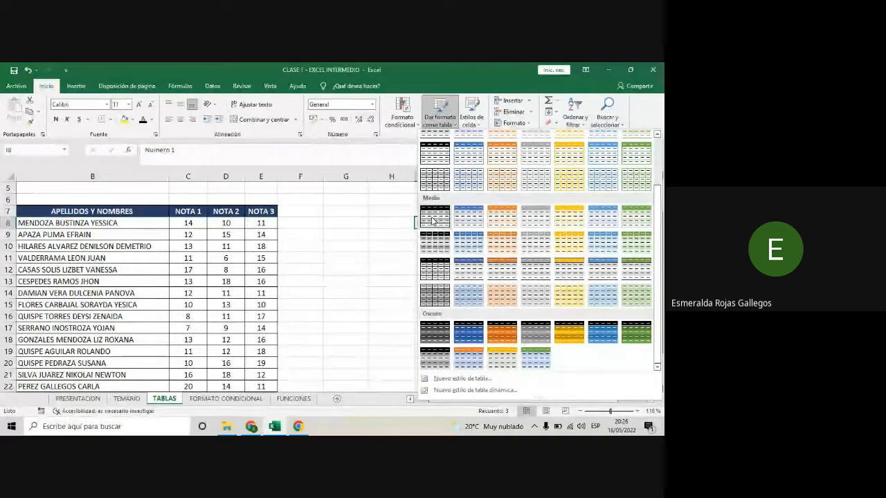
- Format I8:K8 as a table with the first black Medio style, marking that the table has headers
{"action": "left_click", "coordinate": [433, 220]}
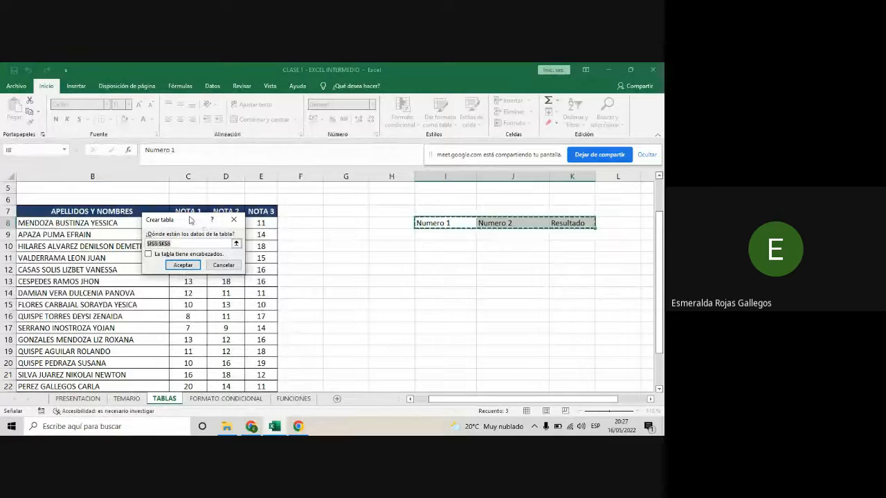
{"action": "left_click_drag", "start_coordinate": [190, 220], "coordinate": [317, 201]}
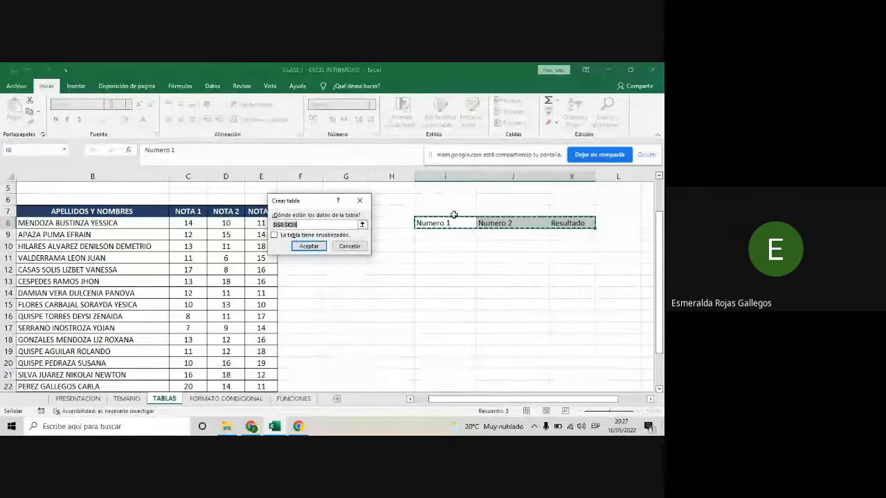
{"action": "left_click", "coordinate": [274, 236]}
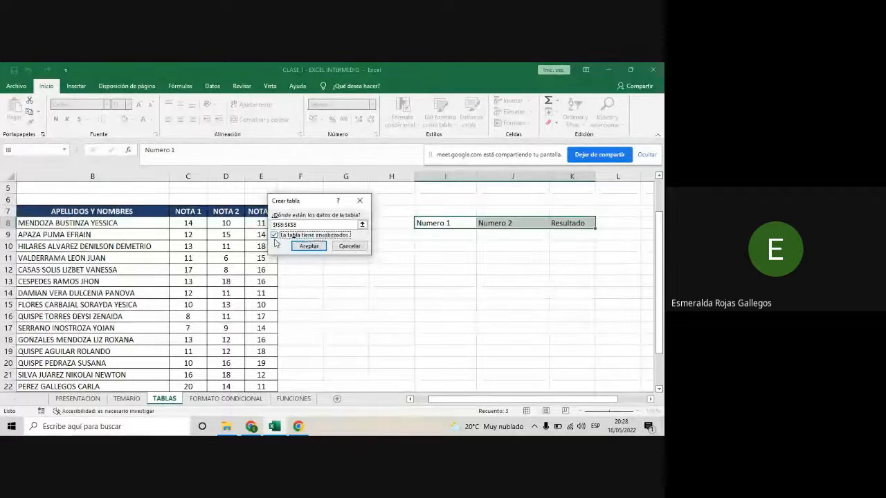
{"action": "left_click", "coordinate": [275, 235]}
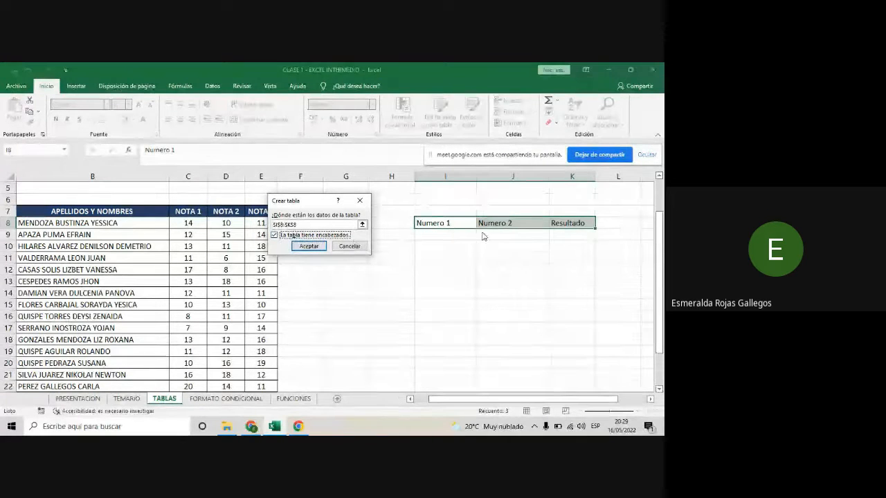
{"action": "left_click", "coordinate": [309, 247]}
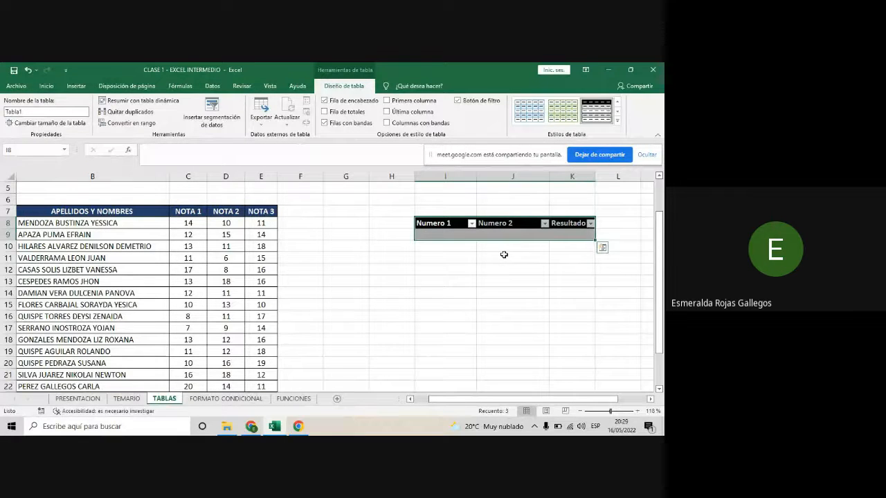
- Turn off the filter buttons in the header row of the Numero 1, Numero 2 and Resultado table
{"action": "left_click", "coordinate": [446, 234]}
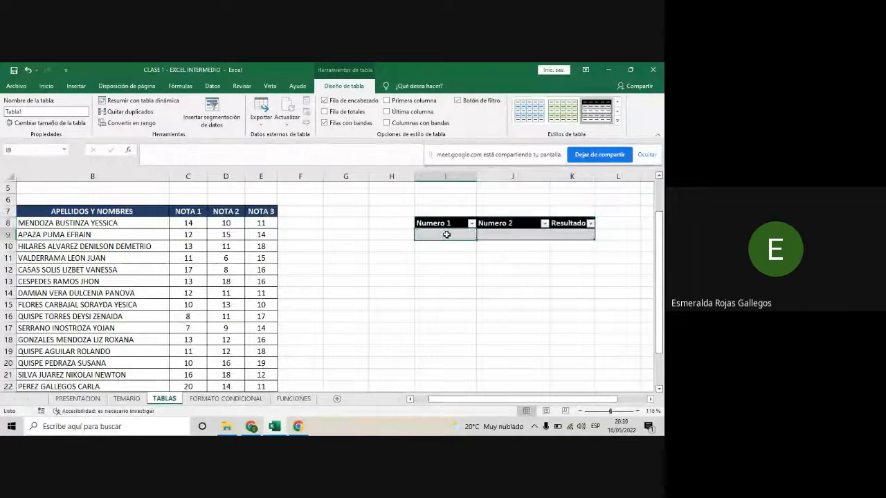
{"action": "left_click", "coordinate": [516, 232]}
{"action": "left_click", "coordinate": [572, 234]}
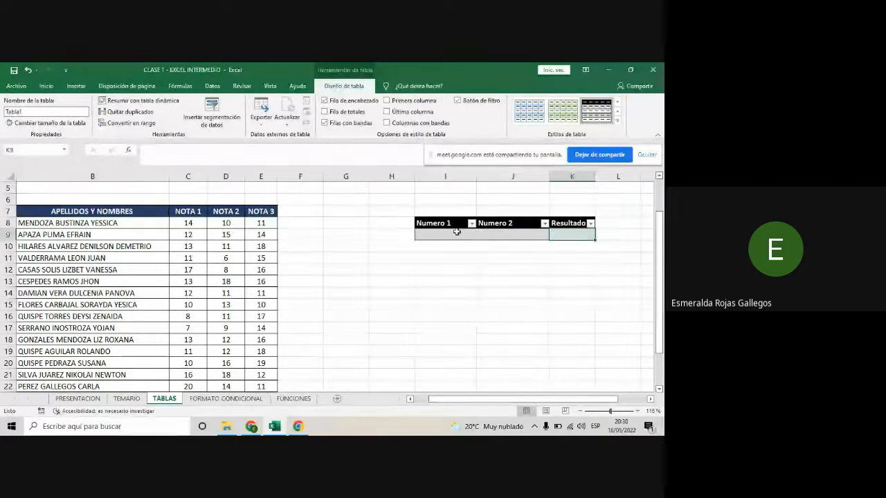
{"action": "left_click", "coordinate": [457, 232]}
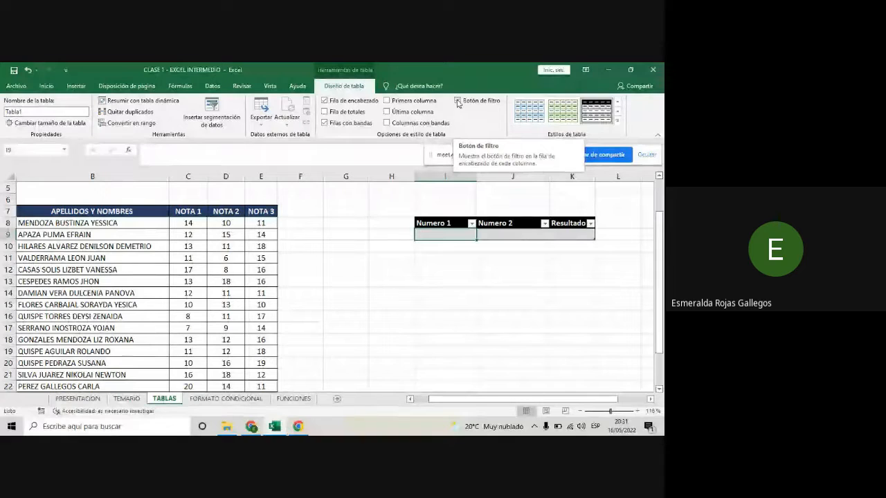
{"action": "left_click", "coordinate": [458, 102]}
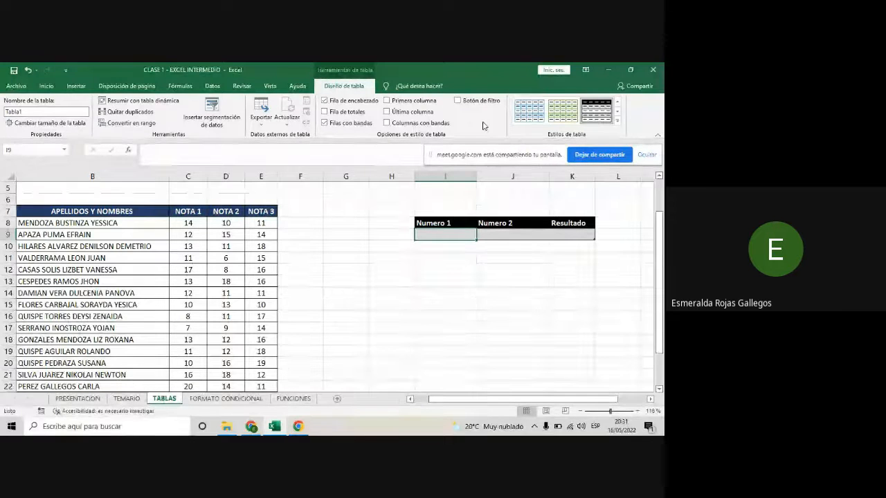
{"action": "left_click", "coordinate": [469, 270]}
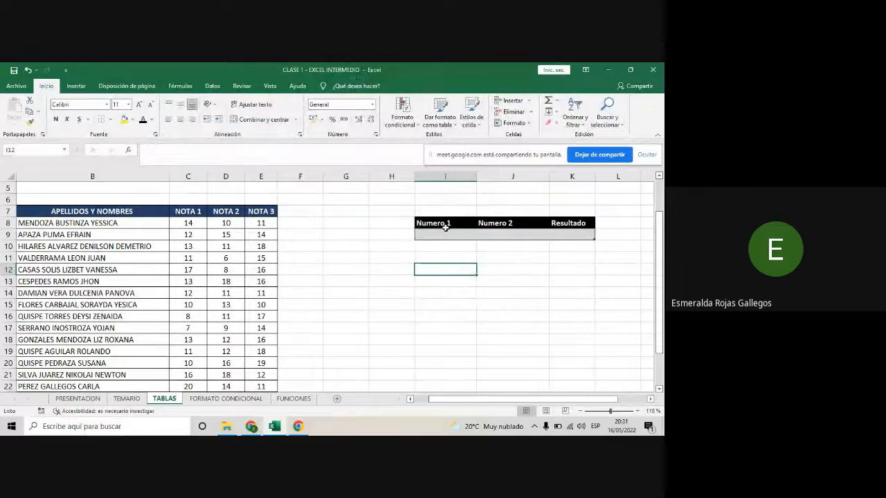
- Bring the grades table's N° column into view and select the empty cell I9 under Numero 1
{"action": "left_click_drag", "start_coordinate": [483, 399], "coordinate": [467, 402]}
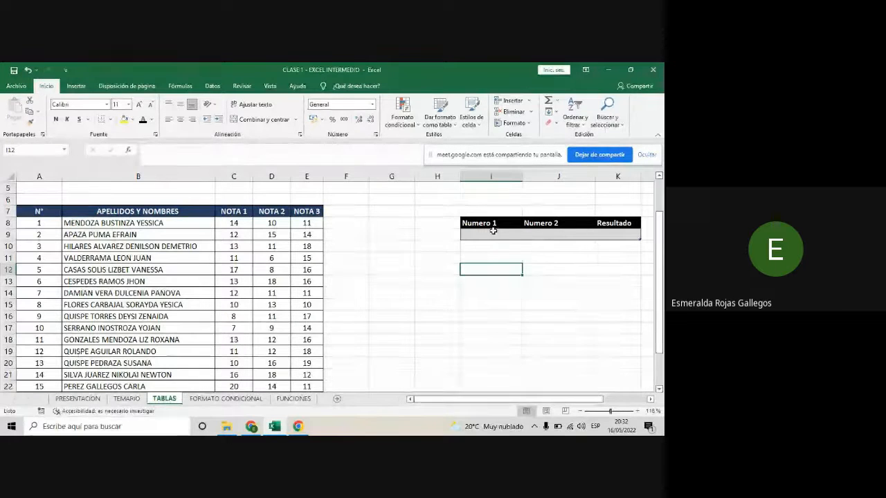
{"action": "left_click", "coordinate": [199, 284]}
{"action": "left_click", "coordinate": [185, 246]}
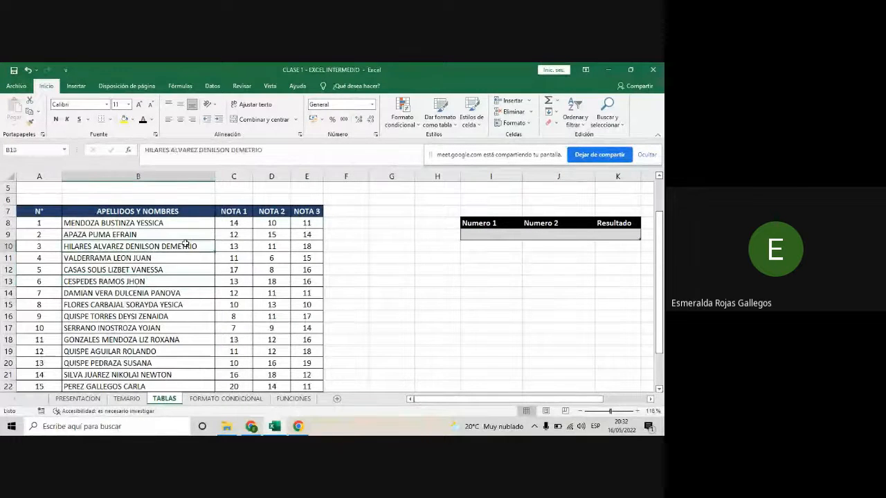
{"action": "left_click", "coordinate": [124, 325]}
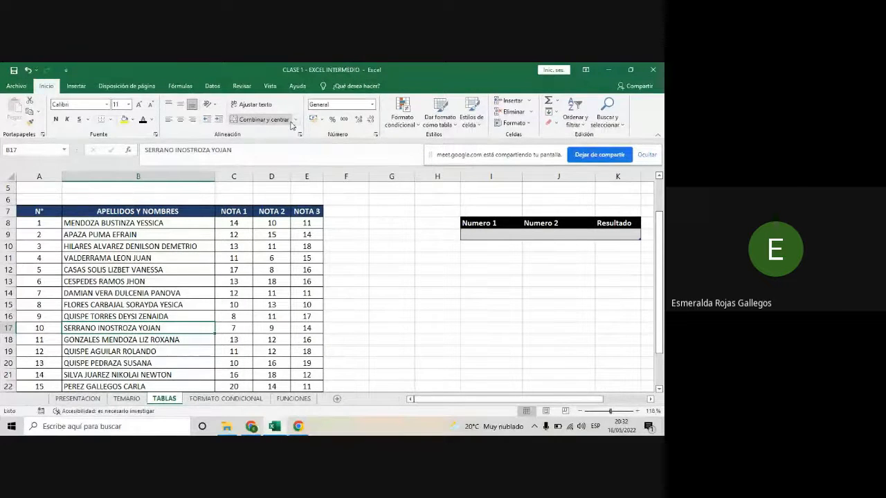
{"action": "left_click", "coordinate": [509, 237]}
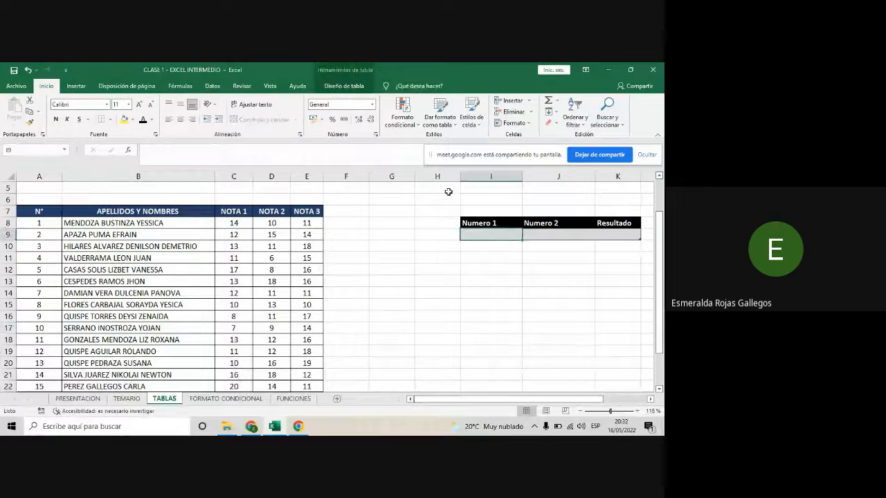
- Try to rename the Numero 1, Numero 2 and Resultado table as TABLA 1
{"action": "left_click", "coordinate": [341, 88]}
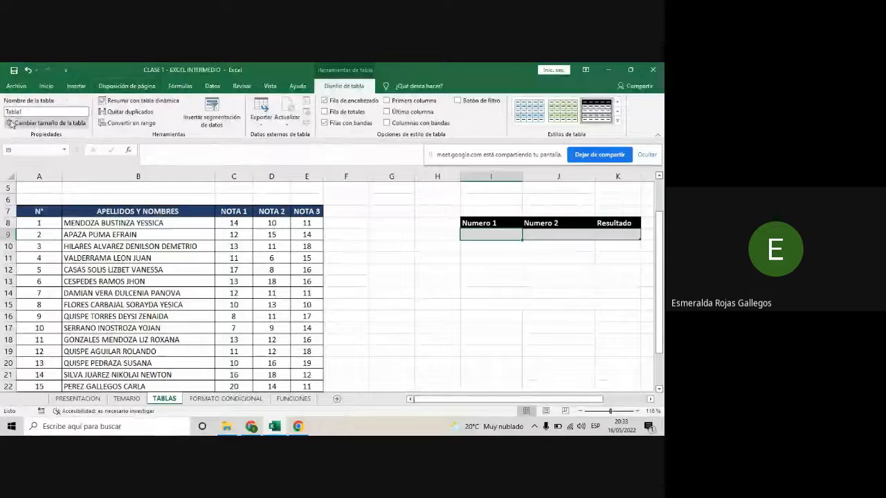
{"action": "left_click", "coordinate": [26, 110]}
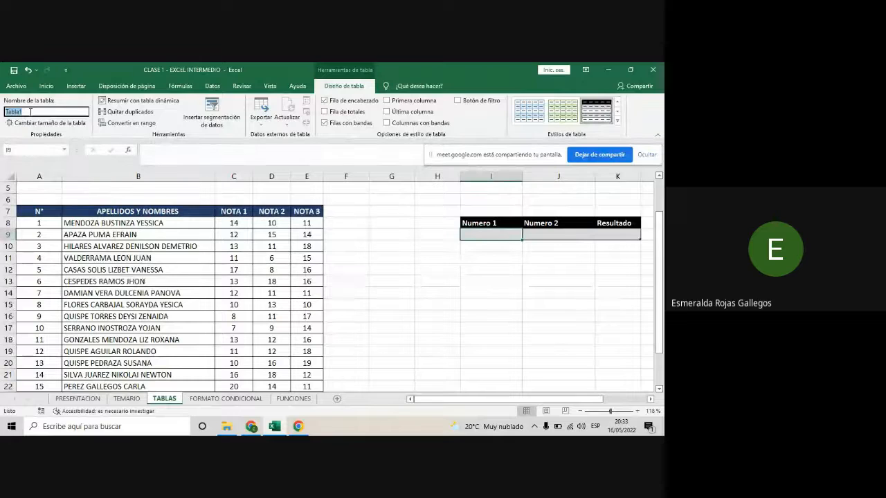
{"action": "key", "text": "BackSpace"}
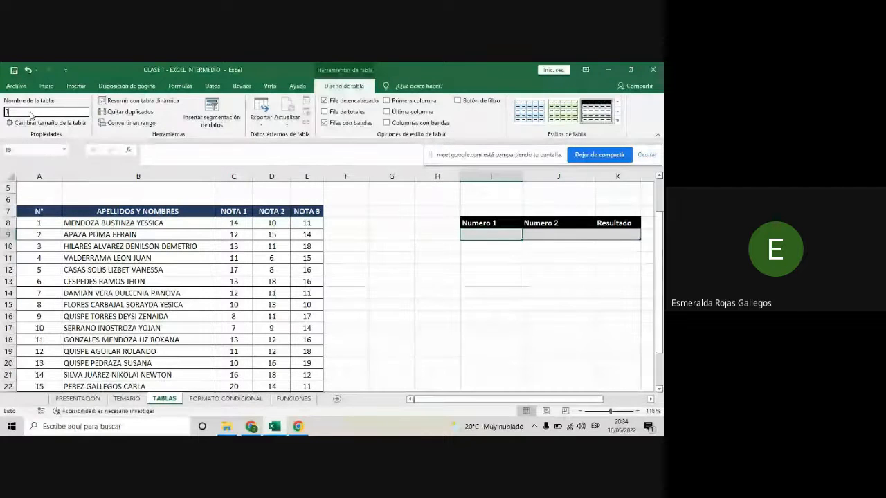
{"action": "type", "text": "TABLA 1"}
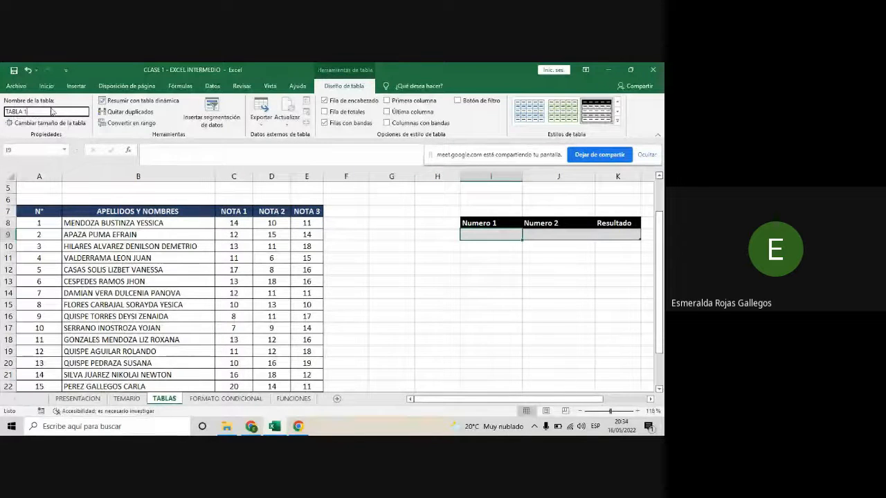
{"action": "key", "text": "Return"}
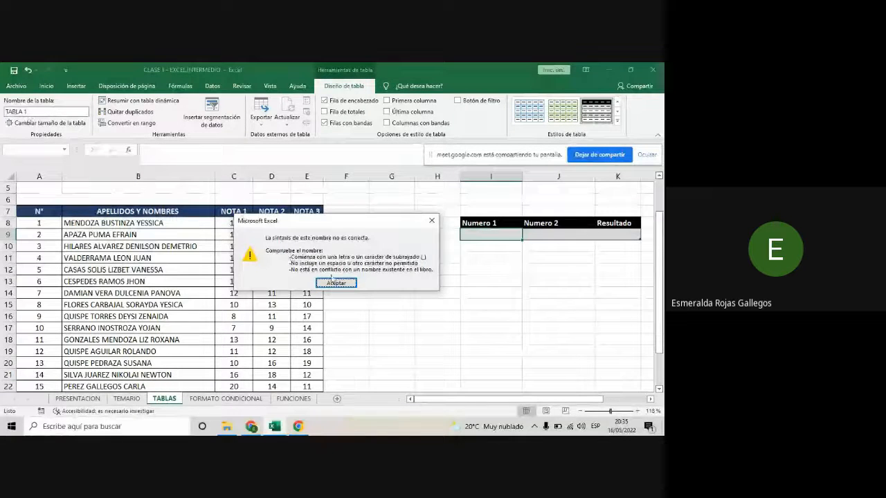
{"action": "key", "text": "Return"}
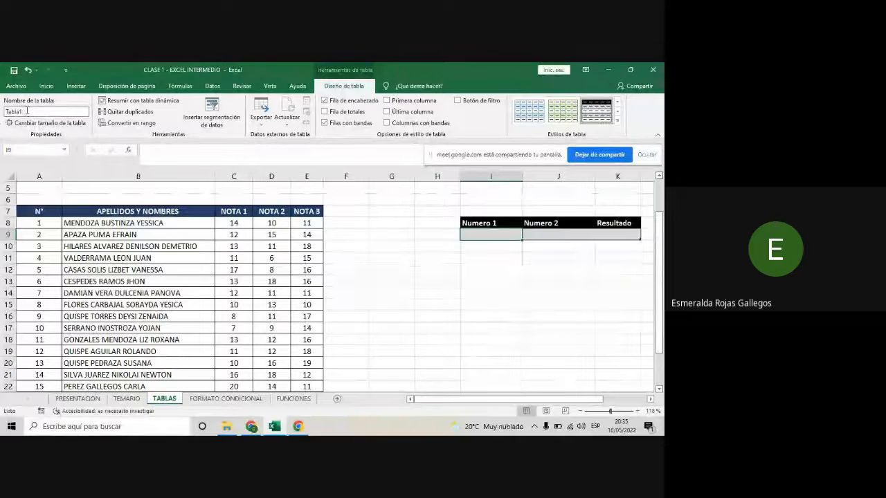
- Rename the Numero 1, Numero 2 and Resultado table as Operaciones_Matematicas
{"action": "double_click", "coordinate": [23, 109]}
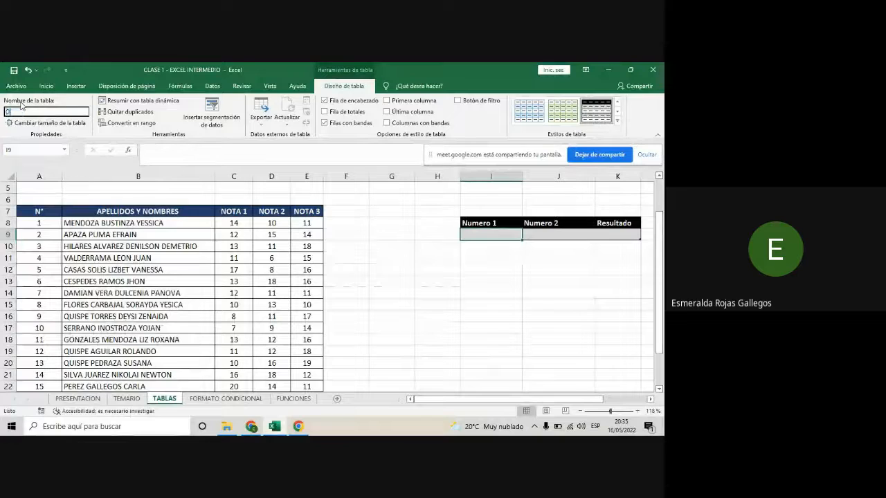
{"action": "type", "text": "Opera"}
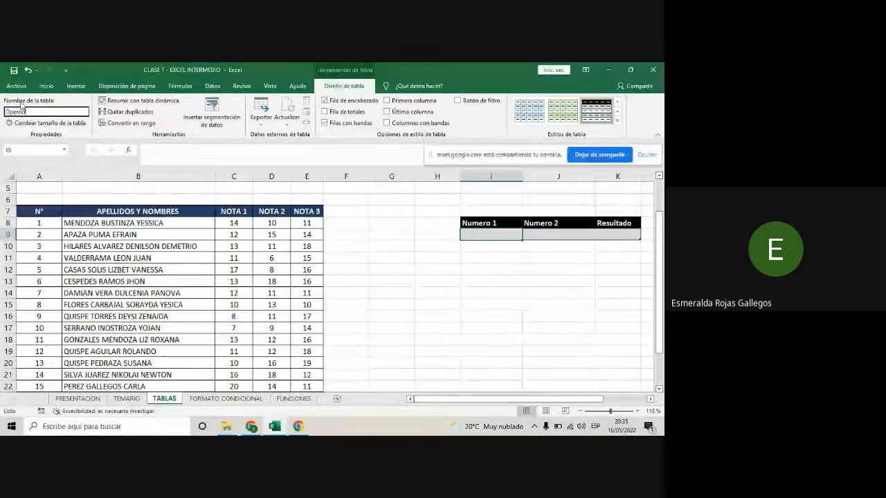
{"action": "type", "text": "ciones"}
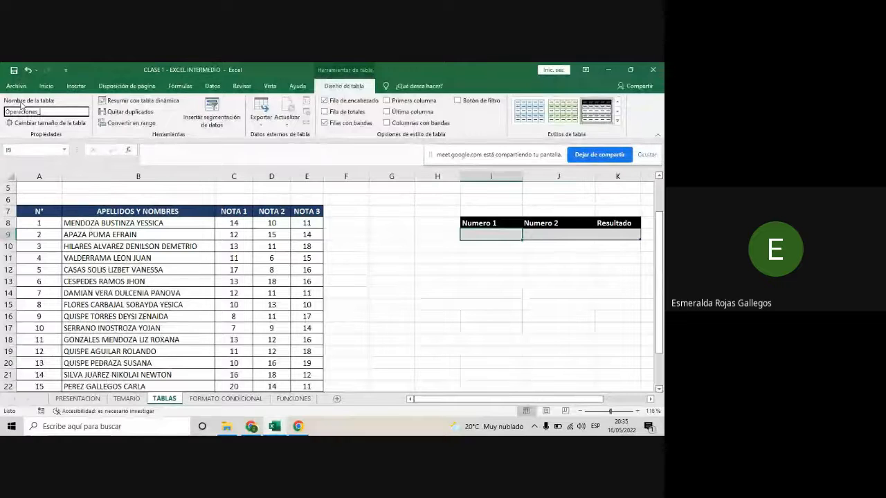
{"action": "type", "text": "_Matematicas"}
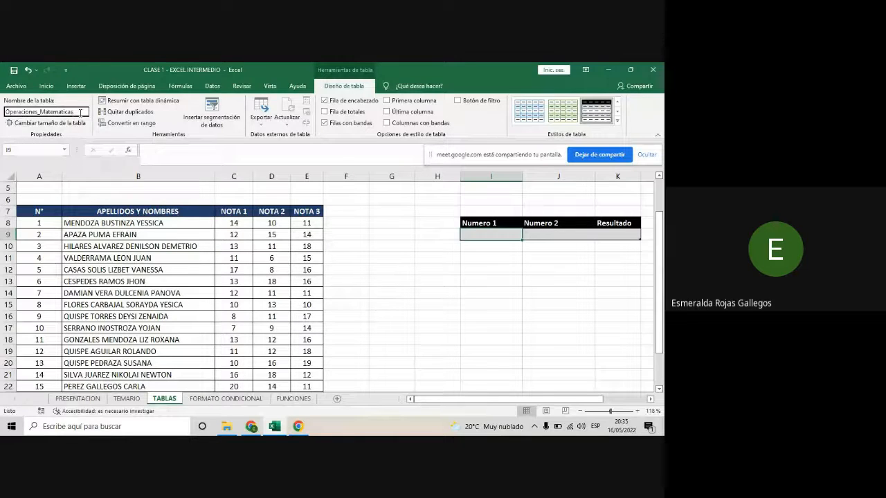
{"action": "key", "text": "Return"}
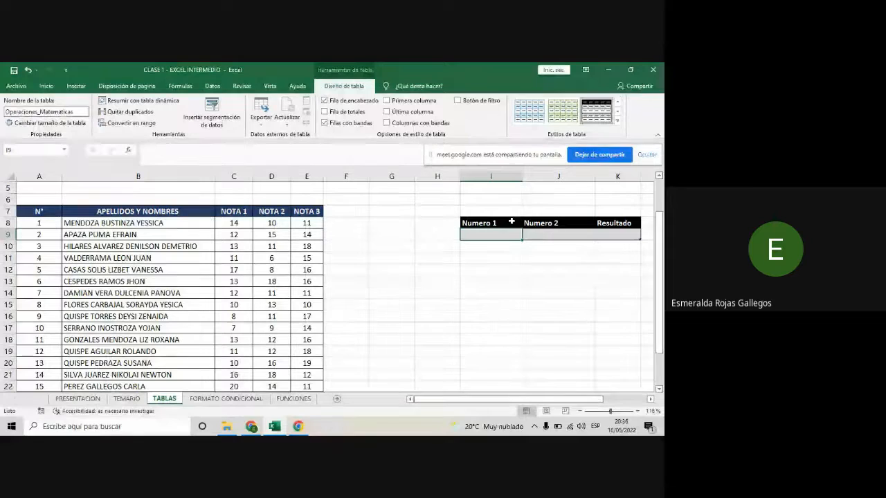
{"action": "left_click", "coordinate": [543, 234]}
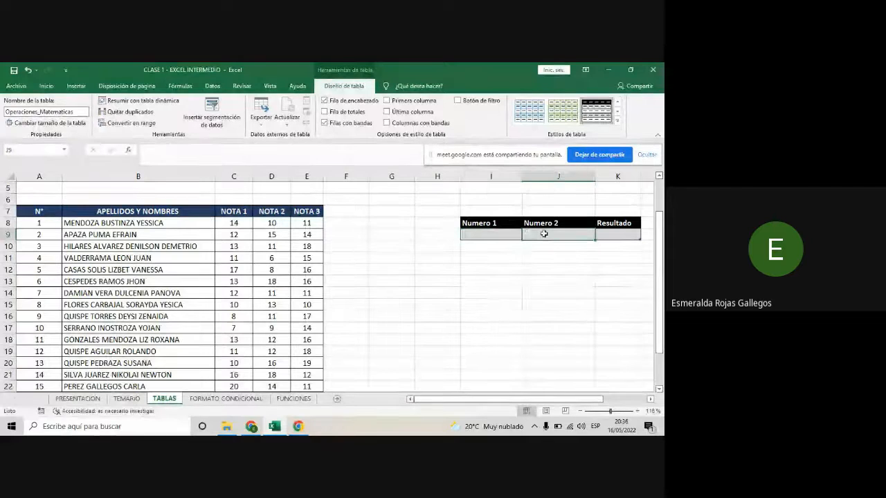
{"action": "left_click", "coordinate": [617, 234]}
- Switch to the Google Meet call, read the participants' chat messages, and return to the Excel workbook
{"action": "mouse_move", "coordinate": [251, 426]}
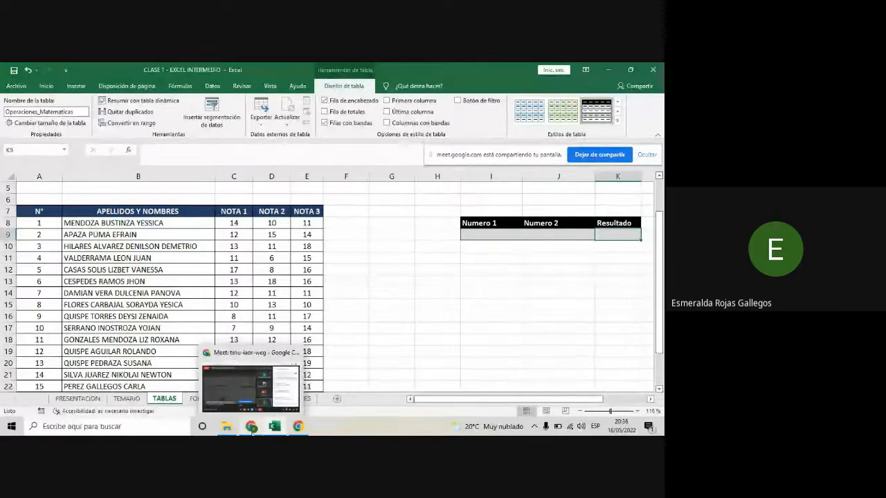
{"action": "left_click", "coordinate": [251, 388]}
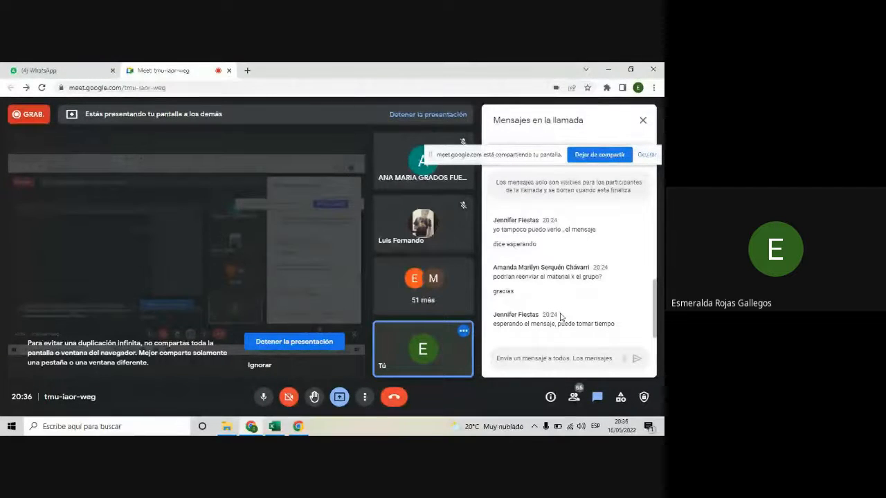
{"action": "scroll", "coordinate": [555, 298], "scroll_direction": "up", "scroll_amount": 1}
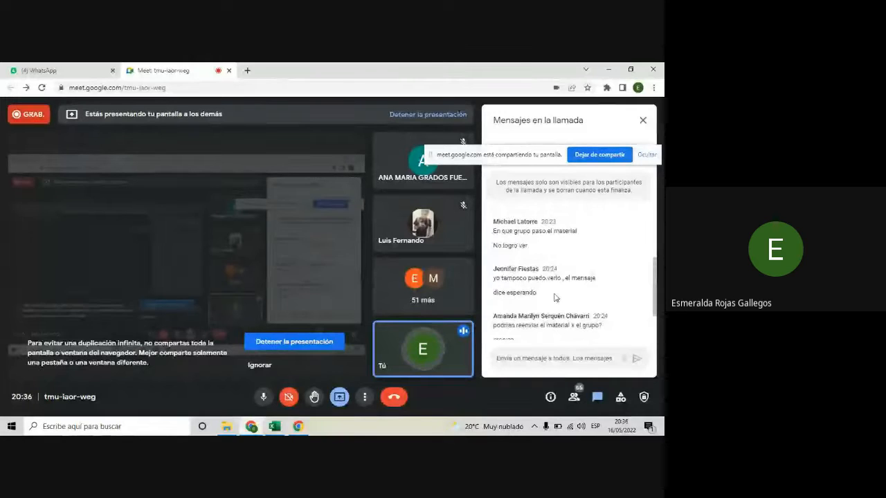
{"action": "scroll", "coordinate": [554, 298], "scroll_direction": "down", "scroll_amount": 1}
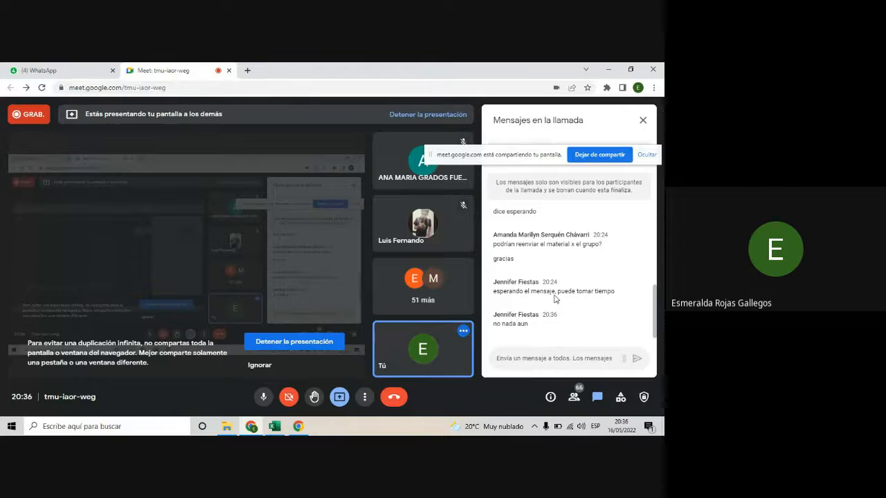
{"action": "mouse_move", "coordinate": [276, 429]}
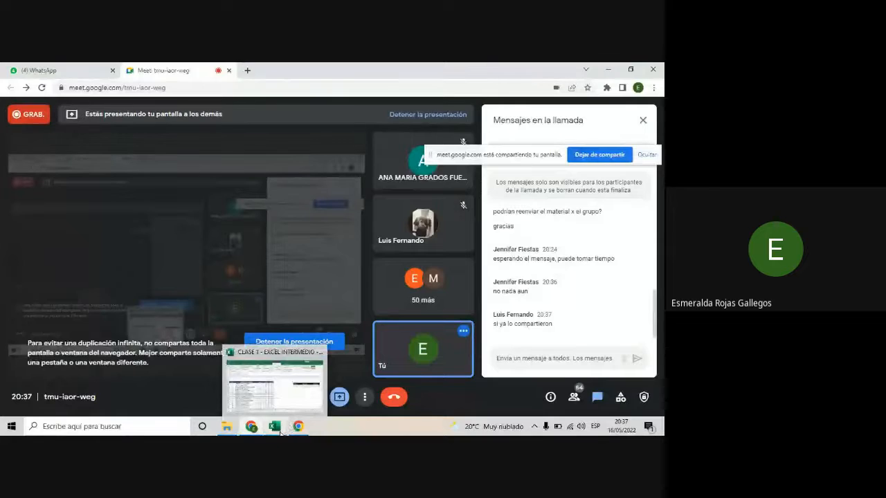
{"action": "left_click", "coordinate": [281, 431]}
- Fill the Numero 1 column from I9 downward with 12, 34, 12, 67, 2, 13 and 6
{"action": "left_click", "coordinate": [446, 304]}
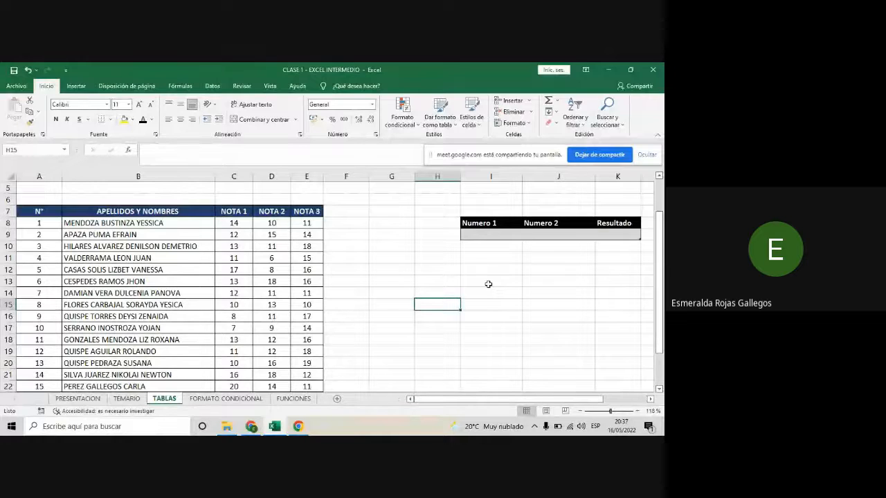
{"action": "left_click", "coordinate": [487, 234]}
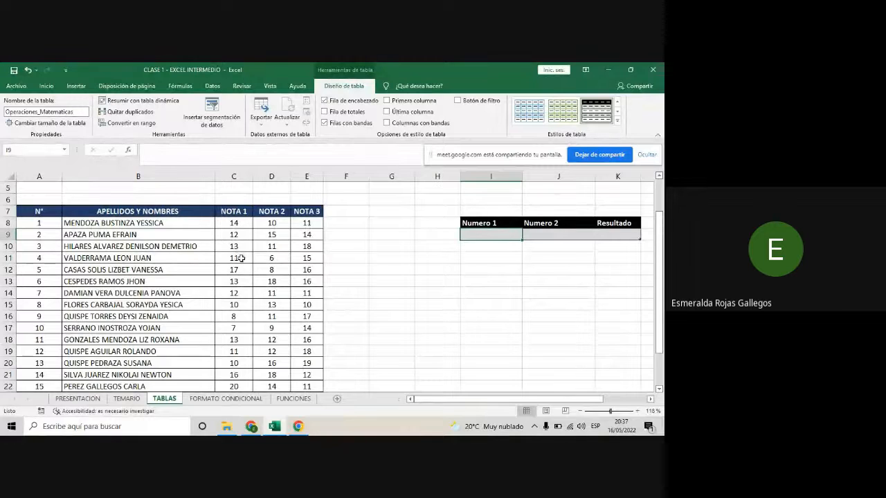
{"action": "mouse_move", "coordinate": [533, 401]}
{"action": "left_mouse_down"}
{"action": "mouse_move", "coordinate": [558, 401]}
{"action": "mouse_move", "coordinate": [548, 404]}
{"action": "left_mouse_up"}
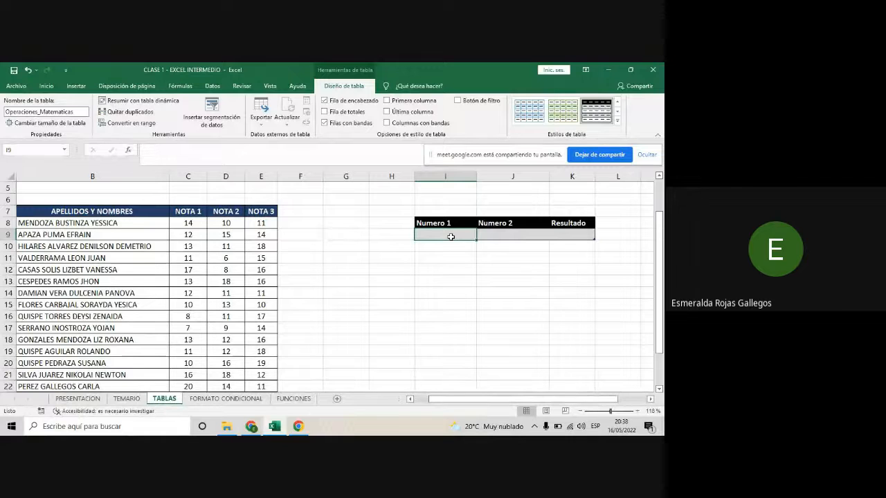
{"action": "type", "text": "12"}
{"action": "key", "text": "Return"}
{"action": "type", "text": "34"}
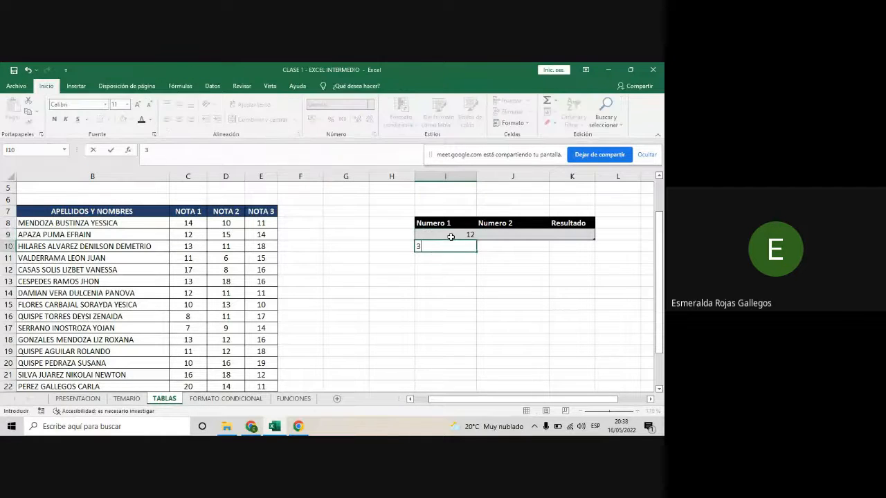
{"action": "key", "text": "Return"}
{"action": "type", "text": "12"}
{"action": "key", "text": "Return"}
{"action": "type", "text": "67"}
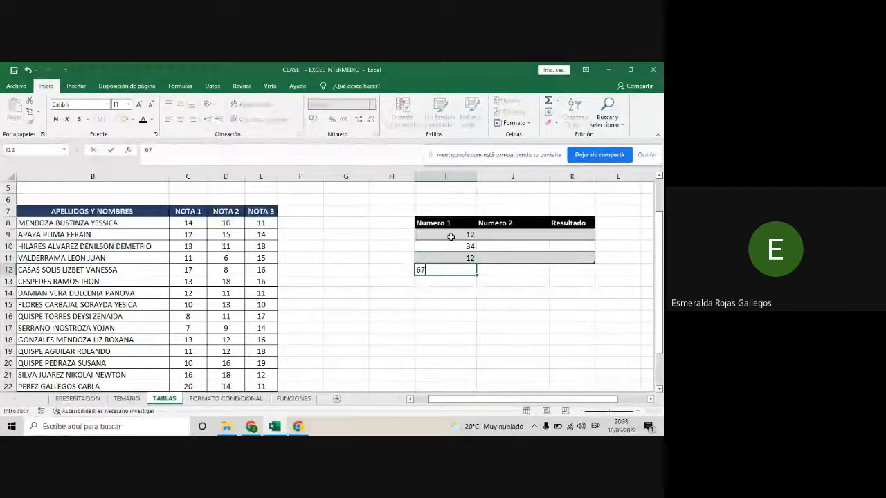
{"action": "key", "text": "Return"}
{"action": "type", "text": "2"}
{"action": "key", "text": "Return"}
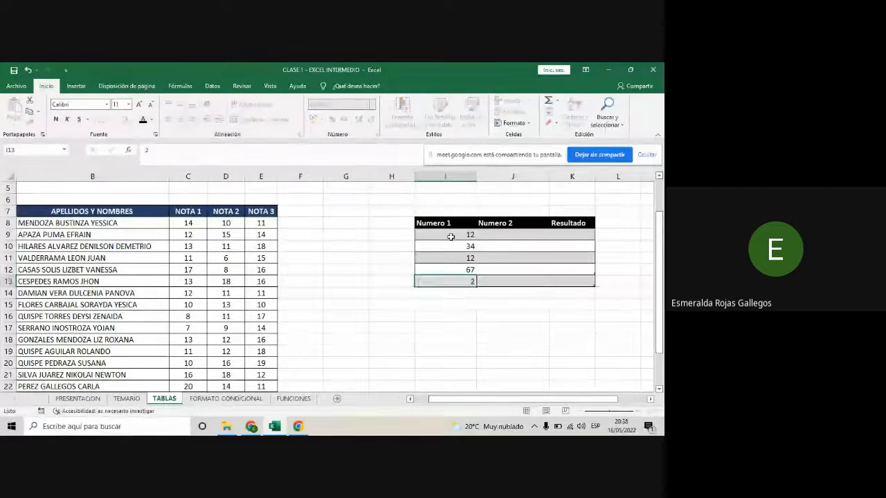
{"action": "type", "text": "13"}
{"action": "key", "text": "Return"}
{"action": "type", "text": "6"}
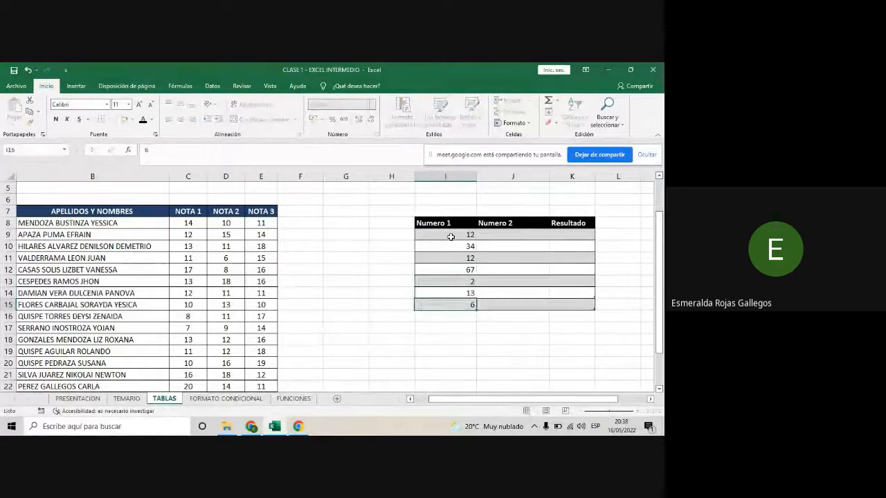
{"action": "key", "text": "Return"}
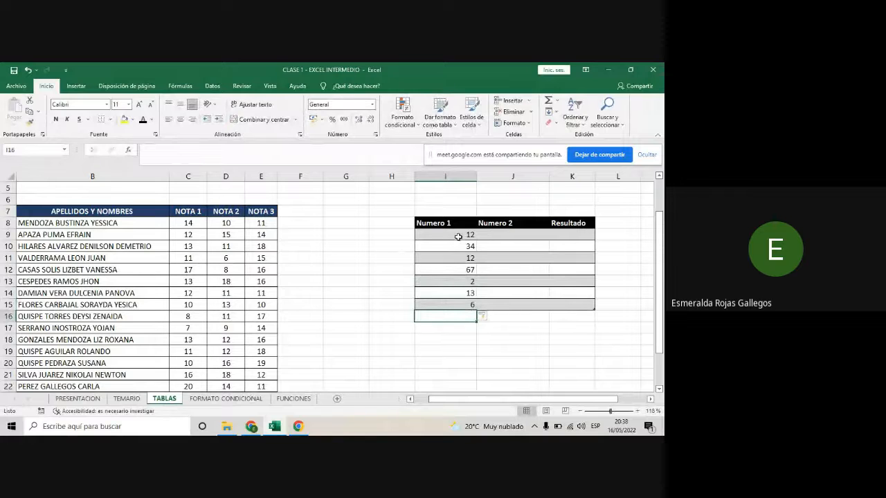
- Center the contents of the table's data cells I9:K15 horizontally
{"action": "left_click_drag", "start_coordinate": [458, 237], "coordinate": [580, 300]}
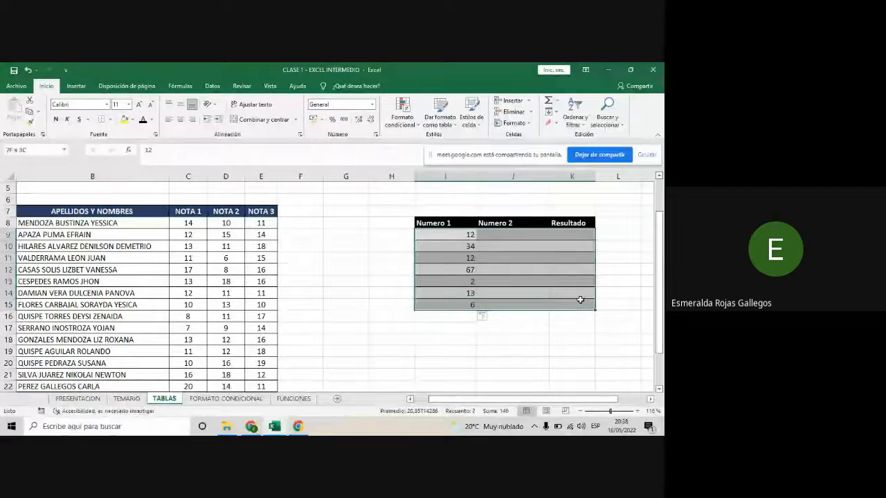
{"action": "left_click", "coordinate": [489, 249]}
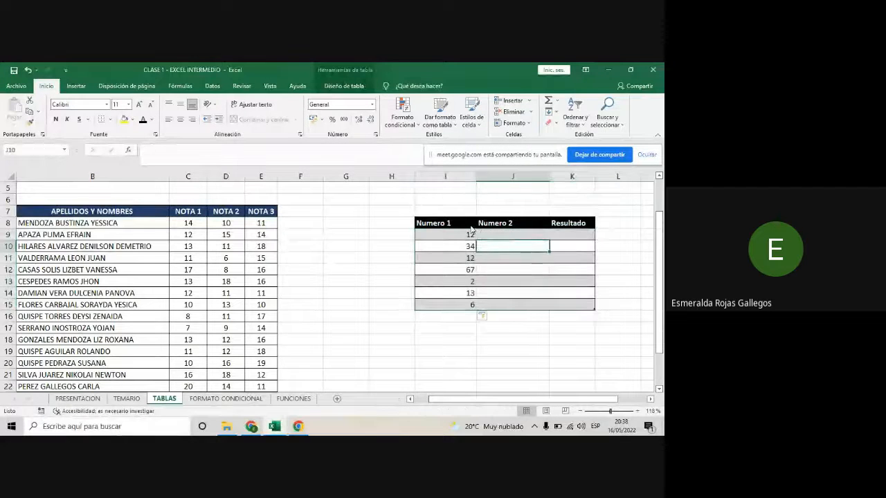
{"action": "left_click_drag", "start_coordinate": [461, 237], "coordinate": [583, 300]}
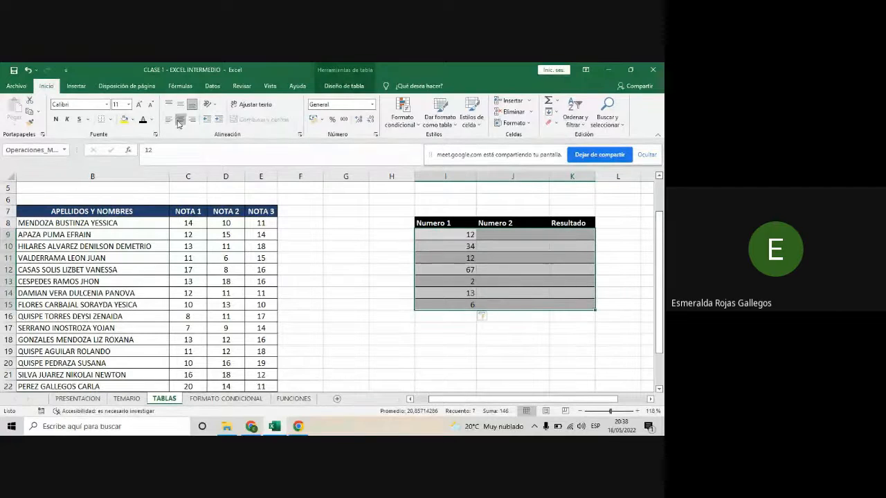
{"action": "left_click", "coordinate": [180, 119]}
{"action": "left_click", "coordinate": [505, 237]}
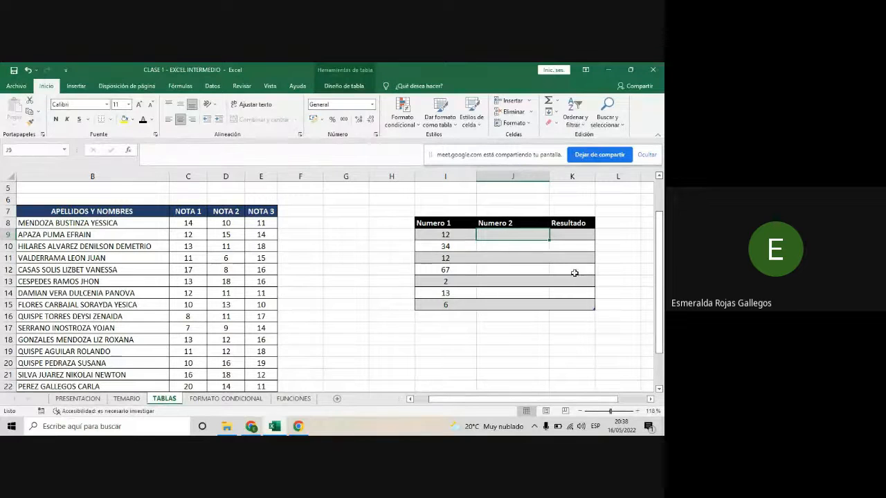
{"action": "left_click", "coordinate": [571, 177]}
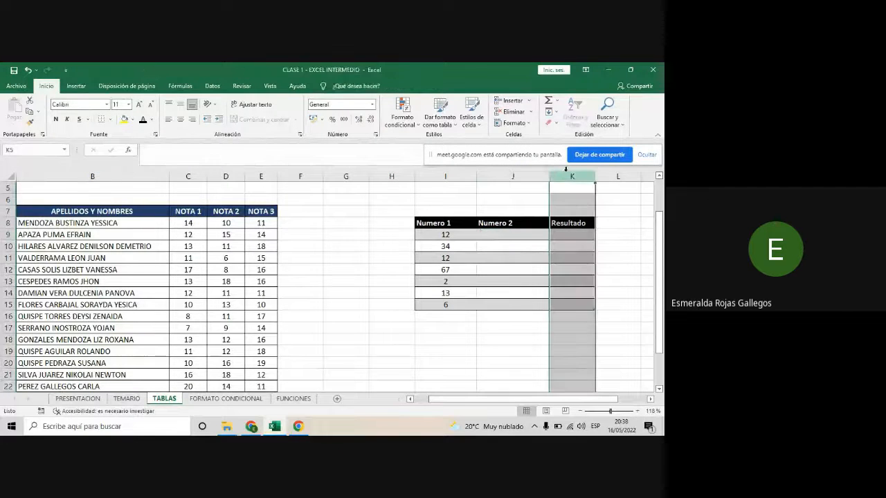
{"action": "left_click", "coordinate": [568, 242]}
{"action": "left_click", "coordinate": [566, 235]}
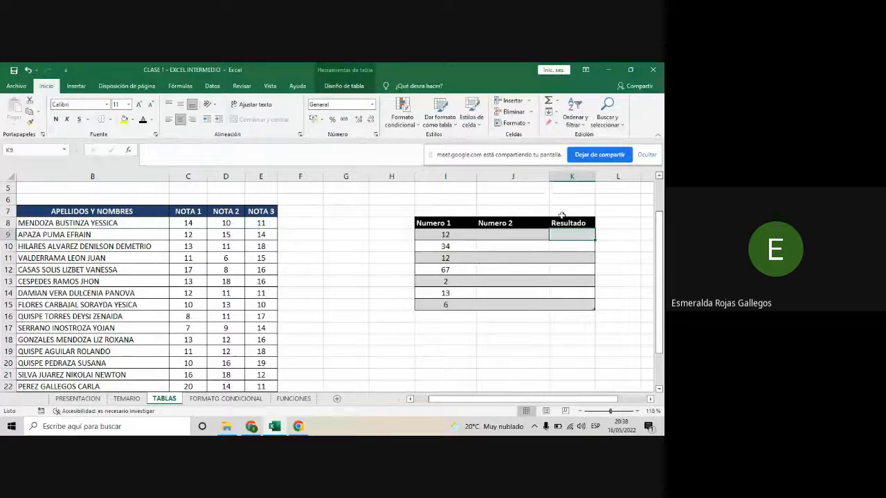
- Fill the Numero 2 column from J9 downward with 2, 3, 4, 1, 3, 6 and 9
{"action": "left_click", "coordinate": [523, 235]}
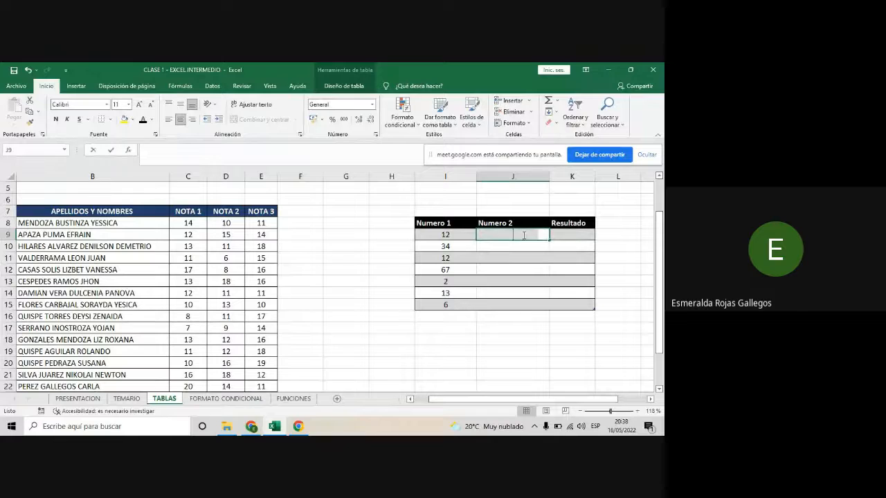
{"action": "type", "text": "2"}
{"action": "key", "text": "Return"}
{"action": "type", "text": "3"}
{"action": "key", "text": "Return"}
{"action": "type", "text": "4"}
{"action": "key", "text": "Return"}
{"action": "type", "text": "1"}
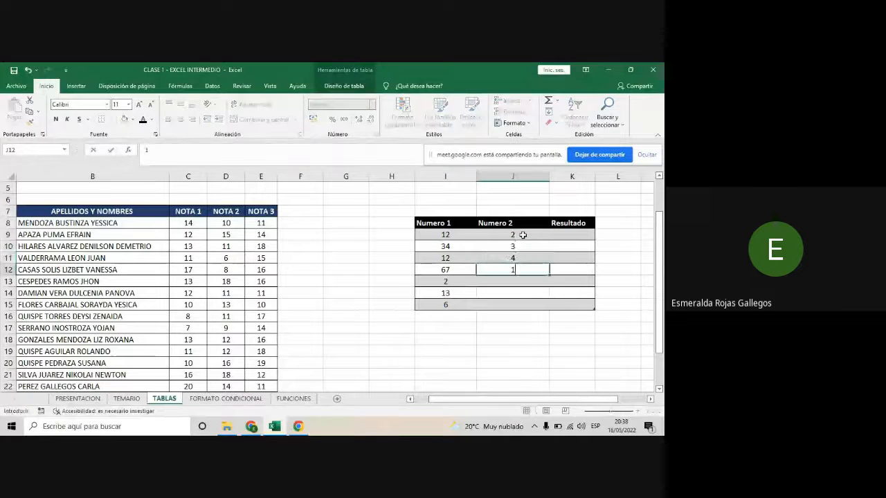
{"action": "key", "text": "Return"}
{"action": "type", "text": "3"}
{"action": "key", "text": "Return"}
{"action": "type", "text": "6"}
{"action": "key", "text": "Return"}
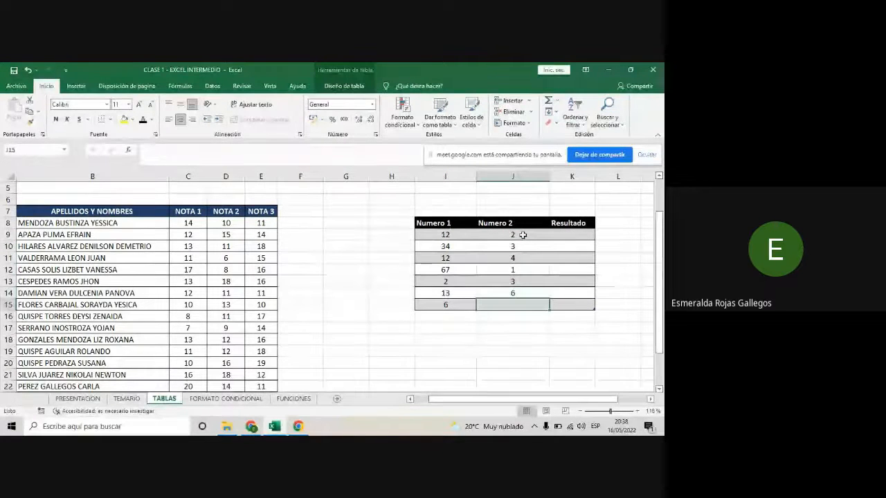
{"action": "type", "text": "9"}
{"action": "key", "text": "Return"}
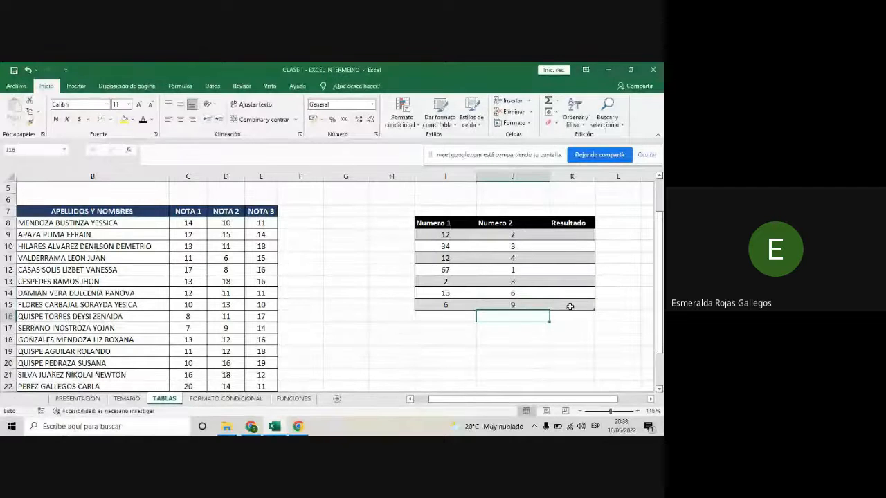
- Add the header RESULTADO in cell F7, next to NOTA 3 in the grades table
{"action": "left_click_drag", "start_coordinate": [610, 412], "coordinate": [614, 413]}
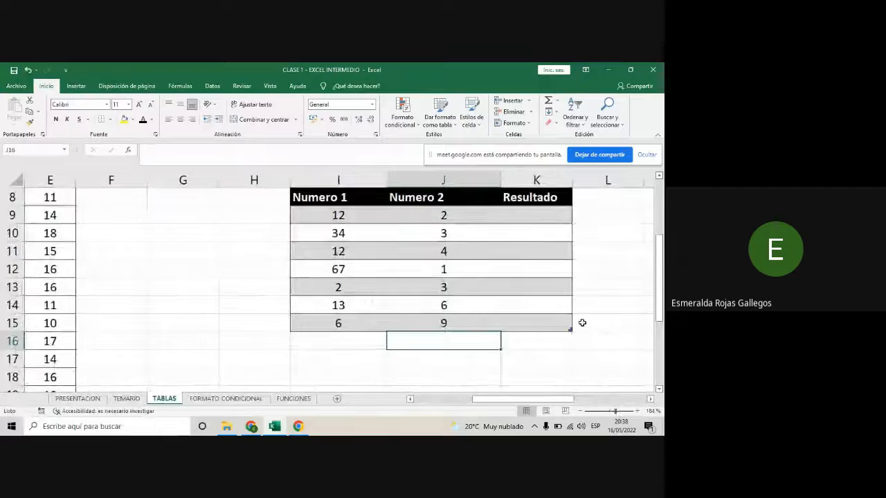
{"action": "scroll", "coordinate": [582, 323], "scroll_direction": "up", "scroll_amount": 1}
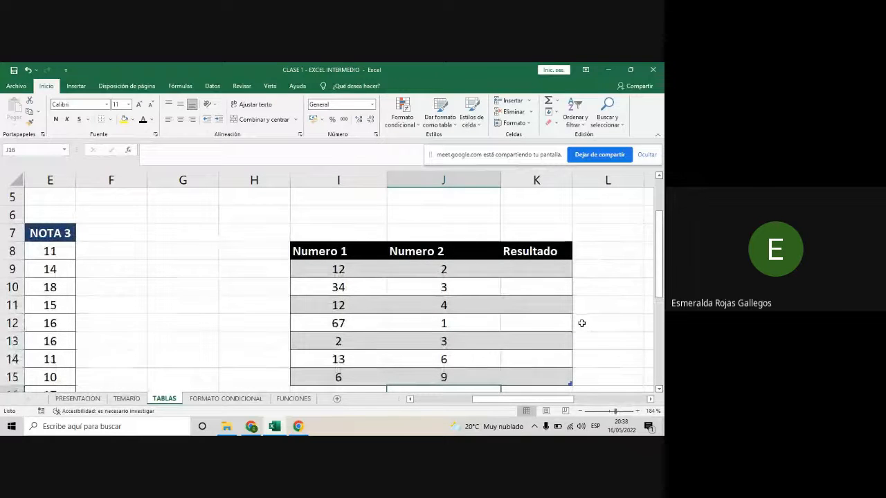
{"action": "scroll", "coordinate": [583, 323], "scroll_direction": "down", "scroll_amount": 1}
{"action": "left_click_drag", "start_coordinate": [503, 399], "coordinate": [444, 402]}
{"action": "scroll", "coordinate": [511, 305], "scroll_direction": "up", "scroll_amount": 1}
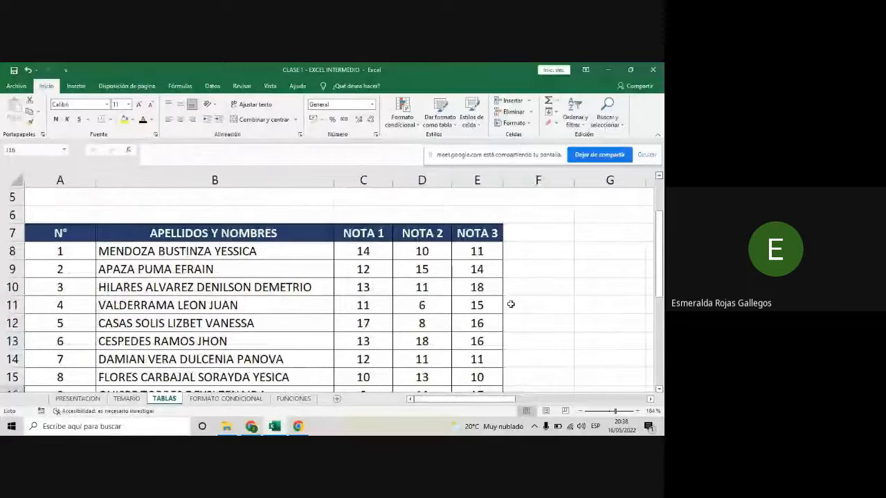
{"action": "left_click", "coordinate": [526, 233]}
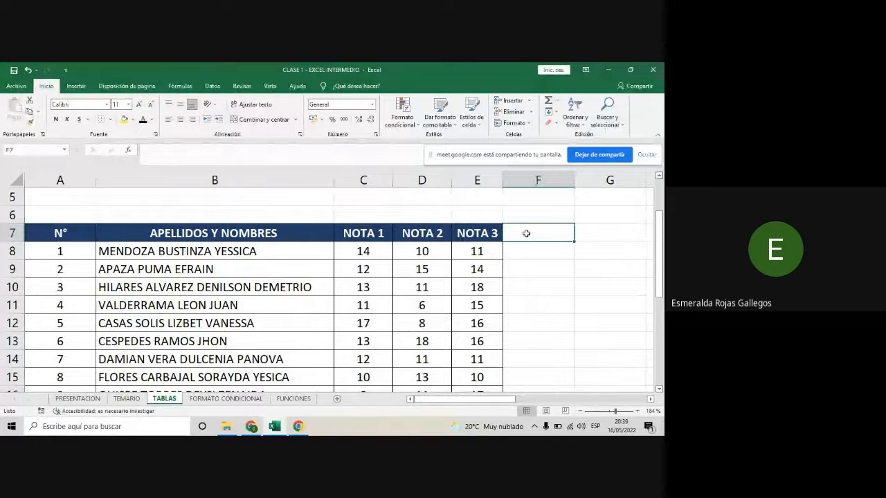
{"action": "type", "text": "RESUL"}
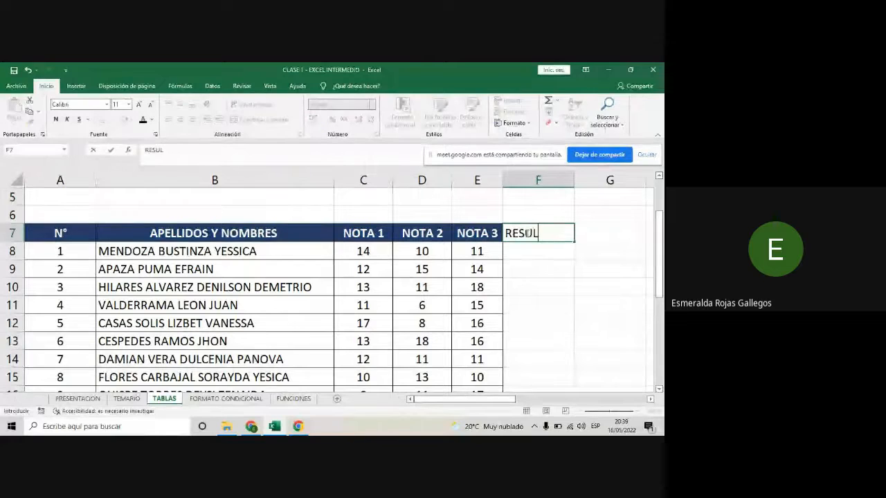
{"action": "type", "text": "TADO"}
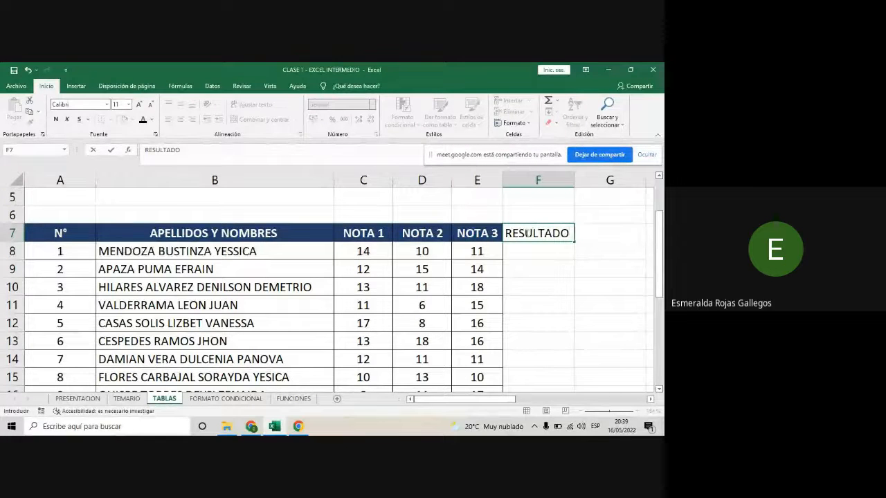
{"action": "key", "text": "Return"}
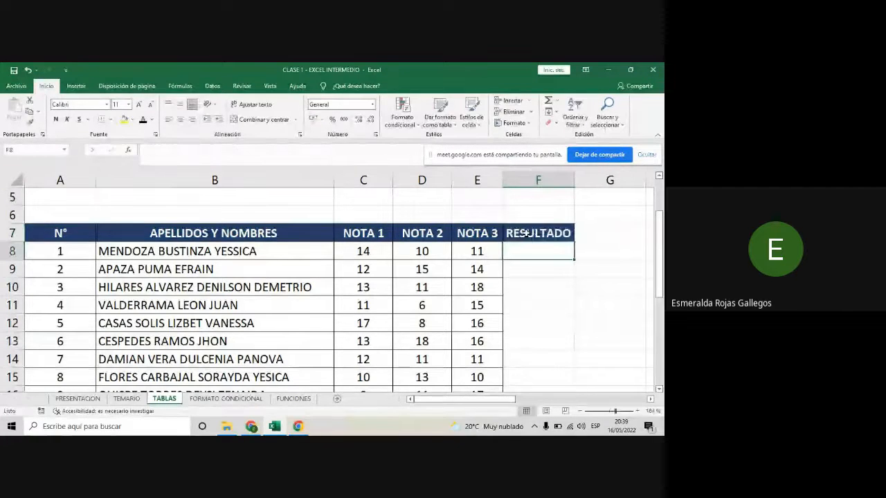
- Apply all borders to the RESULTADO column, cells F7:F26
{"action": "left_click_drag", "start_coordinate": [533, 233], "coordinate": [520, 408]}
{"action": "left_click_drag", "start_coordinate": [520, 360], "coordinate": [521, 360]}
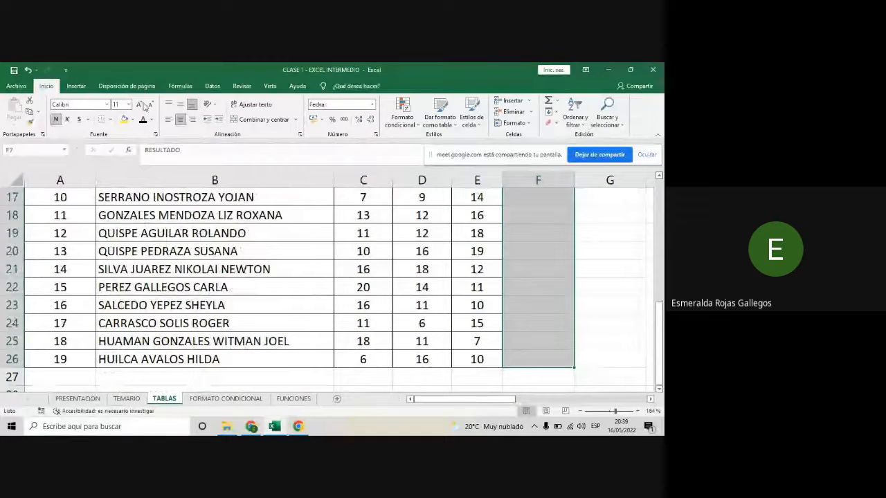
{"action": "scroll", "coordinate": [109, 124], "scroll_direction": "up", "scroll_amount": 5}
{"action": "left_click", "coordinate": [109, 121]}
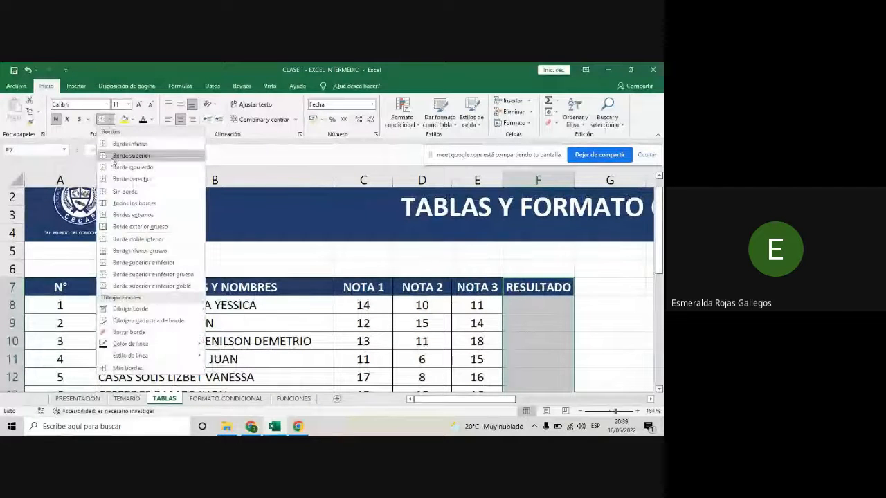
{"action": "left_click", "coordinate": [128, 208]}
{"action": "scroll", "coordinate": [518, 300], "scroll_direction": "down", "scroll_amount": 1}
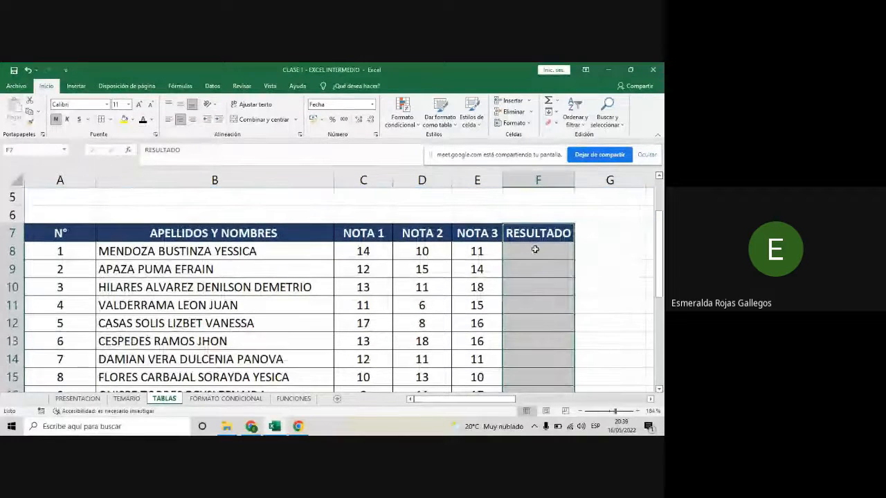
- Enter the formula =C8+D8+E8 in F8 to add the three grades, and center the cell horizontally
{"action": "left_click", "coordinate": [533, 250]}
{"action": "scroll", "coordinate": [542, 273], "scroll_direction": "down", "scroll_amount": 1}
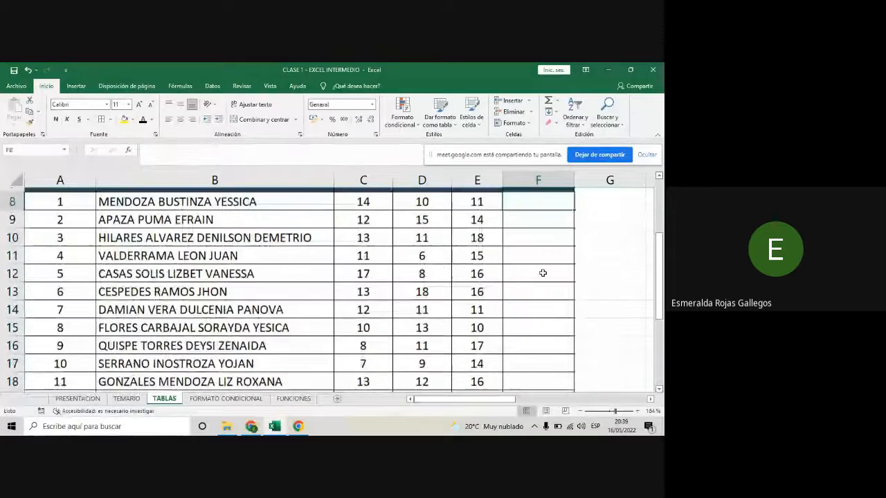
{"action": "scroll", "coordinate": [540, 269], "scroll_direction": "up", "scroll_amount": 1}
{"action": "type", "text": "="}
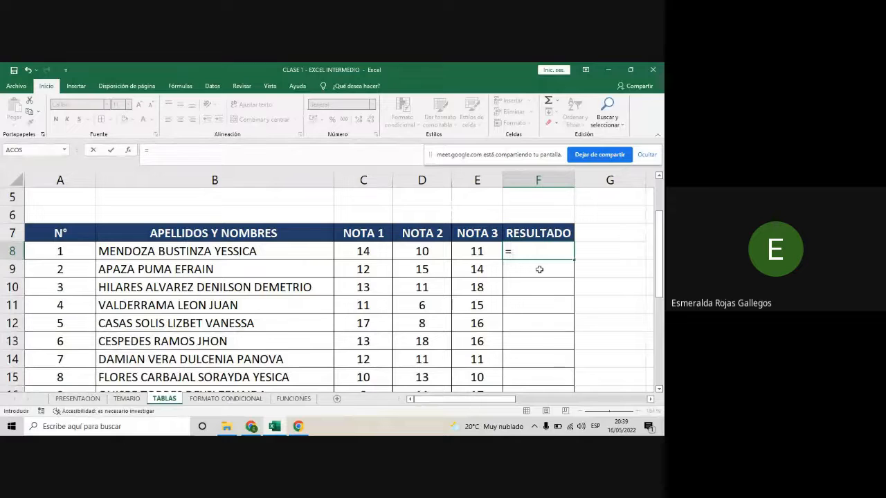
{"action": "left_click", "coordinate": [357, 250]}
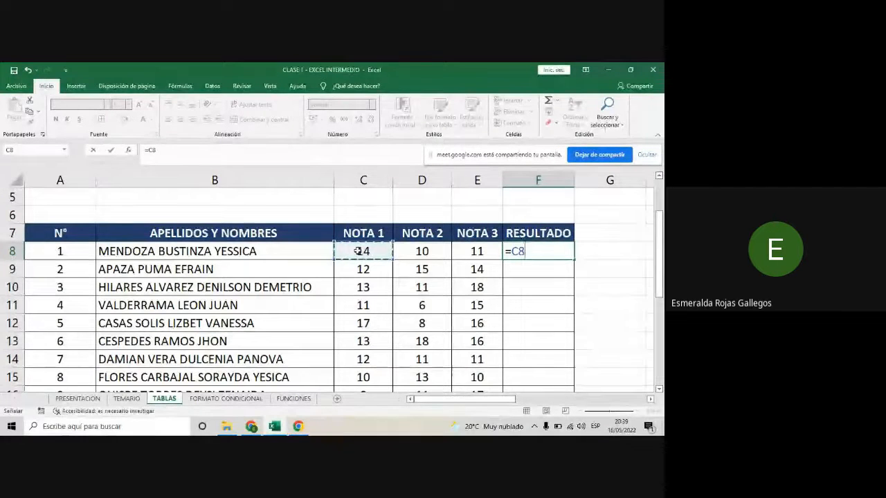
{"action": "type", "text": "+"}
{"action": "left_click", "coordinate": [427, 250]}
{"action": "type", "text": "+"}
{"action": "left_click", "coordinate": [477, 250]}
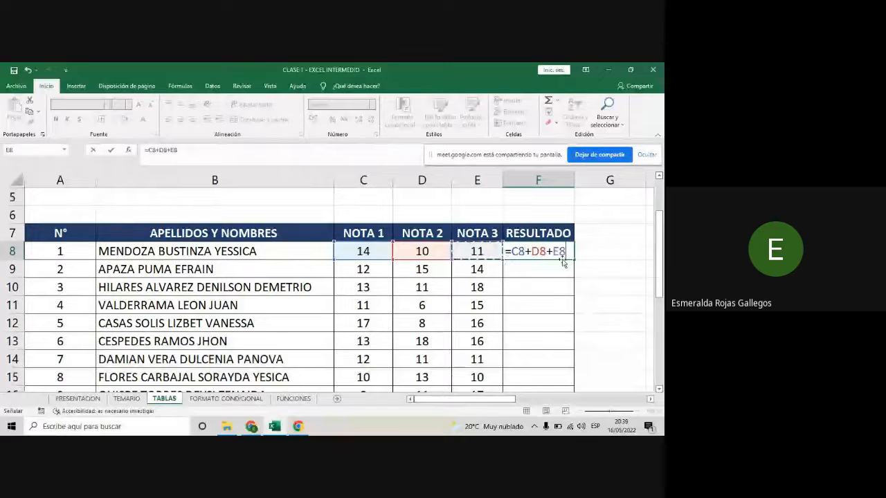
{"action": "left_click_drag", "start_coordinate": [566, 252], "coordinate": [506, 251]}
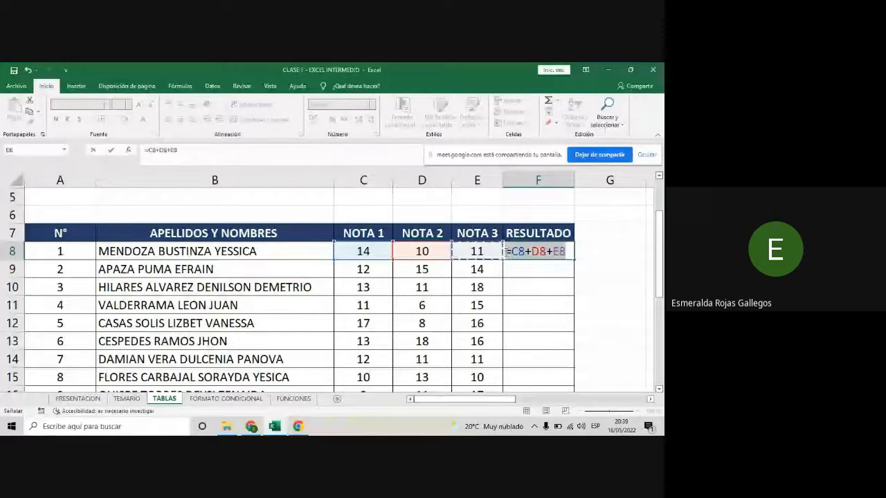
{"action": "left_click", "coordinate": [562, 251]}
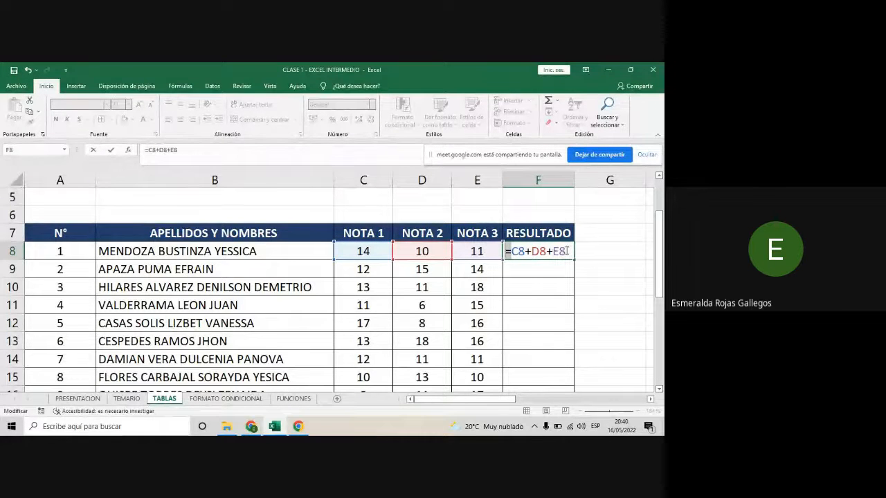
{"action": "key", "text": "Return"}
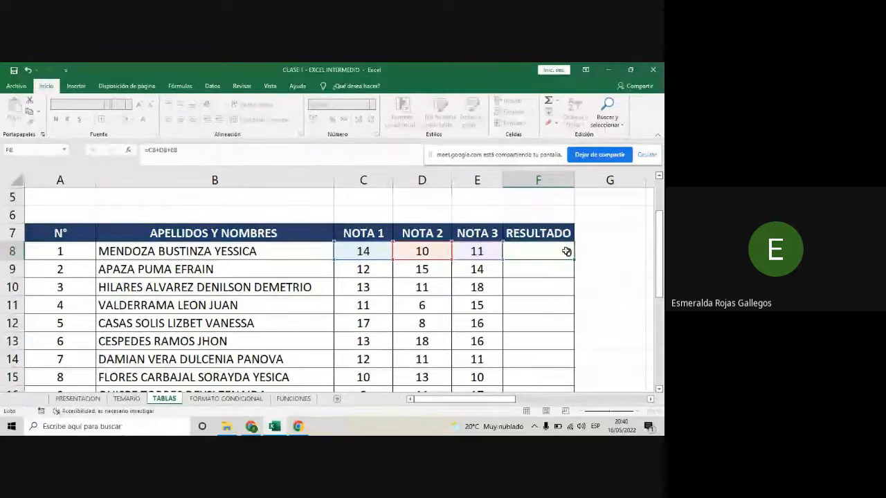
{"action": "left_click", "coordinate": [564, 252]}
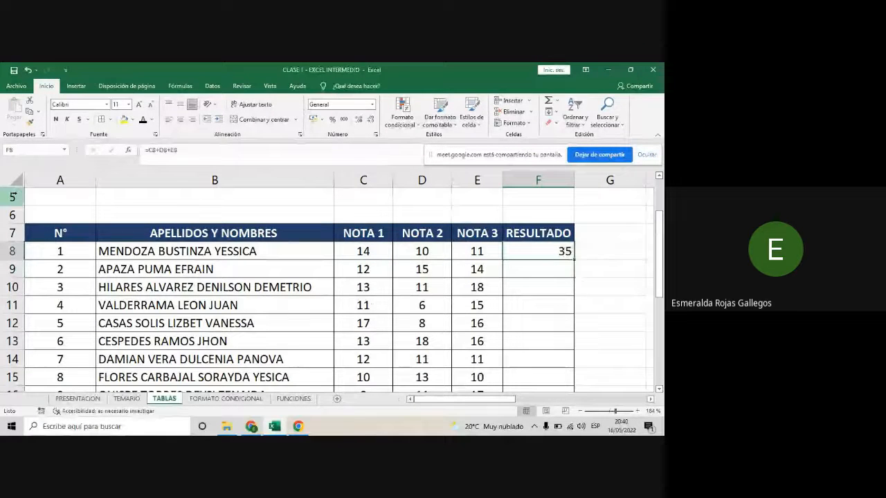
{"action": "left_click", "coordinate": [180, 119]}
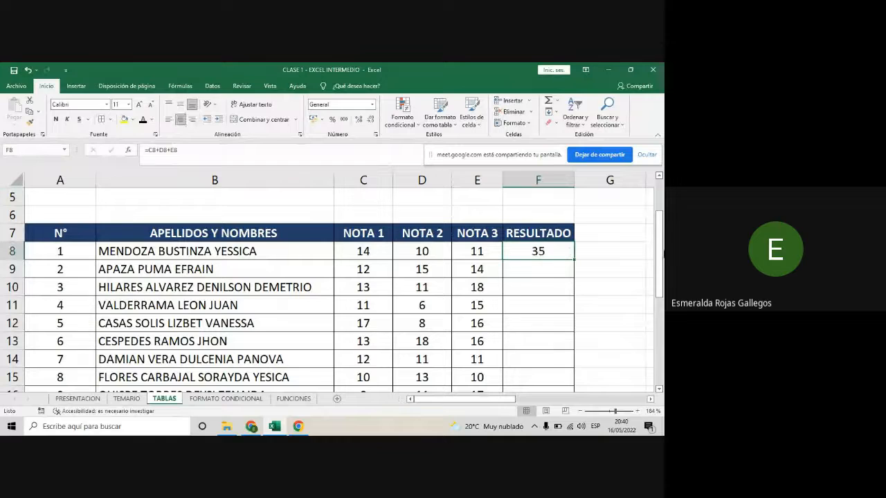
- Label the operations beside the RESULTADO column with SUMA in G8 and RESTA in G11
{"action": "left_click", "coordinate": [621, 255]}
{"action": "type", "text": "SUM"}
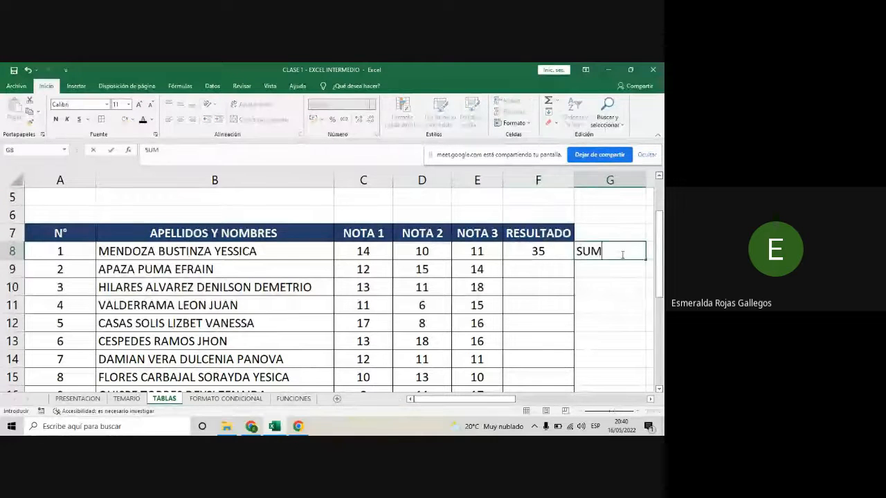
{"action": "type", "text": "E"}
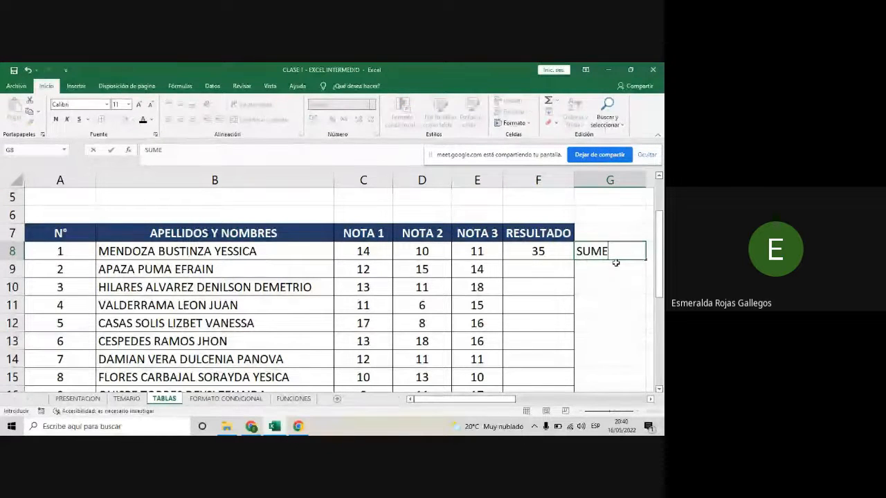
{"action": "key", "text": "BackSpace"}
{"action": "type", "text": "A"}
{"action": "left_click", "coordinate": [606, 302]}
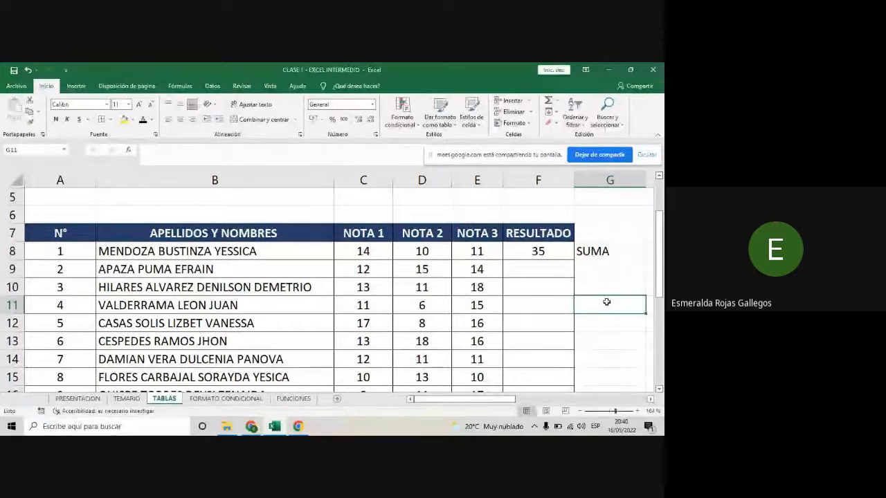
{"action": "type", "text": "RESTA"}
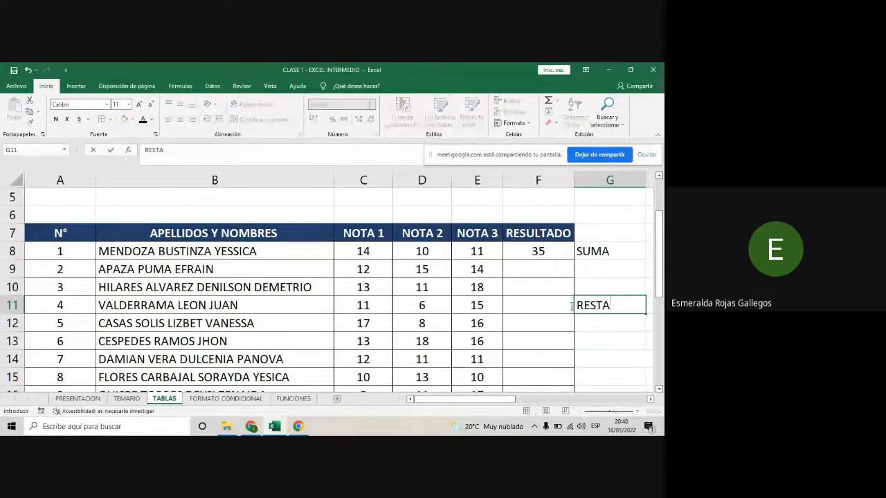
- Enter the formula =C11-D11 in F11 to subtract NOTA 2 from NOTA 1, and center the cell horizontally
{"action": "left_click", "coordinate": [523, 308]}
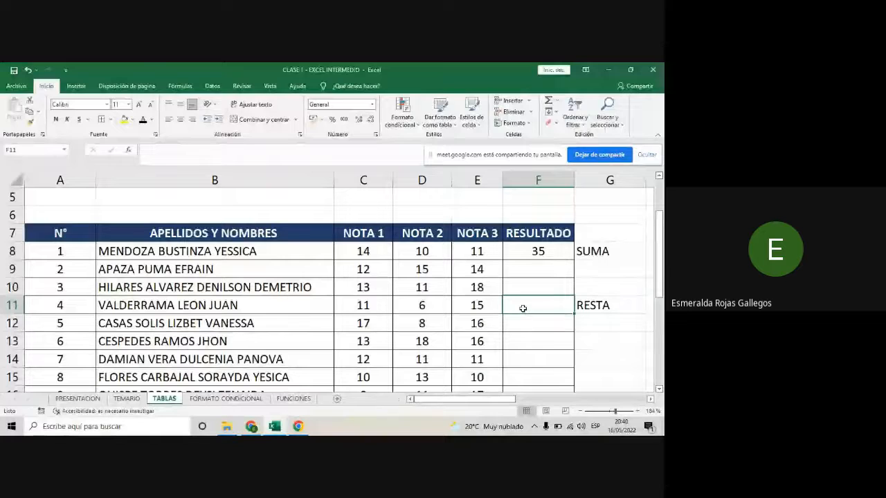
{"action": "type", "text": "="}
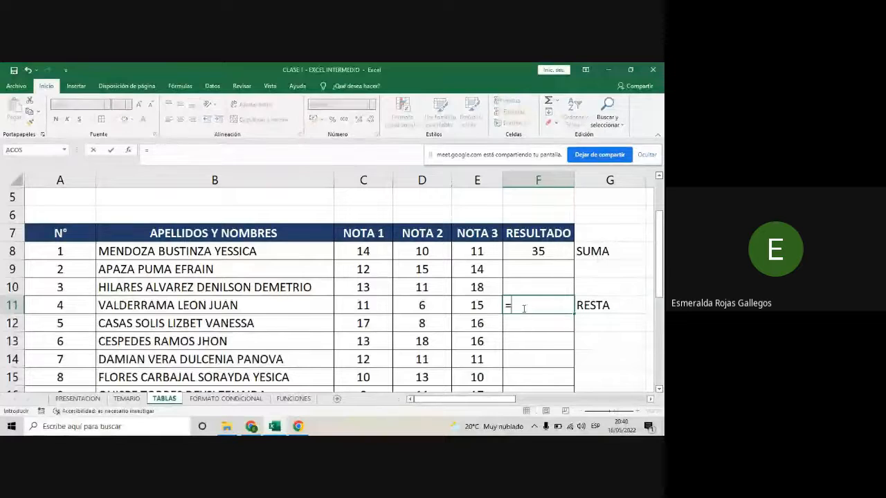
{"action": "left_click", "coordinate": [373, 304]}
{"action": "type", "text": "-"}
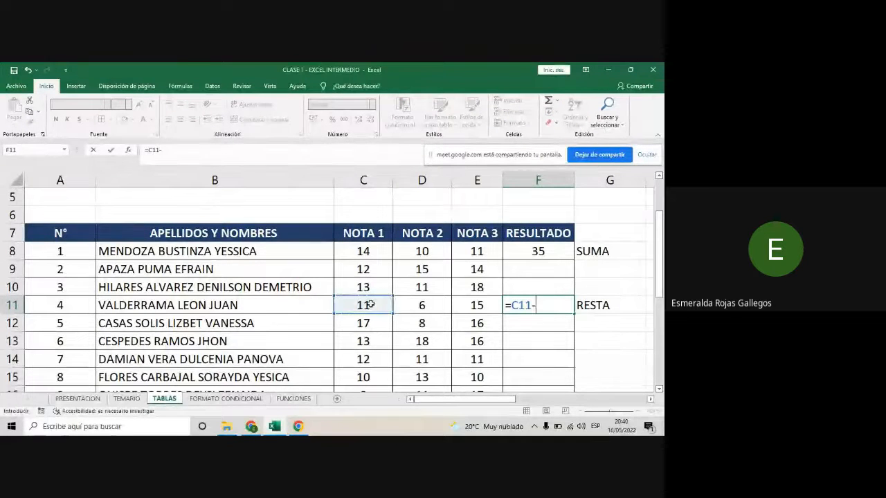
{"action": "left_click", "coordinate": [414, 305]}
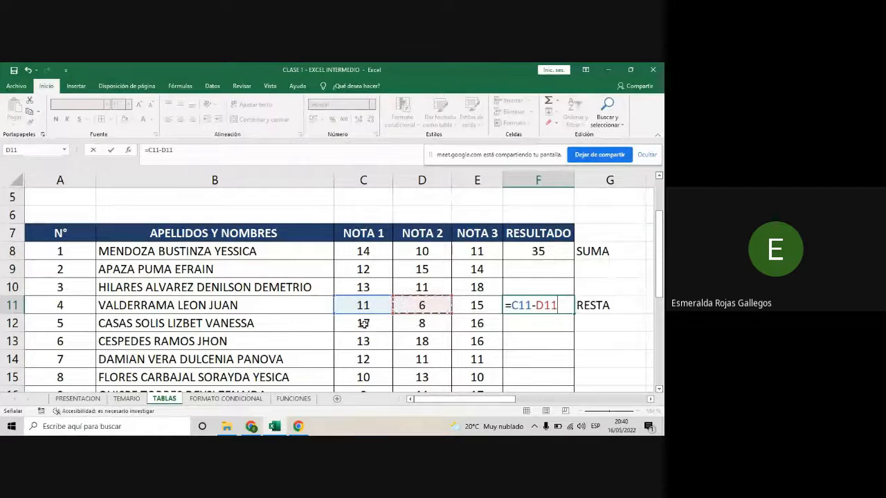
{"action": "key", "text": "Return"}
{"action": "left_click", "coordinate": [550, 302]}
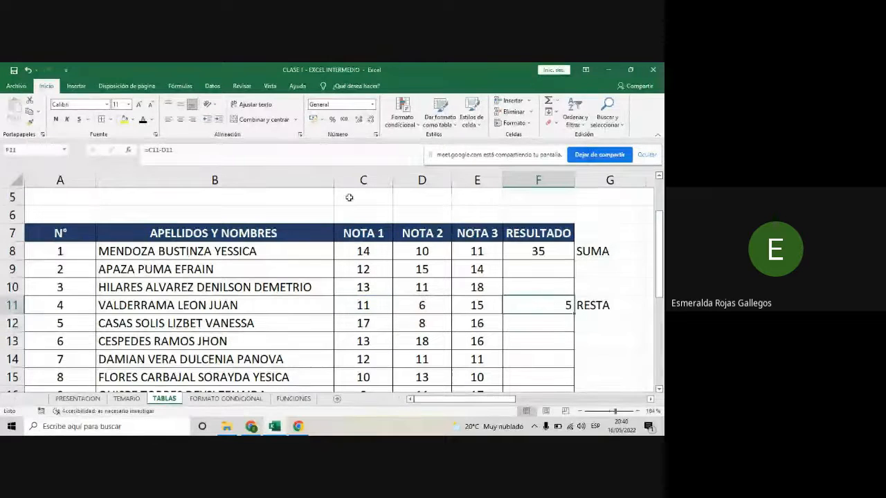
{"action": "left_click", "coordinate": [180, 119]}
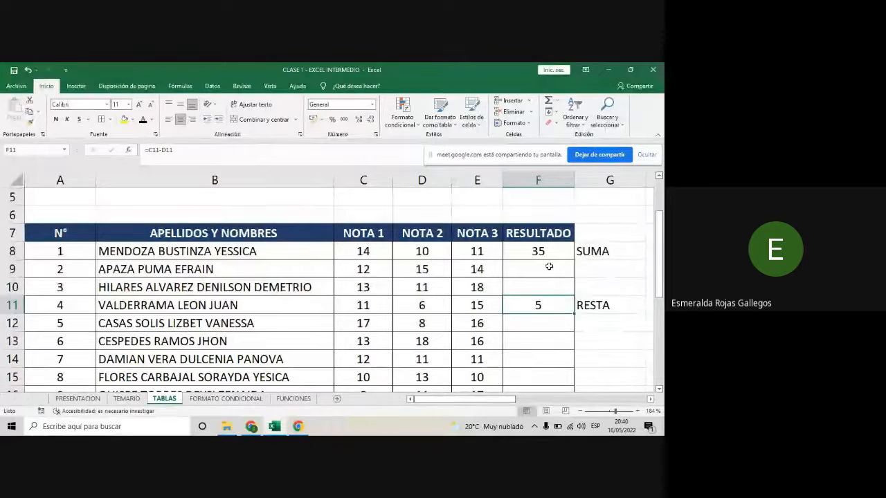
{"action": "left_click", "coordinate": [537, 179]}
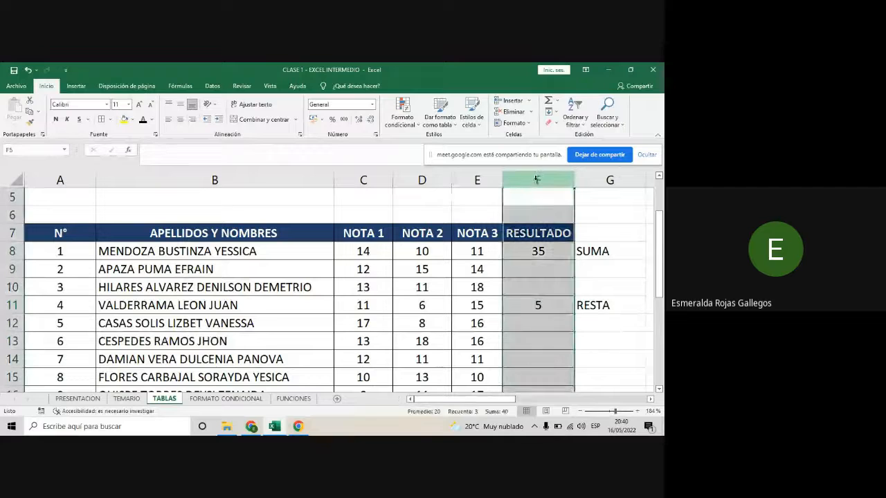
{"action": "left_click", "coordinate": [539, 251]}
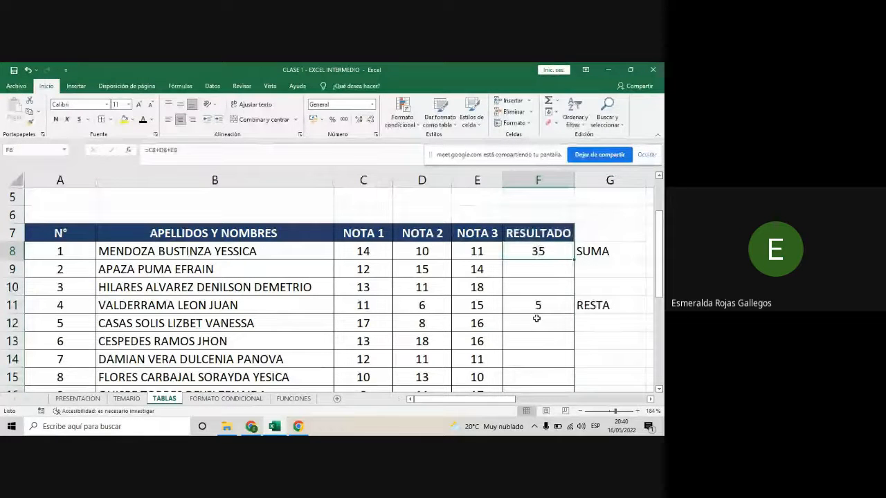
{"action": "left_click", "coordinate": [552, 341]}
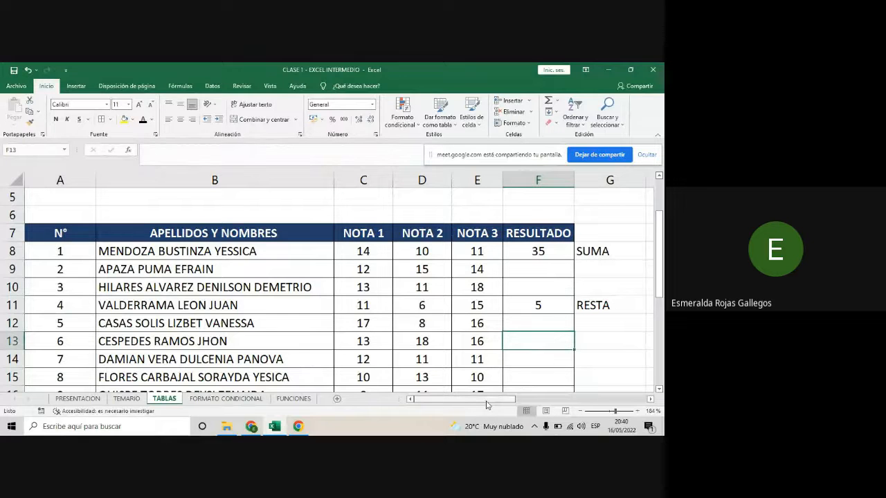
- Enter the structured formula =[@[Numero 1]]+[@[Numero 2]] in K9 to add both numbers throughout the table's Resultado column
{"action": "left_click_drag", "start_coordinate": [486, 401], "coordinate": [545, 405]}
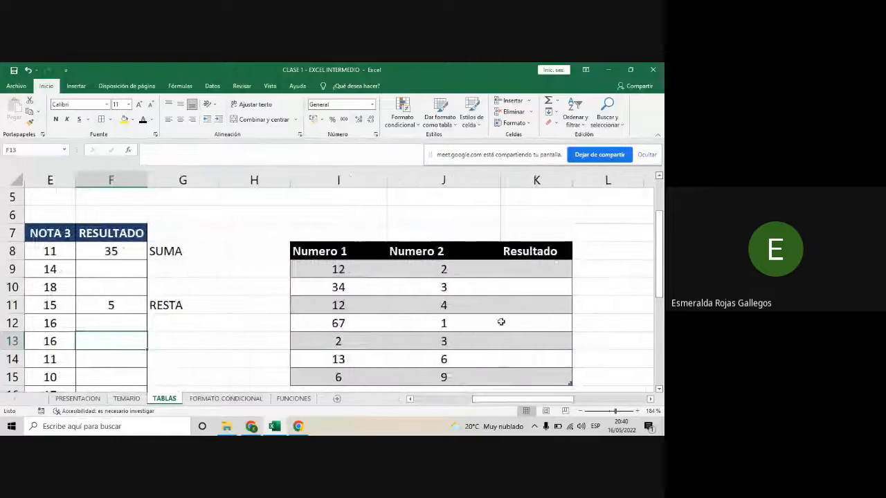
{"action": "scroll", "coordinate": [501, 322], "scroll_direction": "down", "scroll_amount": 1}
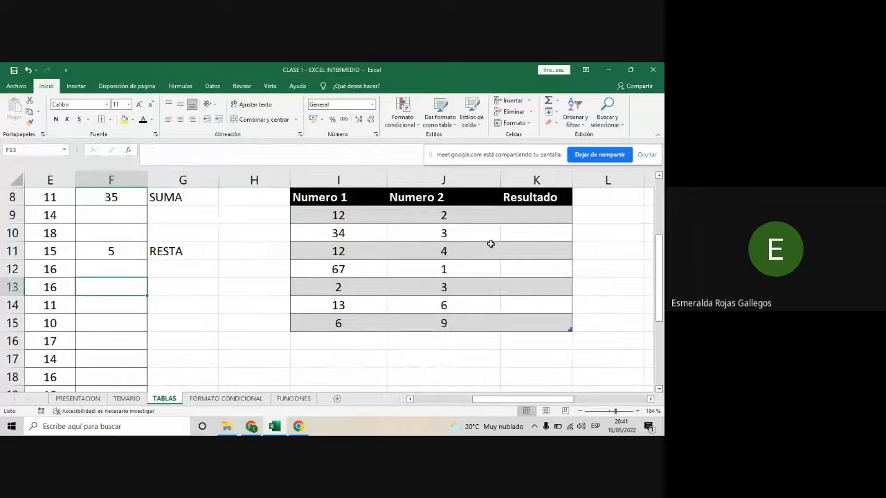
{"action": "left_click", "coordinate": [530, 219]}
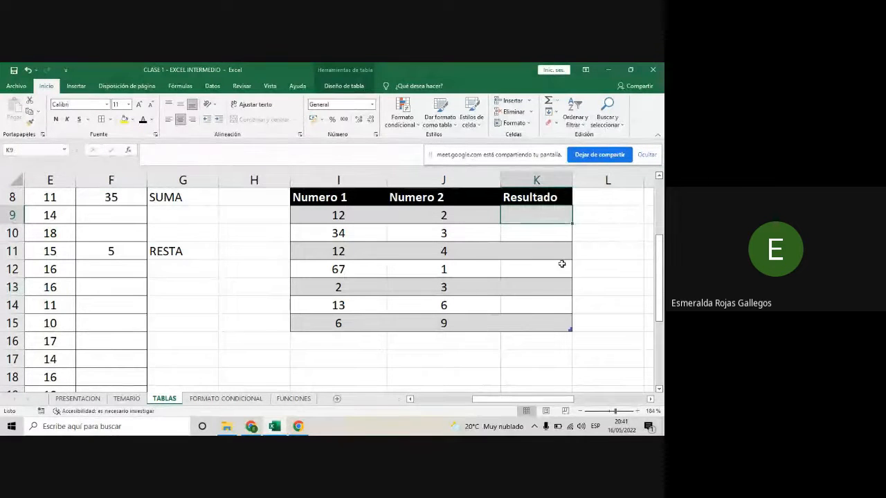
{"action": "type", "text": "="}
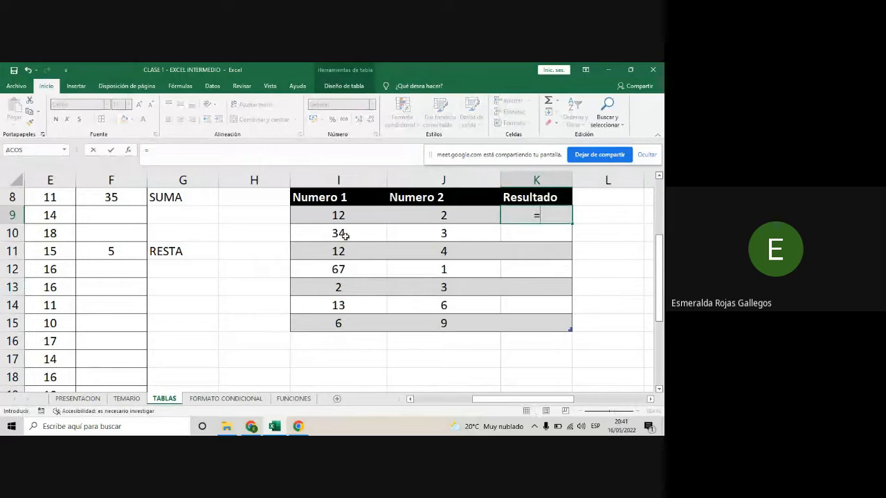
{"action": "left_click", "coordinate": [344, 219]}
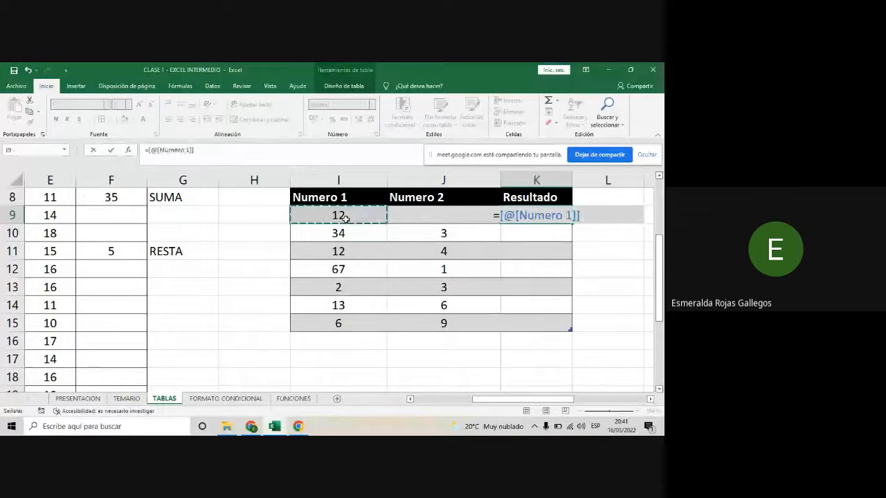
{"action": "type", "text": "+"}
{"action": "left_click", "coordinate": [420, 216]}
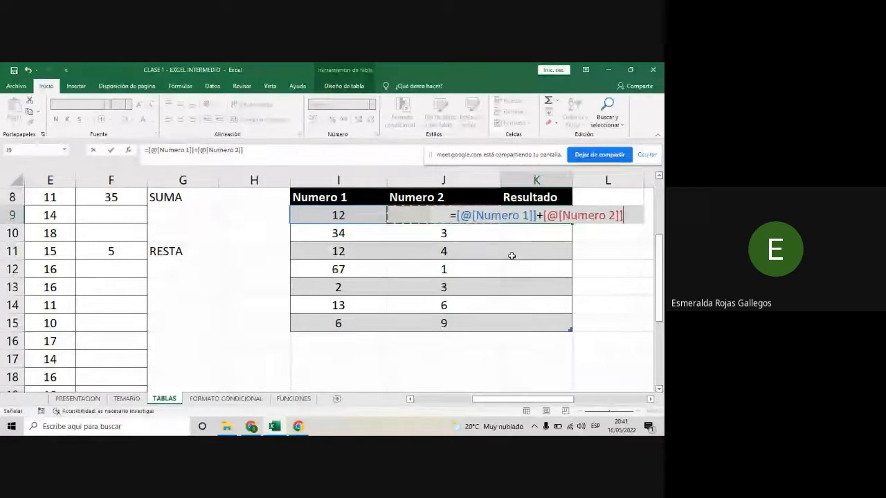
{"action": "left_click_drag", "start_coordinate": [557, 401], "coordinate": [598, 400]}
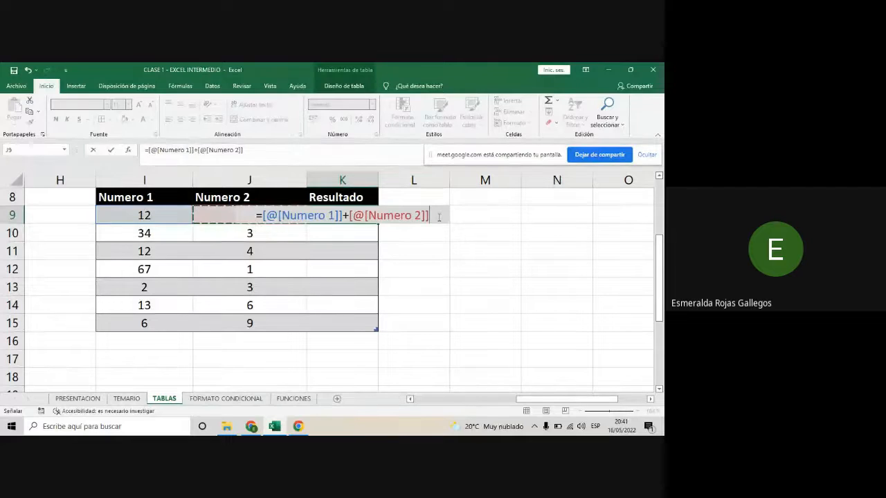
{"action": "key", "text": "Return"}
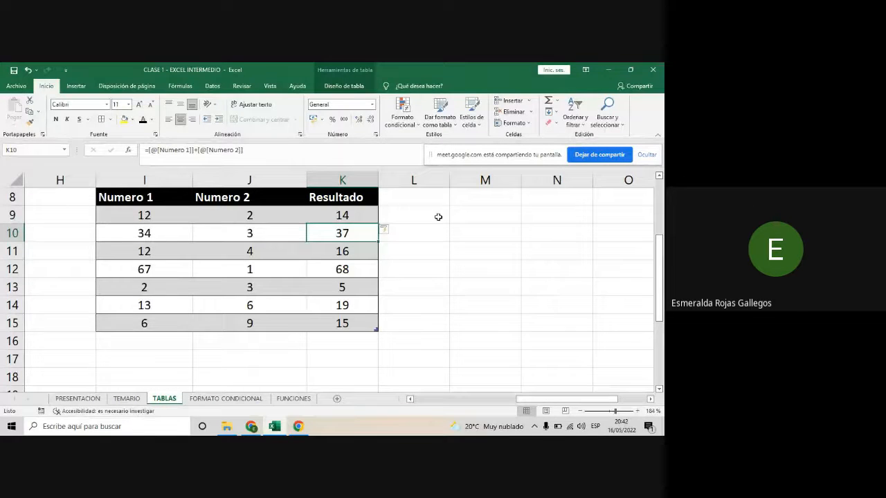
- Replace the Resultado formula with =[@[Numero 1]]-[@[Numero 2]], entered in K15, to subtract Numero 2 from Numero 1 throughout the column
{"action": "left_click", "coordinate": [338, 328]}
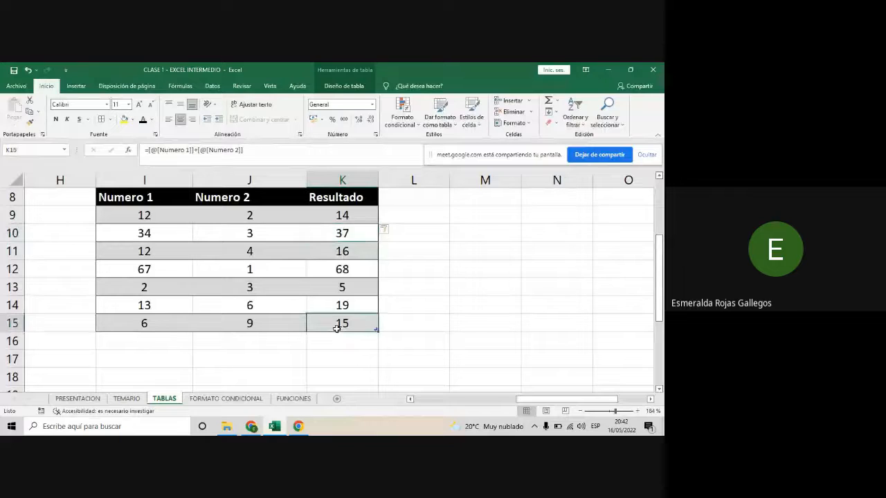
{"action": "type", "text": "="}
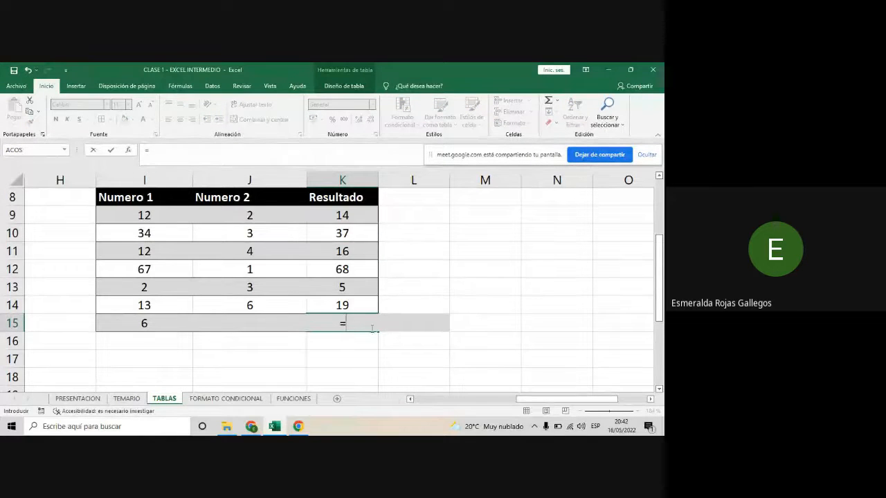
{"action": "left_click", "coordinate": [152, 323]}
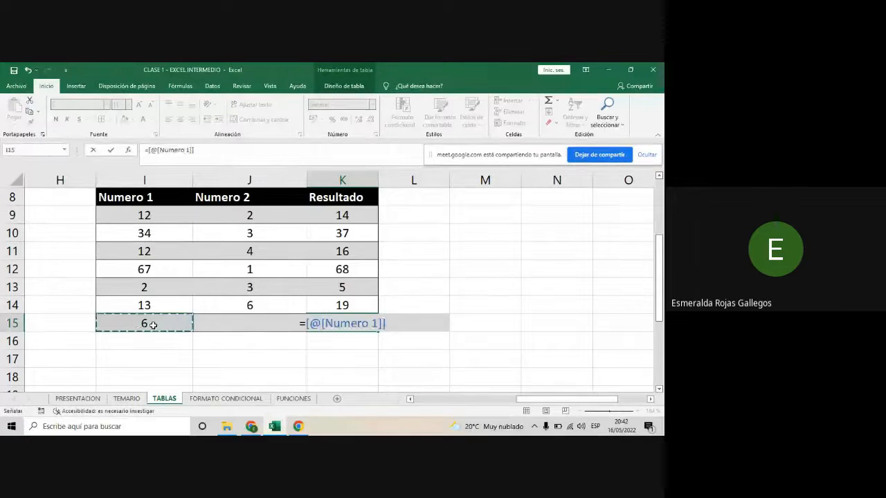
{"action": "type", "text": "-"}
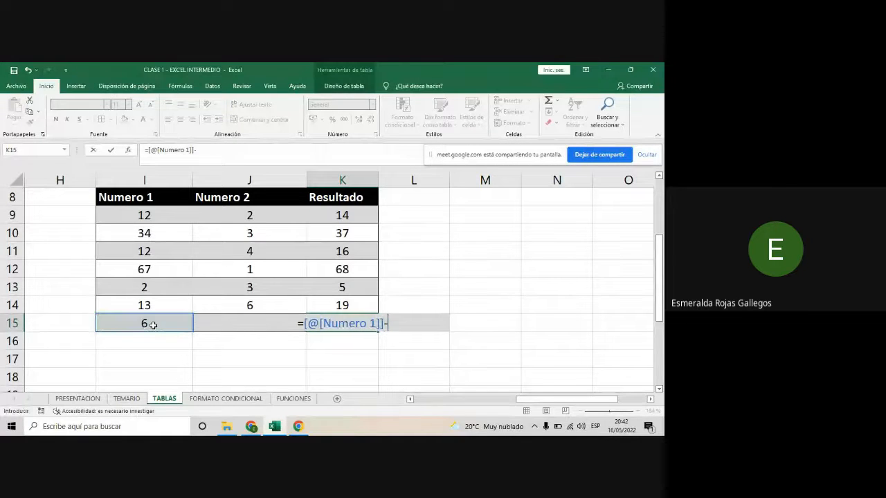
{"action": "left_click", "coordinate": [215, 324]}
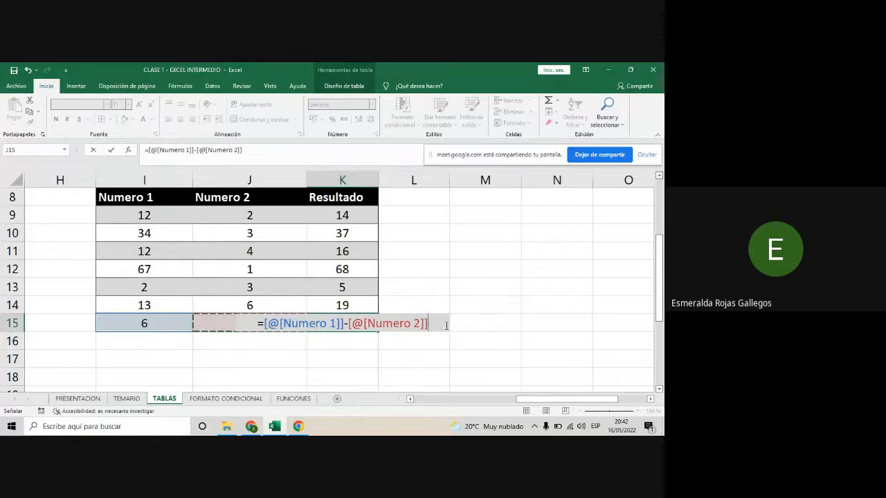
{"action": "key", "text": "Return"}
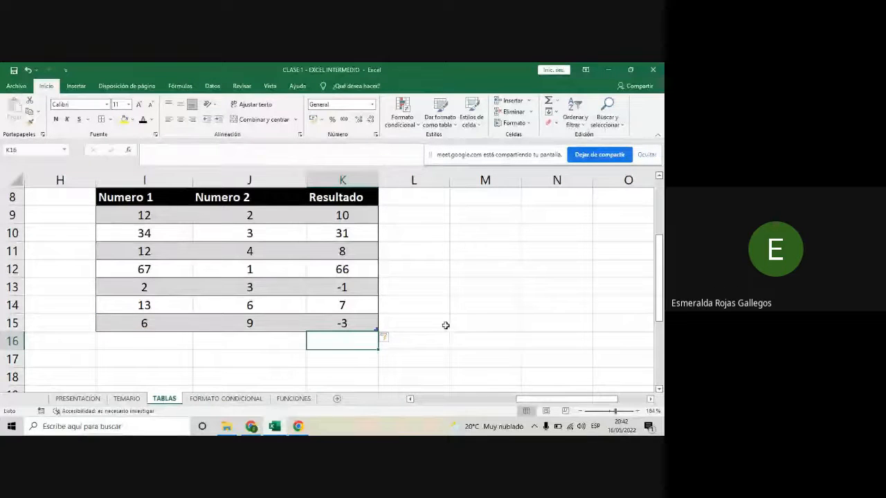
- Check the subtraction results in rows 9 and 10 of the table against their Numero 1 and Numero 2 values
{"action": "left_click", "coordinate": [128, 215]}
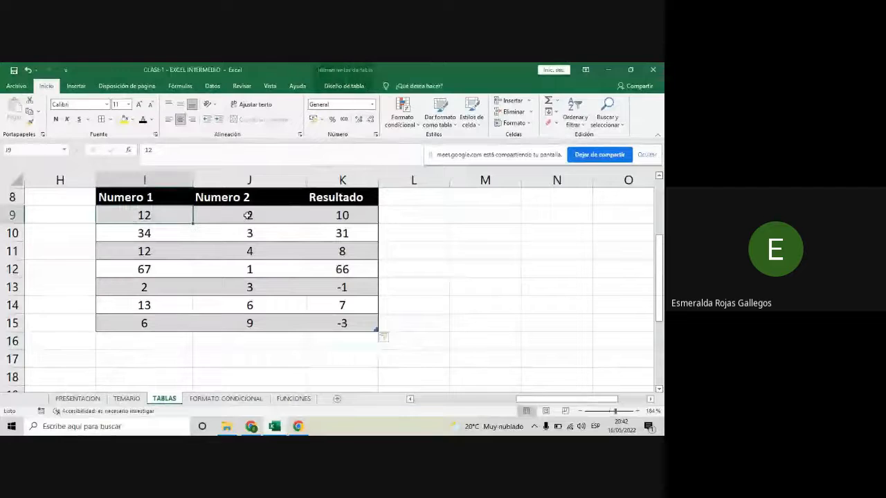
{"action": "left_click", "coordinate": [333, 214]}
{"action": "left_click", "coordinate": [149, 233]}
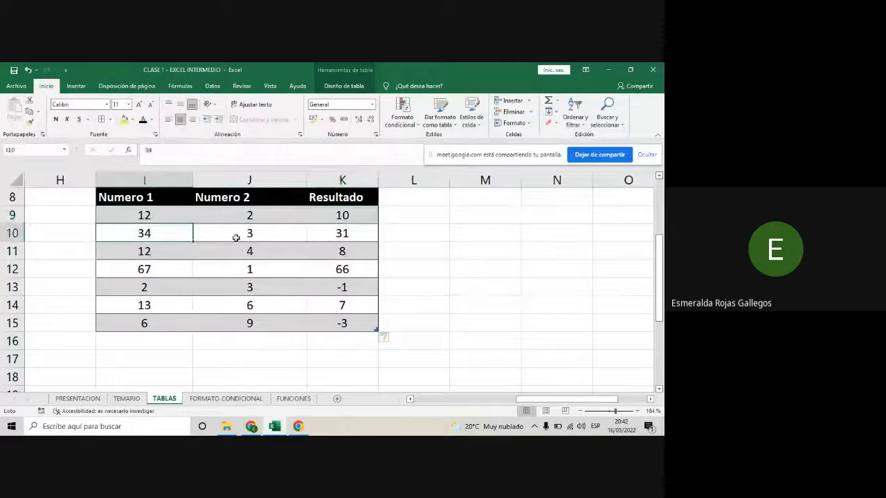
{"action": "left_click", "coordinate": [236, 238]}
{"action": "left_click", "coordinate": [331, 235]}
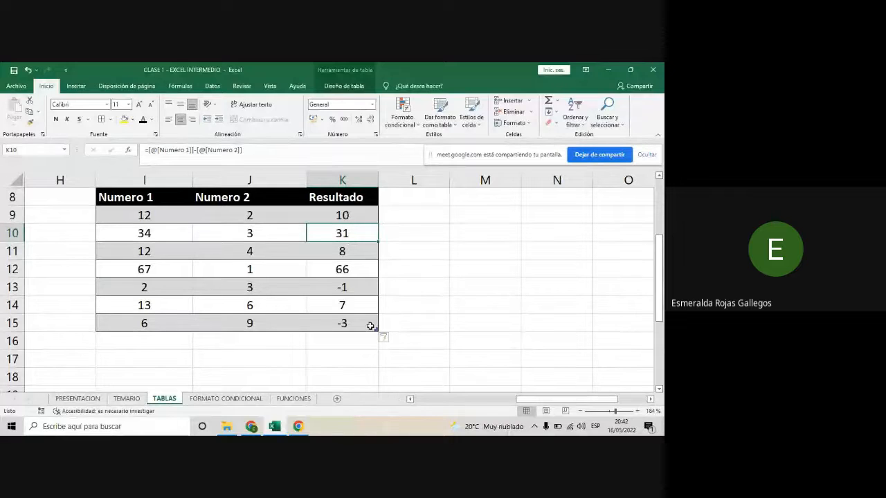
{"action": "left_click", "coordinate": [485, 317]}
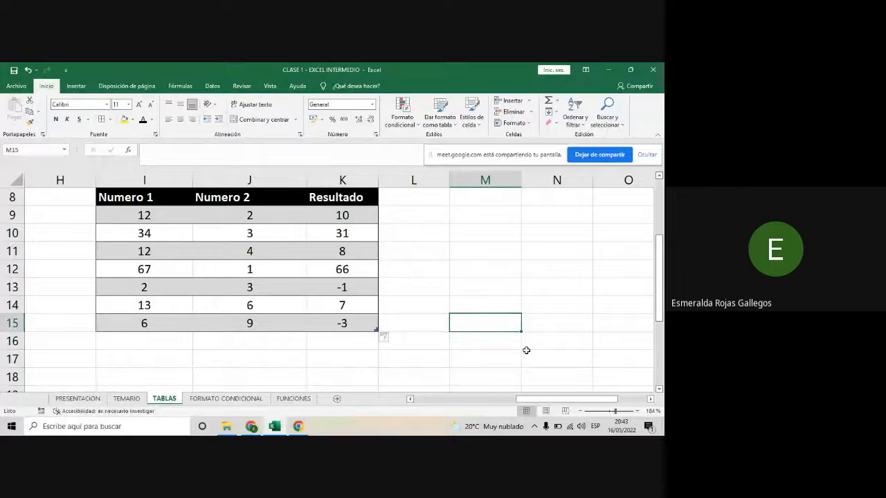
- Fill cells F14:F16 of the grades range's RESULTADO column with yellow
{"action": "left_click_drag", "start_coordinate": [554, 402], "coordinate": [469, 404]}
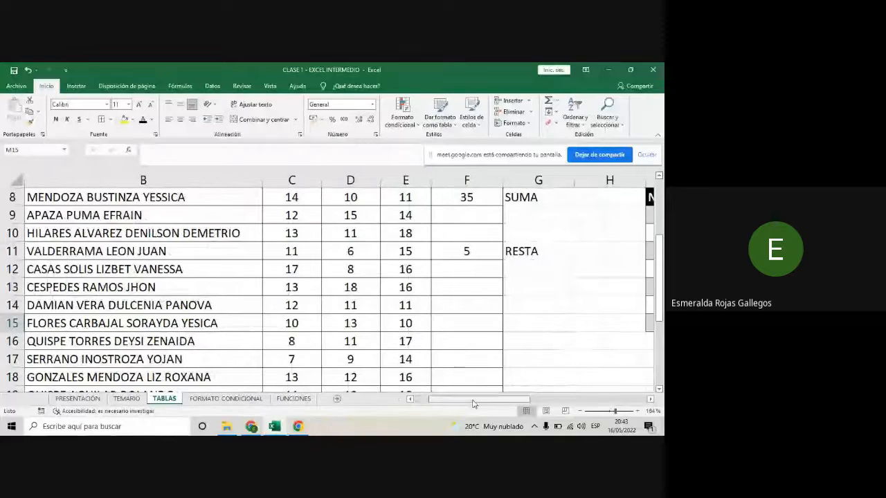
{"action": "scroll", "coordinate": [464, 335], "scroll_direction": "down", "scroll_amount": 1}
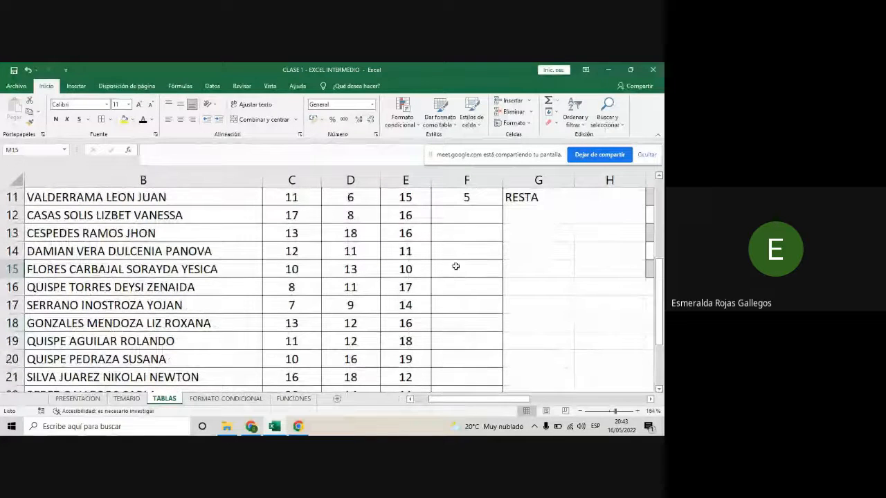
{"action": "left_click_drag", "start_coordinate": [454, 252], "coordinate": [458, 281]}
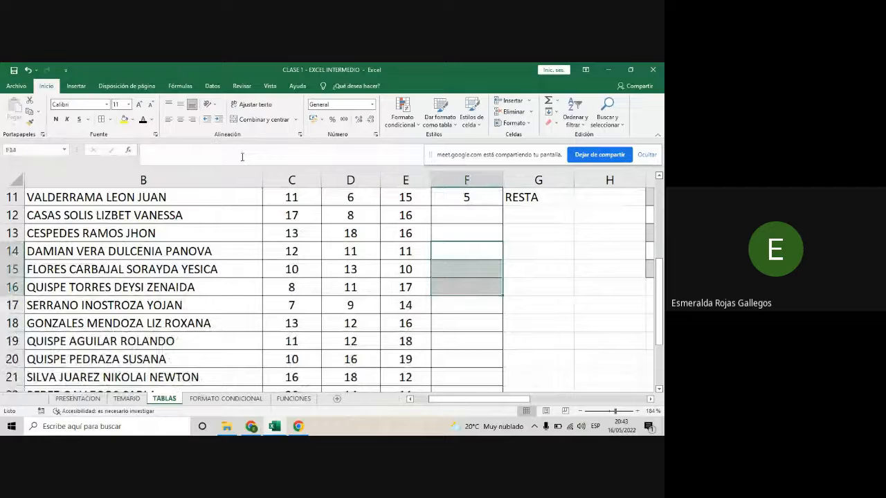
{"action": "left_click", "coordinate": [123, 119]}
{"action": "left_click", "coordinate": [558, 335]}
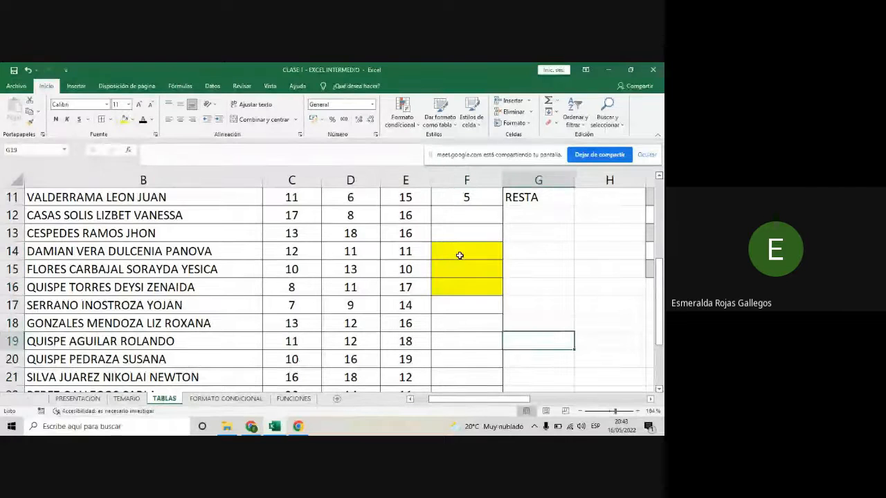
- Merge and center the yellow cells F14:F16 in the grades range
{"action": "left_click_drag", "start_coordinate": [459, 255], "coordinate": [452, 283]}
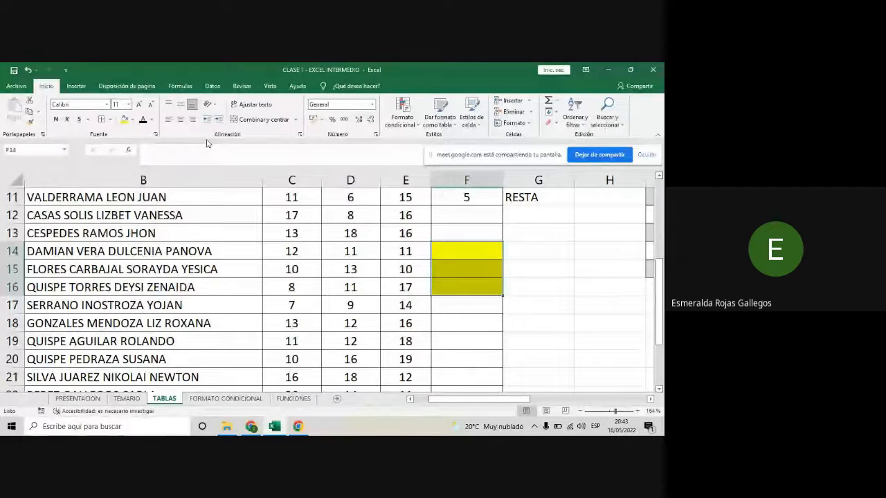
{"action": "left_click", "coordinate": [256, 122]}
{"action": "left_click", "coordinate": [550, 304]}
{"action": "left_click", "coordinate": [481, 265]}
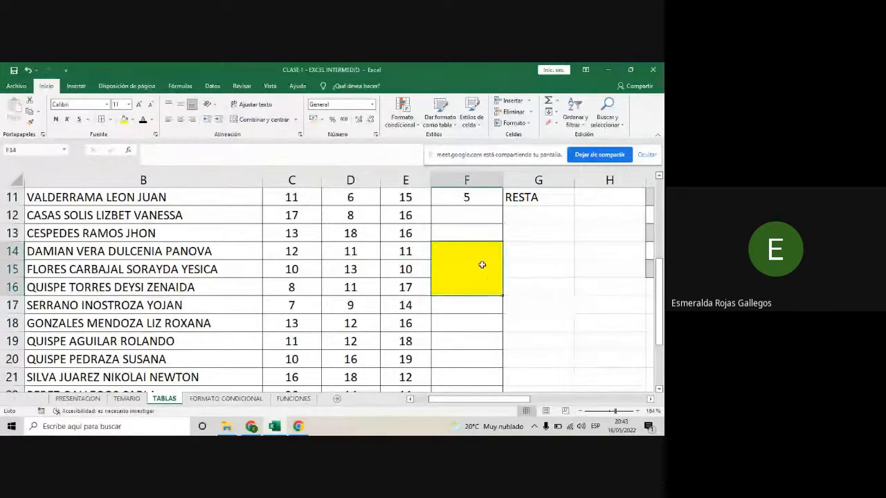
{"action": "left_click", "coordinate": [600, 339]}
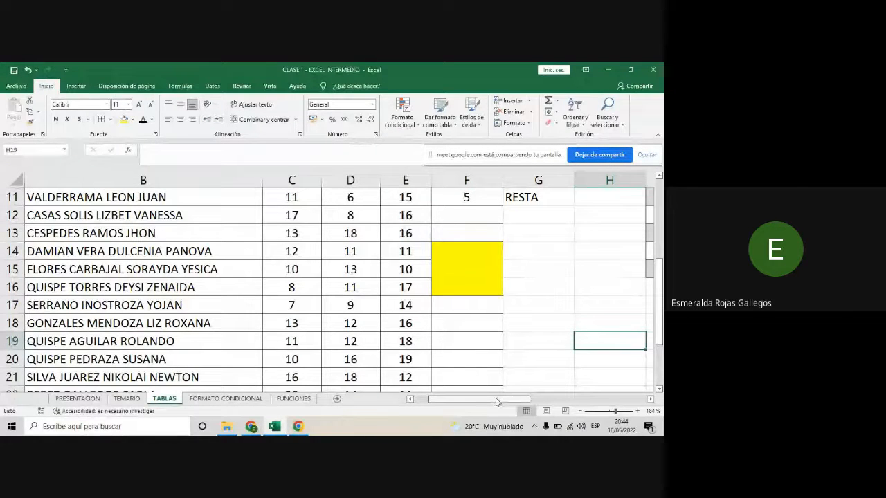
- Check whether Merge & Center is available for cells K11:K13 in the table's Resultado column
{"action": "left_click_drag", "start_coordinate": [498, 400], "coordinate": [537, 387]}
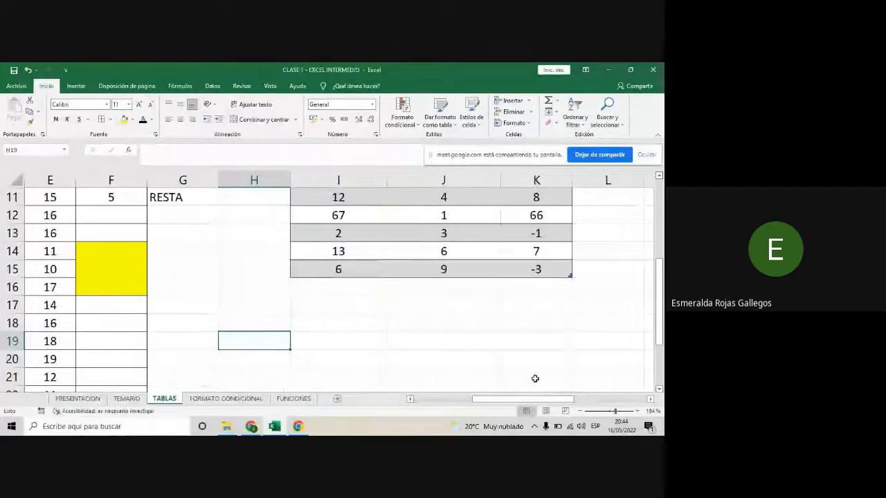
{"action": "scroll", "coordinate": [523, 360], "scroll_direction": "up", "scroll_amount": 1}
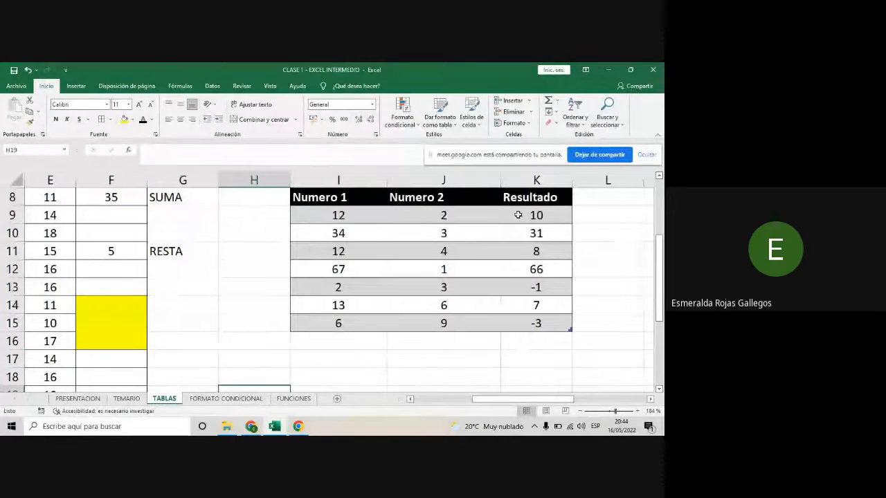
{"action": "left_click_drag", "start_coordinate": [534, 251], "coordinate": [540, 284]}
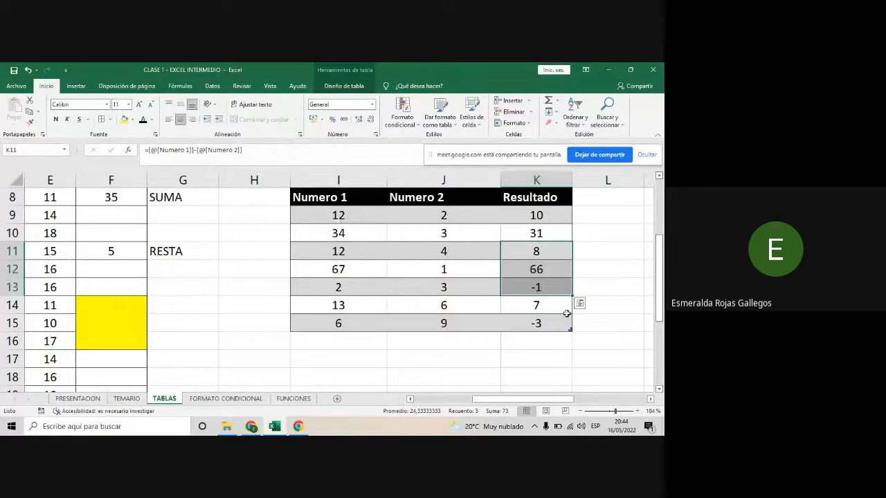
{"action": "left_click", "coordinate": [546, 326]}
{"action": "left_click", "coordinate": [489, 341]}
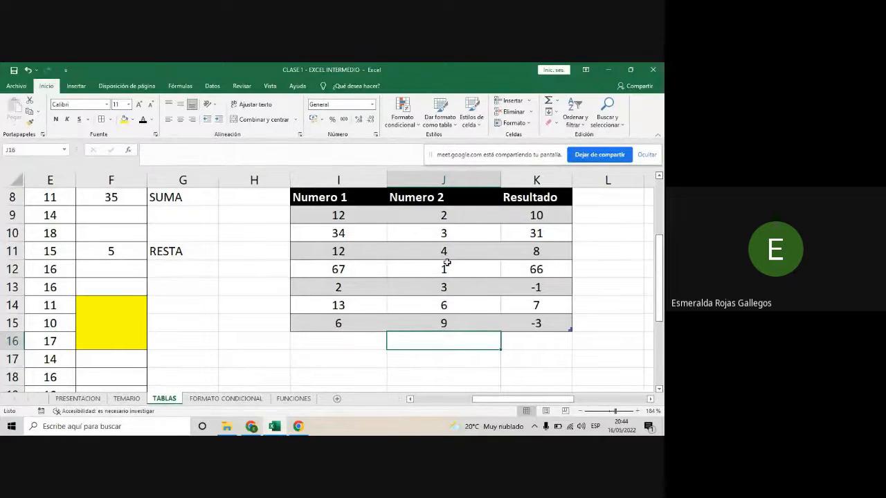
- Compare the table in I8:K15 with the grades range and its merged cell F14:F16 for merging support
{"action": "scroll", "coordinate": [447, 262], "scroll_direction": "up", "scroll_amount": 1}
{"action": "left_click_drag", "start_coordinate": [323, 251], "coordinate": [564, 381]}
{"action": "scroll", "coordinate": [540, 346], "scroll_direction": "down", "scroll_amount": 1}
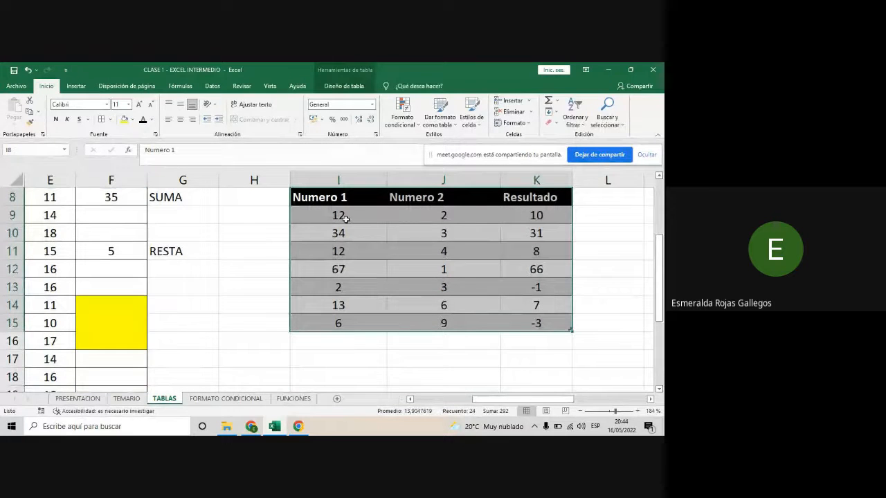
{"action": "left_click", "coordinate": [492, 364]}
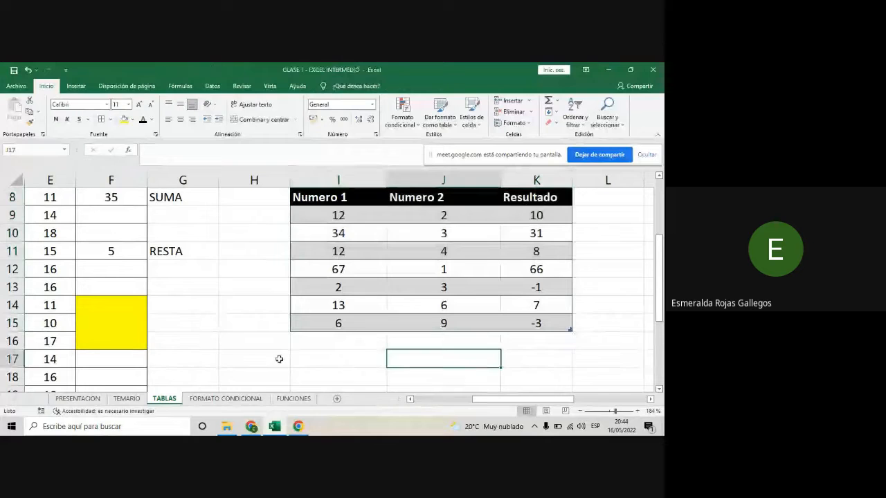
{"action": "left_click_drag", "start_coordinate": [492, 399], "coordinate": [447, 390]}
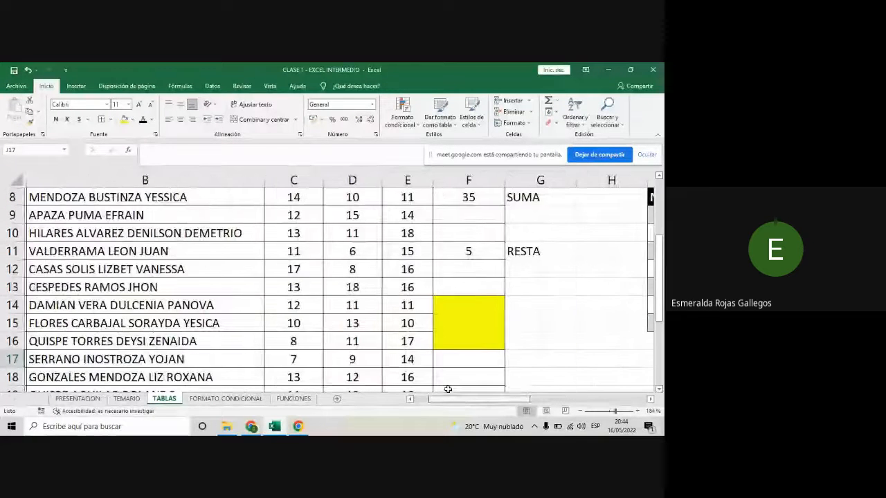
{"action": "left_click", "coordinate": [458, 310]}
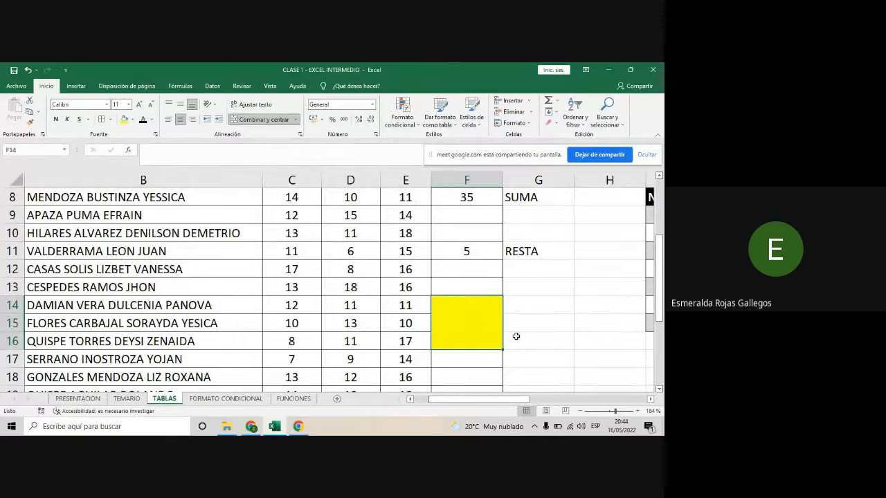
{"action": "left_click_drag", "start_coordinate": [519, 398], "coordinate": [547, 396]}
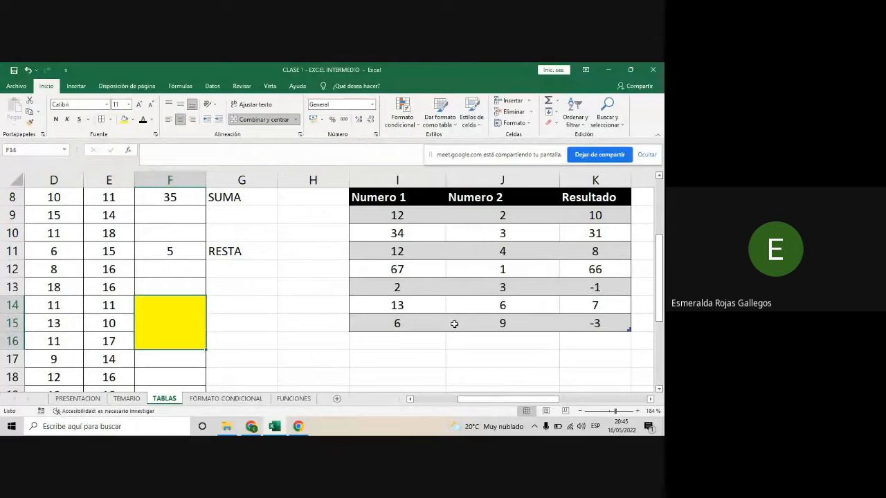
{"action": "left_click", "coordinate": [416, 364]}
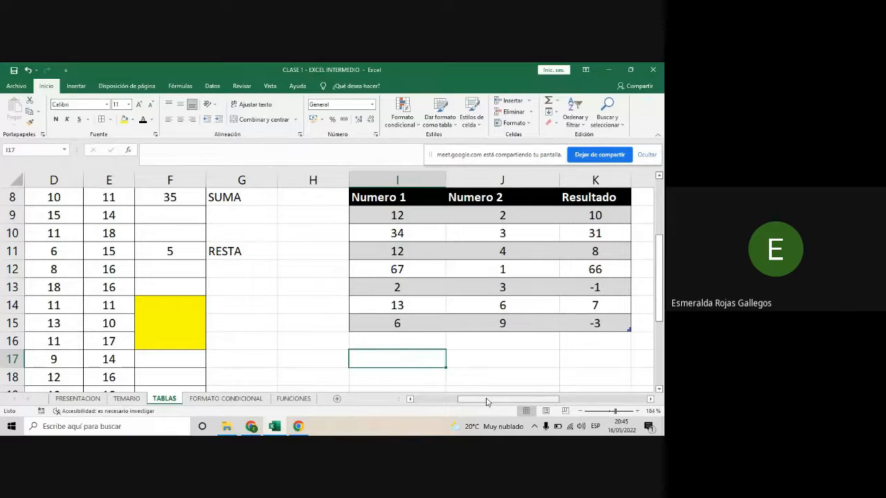
- Fill the subtraction formula in F11 down through cell F13 of the grades range's RESULTADO column
{"action": "left_click_drag", "start_coordinate": [487, 402], "coordinate": [472, 400]}
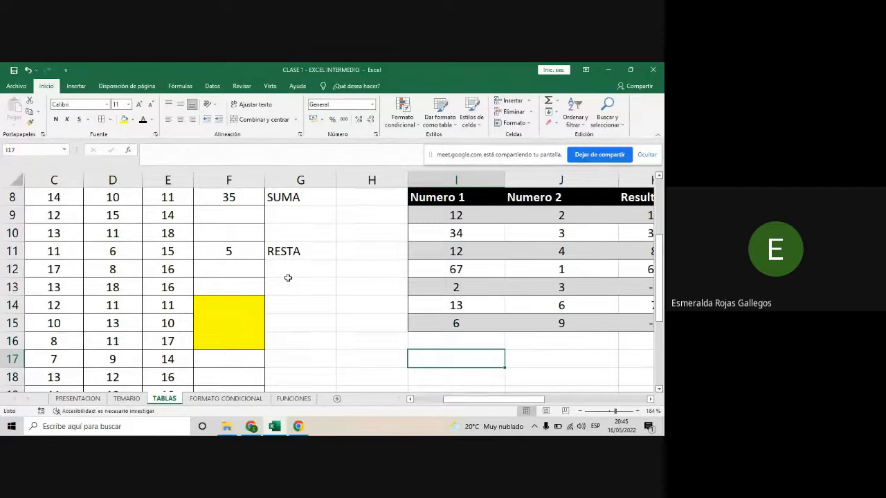
{"action": "left_click", "coordinate": [231, 258]}
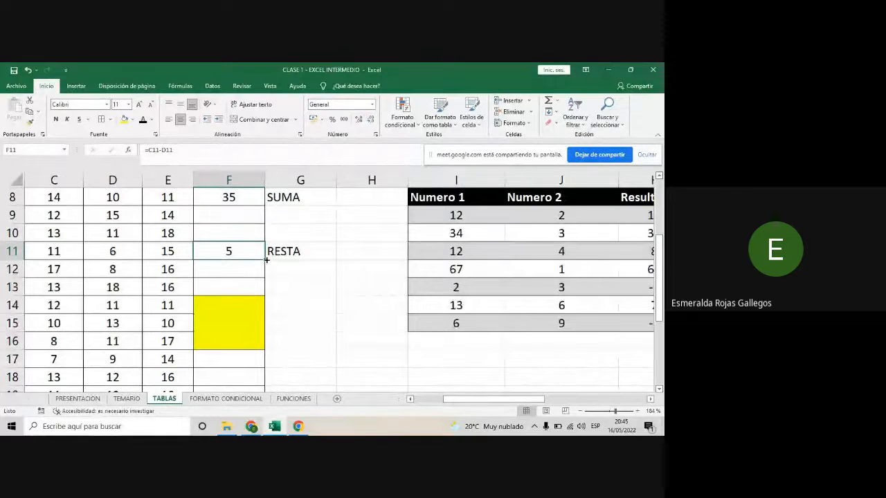
{"action": "left_click_drag", "start_coordinate": [264, 264], "coordinate": [264, 275]}
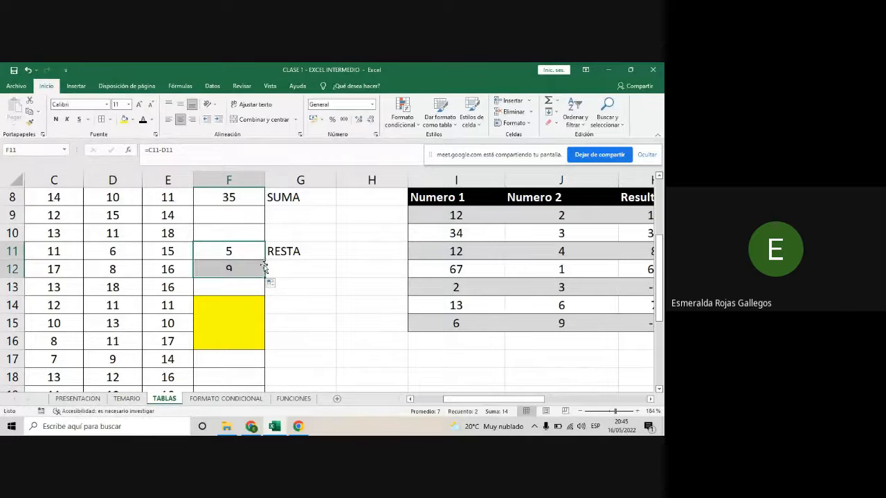
{"action": "left_click", "coordinate": [253, 254]}
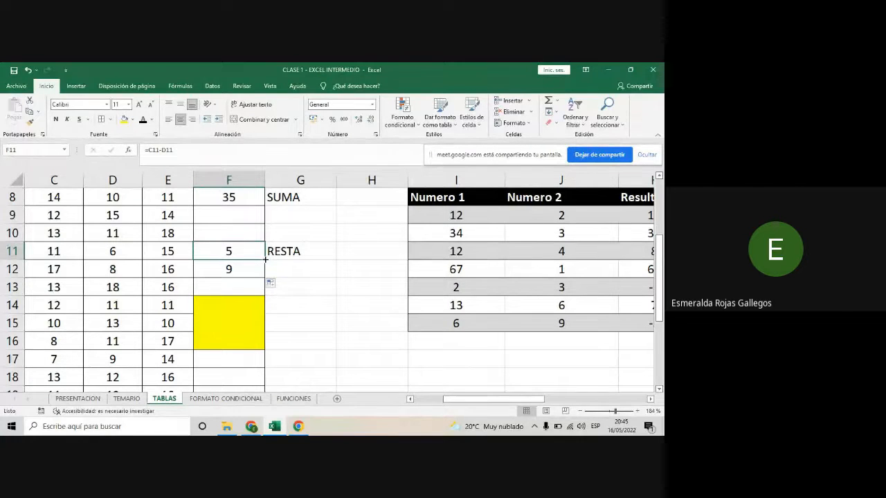
{"action": "left_click_drag", "start_coordinate": [265, 259], "coordinate": [262, 296]}
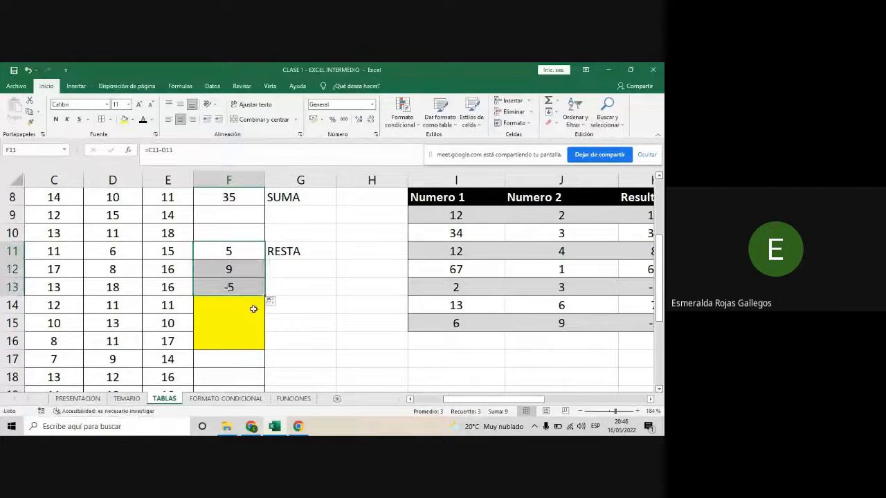
- Unmerge cells F14:F16 in the grades range and remove their fill color
{"action": "left_click", "coordinate": [255, 305]}
{"action": "left_click", "coordinate": [241, 121]}
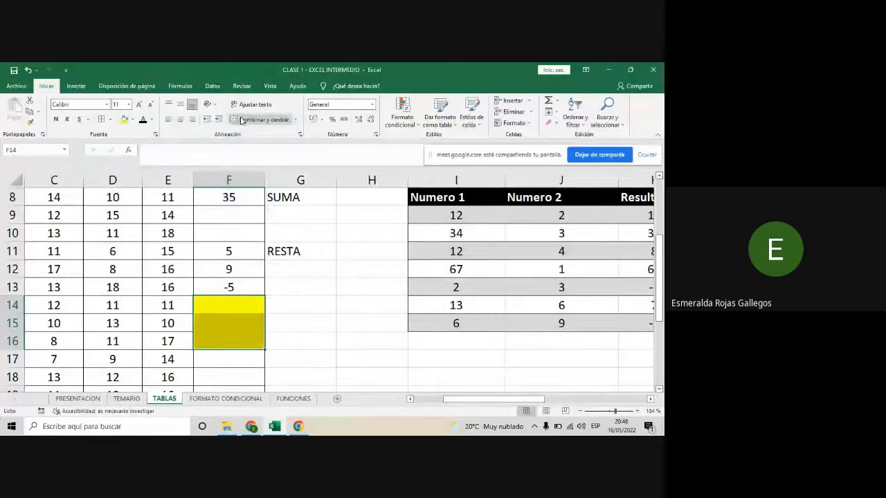
{"action": "left_click", "coordinate": [132, 122]}
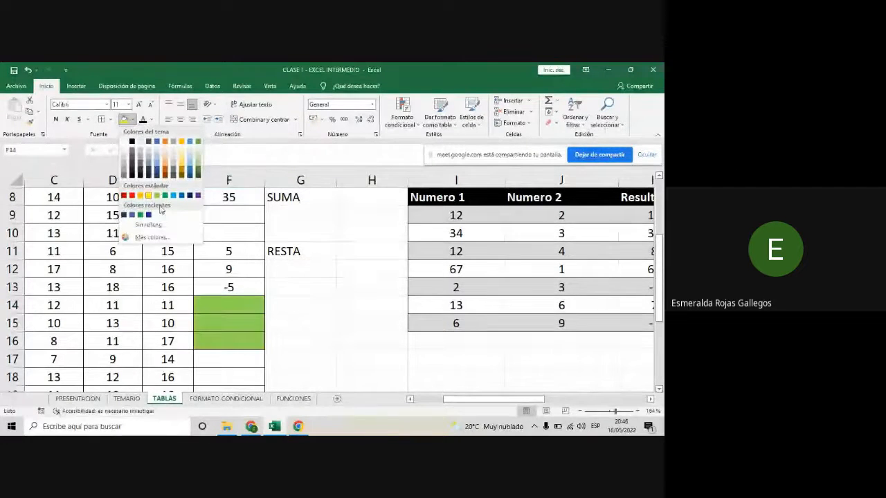
{"action": "left_click", "coordinate": [147, 224]}
- Fill the subtraction formula in F11 down through cell F16 of the RESULTADO column
{"action": "left_click", "coordinate": [253, 274]}
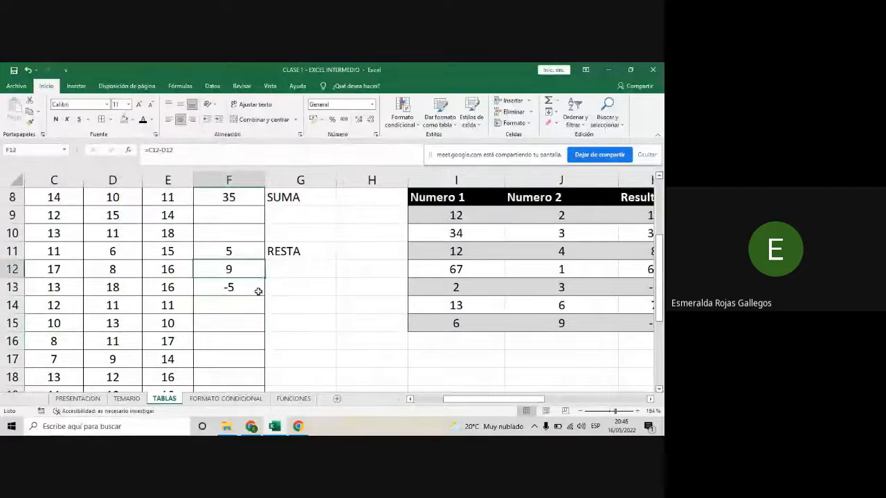
{"action": "left_click", "coordinate": [252, 254]}
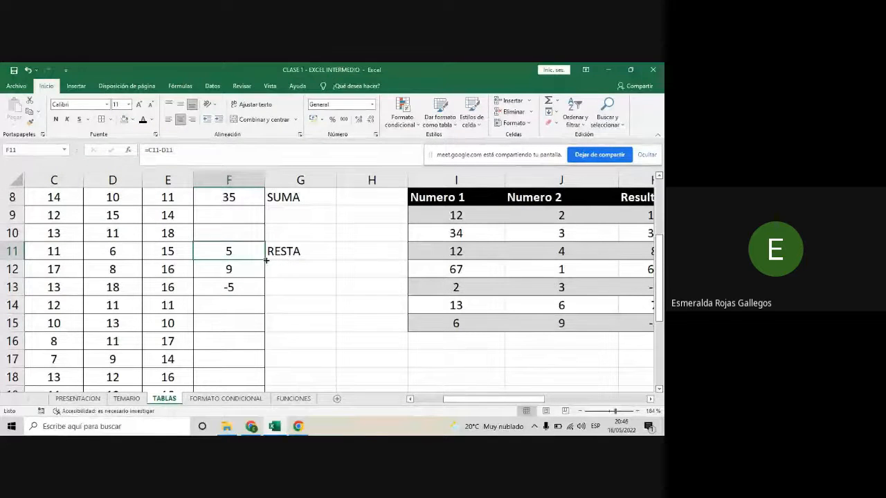
{"action": "left_click_drag", "start_coordinate": [265, 260], "coordinate": [257, 342]}
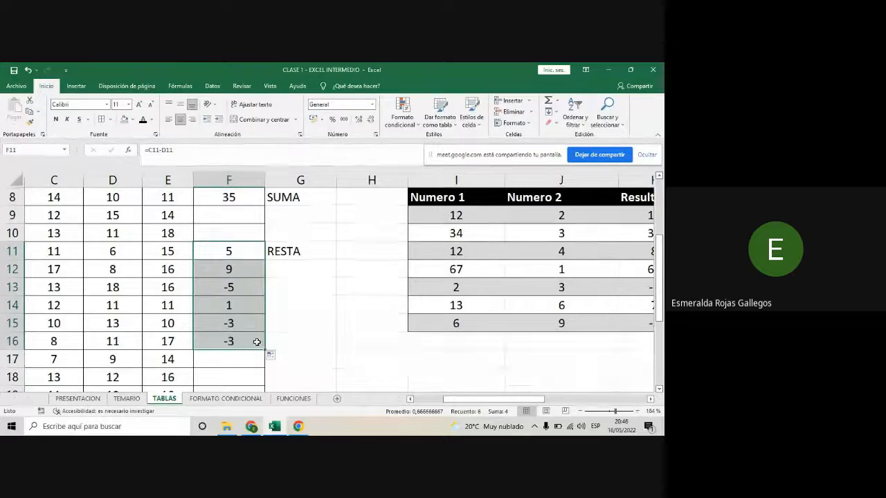
{"action": "left_click", "coordinate": [226, 374]}
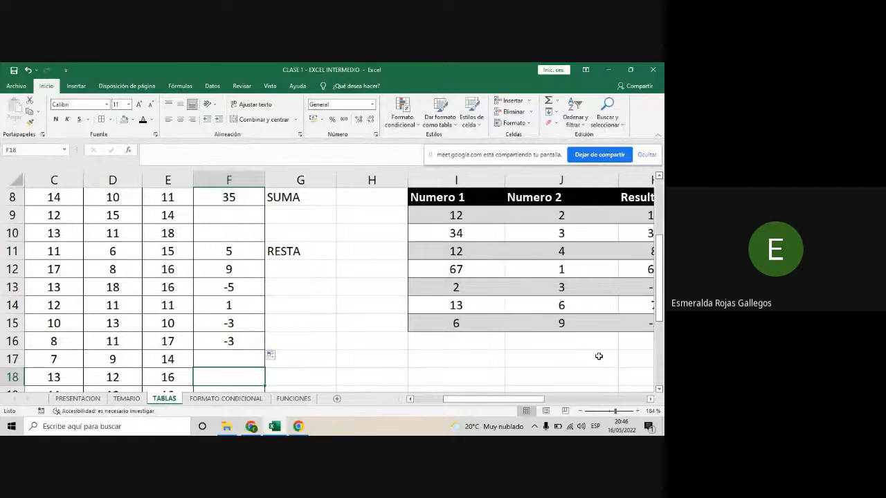
- Fill the subtraction formula in F11 upward into cell F10 of the grades range
{"action": "left_click_drag", "start_coordinate": [535, 400], "coordinate": [551, 399]}
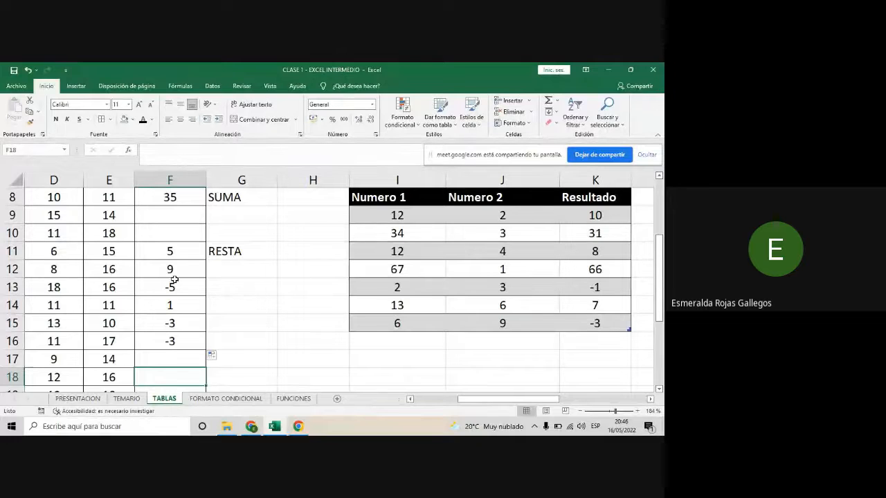
{"action": "left_click", "coordinate": [178, 253]}
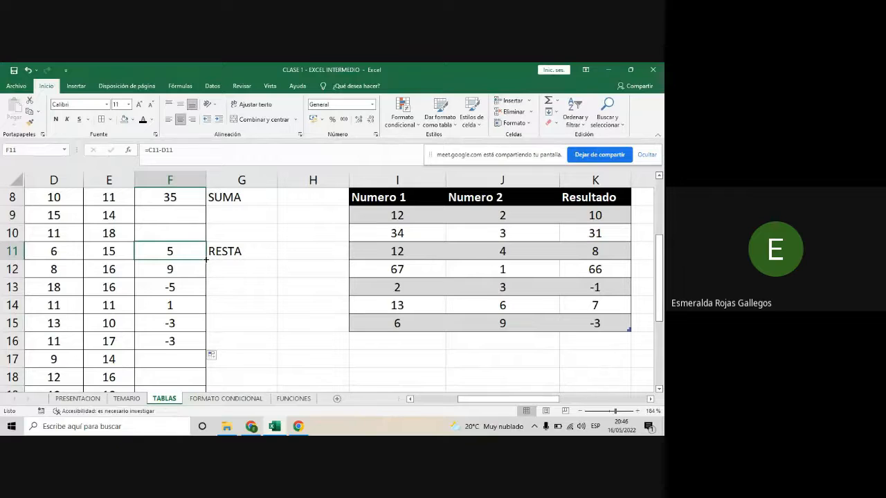
{"action": "left_click_drag", "start_coordinate": [206, 259], "coordinate": [207, 233]}
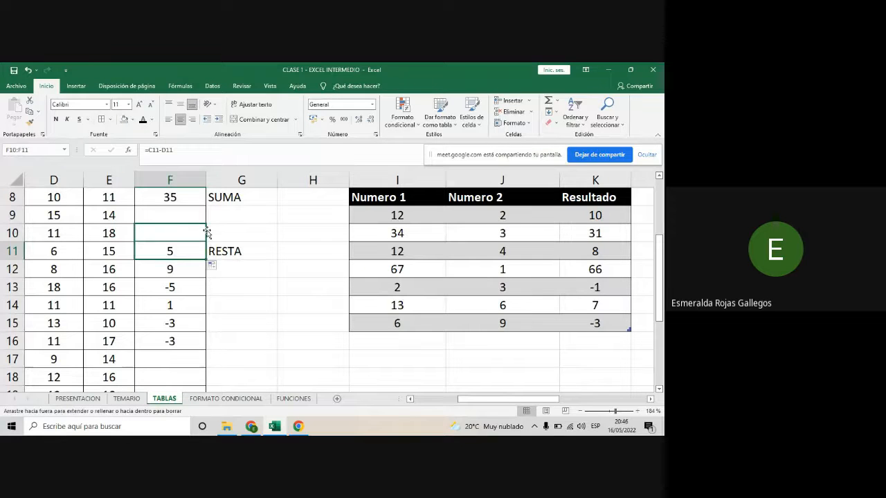
{"action": "left_click", "coordinate": [170, 233]}
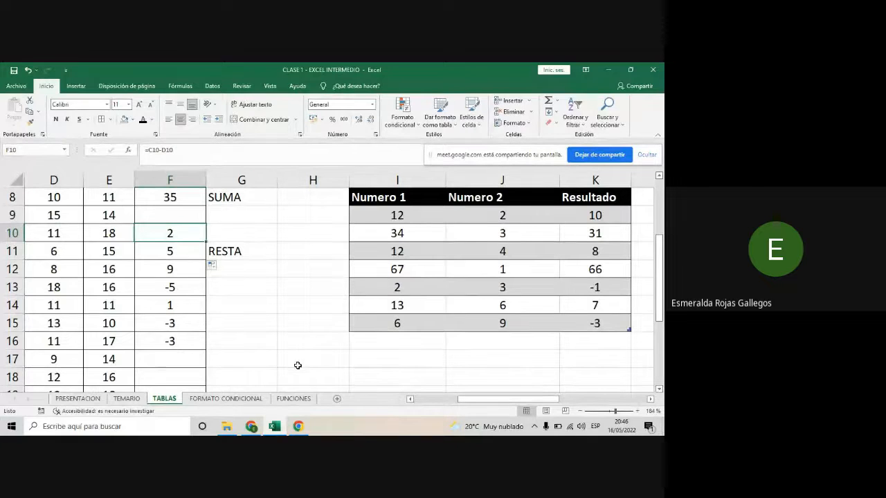
- Switch to the Google Meet call, admit the waiting participant and return to the Excel workbook
{"action": "left_click", "coordinate": [254, 427]}
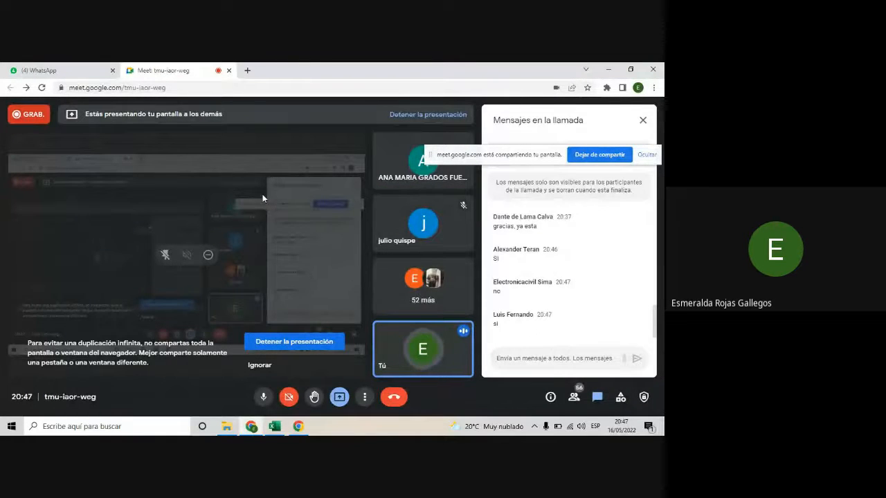
{"action": "left_click", "coordinate": [436, 153]}
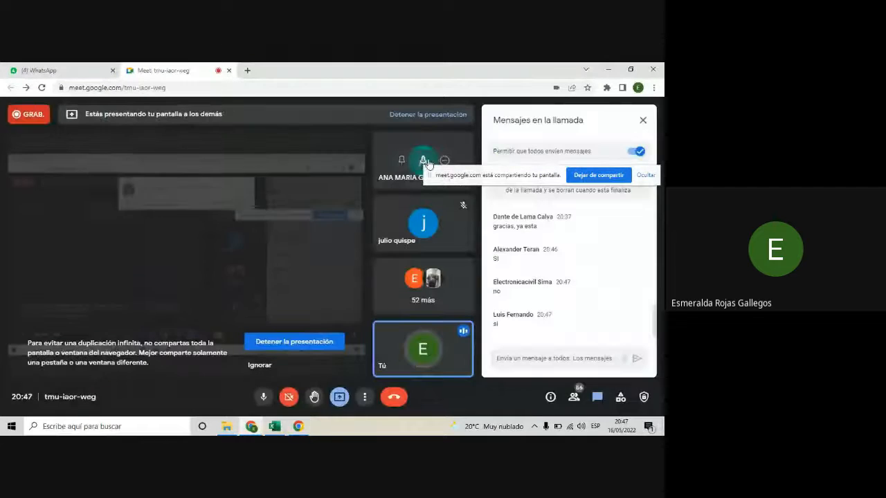
{"action": "left_click", "coordinate": [283, 431]}
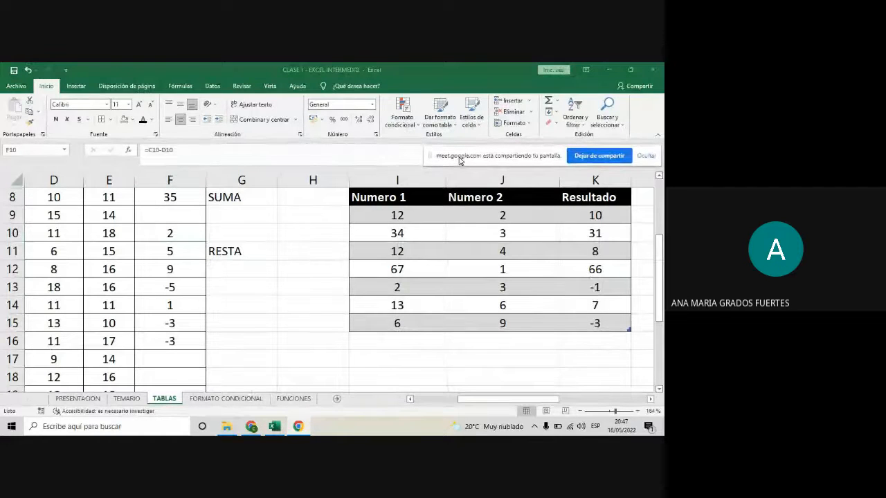
{"action": "left_click", "coordinate": [323, 305]}
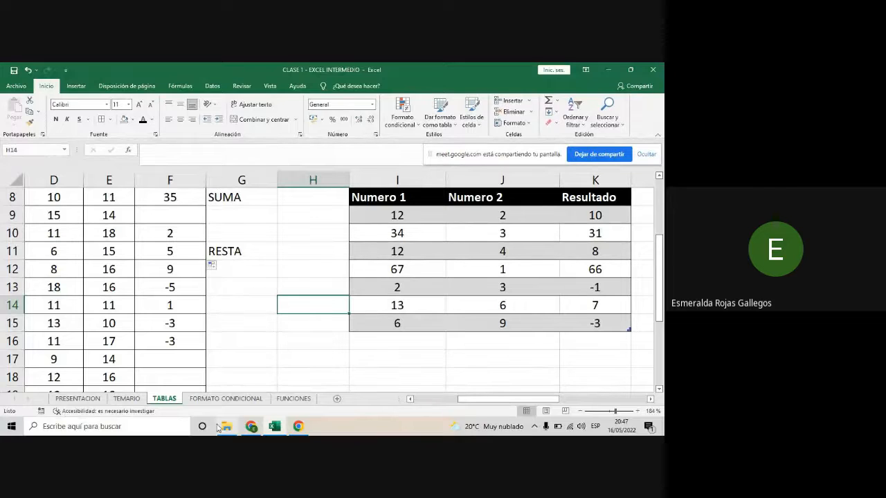
- Read the participants' chat messages in the Google Meet call and return to the Excel workbook
{"action": "left_click", "coordinate": [253, 427]}
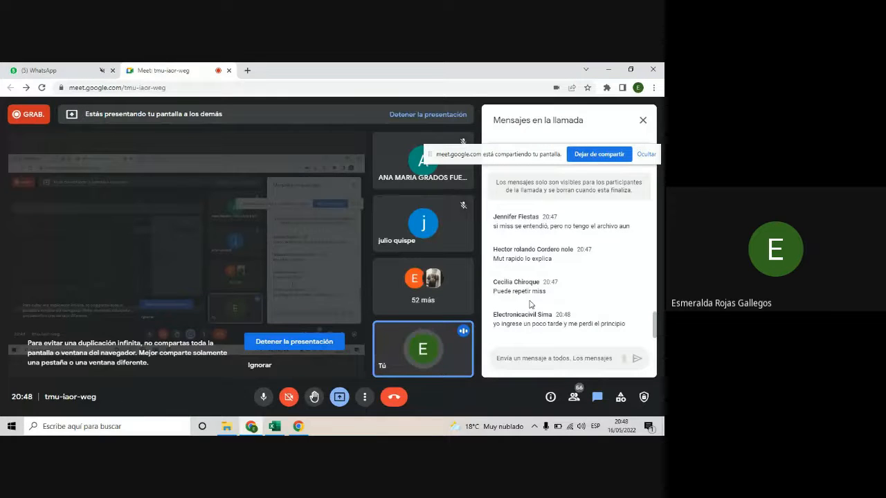
{"action": "mouse_move", "coordinate": [274, 425]}
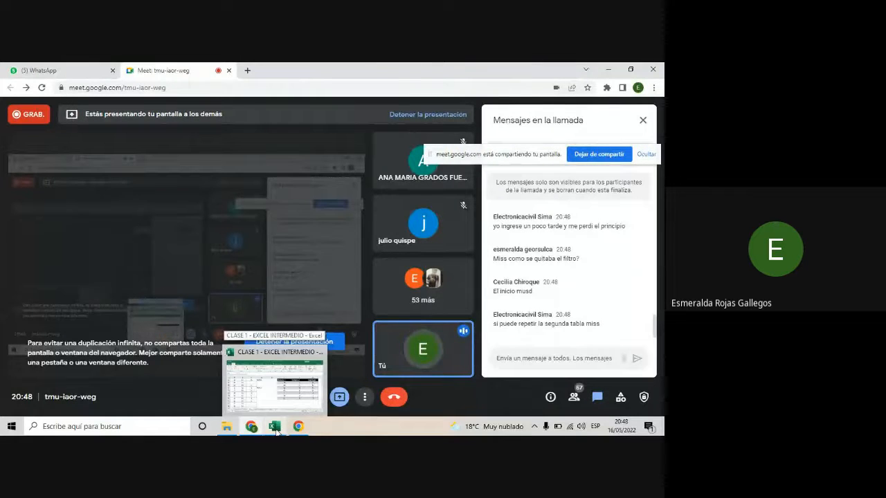
{"action": "left_click", "coordinate": [275, 429]}
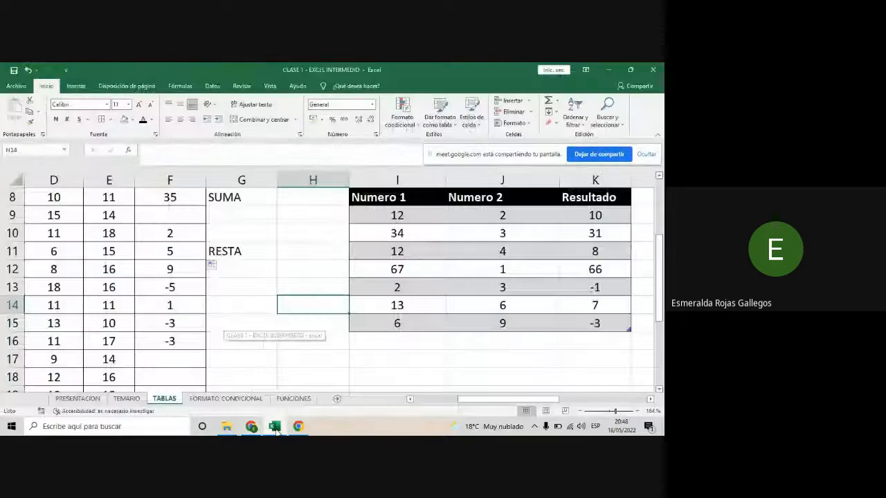
- Enter the headers VALOR 1, VALOR 2 and RESPUESTA in cells I18:K18 below the existing table
{"action": "scroll", "coordinate": [342, 345], "scroll_direction": "down", "scroll_amount": 3}
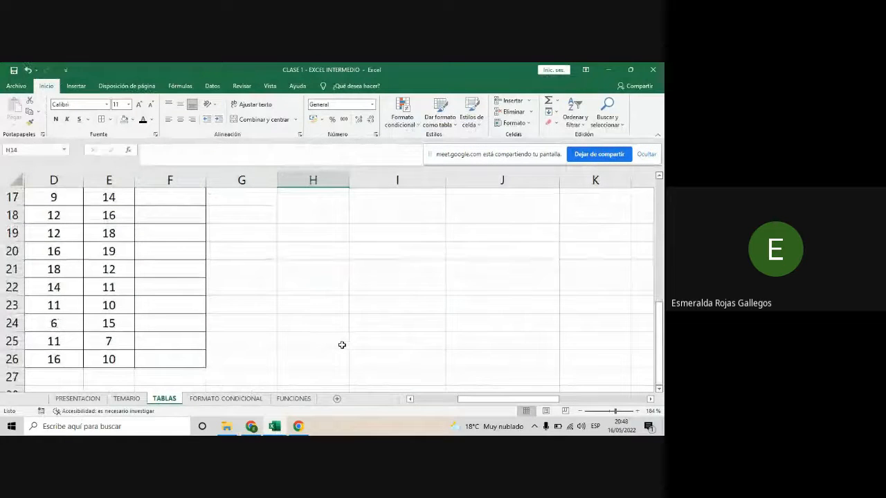
{"action": "scroll", "coordinate": [342, 345], "scroll_direction": "up", "scroll_amount": 1}
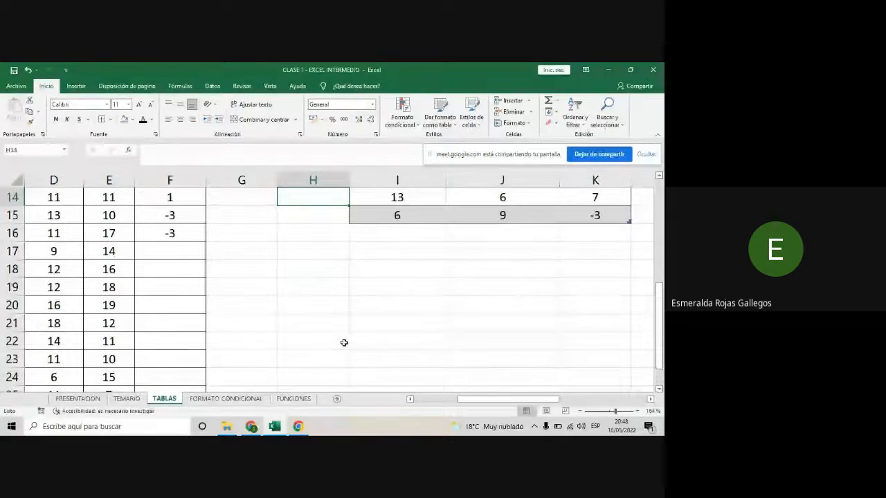
{"action": "left_click", "coordinate": [380, 277]}
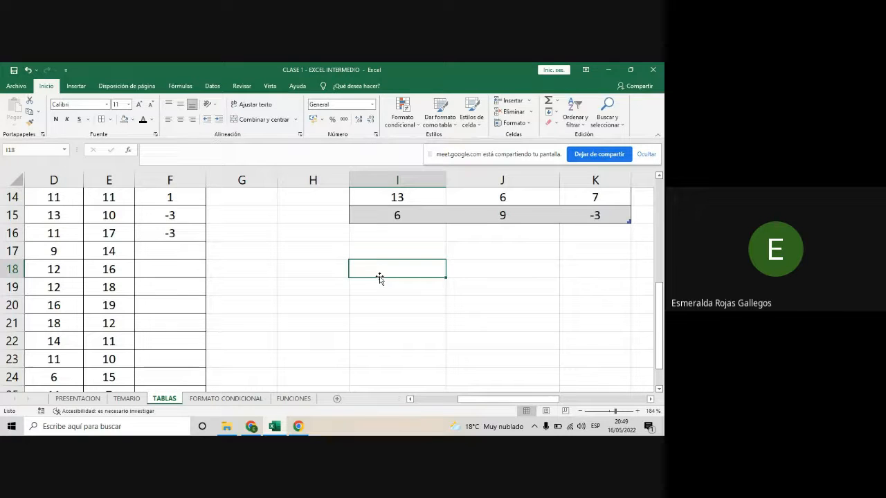
{"action": "scroll", "coordinate": [379, 278], "scroll_direction": "up", "scroll_amount": 3}
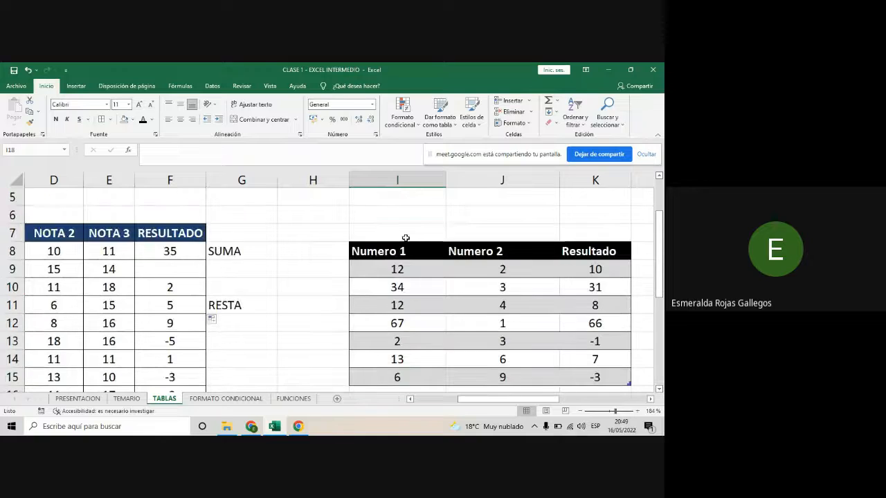
{"action": "scroll", "coordinate": [405, 237], "scroll_direction": "down", "scroll_amount": 4}
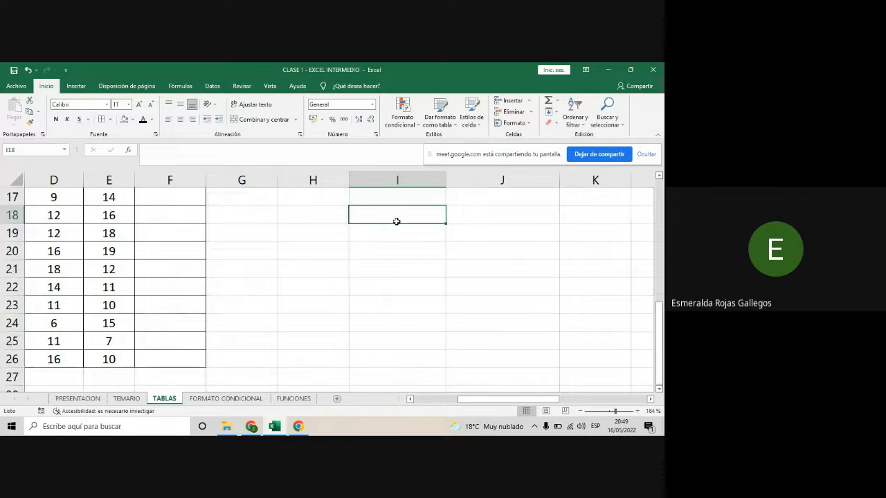
{"action": "type", "text": "VALOR 1"}
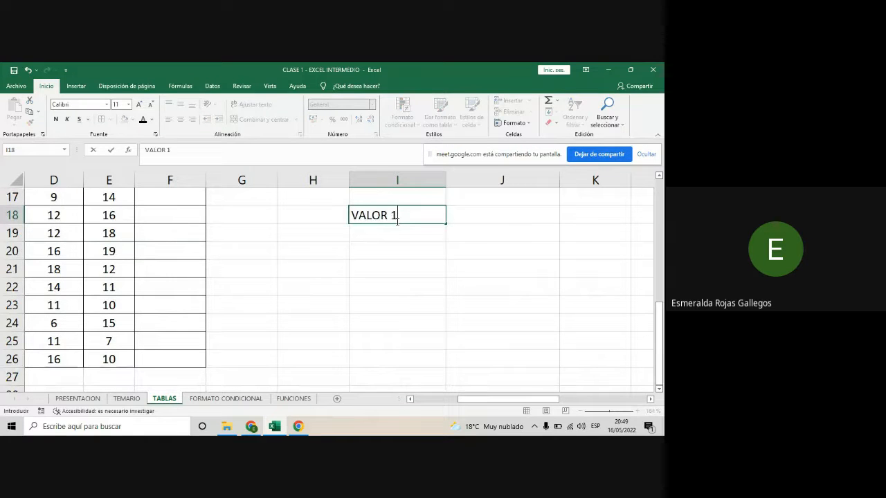
{"action": "key", "text": "Tab"}
{"action": "type", "text": "VALOR"}
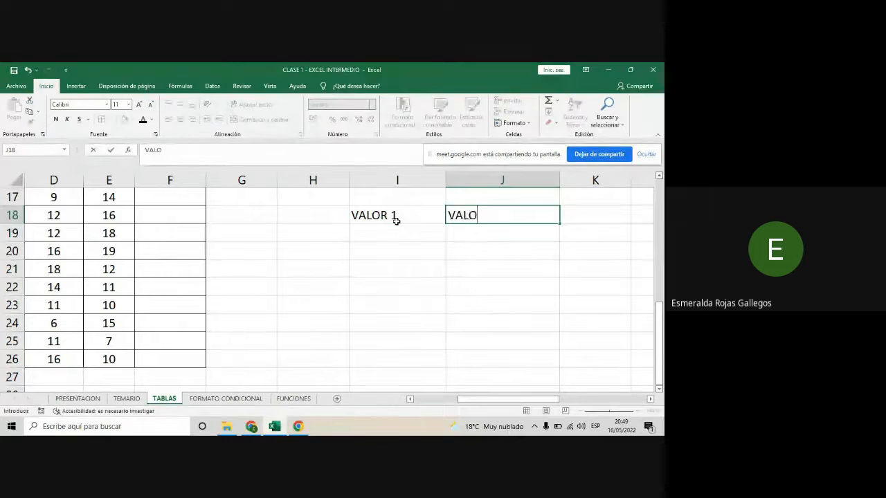
{"action": "key", "text": "Tab"}
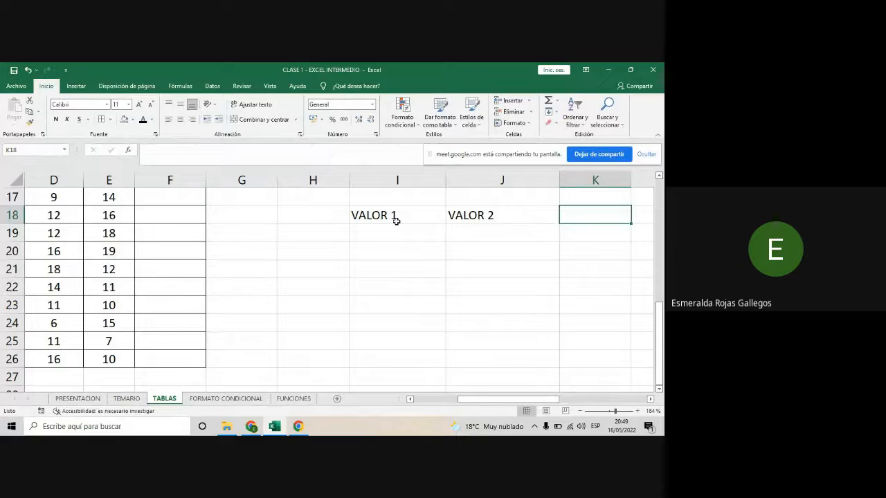
{"action": "type", "text": "RES"}
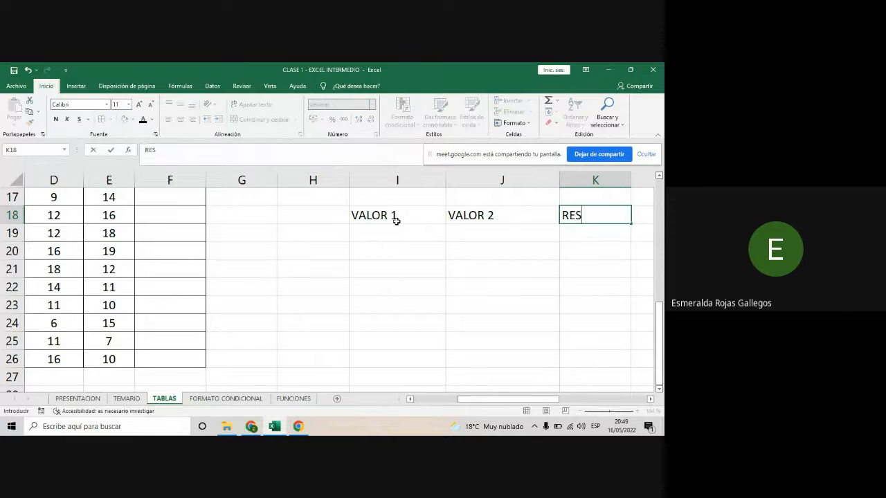
{"action": "key", "text": "BackSpace"}
{"action": "type", "text": "SPUESTA"}
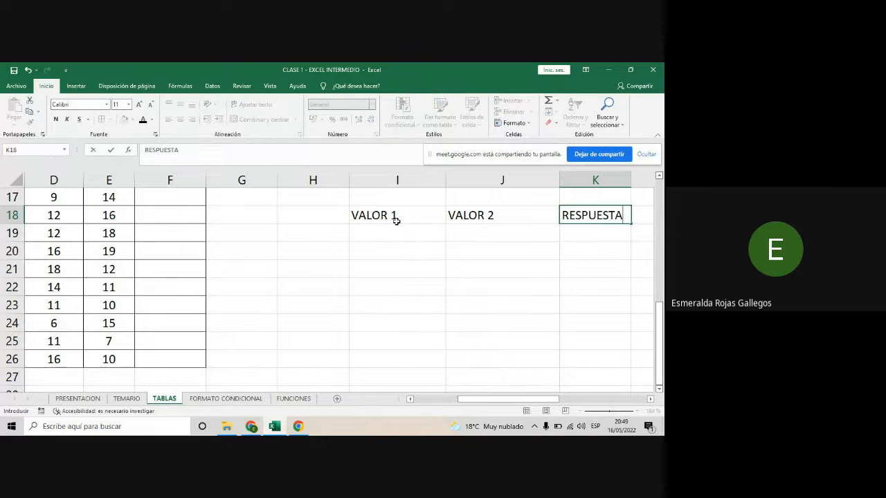
{"action": "left_click", "coordinate": [386, 259]}
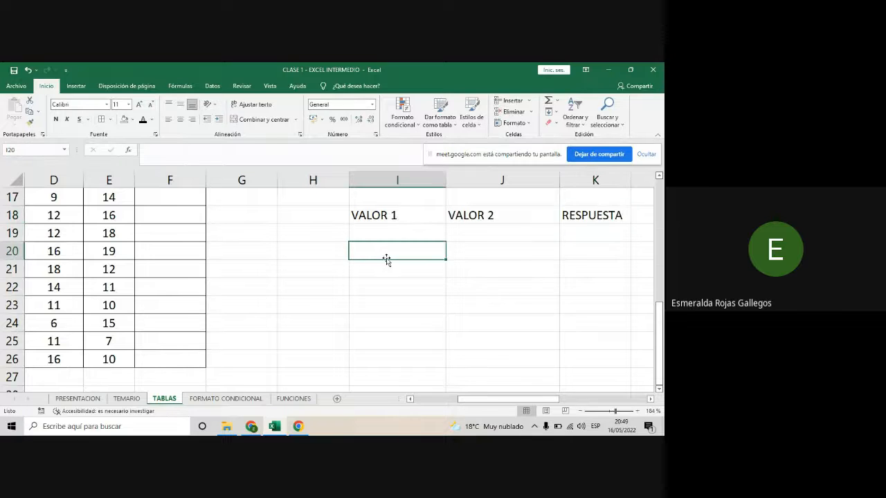
{"action": "scroll", "coordinate": [506, 283], "scroll_direction": "up", "scroll_amount": 4}
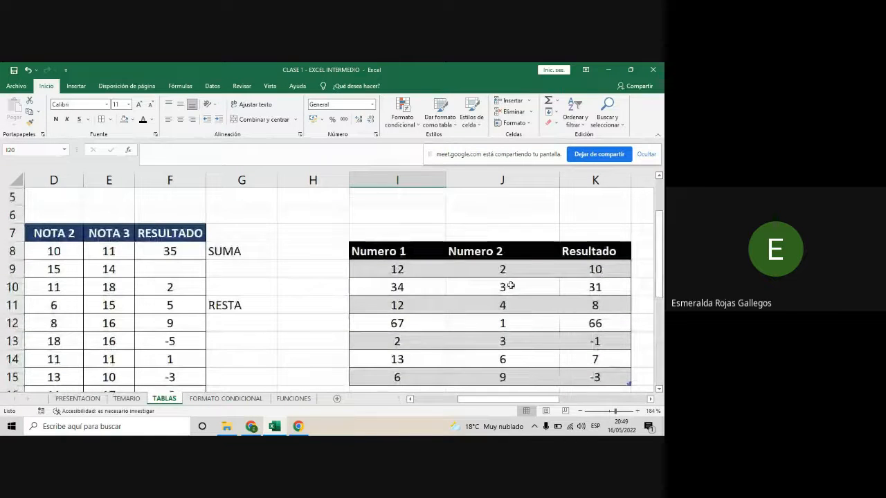
{"action": "scroll", "coordinate": [510, 286], "scroll_direction": "down", "scroll_amount": 3}
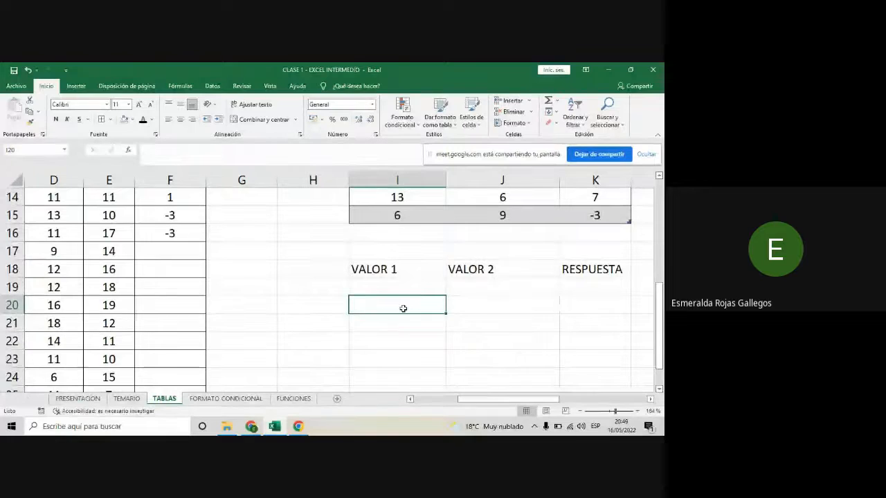
{"action": "left_click", "coordinate": [397, 267]}
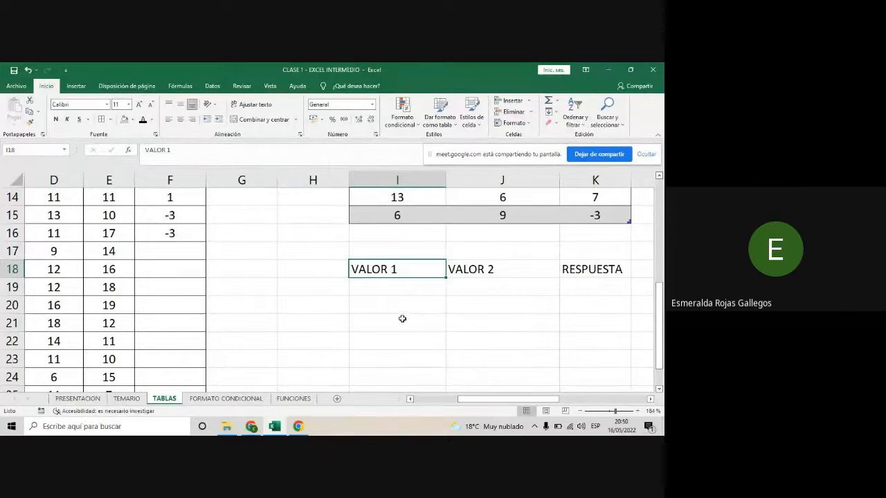
{"action": "left_click", "coordinate": [395, 282]}
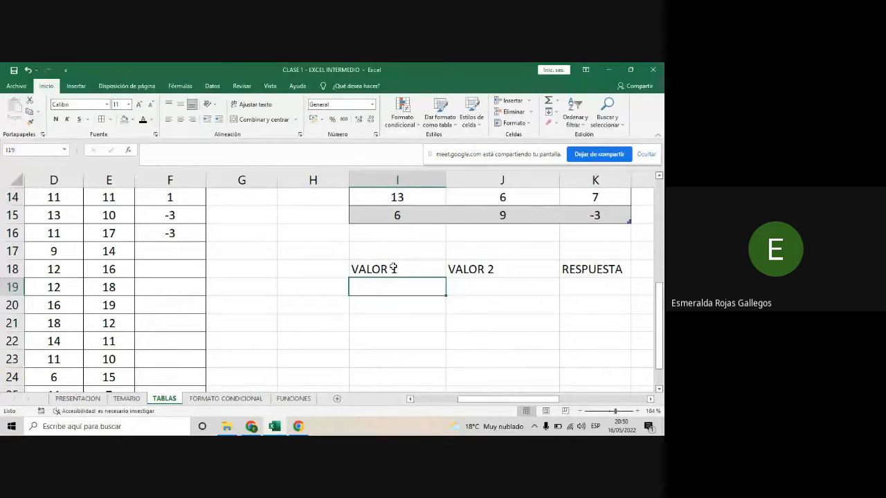
{"action": "left_click_drag", "start_coordinate": [393, 269], "coordinate": [588, 270]}
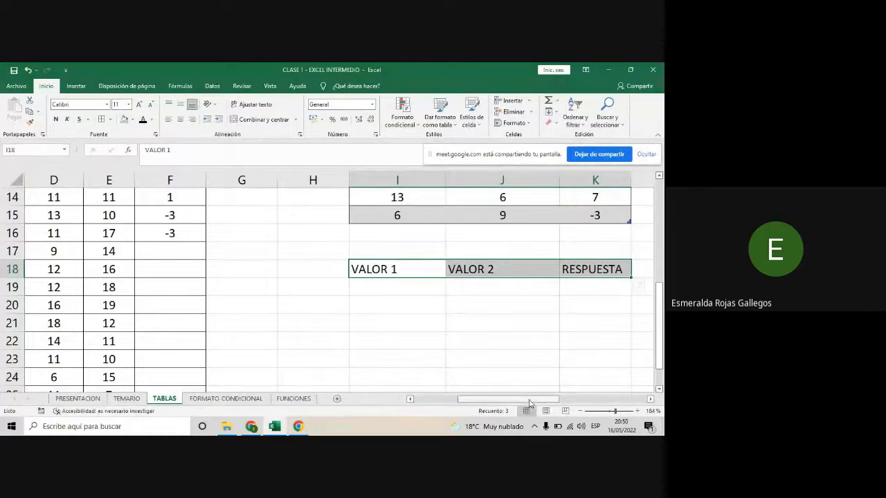
{"action": "left_click_drag", "start_coordinate": [530, 400], "coordinate": [552, 403]}
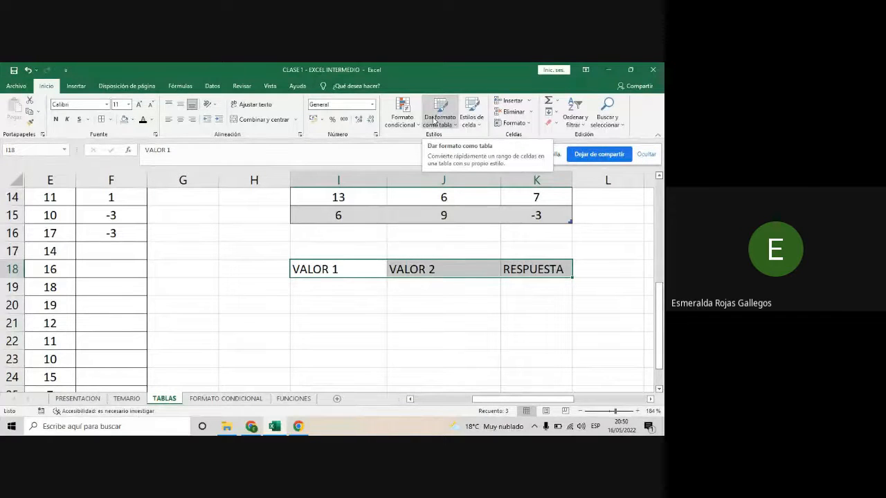
{"action": "left_click", "coordinate": [434, 121]}
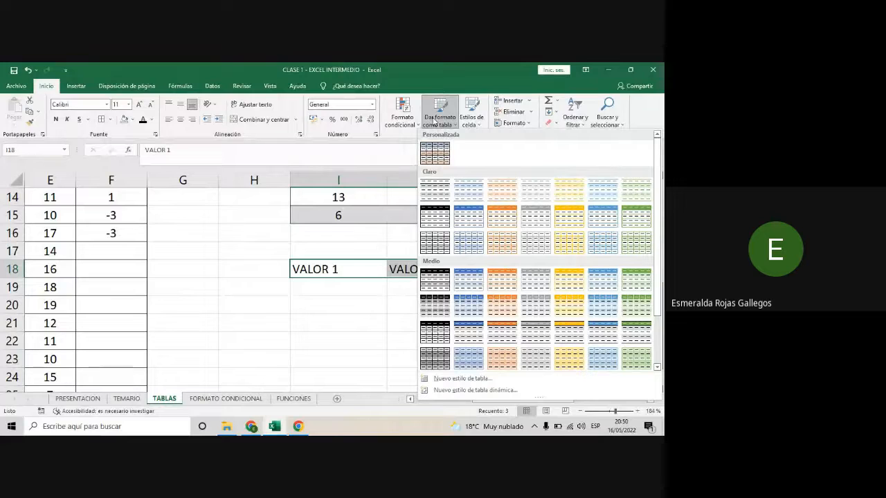
{"action": "left_click", "coordinate": [342, 352]}
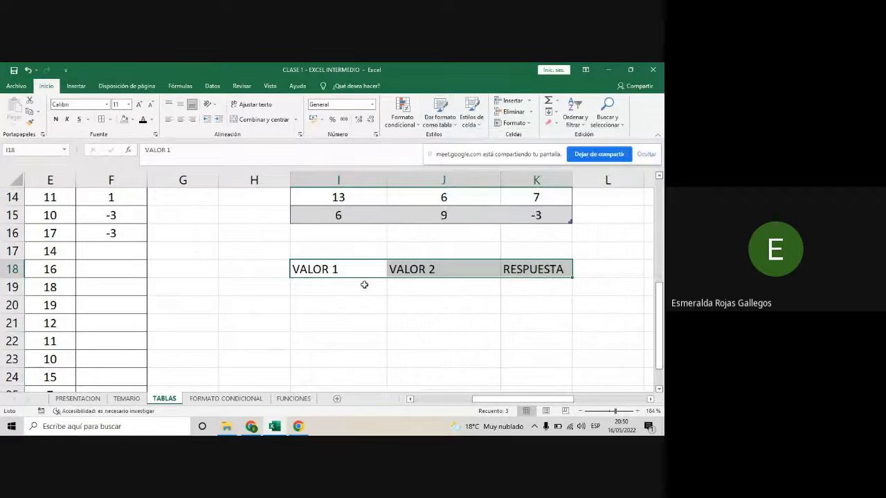
{"action": "left_click", "coordinate": [411, 294]}
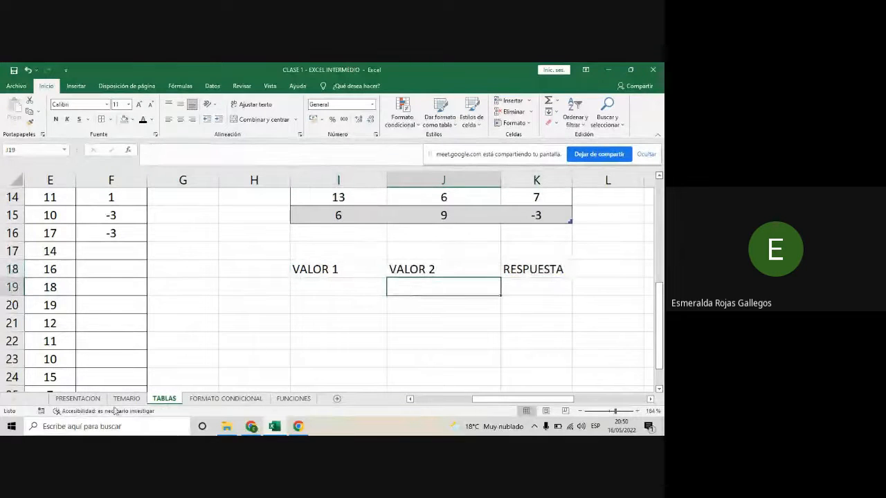
- Search Windows for EXCEL, launch Excel and get a new blank workbook
{"action": "left_click", "coordinate": [94, 427]}
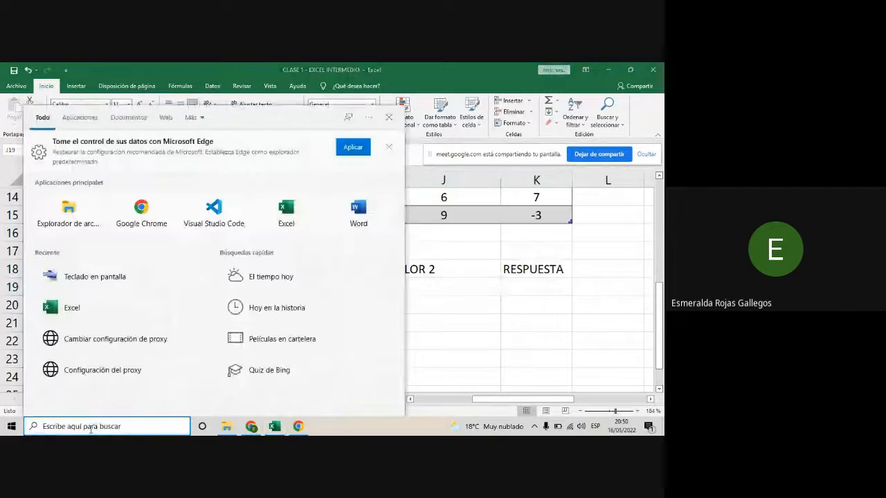
{"action": "type", "text": "EXCEL"}
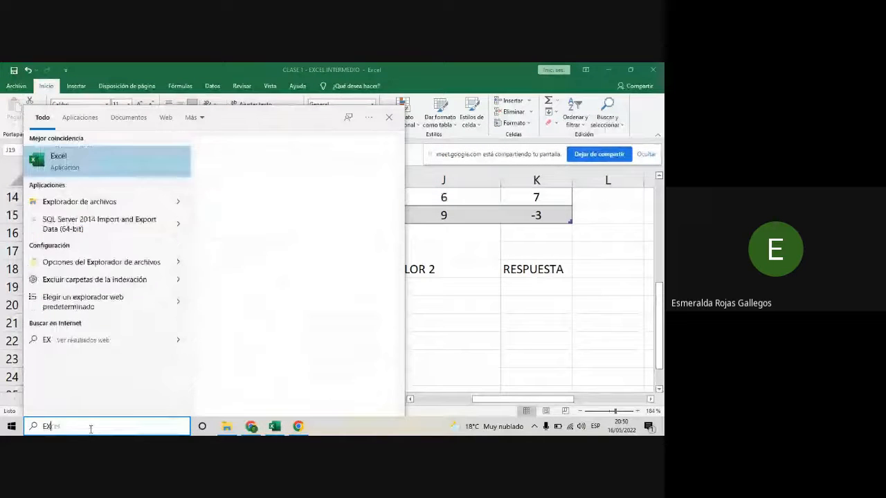
{"action": "left_click", "coordinate": [63, 159]}
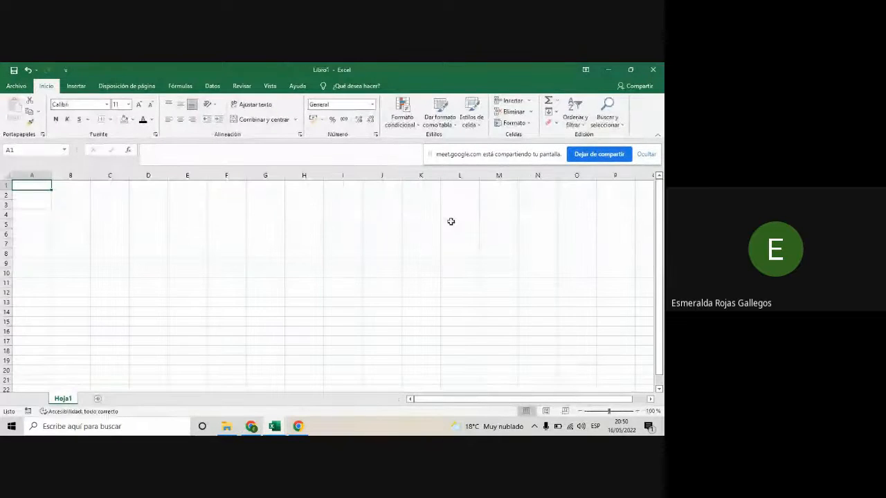
{"action": "left_click", "coordinate": [641, 340]}
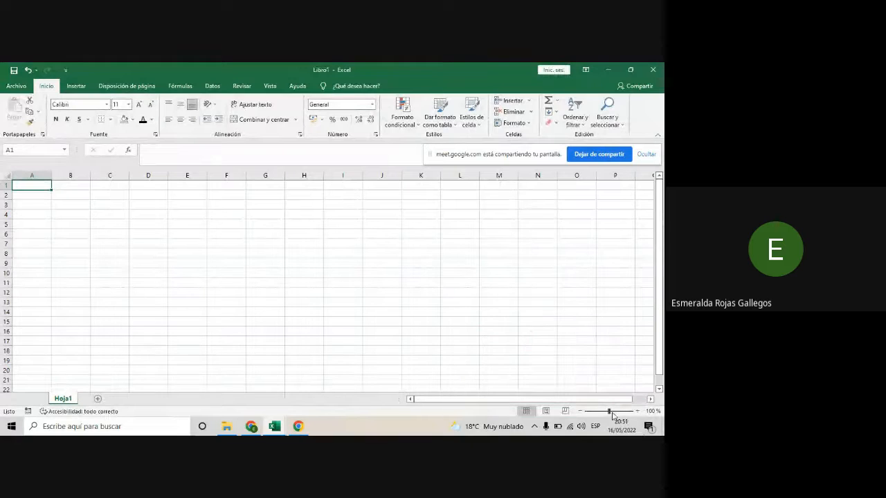
- Enter the headers VALOR 1, VALOR 2 and RESULTADO in cells C3:E3 of the blank sheet
{"action": "left_click", "coordinate": [620, 411]}
{"action": "left_click", "coordinate": [236, 246]}
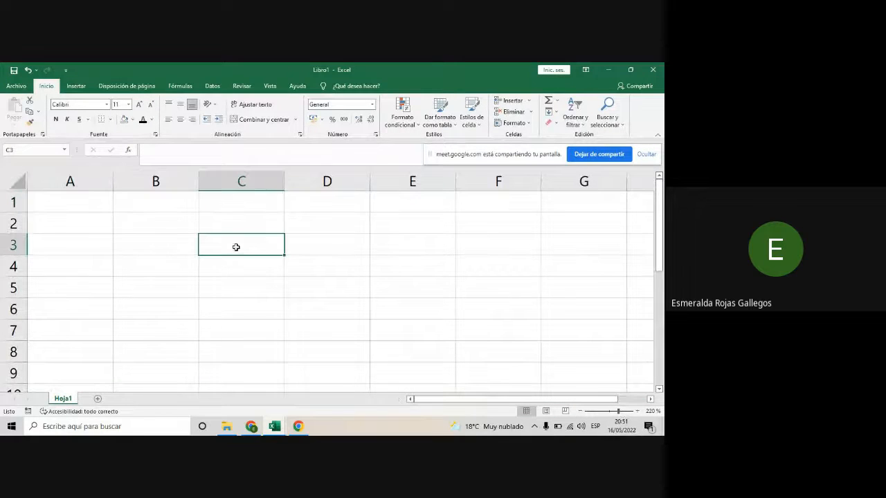
{"action": "type", "text": "VALOR 1"}
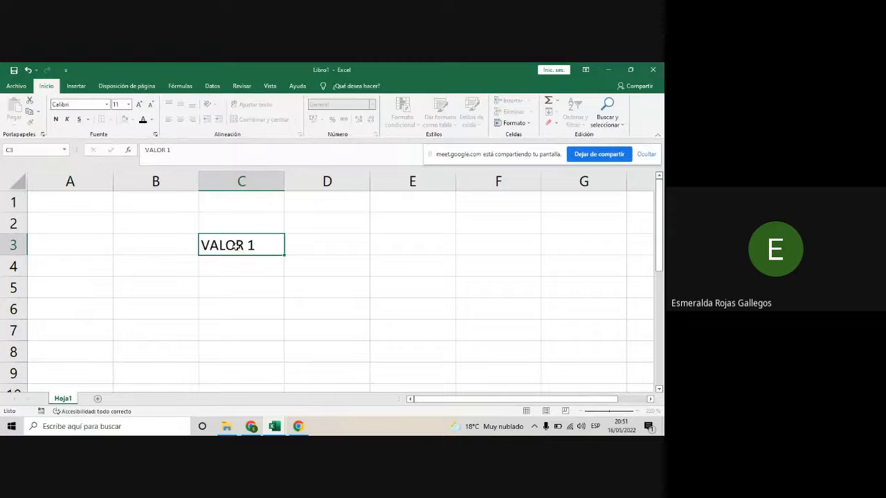
{"action": "key", "text": "Tab"}
{"action": "type", "text": "VALOR 2"}
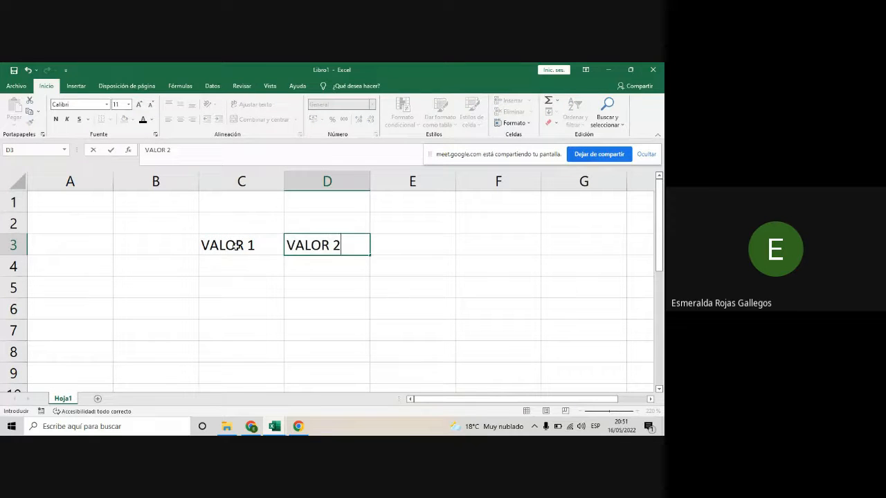
{"action": "key", "text": "Tab"}
{"action": "type", "text": "R"}
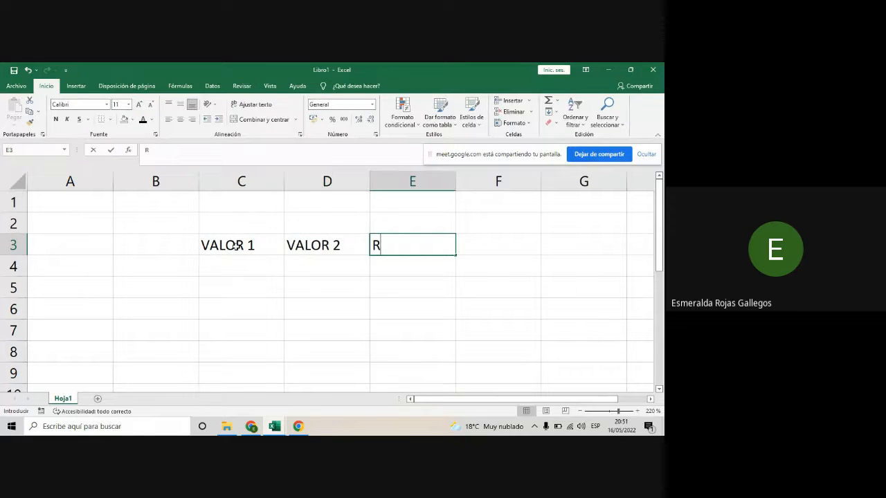
{"action": "type", "text": "ESULTADO"}
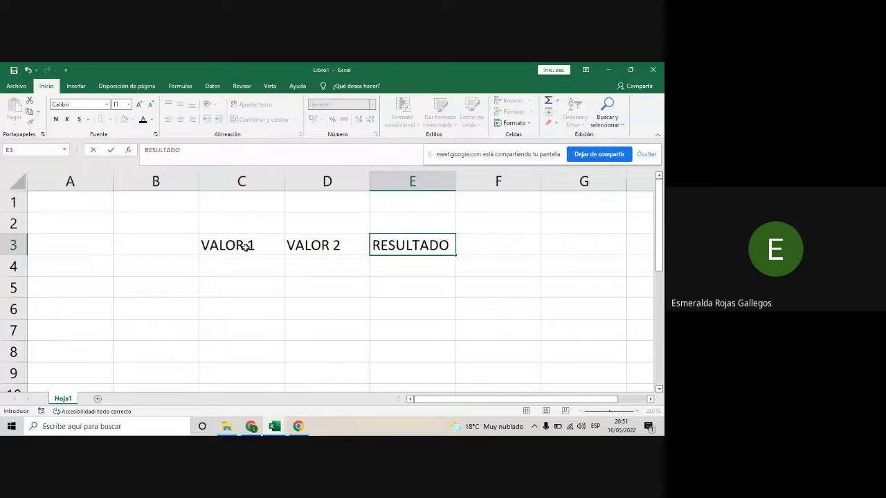
{"action": "left_click", "coordinate": [274, 272]}
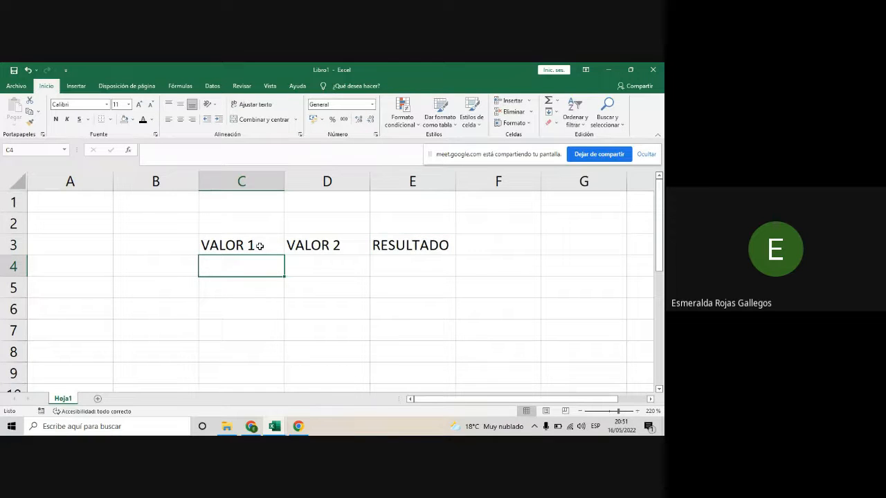
- Look at the TABLAS sheet in the CLASE 1 - EXCEL INTERMEDIO workbook and return to the new workbook
{"action": "mouse_move", "coordinate": [271, 433]}
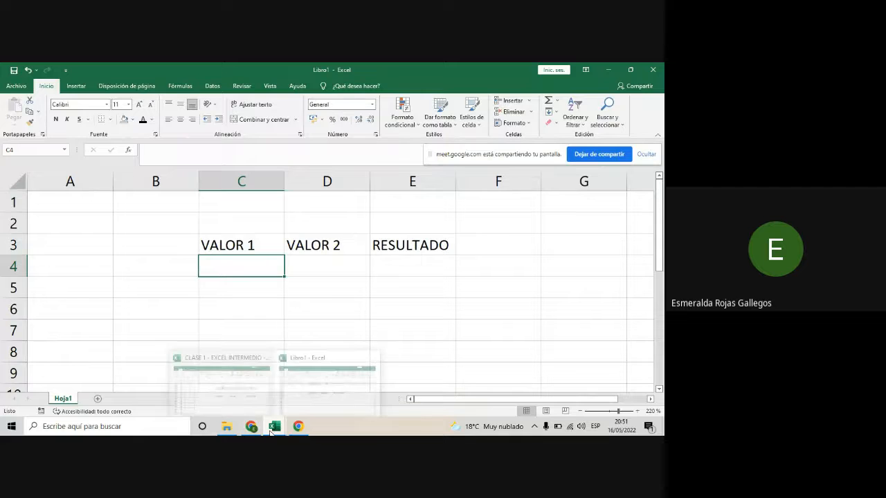
{"action": "left_click", "coordinate": [247, 408]}
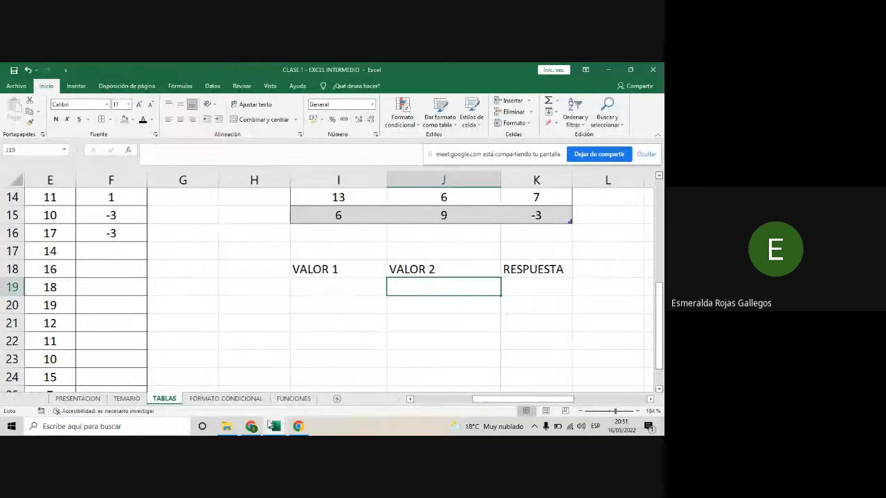
{"action": "mouse_move", "coordinate": [280, 425]}
{"action": "left_click", "coordinate": [327, 382]}
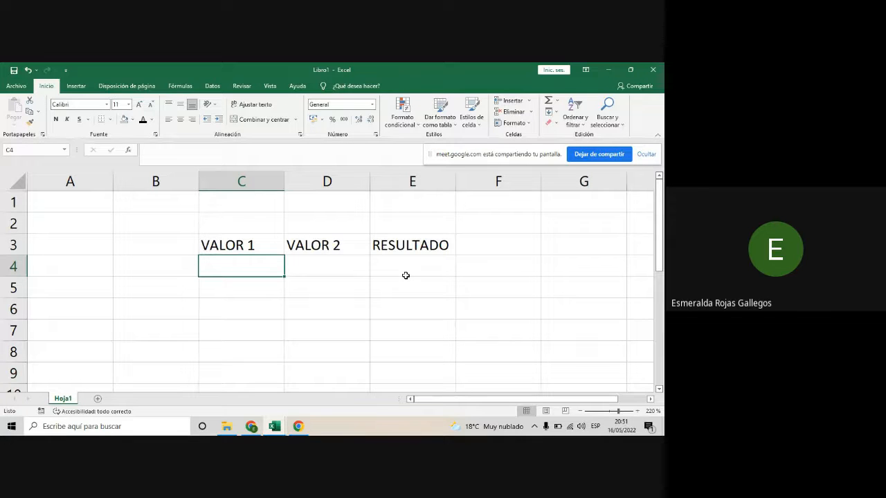
- Format the header range C3:E3 as a table with the style Azul, Estilo de tabla medio 16
{"action": "left_click_drag", "start_coordinate": [242, 240], "coordinate": [420, 245]}
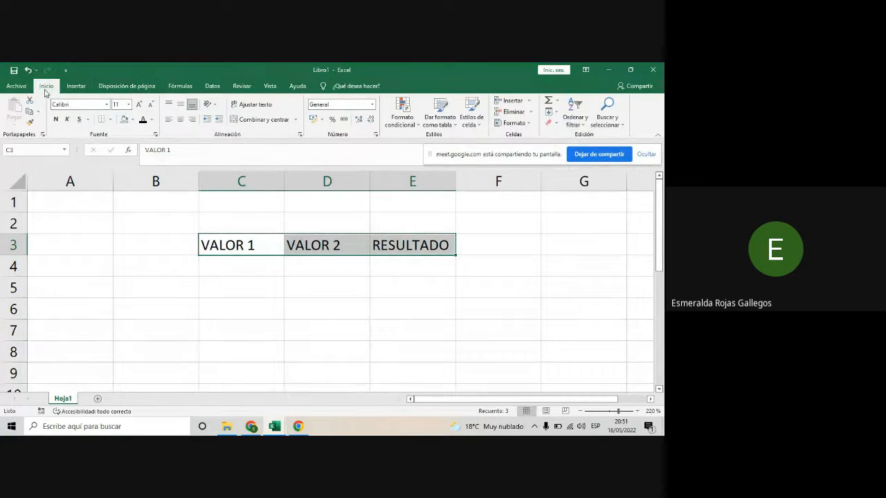
{"action": "left_click", "coordinate": [439, 123]}
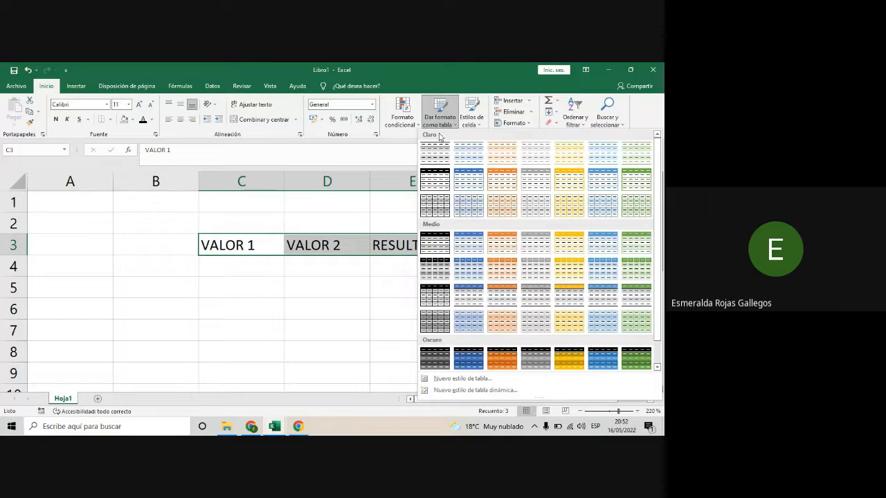
{"action": "scroll", "coordinate": [542, 274], "scroll_direction": "down", "scroll_amount": 1}
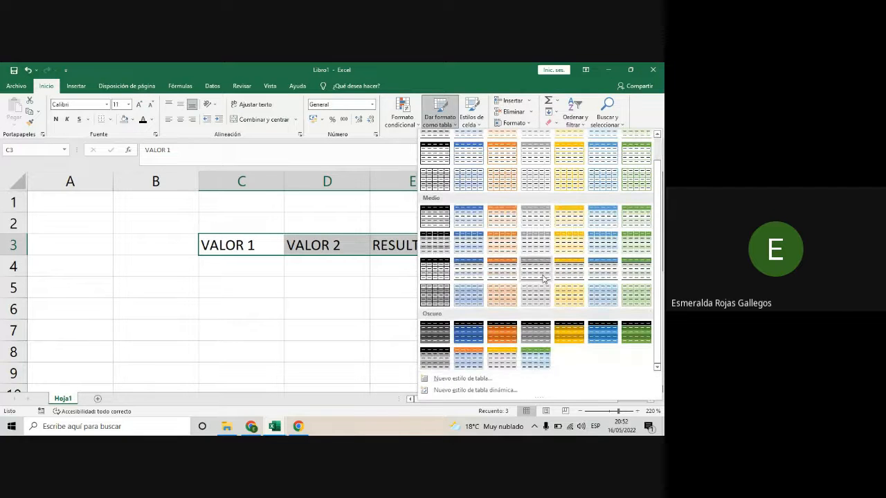
{"action": "scroll", "coordinate": [544, 275], "scroll_direction": "up", "scroll_amount": 1}
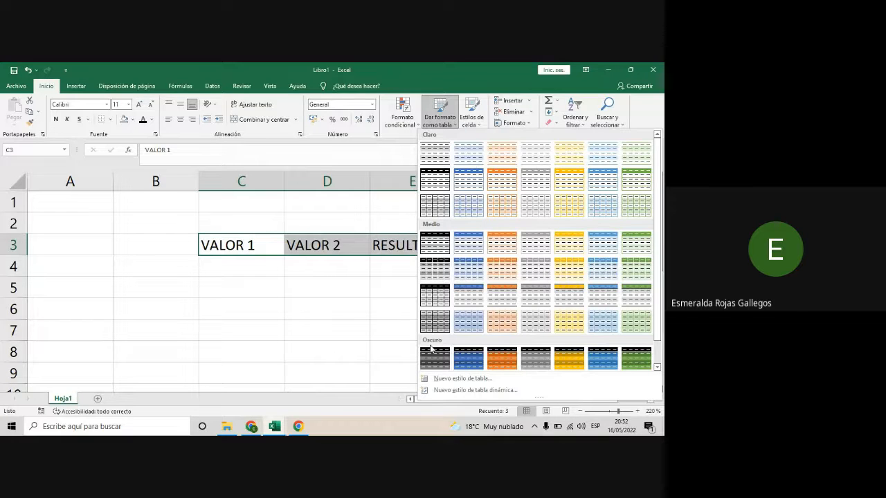
{"action": "left_click", "coordinate": [474, 297]}
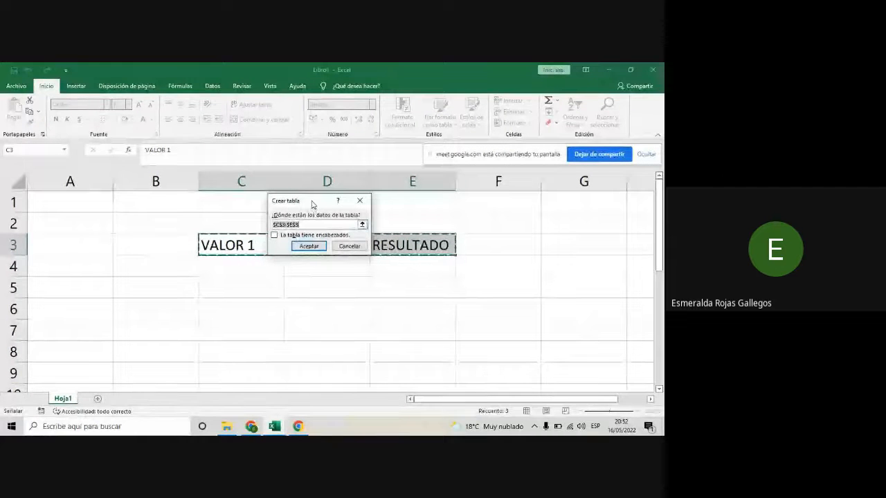
{"action": "left_click_drag", "start_coordinate": [312, 205], "coordinate": [310, 209]}
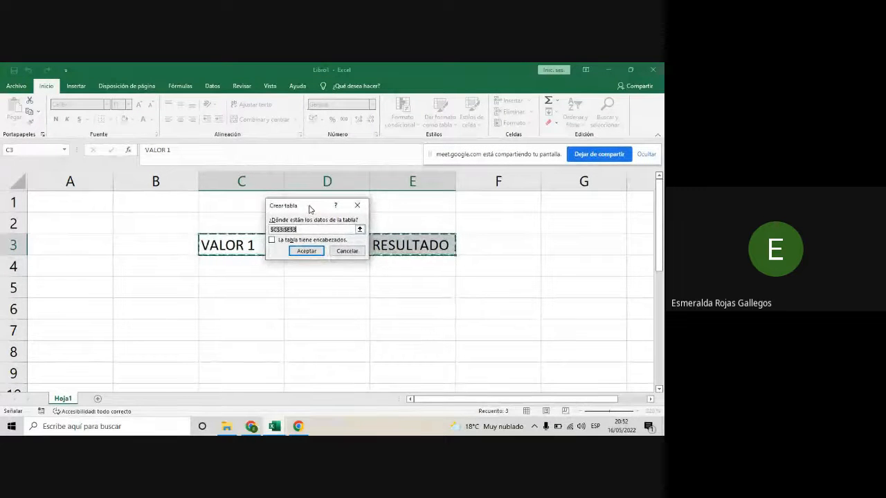
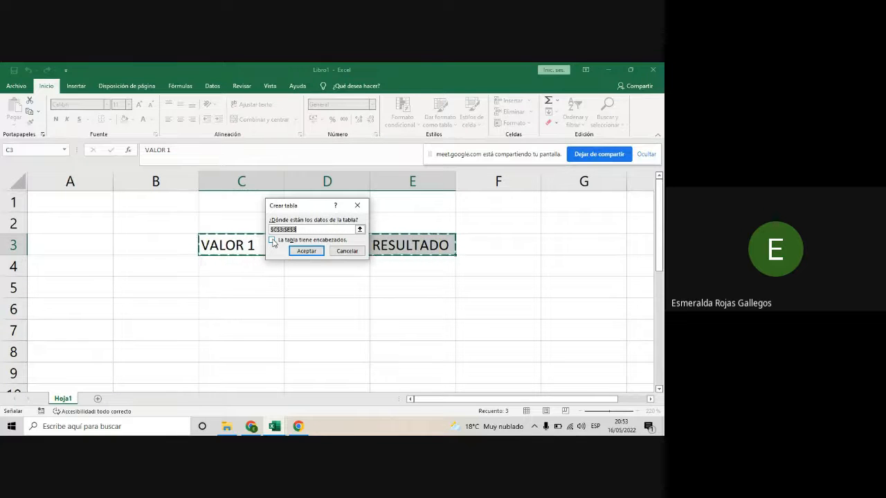
- Create the table from C3:E3 with the option that it has headers, and turn off its filter buttons
{"action": "left_click", "coordinate": [273, 241]}
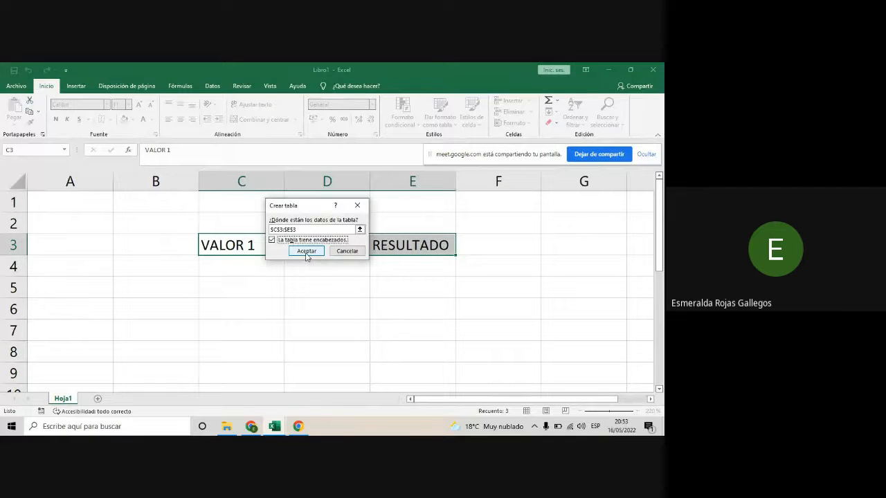
{"action": "left_click", "coordinate": [307, 252]}
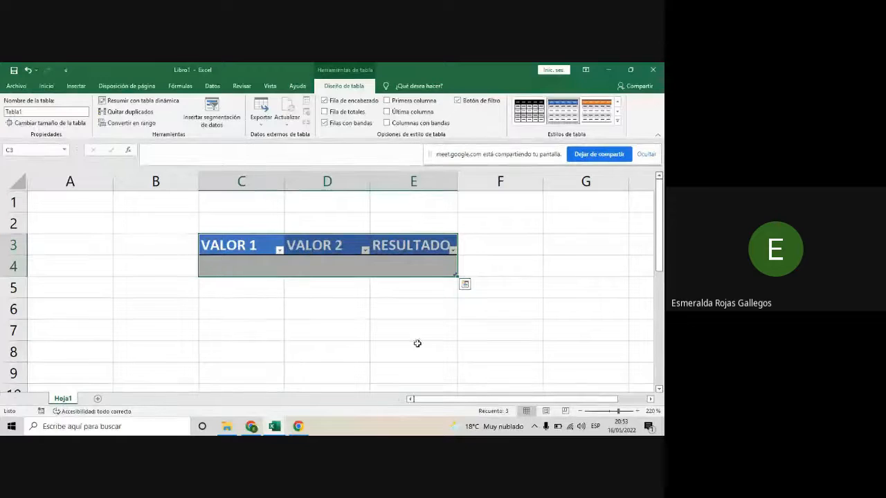
{"action": "left_click", "coordinate": [401, 266]}
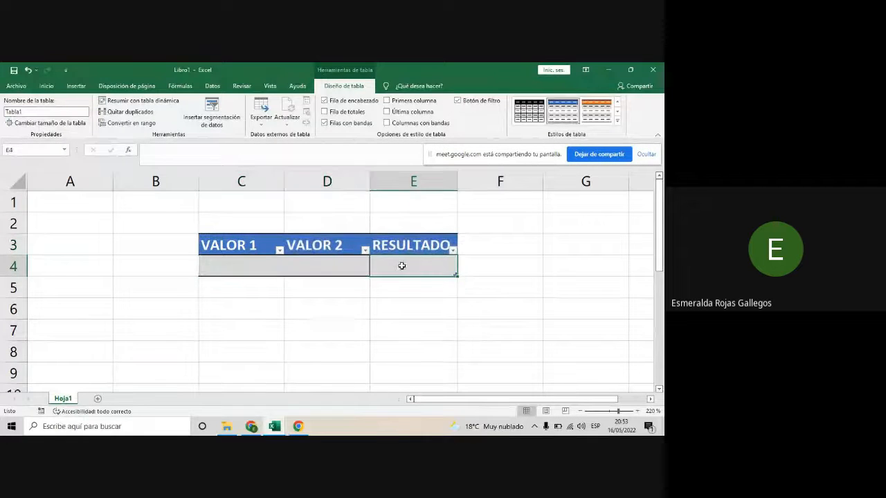
{"action": "left_click", "coordinate": [241, 265]}
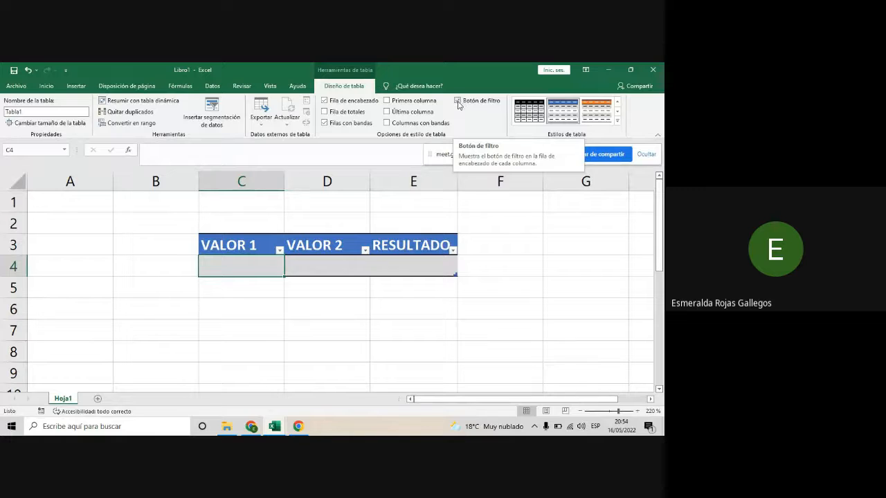
{"action": "left_click", "coordinate": [458, 101]}
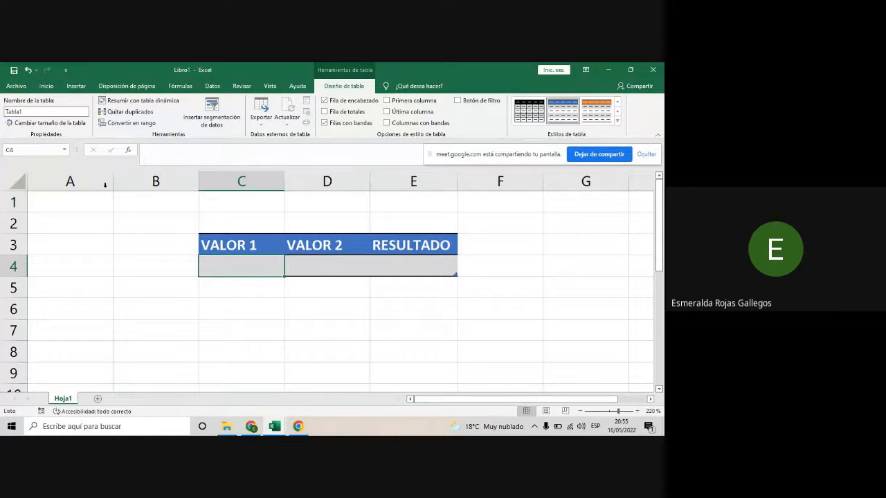
- Rename the new workbook's table as RESULTADO
{"action": "left_click", "coordinate": [33, 112]}
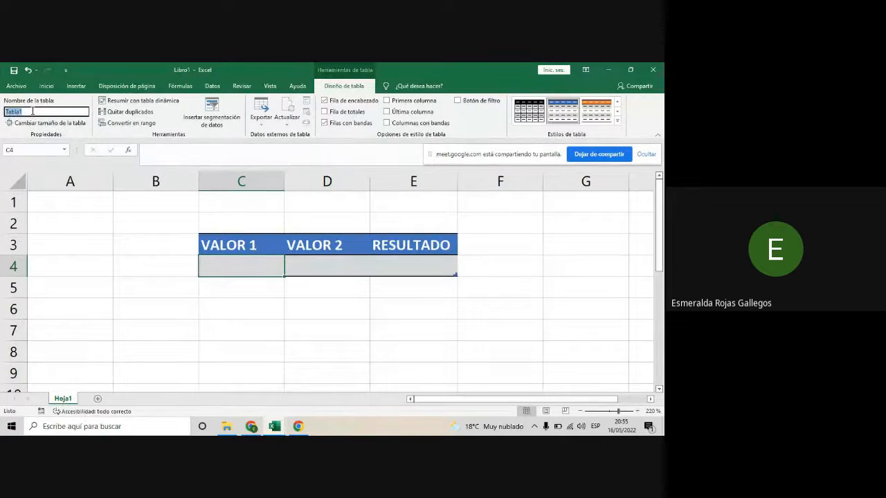
{"action": "key", "text": "BackSpace"}
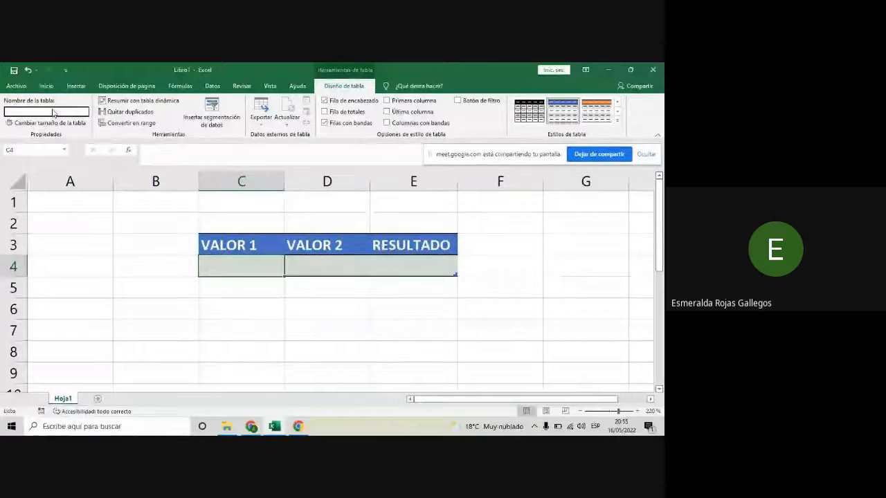
{"action": "type", "text": "R"}
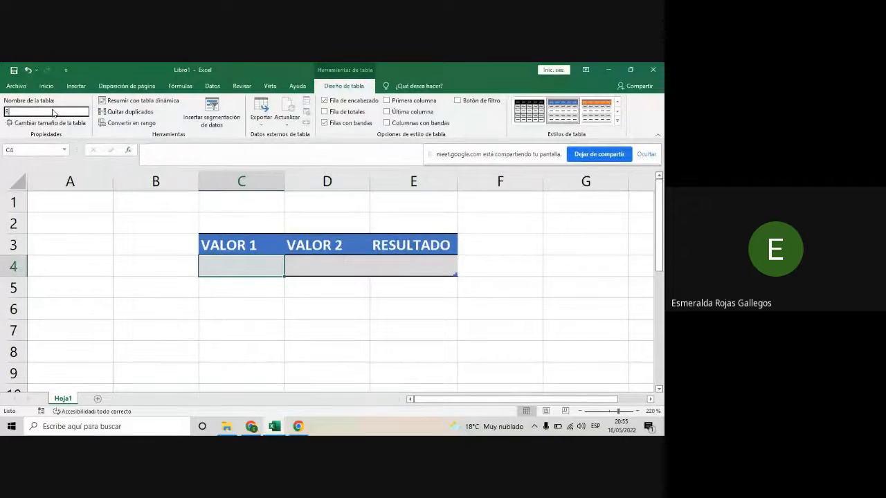
{"action": "type", "text": "ESULTADO"}
{"action": "key", "text": "Return"}
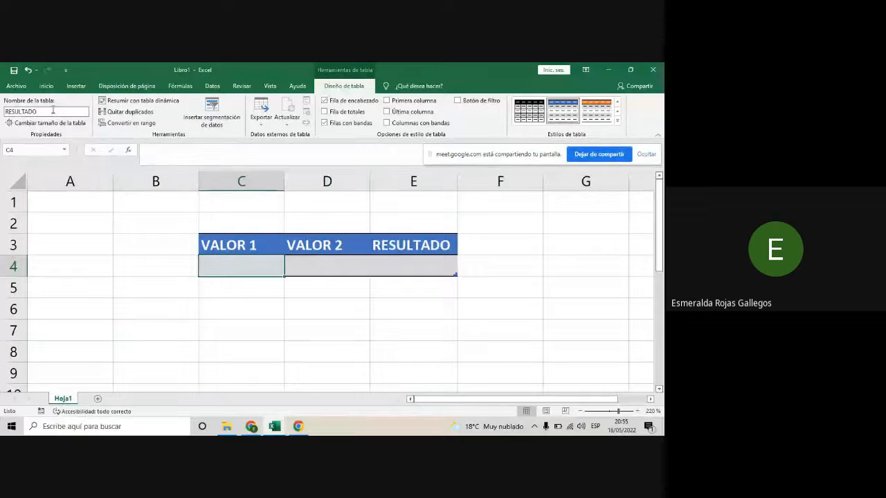
- Switch to the CLASE 1 - EXCEL INTERMEDIO workbook and go through the headers VALOR 1, VALOR 2 and RESPUESTA on the TABLAS sheet
{"action": "mouse_move", "coordinate": [297, 427]}
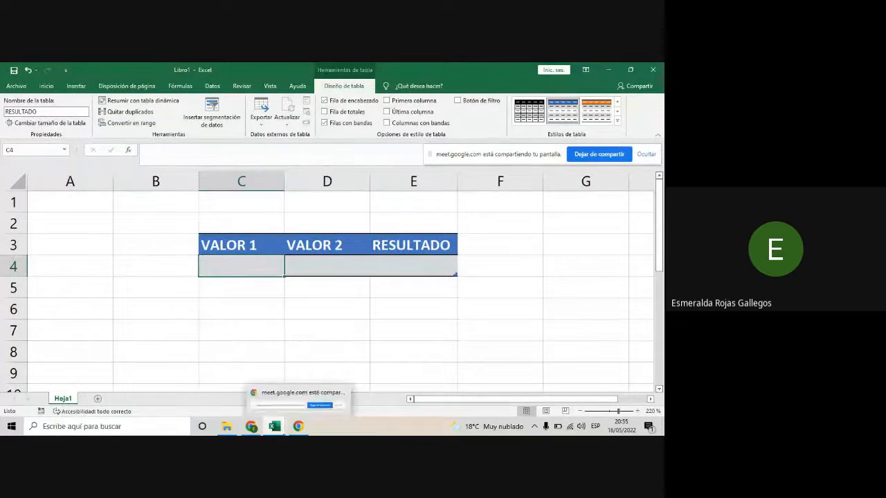
{"action": "left_click", "coordinate": [233, 389]}
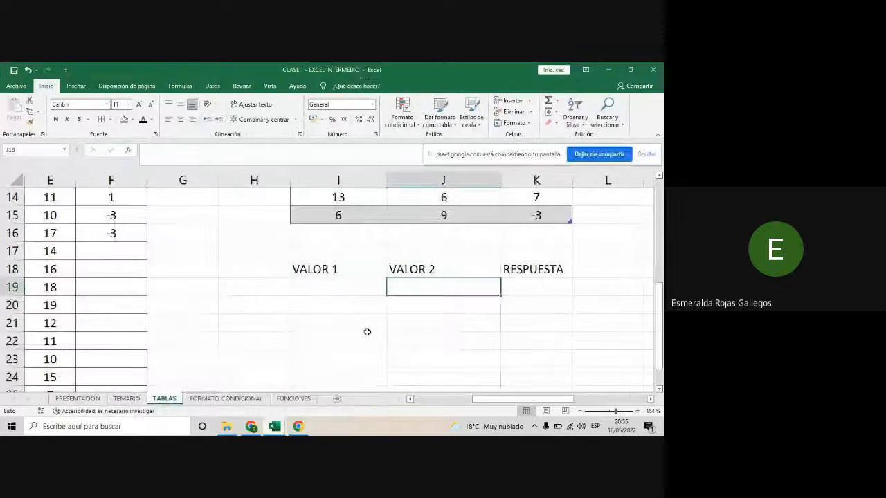
{"action": "left_click", "coordinate": [317, 268]}
{"action": "left_click", "coordinate": [415, 269]}
{"action": "left_click", "coordinate": [562, 269]}
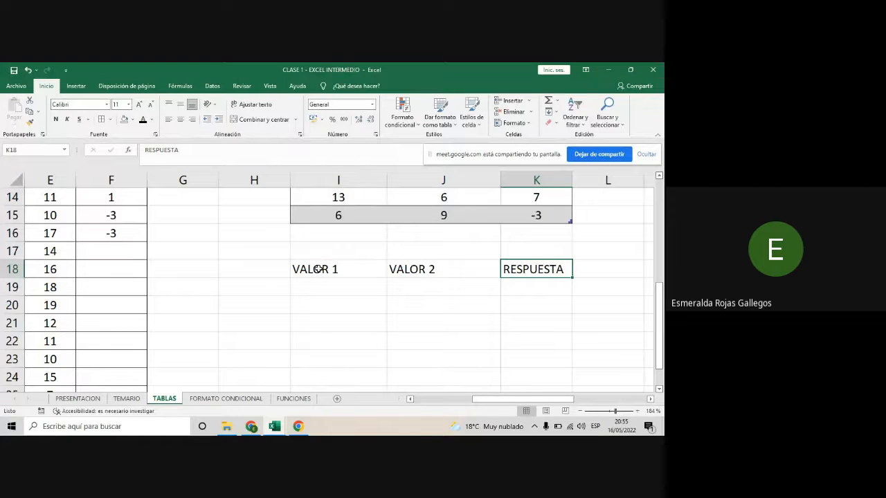
- Format I18:K18 as a table with headers in a green style from the Medio group, and turn off its filter buttons
{"action": "left_click_drag", "start_coordinate": [320, 270], "coordinate": [544, 268]}
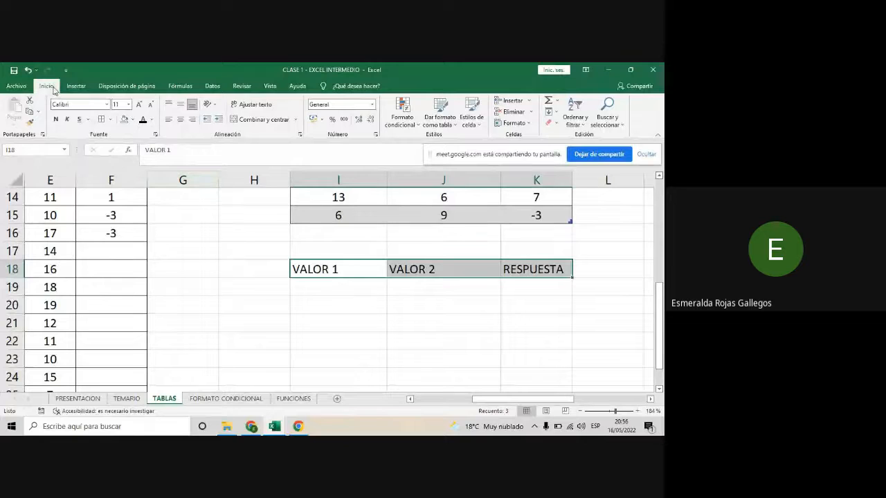
{"action": "left_click", "coordinate": [439, 123]}
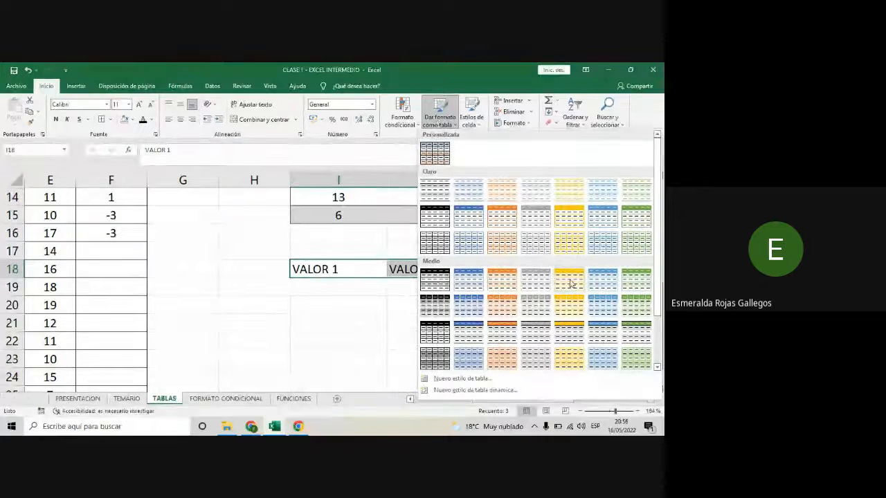
{"action": "left_click", "coordinate": [628, 280]}
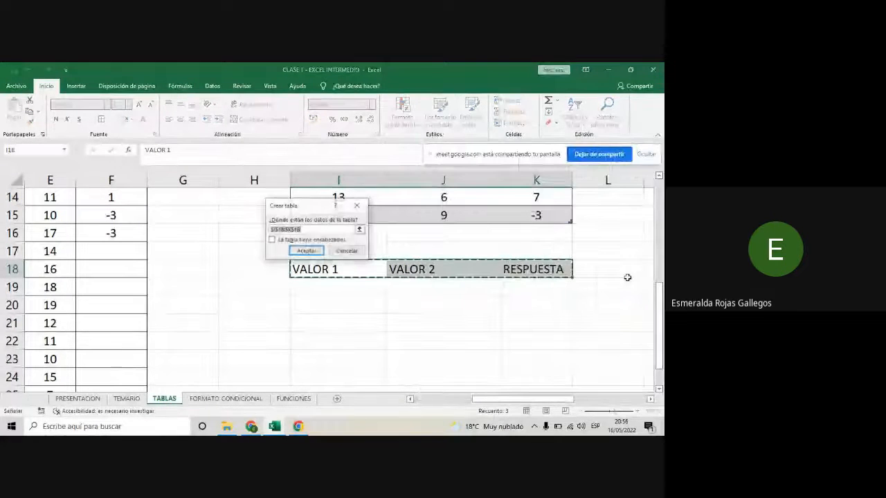
{"action": "left_click", "coordinate": [272, 240]}
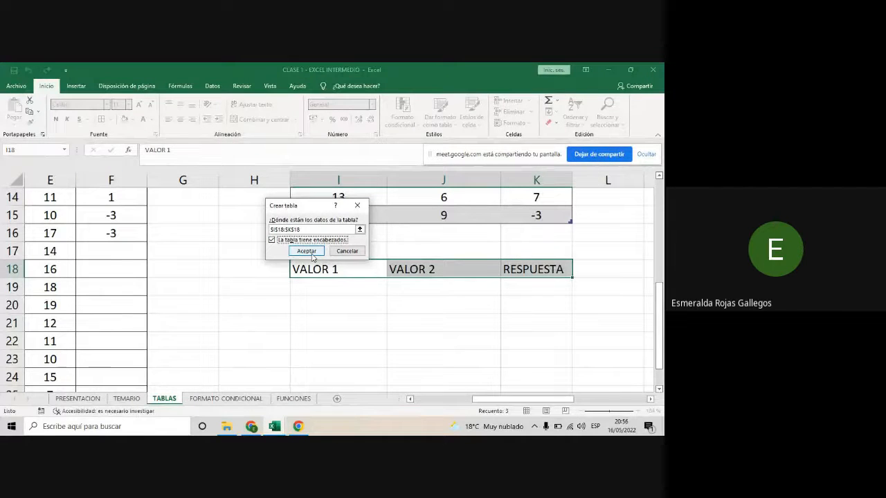
{"action": "left_click", "coordinate": [311, 254]}
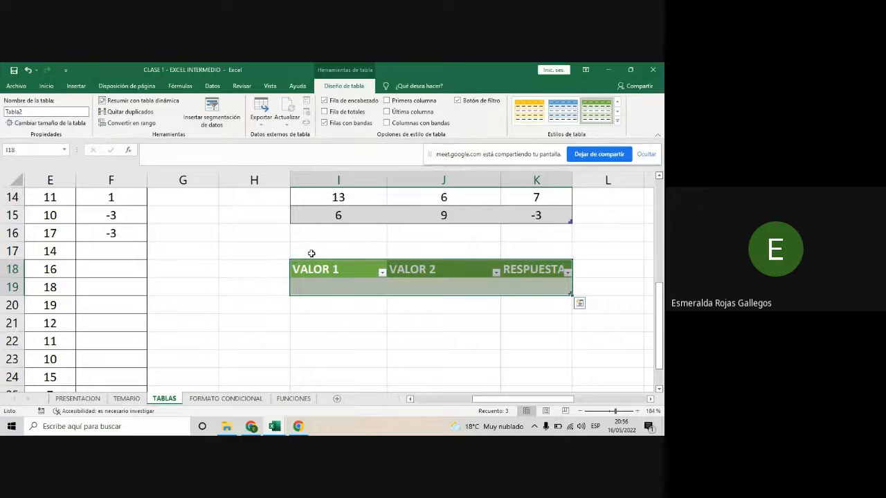
{"action": "left_click", "coordinate": [382, 283]}
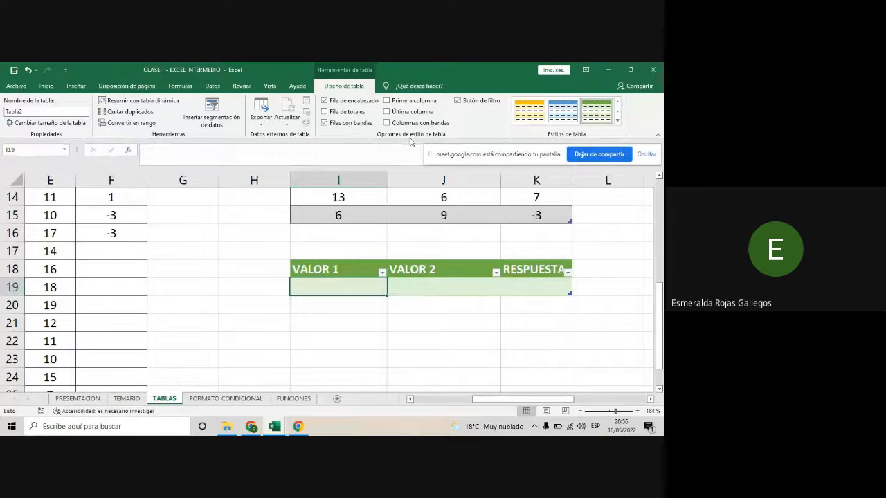
{"action": "left_click", "coordinate": [458, 102]}
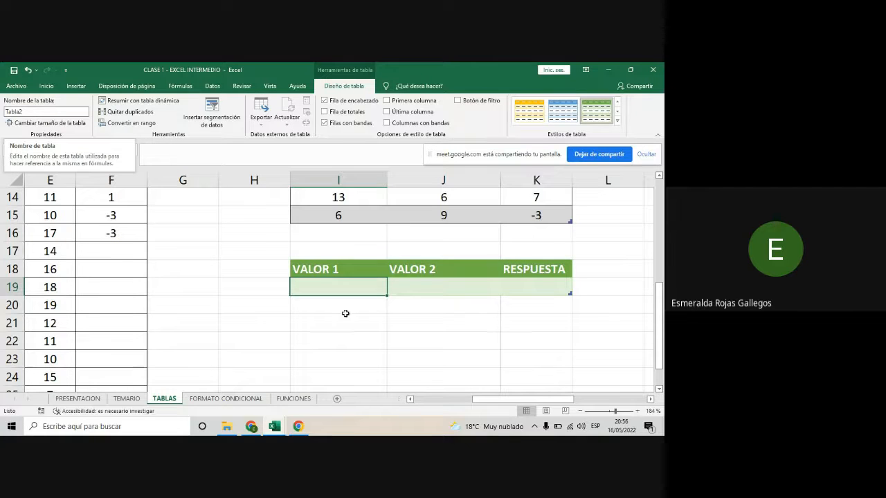
- Try to rename the green table as Registro Inventario, with a space in the name
{"action": "scroll", "coordinate": [411, 290], "scroll_direction": "up", "scroll_amount": 2}
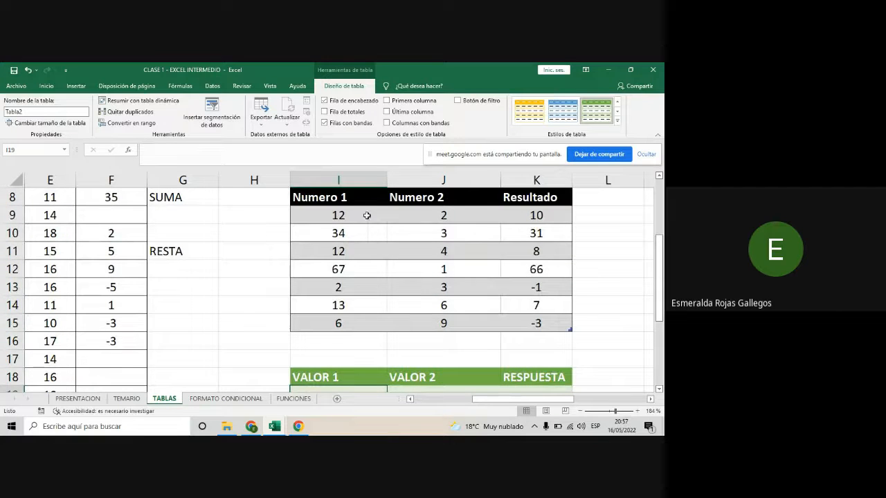
{"action": "scroll", "coordinate": [372, 263], "scroll_direction": "down", "scroll_amount": 1}
{"action": "scroll", "coordinate": [372, 282], "scroll_direction": "down", "scroll_amount": 1}
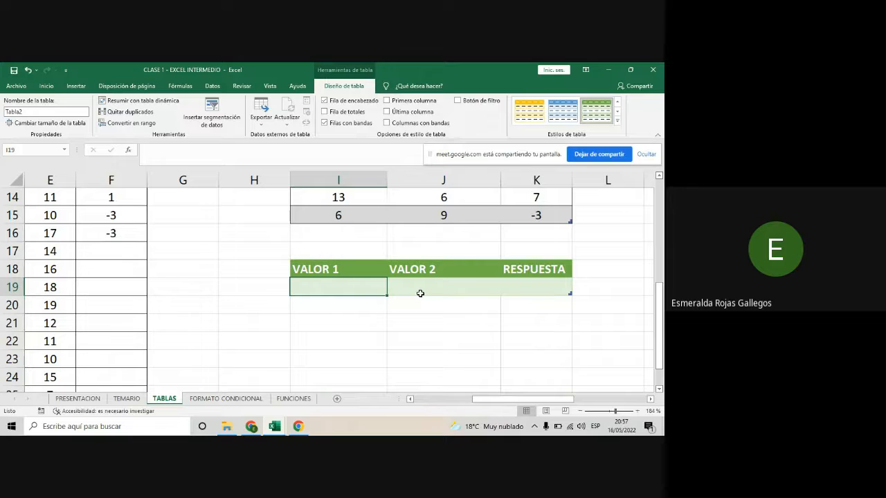
{"action": "left_click", "coordinate": [37, 111]}
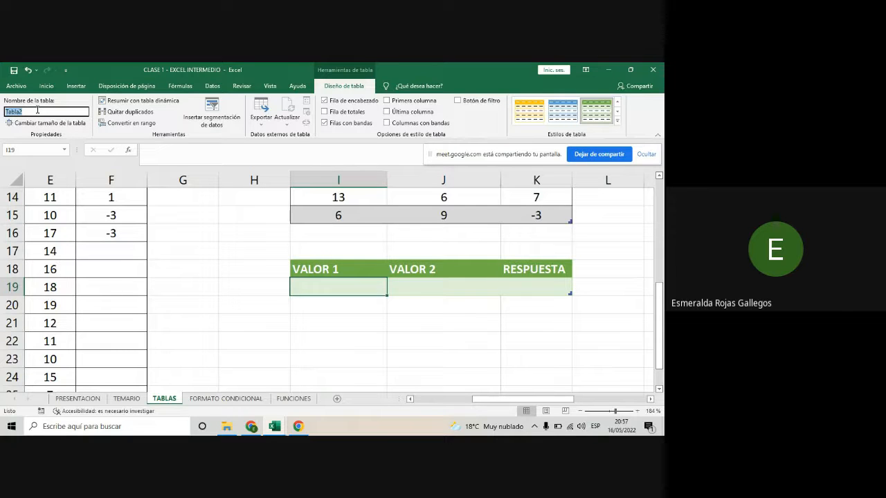
{"action": "type", "text": "Registro_Inventario"}
{"action": "key", "text": "Return"}
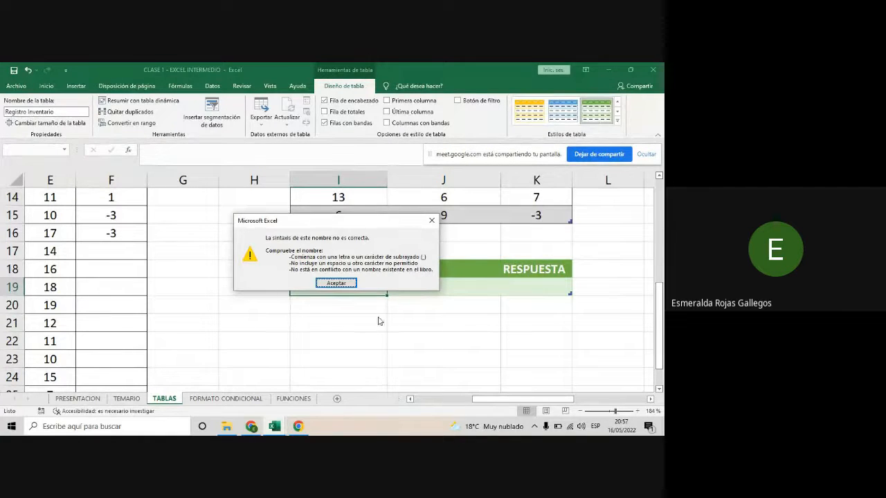
{"action": "left_click", "coordinate": [349, 283]}
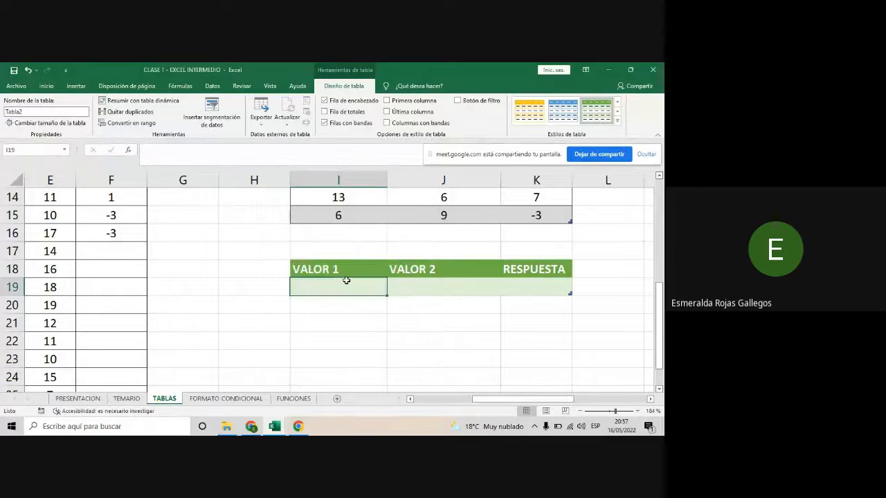
- Try to rename the green table as Operaciones_Matematicas, reusing the name of the table above it
{"action": "scroll", "coordinate": [420, 250], "scroll_direction": "up", "scroll_amount": 1}
{"action": "left_click", "coordinate": [419, 250]}
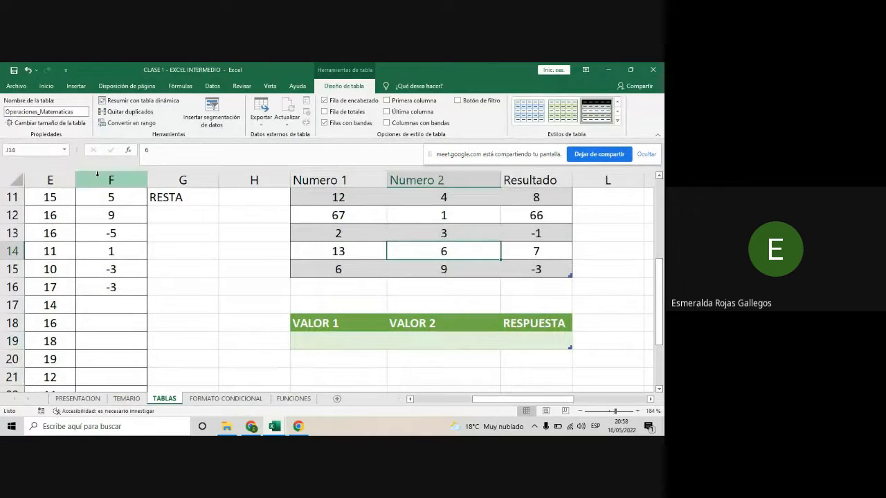
{"action": "left_click", "coordinate": [84, 111]}
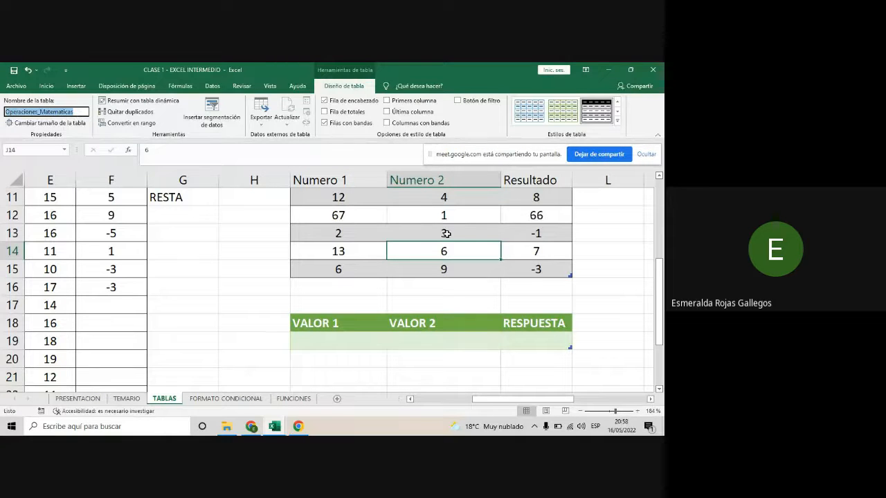
{"action": "left_click", "coordinate": [413, 320]}
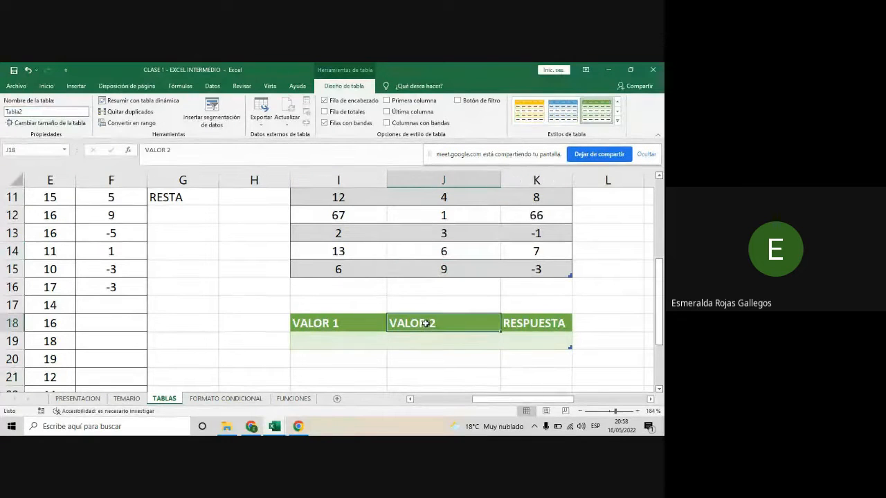
{"action": "left_click", "coordinate": [27, 112]}
{"action": "type", "text": "Operaciones_Matematicas"}
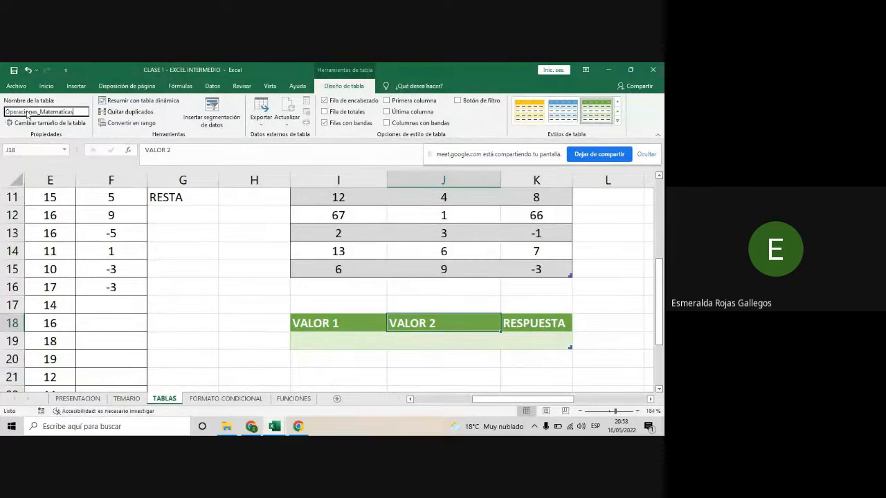
{"action": "scroll", "coordinate": [421, 263], "scroll_direction": "up", "scroll_amount": 2}
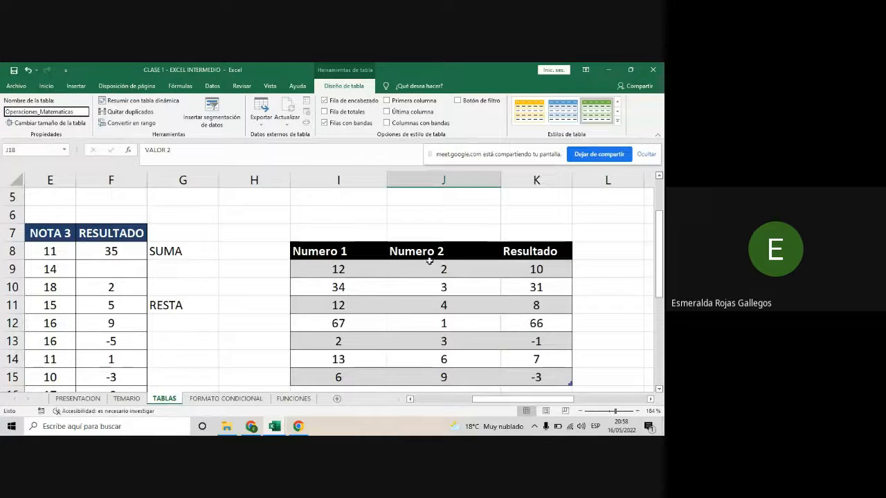
{"action": "scroll", "coordinate": [422, 264], "scroll_direction": "down", "scroll_amount": 1}
{"action": "scroll", "coordinate": [395, 253], "scroll_direction": "down", "scroll_amount": 2}
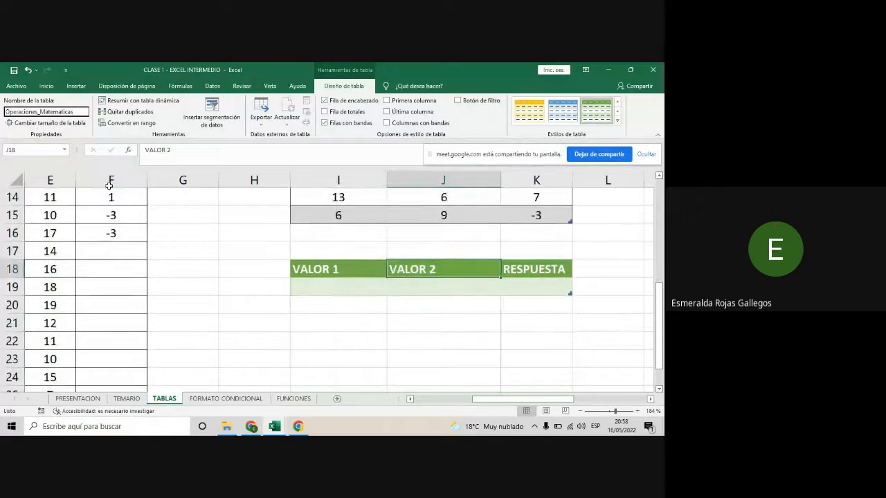
{"action": "key", "text": "Return"}
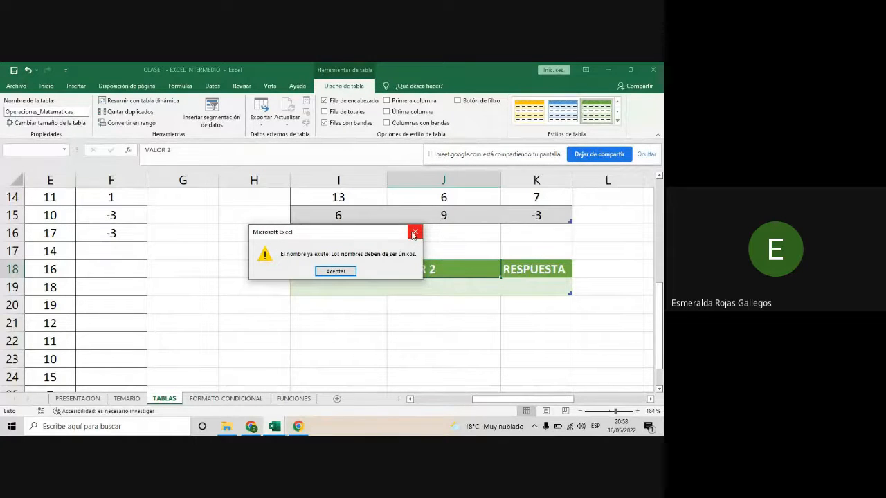
{"action": "left_click", "coordinate": [414, 234]}
- Rename the green table as Registro_Inventario
{"action": "double_click", "coordinate": [31, 111]}
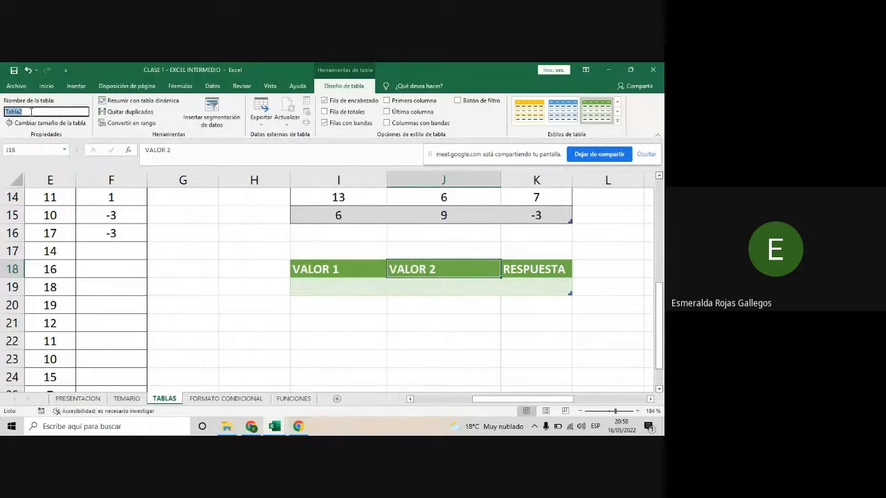
{"action": "type", "text": "Re"}
{"action": "type", "text": "gistro_inventario"}
{"action": "key", "text": "Return"}
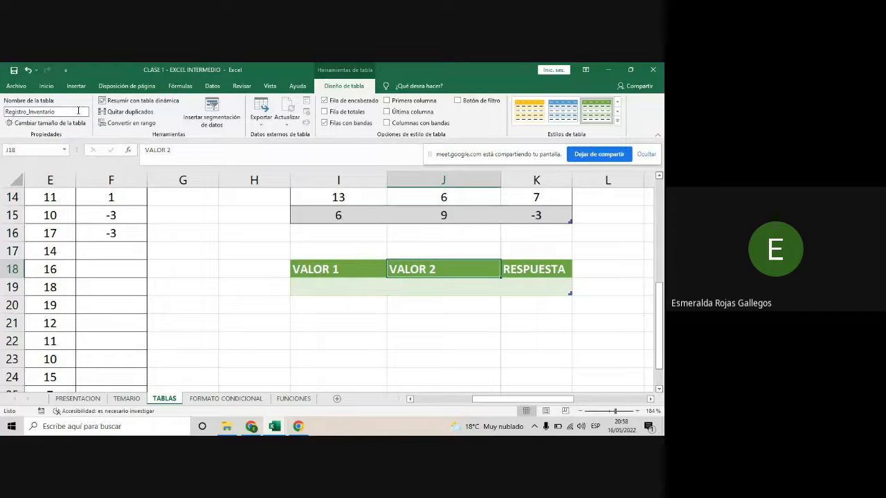
{"action": "left_click", "coordinate": [449, 286]}
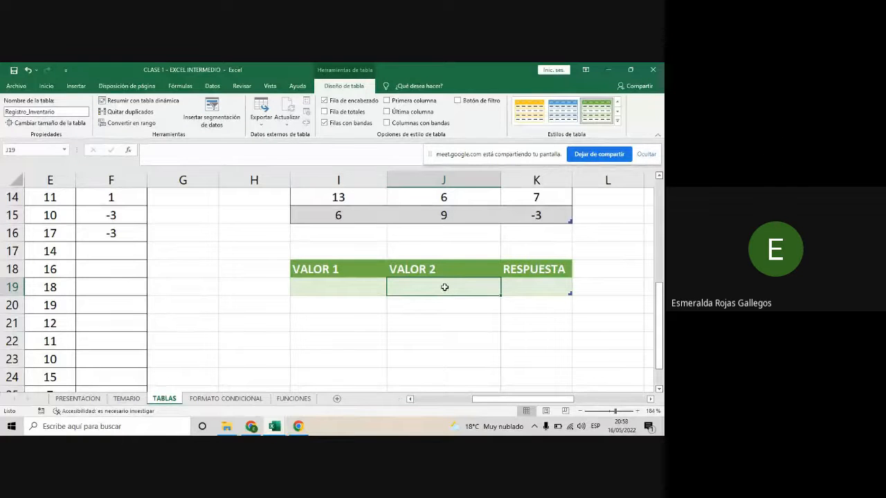
{"action": "scroll", "coordinate": [329, 297], "scroll_direction": "up", "scroll_amount": 1}
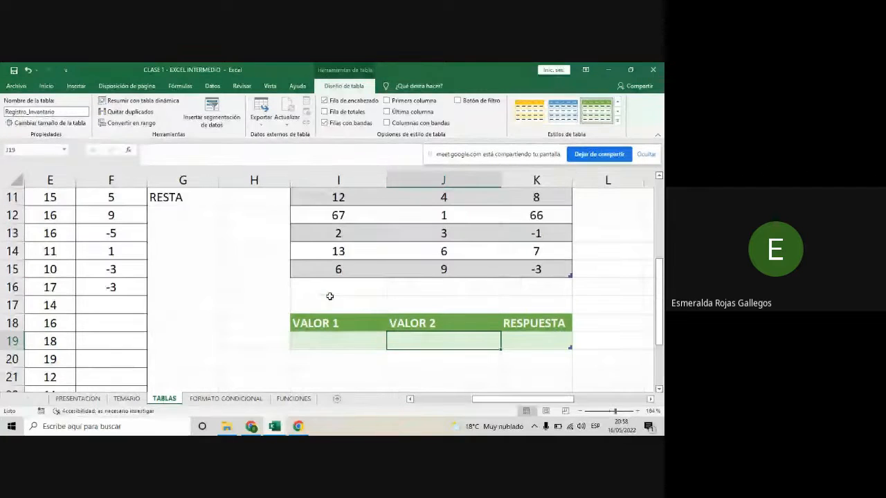
- Format the empty cells I24:J24 as a table without headers, using an orange style from the Claro group
{"action": "scroll", "coordinate": [330, 296], "scroll_direction": "down", "scroll_amount": 1}
{"action": "scroll", "coordinate": [329, 296], "scroll_direction": "down", "scroll_amount": 1}
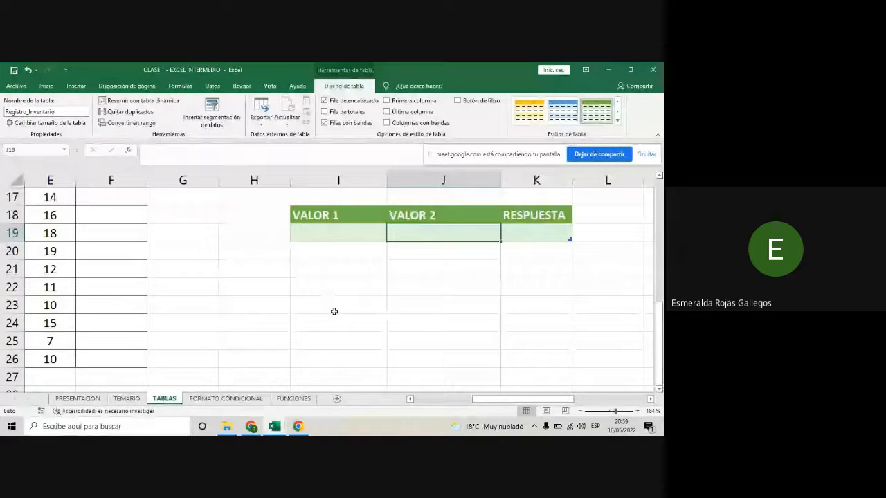
{"action": "scroll", "coordinate": [329, 298], "scroll_direction": "down", "scroll_amount": 1}
{"action": "left_click_drag", "start_coordinate": [316, 273], "coordinate": [421, 273]}
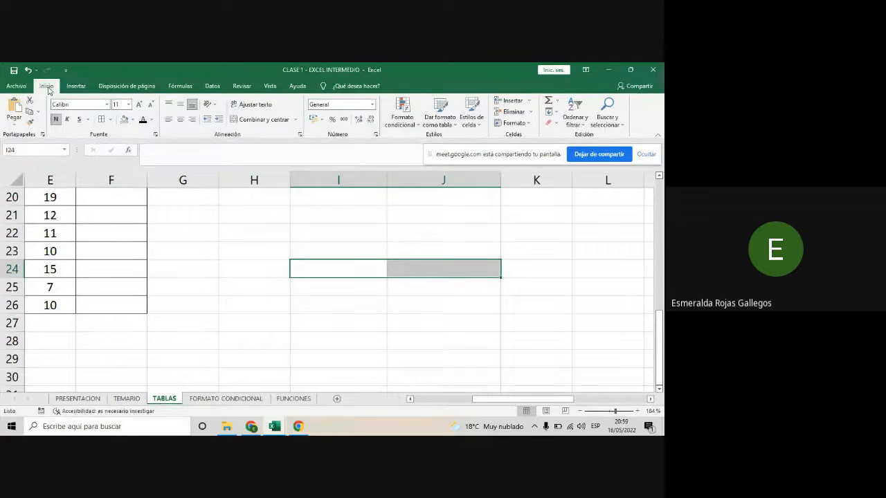
{"action": "left_click", "coordinate": [437, 117]}
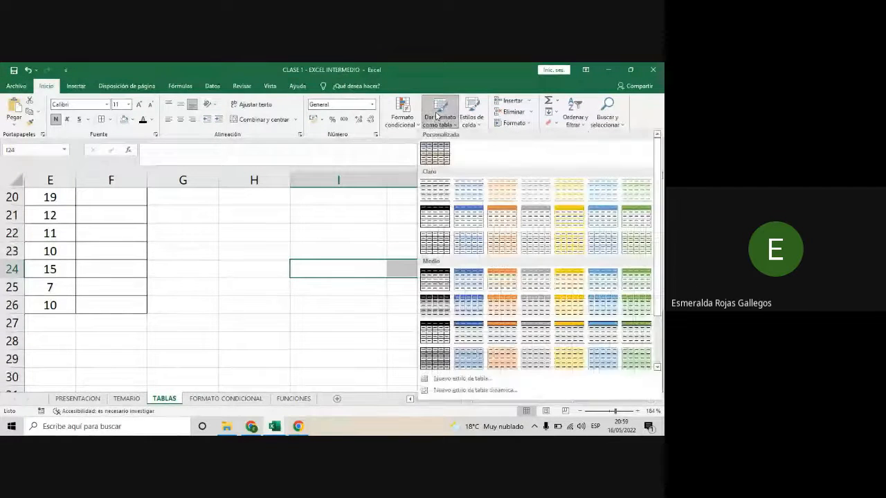
{"action": "left_click", "coordinate": [504, 217]}
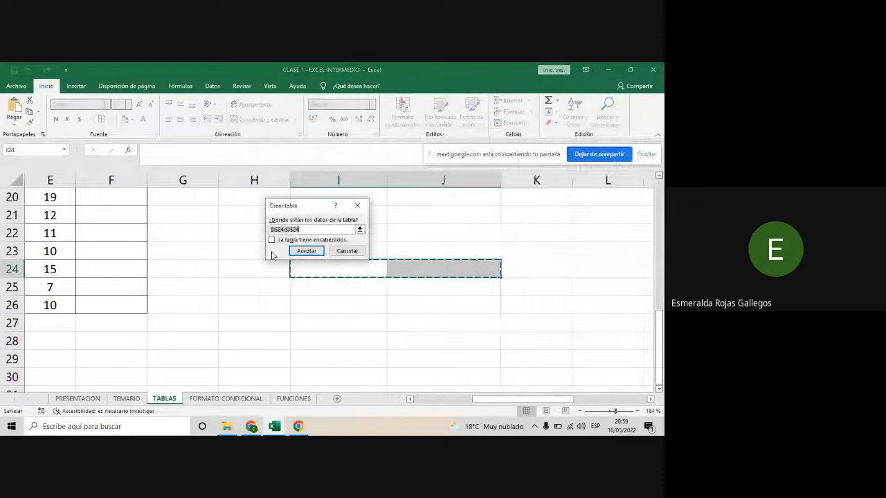
{"action": "left_click", "coordinate": [313, 251]}
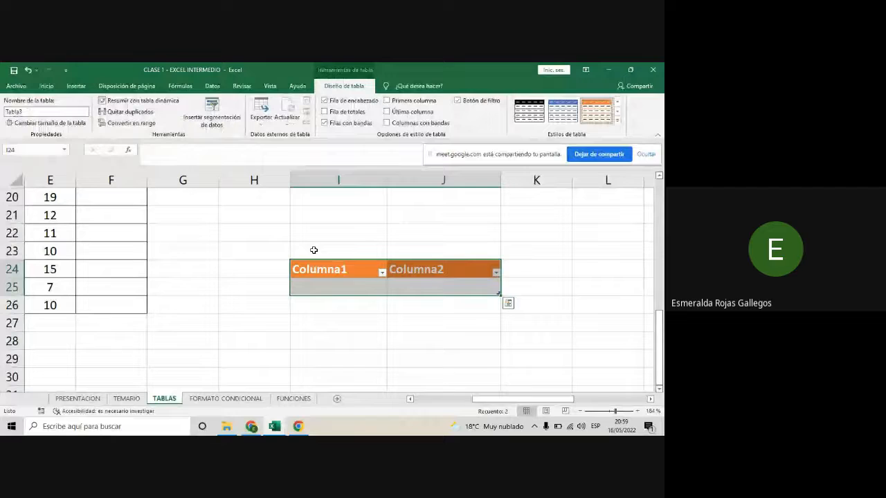
{"action": "left_click", "coordinate": [421, 286]}
{"action": "left_click", "coordinate": [357, 283]}
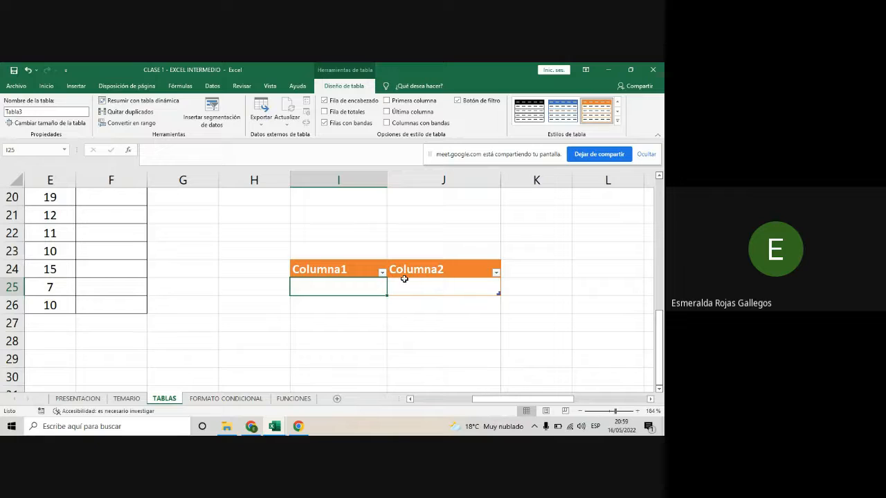
{"action": "left_click", "coordinate": [338, 266]}
{"action": "left_click", "coordinate": [438, 267]}
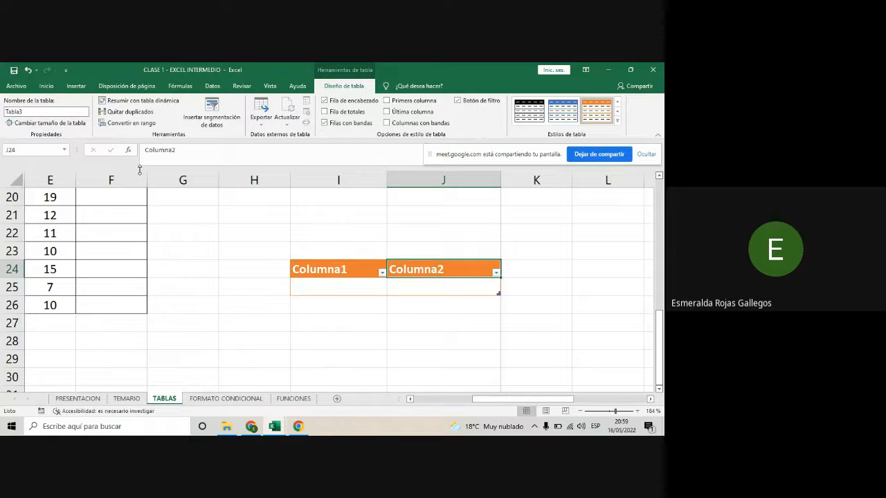
- Fill the green table's VALOR 1 column with 12, 11, 16, 17 and 1, starting in I19
{"action": "scroll", "coordinate": [404, 273], "scroll_direction": "up", "scroll_amount": 1}
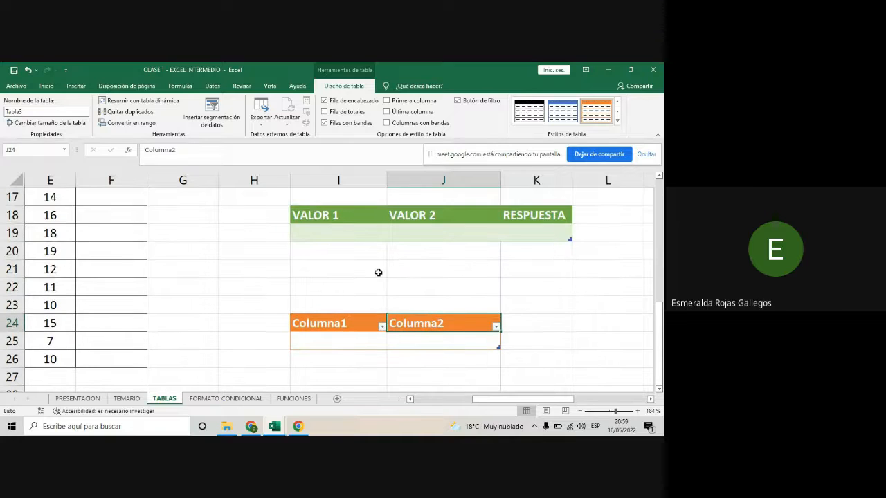
{"action": "left_click", "coordinate": [347, 231]}
{"action": "type", "text": "12"}
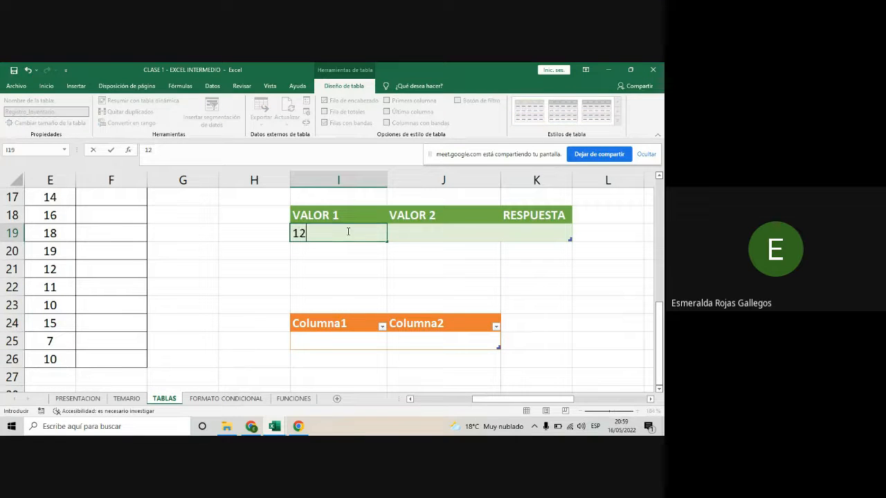
{"action": "key", "text": "Return"}
{"action": "type", "text": "1"}
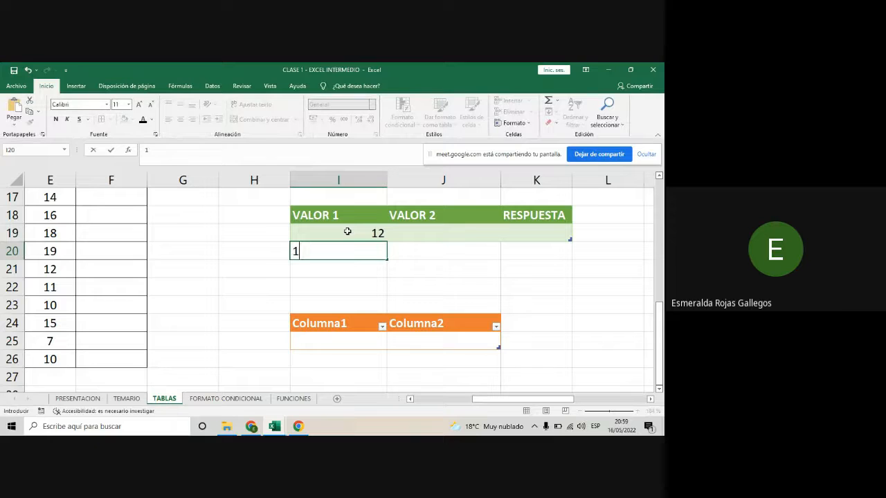
{"action": "type", "text": "1"}
{"action": "key", "text": "Return"}
{"action": "type", "text": "16"}
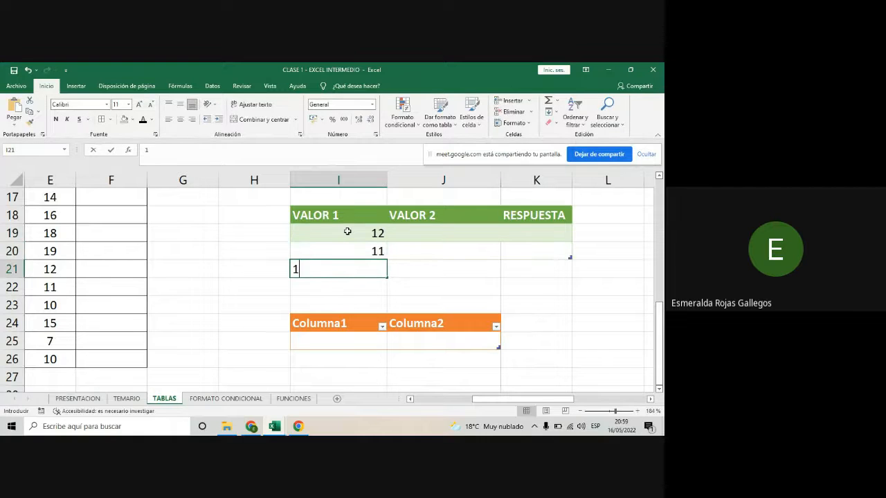
{"action": "key", "text": "Return"}
{"action": "type", "text": "17"}
{"action": "key", "text": "Return"}
{"action": "type", "text": "1"}
{"action": "key", "text": "Return"}
{"action": "type", "text": "9"}
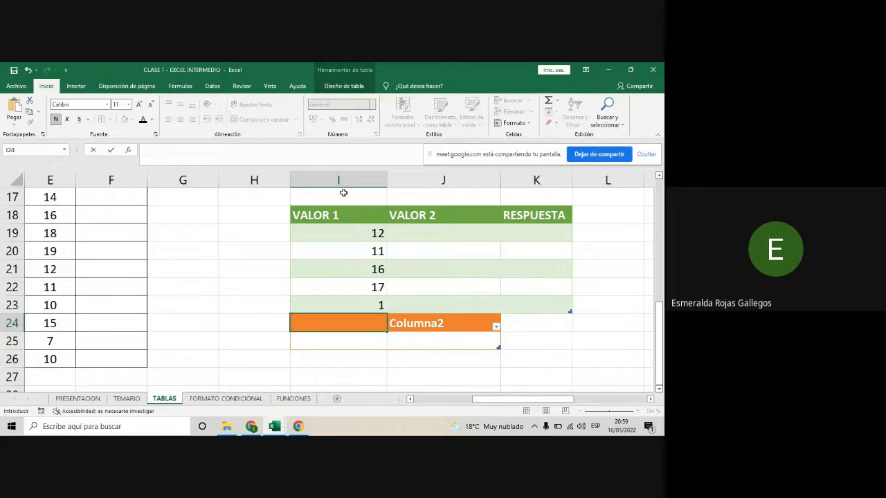
{"action": "left_click", "coordinate": [521, 362]}
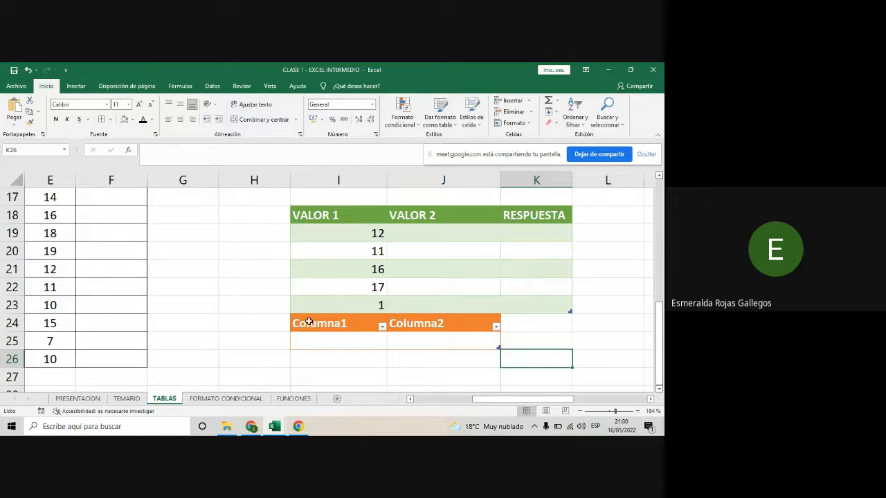
- Move the orange table two rows down so that its header row sits in I26:J26
{"action": "left_click_drag", "start_coordinate": [309, 321], "coordinate": [470, 342]}
{"action": "left_click_drag", "start_coordinate": [436, 317], "coordinate": [425, 358]}
- Fill the green table's VALOR 2 column with 4, 5, 6, 2 and 1, starting in J19
{"action": "left_click", "coordinate": [446, 232]}
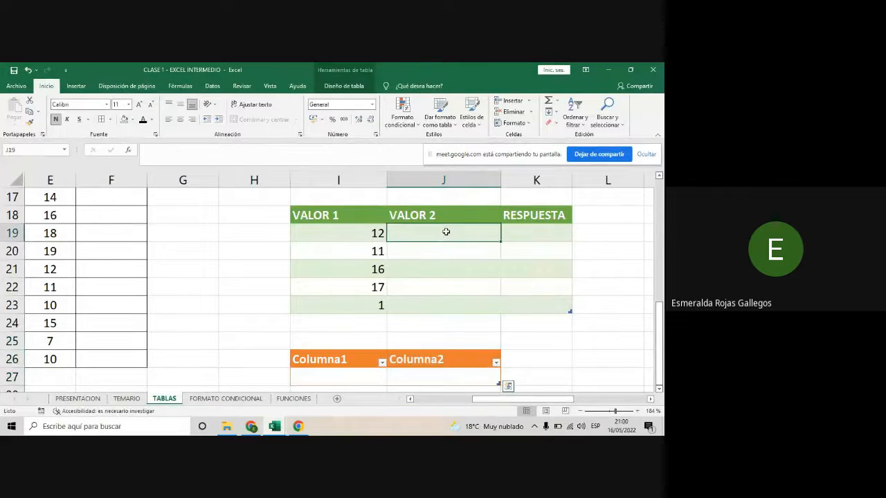
{"action": "type", "text": "4 "}
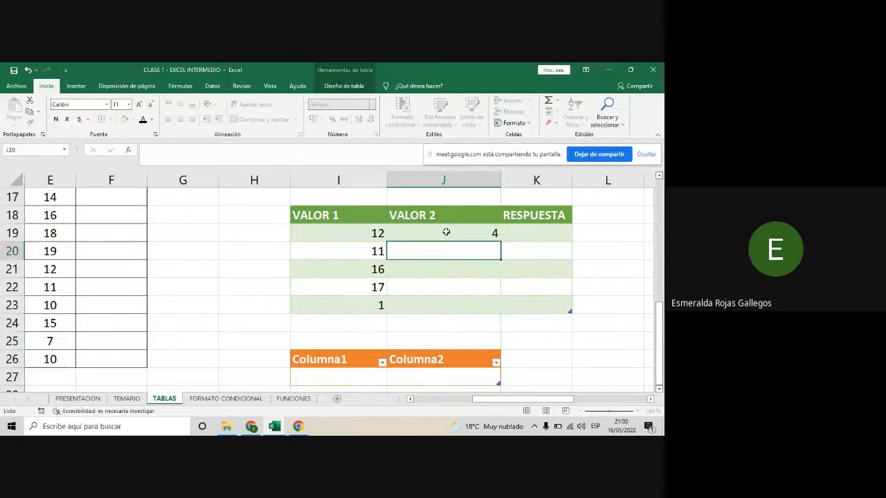
{"action": "type", "text": "5"}
{"action": "key", "text": "Return"}
{"action": "type", "text": "6"}
{"action": "key", "text": "Return"}
{"action": "type", "text": "2"}
{"action": "key", "text": "Return"}
{"action": "type", "text": "1"}
{"action": "key", "text": "Return"}
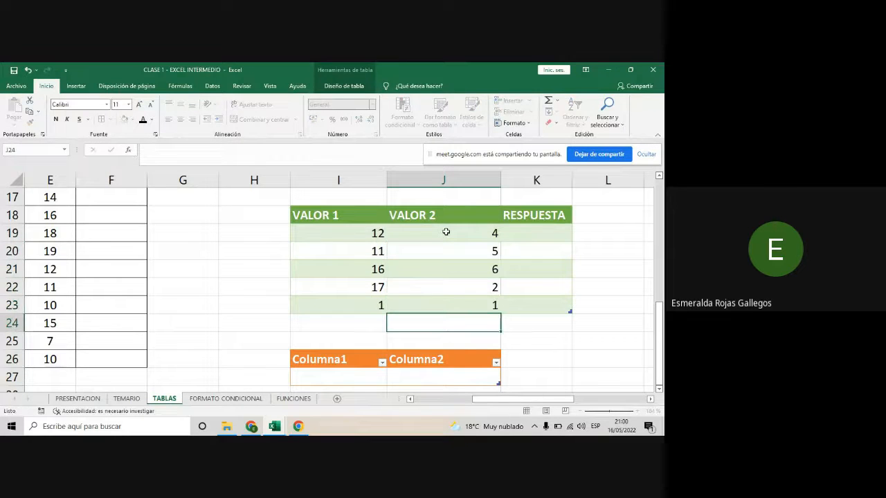
- Extend the green table with a new column headed VALOR 3 in L18, beside RESPUESTA
{"action": "left_click", "coordinate": [517, 234]}
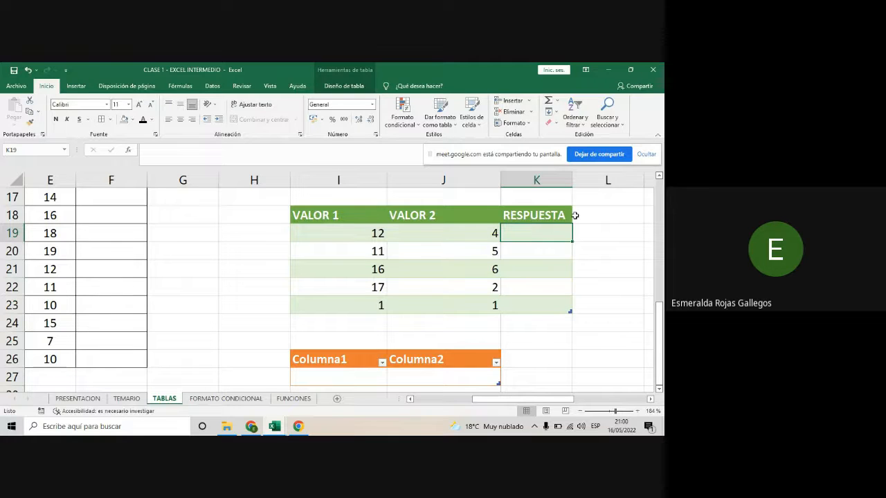
{"action": "scroll", "coordinate": [538, 400], "scroll_direction": "right", "scroll_amount": 3}
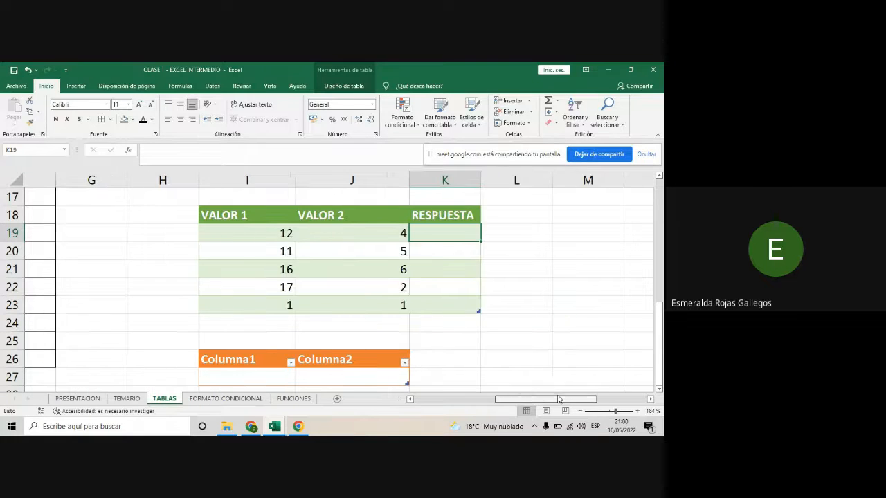
{"action": "left_click", "coordinate": [464, 216]}
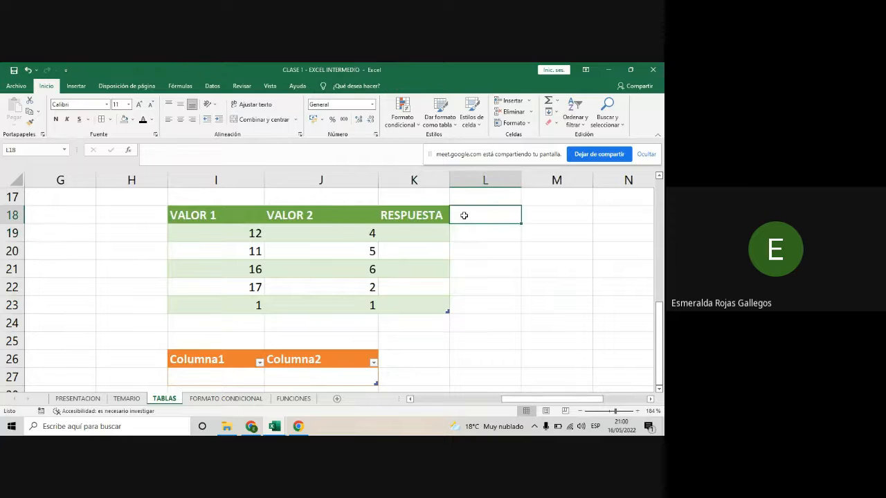
{"action": "type", "text": "VA"}
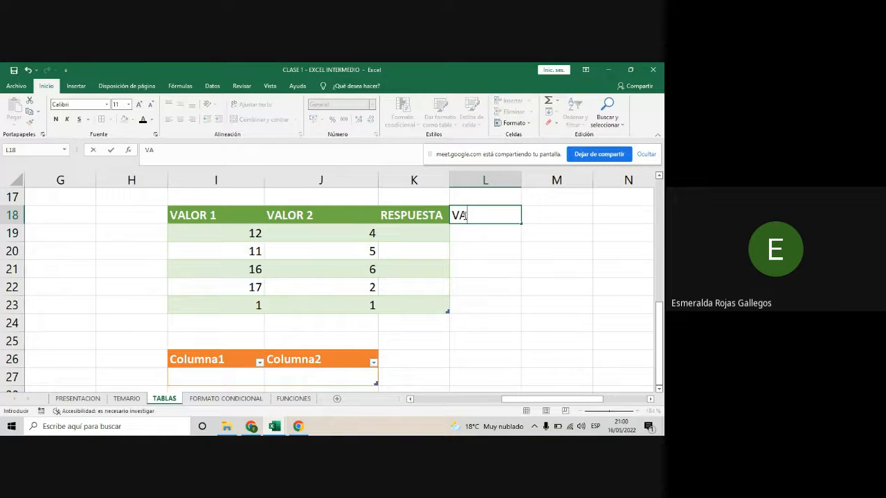
{"action": "type", "text": "LOR 3"}
{"action": "key", "text": "Return"}
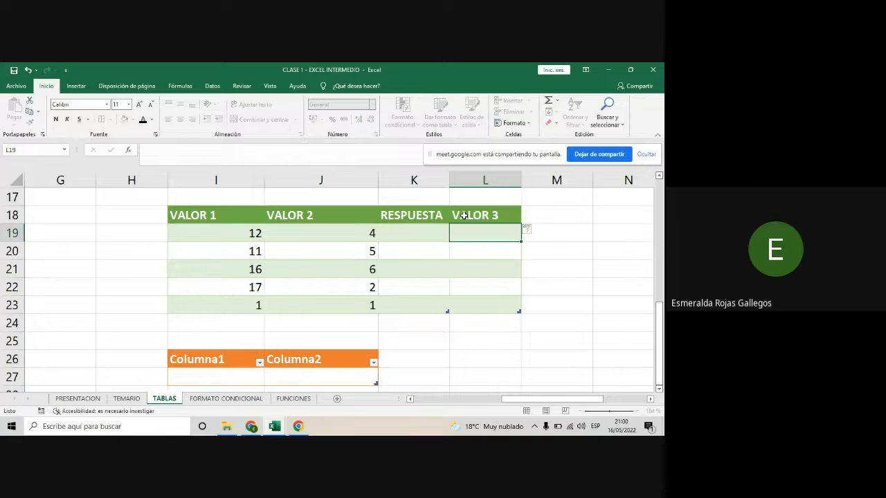
{"action": "left_click", "coordinate": [463, 216]}
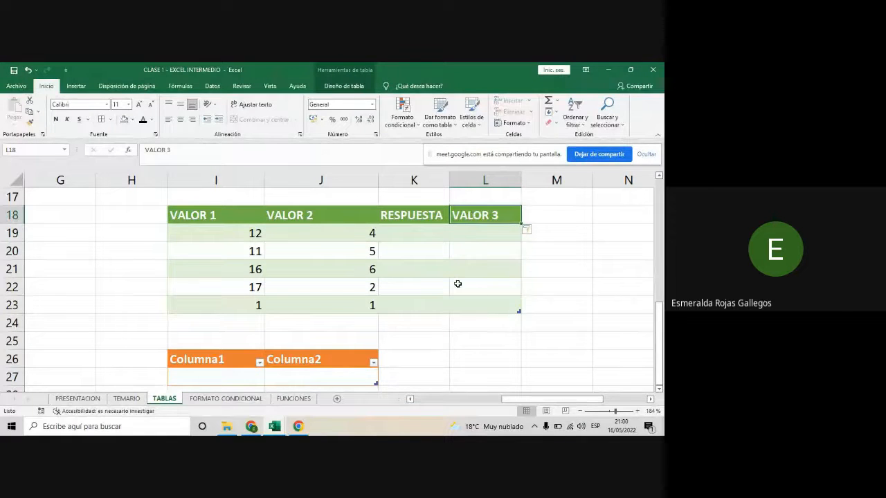
{"action": "left_click_drag", "start_coordinate": [597, 401], "coordinate": [598, 402]}
{"action": "left_click", "coordinate": [296, 216]}
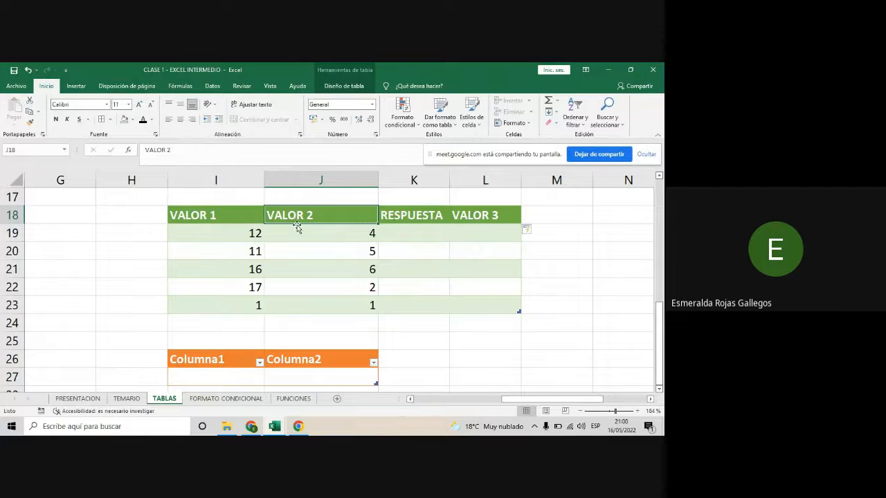
{"action": "left_click", "coordinate": [423, 233]}
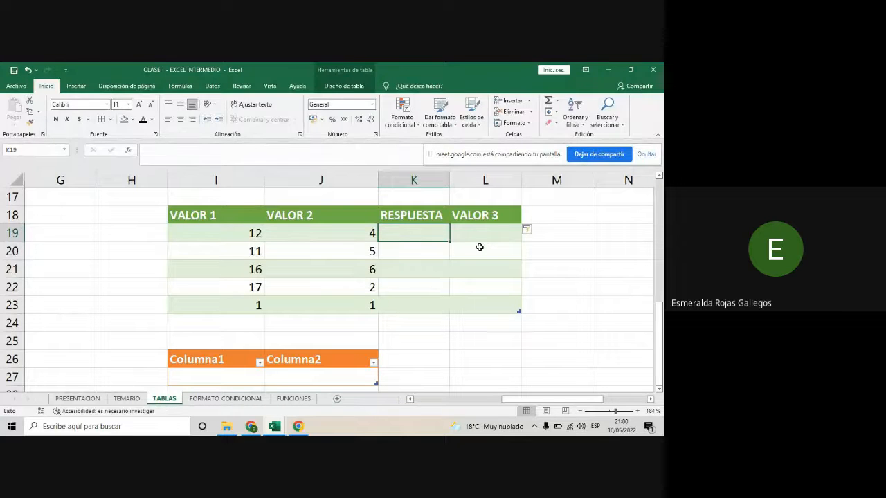
{"action": "left_click_drag", "start_coordinate": [472, 266], "coordinate": [477, 289]}
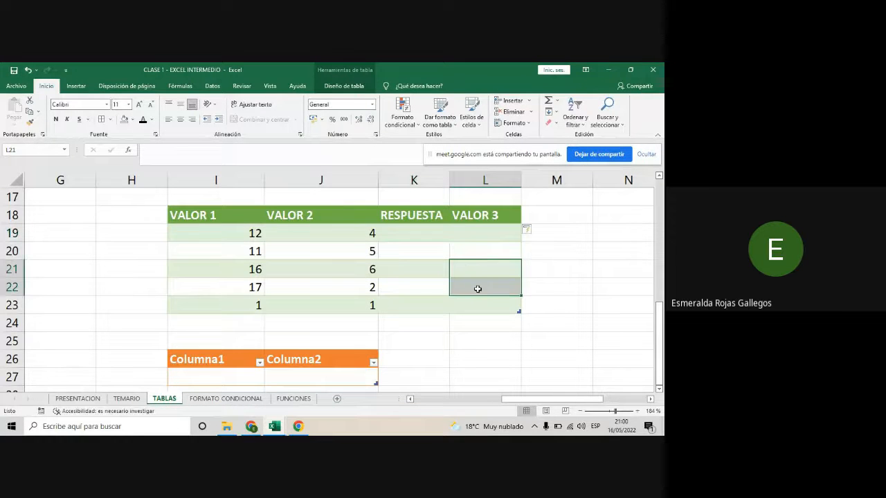
{"action": "left_click", "coordinate": [425, 258]}
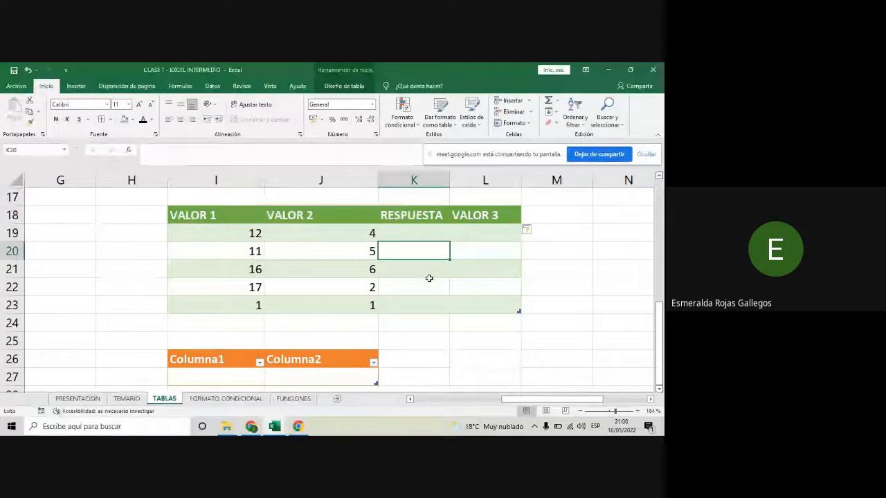
{"action": "left_click", "coordinate": [480, 341]}
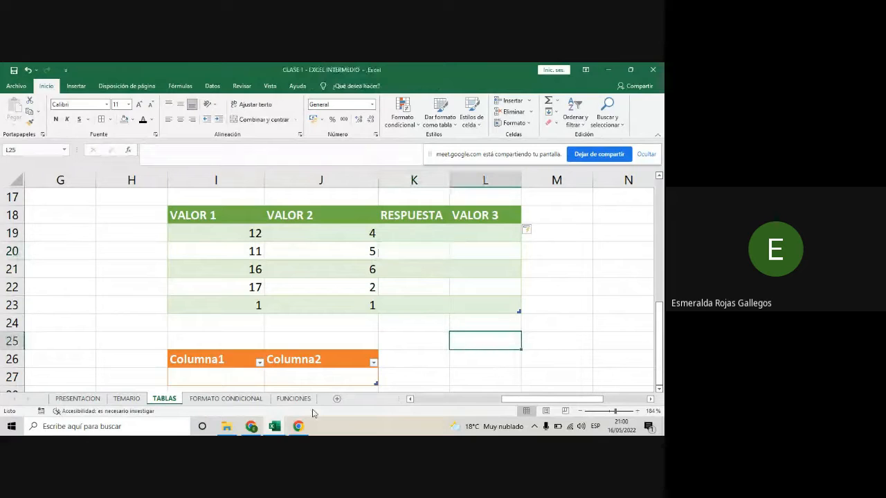
- Switch to the Google Meet call in Chrome and check the participants' chat messages
{"action": "left_click", "coordinate": [250, 428]}
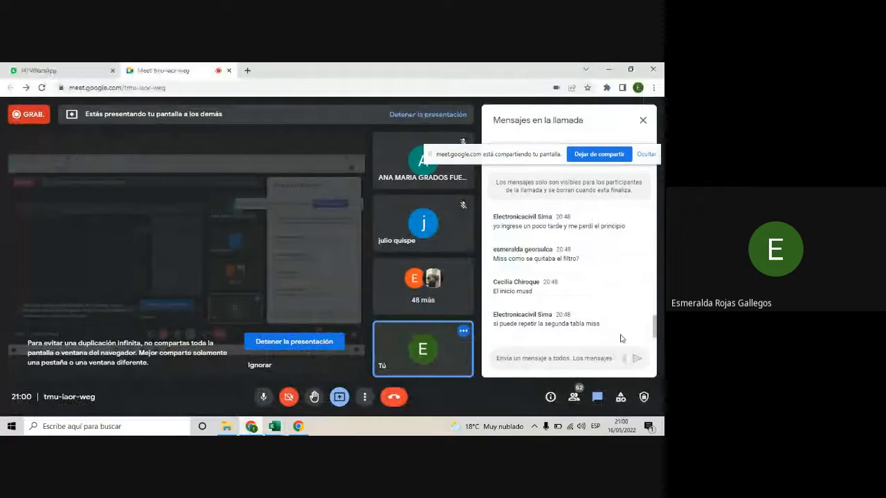
{"action": "scroll", "coordinate": [621, 338], "scroll_direction": "up", "scroll_amount": 2}
{"action": "scroll", "coordinate": [621, 339], "scroll_direction": "down", "scroll_amount": 2}
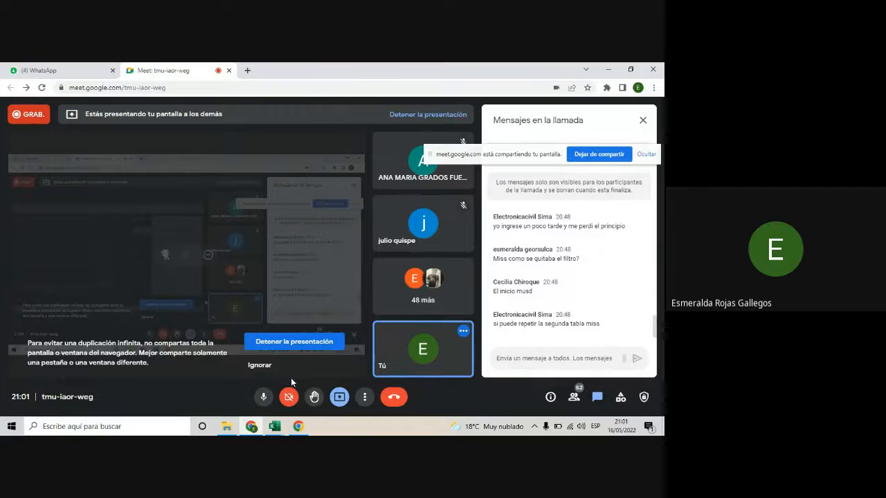
- Switch to Excel, close the Libro1 workbook without saving it and return to the TABLAS sheet
{"action": "mouse_move", "coordinate": [277, 428]}
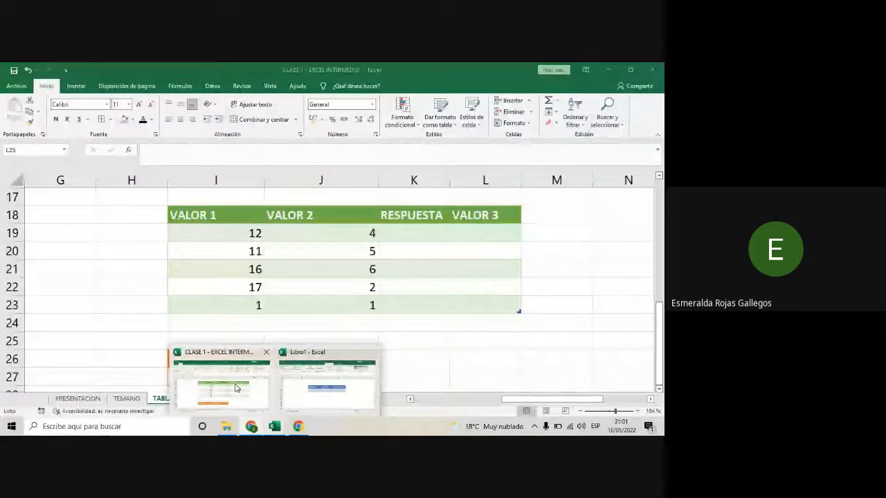
{"action": "left_click", "coordinate": [245, 389]}
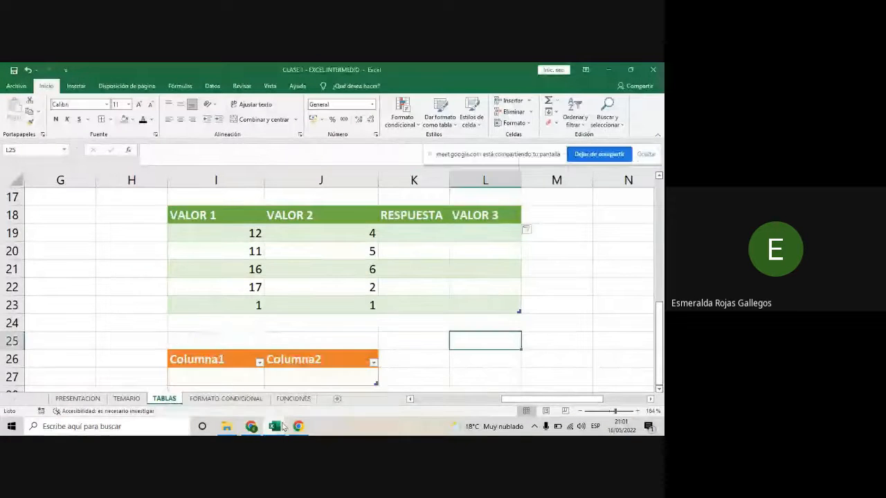
{"action": "mouse_move", "coordinate": [275, 426]}
{"action": "left_click", "coordinate": [320, 391]}
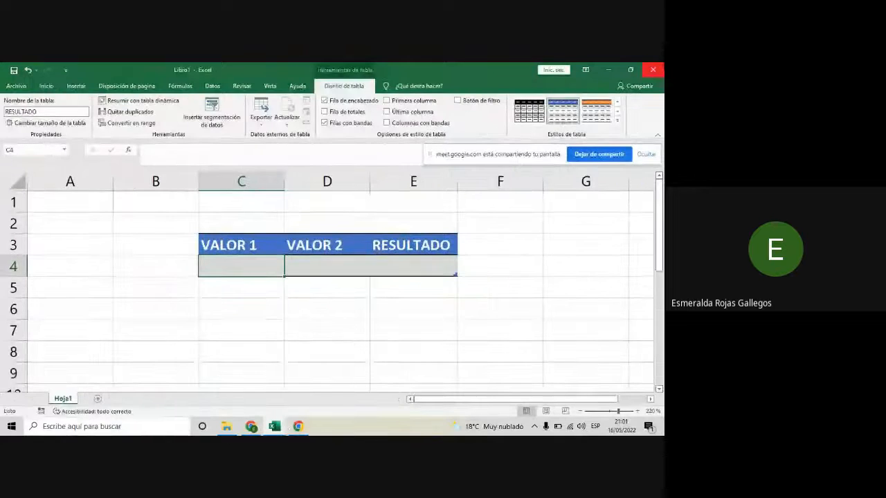
{"action": "left_click", "coordinate": [653, 69]}
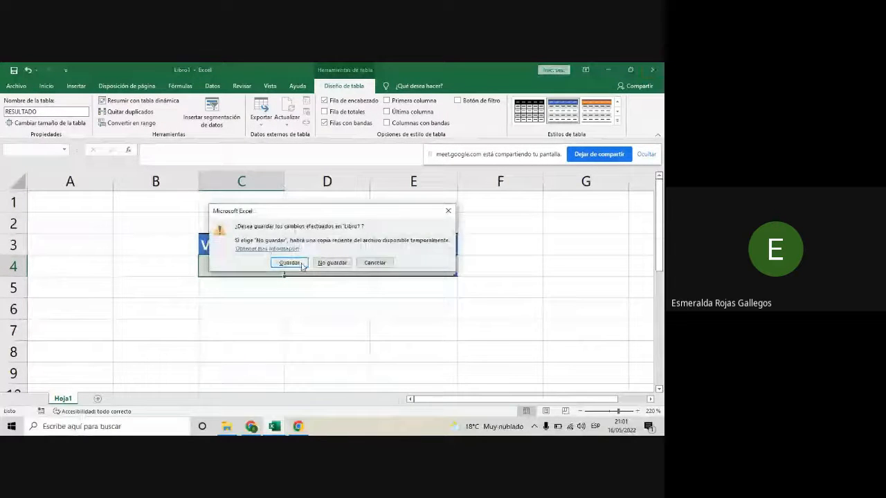
{"action": "left_click", "coordinate": [333, 265]}
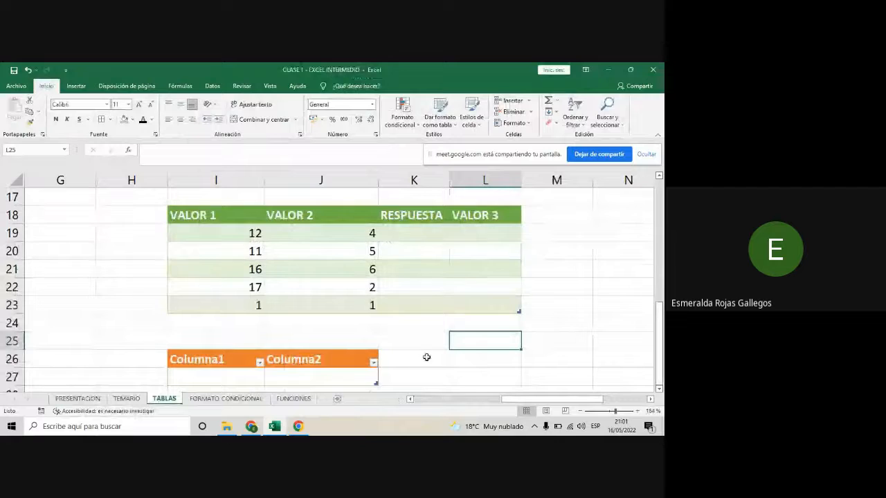
{"action": "scroll", "coordinate": [423, 357], "scroll_direction": "down", "scroll_amount": 1}
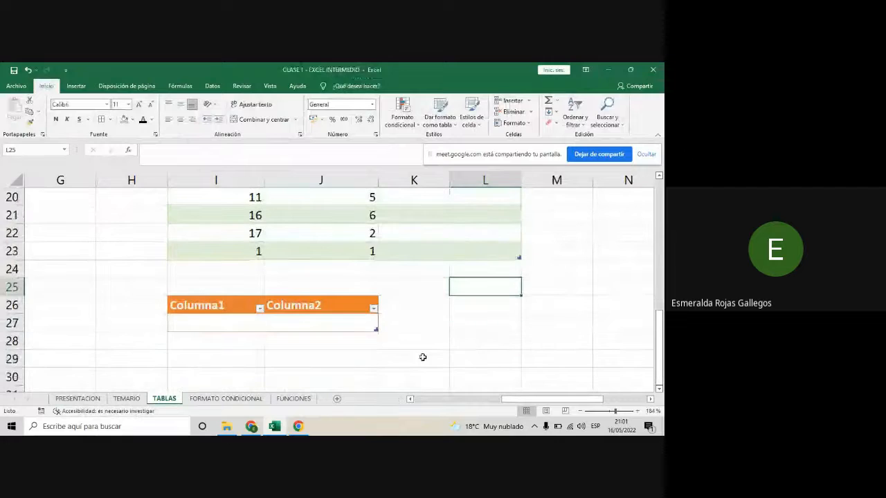
- Check the participants' latest chat messages in the Google Meet call in Chrome and return to the TABLAS sheet in Excel
{"action": "left_click", "coordinate": [255, 427]}
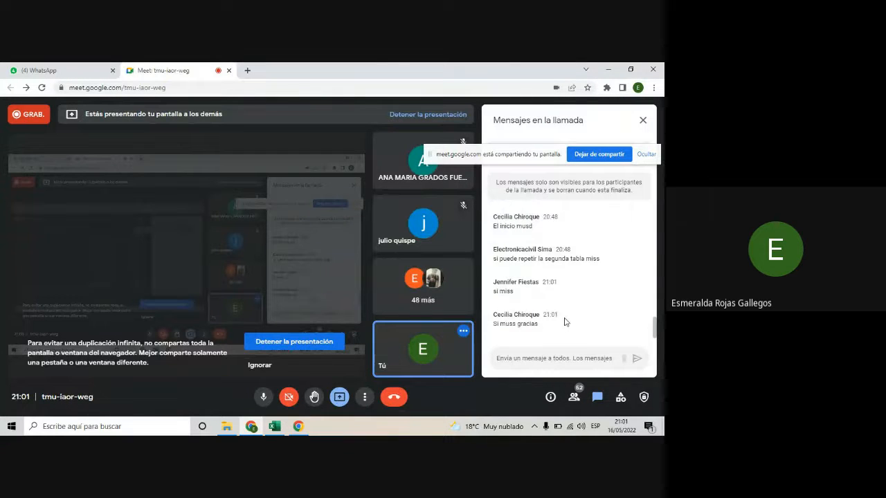
{"action": "mouse_move", "coordinate": [273, 429]}
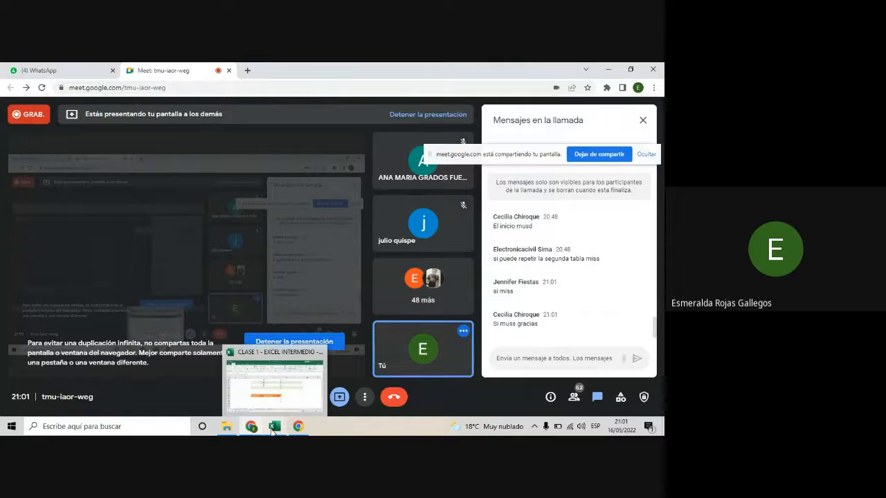
{"action": "left_click", "coordinate": [274, 380]}
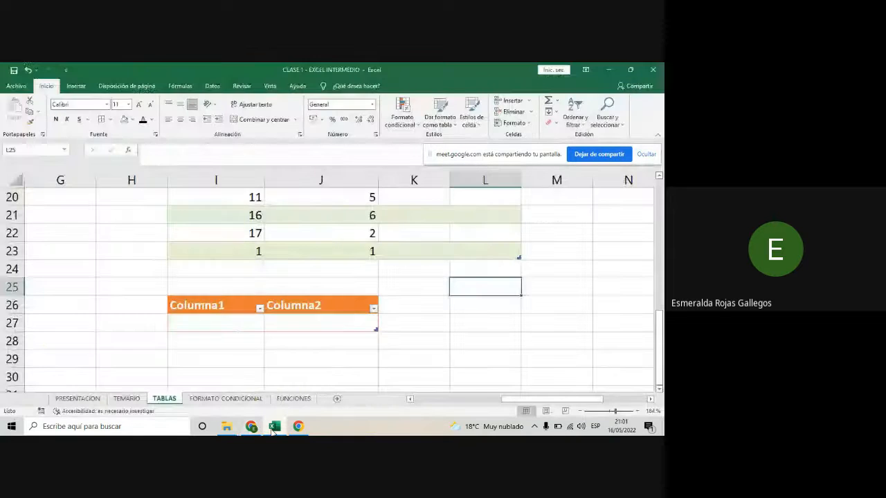
{"action": "left_click", "coordinate": [345, 364]}
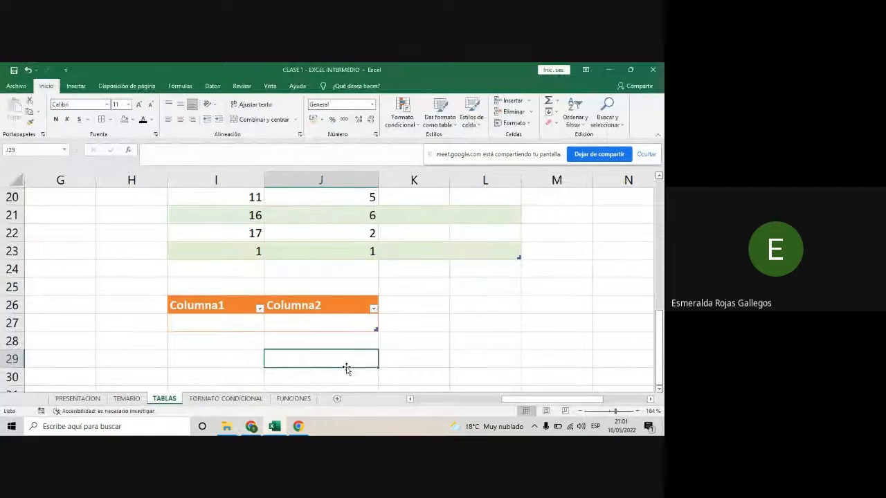
- Examine the black table's Numero 1 values and the structured-reference formulas in its Resultado column, K9 to K15
{"action": "scroll", "coordinate": [346, 368], "scroll_direction": "up", "scroll_amount": 4}
{"action": "scroll", "coordinate": [339, 374], "scroll_direction": "down", "scroll_amount": 1}
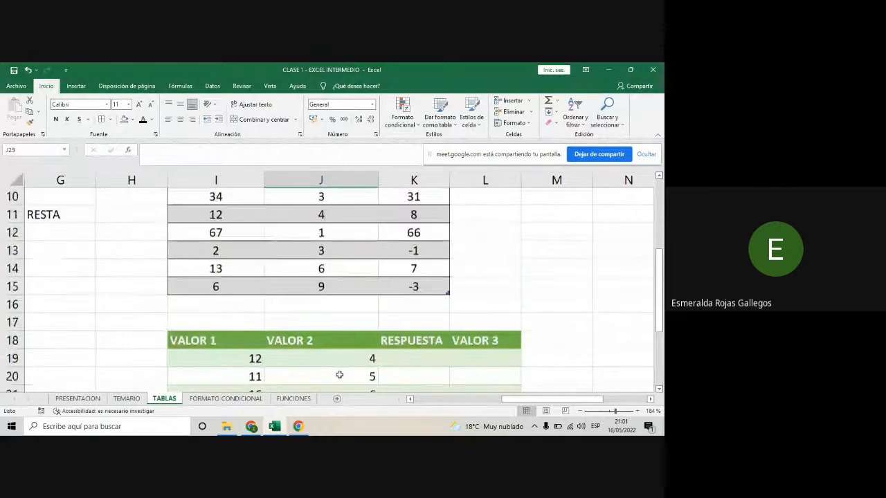
{"action": "scroll", "coordinate": [340, 374], "scroll_direction": "down", "scroll_amount": 2}
{"action": "scroll", "coordinate": [340, 375], "scroll_direction": "up", "scroll_amount": 3}
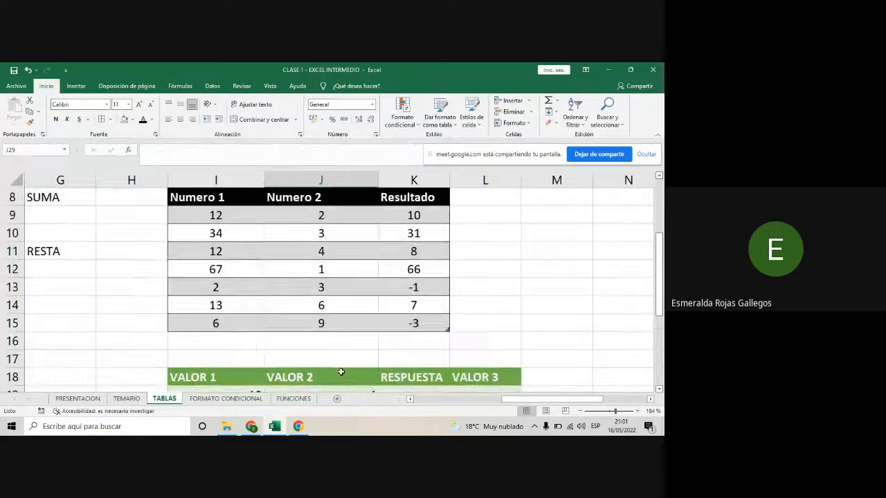
{"action": "scroll", "coordinate": [341, 372], "scroll_direction": "up", "scroll_amount": 1}
{"action": "scroll", "coordinate": [341, 373], "scroll_direction": "down", "scroll_amount": 1}
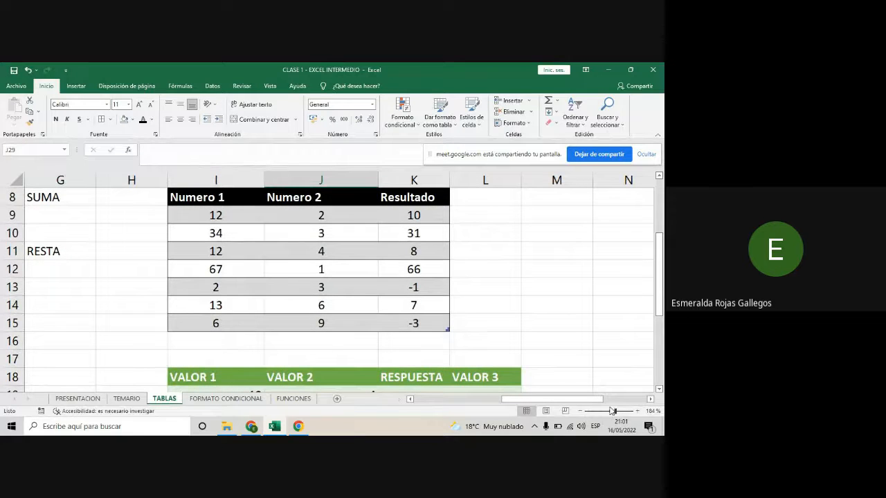
{"action": "left_click", "coordinate": [201, 200]}
{"action": "left_click", "coordinate": [207, 252]}
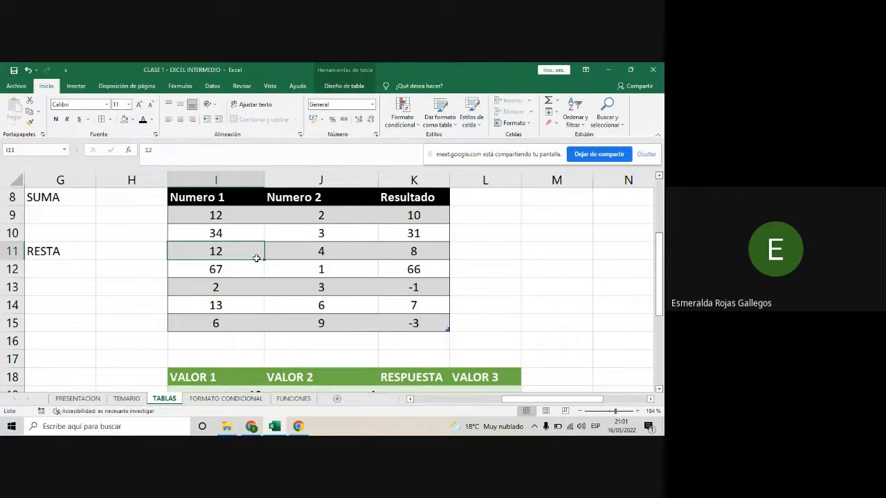
{"action": "left_click", "coordinate": [424, 257]}
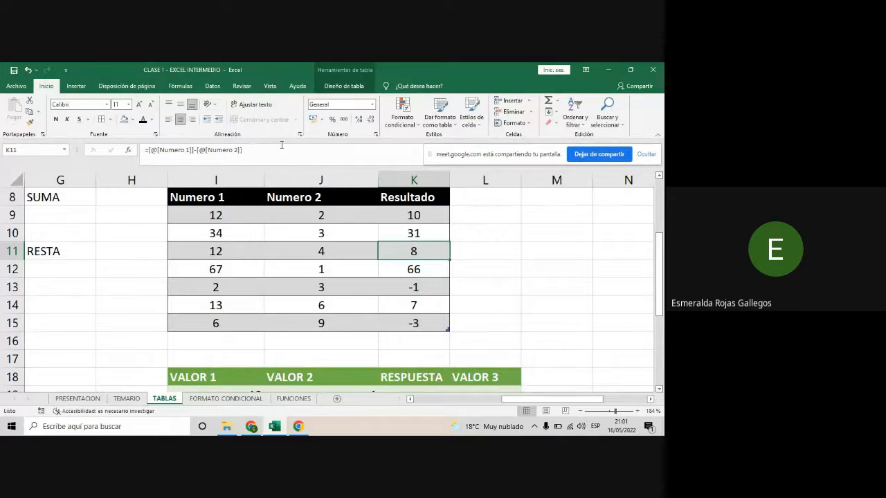
{"action": "left_click", "coordinate": [225, 215]}
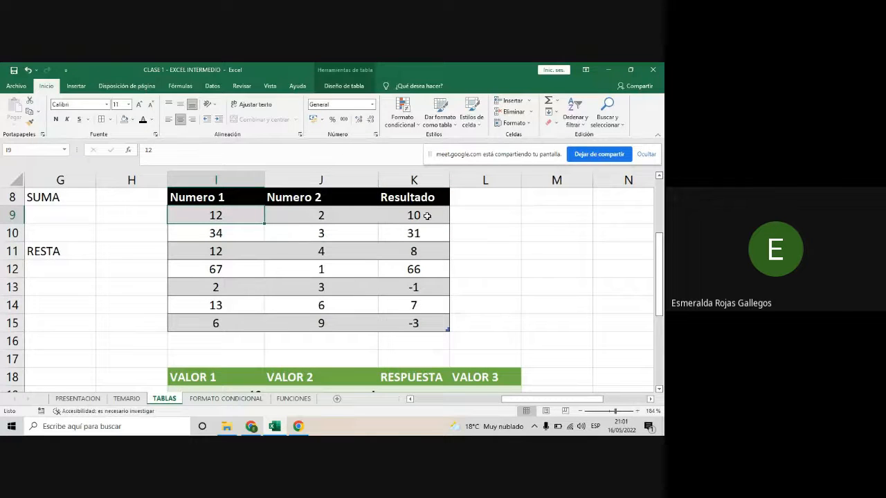
{"action": "left_click_drag", "start_coordinate": [427, 219], "coordinate": [427, 288]}
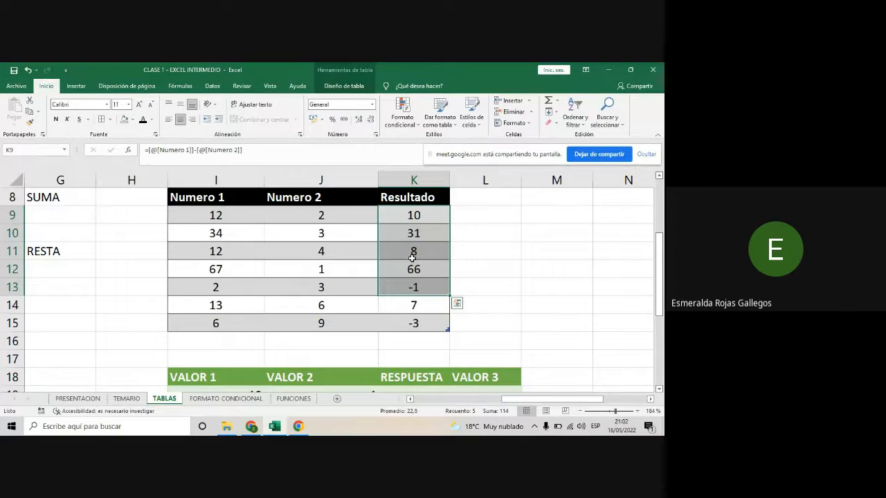
{"action": "left_click", "coordinate": [412, 321]}
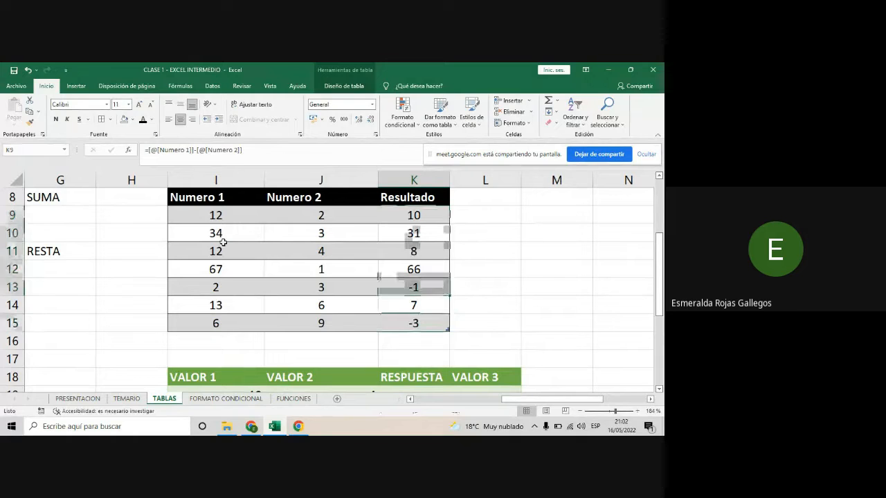
{"action": "scroll", "coordinate": [221, 242], "scroll_direction": "up", "scroll_amount": 1}
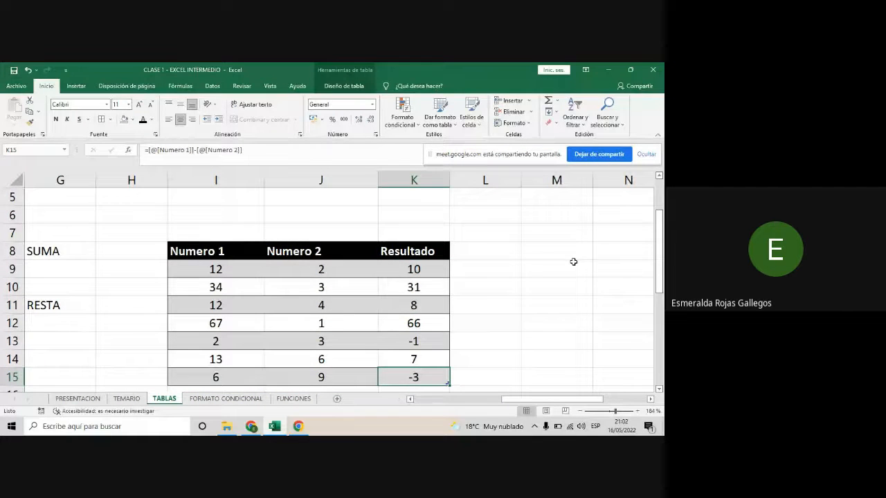
{"action": "mouse_move", "coordinate": [659, 237]}
{"action": "left_mouse_down"}
{"action": "mouse_move", "coordinate": [661, 266]}
{"action": "mouse_move", "coordinate": [661, 246]}
{"action": "left_mouse_up"}
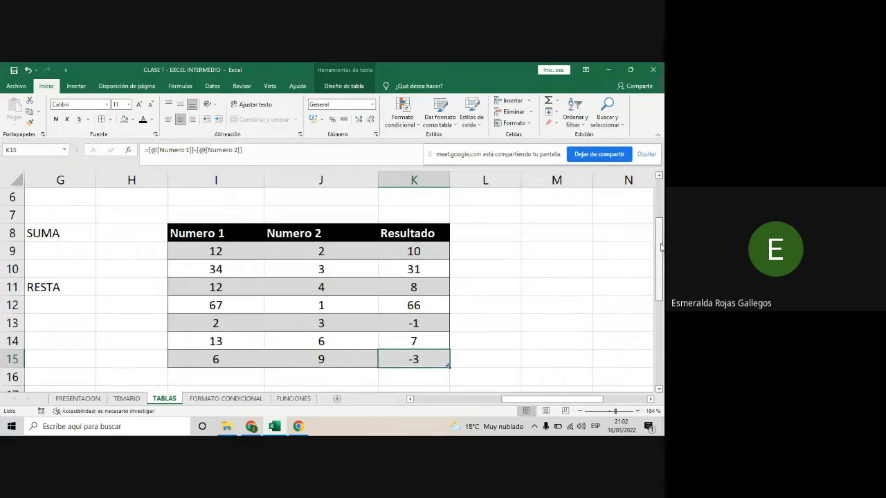
- Convert the black Operaciones_Matematicas table in I8:K15 to a normal range
{"action": "left_click", "coordinate": [155, 231]}
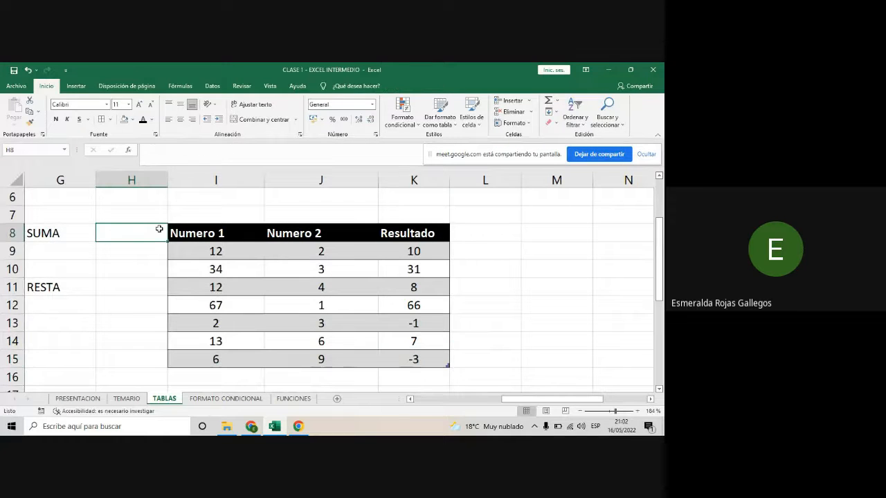
{"action": "left_click", "coordinate": [175, 210]}
{"action": "left_click", "coordinate": [188, 193]}
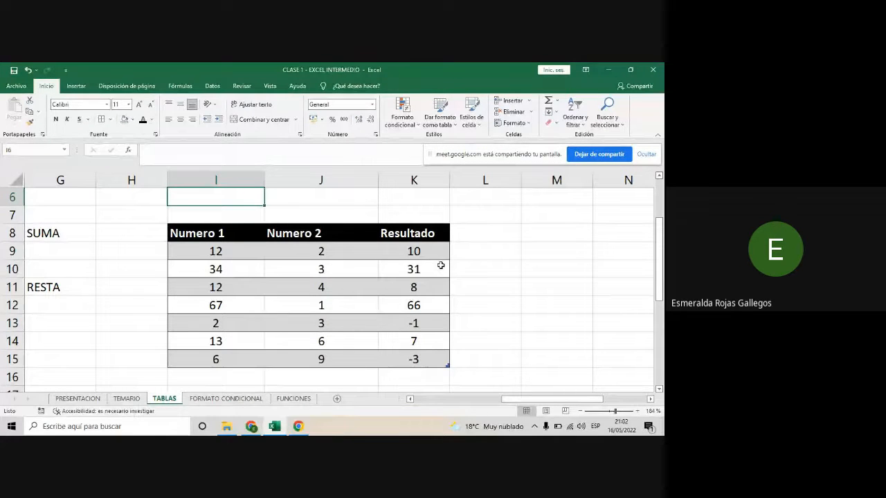
{"action": "left_click_drag", "start_coordinate": [207, 235], "coordinate": [438, 361]}
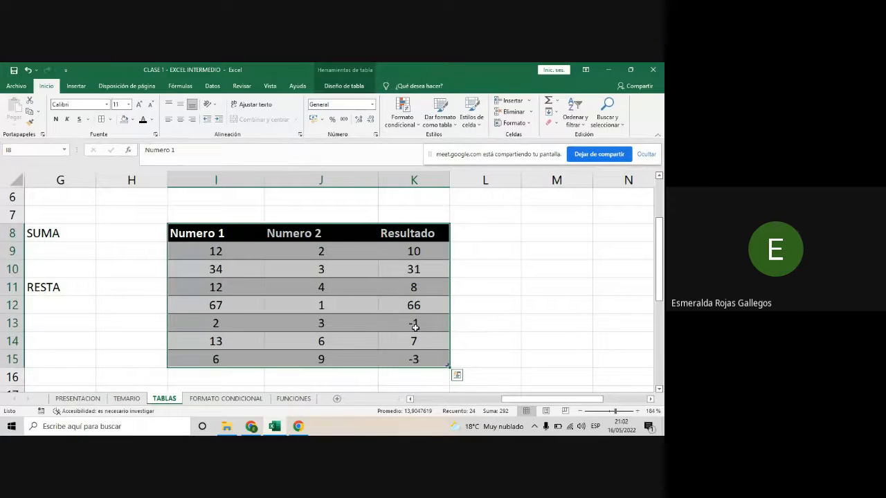
{"action": "left_click", "coordinate": [333, 89]}
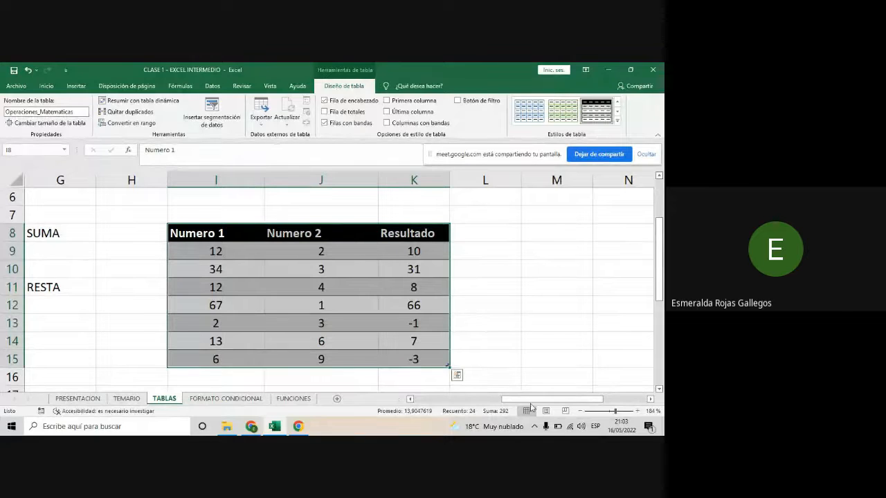
{"action": "left_click_drag", "start_coordinate": [536, 400], "coordinate": [456, 400]}
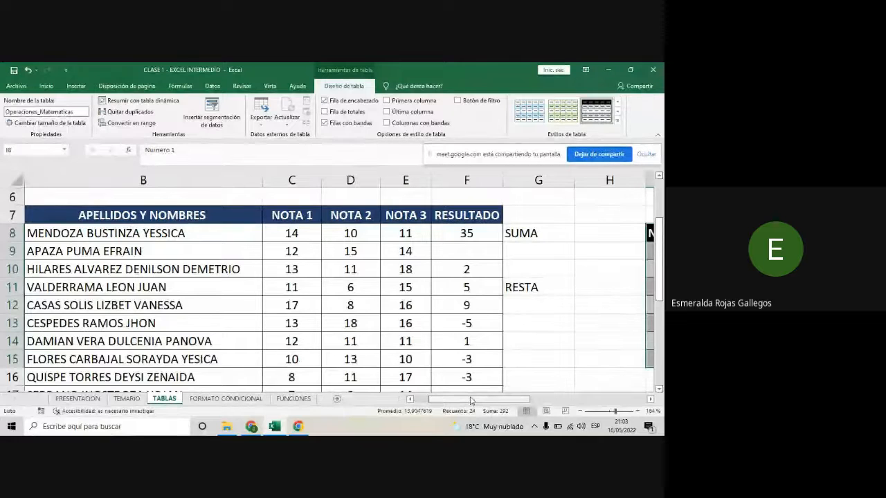
{"action": "left_click_drag", "start_coordinate": [473, 400], "coordinate": [515, 401]}
{"action": "scroll", "coordinate": [466, 376], "scroll_direction": "down", "scroll_amount": 1}
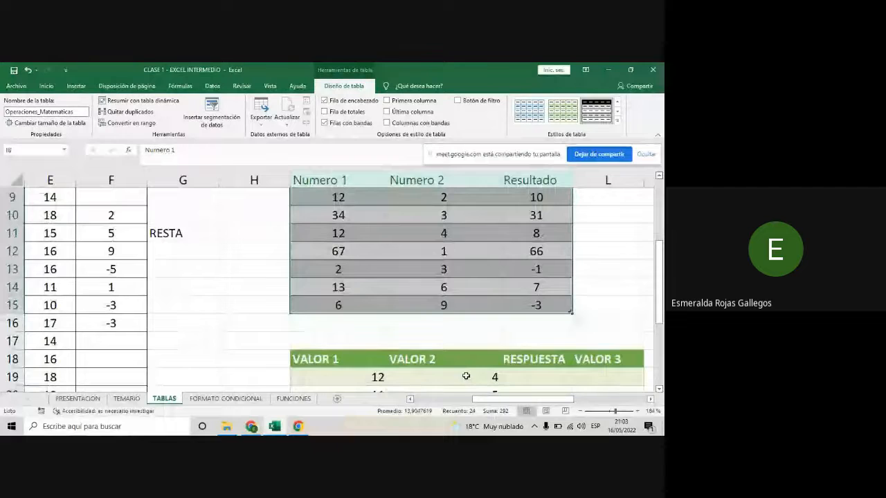
{"action": "scroll", "coordinate": [465, 376], "scroll_direction": "up", "scroll_amount": 1}
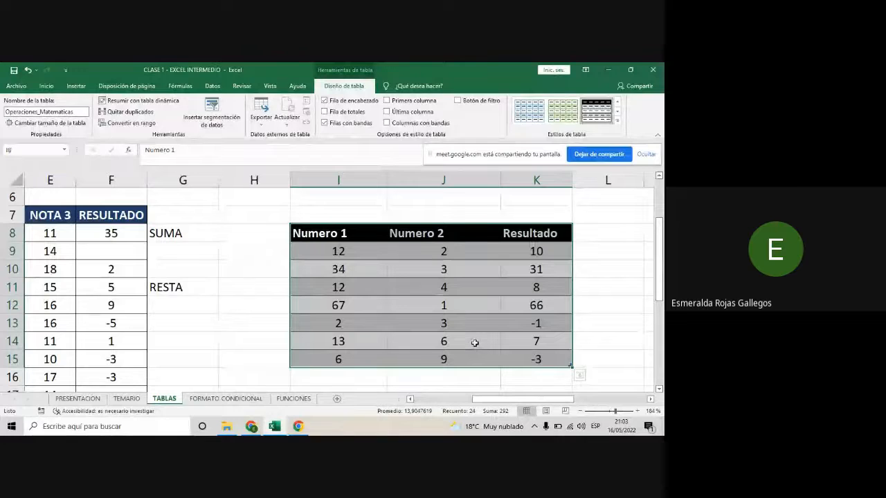
{"action": "left_click", "coordinate": [135, 123]}
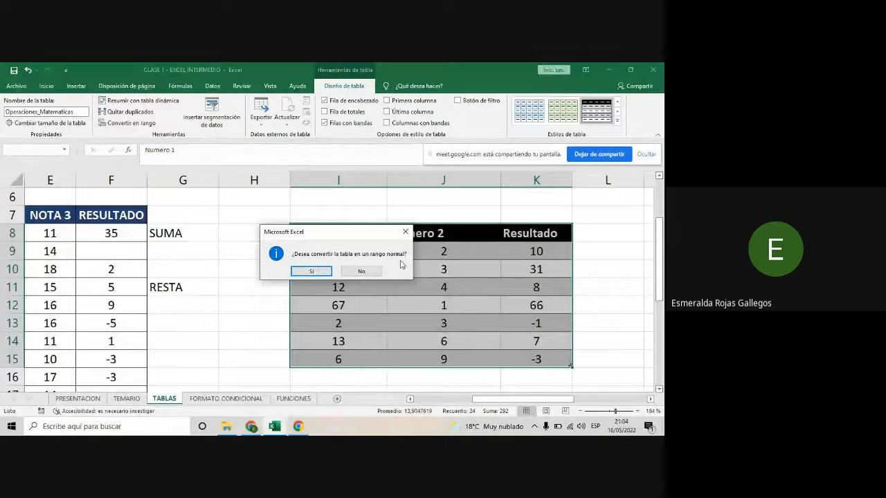
{"action": "left_click", "coordinate": [313, 272]}
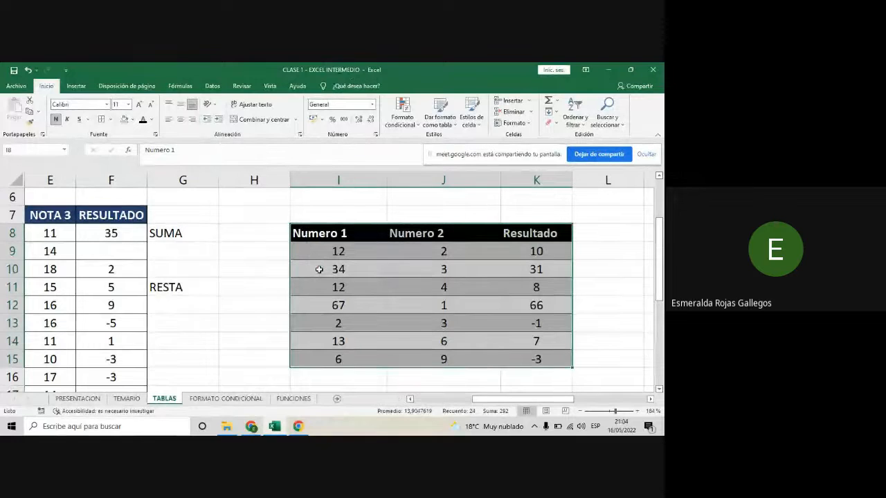
- Examine the converted range's cells, comparing the cell-reference formulas in Resultado with the plain values in Numero 1 and Numero 2
{"action": "left_click", "coordinate": [400, 268]}
{"action": "left_click", "coordinate": [538, 271]}
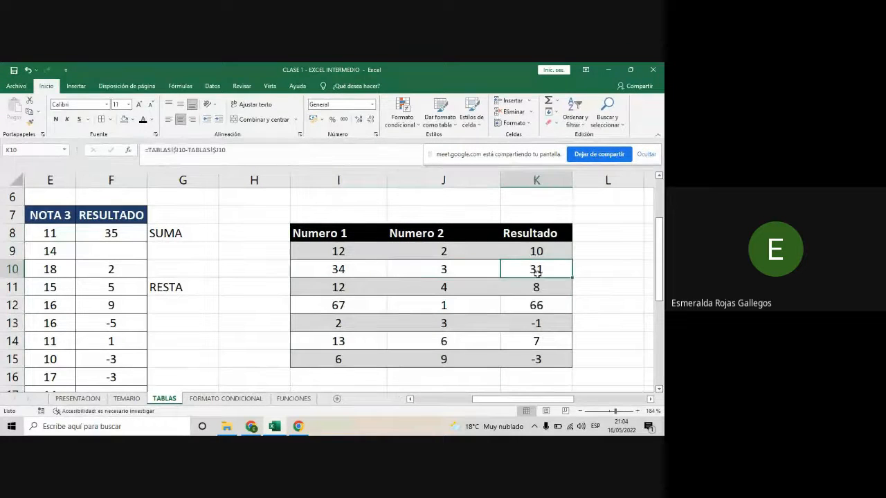
{"action": "left_click", "coordinate": [531, 343]}
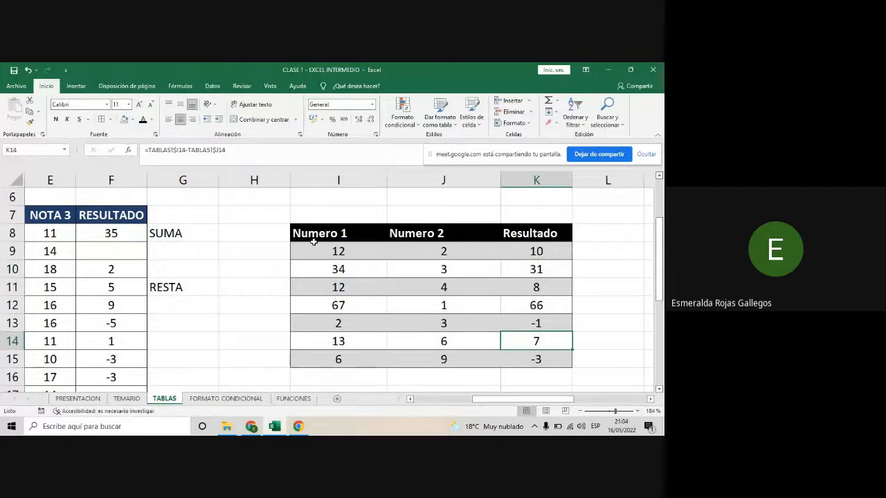
{"action": "left_click", "coordinate": [551, 356]}
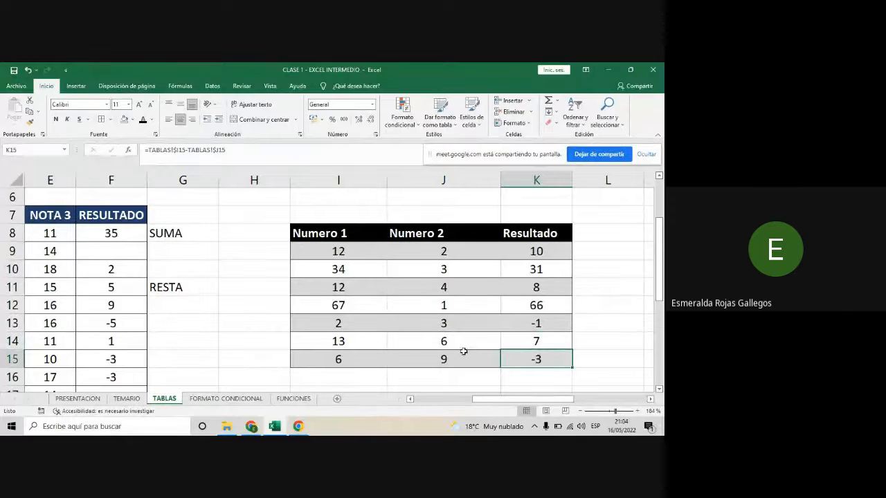
{"action": "left_click", "coordinate": [444, 357]}
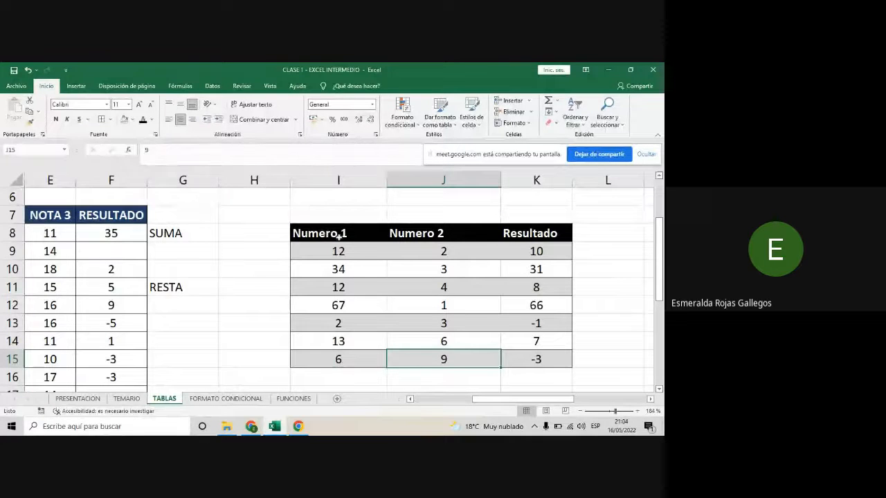
{"action": "left_click", "coordinate": [358, 255]}
{"action": "left_click", "coordinate": [454, 275]}
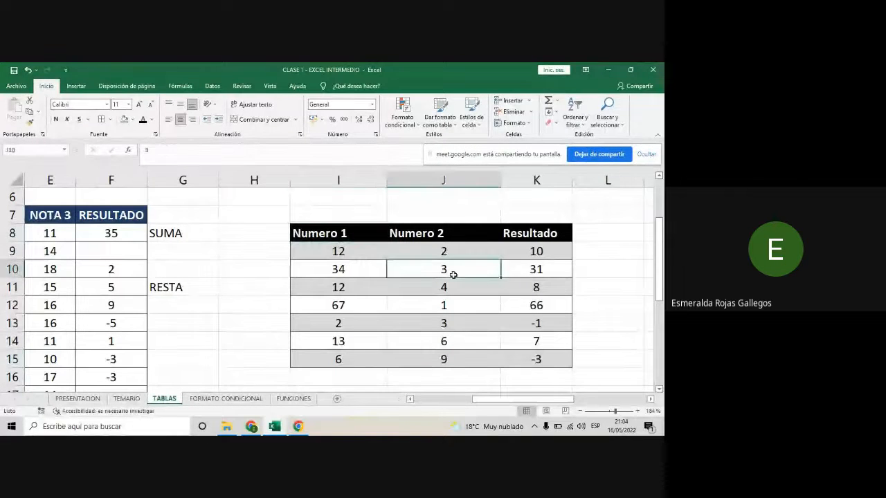
{"action": "left_click", "coordinate": [522, 268]}
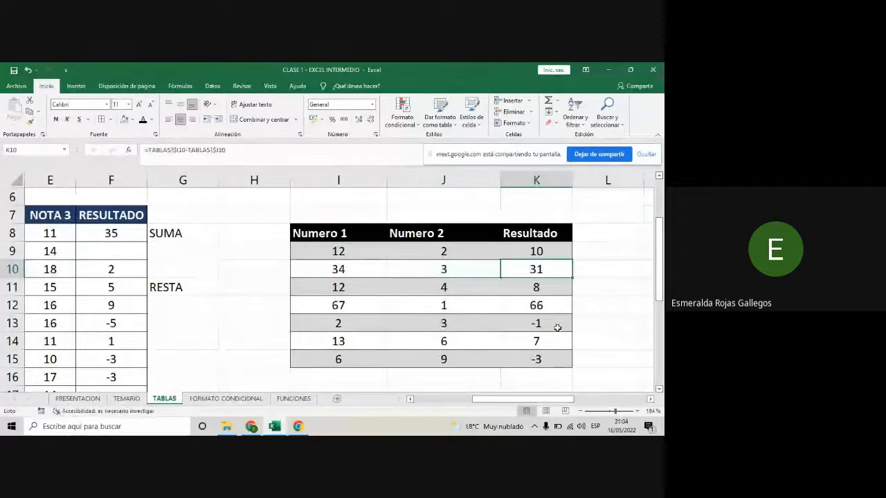
{"action": "left_click", "coordinate": [602, 327]}
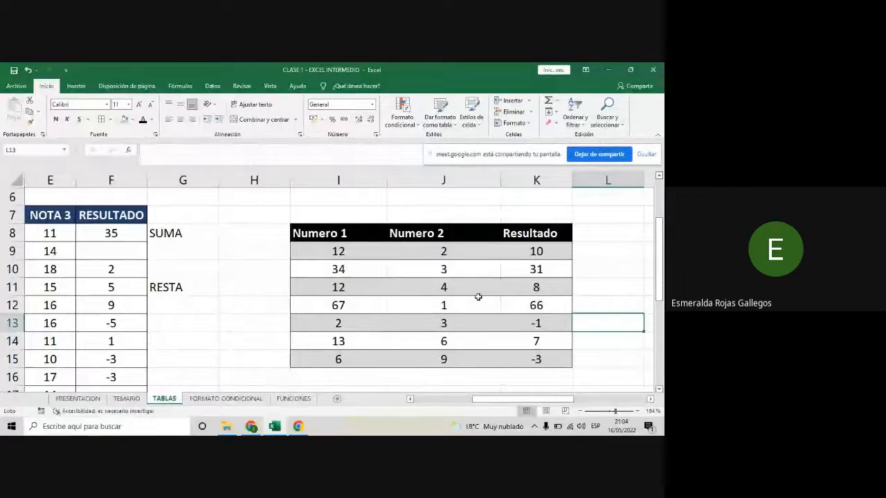
{"action": "left_click", "coordinate": [437, 286]}
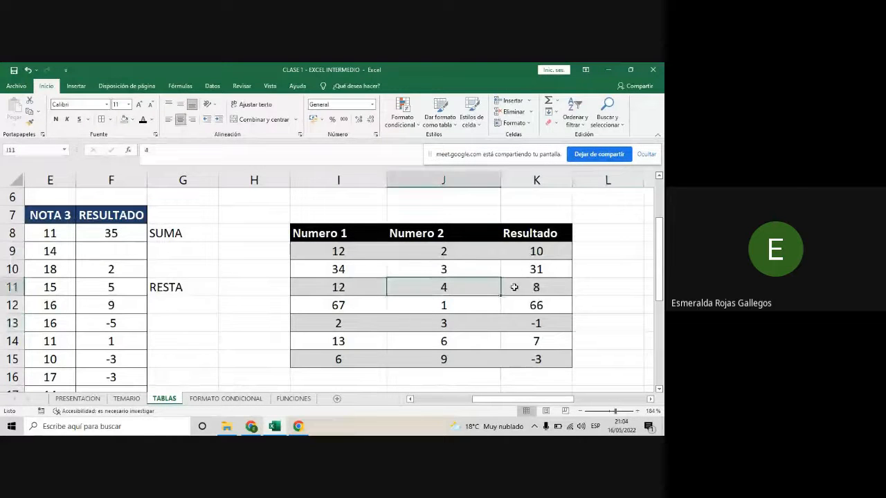
{"action": "left_click", "coordinate": [514, 286]}
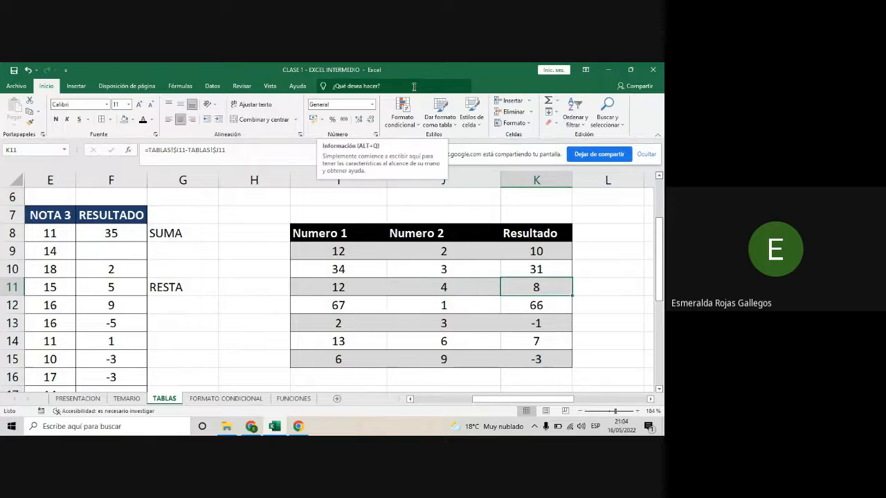
- Inspect the green table's VALOR 2 cells J21 and J20 to compare a real table with the converted range
{"action": "scroll", "coordinate": [438, 260], "scroll_direction": "down", "scroll_amount": 2}
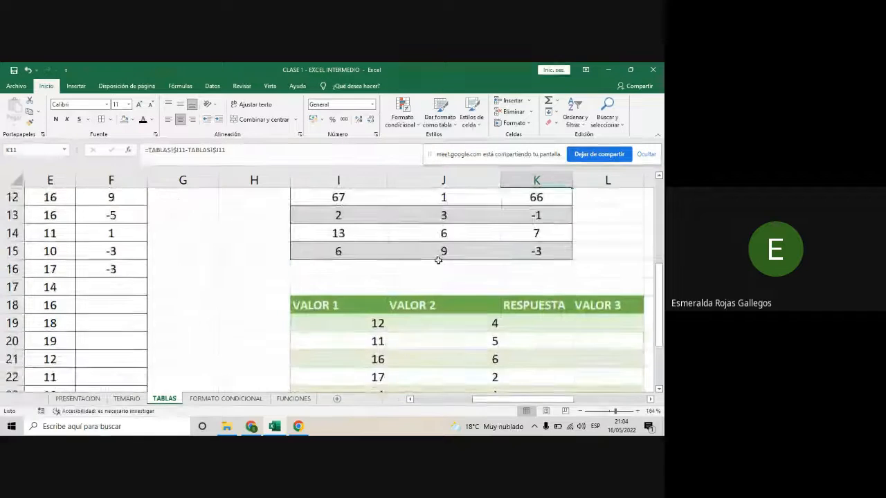
{"action": "scroll", "coordinate": [438, 260], "scroll_direction": "down", "scroll_amount": 1}
{"action": "left_click", "coordinate": [399, 300]}
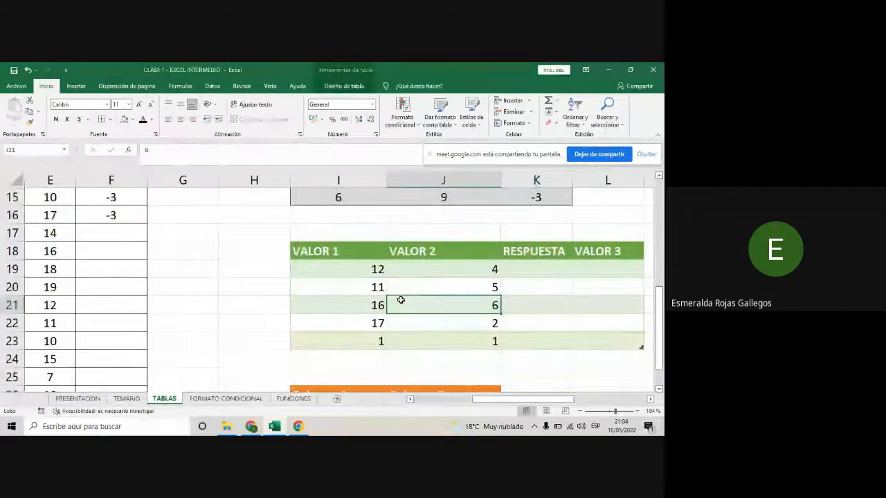
{"action": "left_click", "coordinate": [468, 288]}
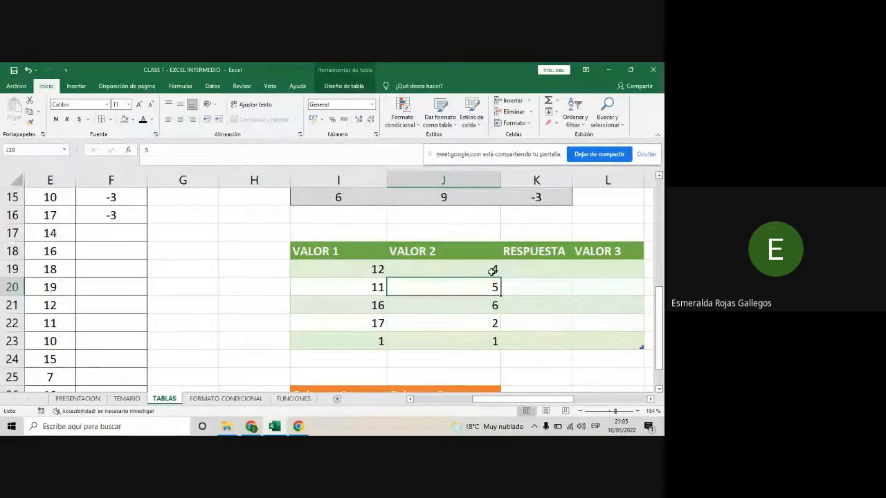
- Examine cells J11, K11 and I11 of the converted Numero 1, Numero 2 and Resultado range
{"action": "scroll", "coordinate": [491, 269], "scroll_direction": "up", "scroll_amount": 2}
{"action": "left_click", "coordinate": [454, 229]}
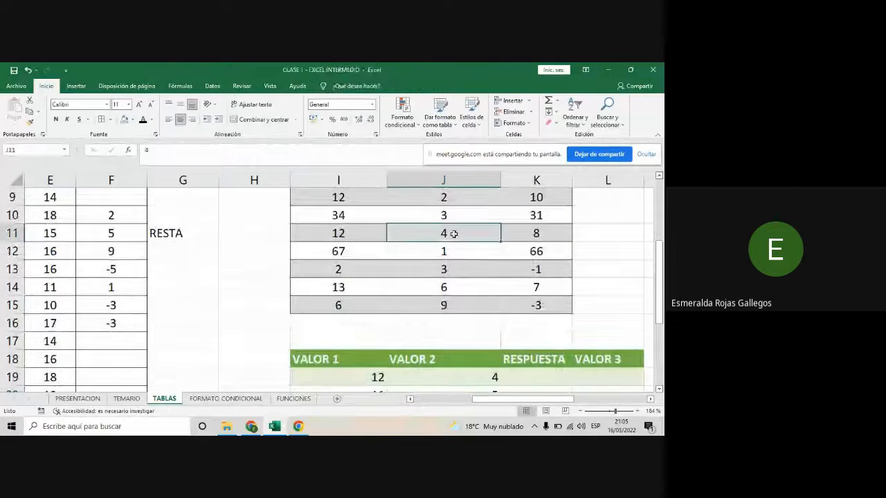
{"action": "scroll", "coordinate": [374, 229], "scroll_direction": "up", "scroll_amount": 1}
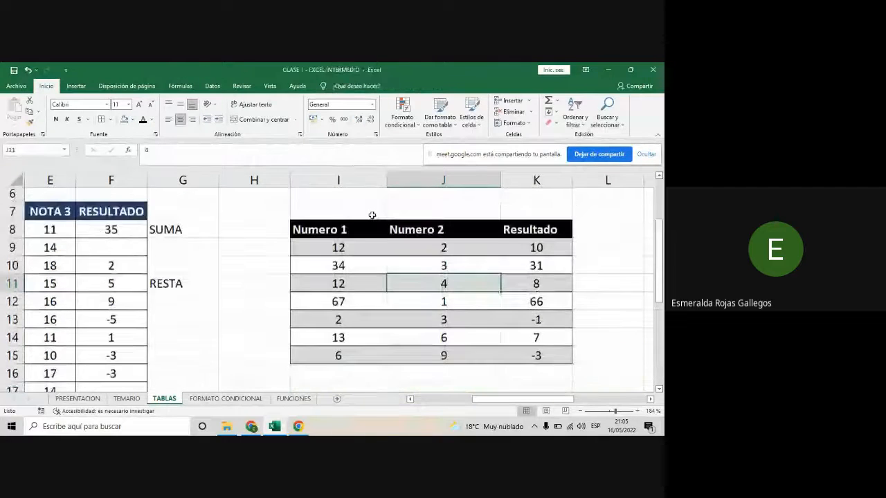
{"action": "left_click", "coordinate": [547, 290]}
{"action": "left_click", "coordinate": [382, 292]}
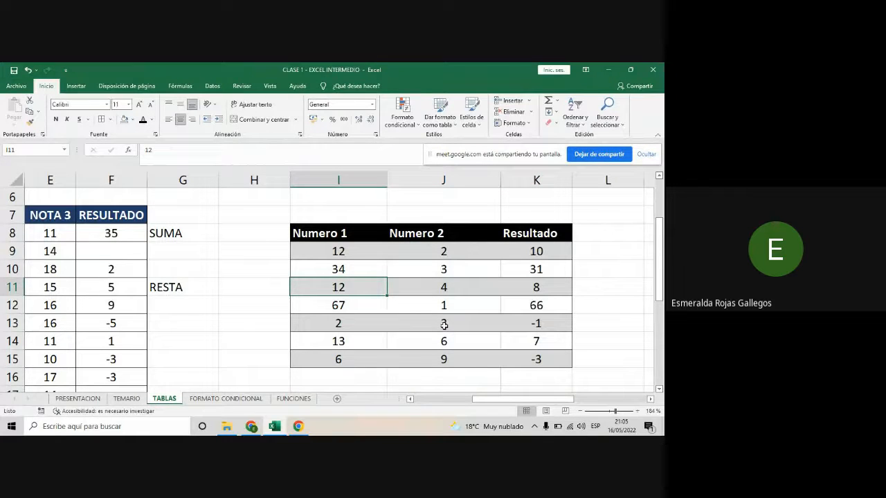
- Switch to the Google Meet window to read the call messages, then return to the Excel workbook
{"action": "mouse_move", "coordinate": [251, 428]}
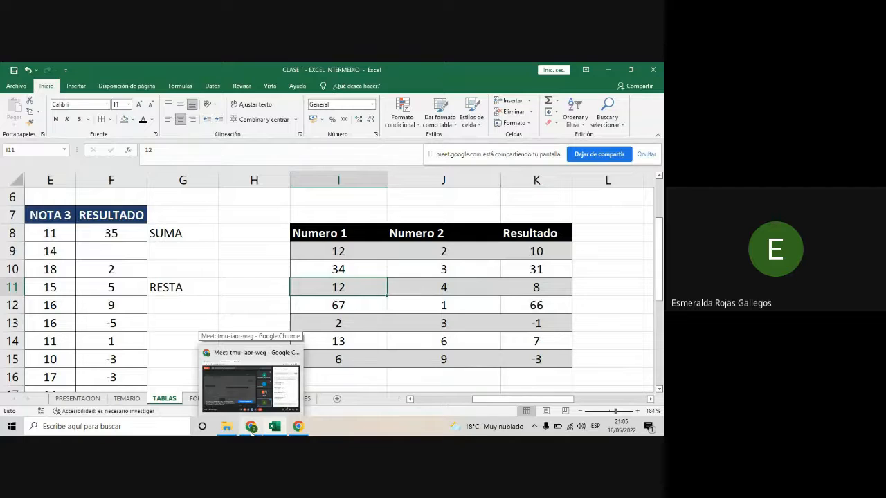
{"action": "left_click", "coordinate": [252, 427]}
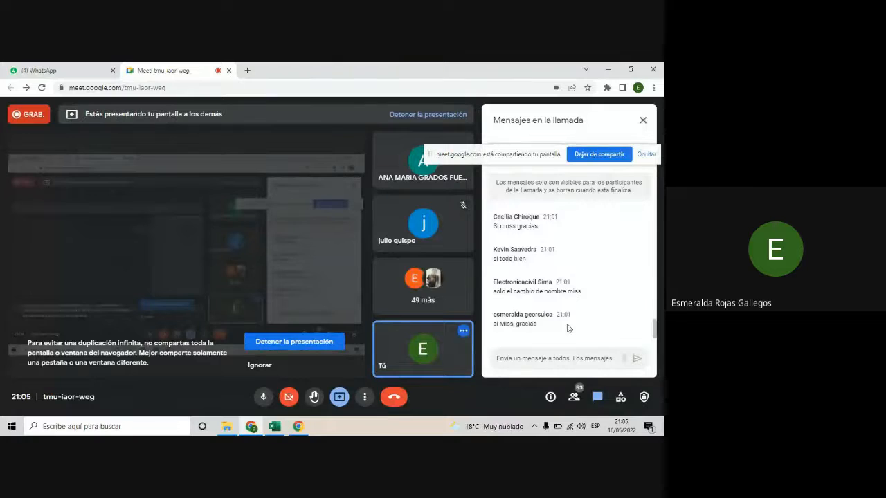
{"action": "mouse_move", "coordinate": [274, 426]}
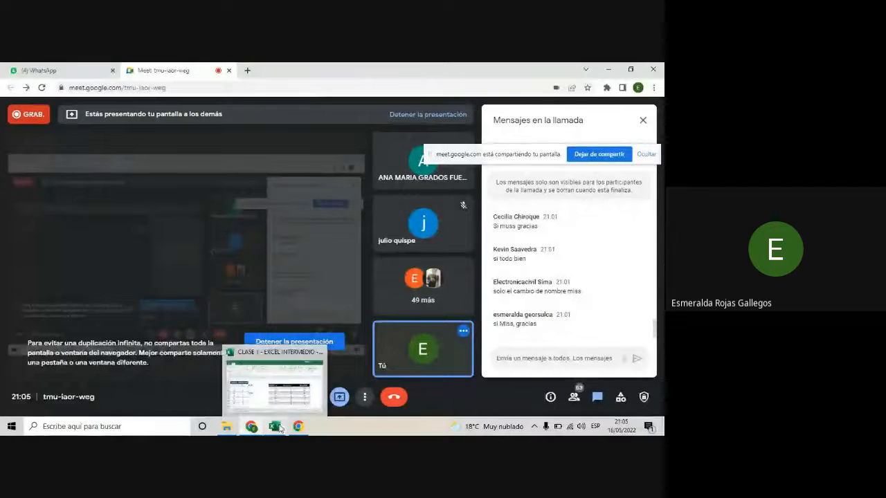
{"action": "left_click", "coordinate": [280, 398]}
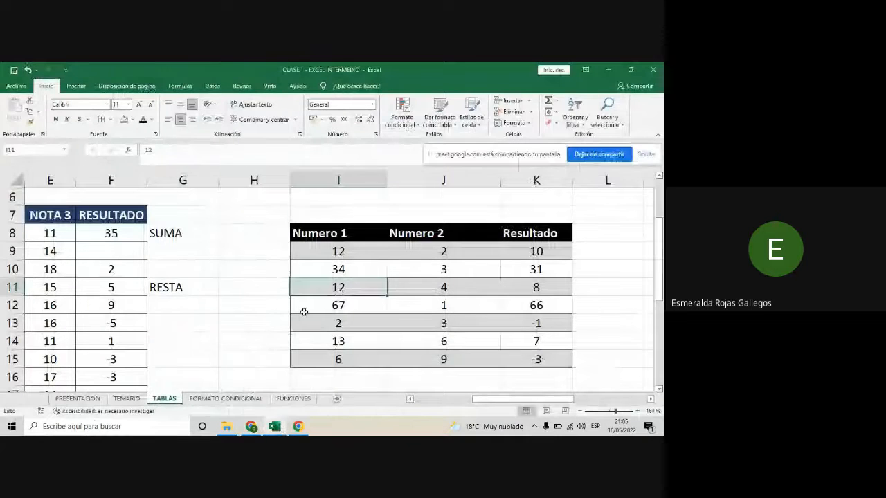
- Rename the green VALOR 1 / VALOR 2 table as TABLA_RESPUESTA
{"action": "scroll", "coordinate": [304, 312], "scroll_direction": "down", "scroll_amount": 2}
{"action": "scroll", "coordinate": [305, 308], "scroll_direction": "down", "scroll_amount": 1}
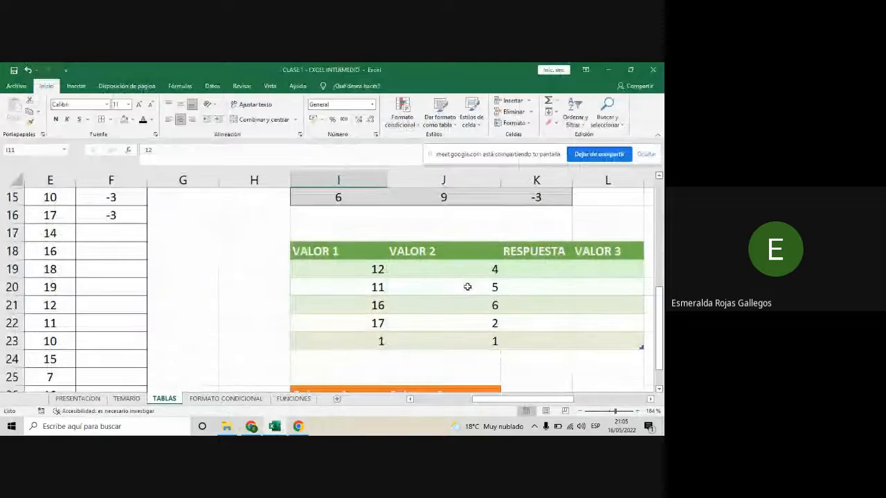
{"action": "left_click", "coordinate": [396, 308]}
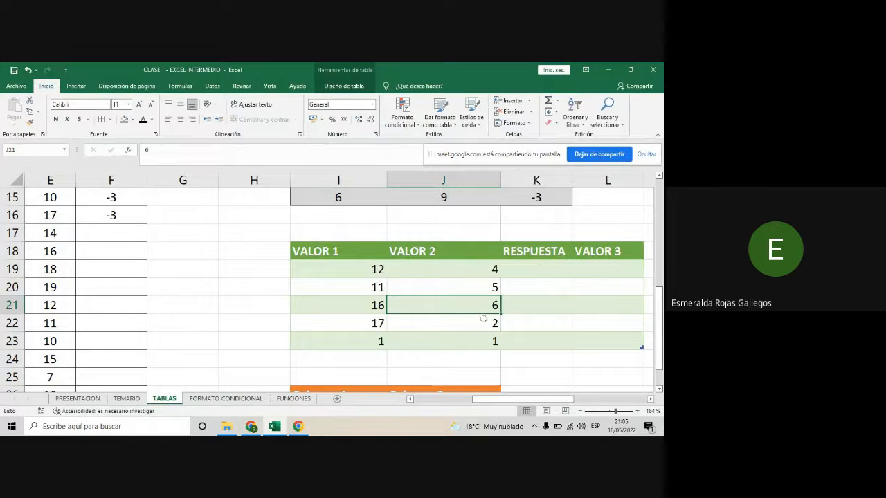
{"action": "left_click", "coordinate": [355, 88]}
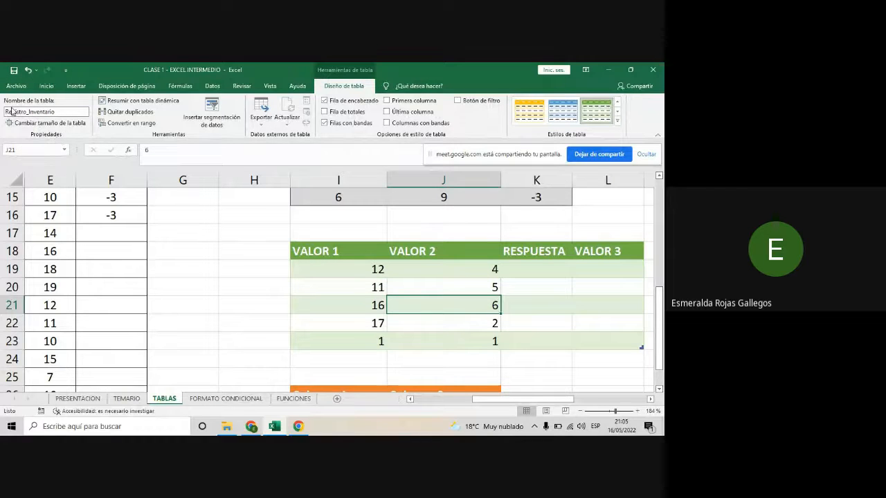
{"action": "double_click", "coordinate": [61, 111]}
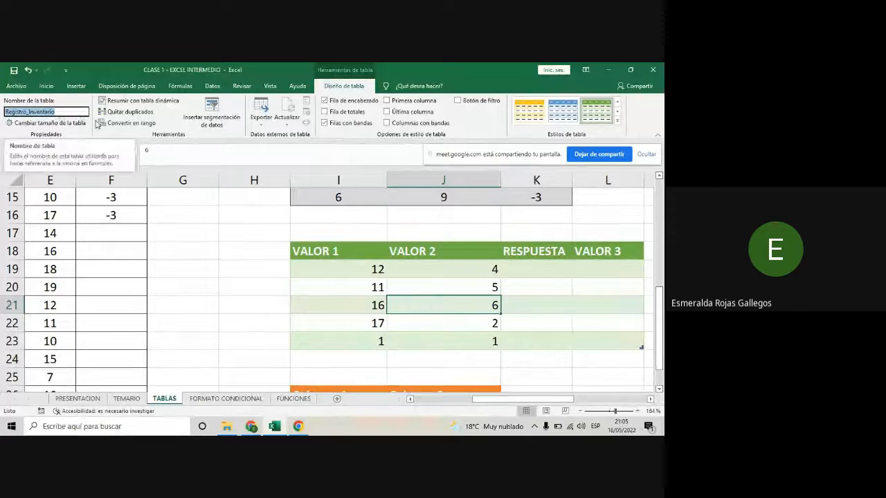
{"action": "key", "text": "BackSpace"}
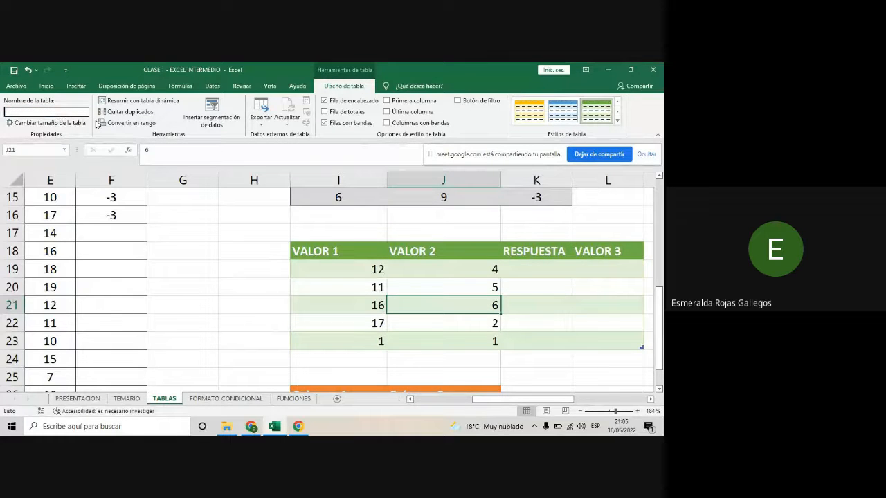
{"action": "type", "text": "TABLA_RESPUESTA"}
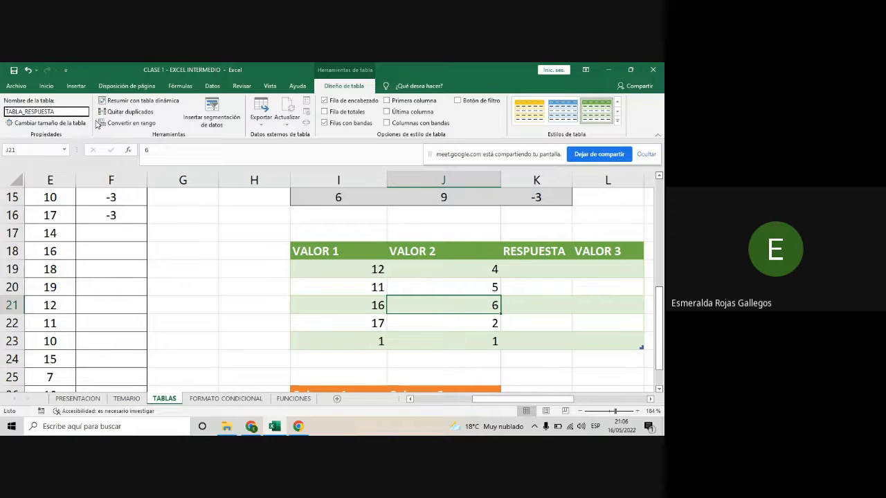
{"action": "key", "text": "Return"}
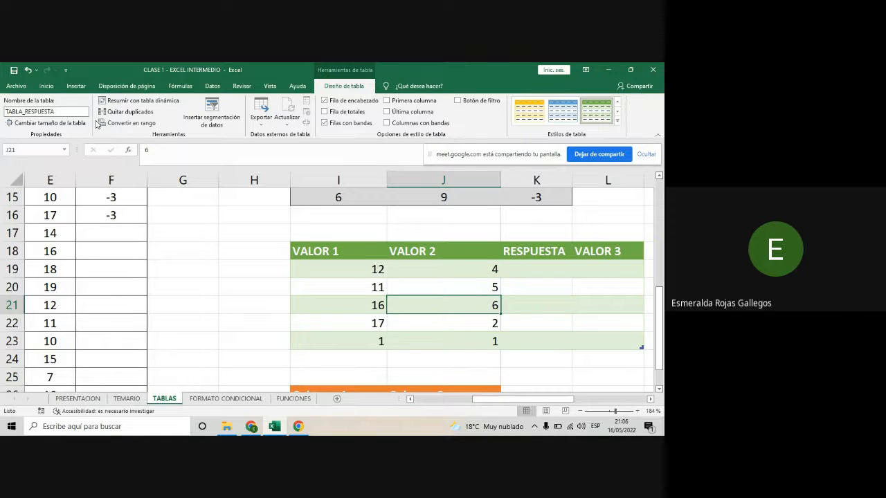
- Check the Google Meet chat for new student messages and switch back to Excel
{"action": "left_click", "coordinate": [257, 432]}
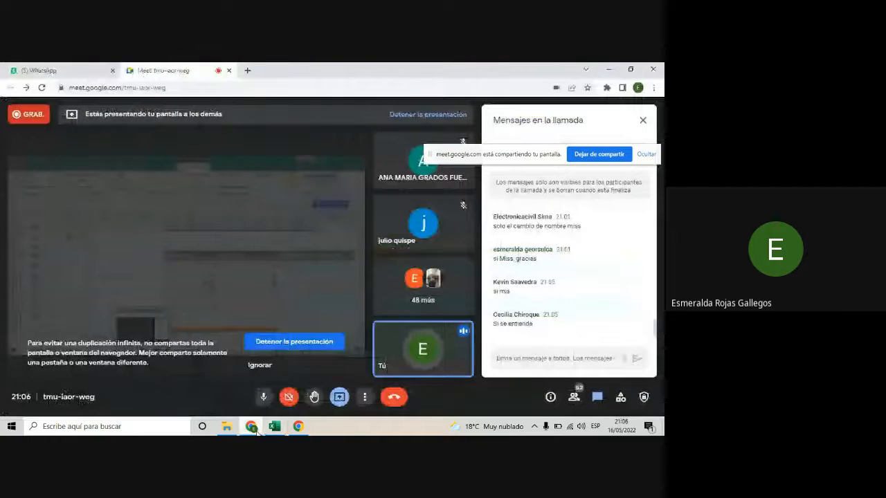
{"action": "mouse_move", "coordinate": [266, 431]}
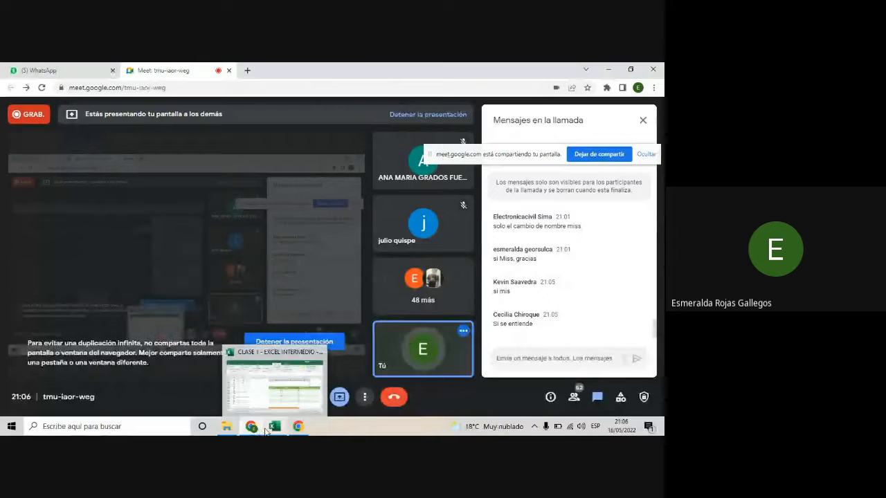
{"action": "left_click", "coordinate": [274, 427]}
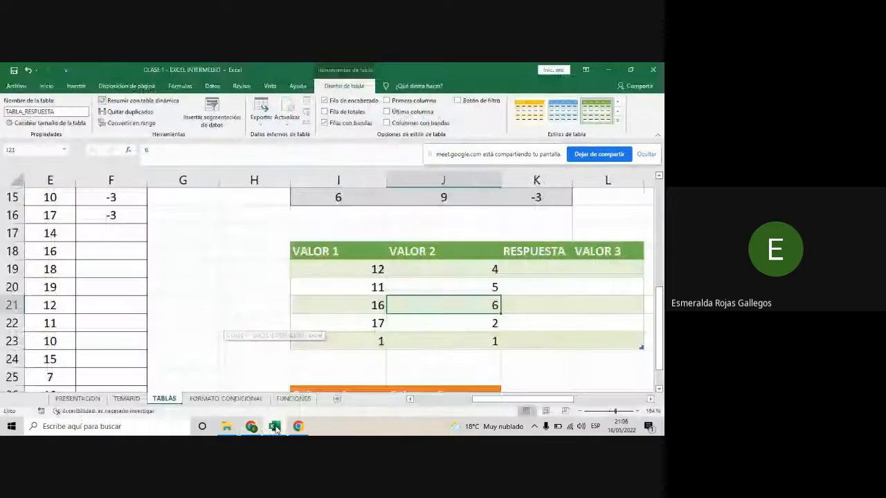
- Inspect cell J13 and the Numero 2 header of the converted range to contrast it with the green table
{"action": "scroll", "coordinate": [403, 305], "scroll_direction": "up", "scroll_amount": 2}
{"action": "left_click", "coordinate": [404, 269]}
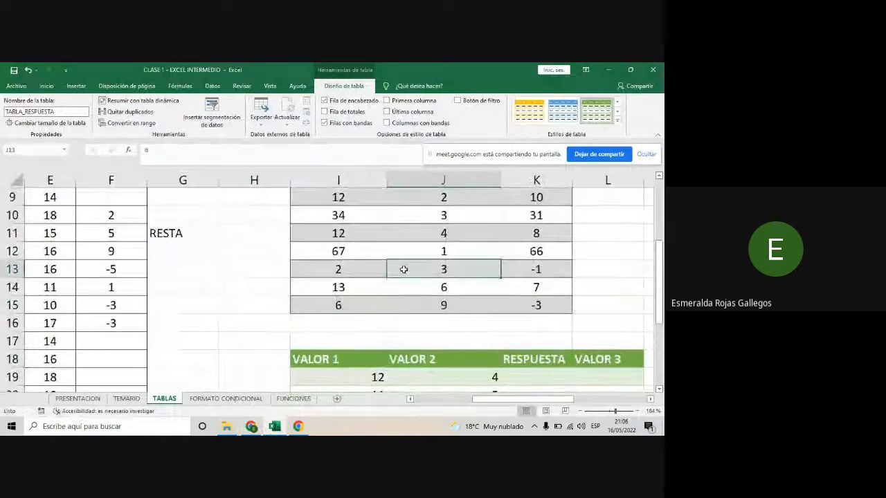
{"action": "scroll", "coordinate": [403, 274], "scroll_direction": "up", "scroll_amount": 2}
{"action": "left_click", "coordinate": [401, 287]}
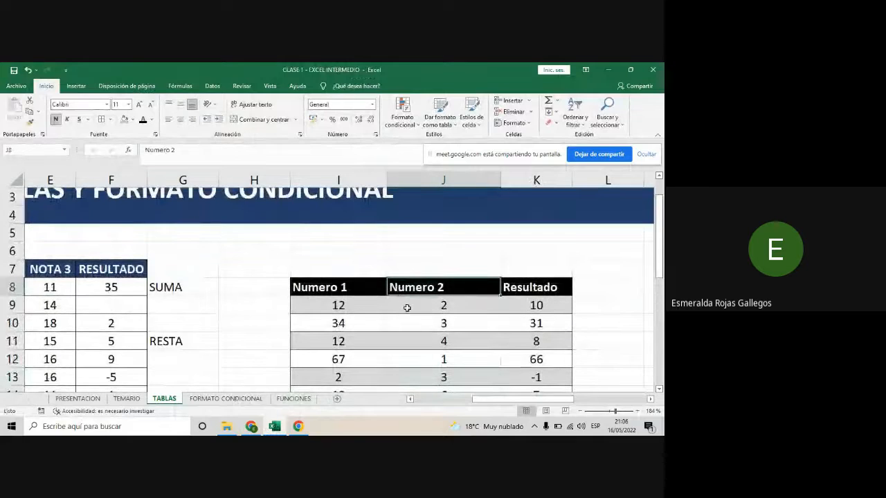
{"action": "scroll", "coordinate": [407, 307], "scroll_direction": "down", "scroll_amount": 1}
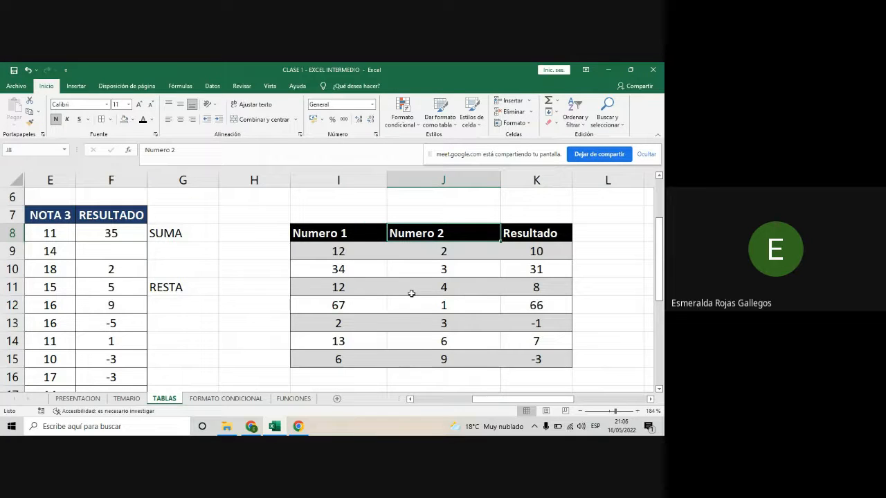
- Apply all borders to the converted range's data cells I9:K15 and remove their fill colour
{"action": "left_click_drag", "start_coordinate": [339, 251], "coordinate": [560, 362]}
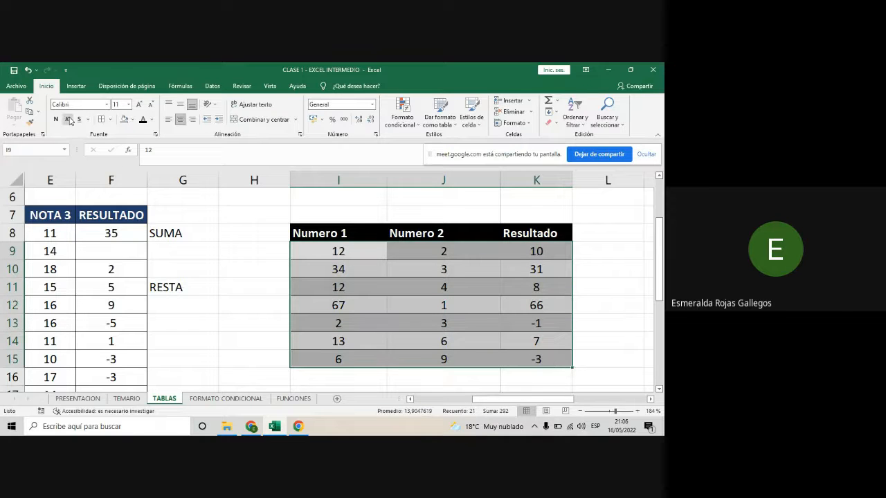
{"action": "left_click", "coordinate": [110, 120]}
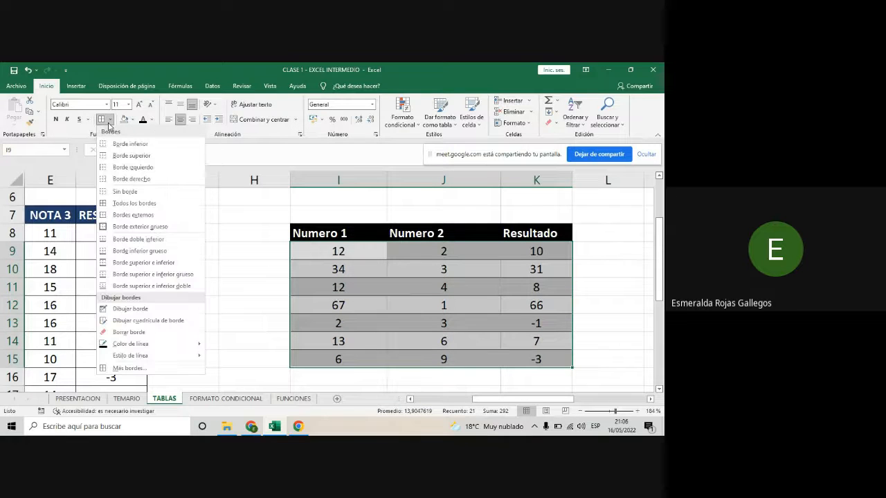
{"action": "left_click", "coordinate": [142, 203]}
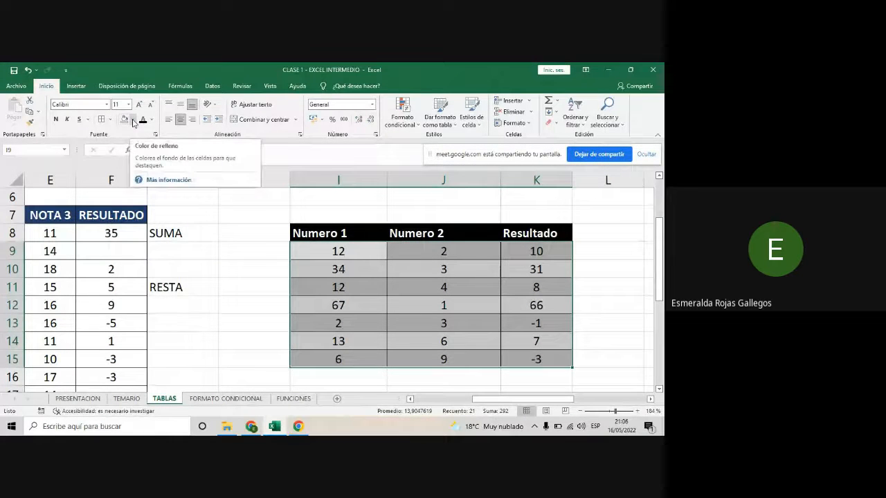
{"action": "left_click", "coordinate": [133, 121]}
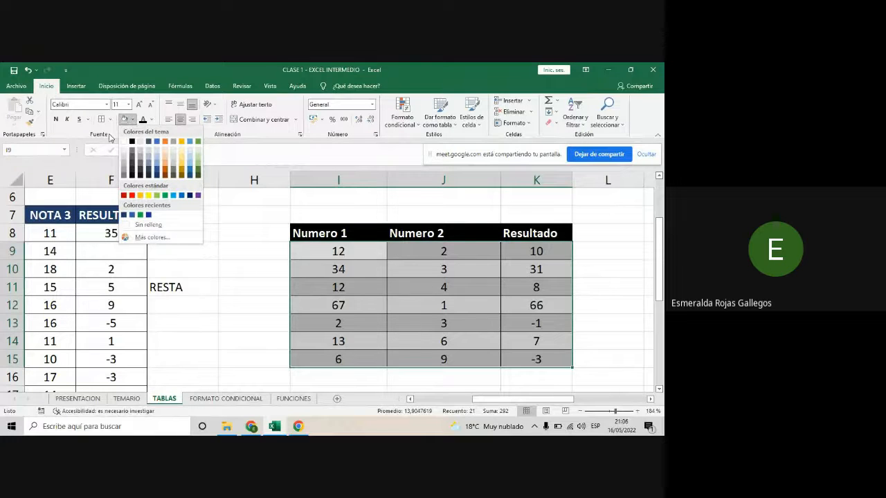
{"action": "left_click", "coordinate": [148, 225]}
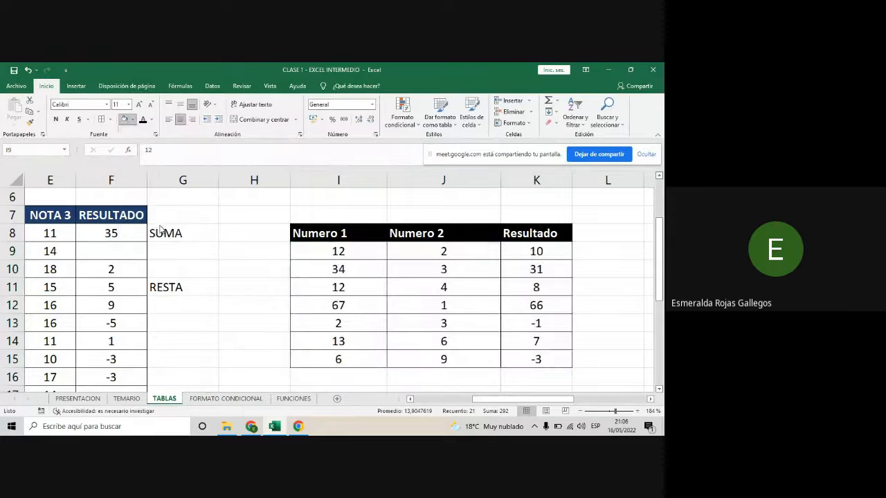
{"action": "left_click", "coordinate": [606, 253]}
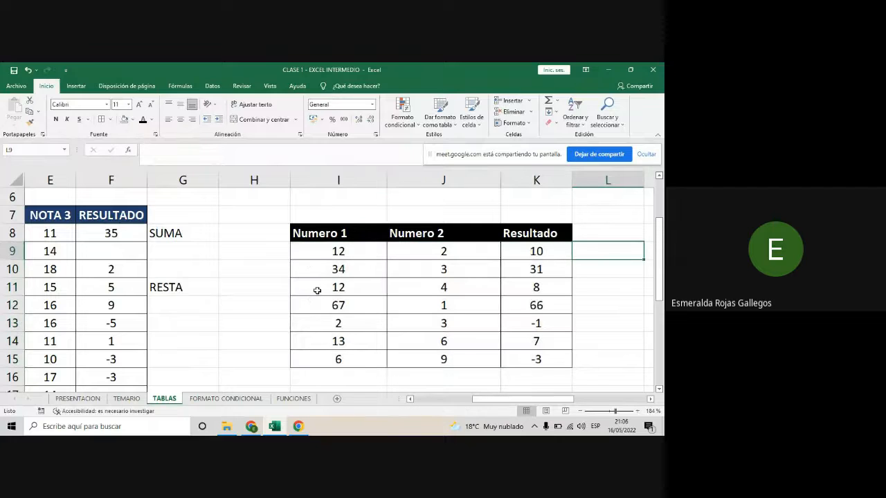
{"action": "left_click", "coordinate": [555, 360]}
{"action": "left_click", "coordinate": [619, 338]}
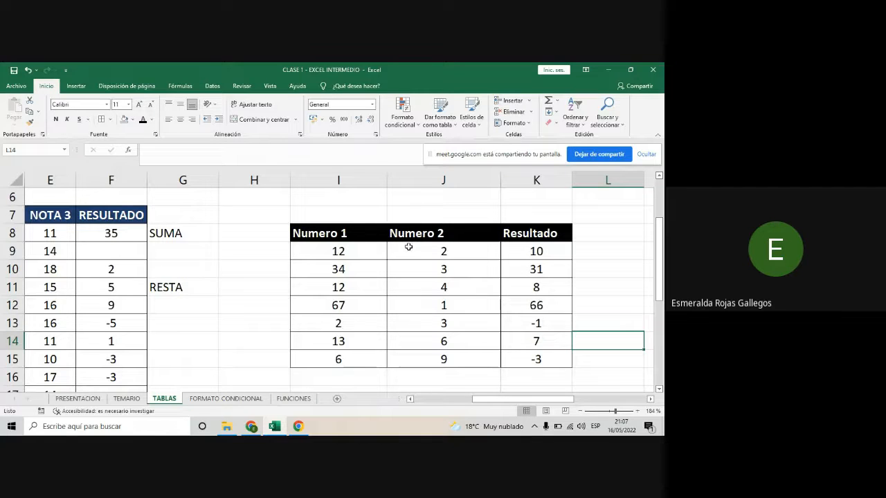
- Review the students' replies in the Google Meet chat and go back to the Excel workbook
{"action": "left_click", "coordinate": [247, 433]}
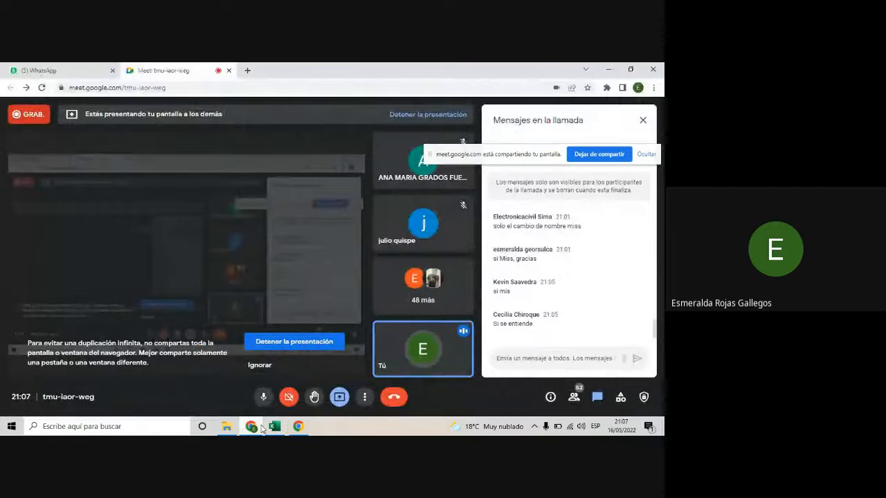
{"action": "left_click", "coordinate": [277, 427]}
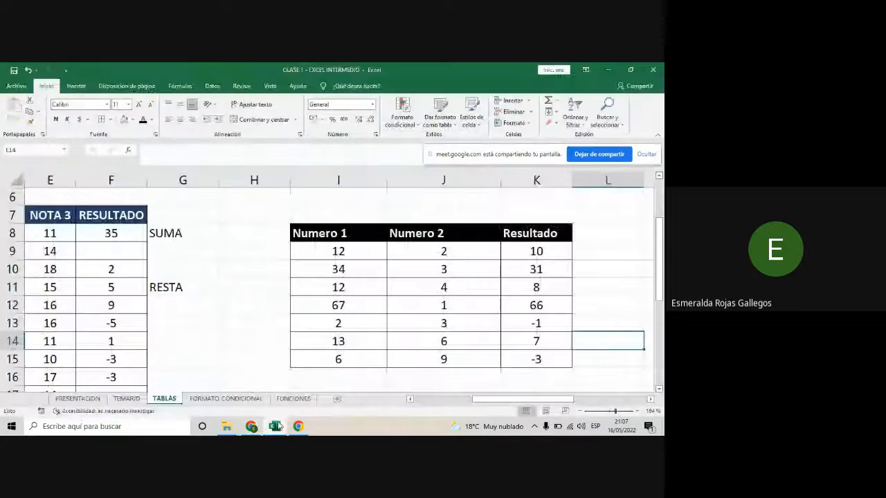
- Preview the light, medium and dark table styles on the green VALOR table from cell I21, without applying any
{"action": "scroll", "coordinate": [563, 279], "scroll_direction": "down", "scroll_amount": 3}
{"action": "left_click", "coordinate": [336, 307]}
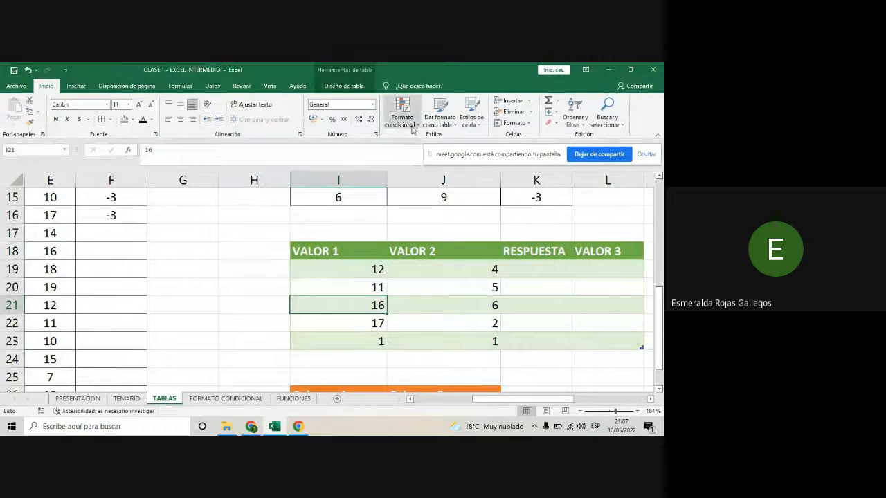
{"action": "left_click", "coordinate": [455, 128]}
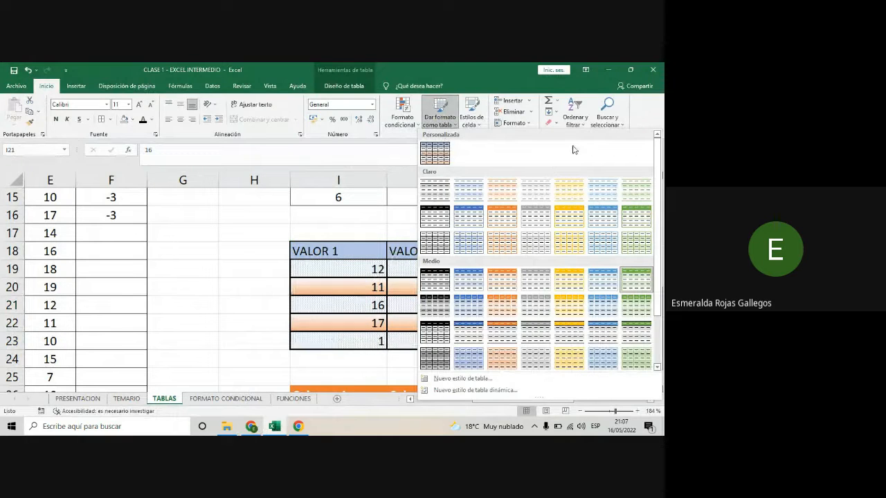
{"action": "left_click", "coordinate": [212, 261]}
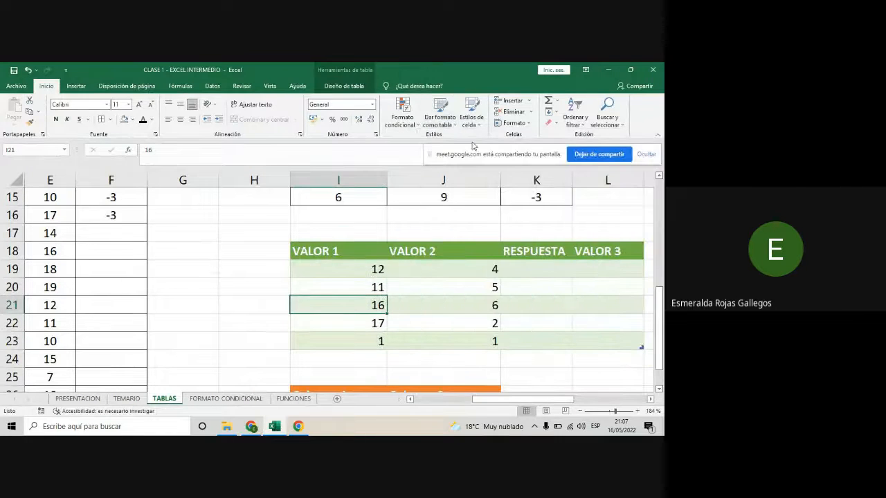
{"action": "left_click", "coordinate": [454, 128]}
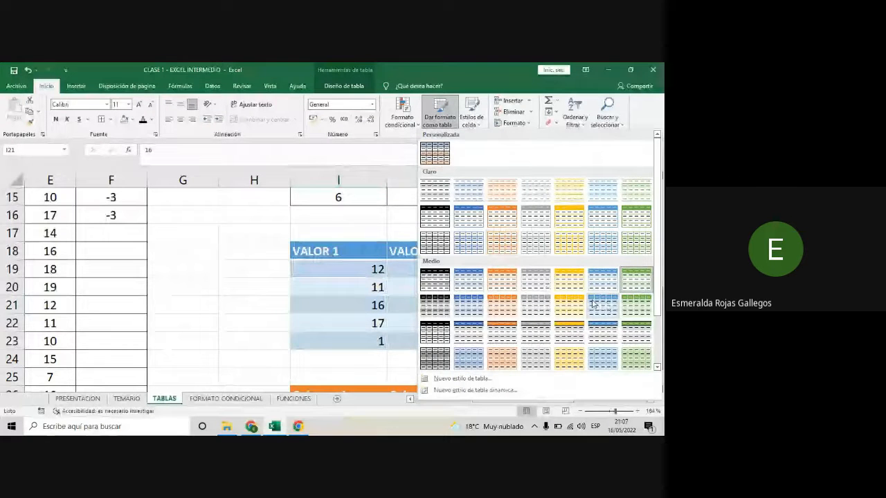
{"action": "scroll", "coordinate": [593, 303], "scroll_direction": "down", "scroll_amount": 2}
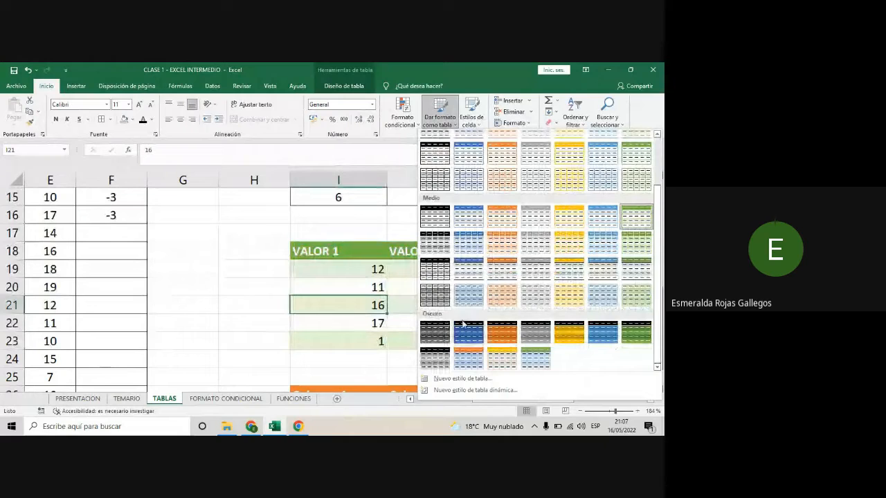
{"action": "scroll", "coordinate": [453, 294], "scroll_direction": "up", "scroll_amount": 3}
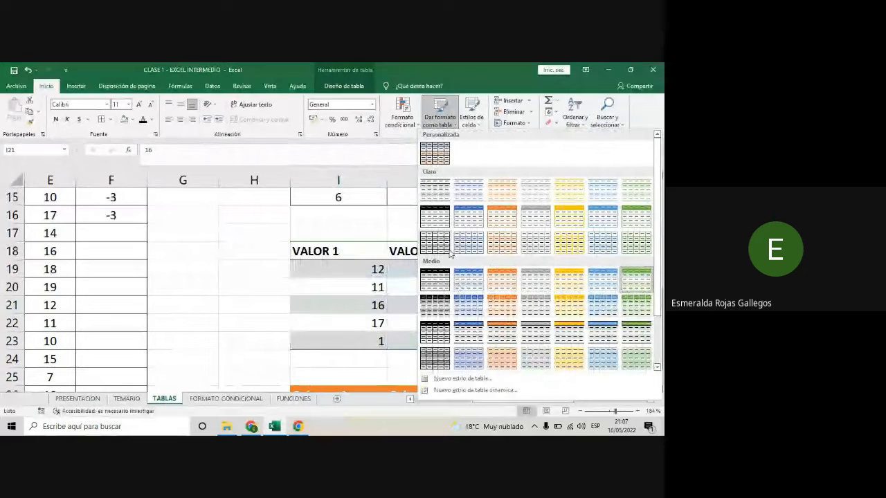
{"action": "scroll", "coordinate": [439, 270], "scroll_direction": "down", "scroll_amount": 2}
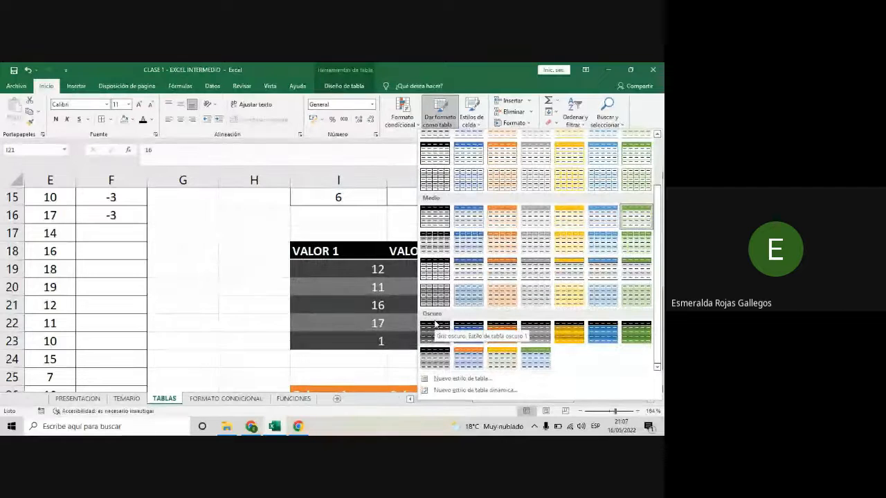
{"action": "left_click", "coordinate": [238, 246]}
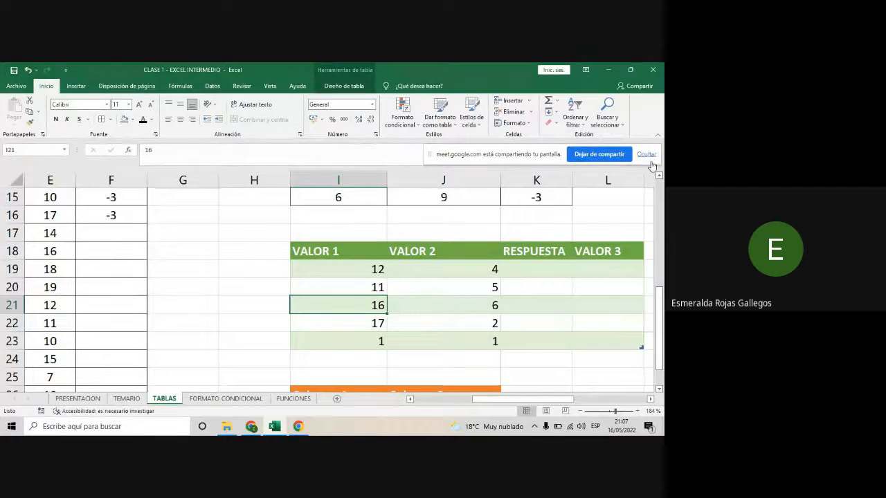
- Compare the Personalizada, Claro, Medio and Oscuro categories of the table style gallery for the green table
{"action": "left_click", "coordinate": [446, 125]}
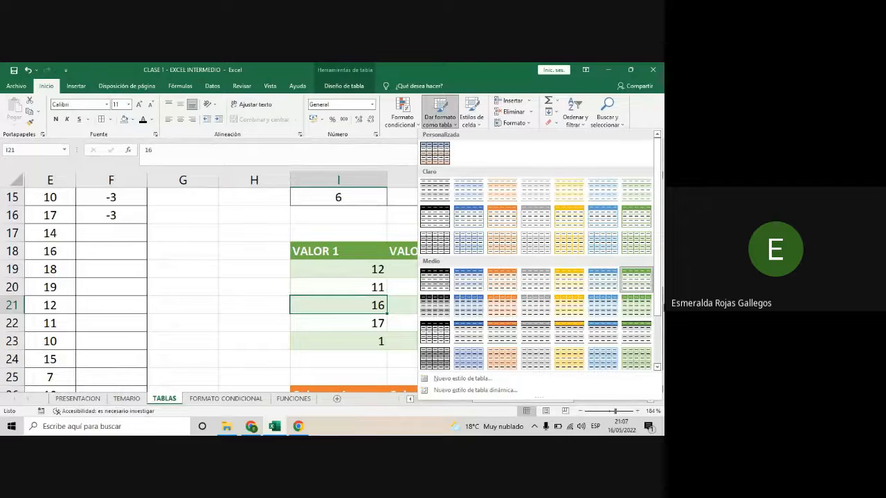
{"action": "scroll", "coordinate": [612, 238], "scroll_direction": "down", "scroll_amount": 2}
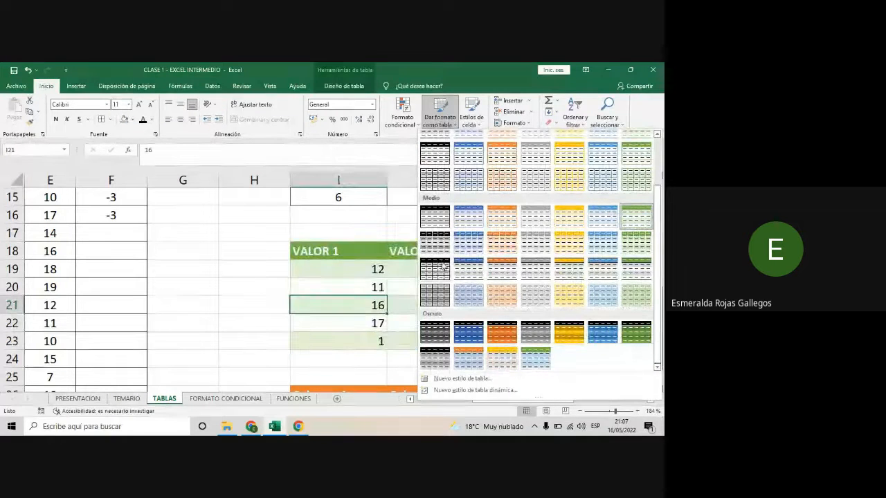
{"action": "scroll", "coordinate": [655, 236], "scroll_direction": "up", "scroll_amount": 5}
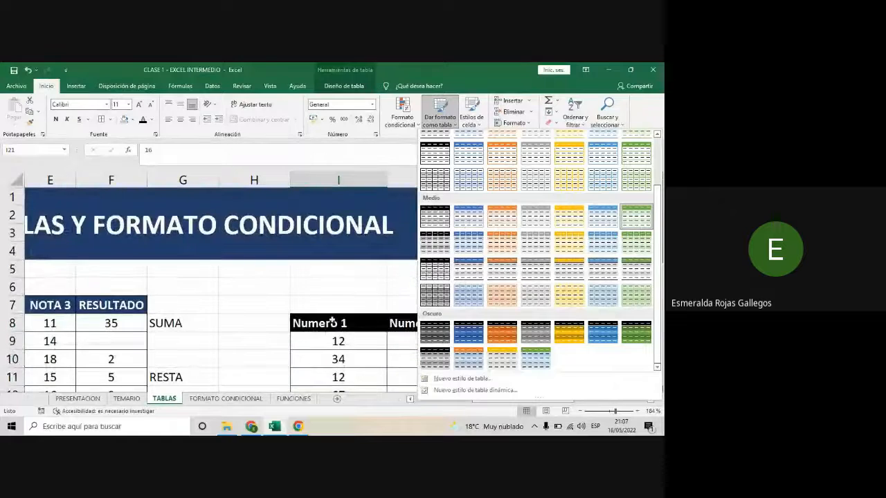
{"action": "scroll", "coordinate": [654, 235], "scroll_direction": "down", "scroll_amount": 3}
{"action": "scroll", "coordinate": [659, 313], "scroll_direction": "up", "scroll_amount": 2}
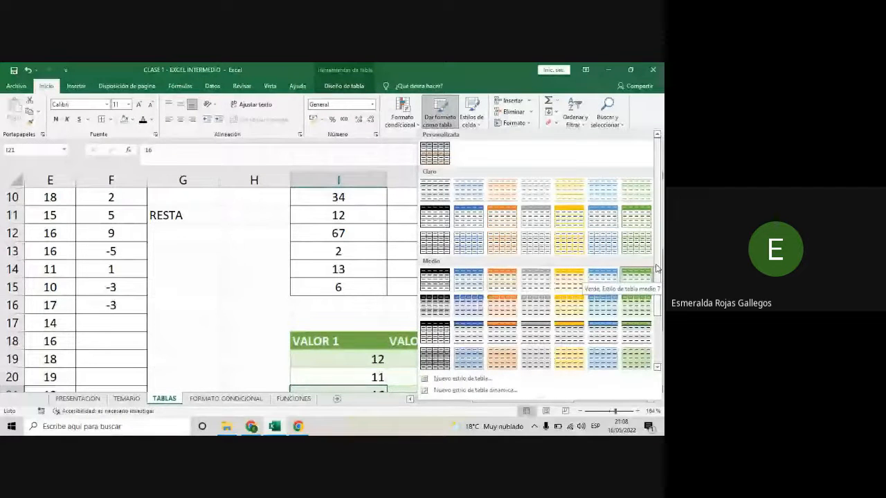
{"action": "scroll", "coordinate": [605, 290], "scroll_direction": "down", "scroll_amount": 1}
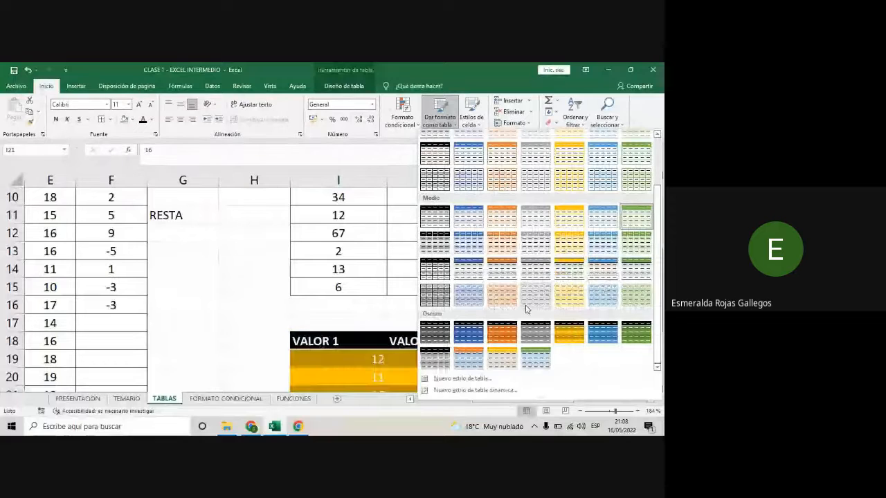
{"action": "scroll", "coordinate": [526, 302], "scroll_direction": "up", "scroll_amount": 3}
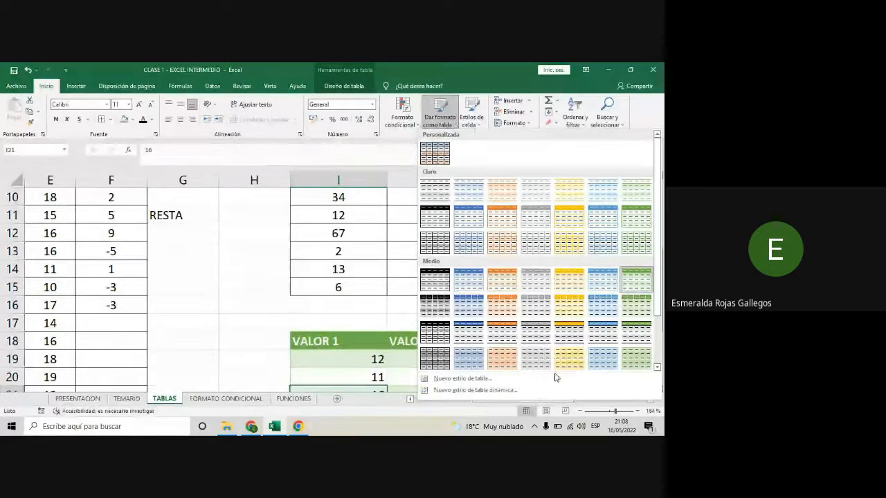
{"action": "scroll", "coordinate": [584, 305], "scroll_direction": "down", "scroll_amount": 2}
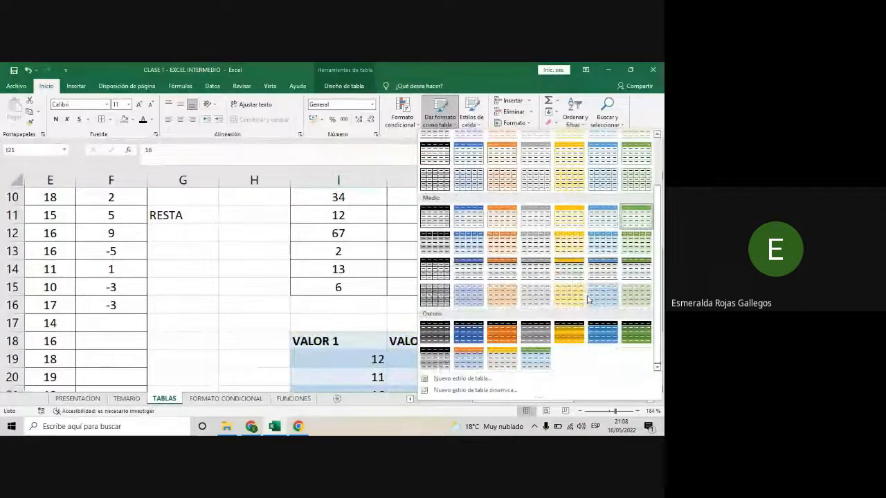
{"action": "scroll", "coordinate": [588, 299], "scroll_direction": "up", "scroll_amount": 2}
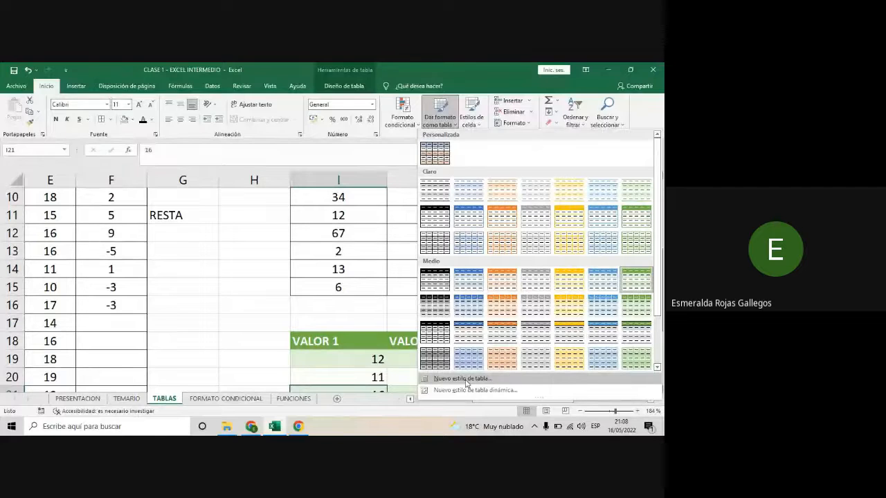
- Start a new table style and review the list of table elements it can format
{"action": "left_click", "coordinate": [463, 379]}
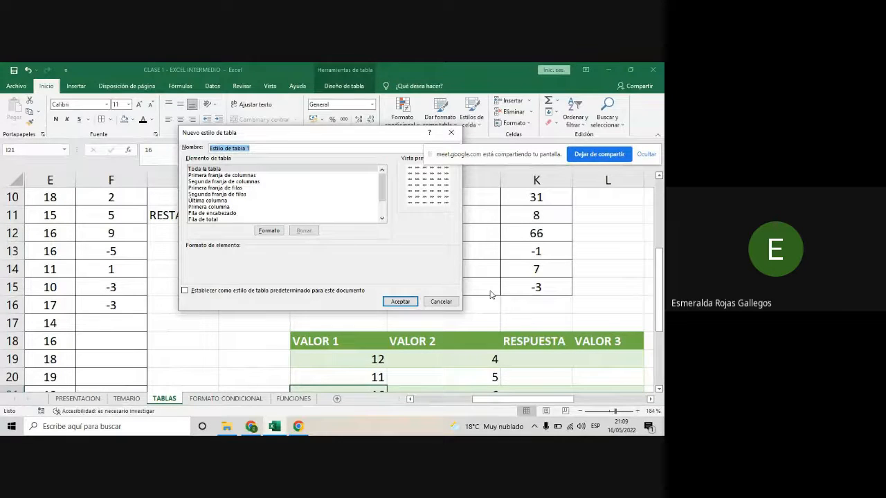
{"action": "left_click_drag", "start_coordinate": [328, 141], "coordinate": [288, 160]}
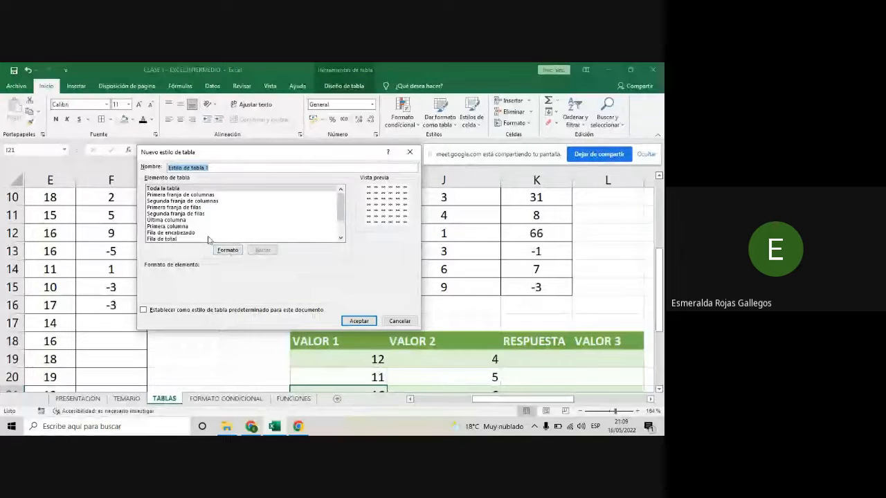
{"action": "scroll", "coordinate": [197, 227], "scroll_direction": "down", "scroll_amount": 2}
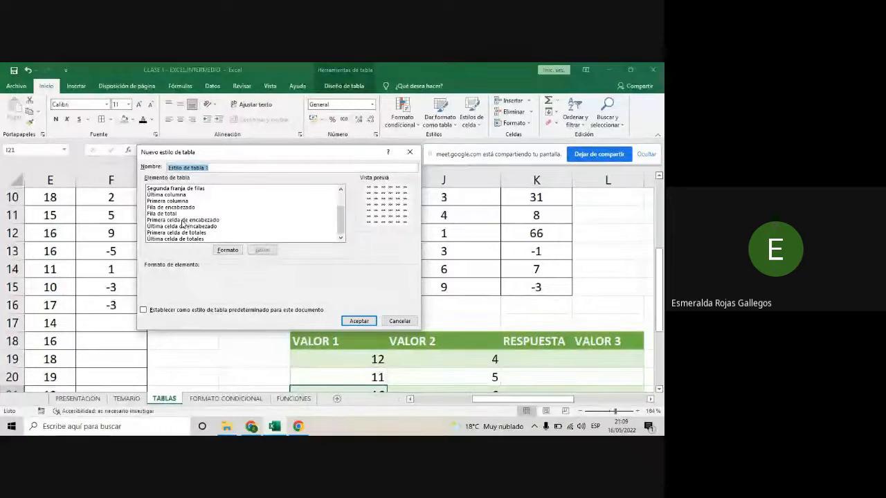
{"action": "scroll", "coordinate": [200, 221], "scroll_direction": "up", "scroll_amount": 2}
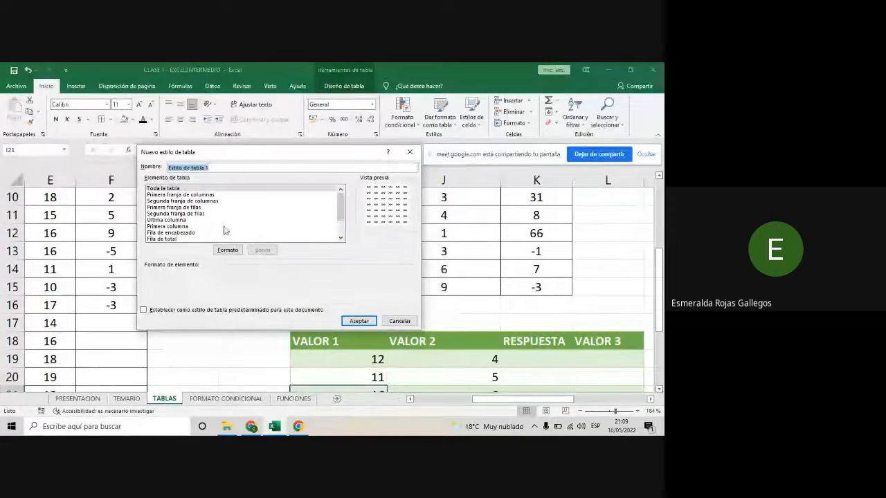
{"action": "scroll", "coordinate": [201, 225], "scroll_direction": "down", "scroll_amount": 2}
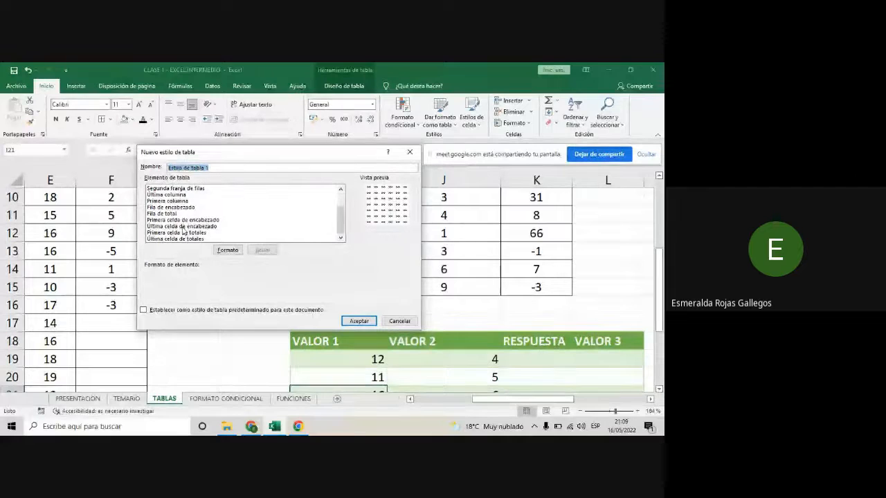
- Name the new style Estilo de tabla EXCEL and select Fila de encabezado as the element to format
{"action": "left_click", "coordinate": [167, 208]}
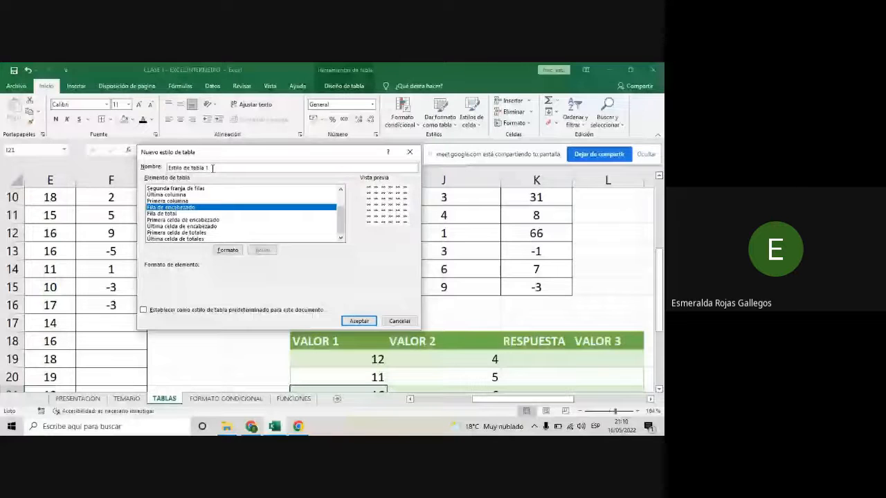
{"action": "left_click", "coordinate": [212, 168]}
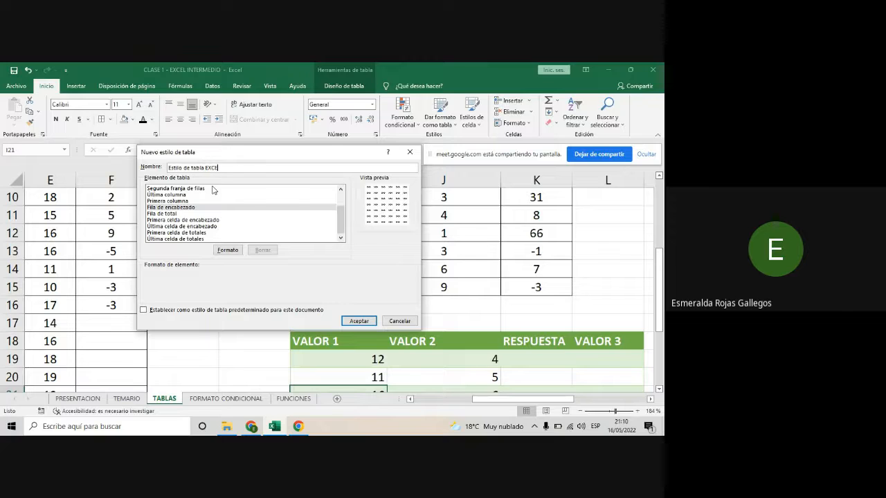
{"action": "type", "text": "L"}
{"action": "left_click_drag", "start_coordinate": [220, 168], "coordinate": [205, 166]}
{"action": "left_click", "coordinate": [177, 208]}
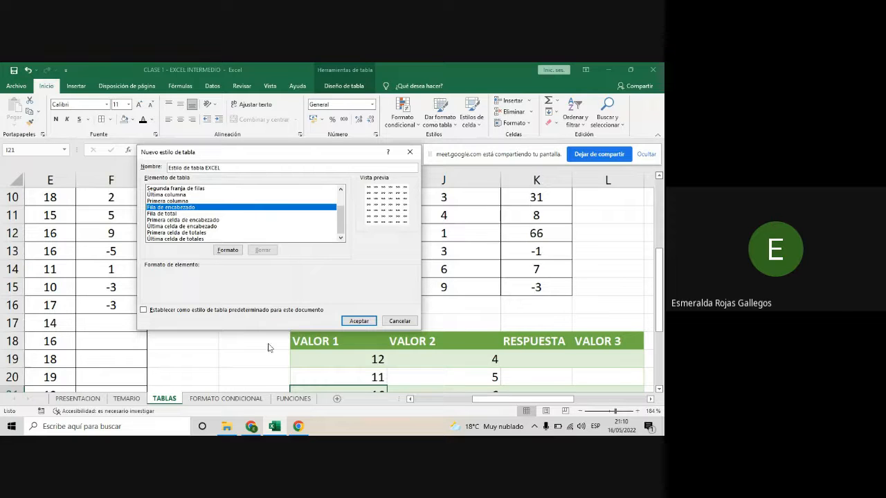
- Check the Google Meet chat twice for the students' replies and return to the Excel workbook
{"action": "mouse_move", "coordinate": [260, 426]}
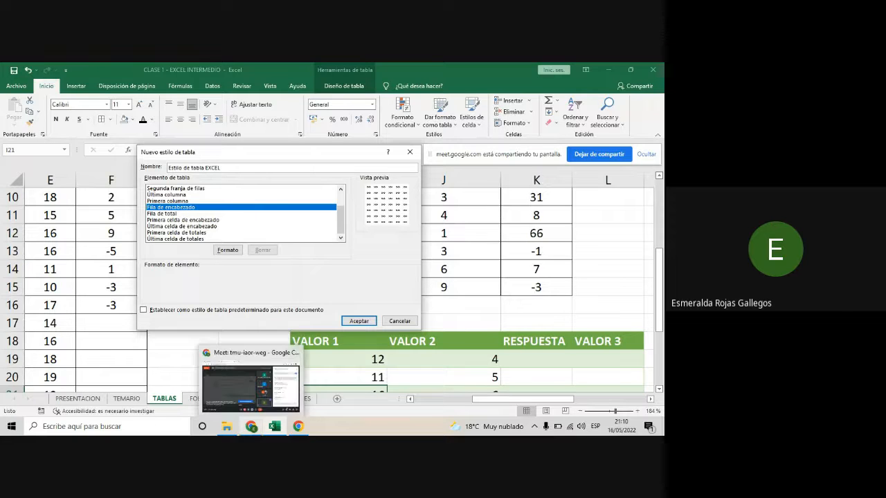
{"action": "left_click", "coordinate": [252, 427]}
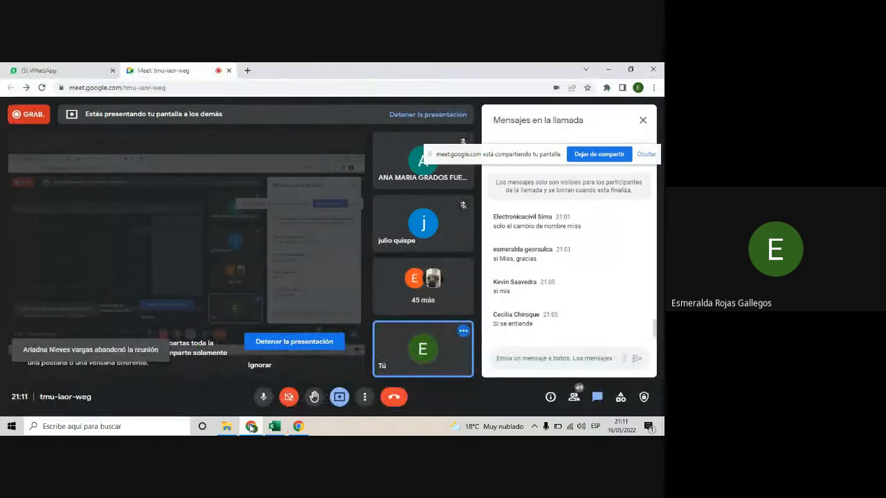
{"action": "mouse_move", "coordinate": [275, 427]}
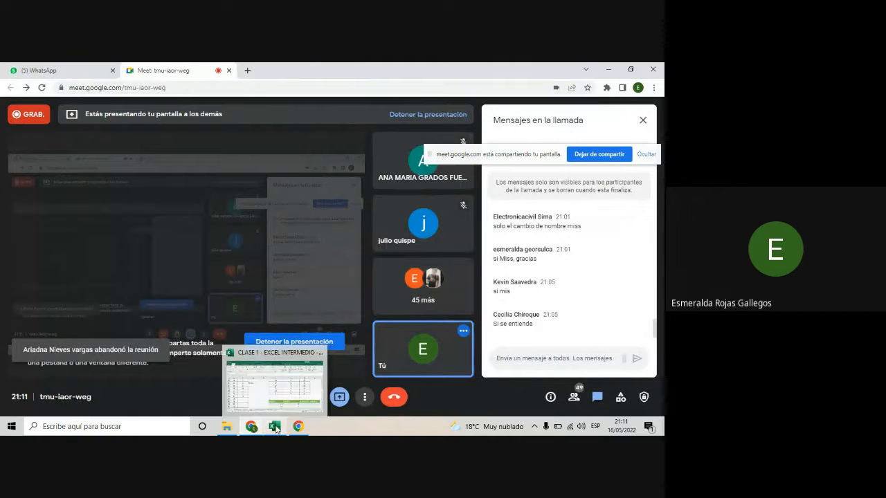
{"action": "left_click", "coordinate": [274, 427]}
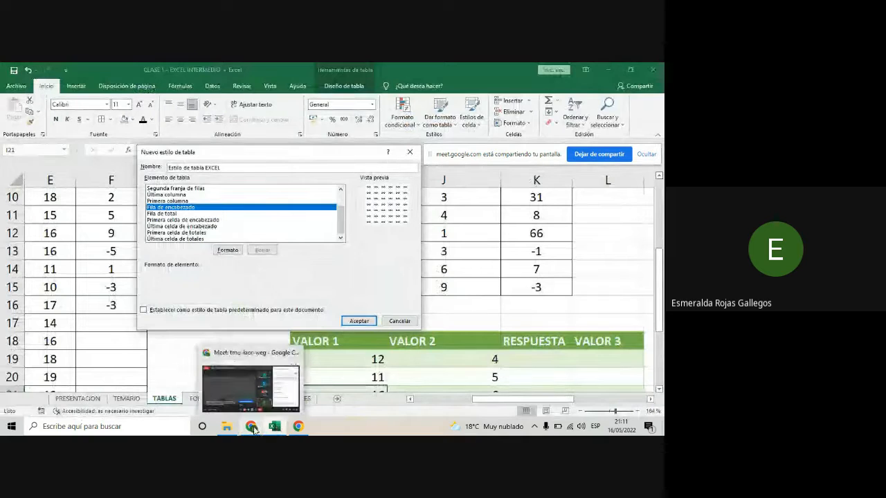
{"action": "left_click", "coordinate": [252, 427]}
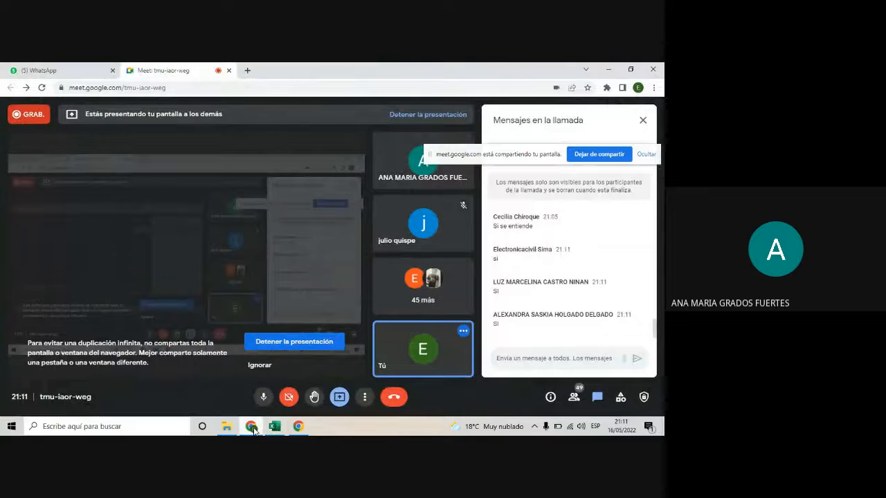
{"action": "mouse_move", "coordinate": [279, 429]}
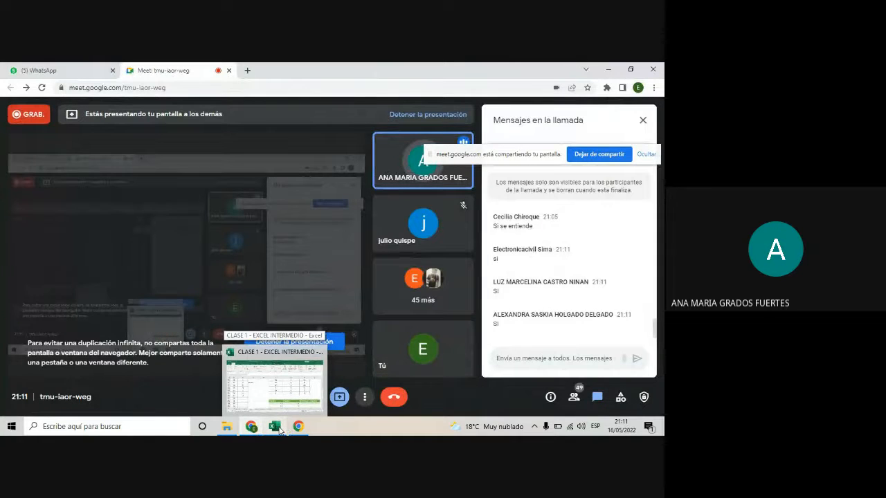
{"action": "left_click", "coordinate": [278, 429]}
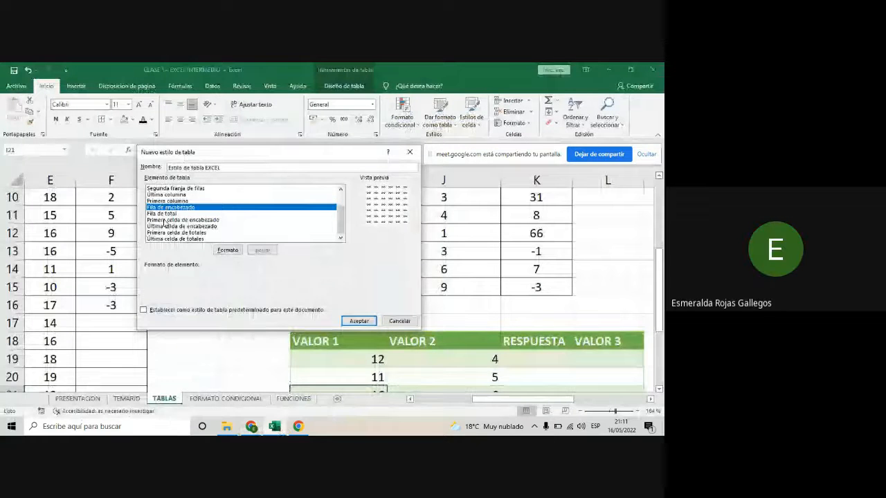
- Open the extended fill colour choices in the header row's element format
{"action": "left_click", "coordinate": [228, 250]}
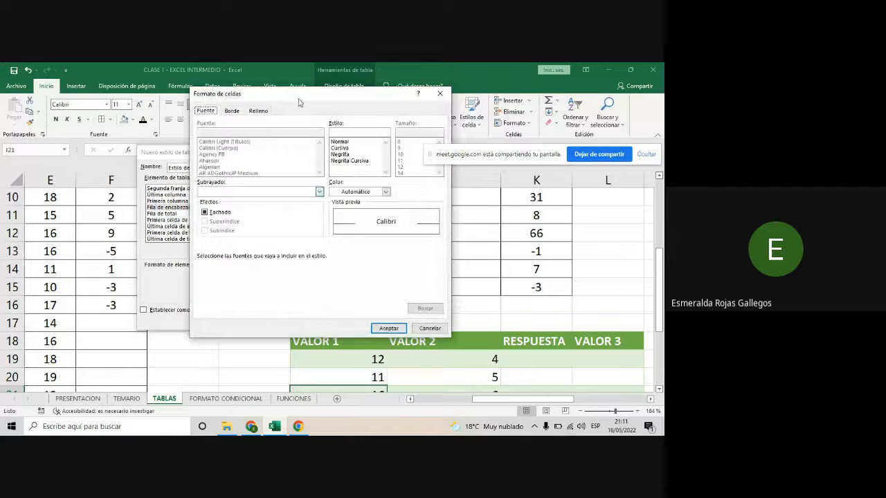
{"action": "left_click_drag", "start_coordinate": [306, 95], "coordinate": [276, 121]}
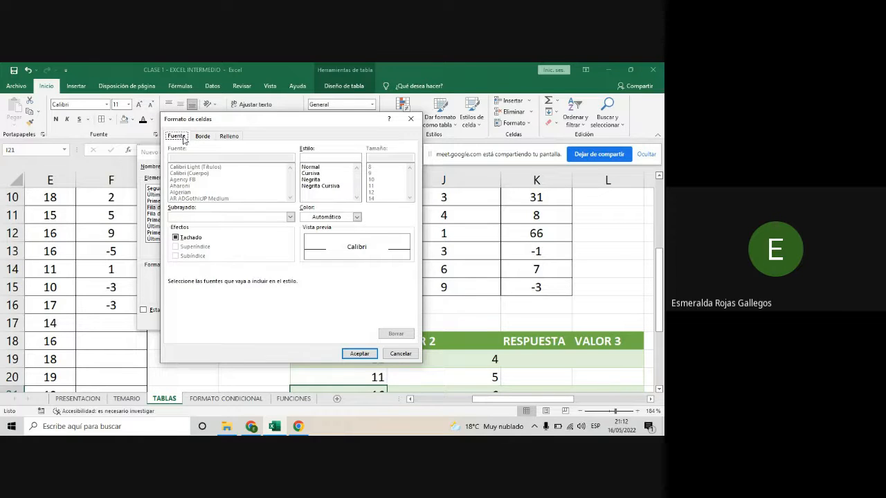
{"action": "left_click", "coordinate": [236, 138]}
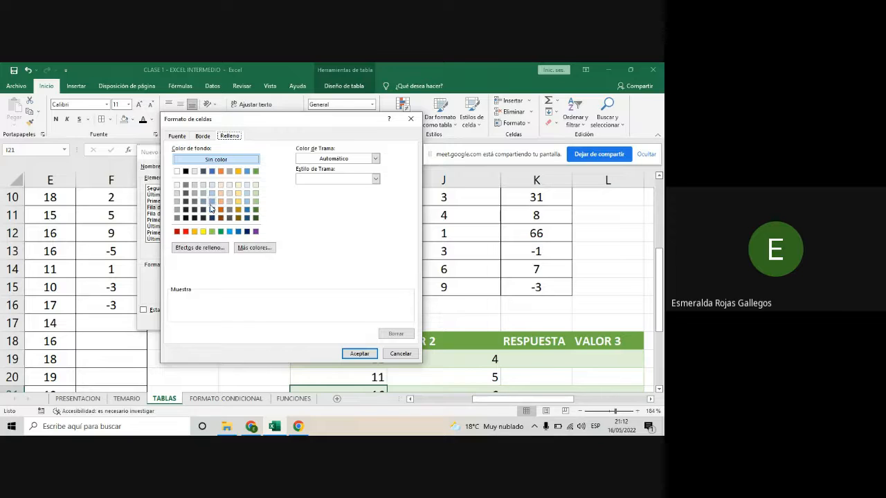
{"action": "left_click", "coordinate": [254, 251]}
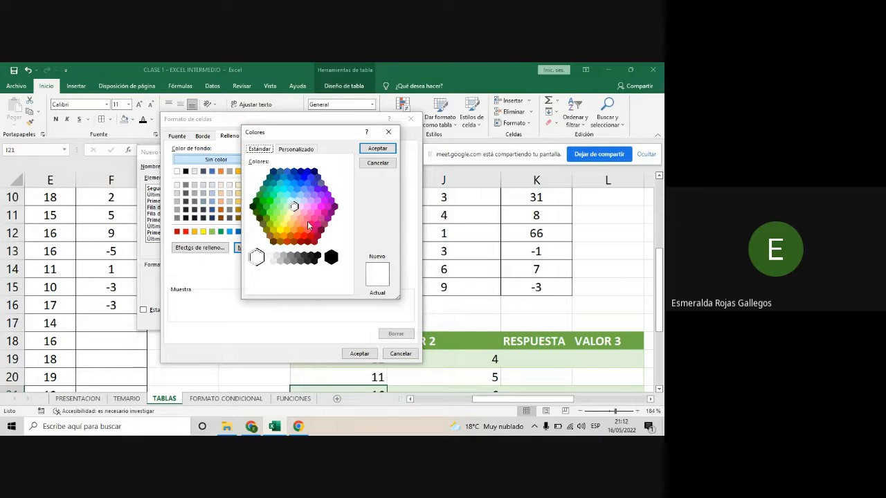
- Try several magenta and blue shades from the standard palette as the header row's fill
{"action": "left_click", "coordinate": [310, 212]}
{"action": "left_click", "coordinate": [318, 212]}
{"action": "left_click", "coordinate": [321, 208]}
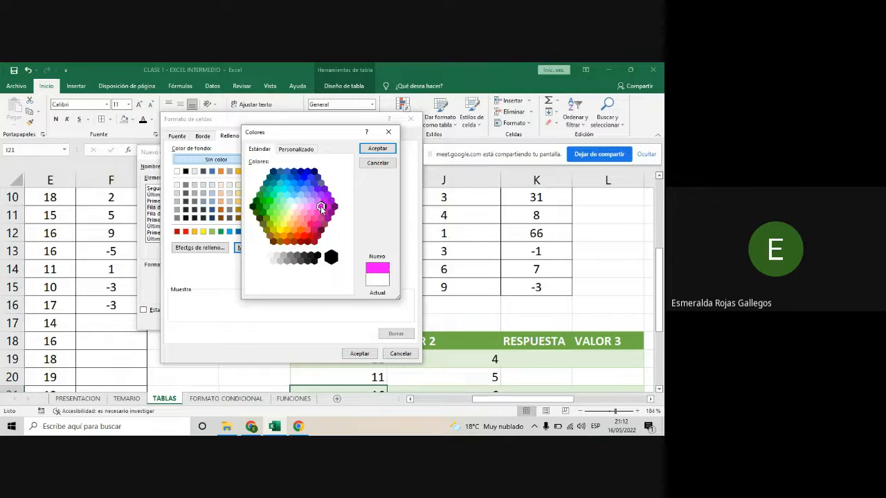
{"action": "left_click", "coordinate": [314, 210]}
{"action": "left_click", "coordinate": [310, 190]}
{"action": "left_click", "coordinate": [307, 183]}
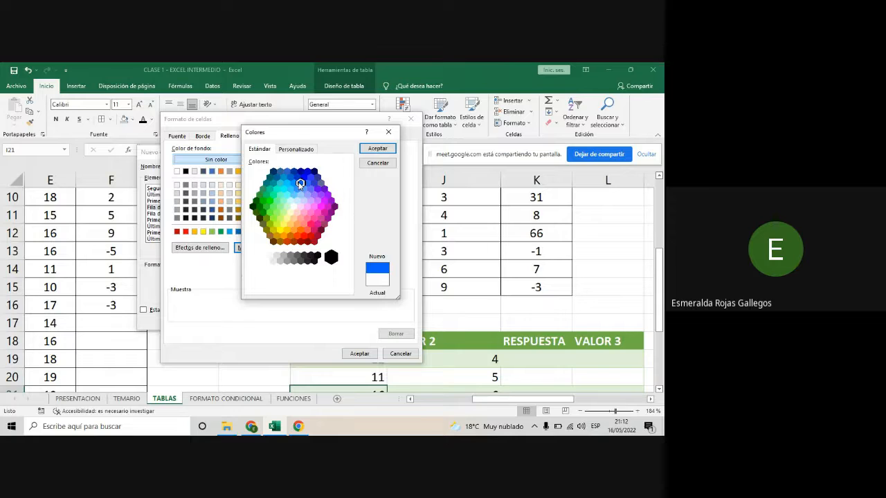
{"action": "left_click", "coordinate": [297, 178]}
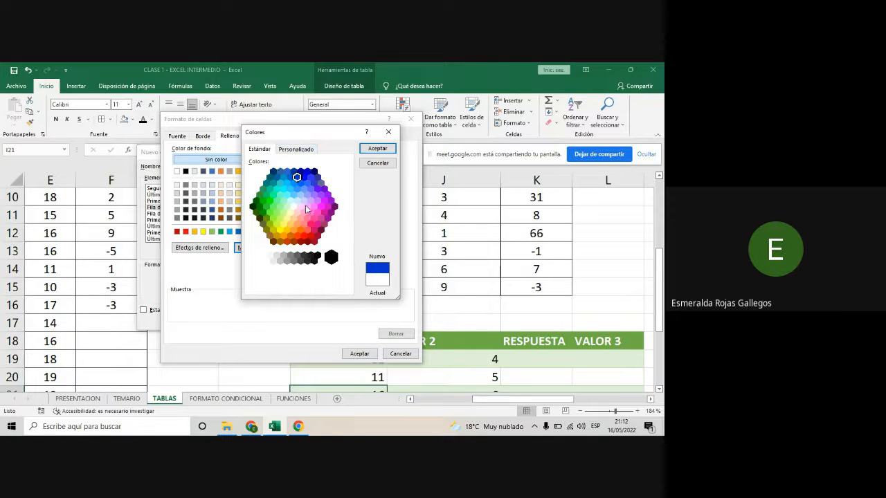
- Try custom green and gold shades for the header fill, varying the gold's brightness up to RGB 244, 229, 140
{"action": "left_click", "coordinate": [302, 150]}
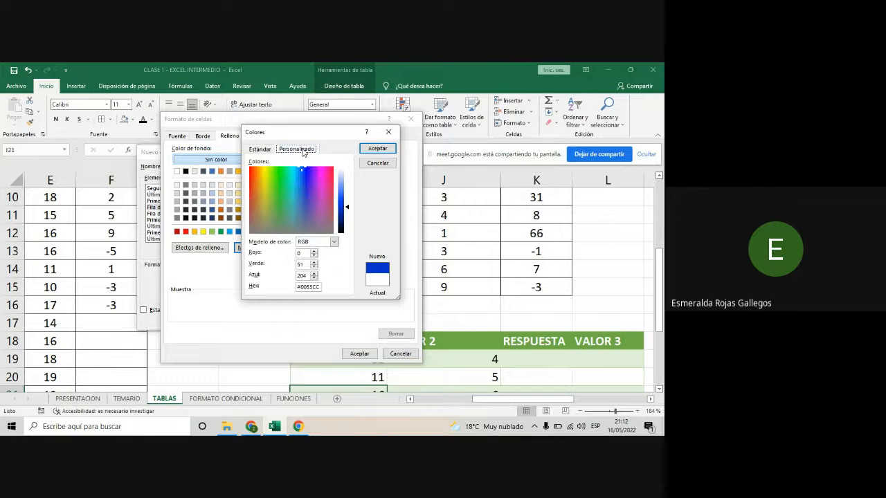
{"action": "left_click", "coordinate": [303, 191]}
{"action": "left_click", "coordinate": [304, 182]}
{"action": "left_click", "coordinate": [286, 174]}
{"action": "left_click", "coordinate": [276, 184]}
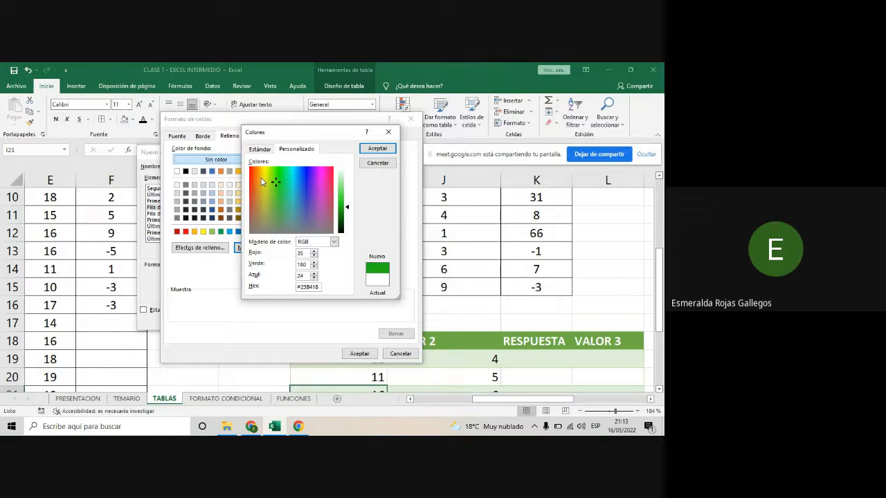
{"action": "left_click", "coordinate": [261, 178]}
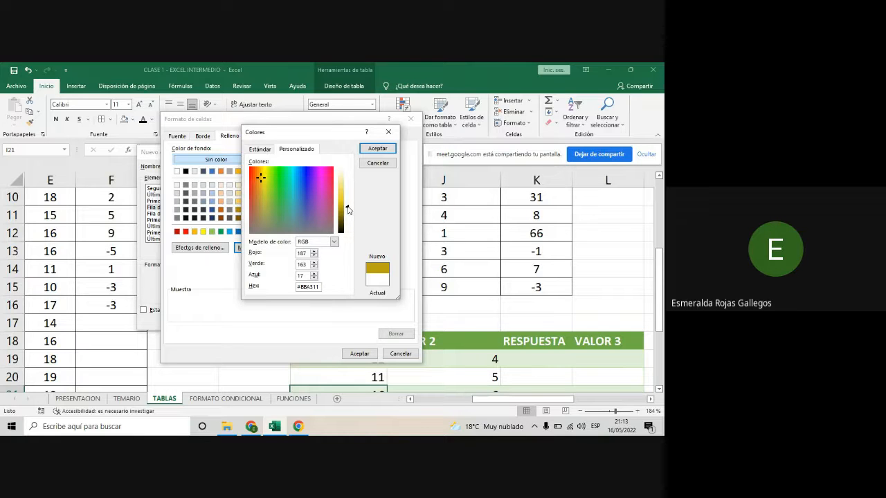
{"action": "left_click_drag", "start_coordinate": [349, 209], "coordinate": [351, 185]}
{"action": "left_click_drag", "start_coordinate": [348, 183], "coordinate": [348, 213]}
{"action": "left_click_drag", "start_coordinate": [348, 211], "coordinate": [348, 183]}
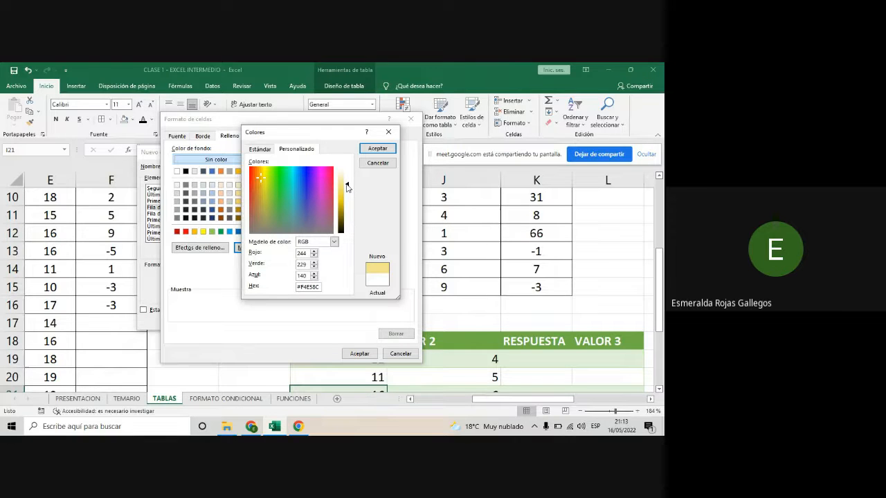
- Set the header row's fill to a custom dark navy blue, RGB 5, 7, 95 (#05075F)
{"action": "left_click", "coordinate": [304, 174]}
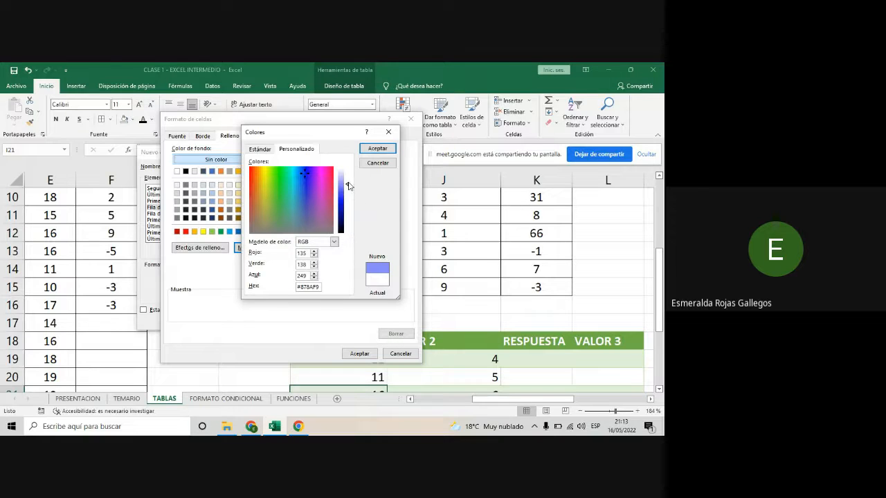
{"action": "left_click_drag", "start_coordinate": [348, 186], "coordinate": [351, 220]}
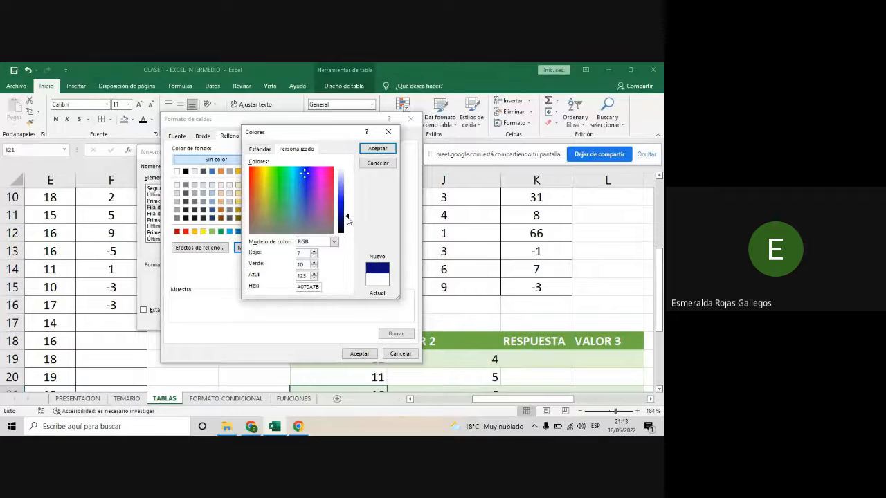
{"action": "left_click_drag", "start_coordinate": [351, 222], "coordinate": [349, 223]}
{"action": "left_click", "coordinate": [380, 149]}
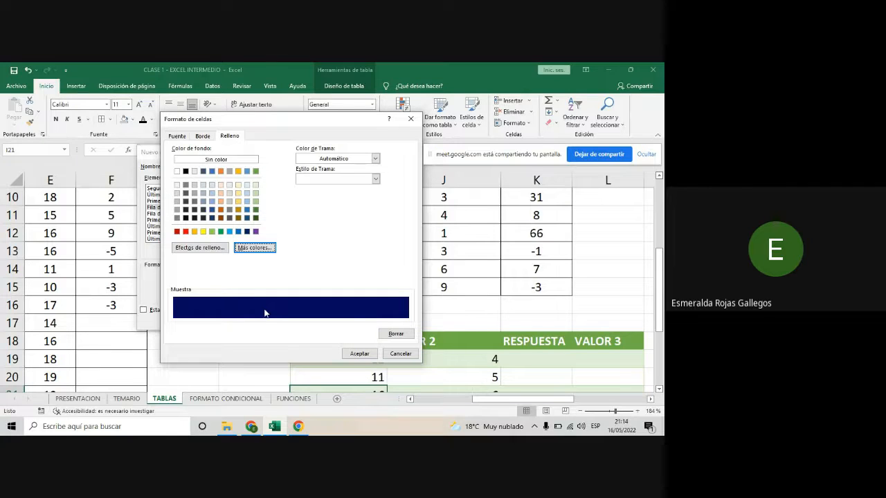
- Set the header row's font colour to white and its font style to Negrita
{"action": "left_click", "coordinate": [177, 137]}
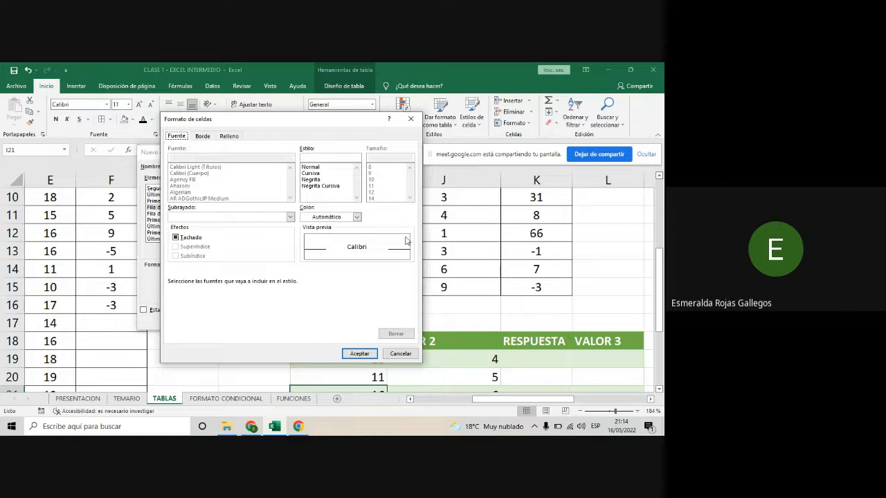
{"action": "left_click", "coordinate": [357, 217]}
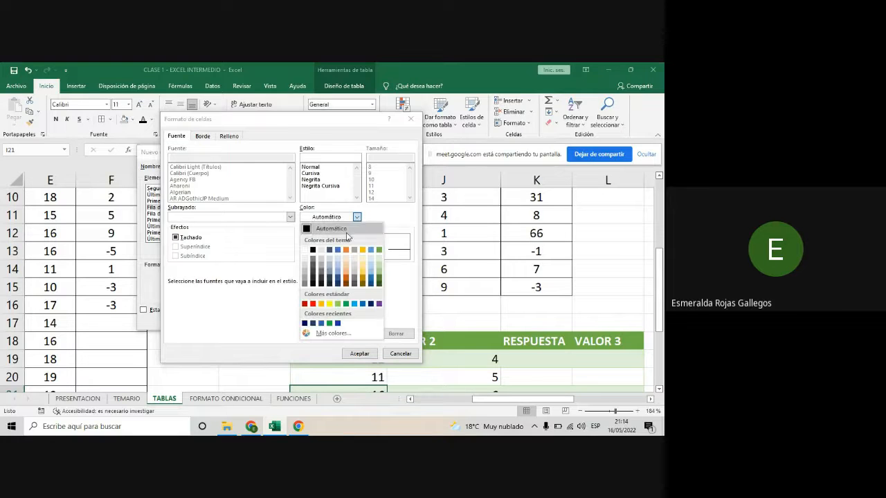
{"action": "left_click", "coordinate": [304, 250]}
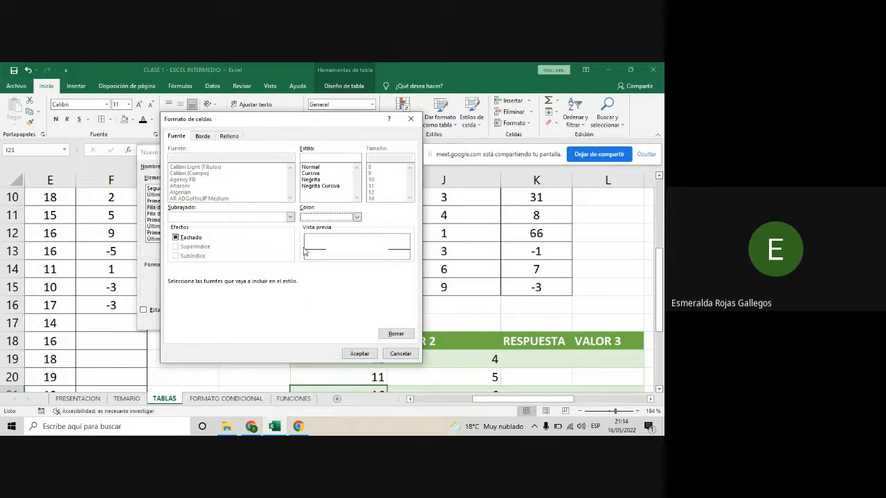
{"action": "left_click", "coordinate": [308, 181]}
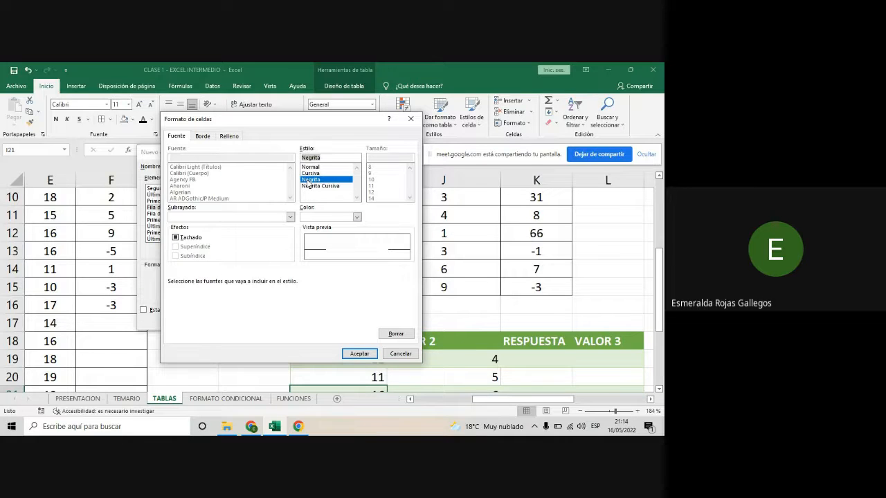
{"action": "left_click", "coordinate": [331, 158]}
- Try standard red as the header row's font colour and set it back to white
{"action": "left_click", "coordinate": [357, 217]}
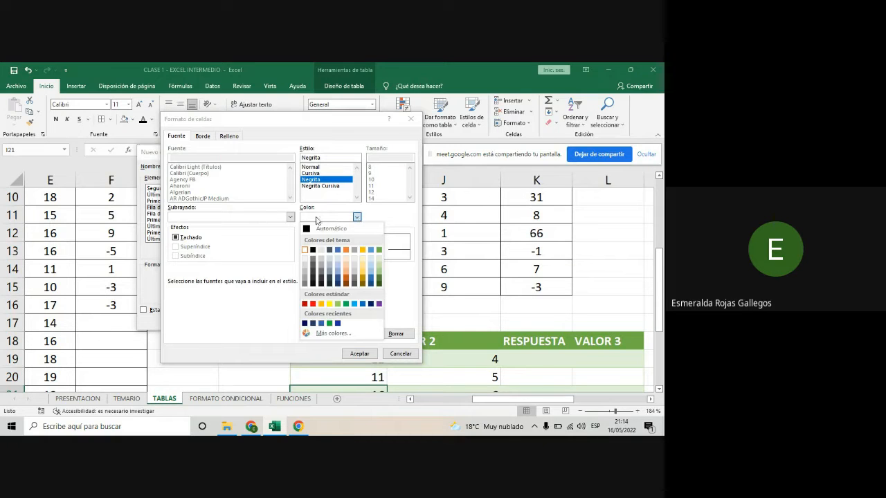
{"action": "left_click", "coordinate": [313, 304]}
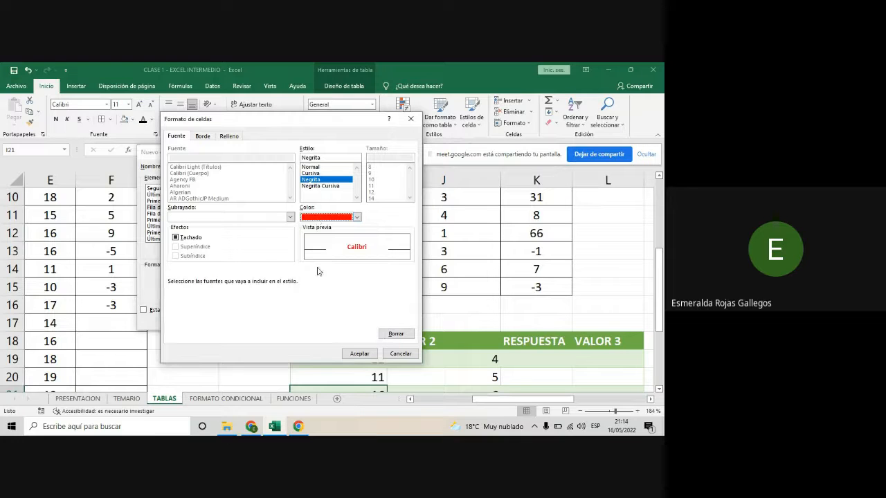
{"action": "left_click", "coordinate": [355, 218]}
{"action": "key", "text": "Escape"}
{"action": "left_click", "coordinate": [306, 252]}
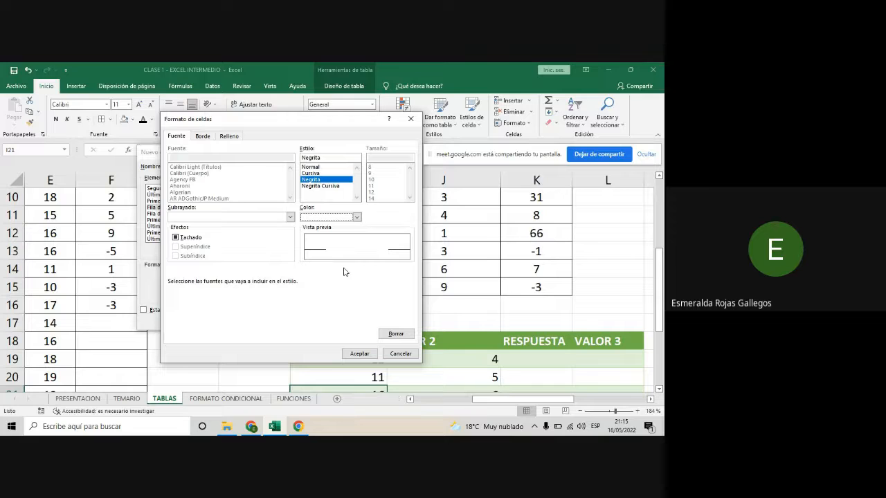
- Choose the double line style for the header row's borders, dismissing the low battery notice
{"action": "left_click", "coordinate": [206, 137]}
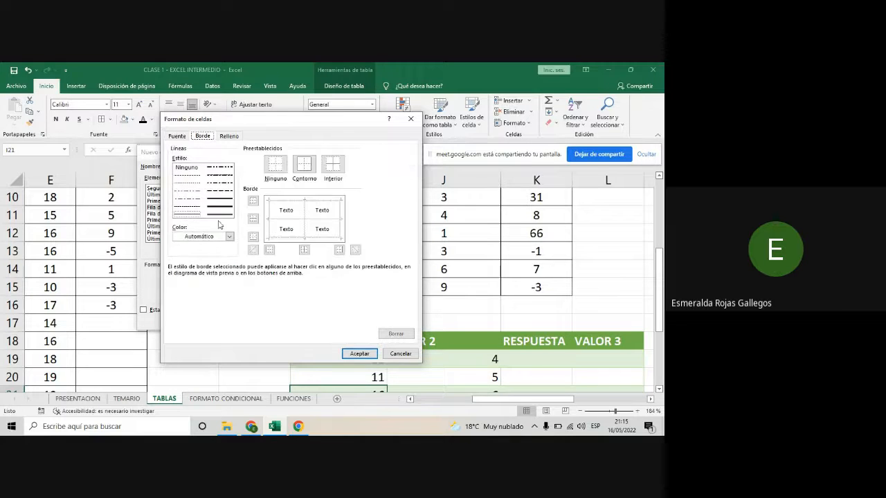
{"action": "left_click", "coordinate": [195, 179]}
{"action": "left_click", "coordinate": [193, 185]}
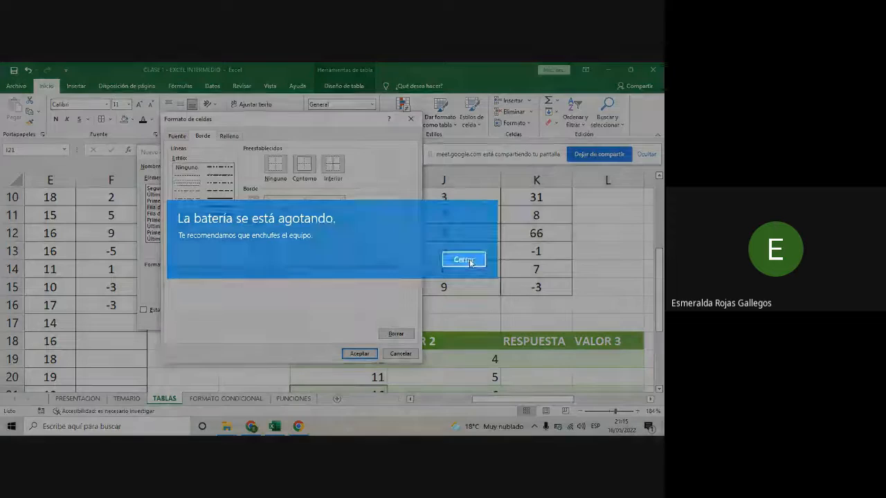
{"action": "left_click", "coordinate": [464, 259]}
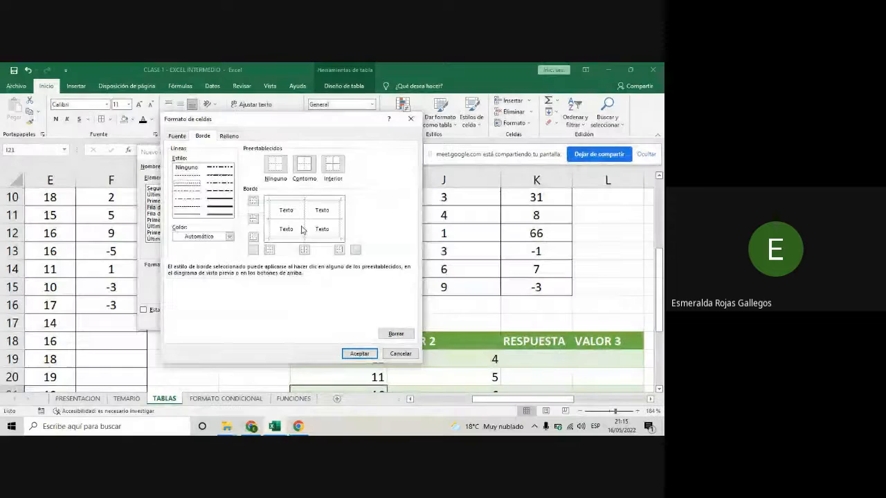
{"action": "left_click", "coordinate": [212, 202]}
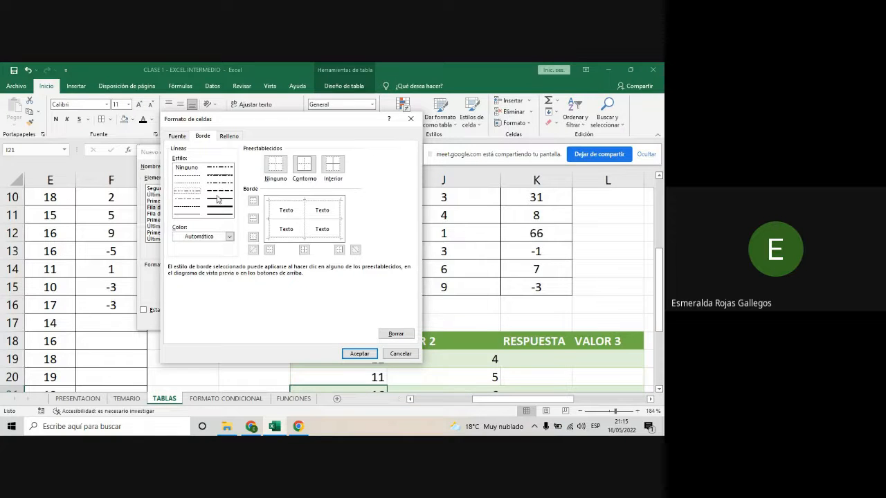
{"action": "left_click", "coordinate": [184, 215]}
{"action": "left_click", "coordinate": [223, 215]}
- Try white as the border line colour and settle on the recently used dark navy blue
{"action": "left_click", "coordinate": [229, 237]}
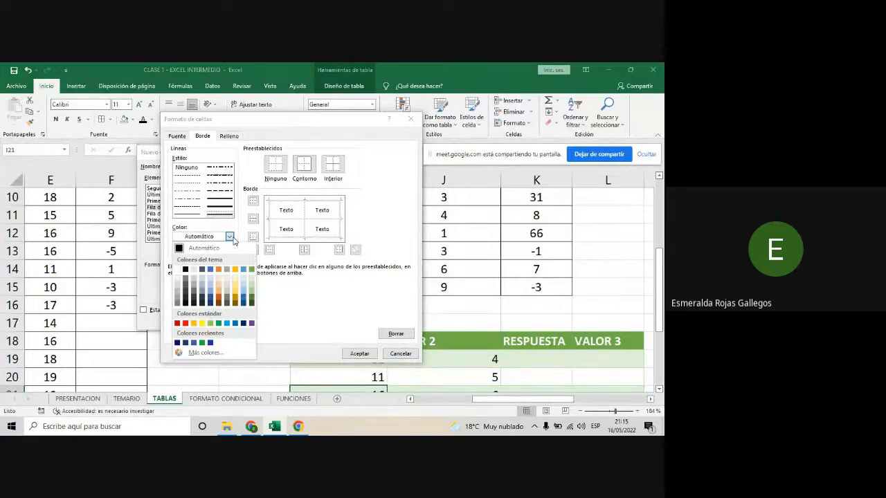
{"action": "left_click", "coordinate": [177, 343]}
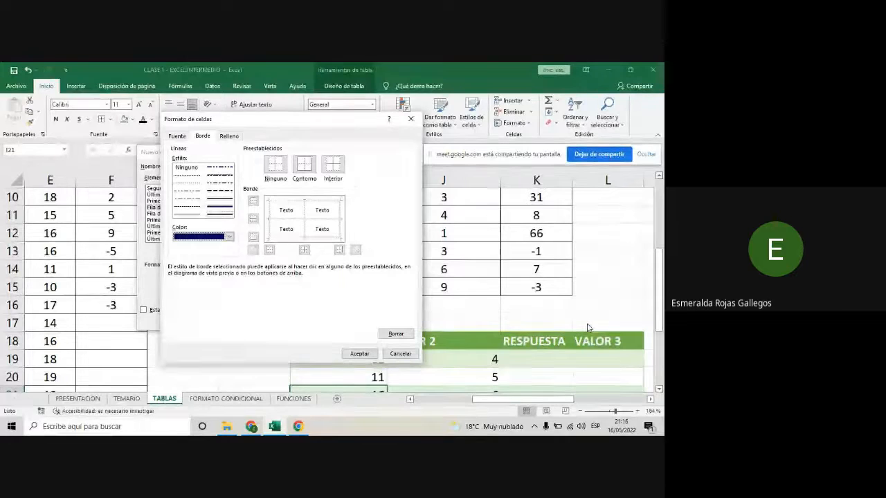
{"action": "left_click", "coordinate": [229, 238]}
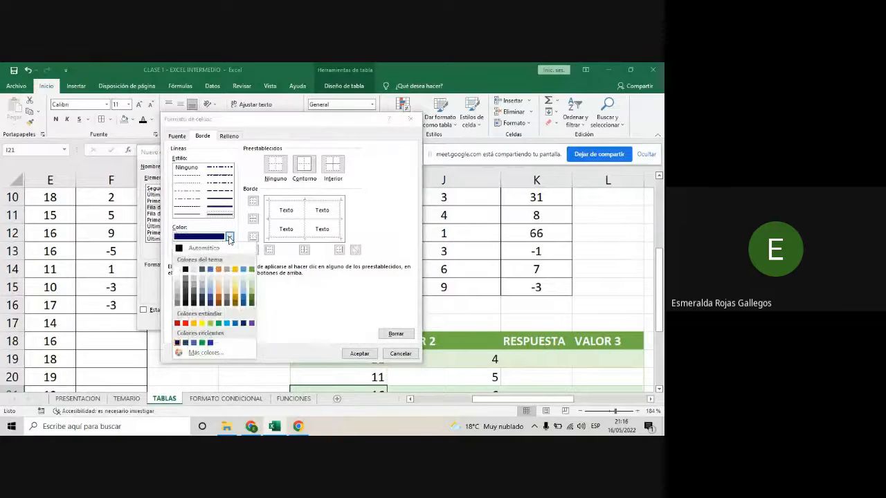
{"action": "left_click", "coordinate": [180, 270]}
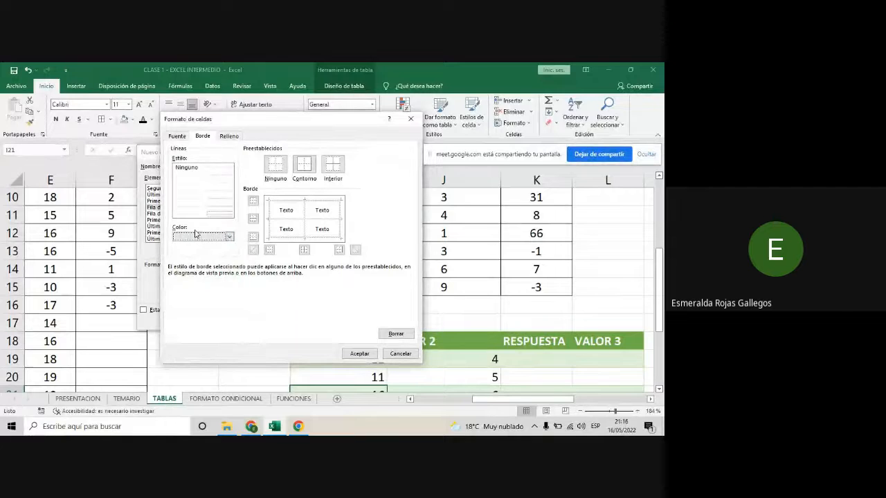
{"action": "left_click", "coordinate": [229, 237]}
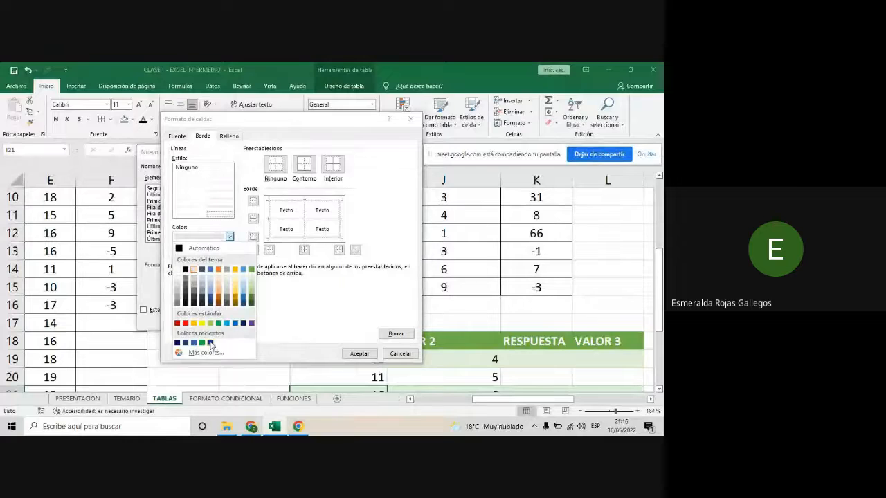
{"action": "left_click", "coordinate": [178, 343]}
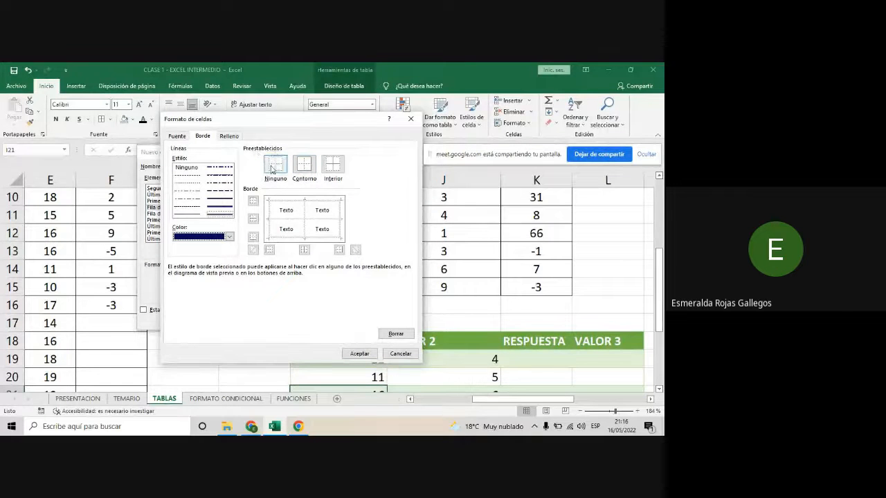
- Apply the double navy line to the header row's outline and inner borders with the Contorno and Interior presets
{"action": "left_click", "coordinate": [309, 171]}
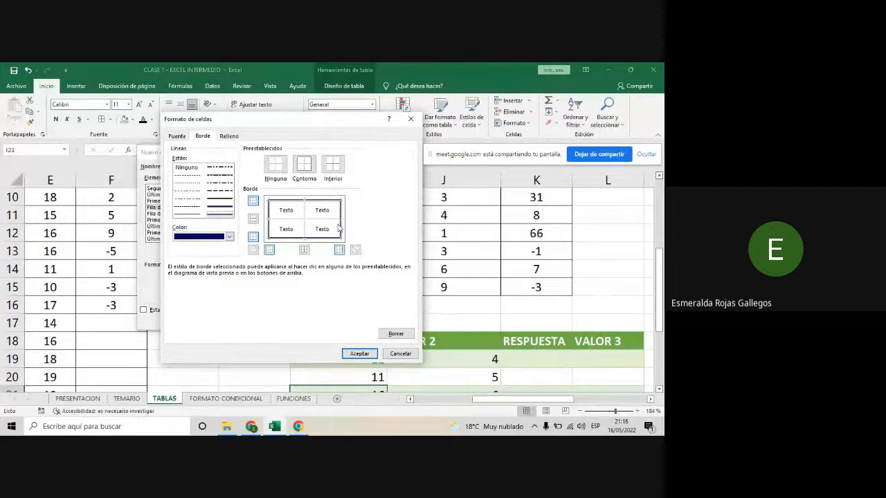
{"action": "left_click", "coordinate": [333, 164]}
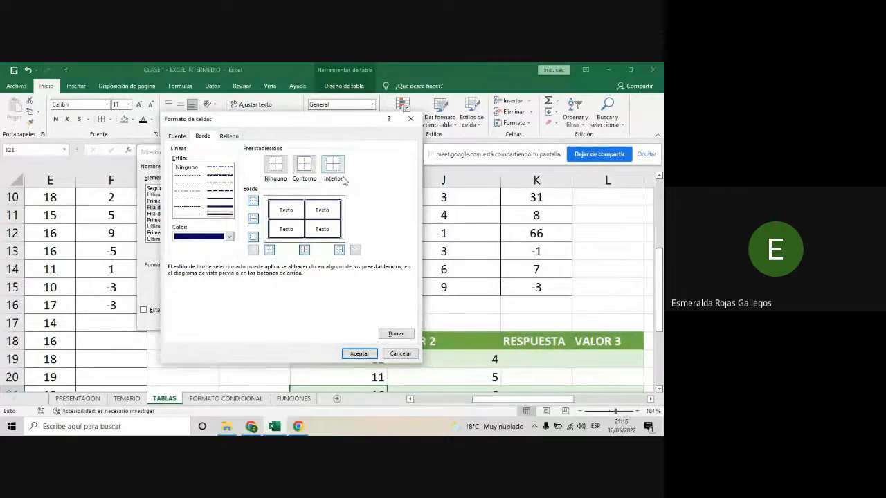
{"action": "left_click", "coordinate": [303, 168]}
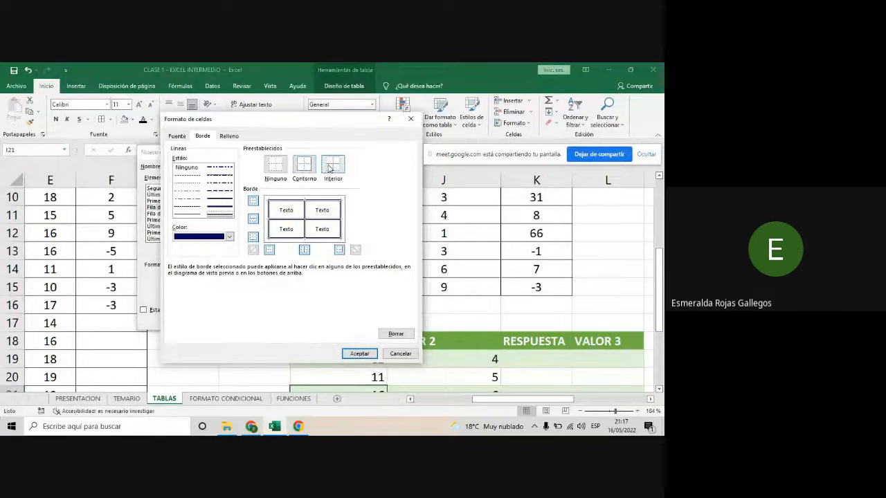
- Reapply the Contorno and Interior border presets to the header row and accept its format
{"action": "left_click", "coordinate": [304, 169]}
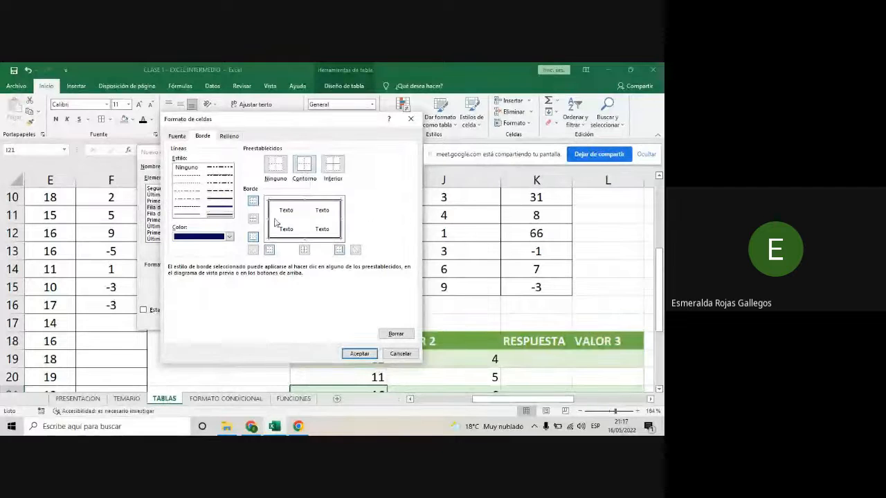
{"action": "left_click", "coordinate": [333, 169]}
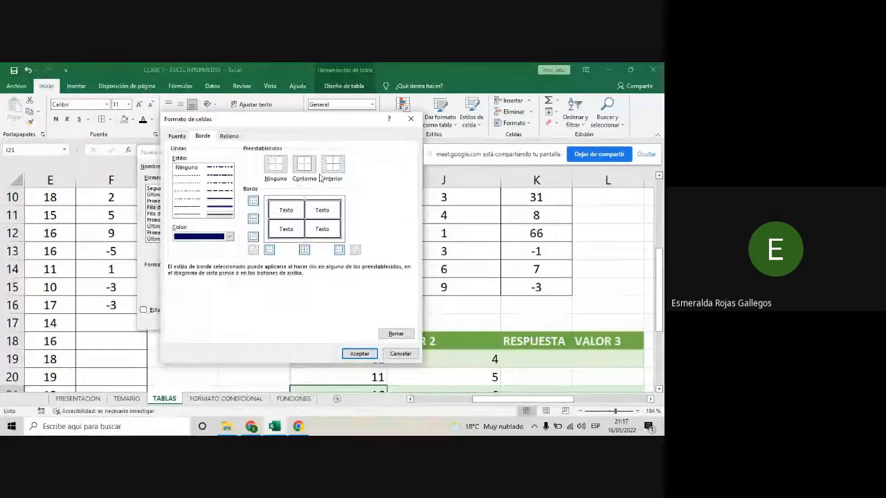
{"action": "left_click", "coordinate": [360, 353]}
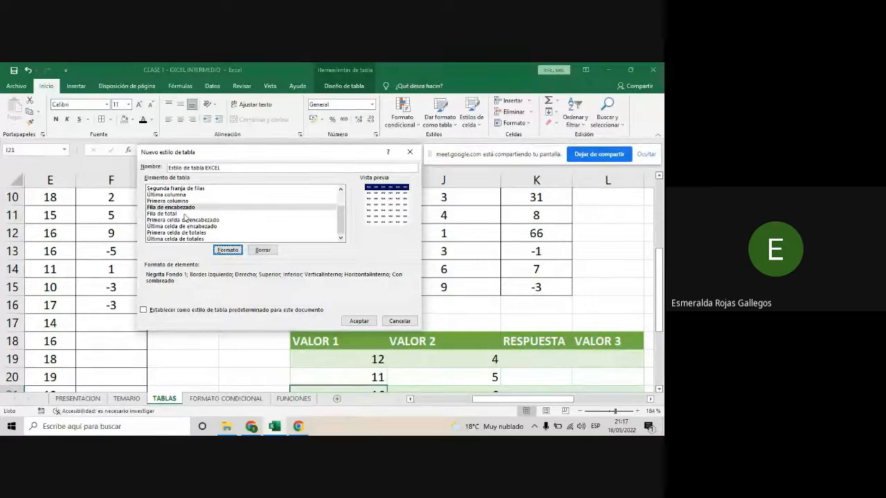
- Give the style's Primera franja de filas element double dark navy outline and inner borders
{"action": "scroll", "coordinate": [187, 218], "scroll_direction": "up", "scroll_amount": 2}
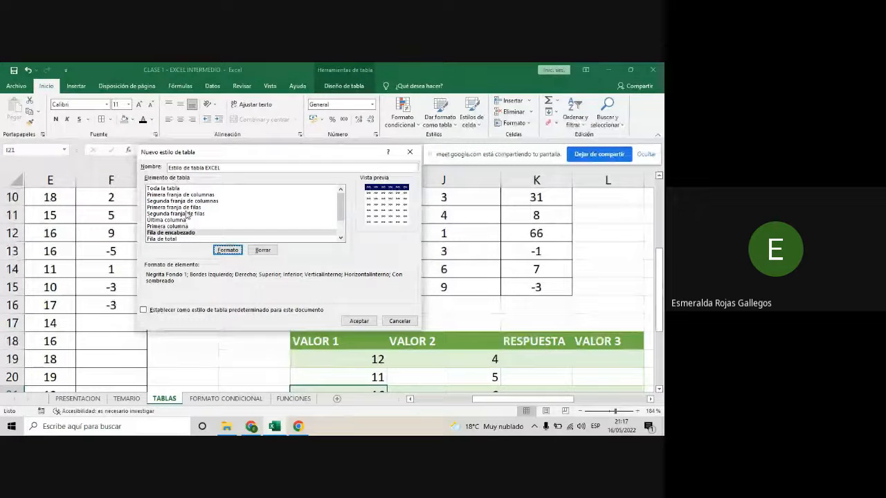
{"action": "scroll", "coordinate": [187, 228], "scroll_direction": "down", "scroll_amount": 2}
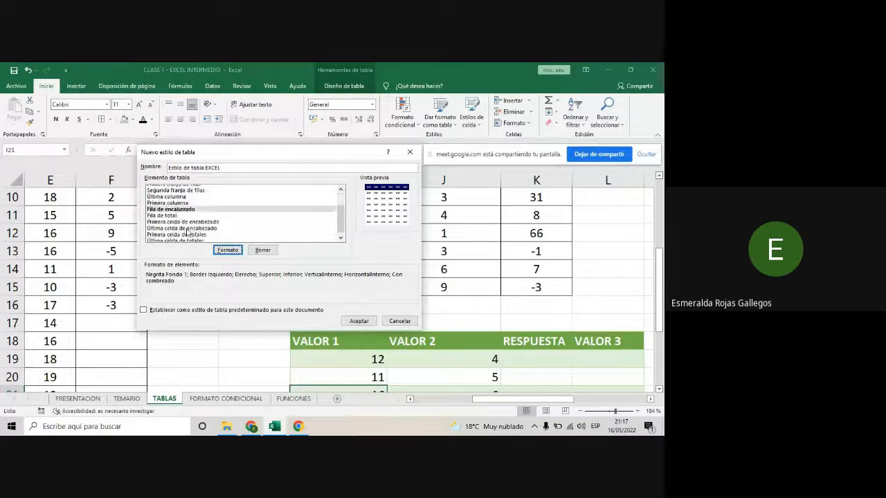
{"action": "scroll", "coordinate": [187, 234], "scroll_direction": "up", "scroll_amount": 1}
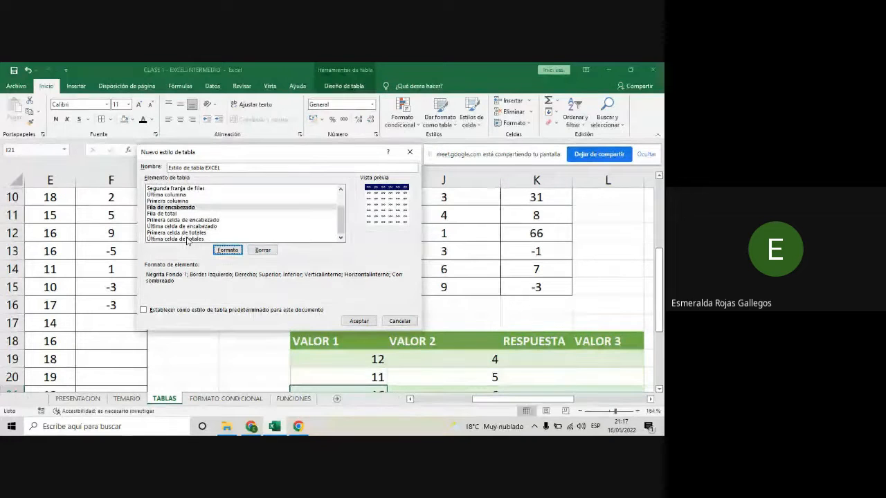
{"action": "scroll", "coordinate": [186, 238], "scroll_direction": "up", "scroll_amount": 2}
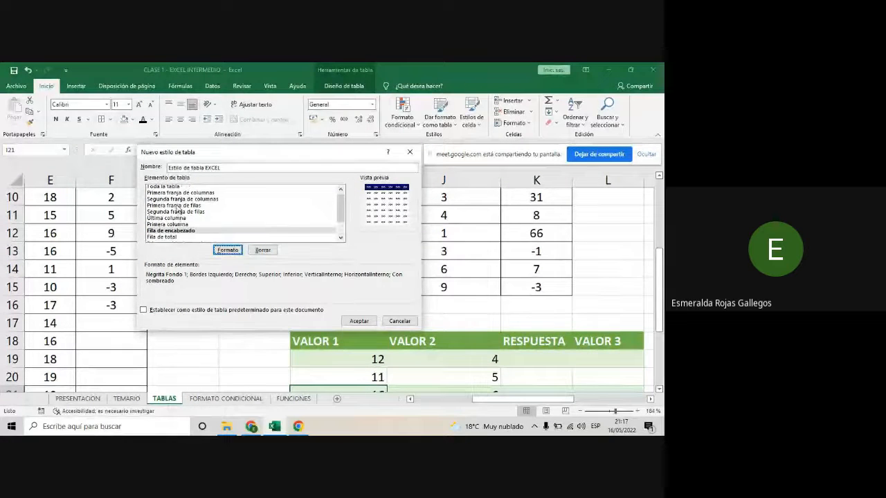
{"action": "left_click", "coordinate": [179, 205]}
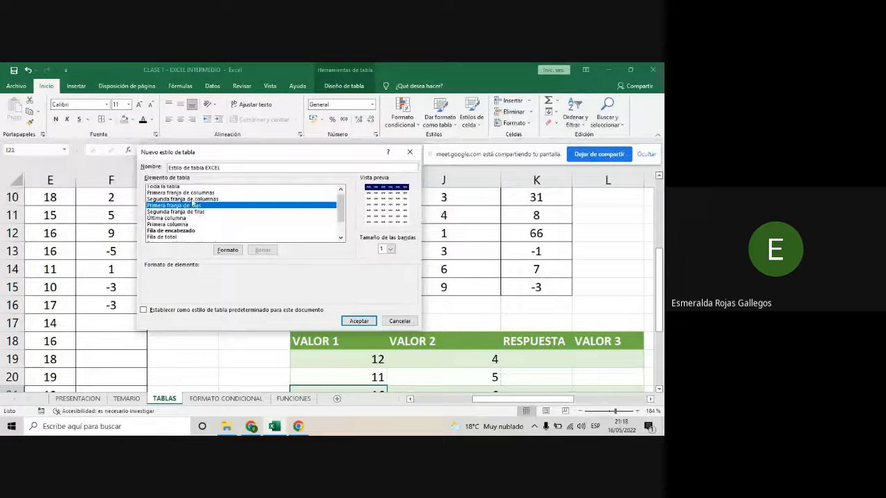
{"action": "left_click", "coordinate": [228, 251]}
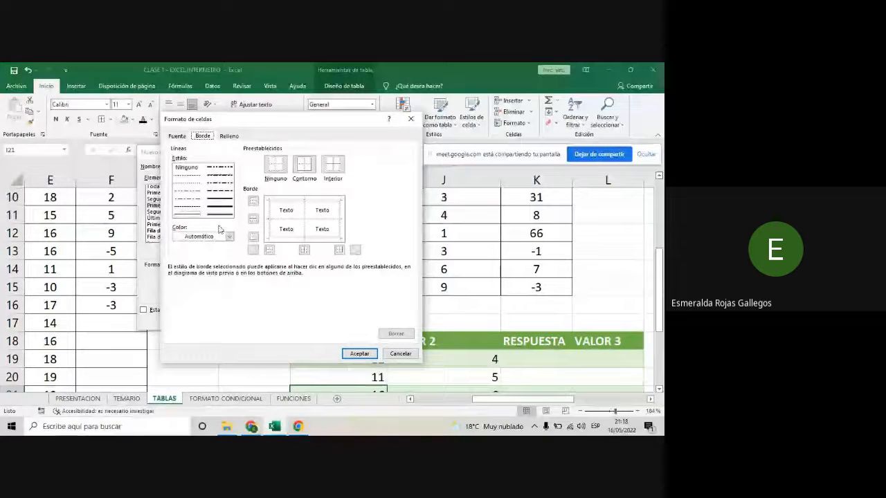
{"action": "left_click", "coordinate": [209, 218]}
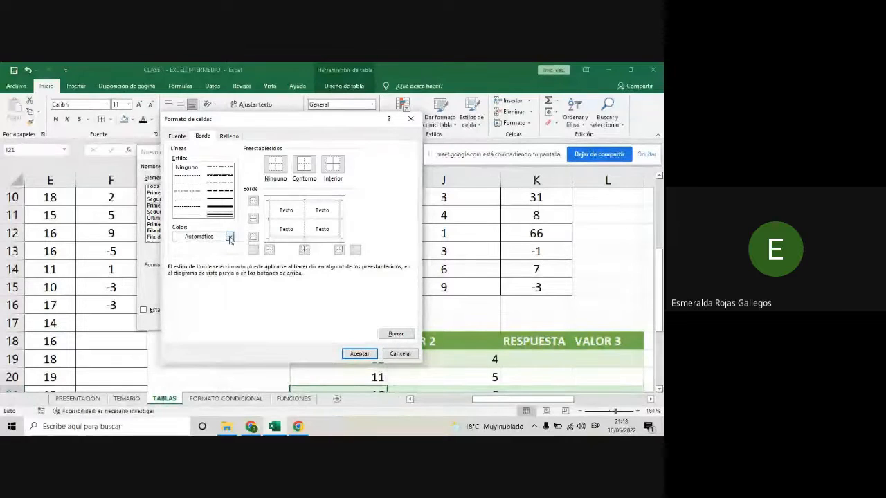
{"action": "left_click", "coordinate": [229, 237]}
{"action": "left_click", "coordinate": [179, 343]}
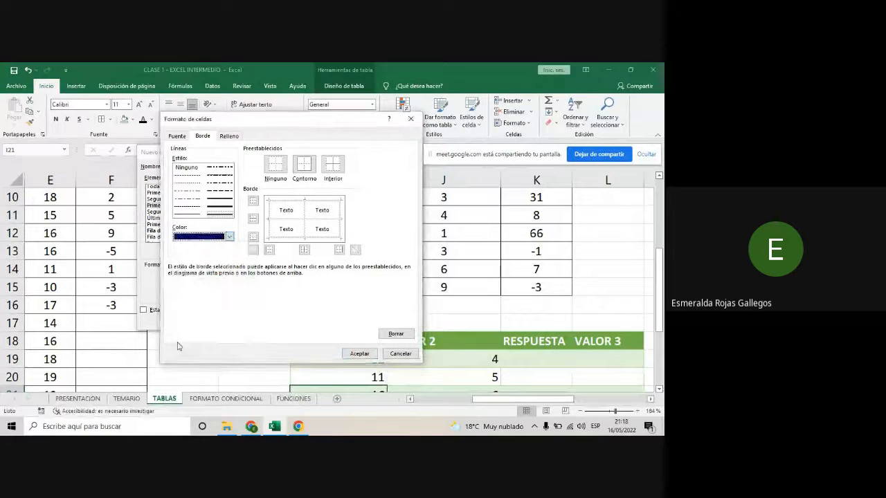
{"action": "left_click", "coordinate": [303, 165]}
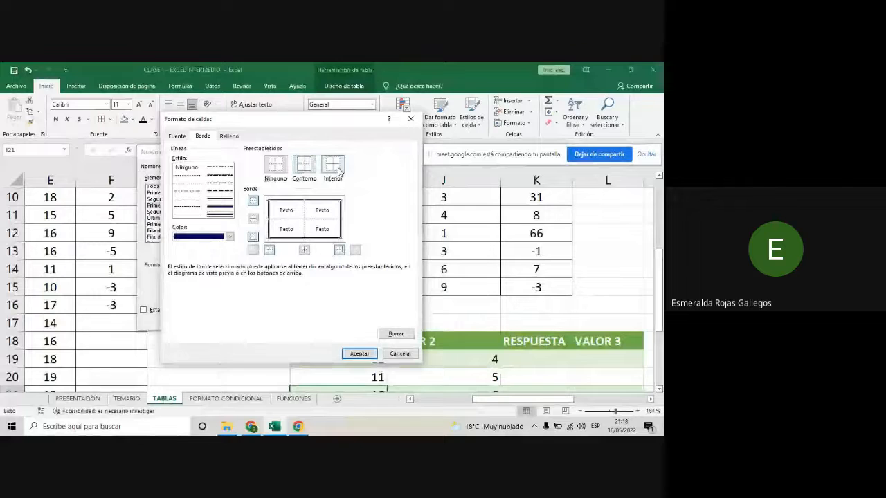
{"action": "left_click", "coordinate": [338, 170]}
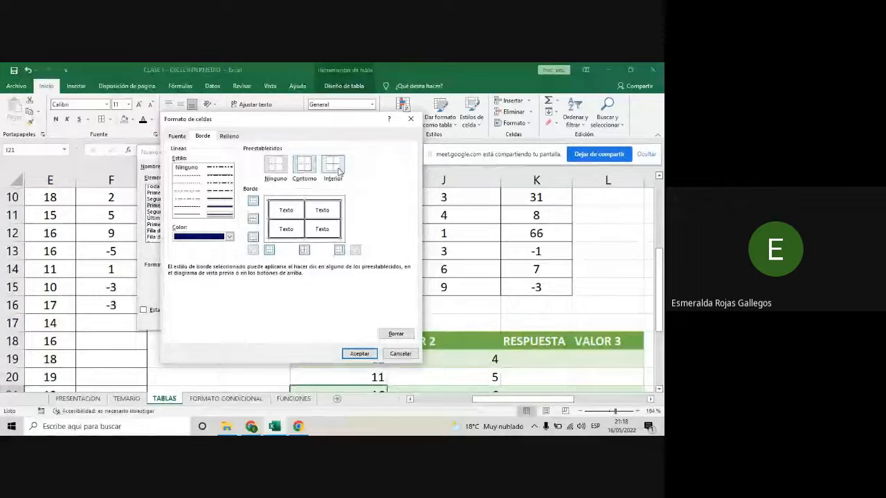
- Set up a two-colour gradient fill for the first row stripe, with white as Color 1 and light blue as Color 2
{"action": "left_click", "coordinate": [177, 137]}
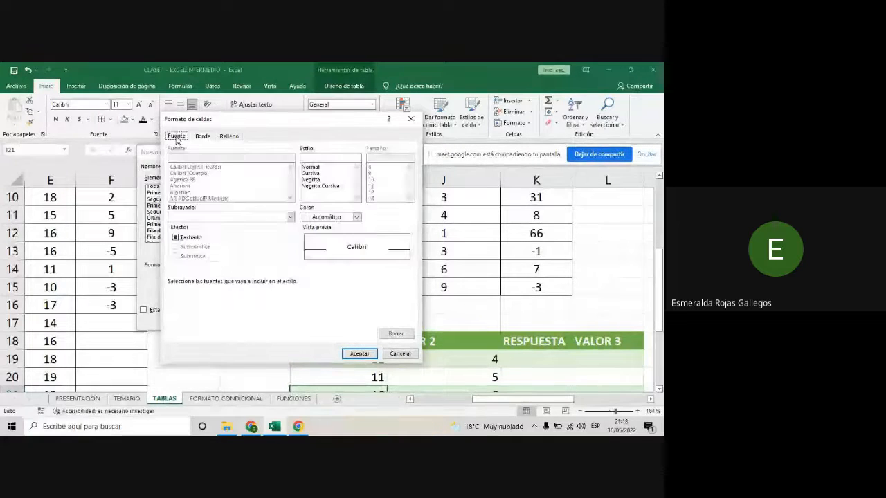
{"action": "left_click", "coordinate": [229, 137]}
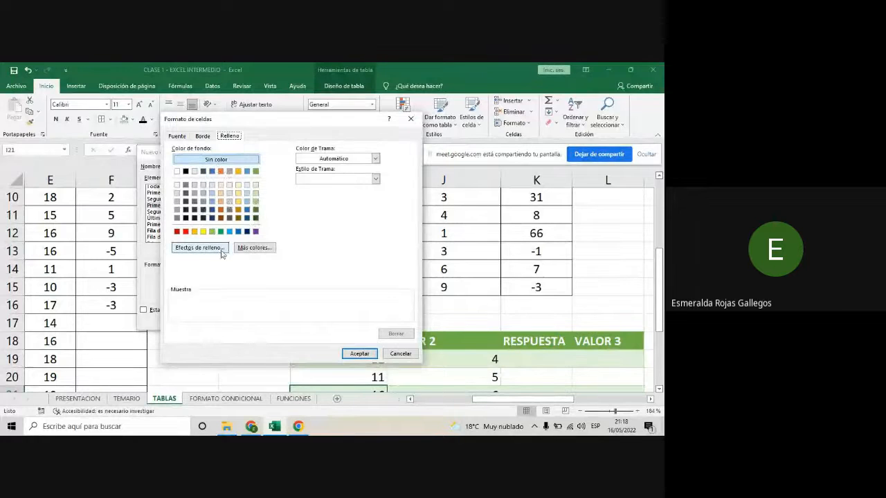
{"action": "left_click", "coordinate": [200, 248]}
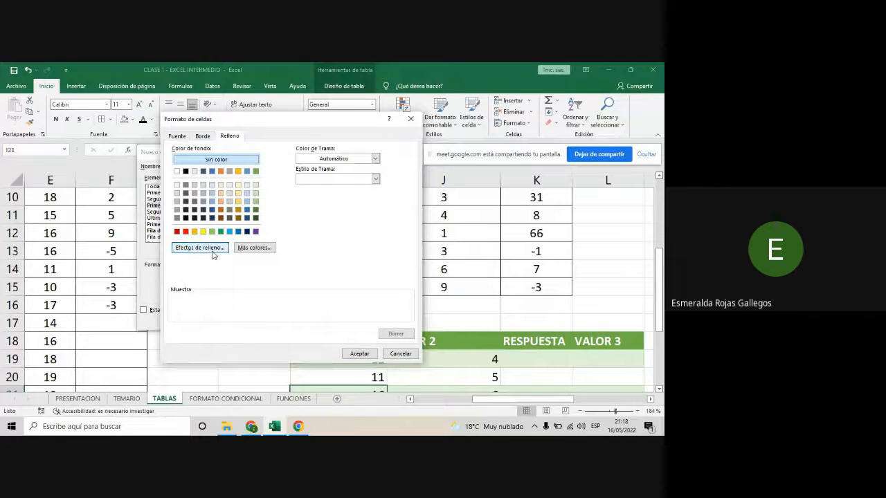
{"action": "left_click_drag", "start_coordinate": [298, 134], "coordinate": [385, 126]}
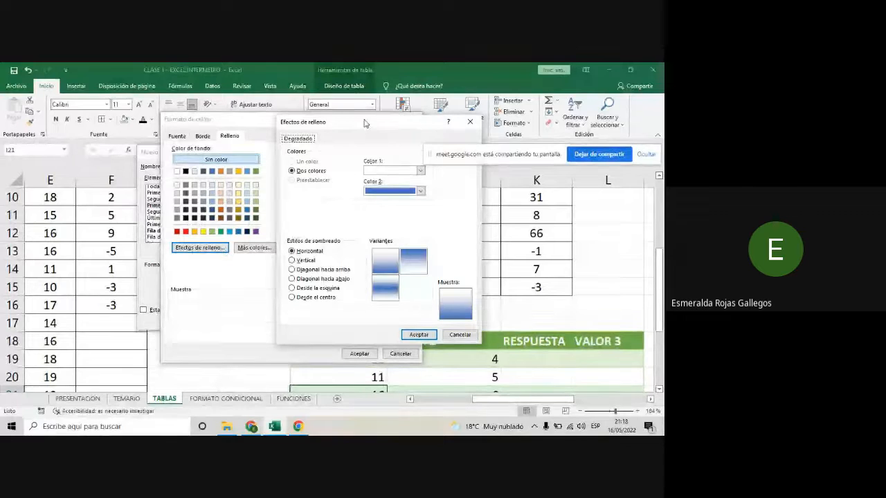
{"action": "left_click_drag", "start_coordinate": [365, 123], "coordinate": [269, 114]}
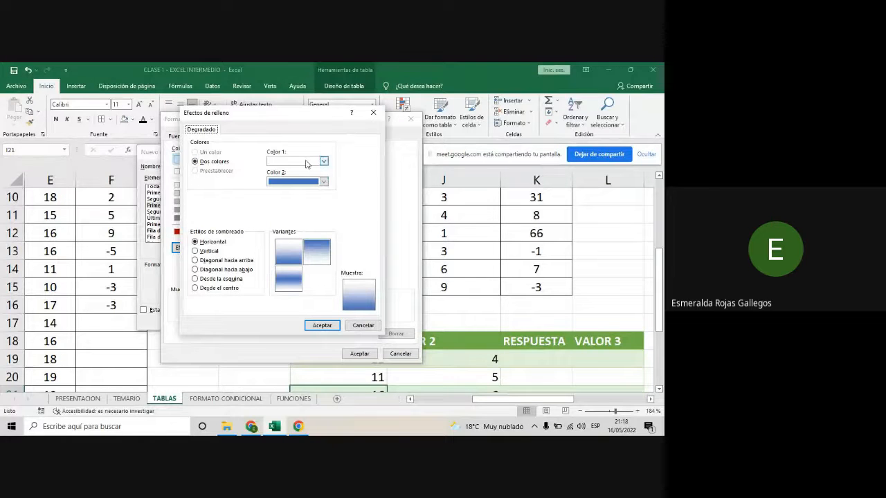
{"action": "left_click", "coordinate": [323, 181]}
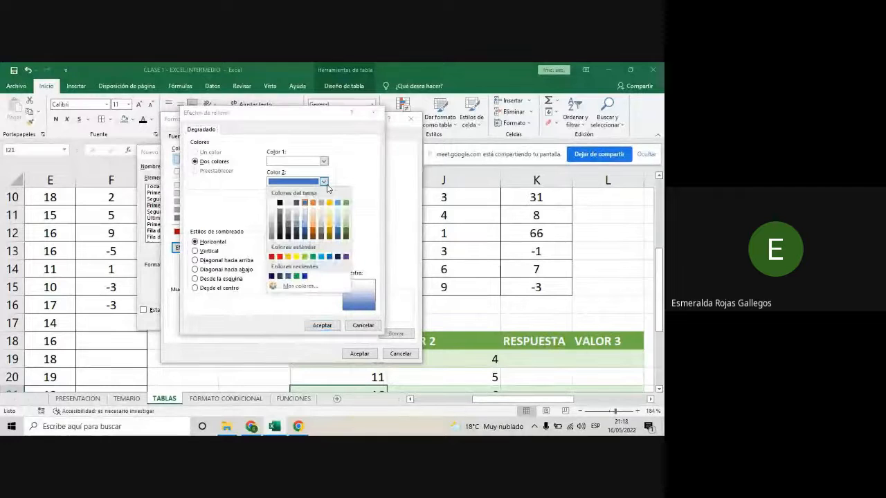
{"action": "left_click", "coordinate": [305, 219]}
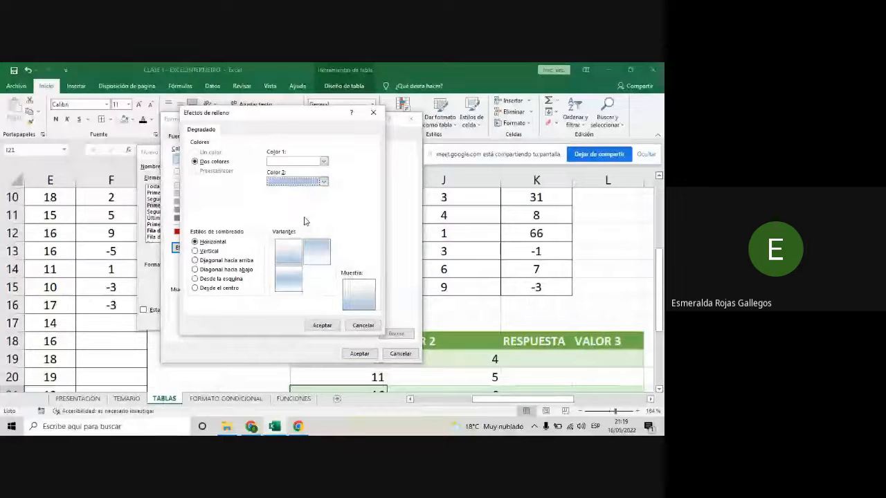
{"action": "left_click", "coordinate": [323, 181]}
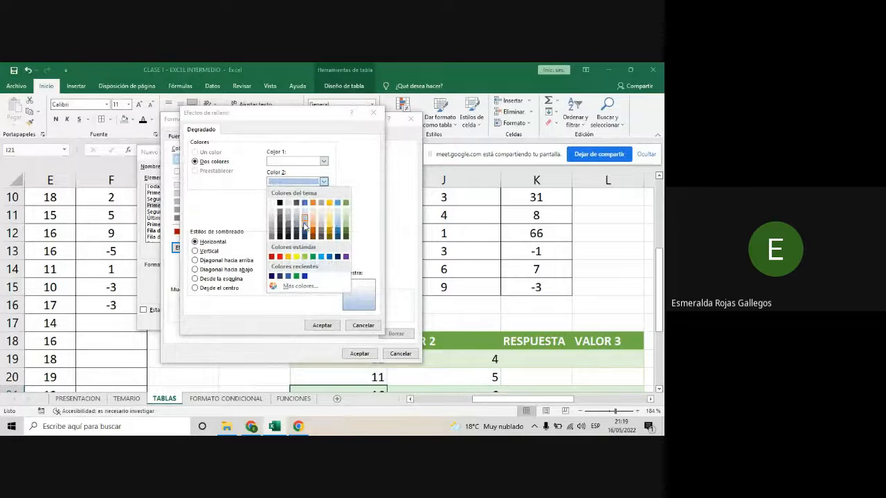
{"action": "left_click", "coordinate": [304, 226]}
{"action": "left_click", "coordinate": [323, 180]}
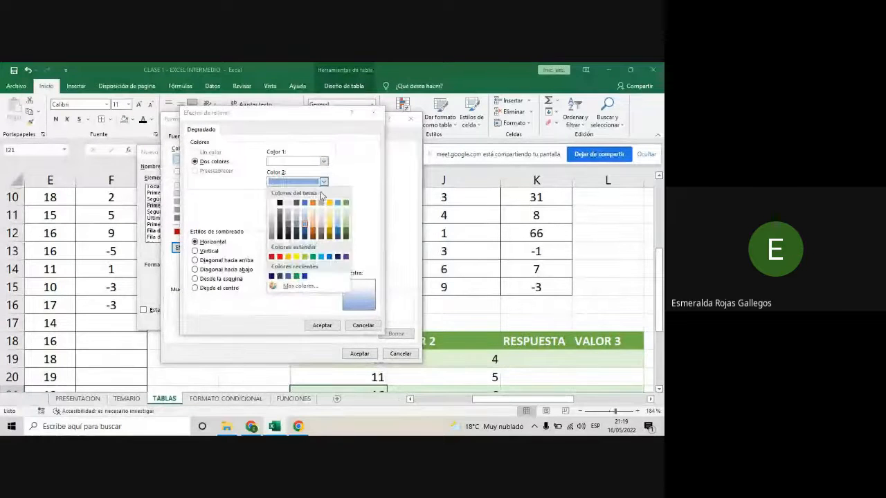
{"action": "left_click", "coordinate": [305, 223]}
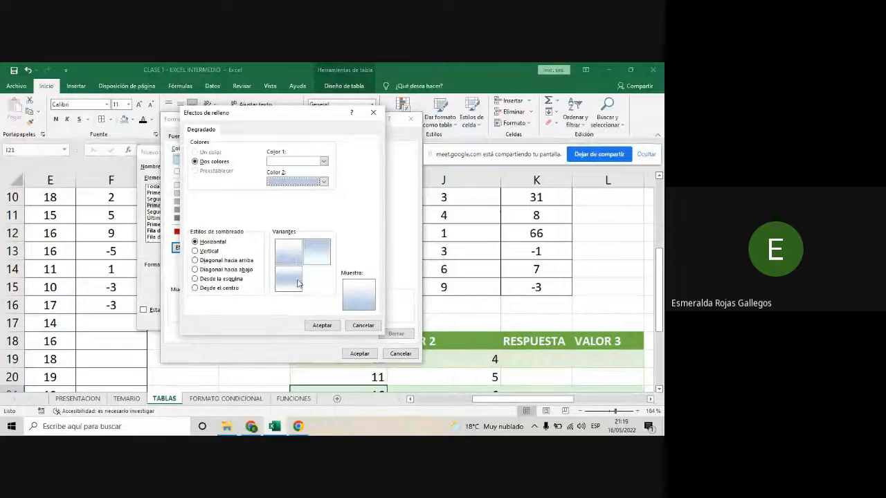
- Try the gradient's other horizontal variants and the vertical, diagonal, corner and centre shading styles
{"action": "left_click", "coordinate": [311, 256]}
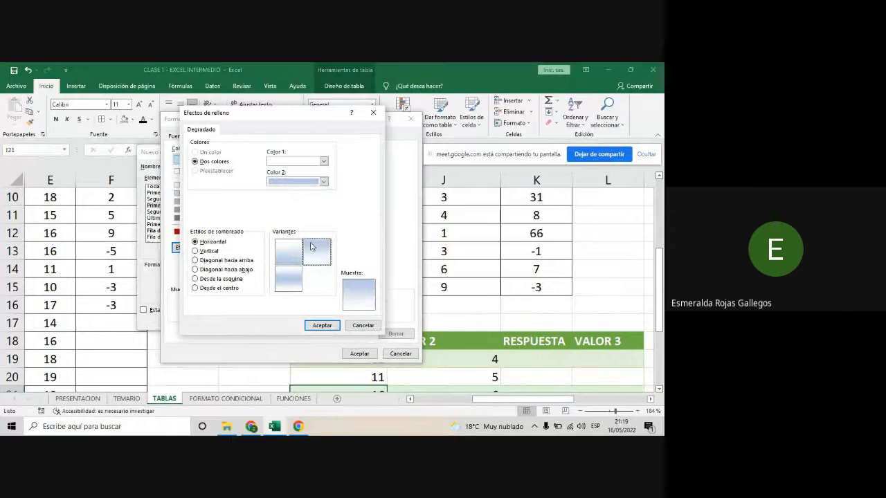
{"action": "left_click", "coordinate": [285, 279]}
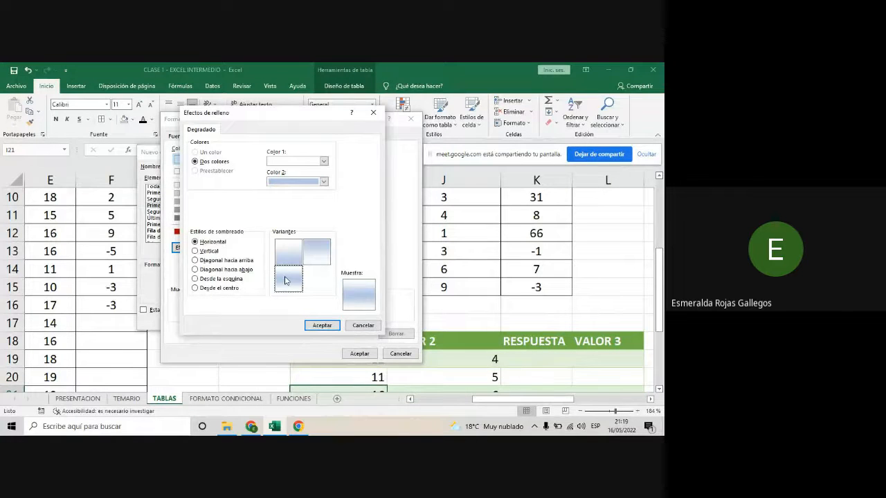
{"action": "left_click", "coordinate": [287, 258]}
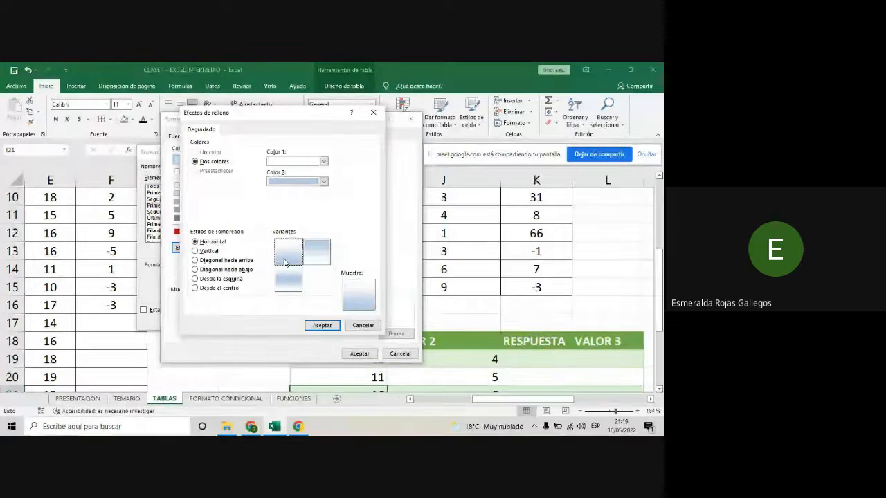
{"action": "left_click", "coordinate": [195, 252]}
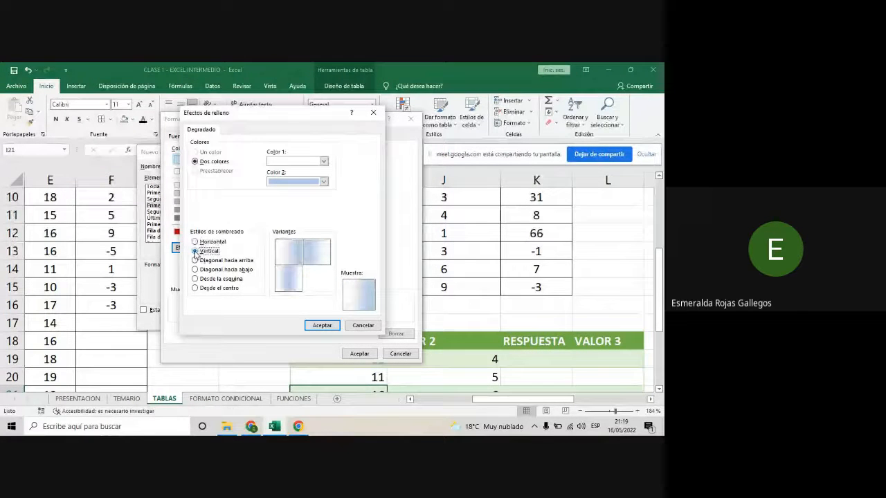
{"action": "left_click", "coordinate": [195, 261]}
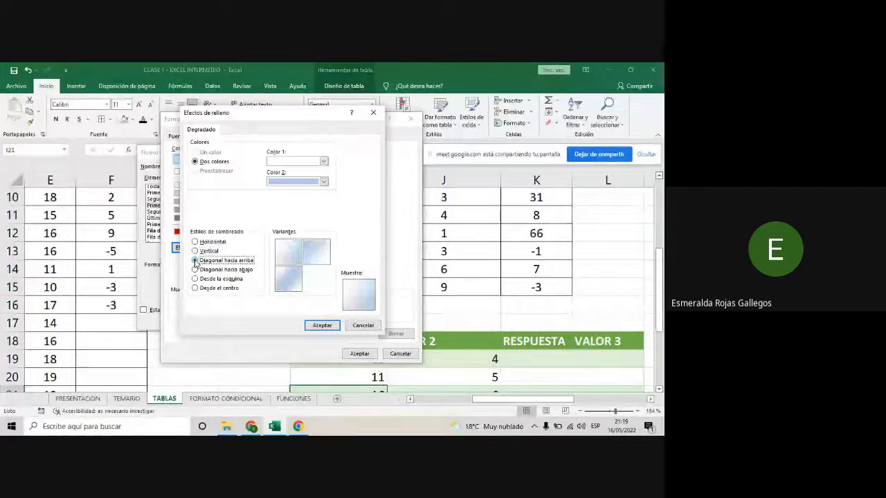
{"action": "left_click", "coordinate": [196, 270]}
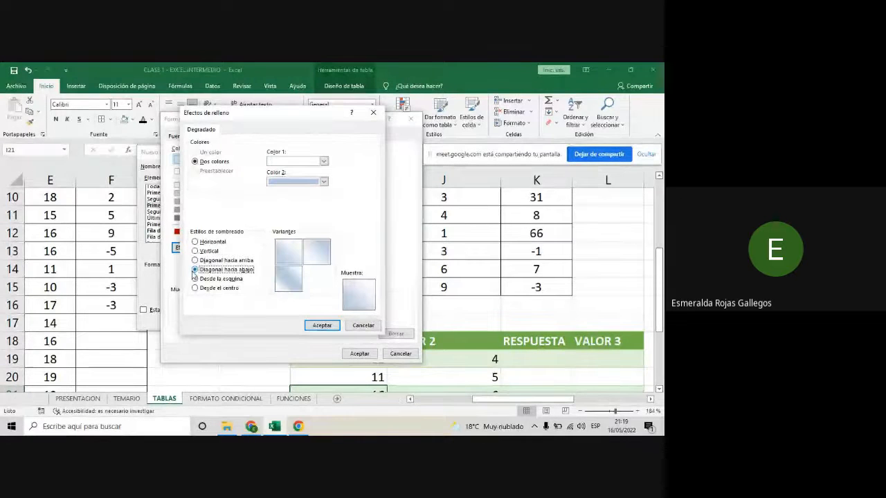
{"action": "left_click", "coordinate": [195, 278]}
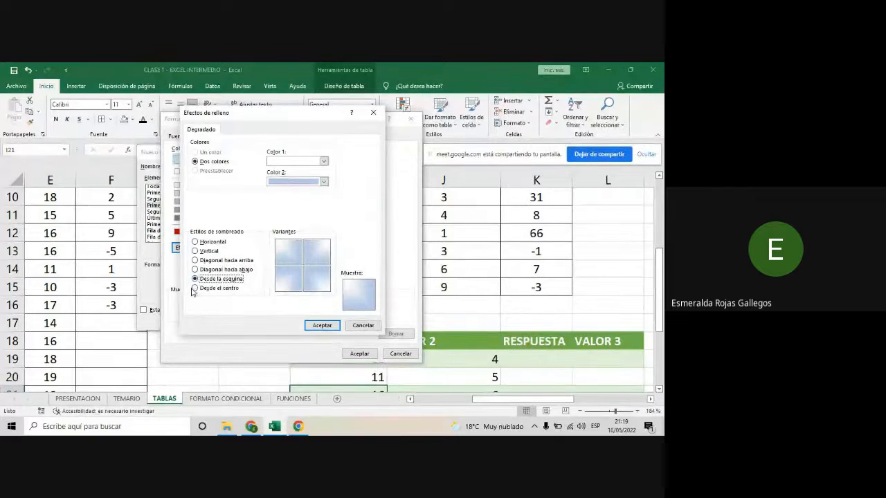
{"action": "left_click", "coordinate": [196, 289]}
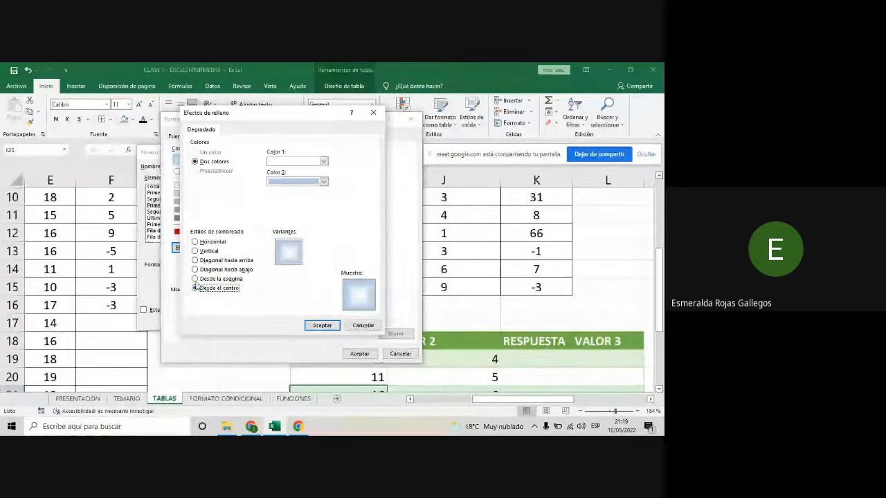
- Use Horizontal shading with the first variant, white fading down to blue, and accept the first row stripe's format
{"action": "left_click", "coordinate": [196, 243]}
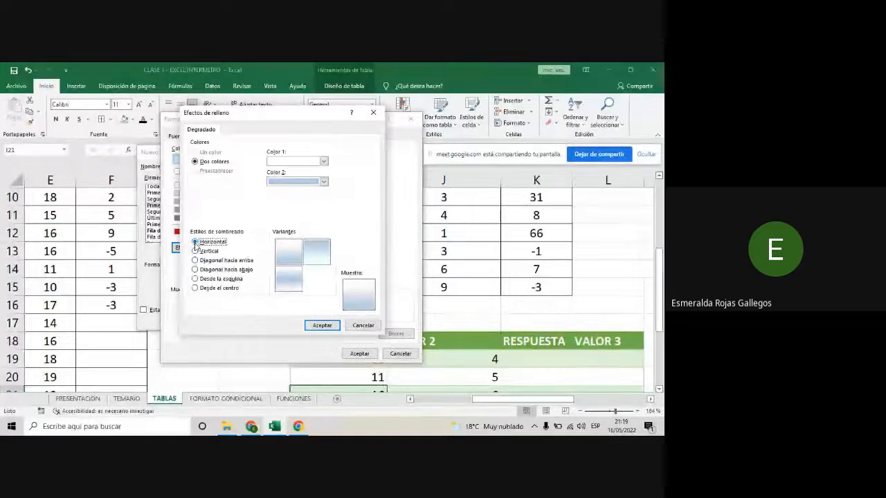
{"action": "left_click", "coordinate": [288, 260]}
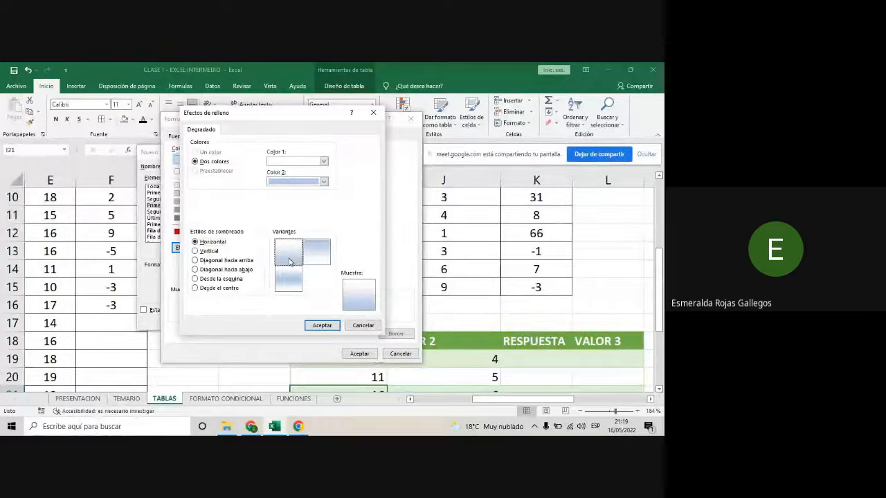
{"action": "left_click", "coordinate": [322, 325]}
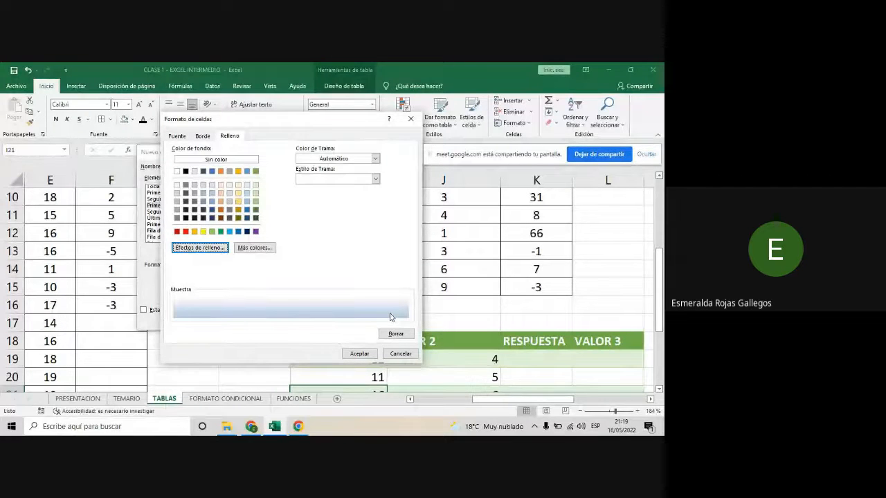
{"action": "left_click", "coordinate": [359, 354]}
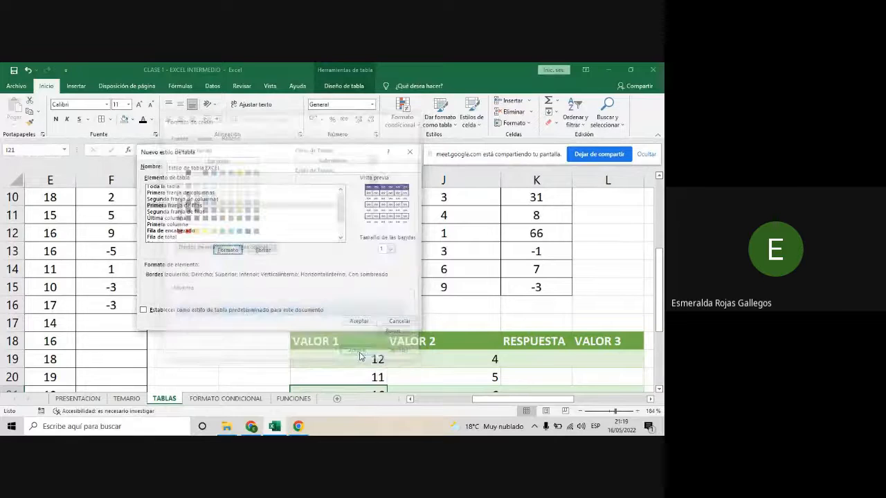
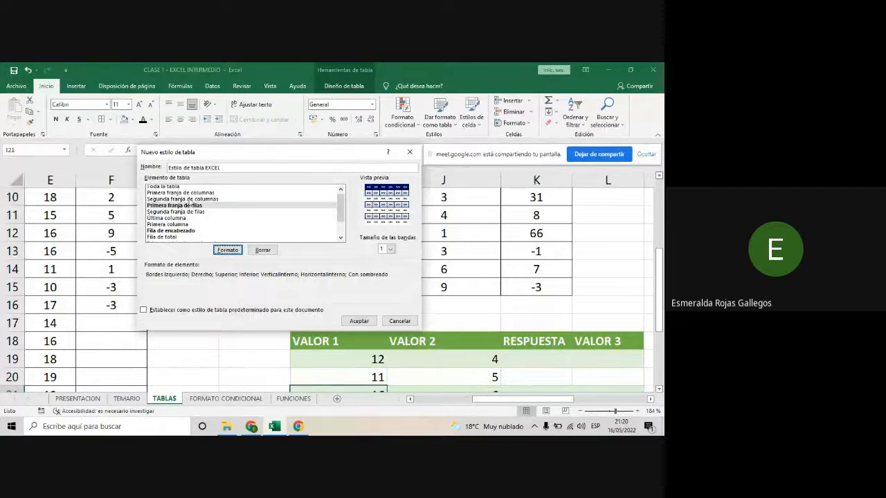
- Open the format of the style's Segunda franja de columnas element and give it a blue fine dotted pattern fill
{"action": "left_click", "coordinate": [190, 199]}
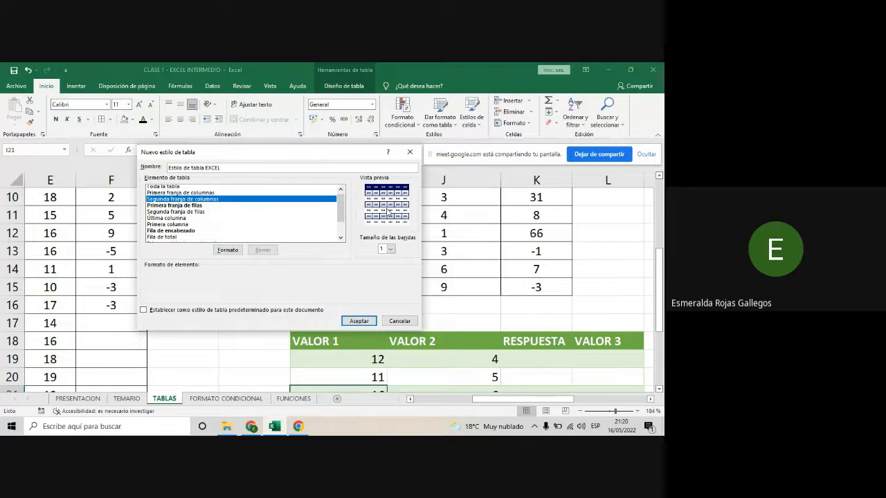
{"action": "left_click", "coordinate": [228, 250]}
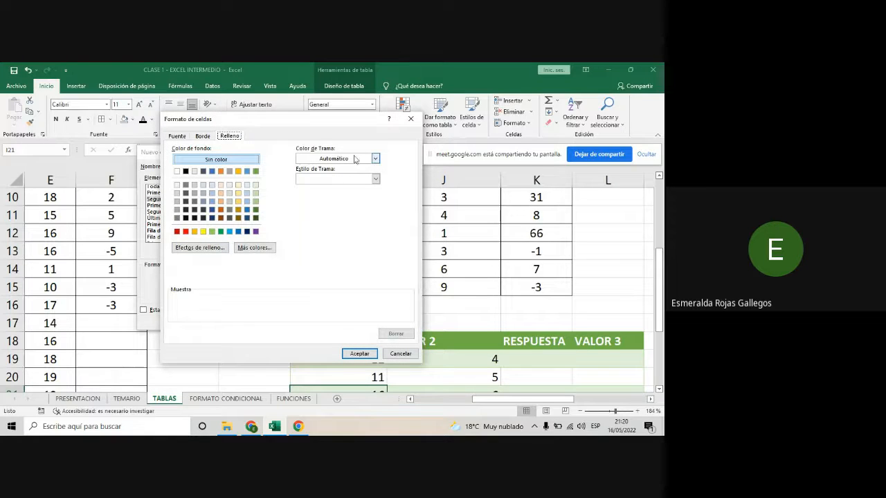
{"action": "left_click", "coordinate": [375, 159]}
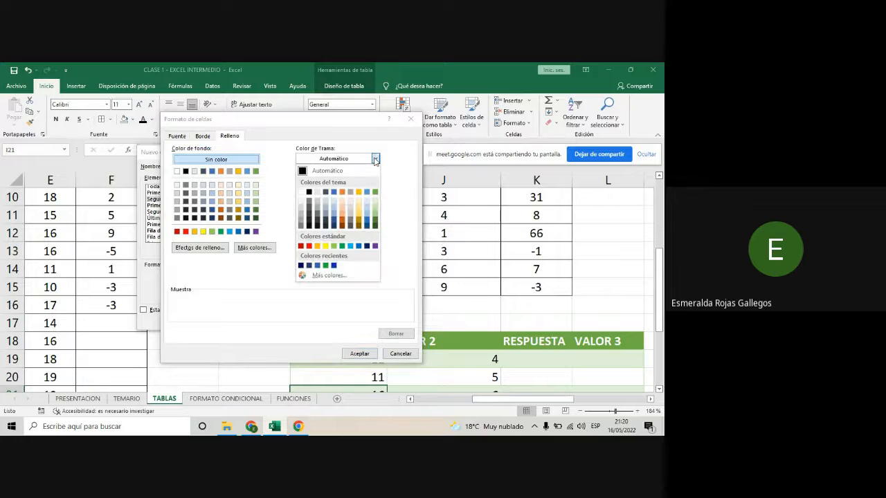
{"action": "left_click", "coordinate": [333, 210]}
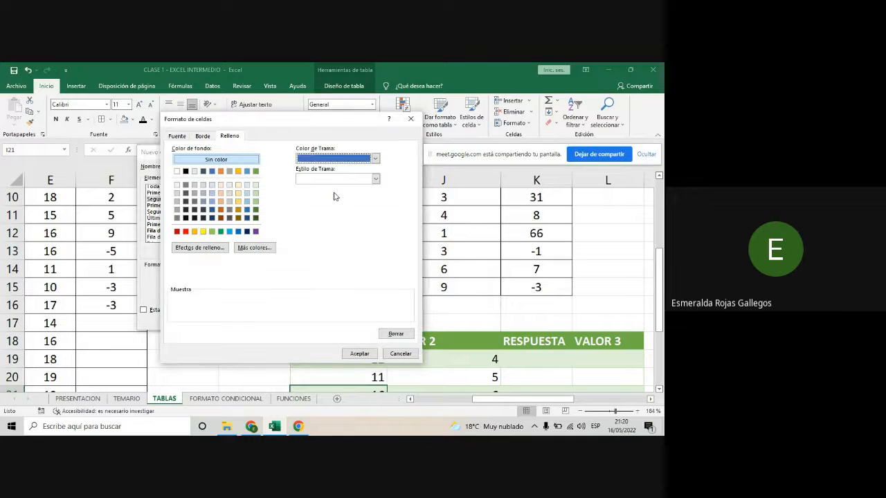
{"action": "left_click", "coordinate": [374, 179]}
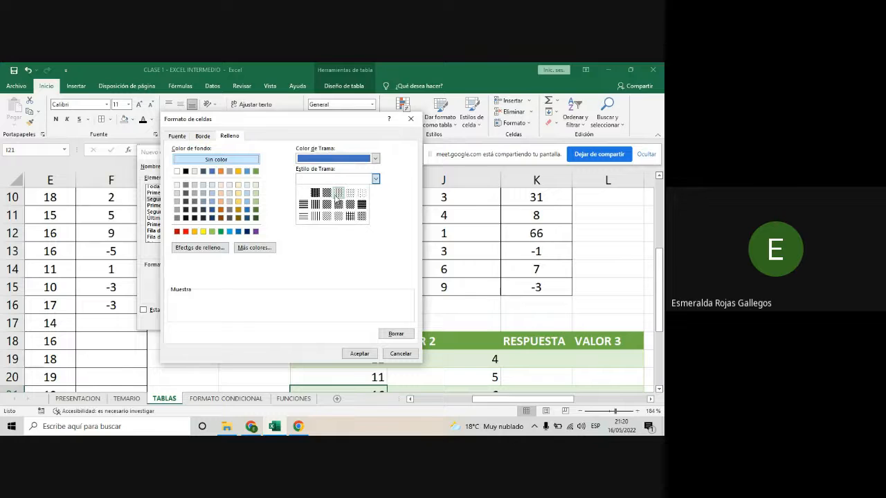
{"action": "left_click", "coordinate": [338, 194]}
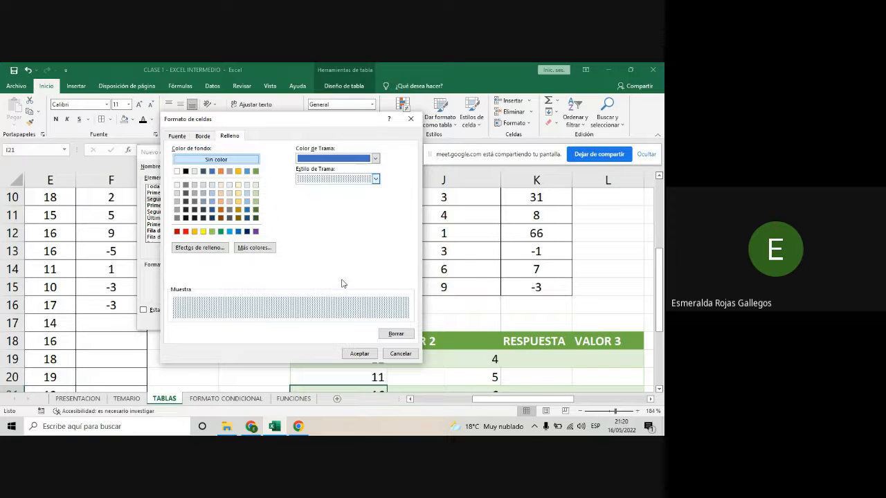
- Try thin and thick diagonal stripes, diagonal crosshatches, faint dots and the 75% shade as the second column stripe's pattern style
{"action": "left_click", "coordinate": [371, 181]}
{"action": "left_click", "coordinate": [325, 222]}
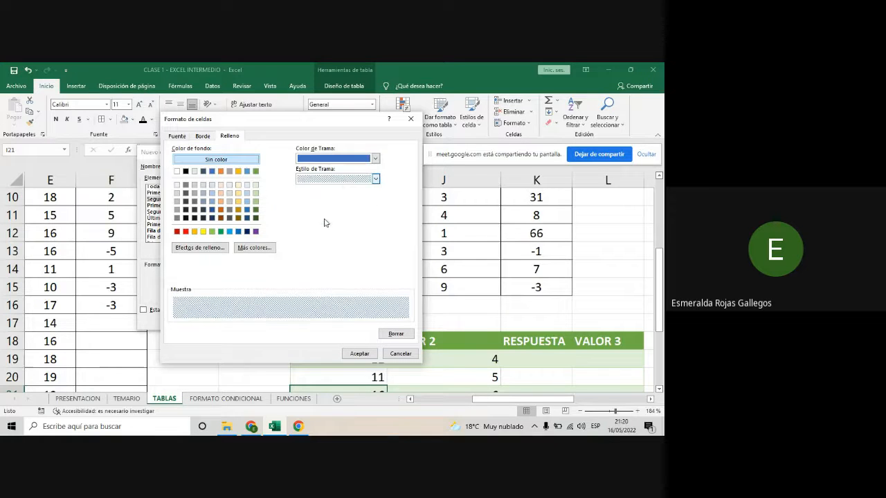
{"action": "left_click", "coordinate": [375, 180]}
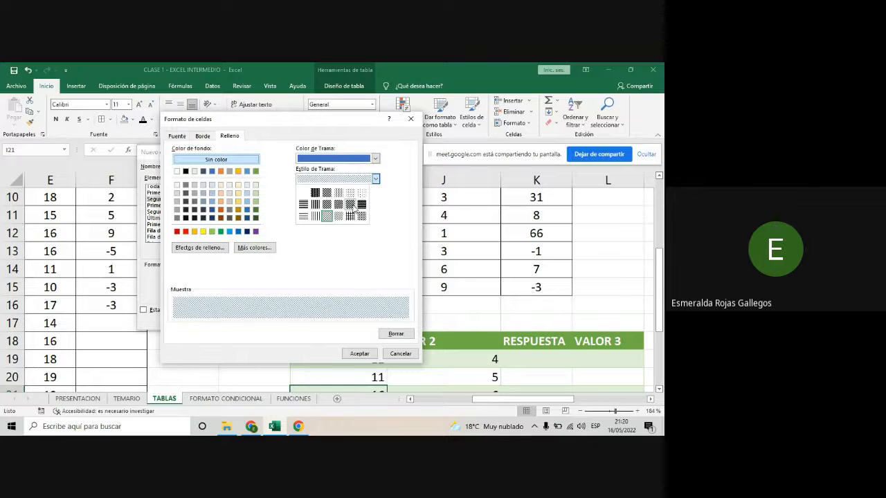
{"action": "left_click", "coordinate": [353, 206]}
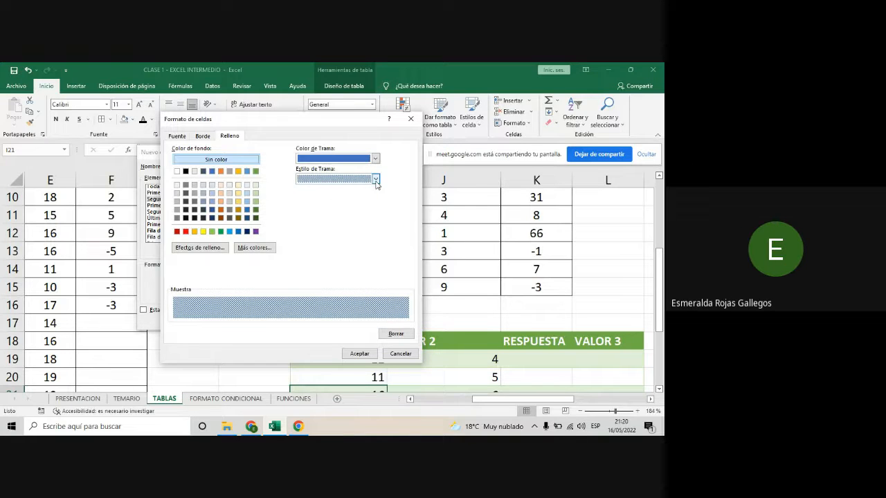
{"action": "left_click", "coordinate": [375, 180]}
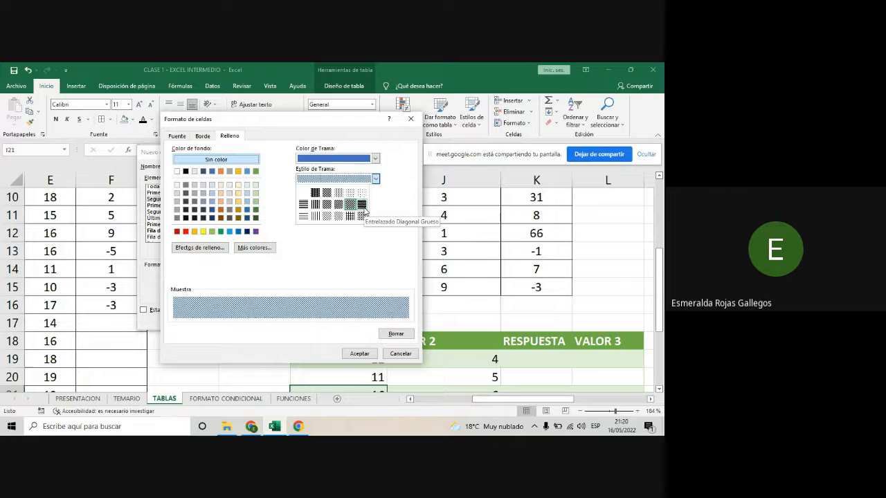
{"action": "left_click", "coordinate": [361, 205]}
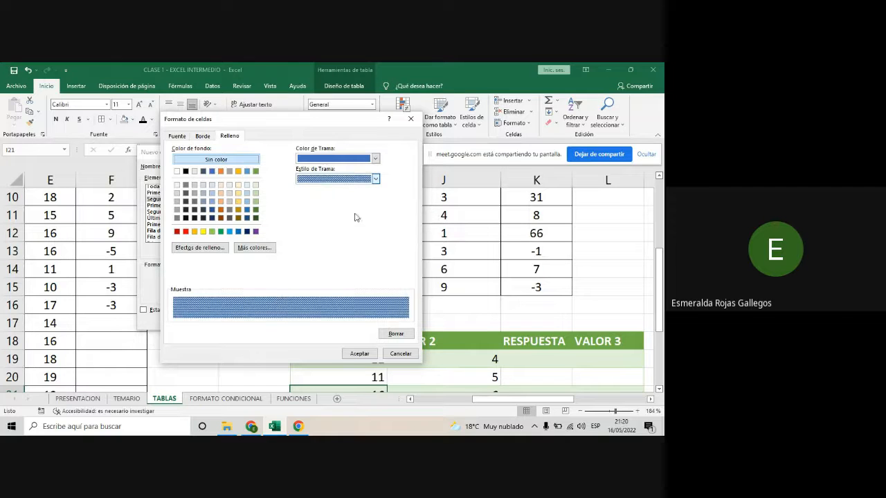
{"action": "left_click", "coordinate": [375, 179]}
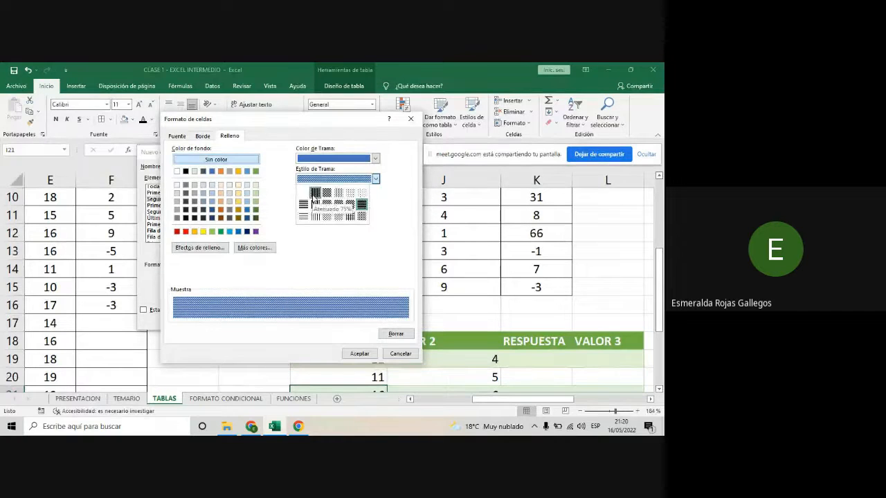
{"action": "left_click", "coordinate": [312, 199]}
{"action": "left_click", "coordinate": [375, 179]}
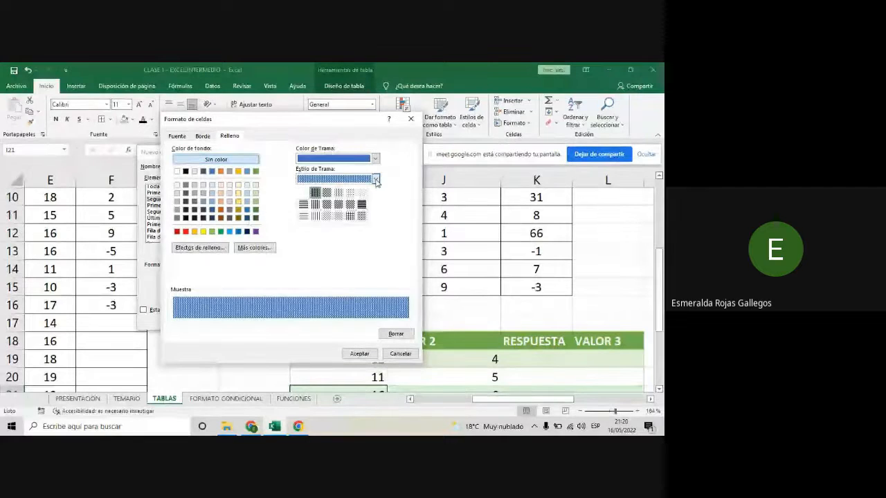
{"action": "left_click", "coordinate": [360, 193]}
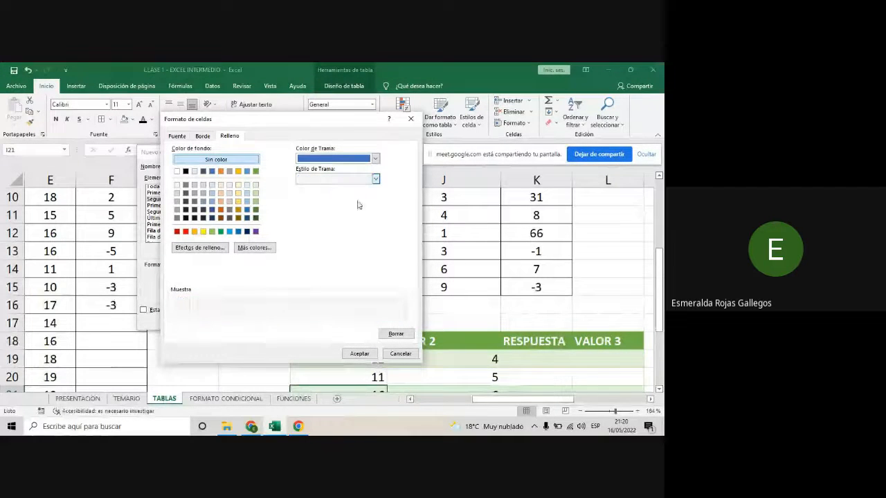
{"action": "left_click", "coordinate": [375, 179]}
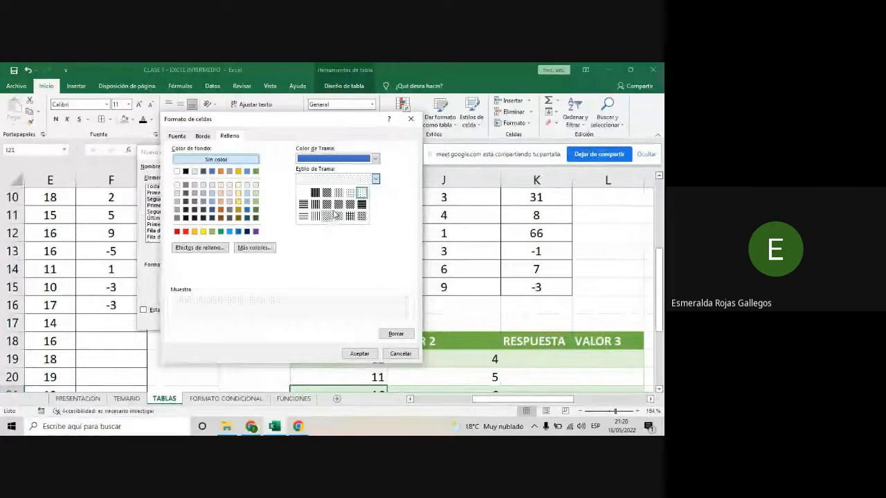
{"action": "left_click", "coordinate": [338, 206]}
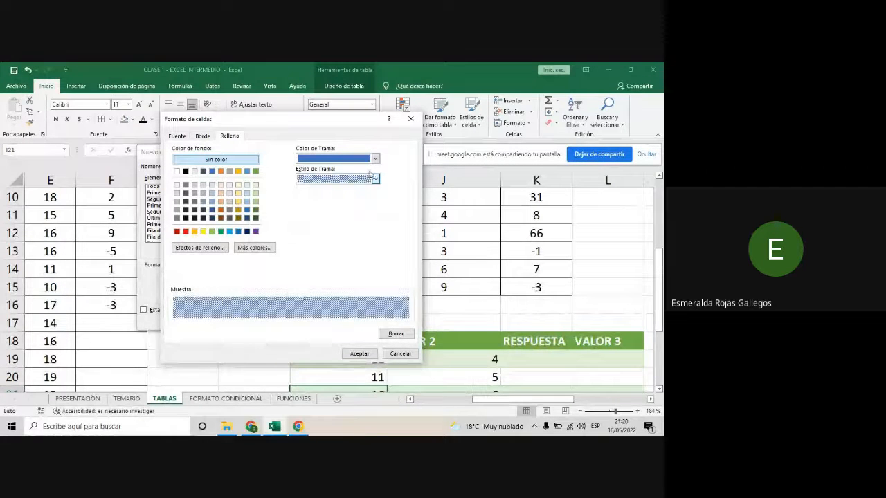
{"action": "left_click", "coordinate": [375, 179]}
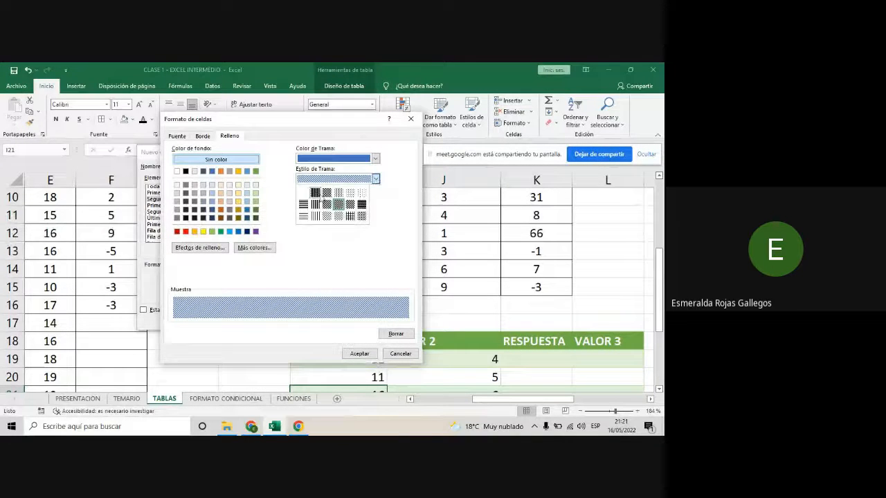
{"action": "left_click", "coordinate": [315, 194]}
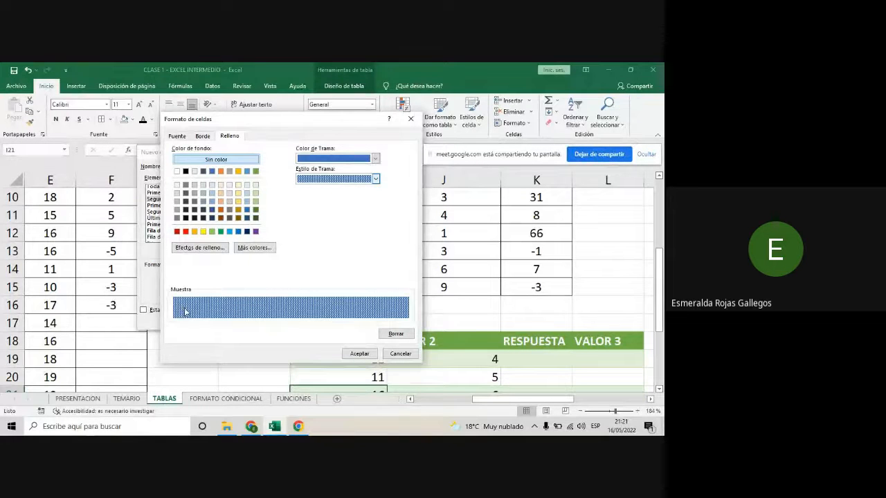
- Try dark navy and two lighter blues as the pattern colour, and settle on the theme's darker blue
{"action": "left_click", "coordinate": [375, 160]}
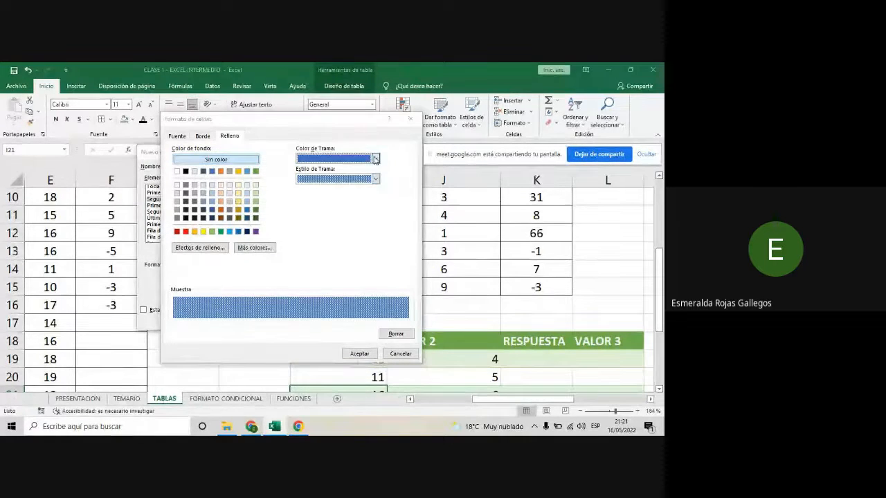
{"action": "left_click", "coordinate": [302, 266]}
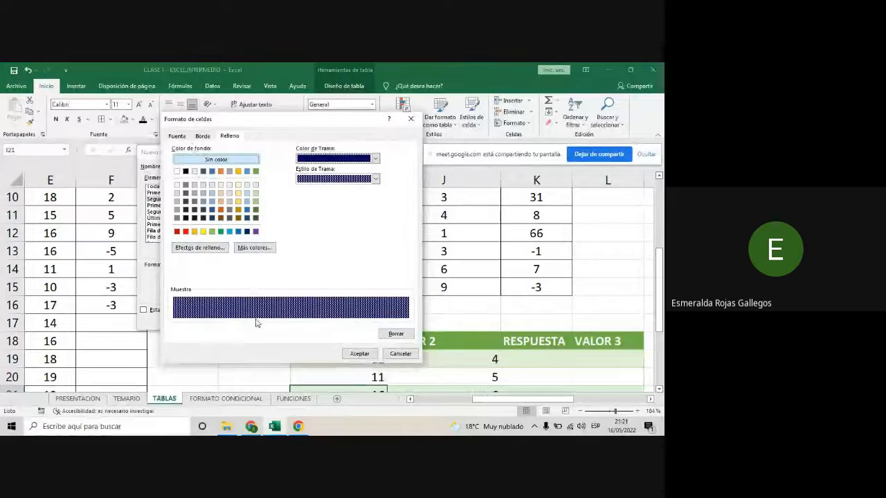
{"action": "left_click", "coordinate": [374, 179]}
{"action": "left_click", "coordinate": [374, 180]}
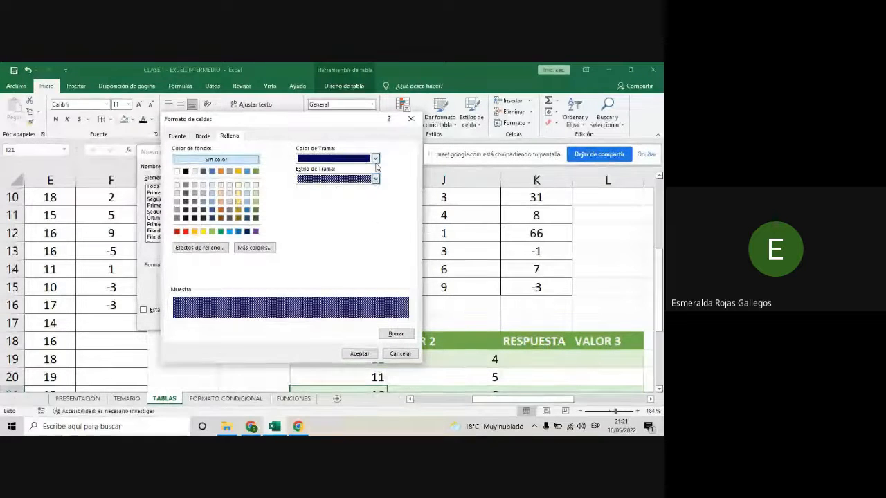
{"action": "left_click", "coordinate": [375, 159]}
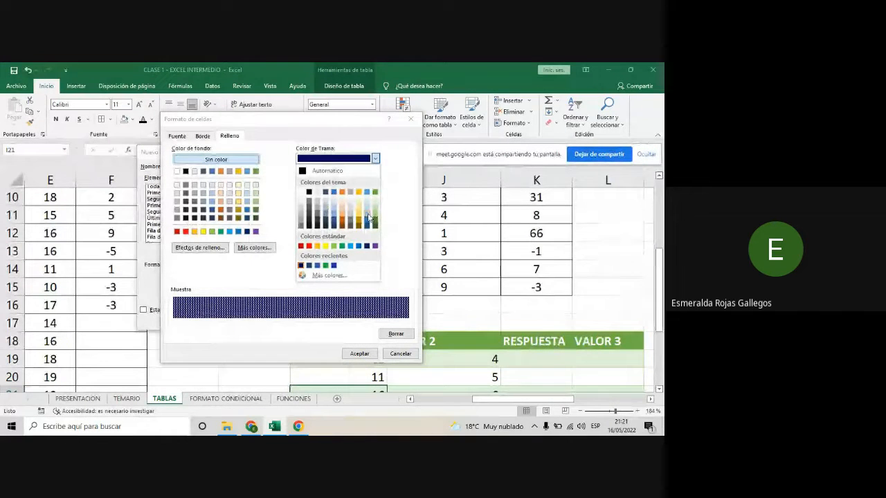
{"action": "left_click", "coordinate": [367, 216]}
{"action": "left_click", "coordinate": [374, 159]}
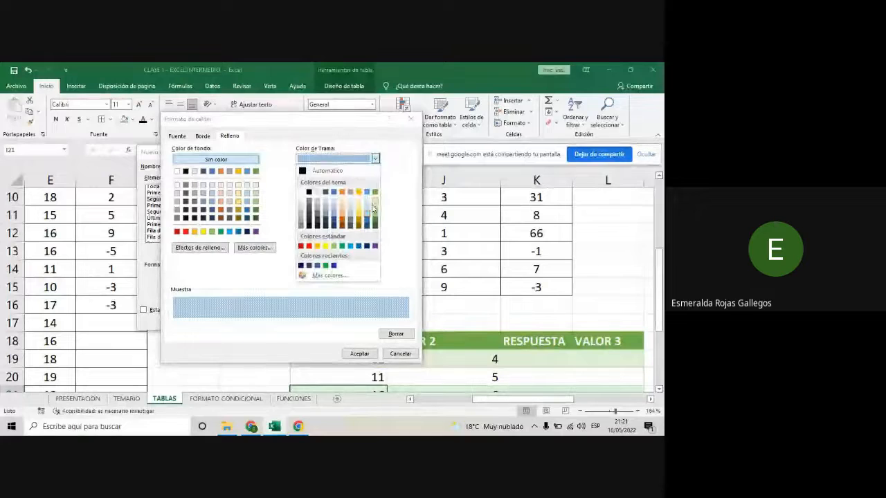
{"action": "left_click", "coordinate": [368, 203]}
{"action": "left_click", "coordinate": [374, 159]}
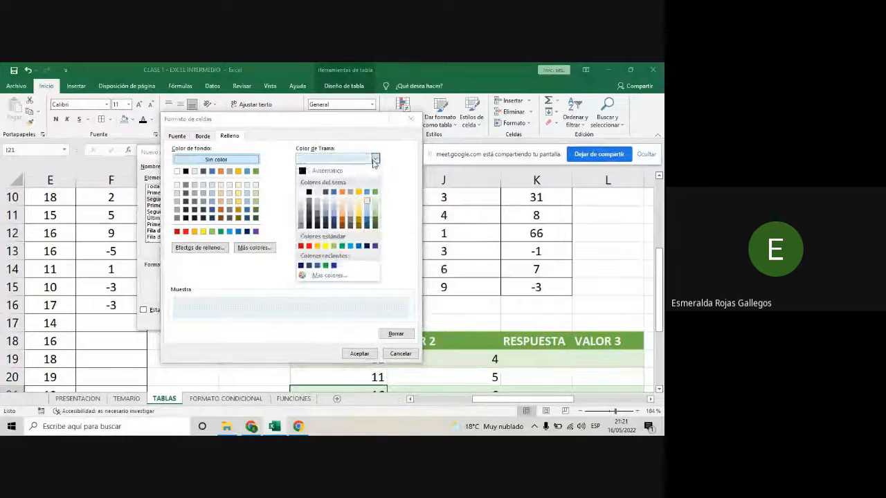
{"action": "left_click", "coordinate": [335, 223]}
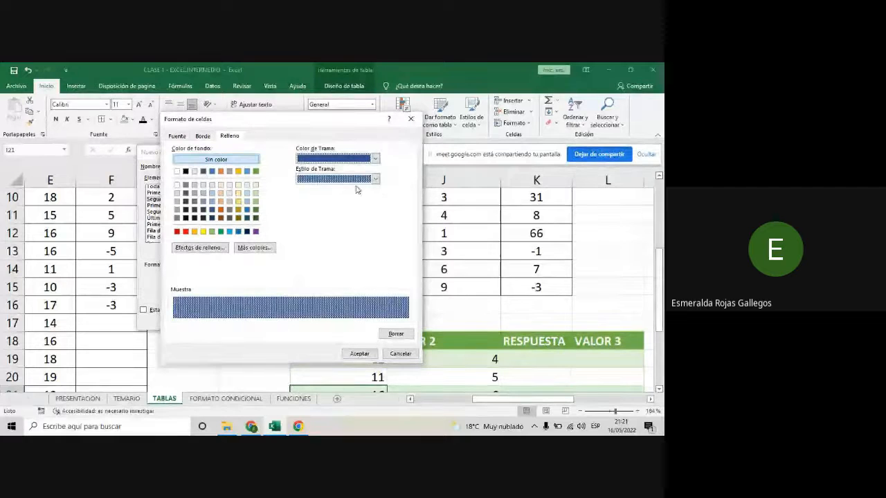
- Try the faint dotted and thin vertical stripe pattern styles with the darker blue
{"action": "left_click", "coordinate": [374, 179]}
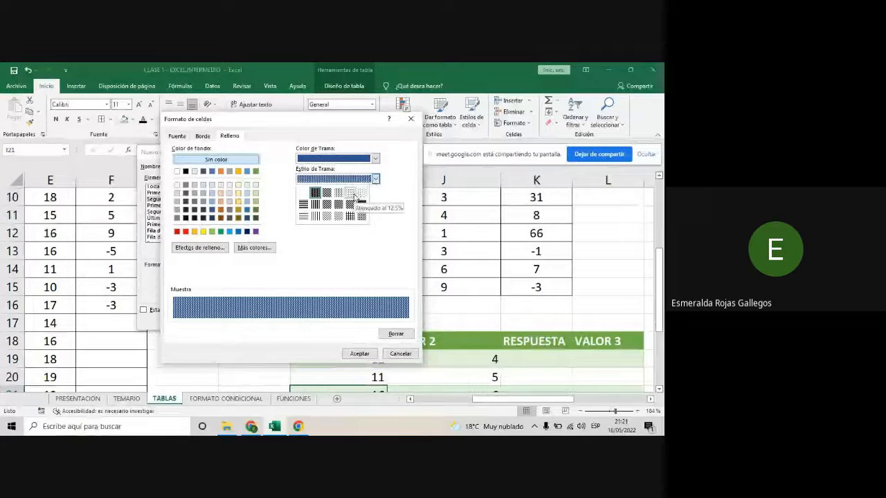
{"action": "left_click", "coordinate": [354, 196]}
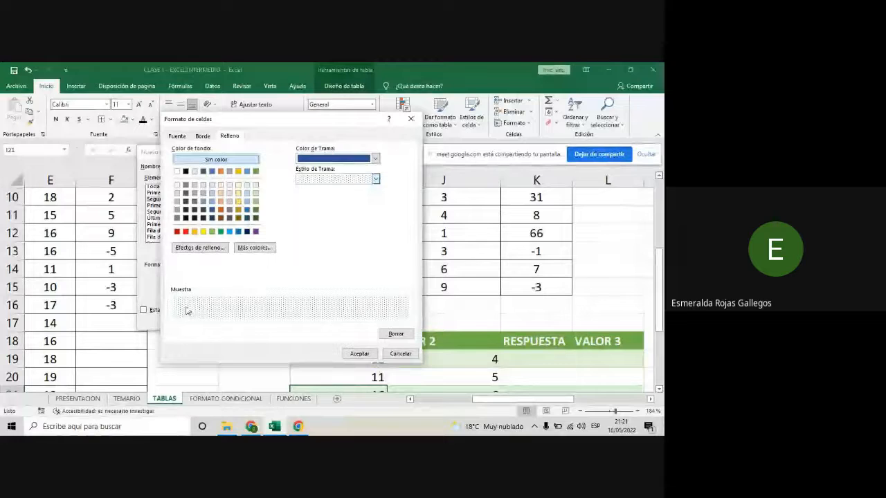
{"action": "left_click", "coordinate": [375, 179]}
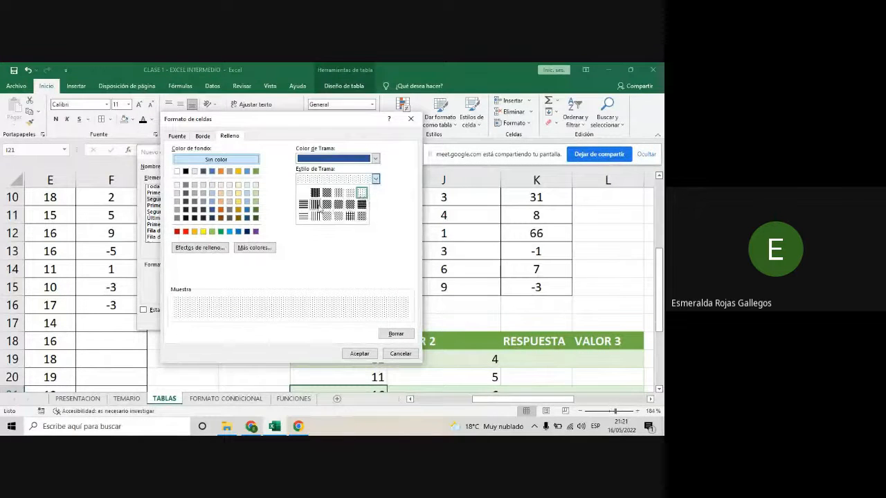
{"action": "left_click", "coordinate": [311, 218]}
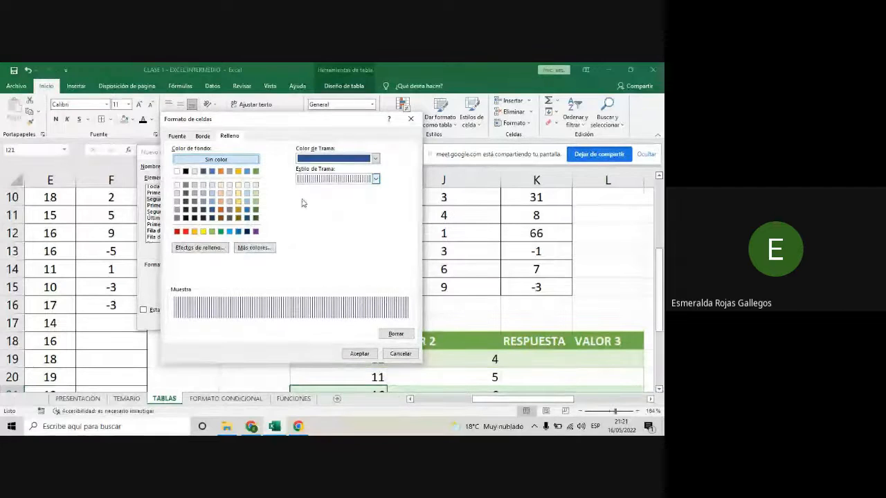
- Use the first thin diagonal stripe pattern style and accept the second column stripe's fill
{"action": "left_click", "coordinate": [377, 180]}
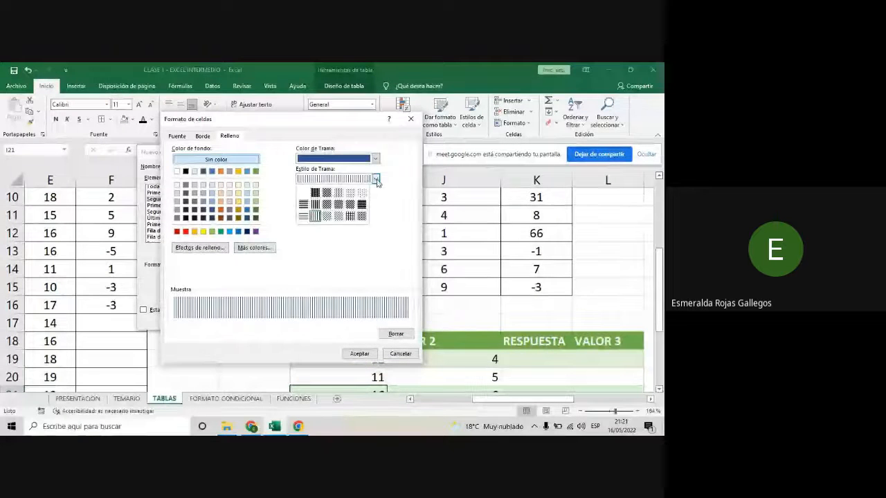
{"action": "left_click", "coordinate": [327, 217]}
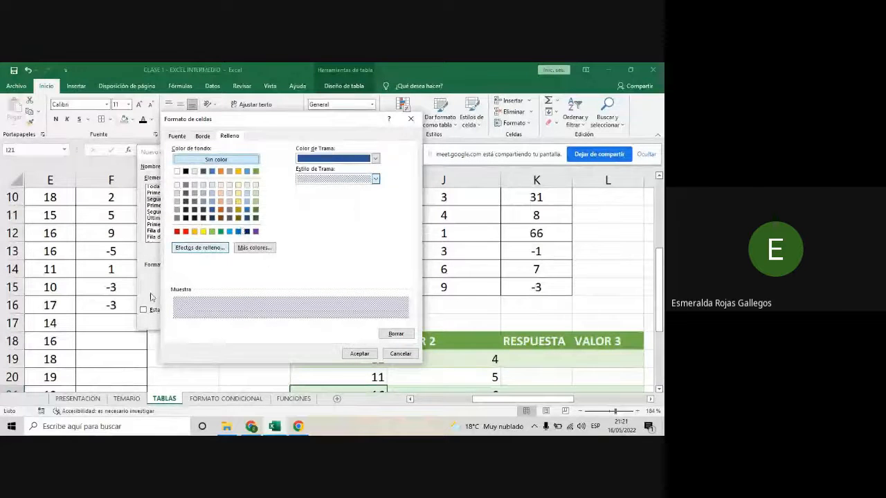
{"action": "left_click", "coordinate": [359, 354]}
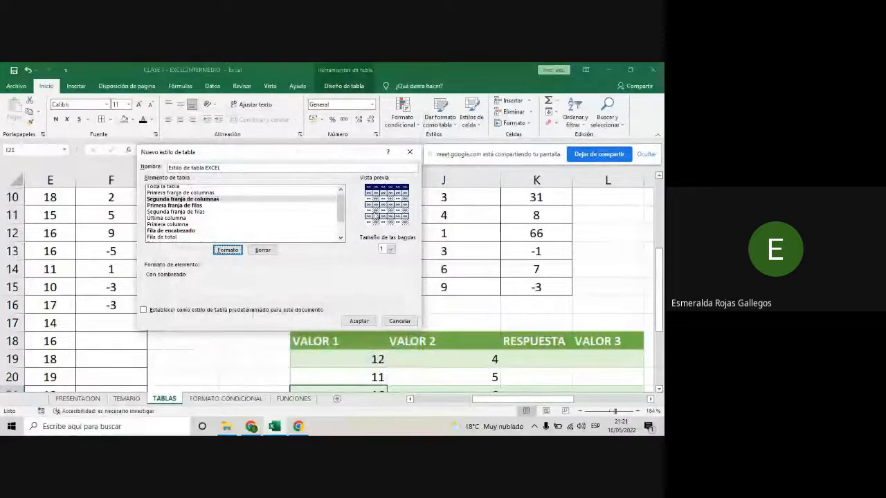
- Try dark navy outline and inside borders on the second column stripe of the custom table style
{"action": "left_click", "coordinate": [228, 251]}
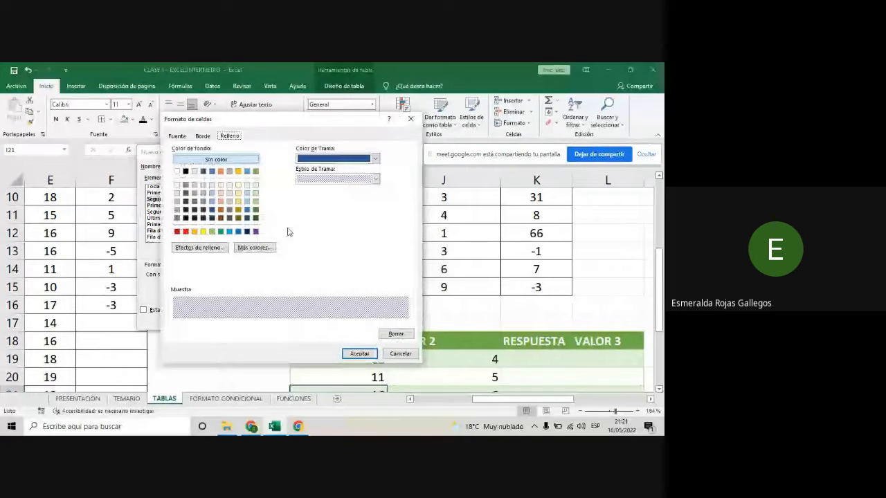
{"action": "left_click", "coordinate": [202, 136]}
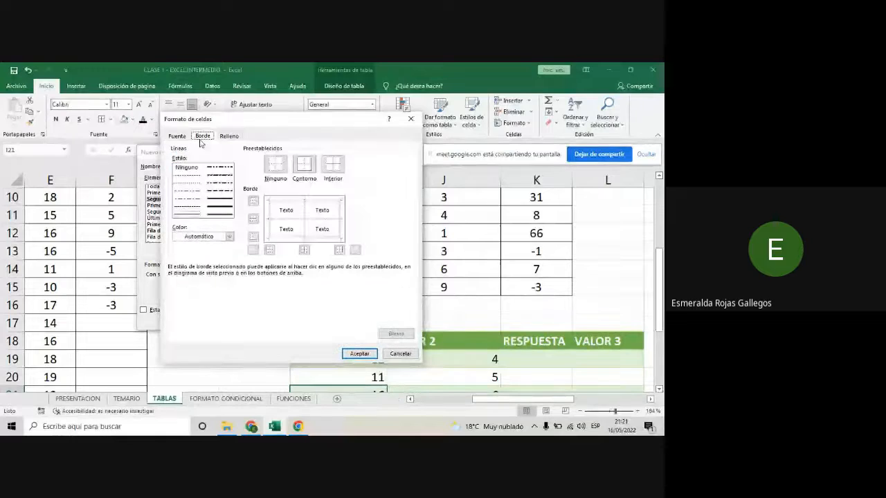
{"action": "left_click", "coordinate": [229, 237]}
{"action": "left_click", "coordinate": [178, 340]}
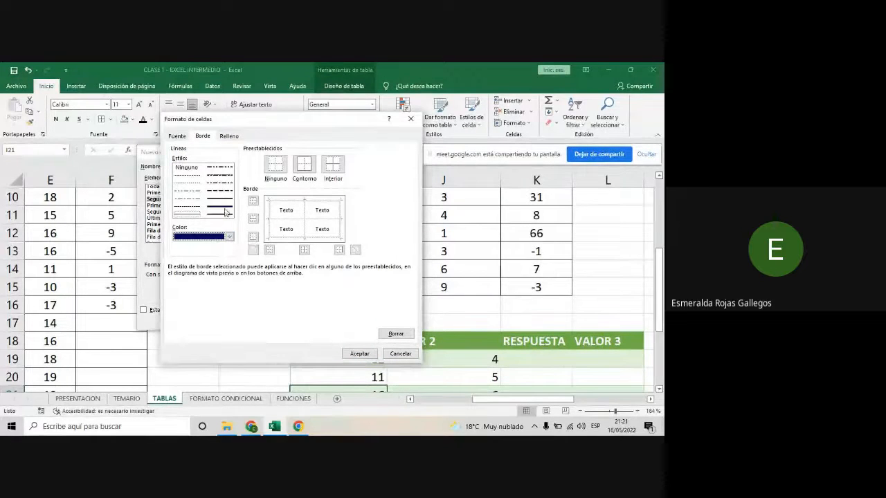
{"action": "left_click", "coordinate": [304, 166]}
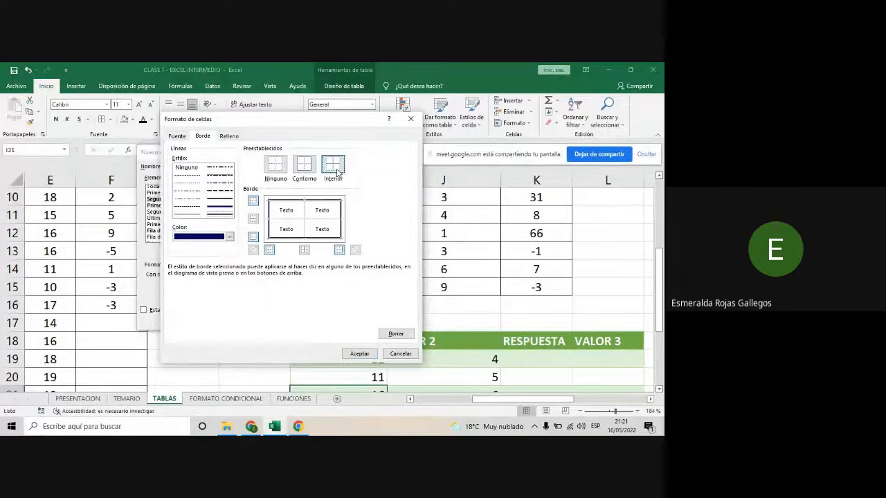
{"action": "left_click", "coordinate": [336, 170]}
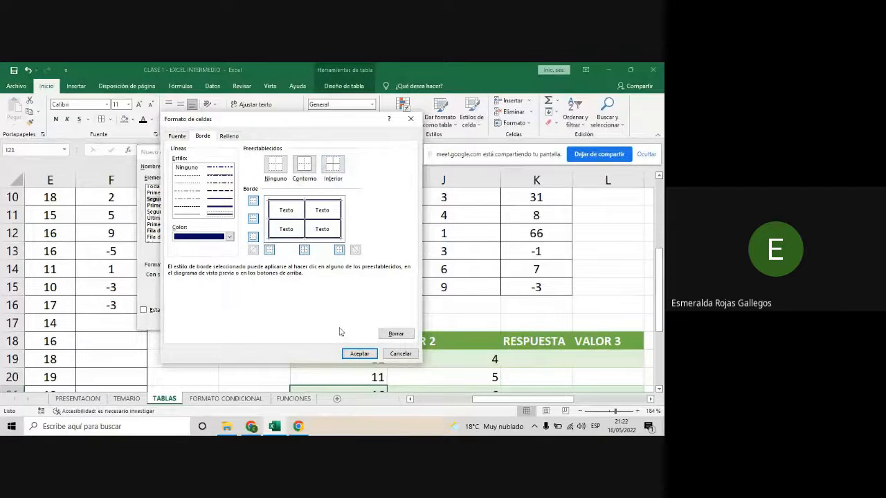
{"action": "left_click", "coordinate": [357, 354]}
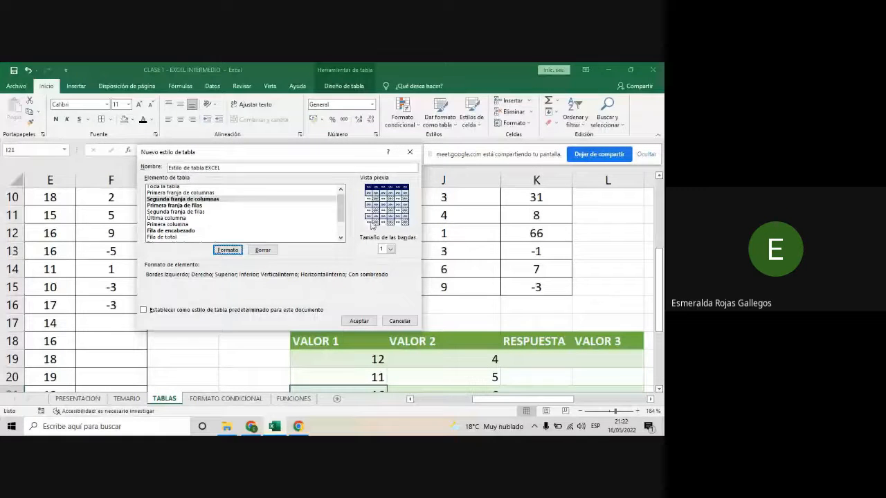
- Clear all formatting from the Segunda franja de columnas element of the custom style
{"action": "left_click", "coordinate": [168, 200]}
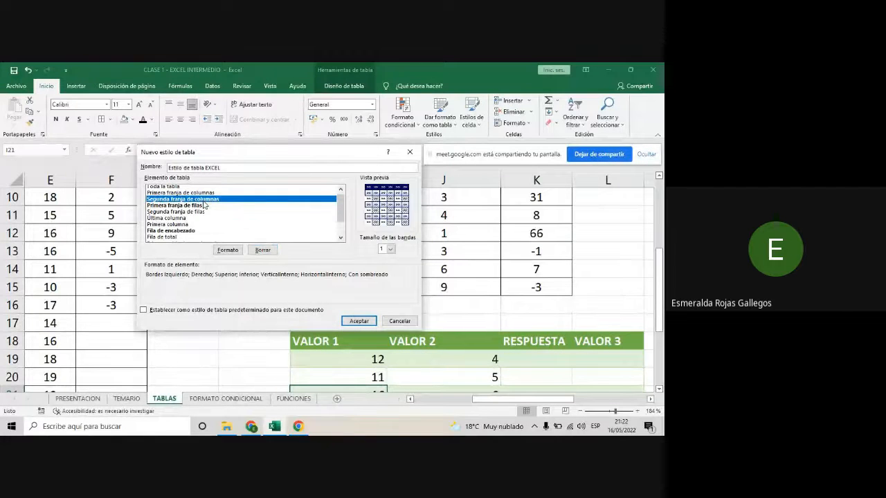
{"action": "left_click", "coordinate": [263, 250]}
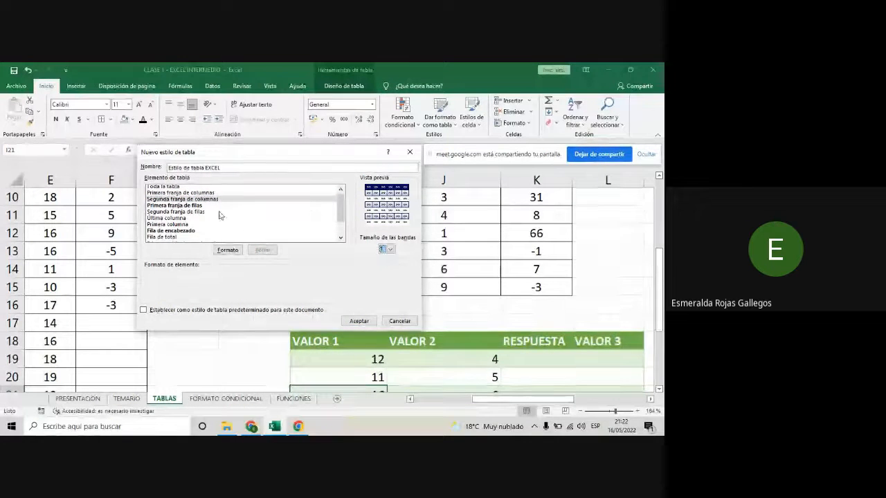
- Give the Segunda franja de filas element outline and inside borders in the recently used dark navy
{"action": "left_click", "coordinate": [177, 212]}
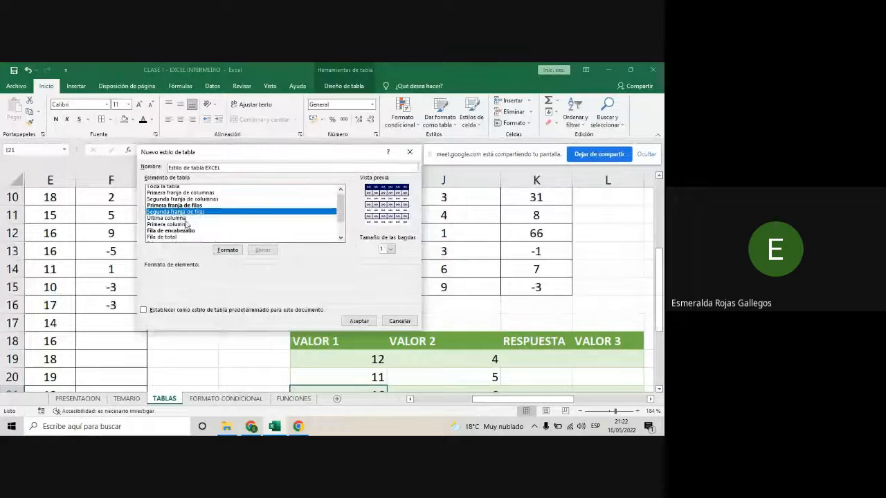
{"action": "left_click", "coordinate": [227, 250]}
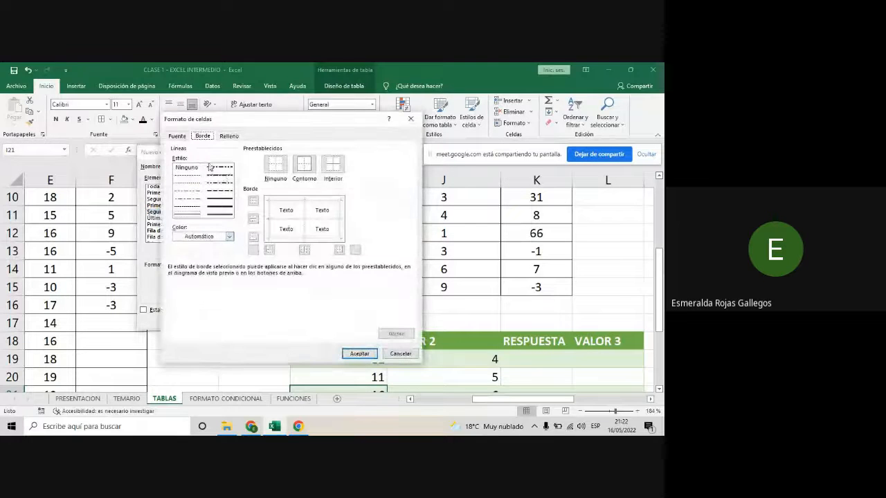
{"action": "left_click", "coordinate": [229, 237]}
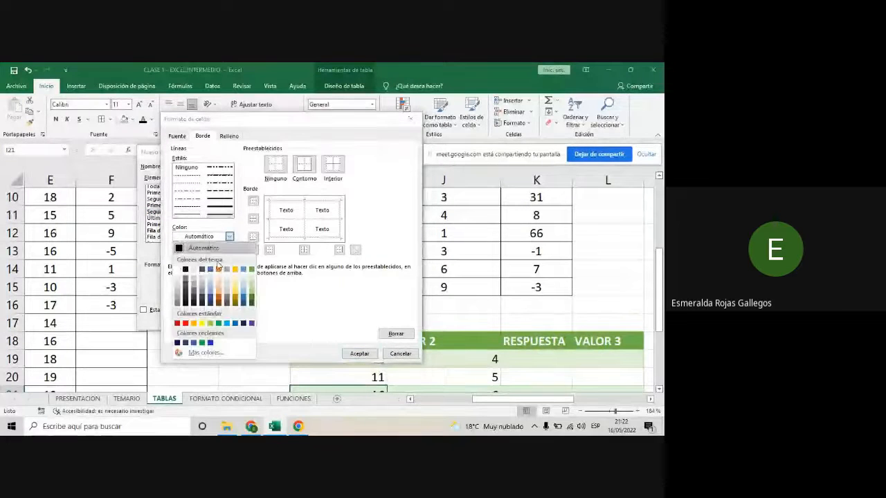
{"action": "left_click", "coordinate": [177, 342]}
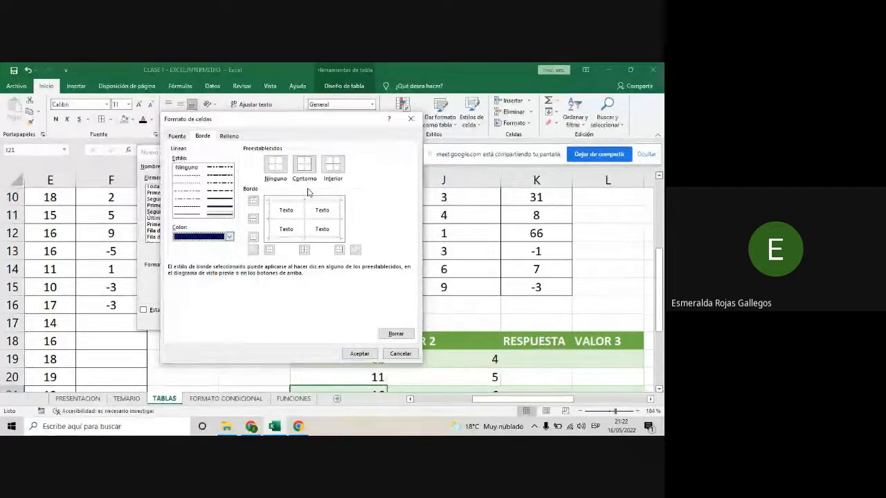
{"action": "left_click", "coordinate": [305, 166]}
{"action": "left_click", "coordinate": [332, 166]}
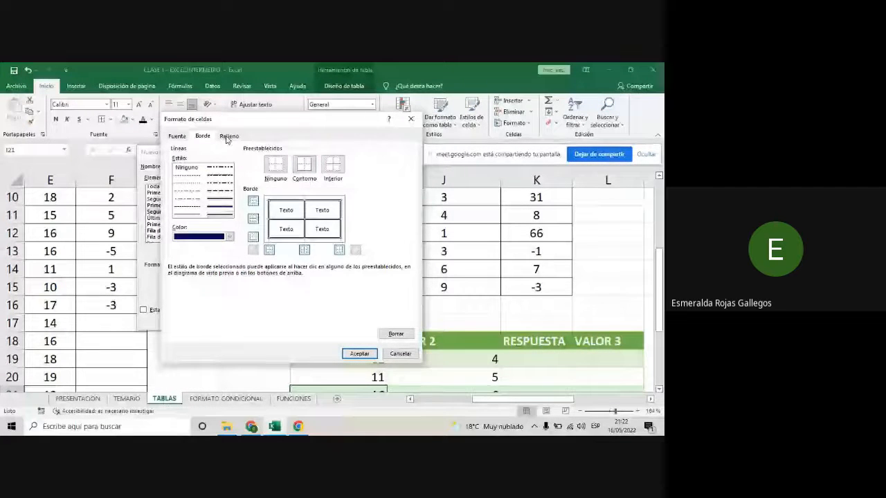
- Fill the second row stripe with the thin diagonal stripe pattern in the theme's darker blue, and save the custom table style
{"action": "left_click", "coordinate": [229, 135]}
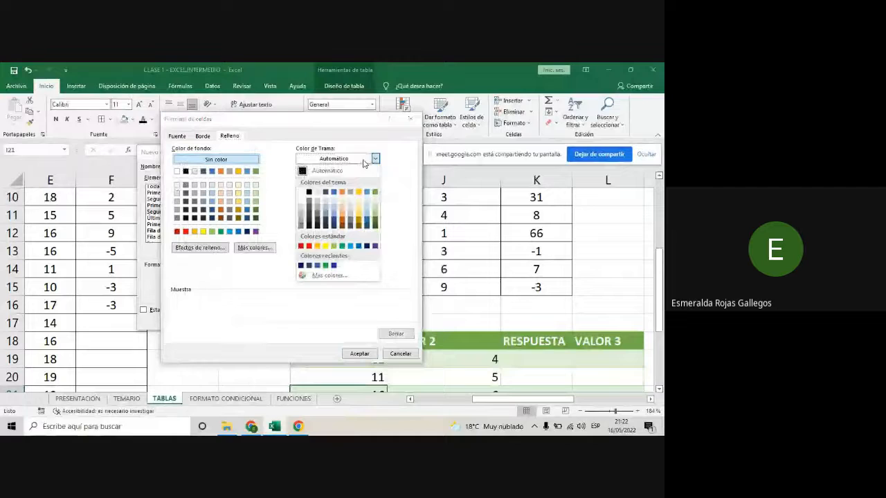
{"action": "left_click", "coordinate": [333, 223]}
{"action": "left_click", "coordinate": [376, 179]}
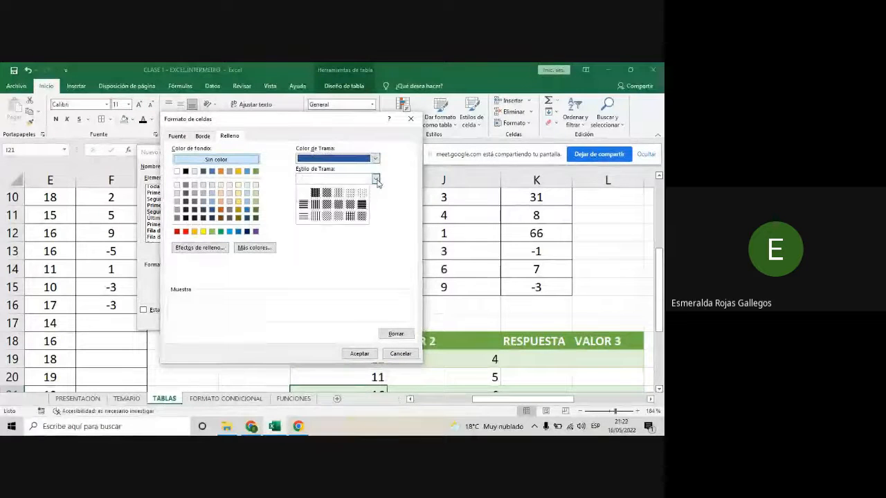
{"action": "left_click", "coordinate": [328, 217]}
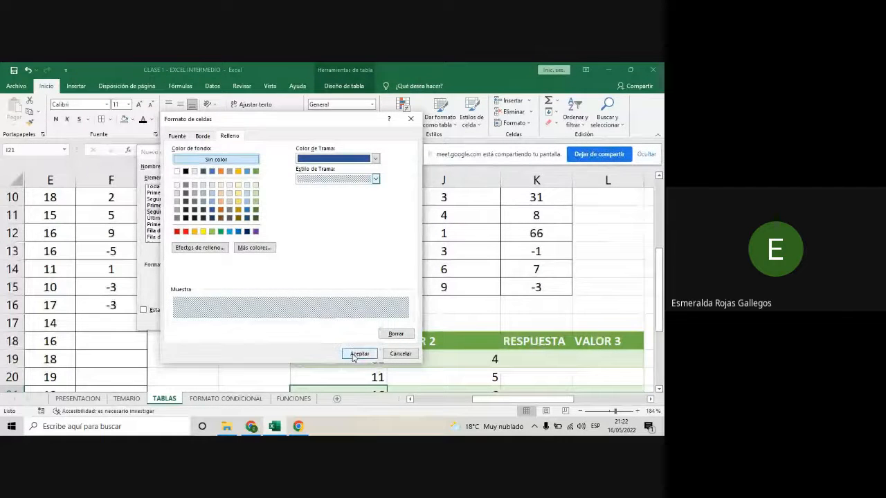
{"action": "left_click", "coordinate": [357, 354]}
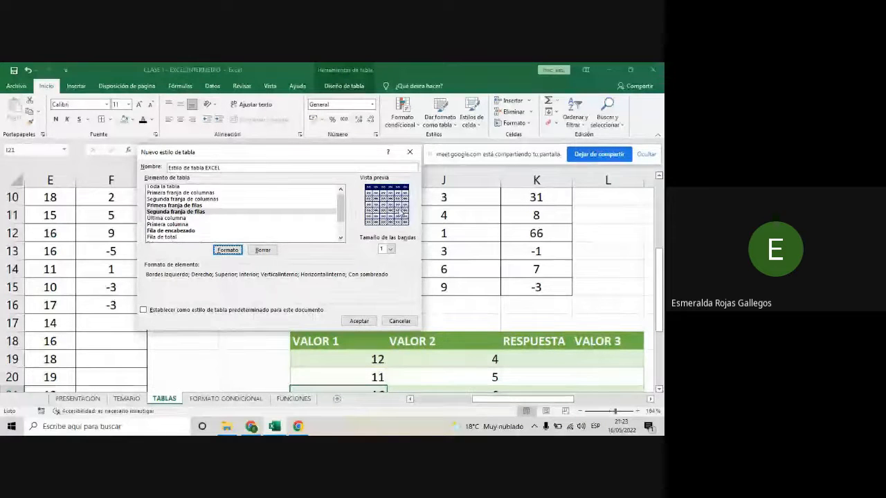
{"action": "left_click", "coordinate": [365, 322]}
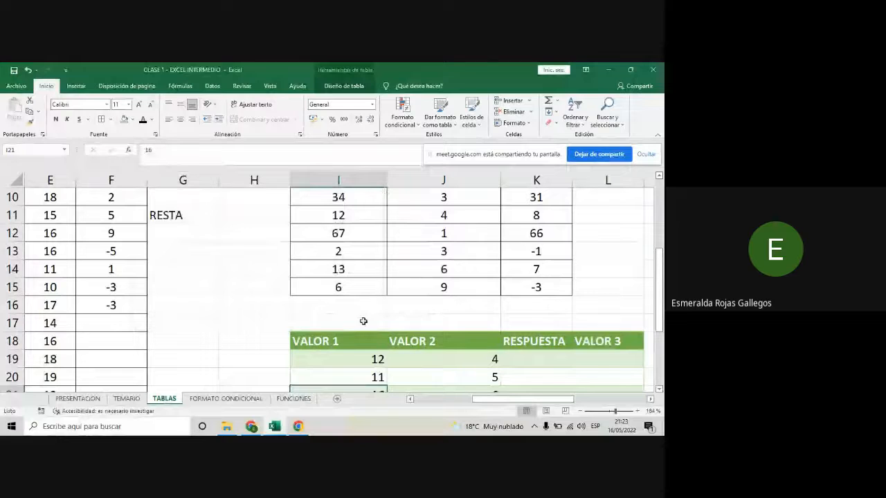
- Apply the new navy custom style to the VALOR 1 to VALOR 3 table starting in row 18
{"action": "scroll", "coordinate": [378, 355], "scroll_direction": "down", "scroll_amount": 1}
{"action": "scroll", "coordinate": [362, 322], "scroll_direction": "down", "scroll_amount": 1}
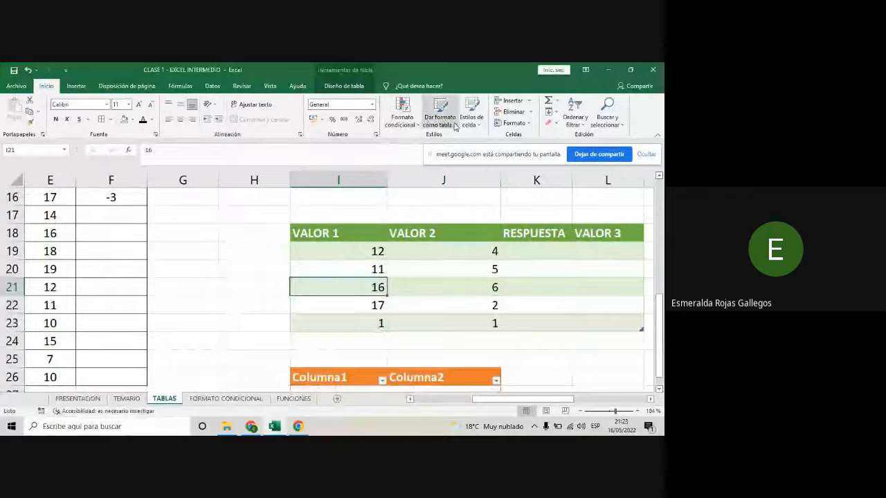
{"action": "left_click", "coordinate": [414, 286]}
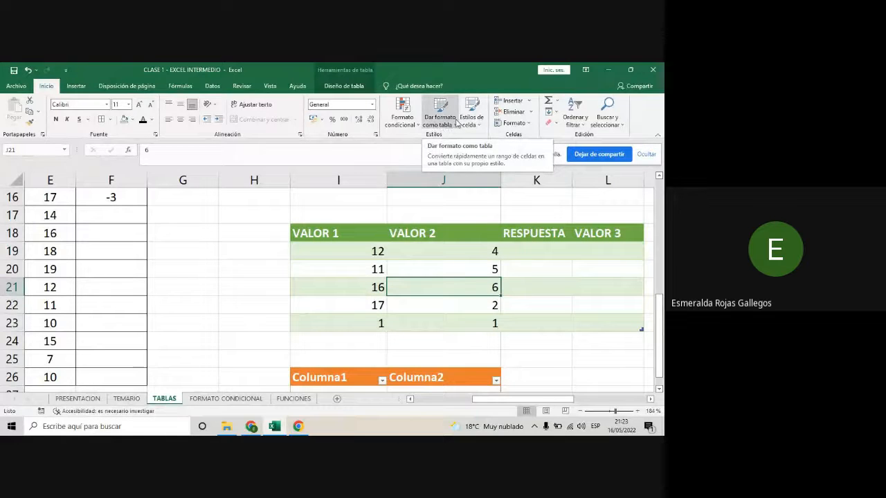
{"action": "left_click", "coordinate": [456, 122]}
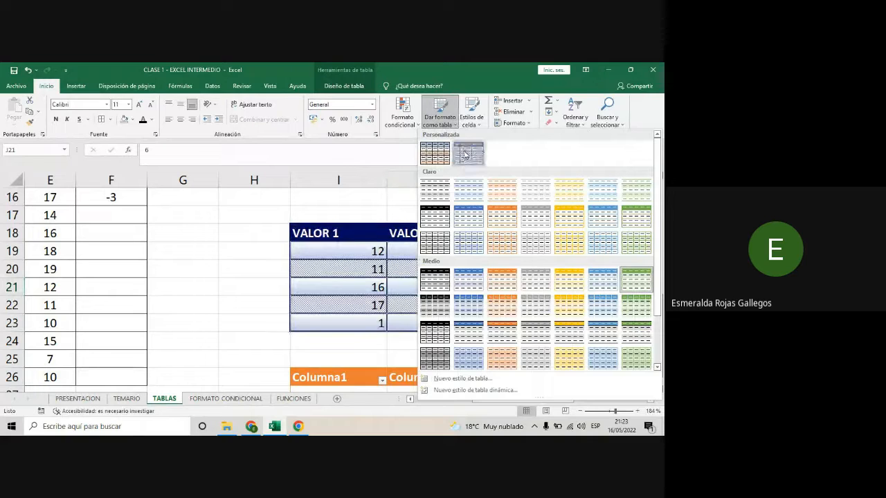
{"action": "left_click", "coordinate": [465, 154]}
- Examine the restyled table up close, checking the header, borders and alternating row stripes
{"action": "left_click_drag", "start_coordinate": [613, 413], "coordinate": [631, 413]}
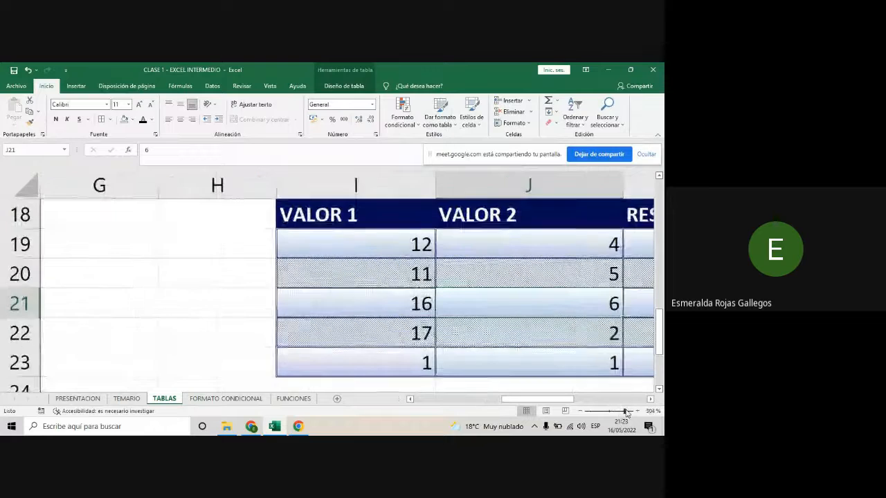
{"action": "left_click_drag", "start_coordinate": [557, 400], "coordinate": [630, 414]}
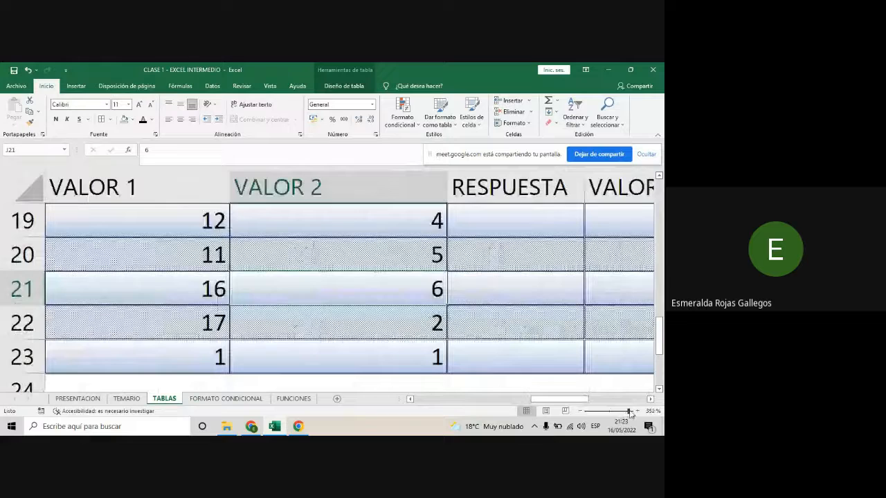
{"action": "left_click", "coordinate": [473, 291]}
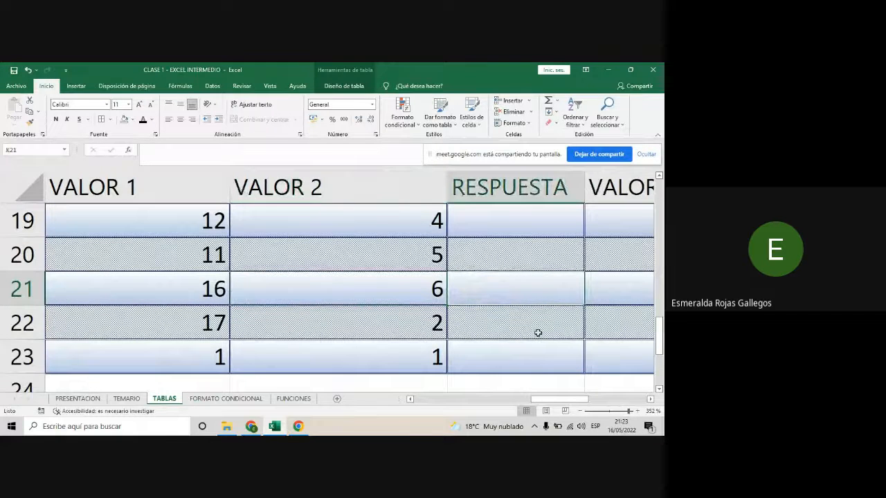
{"action": "left_click", "coordinate": [539, 334]}
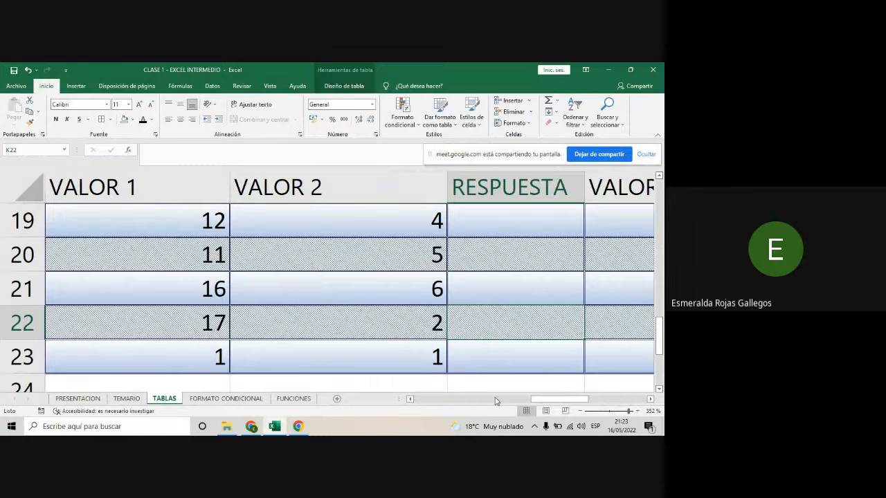
{"action": "left_click", "coordinate": [620, 412]}
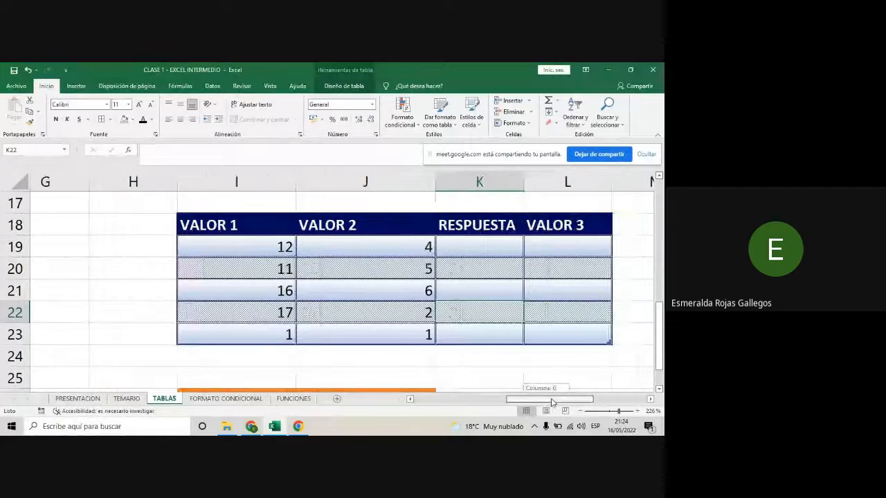
{"action": "left_click", "coordinate": [523, 370]}
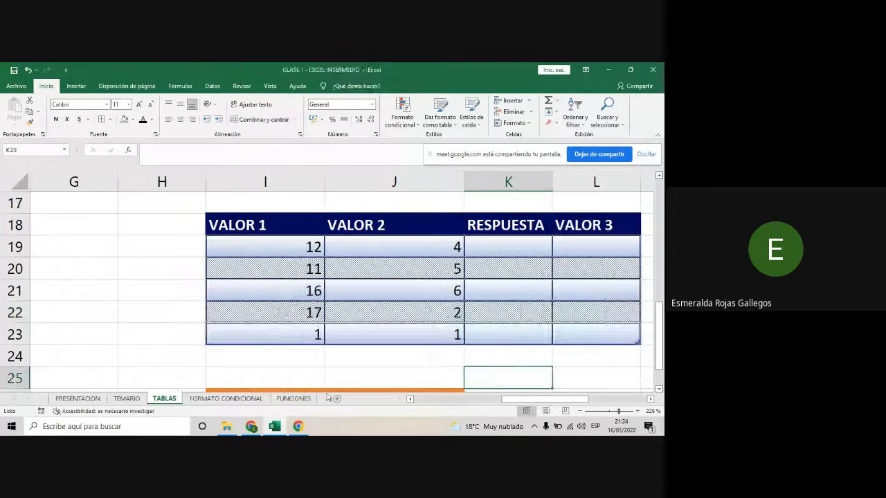
- Switch to the Google Meet call to check the participants' chat replies, and return to the Excel workbook
{"action": "left_click", "coordinate": [254, 429]}
{"action": "mouse_move", "coordinate": [276, 429]}
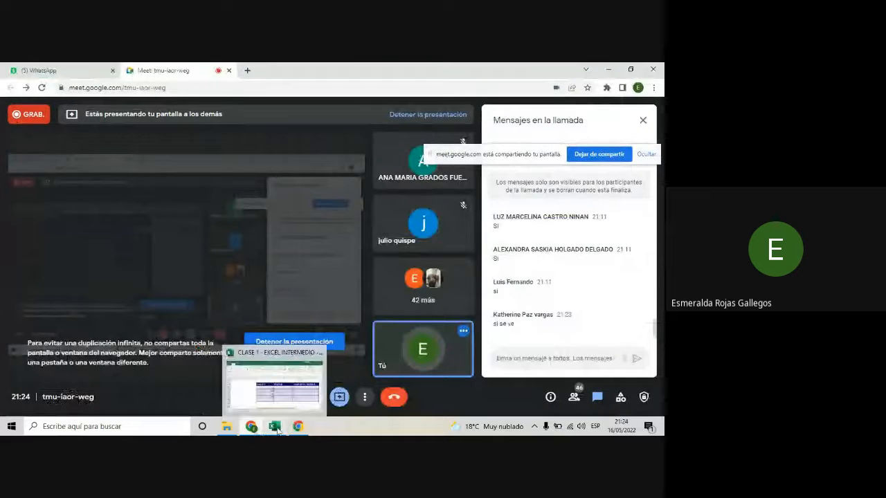
{"action": "left_click", "coordinate": [275, 427]}
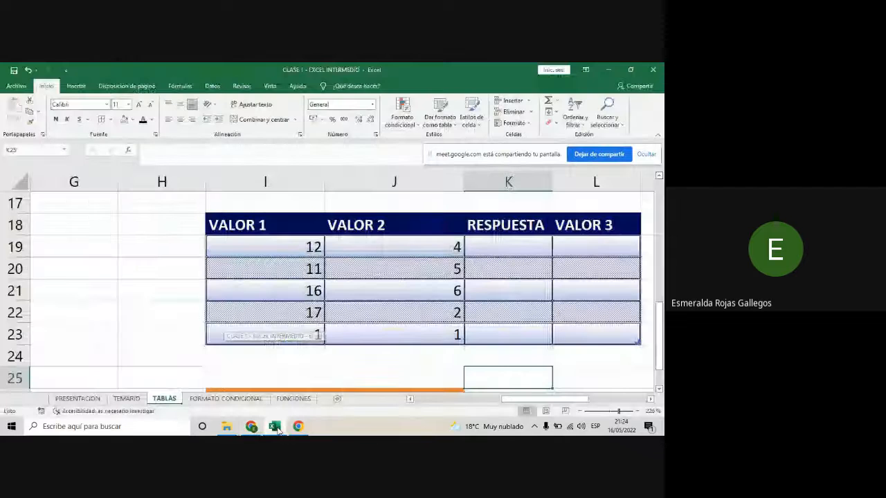
{"action": "left_click", "coordinate": [580, 379]}
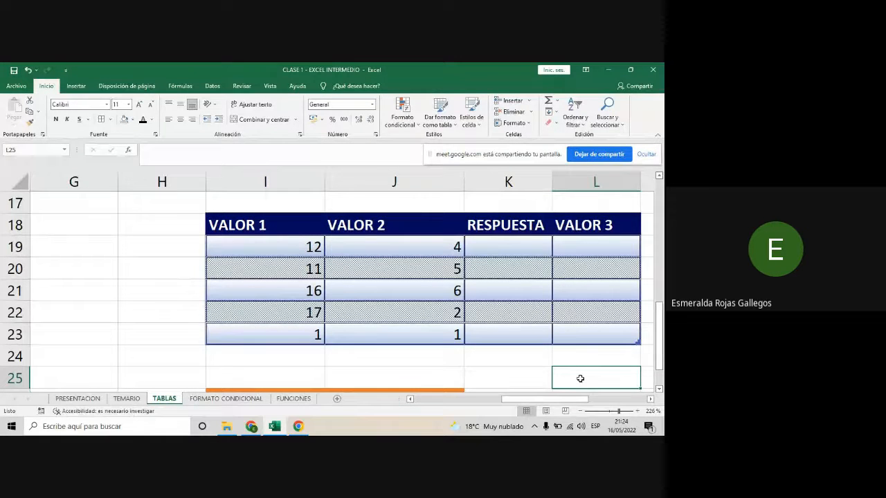
{"action": "left_click", "coordinate": [250, 426]}
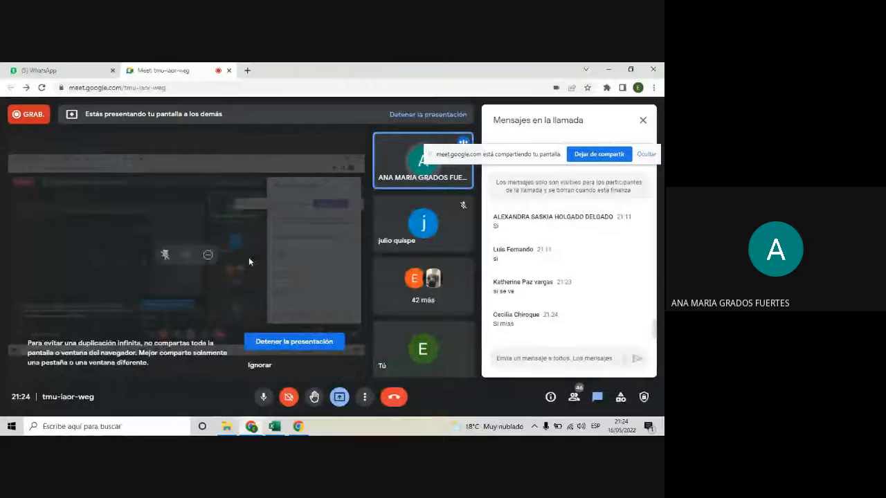
{"action": "left_click", "coordinate": [277, 427]}
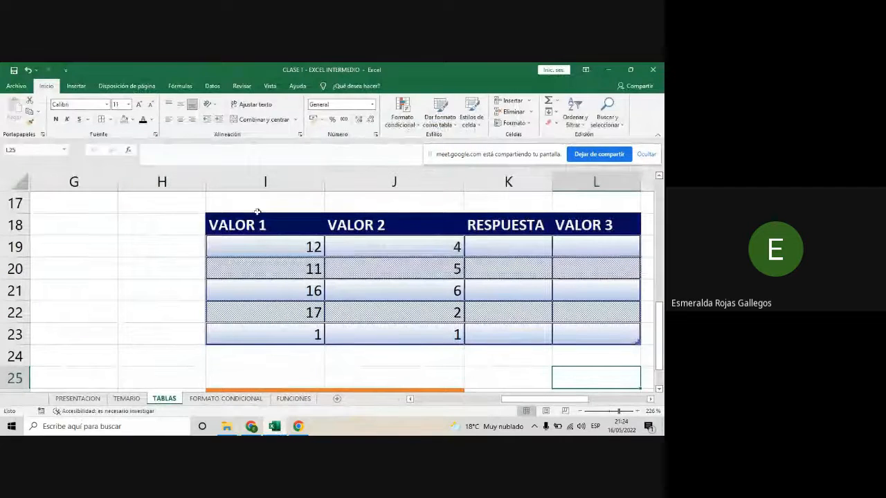
- Review the gallery of custom, light, medium and dark table styles, from an empty cell outside the table
{"action": "left_click", "coordinate": [141, 248]}
{"action": "left_click", "coordinate": [84, 249]}
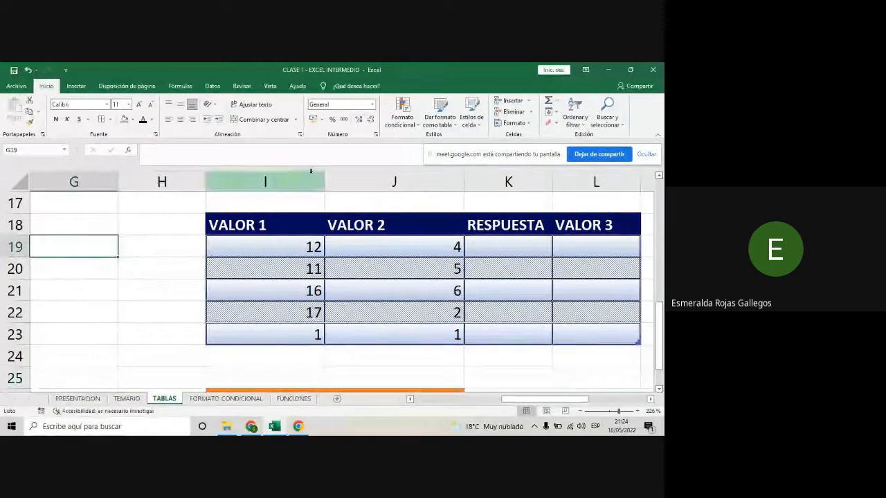
{"action": "left_click", "coordinate": [454, 124]}
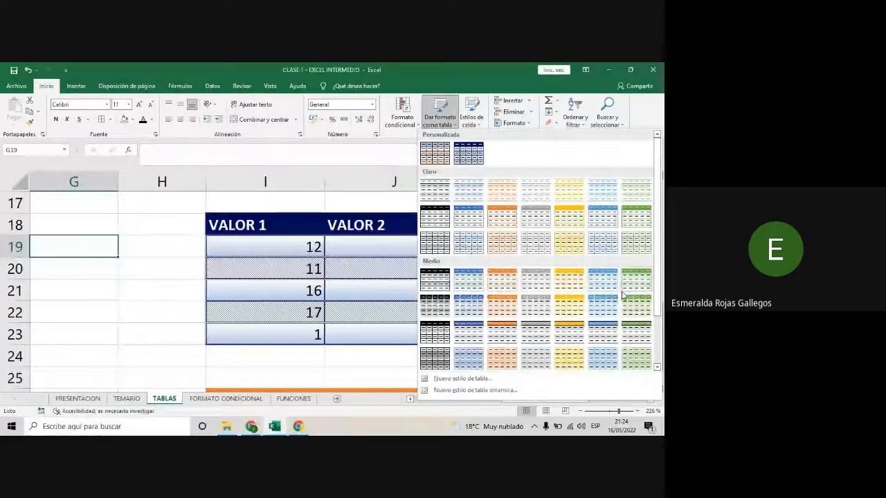
{"action": "scroll", "coordinate": [620, 296], "scroll_direction": "down", "scroll_amount": 2}
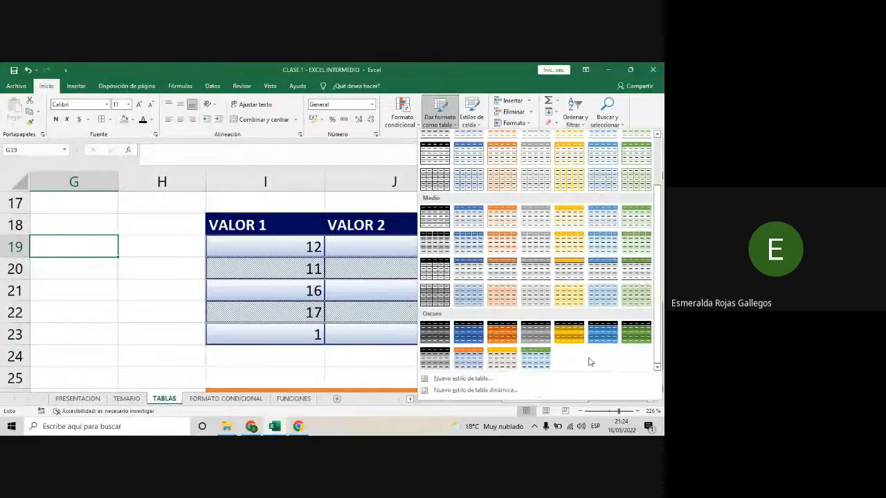
{"action": "scroll", "coordinate": [590, 362], "scroll_direction": "up", "scroll_amount": 2}
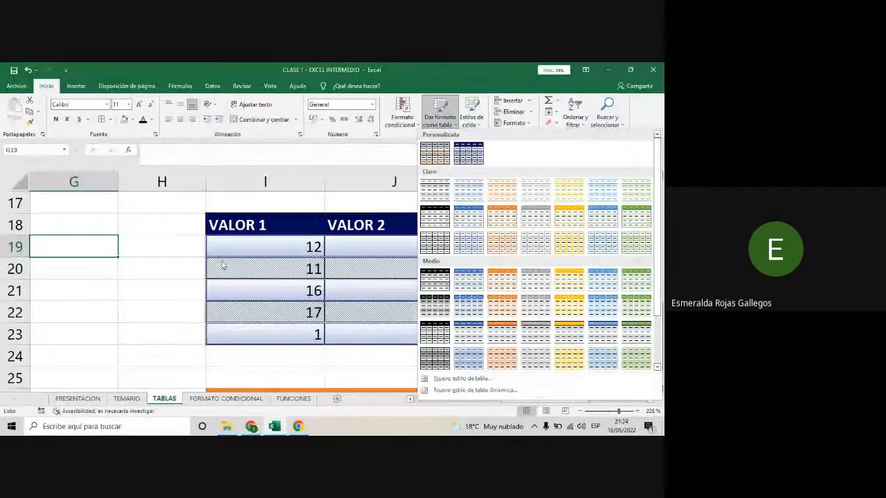
{"action": "scroll", "coordinate": [570, 295], "scroll_direction": "down", "scroll_amount": 2}
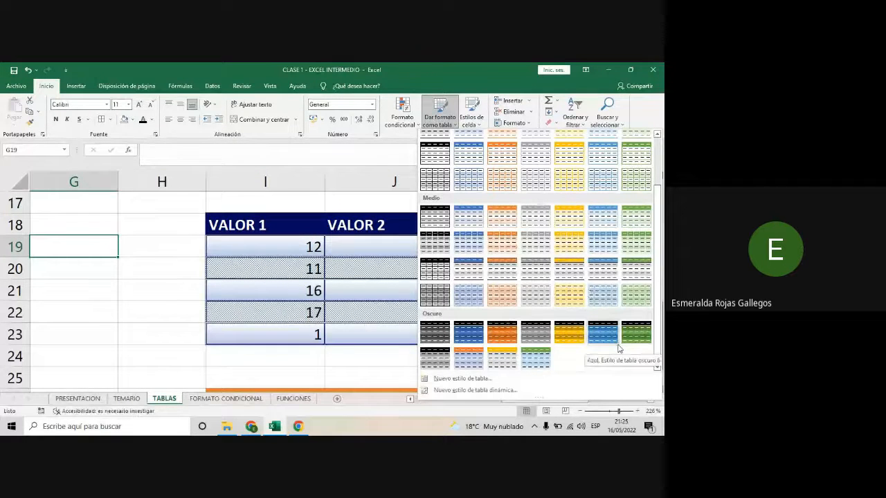
{"action": "scroll", "coordinate": [618, 348], "scroll_direction": "up", "scroll_amount": 3}
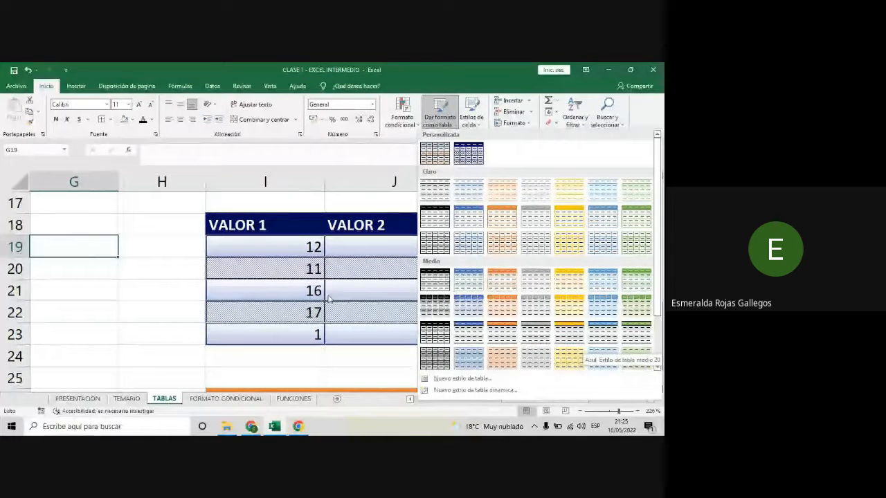
{"action": "left_click", "coordinate": [617, 348]}
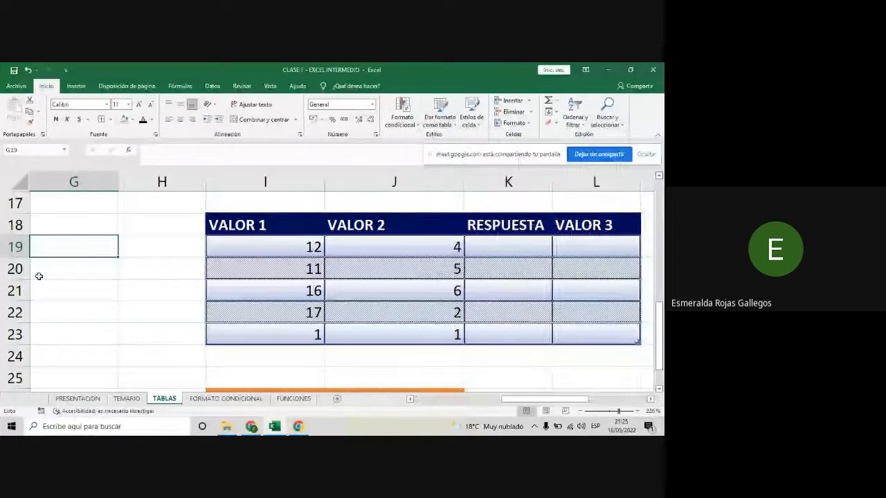
- Start a new table style from inside the VALOR 1 to VALOR 3 table and fill its header row with the theme's gold
{"action": "left_click", "coordinate": [262, 228]}
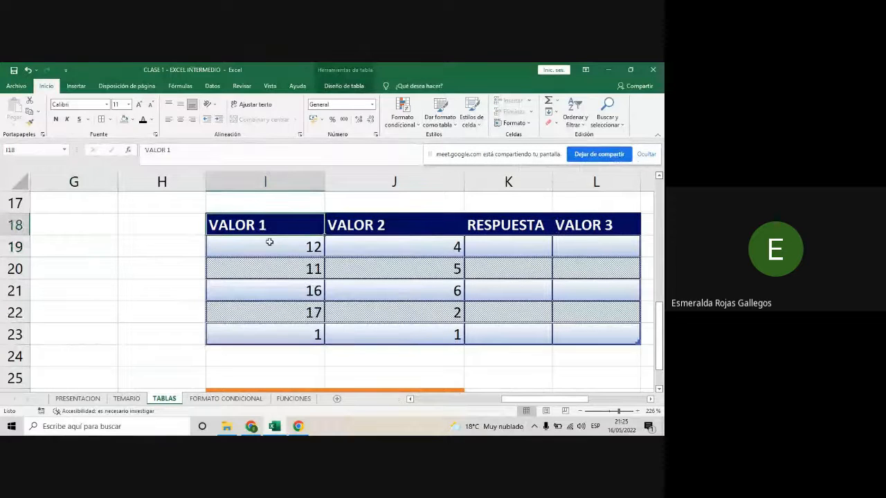
{"action": "left_click", "coordinate": [537, 311]}
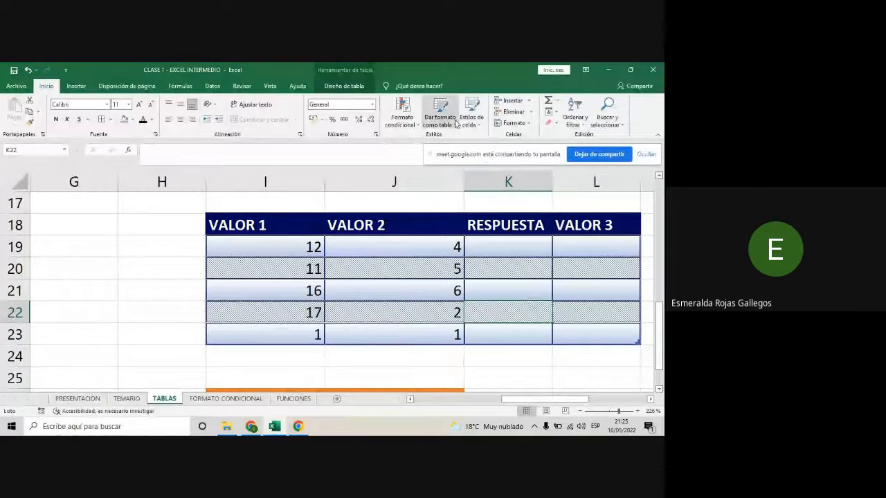
{"action": "left_click", "coordinate": [440, 114]}
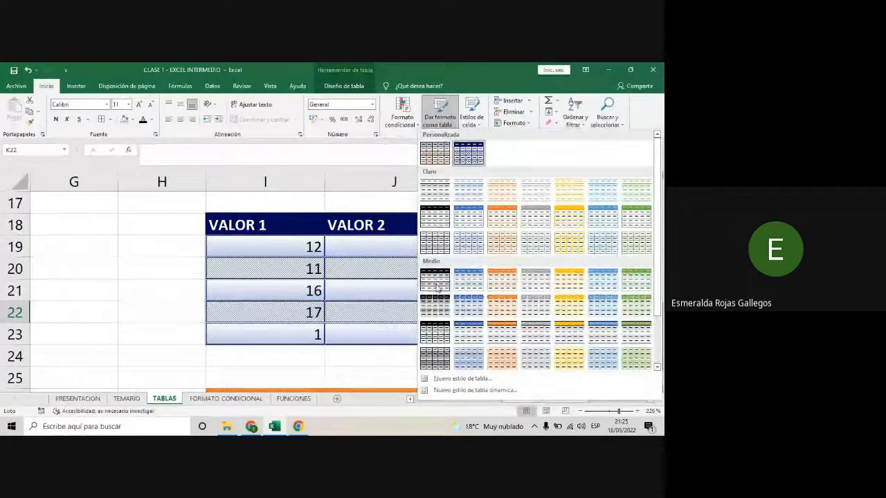
{"action": "left_click", "coordinate": [457, 382]}
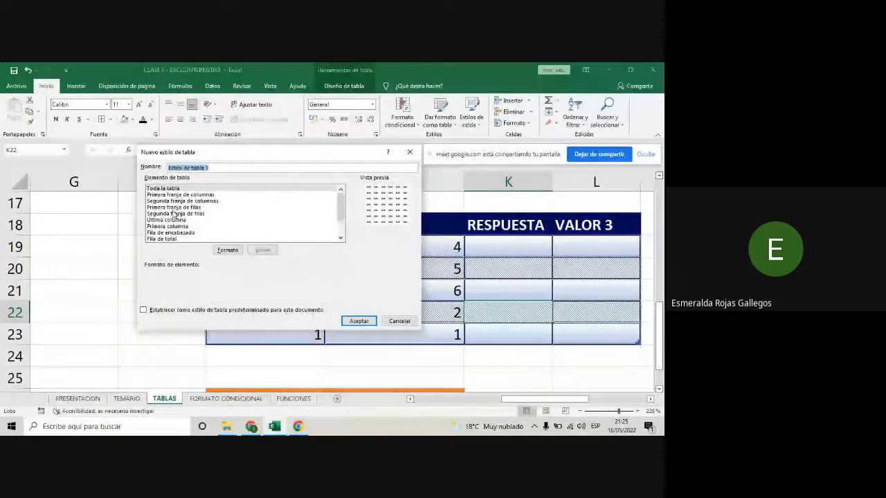
{"action": "left_click", "coordinate": [182, 233]}
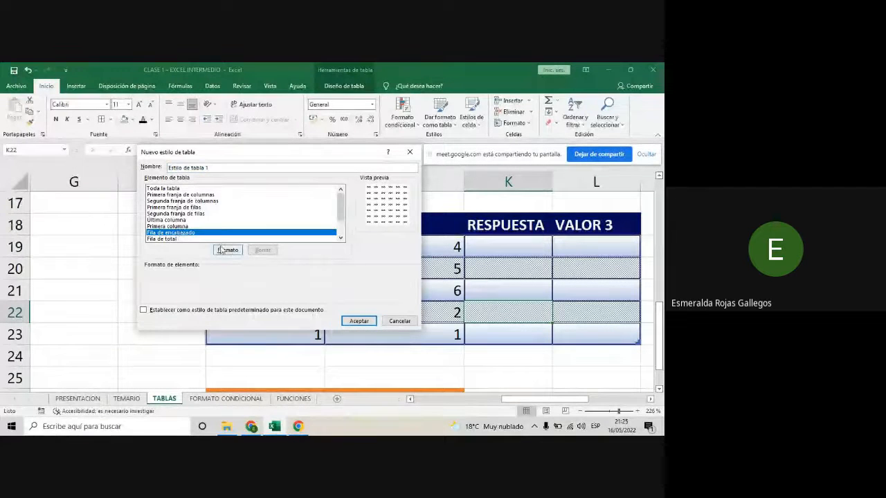
{"action": "left_click", "coordinate": [228, 250]}
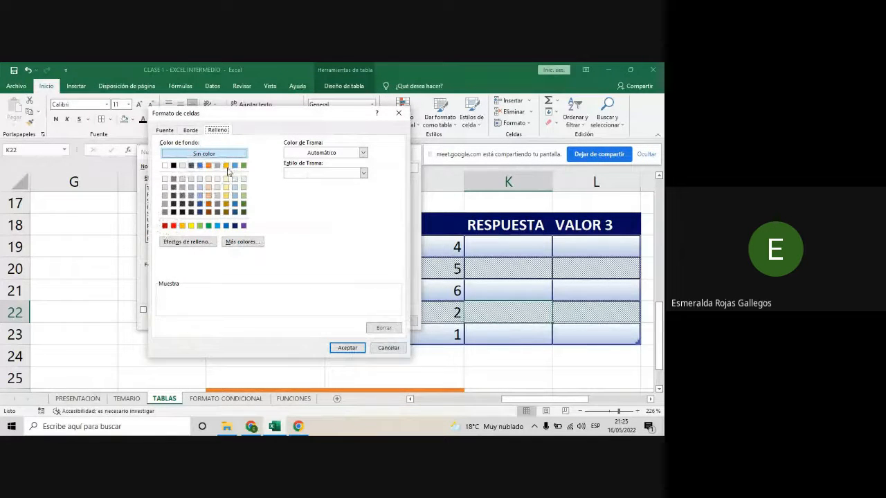
{"action": "left_click", "coordinate": [226, 166]}
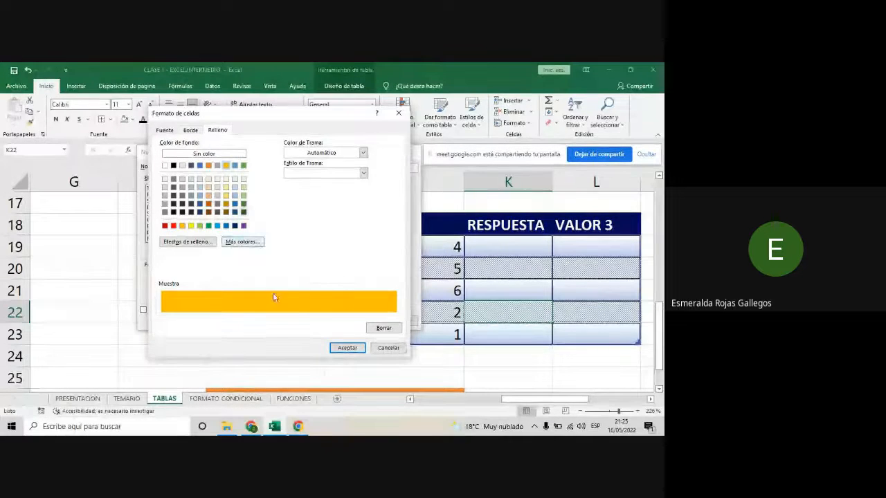
- Set the header row's font in the new style to bold in the theme's black
{"action": "left_click", "coordinate": [165, 130]}
{"action": "left_click", "coordinate": [345, 211]}
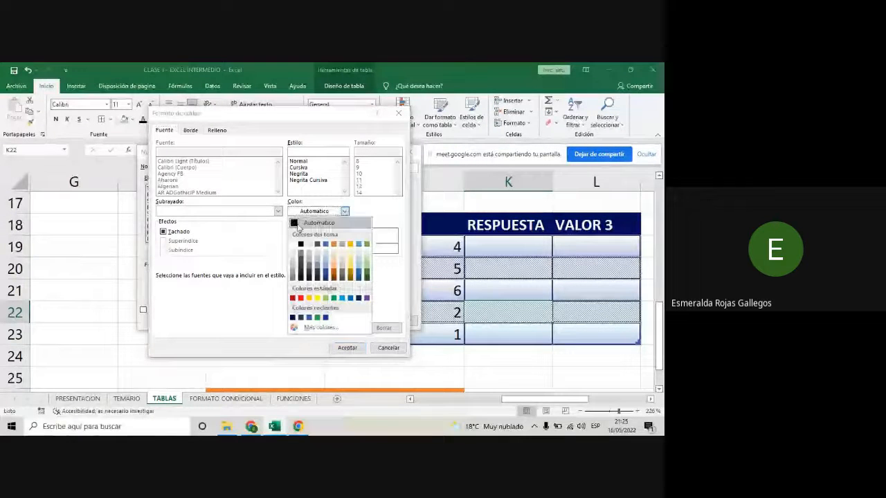
{"action": "left_click", "coordinate": [300, 245]}
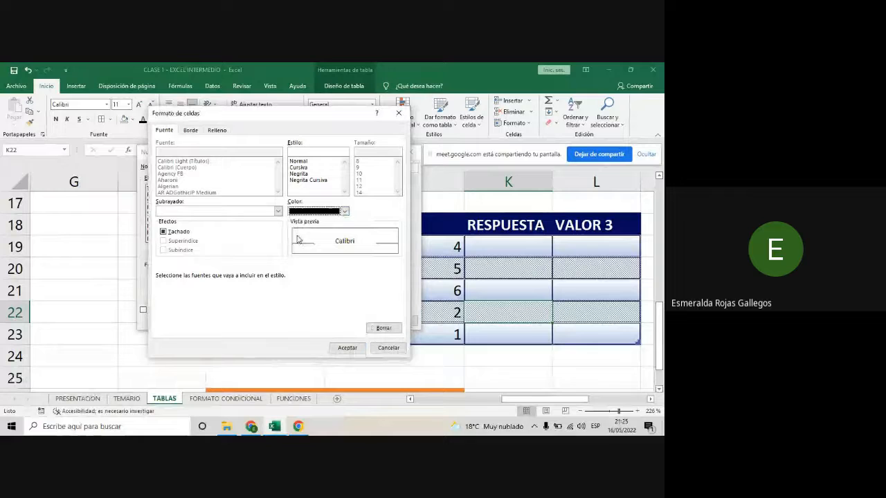
{"action": "left_click", "coordinate": [308, 174]}
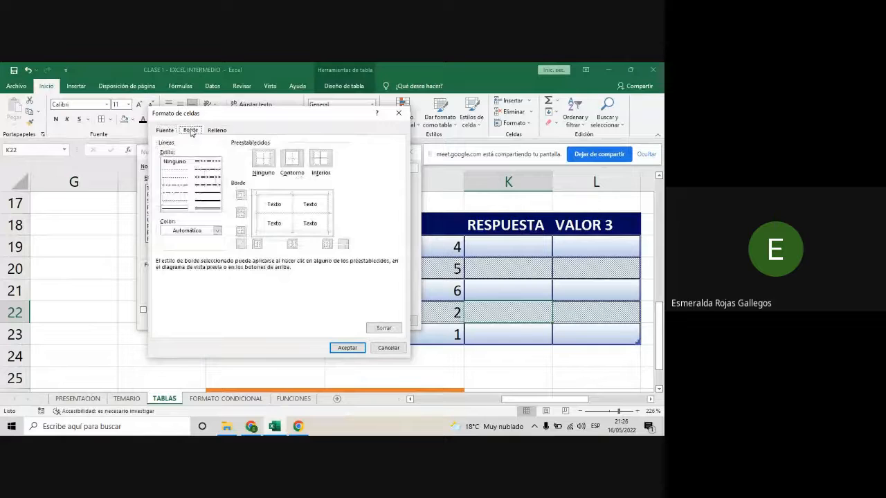
- Add outline and inside borders to the header row with a solid medium line in gold, and accept the header format
{"action": "left_click", "coordinate": [217, 231]}
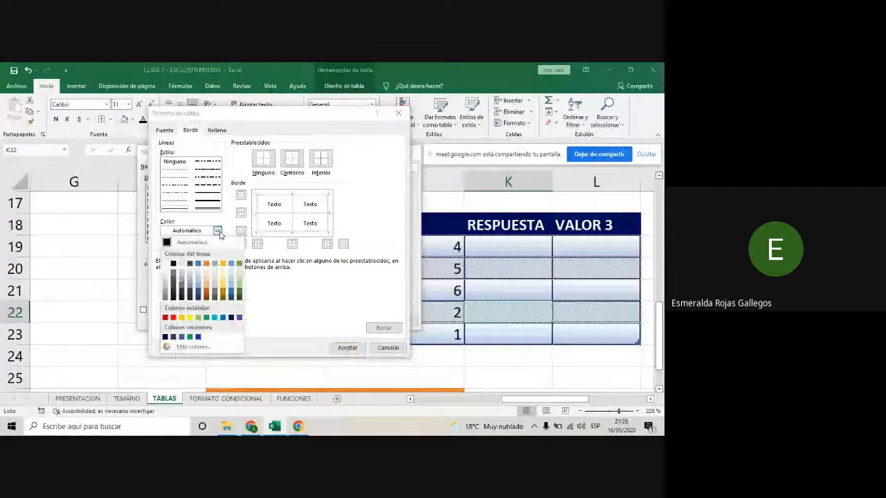
{"action": "left_click", "coordinate": [206, 265]}
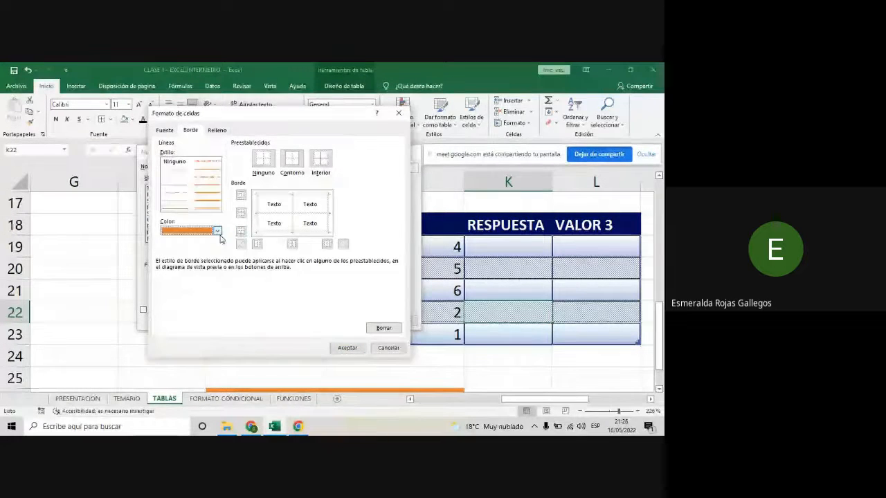
{"action": "left_click", "coordinate": [216, 231]}
{"action": "left_click", "coordinate": [223, 263]}
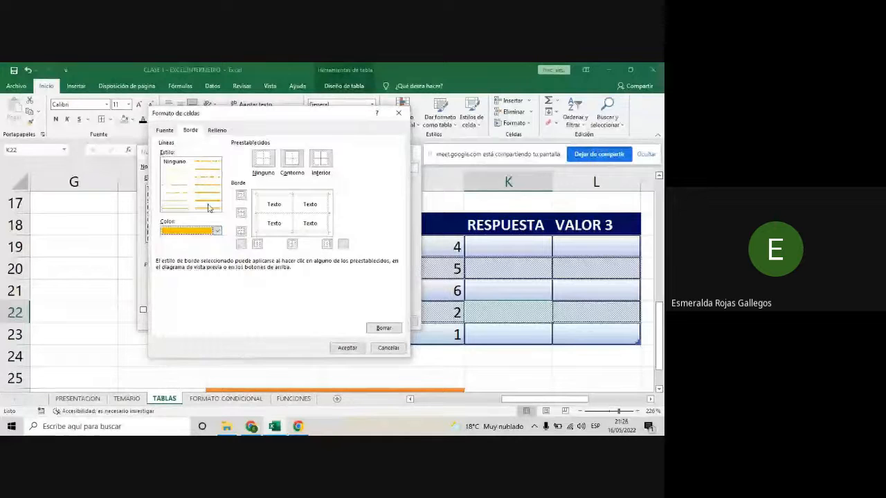
{"action": "left_click", "coordinate": [199, 193]}
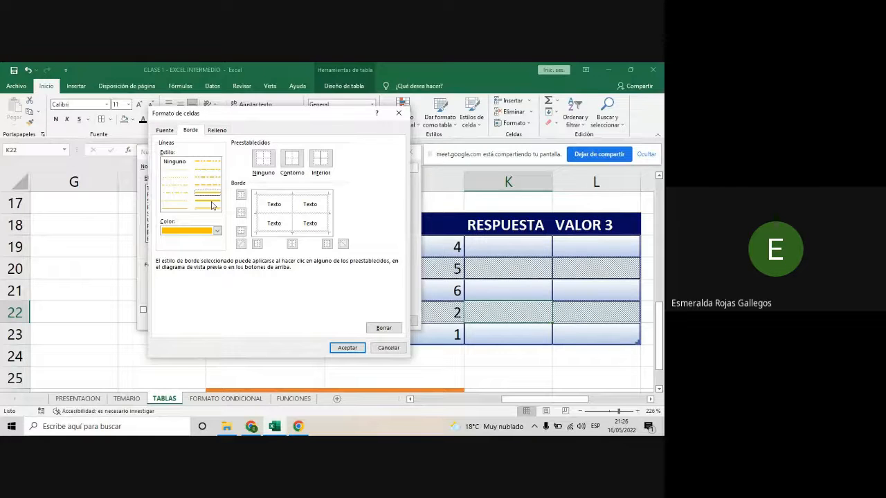
{"action": "left_click", "coordinate": [291, 160]}
{"action": "left_click", "coordinate": [328, 164]}
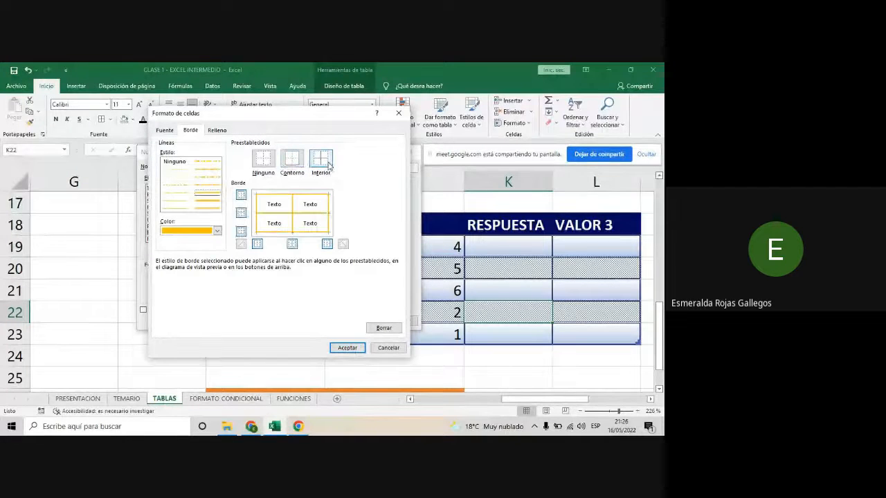
{"action": "left_click", "coordinate": [348, 348]}
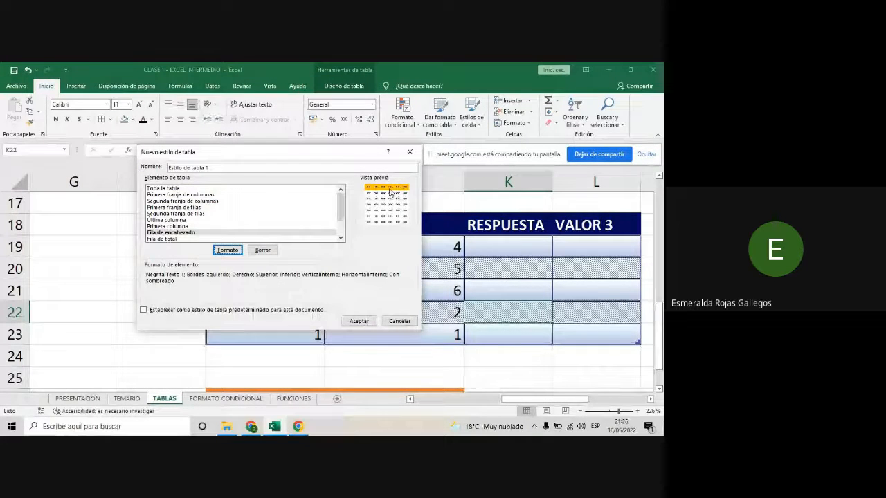
- Give the new style's first column solid outline and inside borders in the theme's gold
{"action": "left_click", "coordinate": [177, 226]}
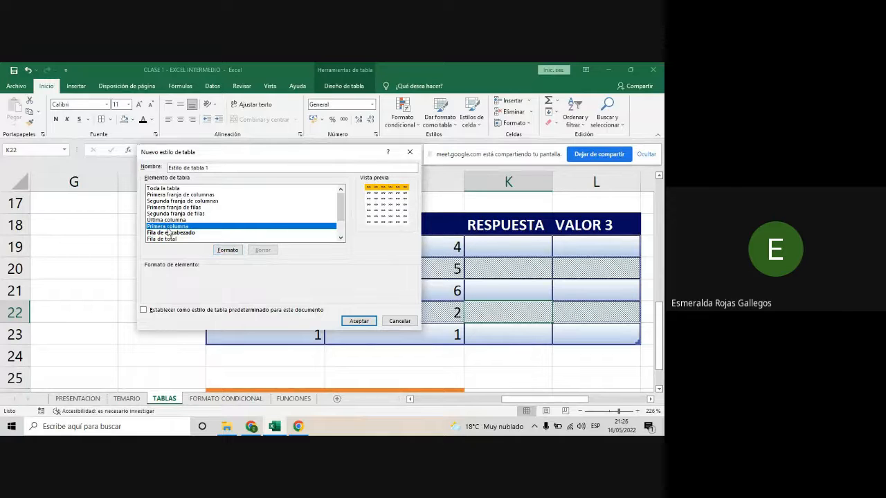
{"action": "left_click", "coordinate": [220, 249]}
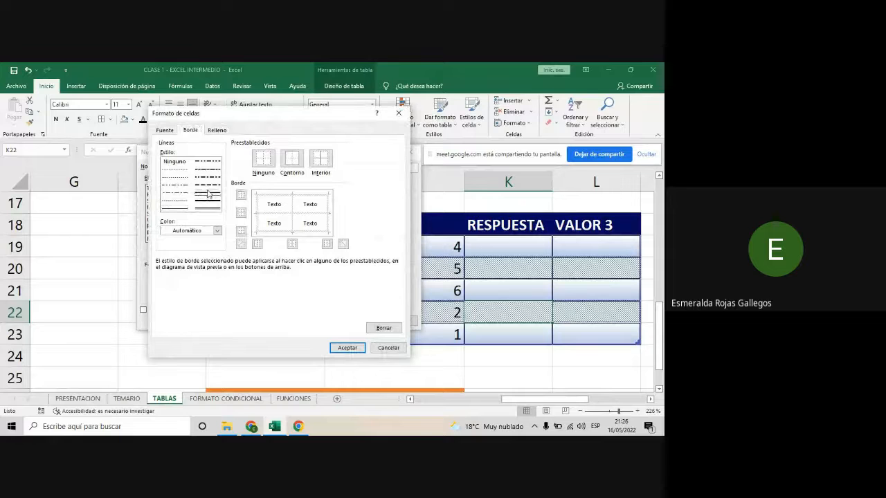
{"action": "left_click", "coordinate": [217, 232]}
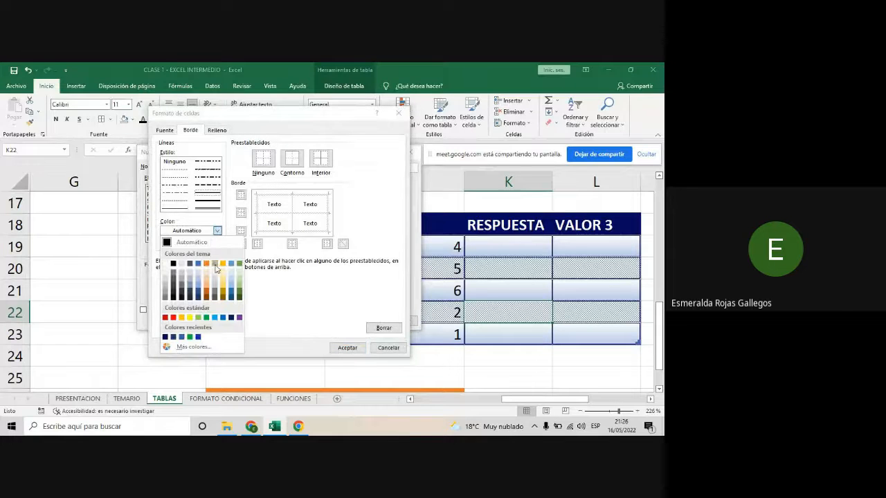
{"action": "left_click", "coordinate": [222, 266]}
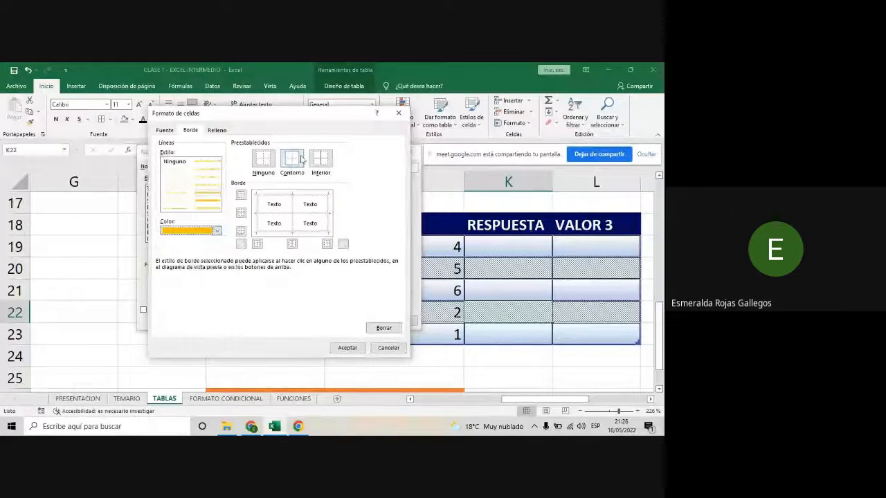
{"action": "left_click", "coordinate": [298, 164]}
{"action": "left_click", "coordinate": [315, 163]}
- Fill the first column with gold, set its font to bold black, and accept the format
{"action": "left_click", "coordinate": [217, 130]}
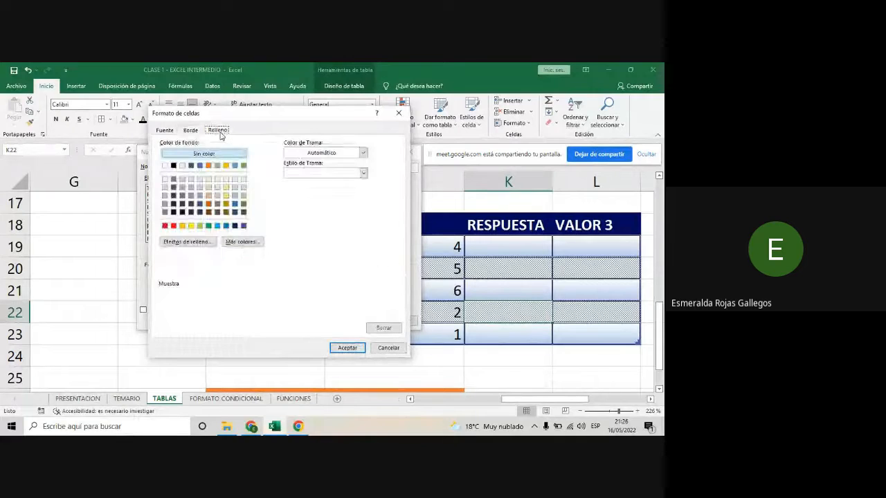
{"action": "left_click", "coordinate": [225, 165]}
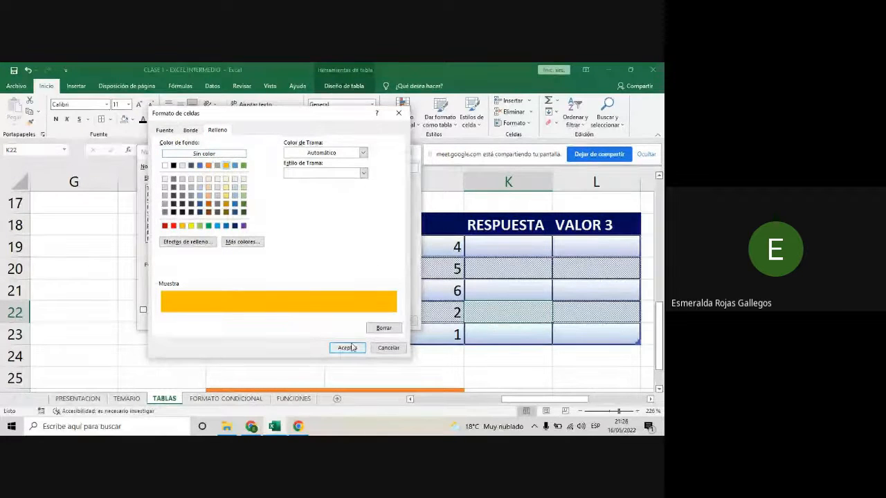
{"action": "left_click", "coordinate": [172, 131]}
{"action": "left_click", "coordinate": [309, 173]}
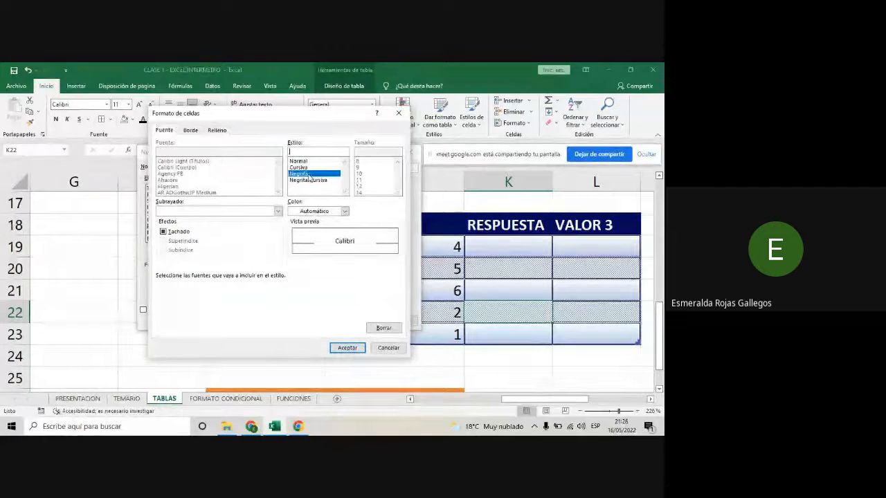
{"action": "left_click", "coordinate": [344, 212]}
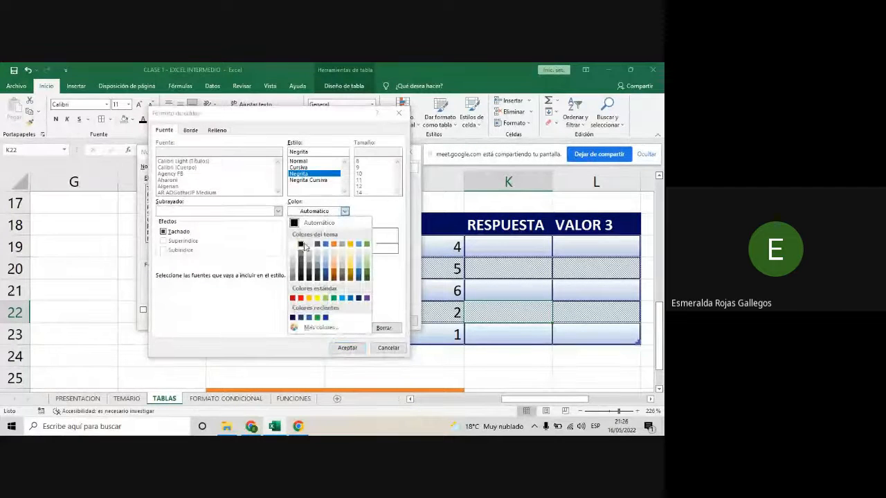
{"action": "left_click", "coordinate": [302, 239]}
{"action": "left_click", "coordinate": [348, 348]}
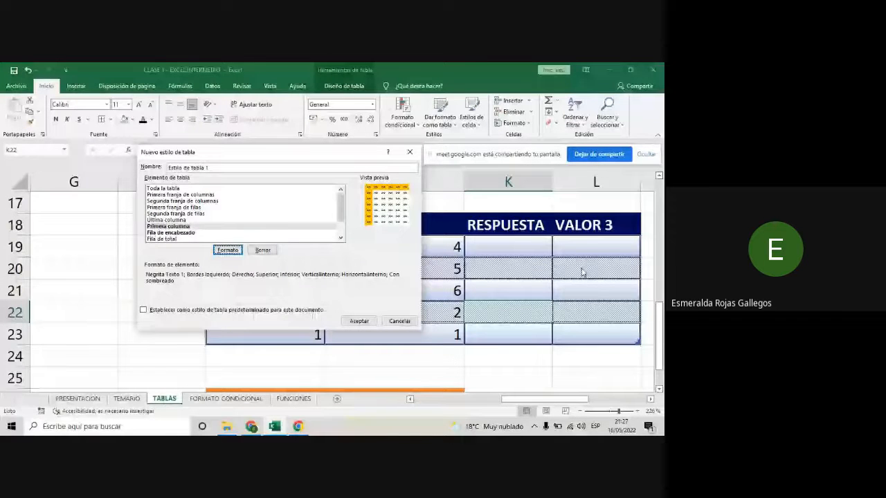
- Give the new style's first column stripe outline and inside borders with a solid medium line in the theme's gold
{"action": "left_click", "coordinate": [181, 196]}
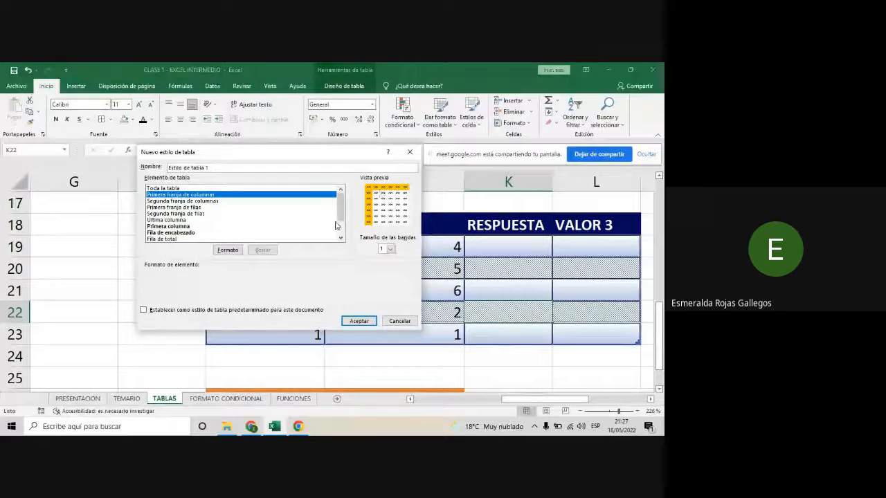
{"action": "left_click", "coordinate": [228, 250]}
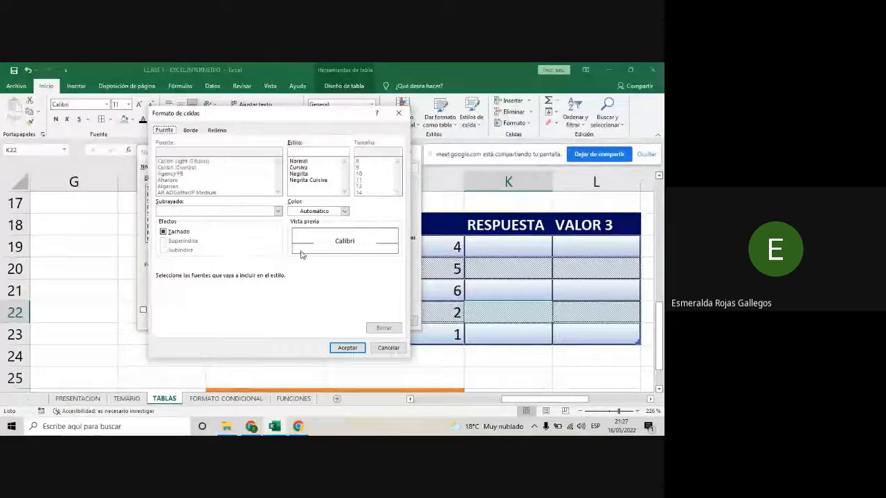
{"action": "left_click", "coordinate": [189, 132]}
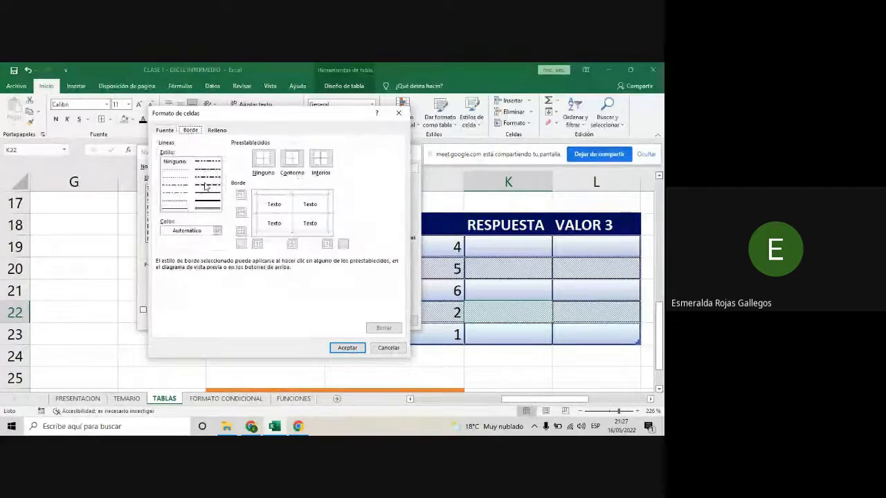
{"action": "left_click", "coordinate": [217, 201]}
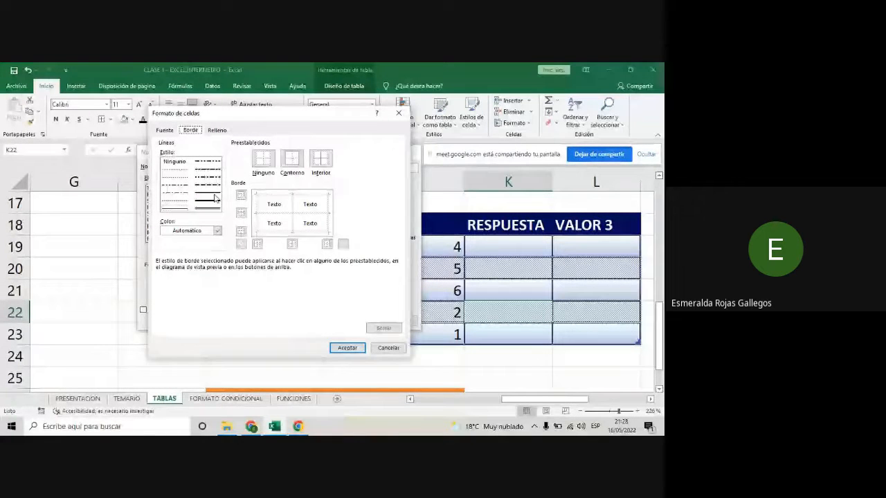
{"action": "left_click", "coordinate": [213, 196]}
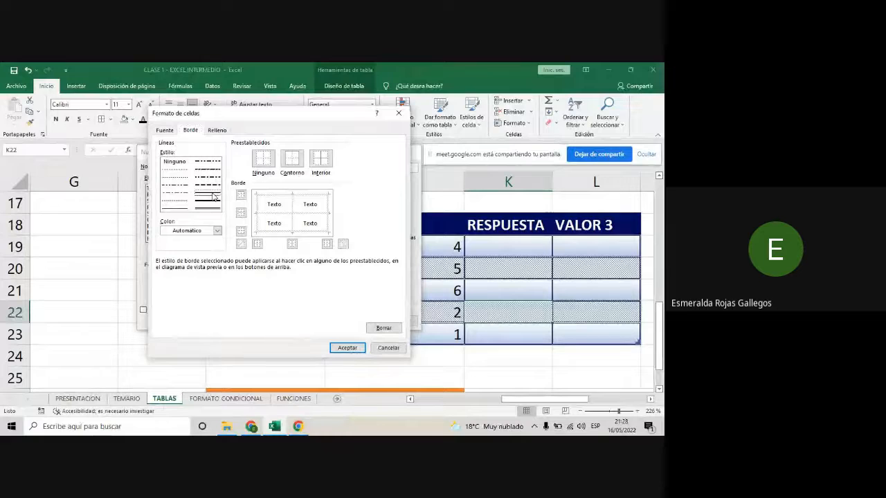
{"action": "left_click", "coordinate": [217, 231]}
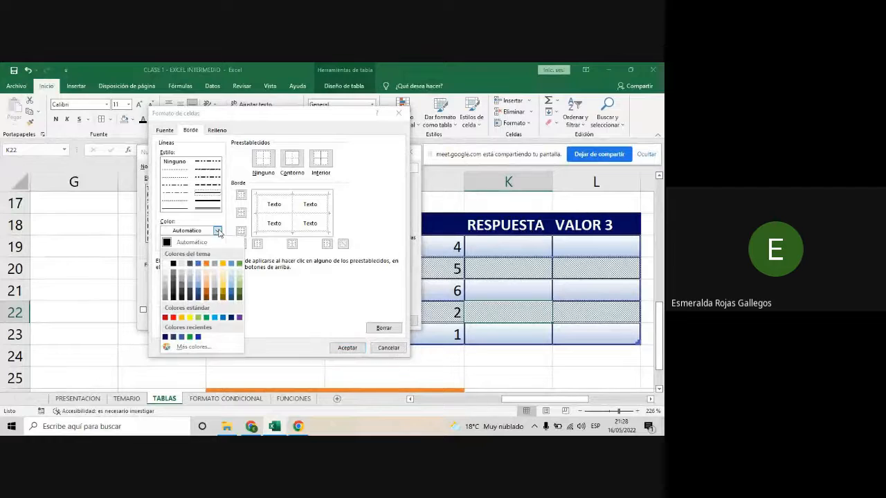
{"action": "left_click", "coordinate": [221, 267]}
{"action": "left_click", "coordinate": [291, 159]}
{"action": "left_click", "coordinate": [321, 161]}
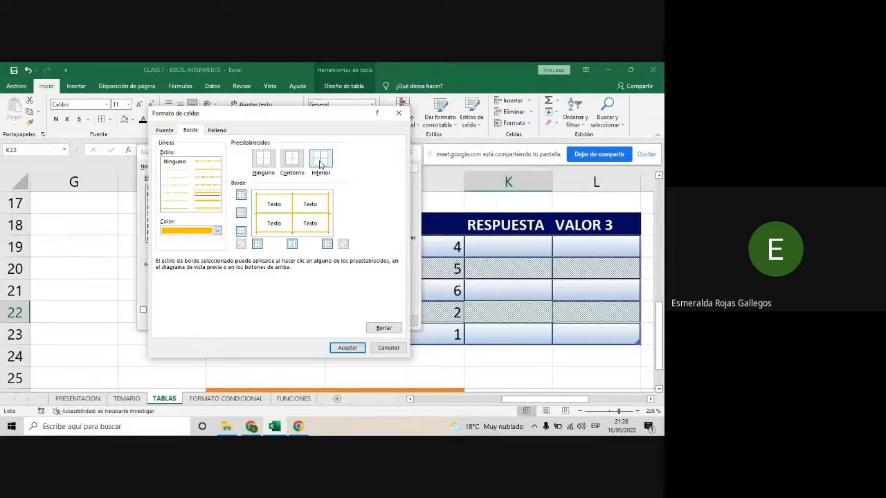
- Fill the first column stripe with a light gold shade and accept its format
{"action": "left_click", "coordinate": [217, 130]}
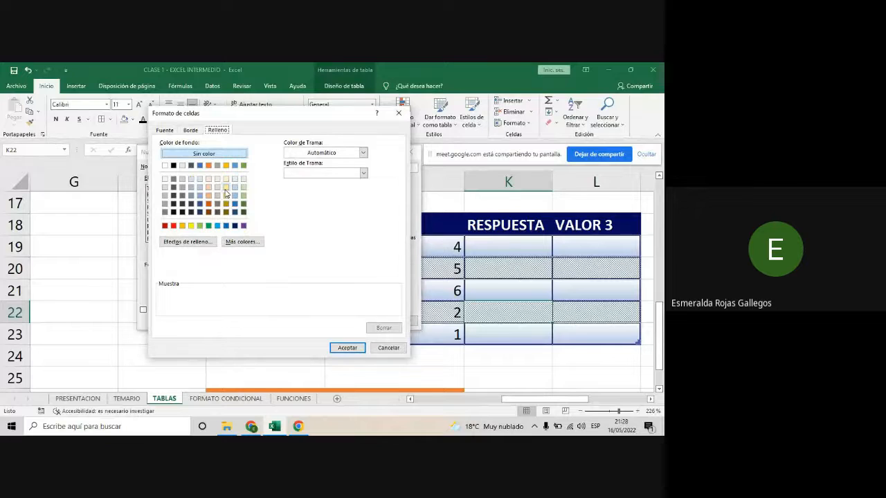
{"action": "left_click", "coordinate": [224, 193]}
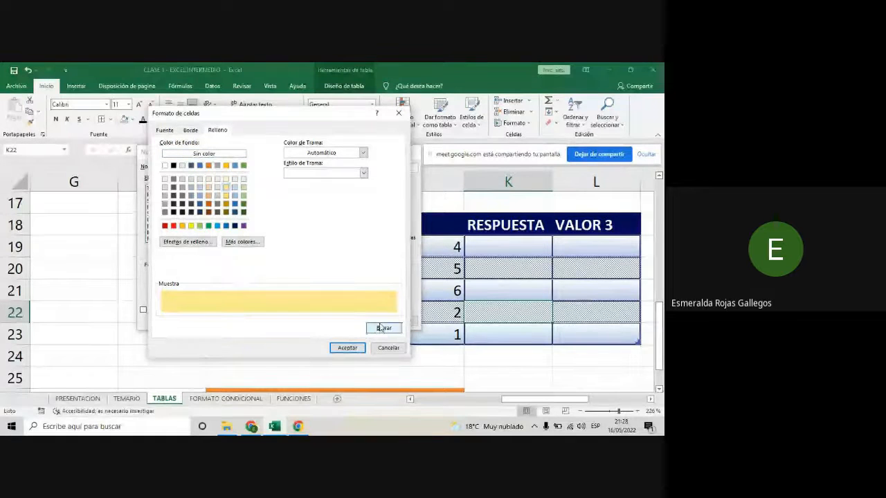
{"action": "left_click", "coordinate": [348, 348]}
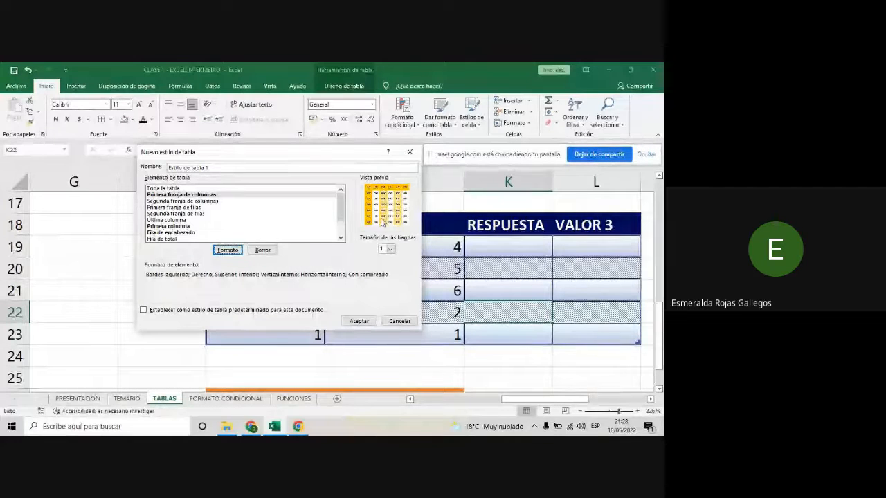
- Set the second column stripe's fill in the new style to the lightest gray
{"action": "left_click", "coordinate": [187, 203]}
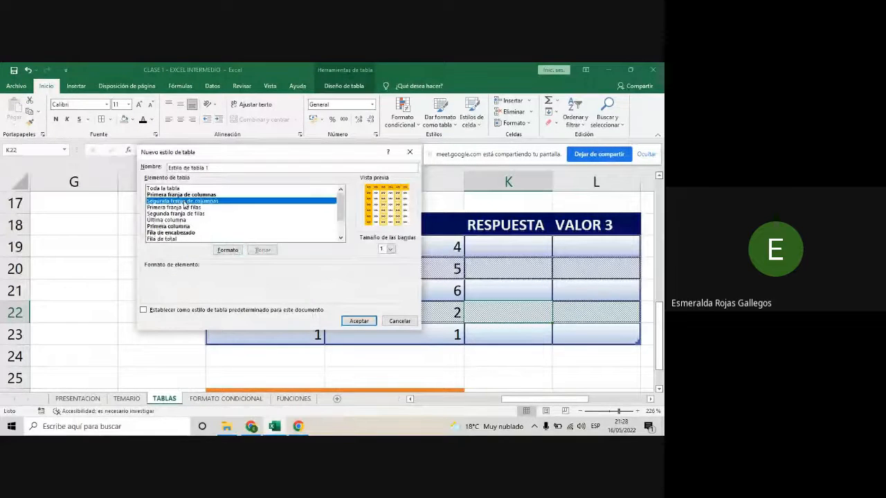
{"action": "left_click", "coordinate": [228, 251]}
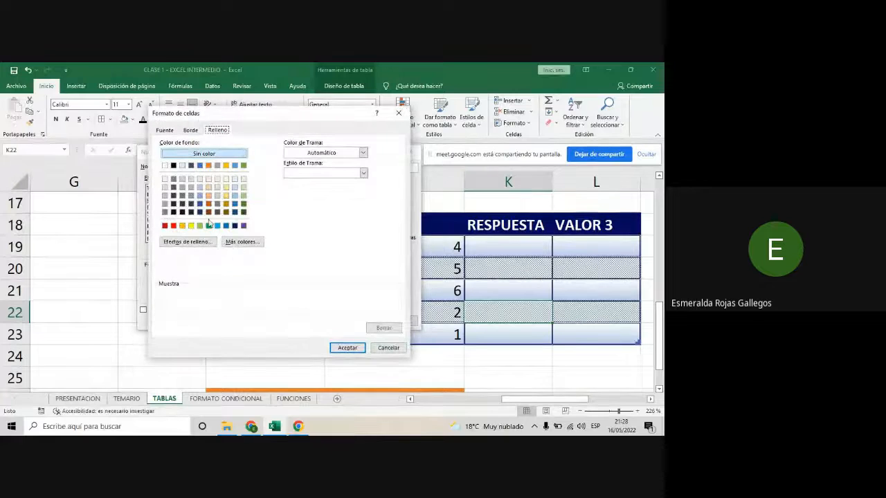
{"action": "left_click", "coordinate": [165, 180]}
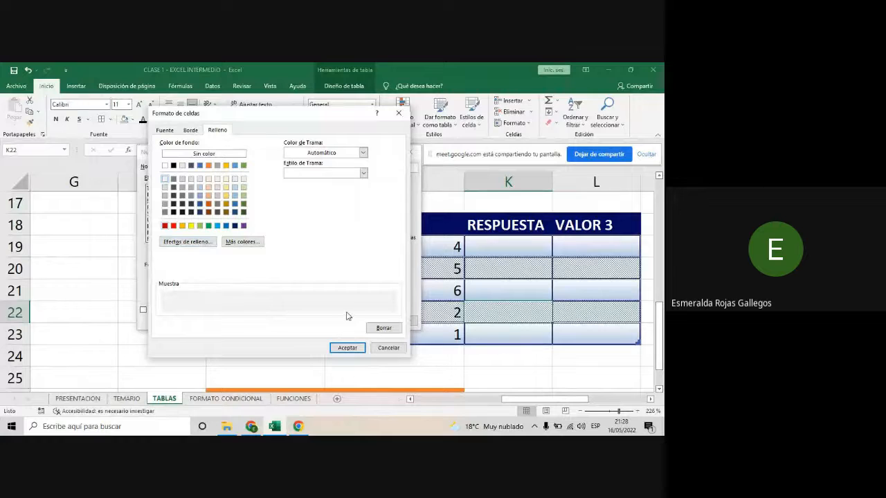
- Add solid gold outline and inside borders to the second column stripe, and accept its format
{"action": "left_click", "coordinate": [190, 130]}
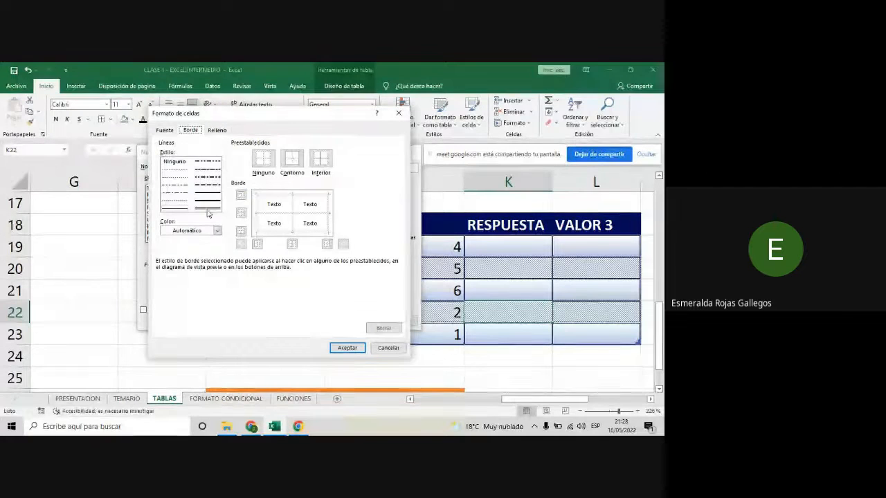
{"action": "left_click", "coordinate": [217, 231]}
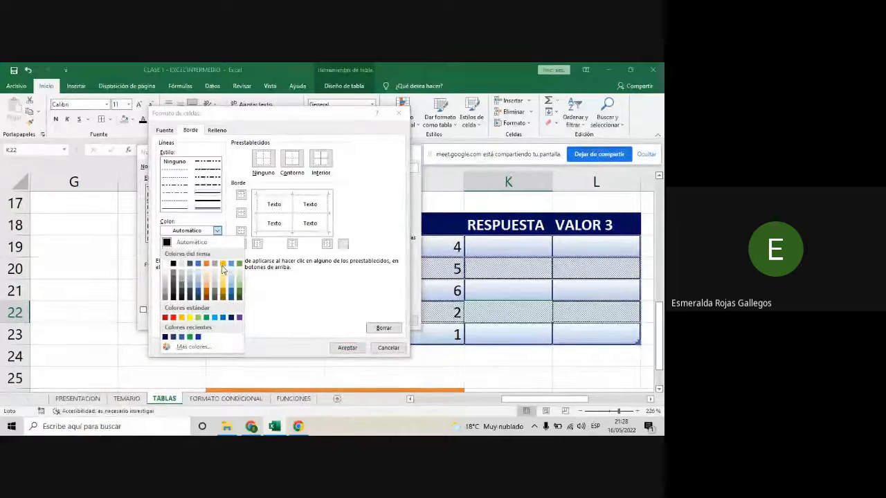
{"action": "left_click", "coordinate": [223, 265]}
{"action": "left_click", "coordinate": [292, 159]}
{"action": "left_click", "coordinate": [321, 159]}
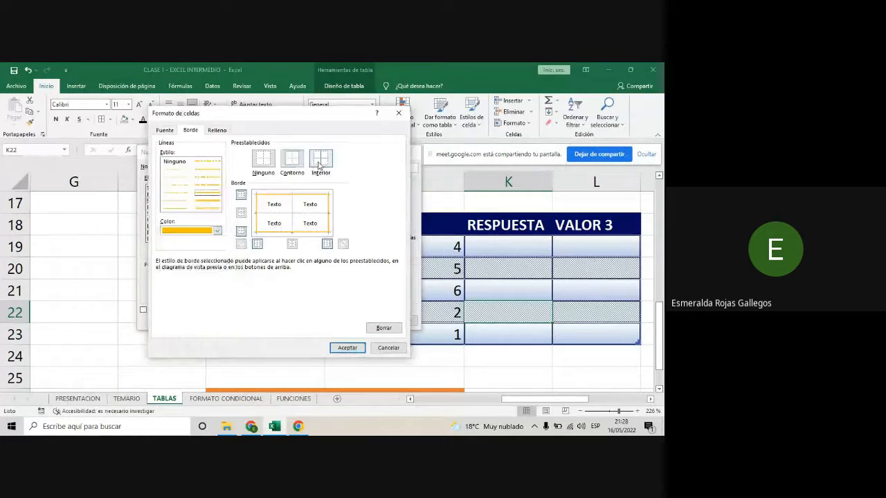
{"action": "left_click", "coordinate": [218, 130]}
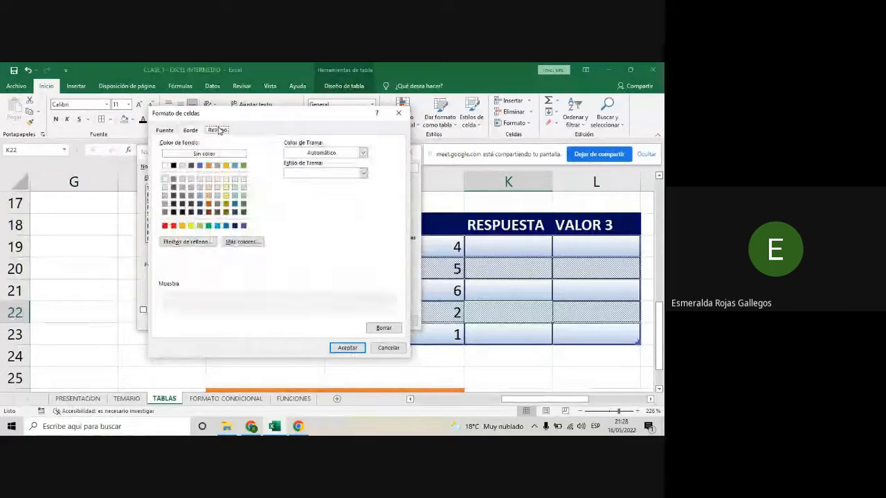
{"action": "left_click", "coordinate": [353, 351]}
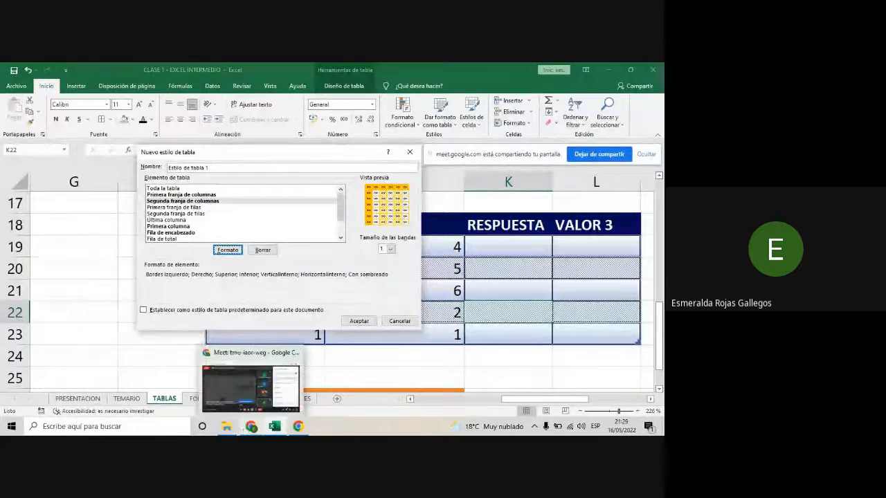
- Switch to the Google Meet call in Chrome to check the participants' chat replies, and return to the Excel workbook
{"action": "left_click", "coordinate": [249, 427]}
{"action": "mouse_move", "coordinate": [274, 429]}
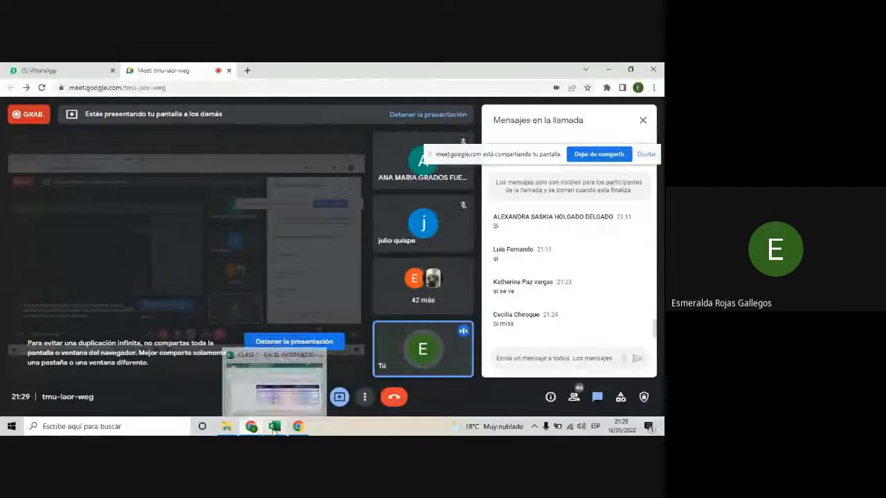
{"action": "left_click", "coordinate": [274, 426]}
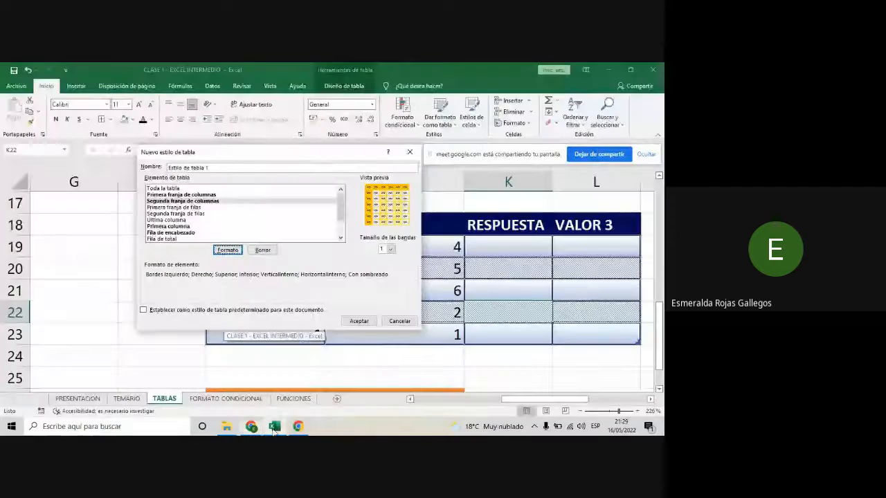
{"action": "mouse_move", "coordinate": [257, 154]}
{"action": "left_mouse_down"}
{"action": "mouse_move", "coordinate": [237, 155]}
{"action": "mouse_move", "coordinate": [270, 151]}
{"action": "mouse_move", "coordinate": [257, 152]}
{"action": "left_mouse_up"}
{"action": "mouse_move", "coordinate": [250, 426]}
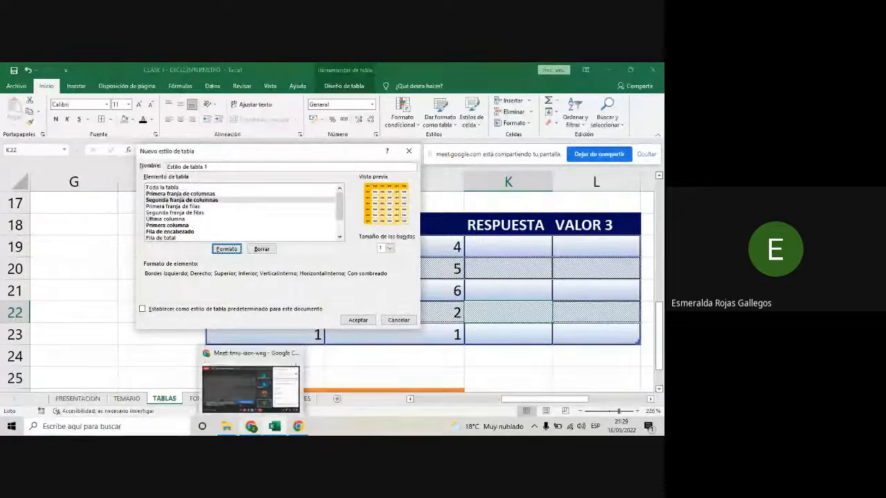
{"action": "left_click", "coordinate": [251, 387]}
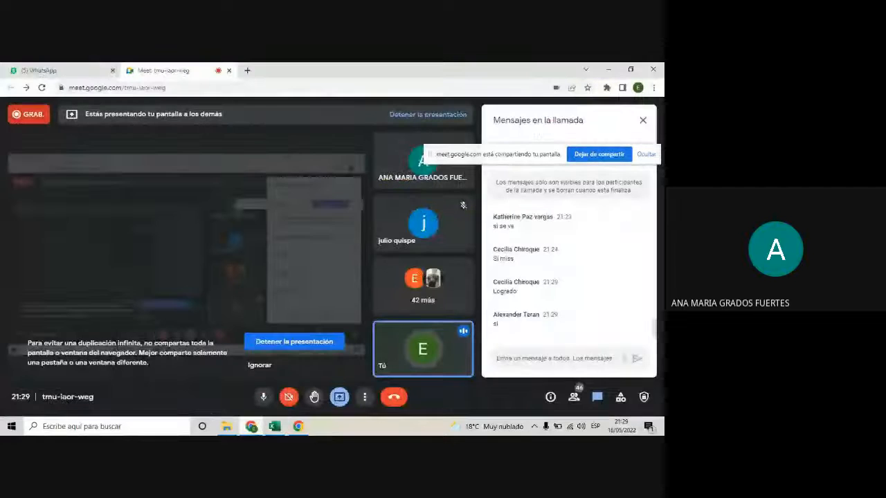
{"action": "left_click", "coordinate": [275, 428]}
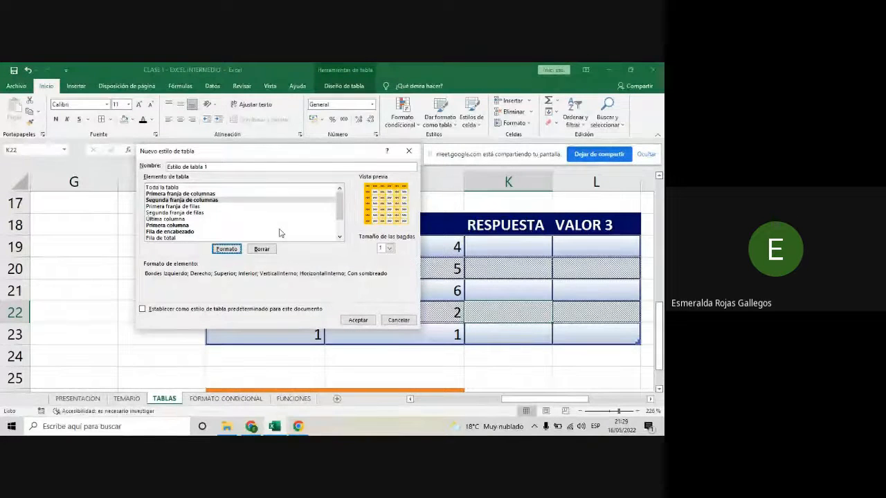
- Save the new style as Estilo de tabla 1 and apply it to the VALOR 1 to VALOR 3 table
{"action": "left_click", "coordinate": [358, 320]}
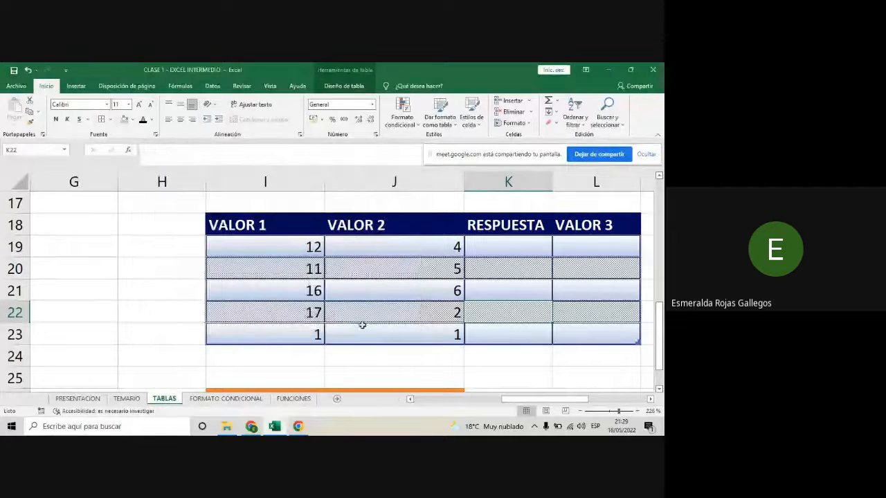
{"action": "left_click", "coordinate": [346, 281]}
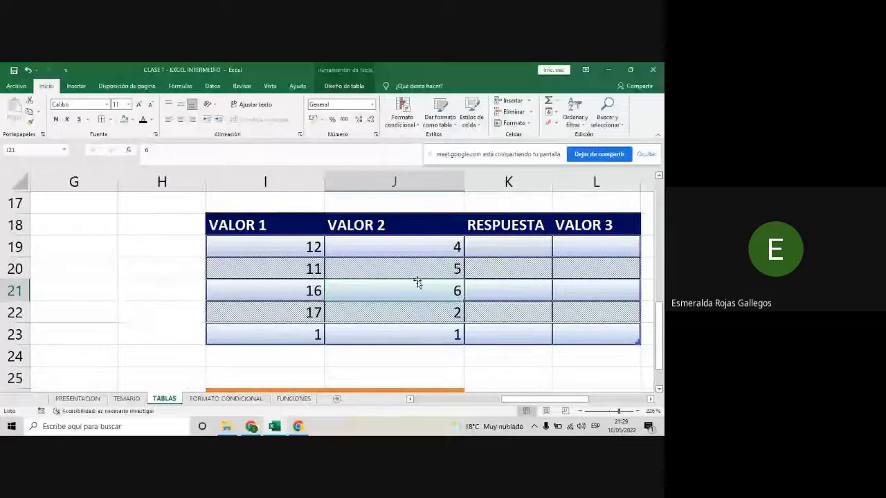
{"action": "left_click", "coordinate": [448, 123]}
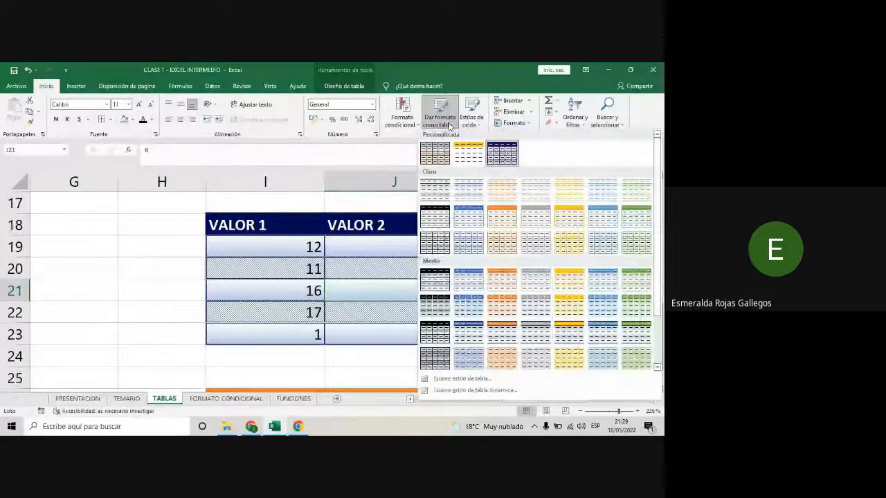
{"action": "left_click", "coordinate": [465, 155]}
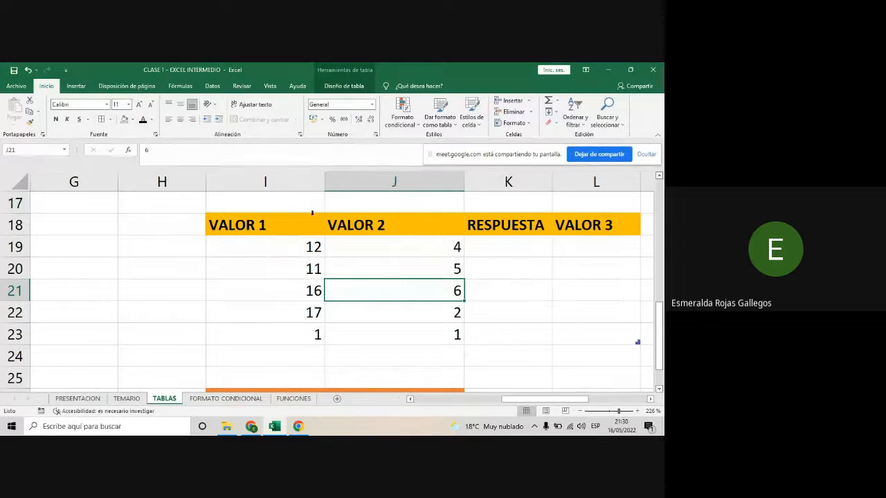
- Turn off banded rows for TABLA_RESPUESTA, and turn on the first column and banded columns style options
{"action": "left_click", "coordinate": [350, 89]}
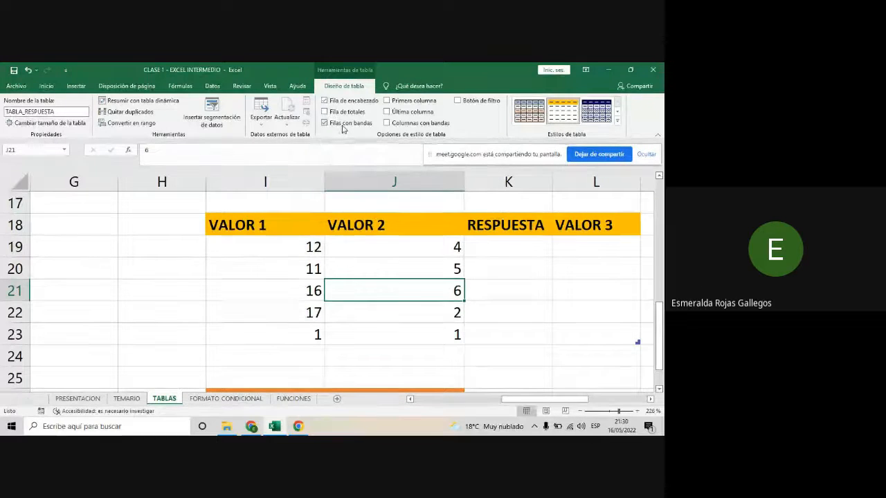
{"action": "scroll", "coordinate": [464, 302], "scroll_direction": "down", "scroll_amount": 3}
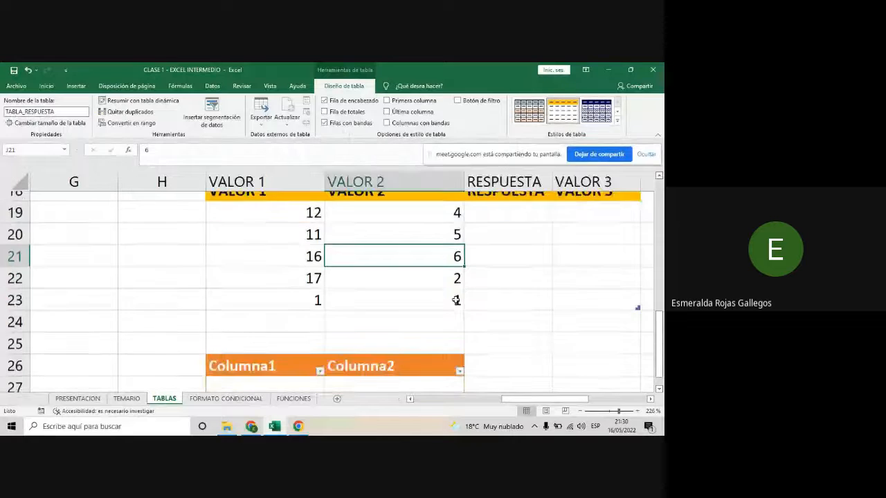
{"action": "scroll", "coordinate": [464, 302], "scroll_direction": "up", "scroll_amount": 4}
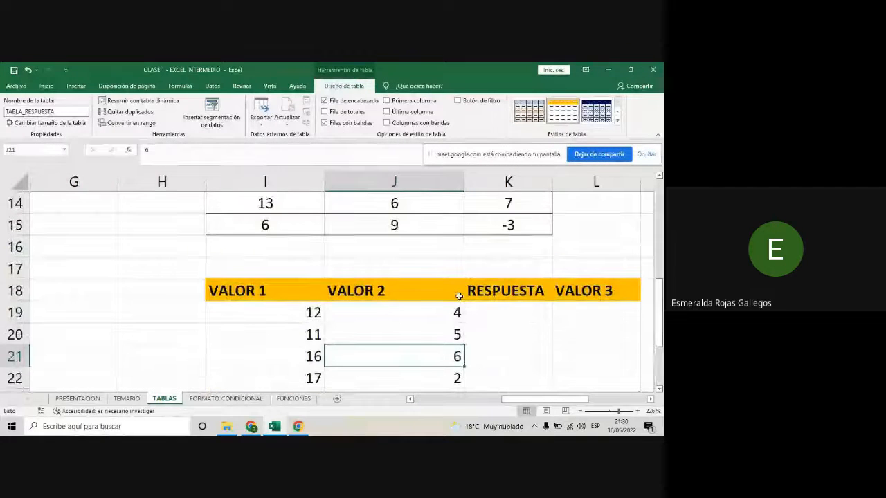
{"action": "scroll", "coordinate": [460, 297], "scroll_direction": "down", "scroll_amount": 2}
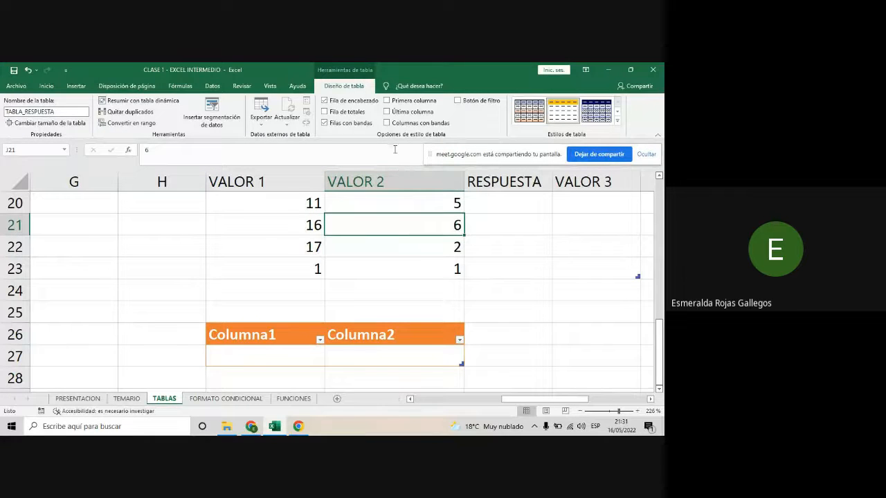
{"action": "scroll", "coordinate": [373, 181], "scroll_direction": "down", "scroll_amount": 1}
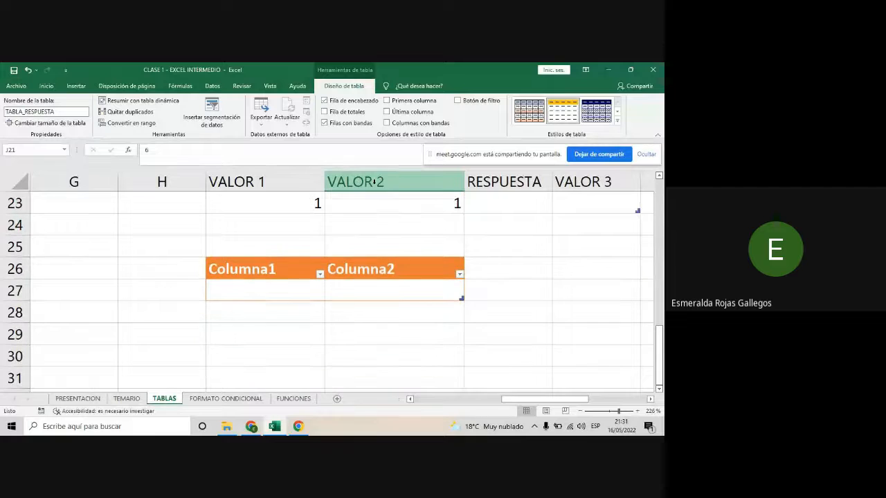
{"action": "scroll", "coordinate": [374, 257], "scroll_direction": "up", "scroll_amount": 2}
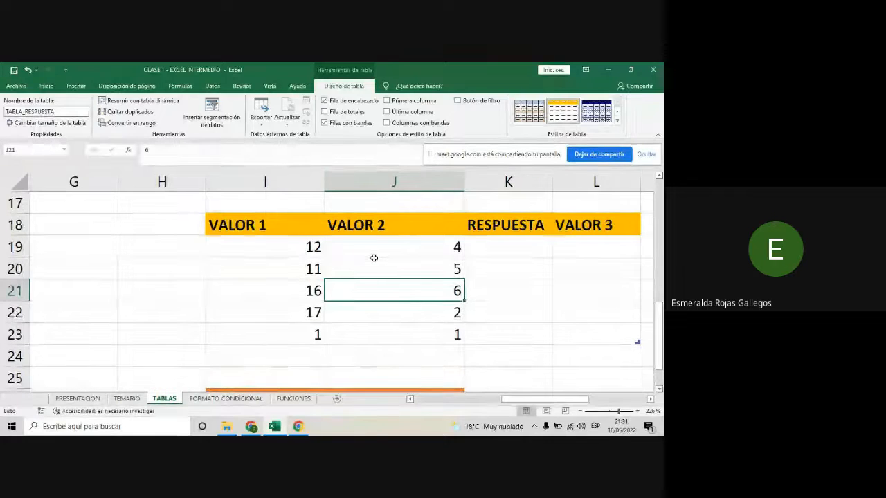
{"action": "left_click", "coordinate": [324, 123]}
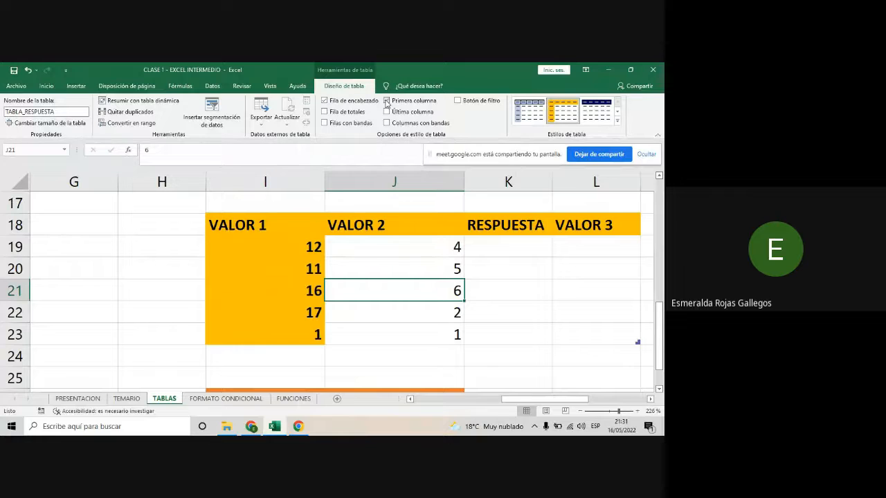
{"action": "left_click", "coordinate": [386, 101]}
{"action": "left_click", "coordinate": [387, 123]}
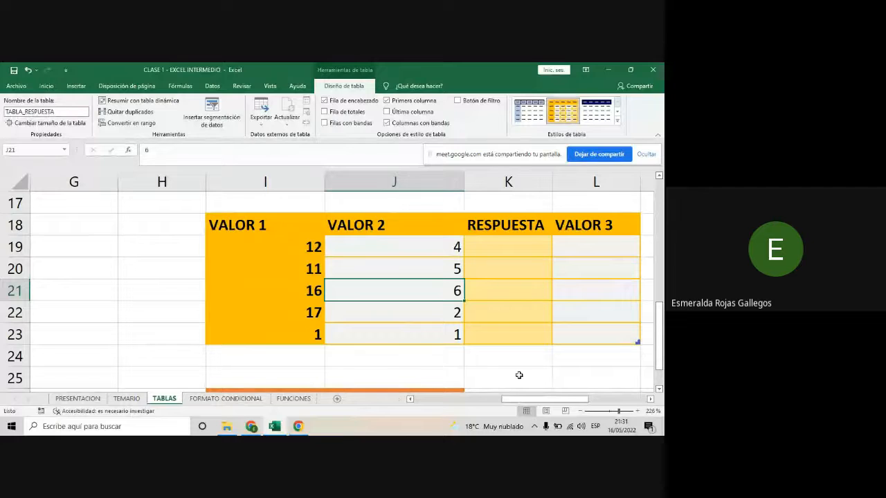
- Extend TABLA_RESPUESTA with a new column by entering the header VALOR 4 in cell M18, beside VALOR 3
{"action": "left_click_drag", "start_coordinate": [529, 400], "coordinate": [546, 399]}
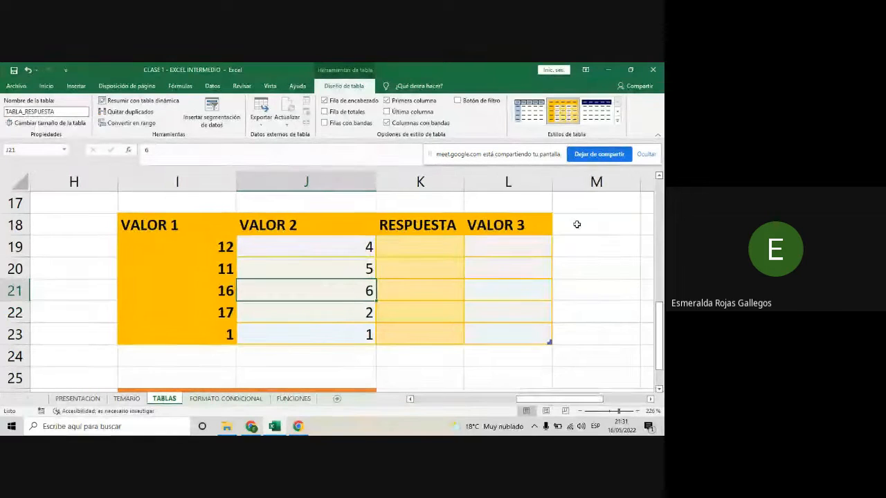
{"action": "left_click", "coordinate": [577, 224]}
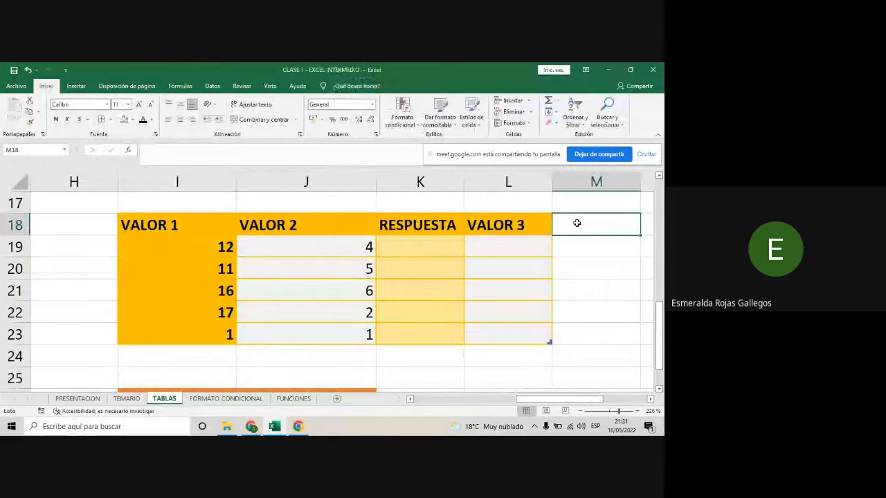
{"action": "type", "text": "VALO"}
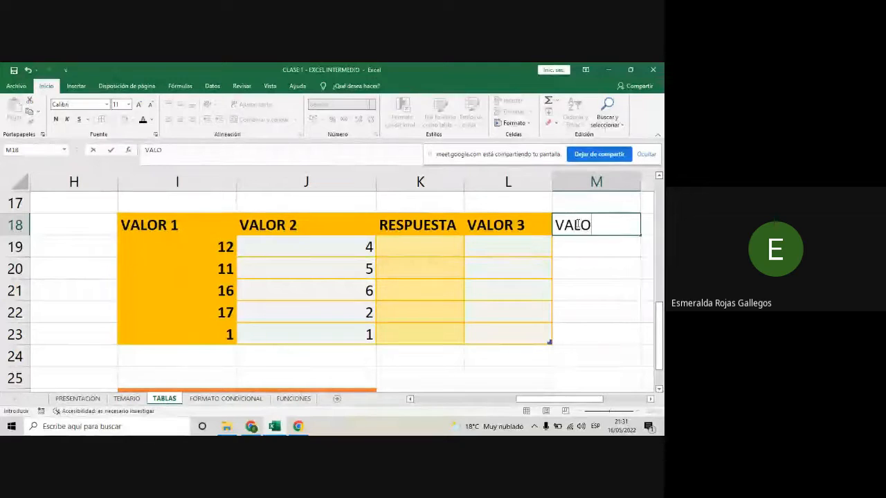
{"action": "type", "text": "R 4"}
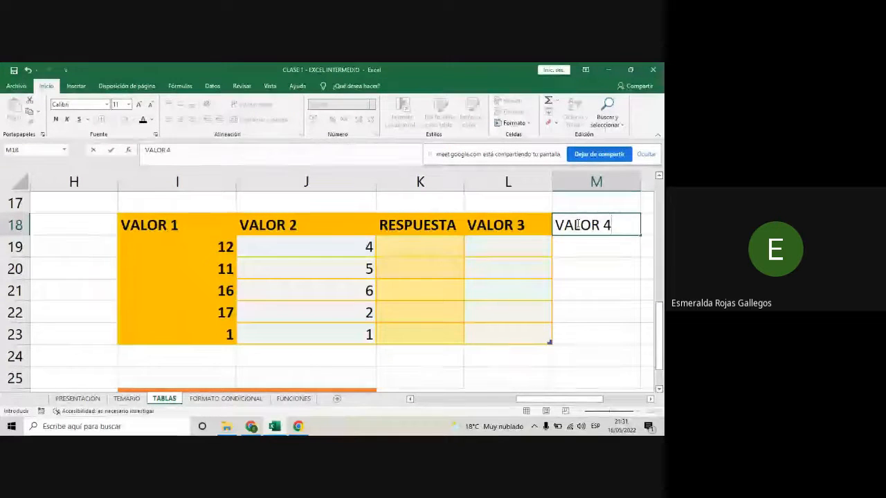
{"action": "key", "text": "Return"}
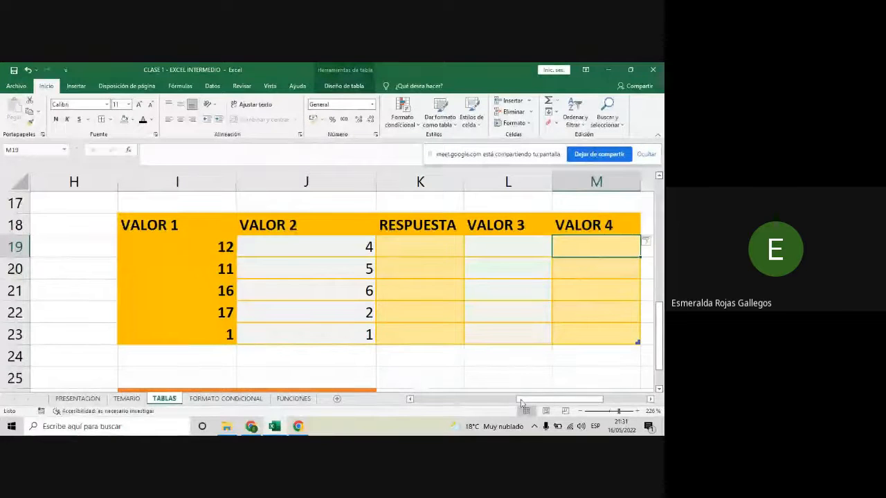
{"action": "mouse_move", "coordinate": [521, 402]}
{"action": "left_mouse_down"}
{"action": "mouse_move", "coordinate": [535, 403]}
{"action": "mouse_move", "coordinate": [524, 405]}
{"action": "left_mouse_up"}
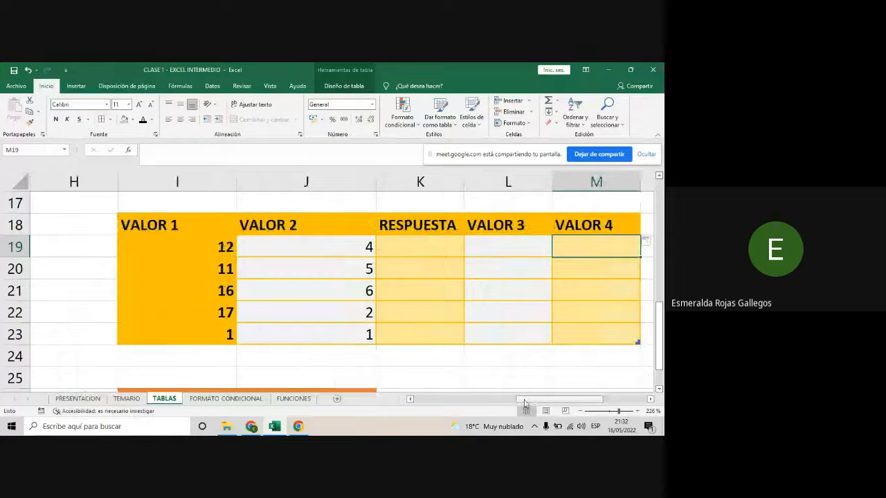
- Apply the custom style Estilo de tabla EXCEL to TABLA_RESPUESTA and turn on its banded rows
{"action": "left_click", "coordinate": [452, 273]}
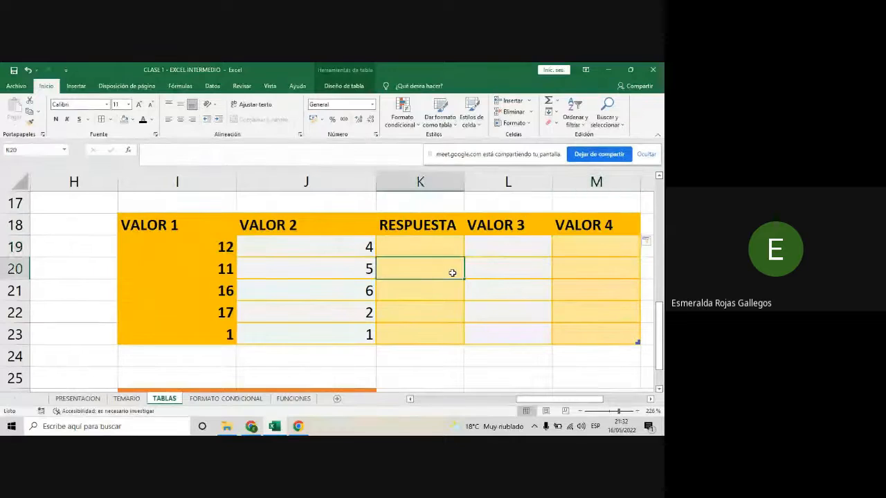
{"action": "left_click", "coordinate": [360, 87]}
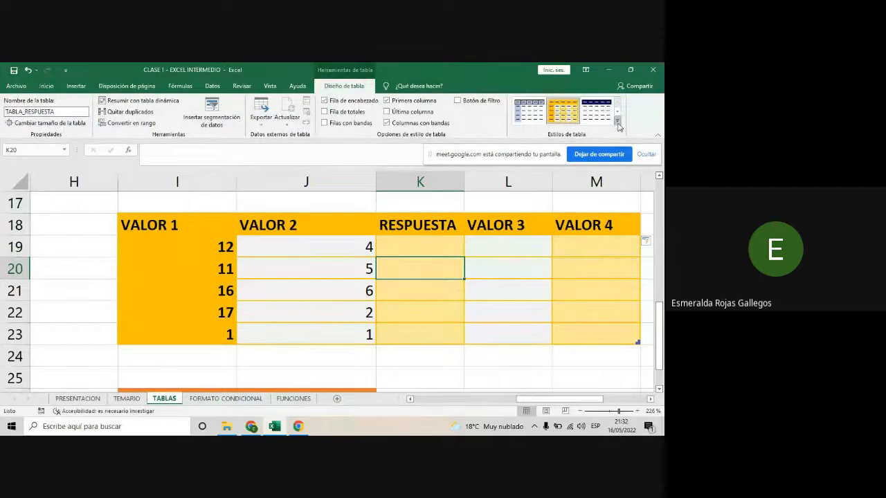
{"action": "left_click", "coordinate": [618, 122]}
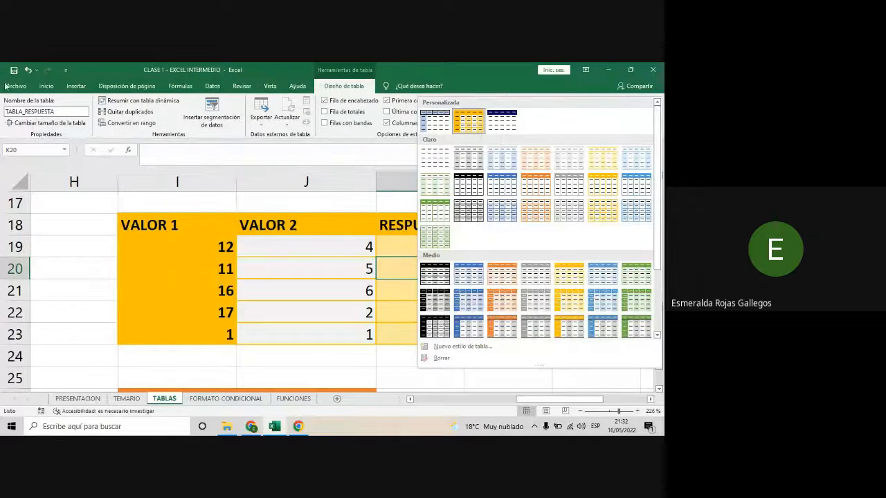
{"action": "left_click", "coordinate": [51, 87]}
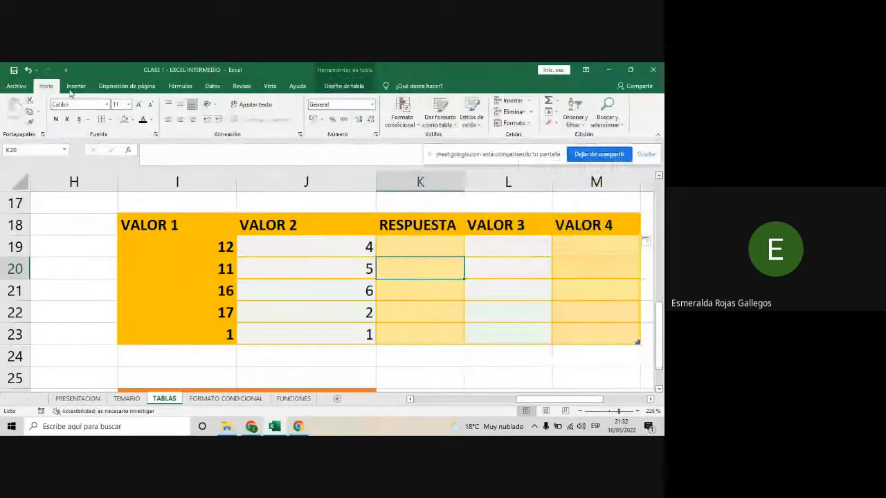
{"action": "left_click", "coordinate": [440, 115]}
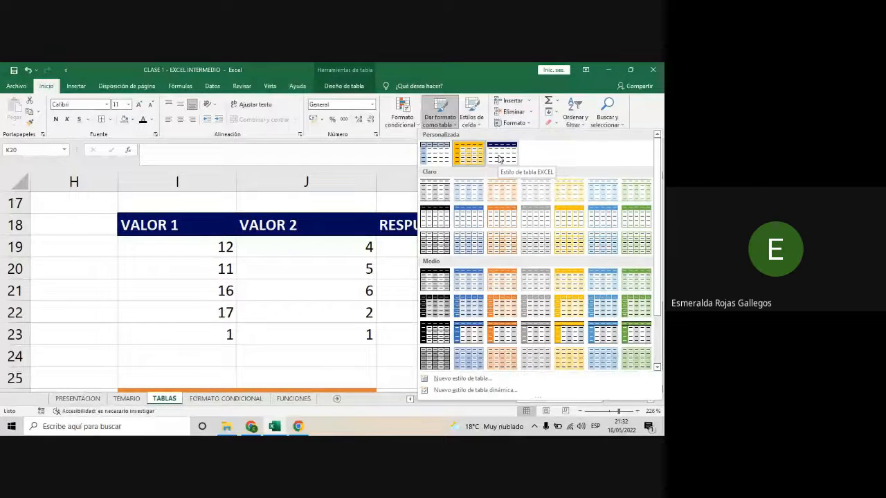
{"action": "left_click", "coordinate": [499, 159]}
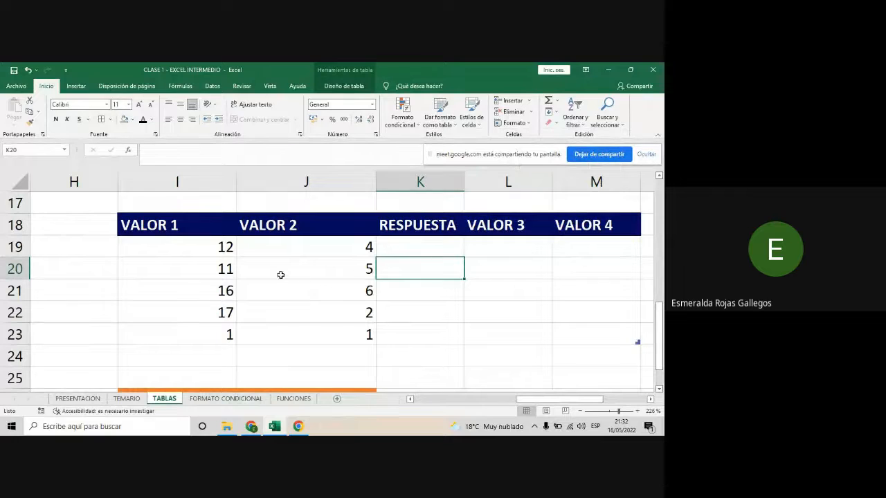
{"action": "left_click", "coordinate": [343, 85]}
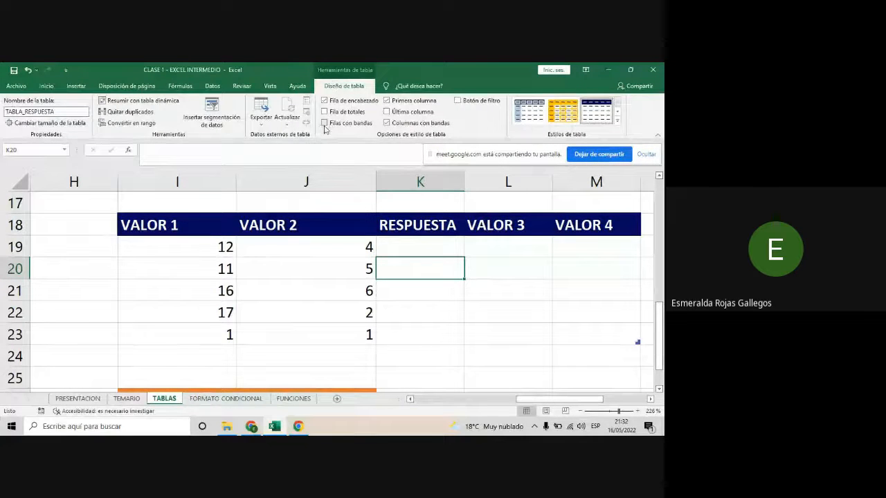
{"action": "left_click", "coordinate": [324, 123]}
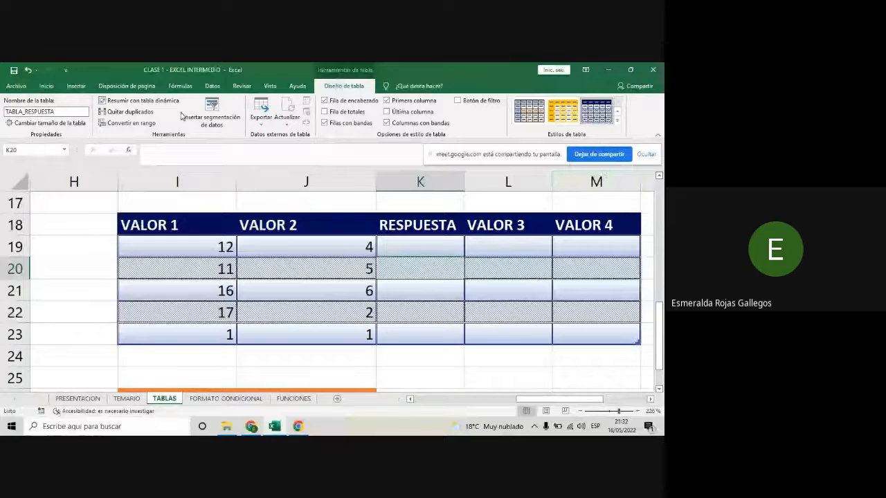
- Preview the light, medium and dark table styles on TABLA_RESPUESTA, and choose the custom navy style again
{"action": "left_click", "coordinate": [46, 86]}
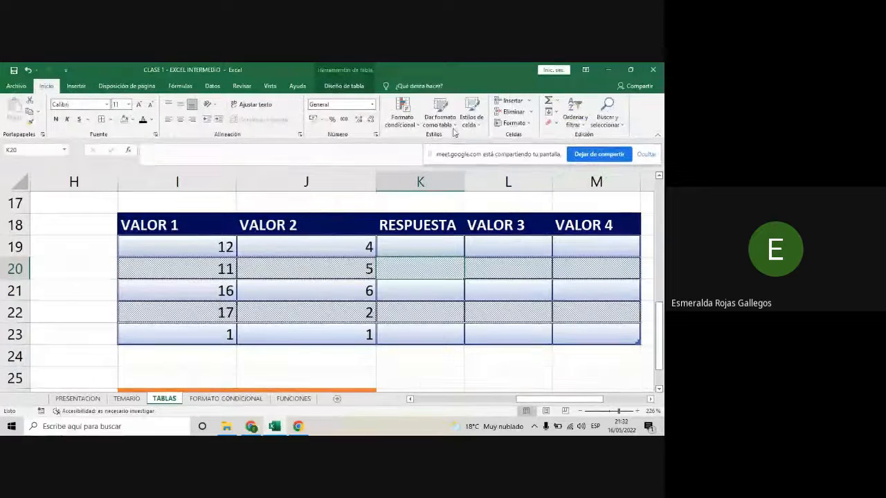
{"action": "left_click", "coordinate": [443, 119]}
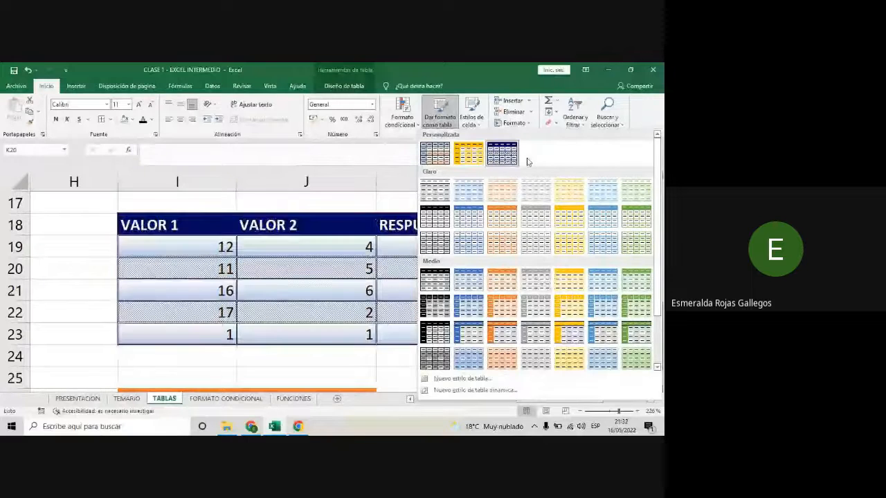
{"action": "scroll", "coordinate": [553, 283], "scroll_direction": "down", "scroll_amount": 2}
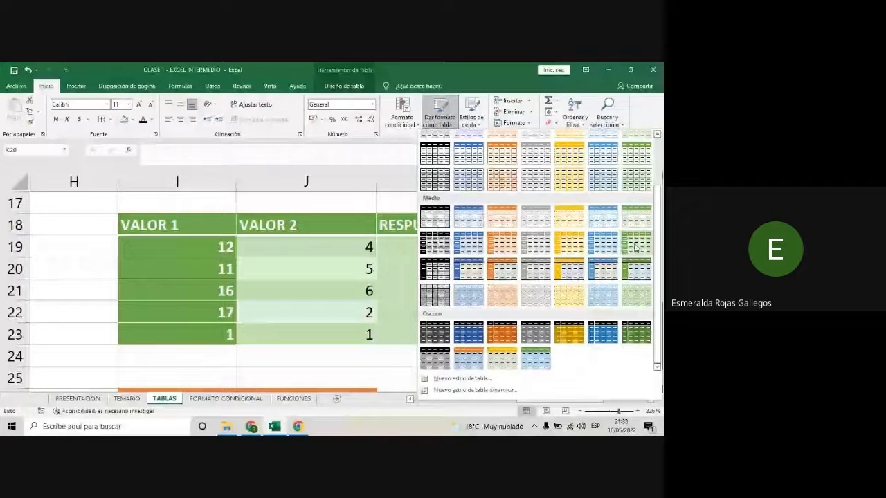
{"action": "scroll", "coordinate": [635, 247], "scroll_direction": "up", "scroll_amount": 5}
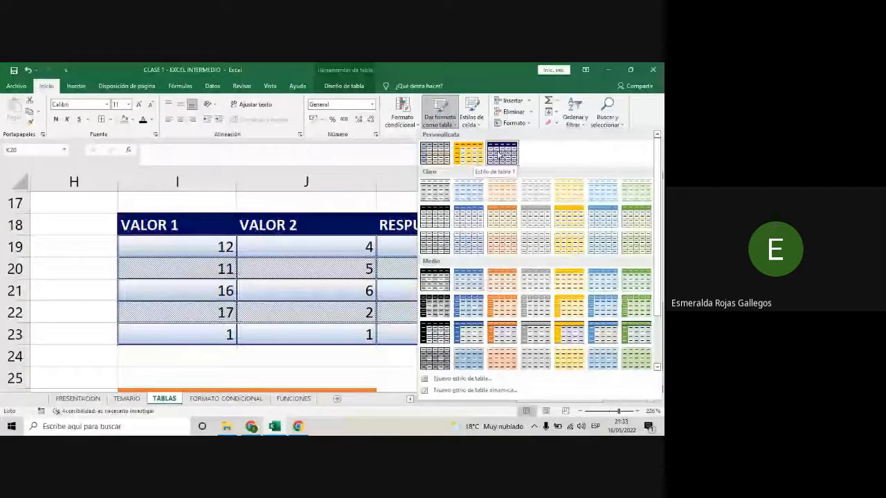
{"action": "left_click", "coordinate": [500, 155]}
{"action": "left_click", "coordinate": [407, 314]}
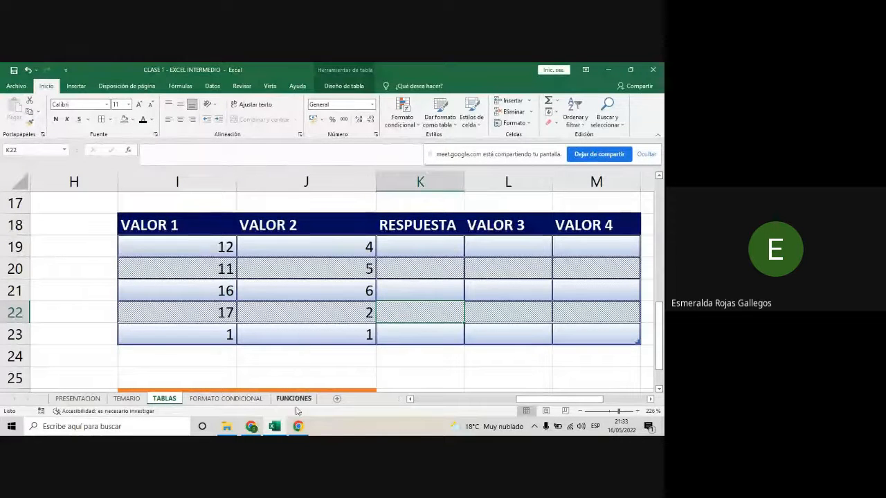
- Switch to the Google Meet call in Chrome to check the participants' chat messages, and return to the Excel workbook
{"action": "left_click", "coordinate": [252, 427]}
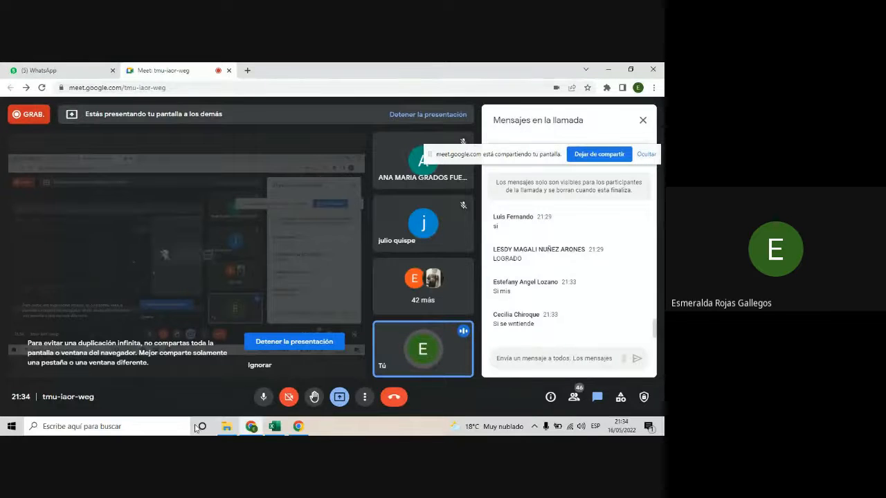
{"action": "left_click", "coordinate": [275, 427]}
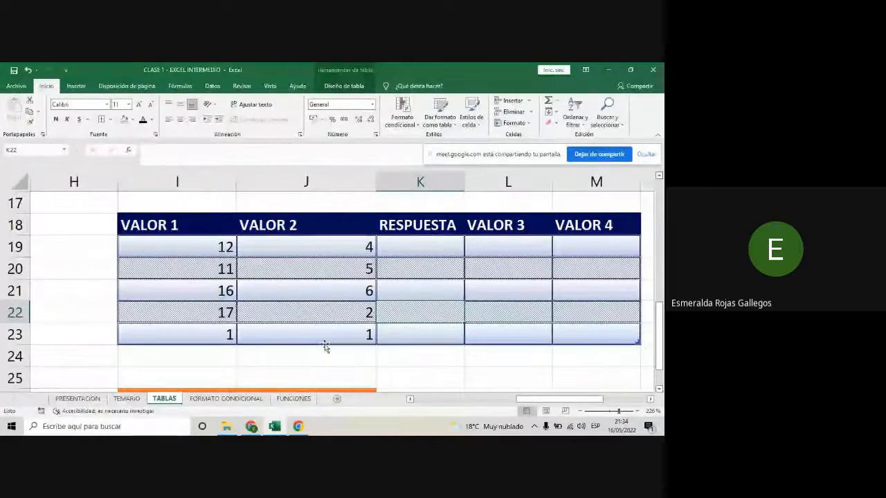
{"action": "left_click", "coordinate": [541, 363]}
- Zoom the TABLAS sheet out to 98% to review all its tables, and check the custom styles offered for formatting as a table
{"action": "scroll", "coordinate": [541, 364], "scroll_direction": "down", "scroll_amount": 2}
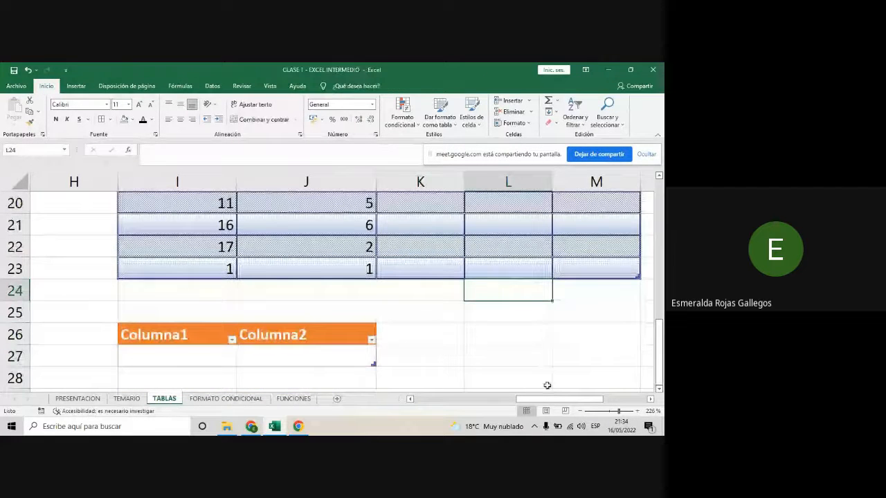
{"action": "left_click", "coordinate": [606, 413]}
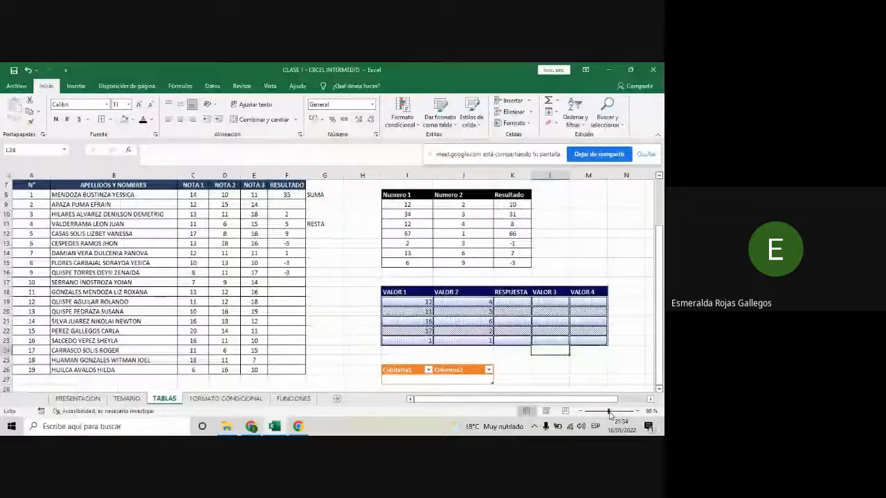
{"action": "scroll", "coordinate": [313, 360], "scroll_direction": "up", "scroll_amount": 2}
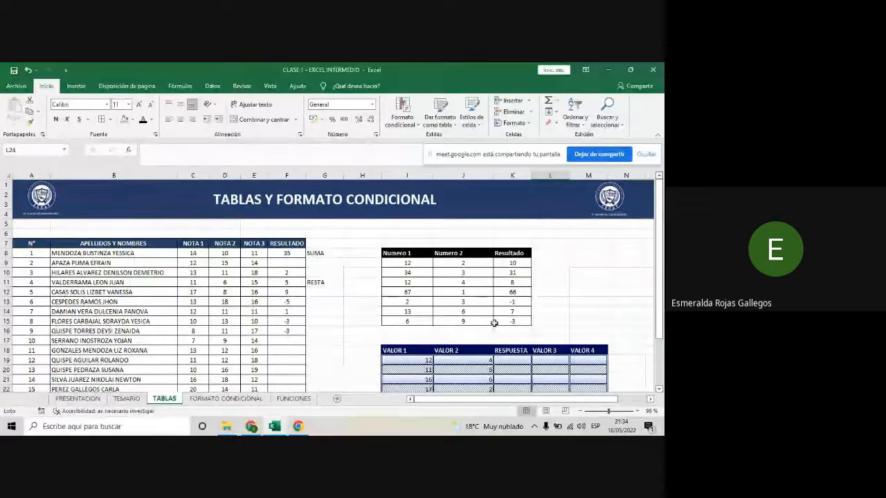
{"action": "scroll", "coordinate": [494, 320], "scroll_direction": "down", "scroll_amount": 3}
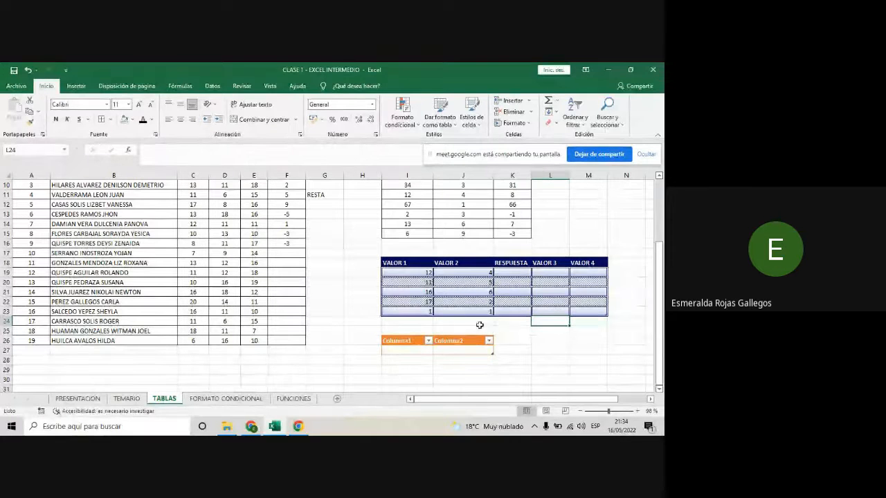
{"action": "scroll", "coordinate": [476, 318], "scroll_direction": "up", "scroll_amount": 1}
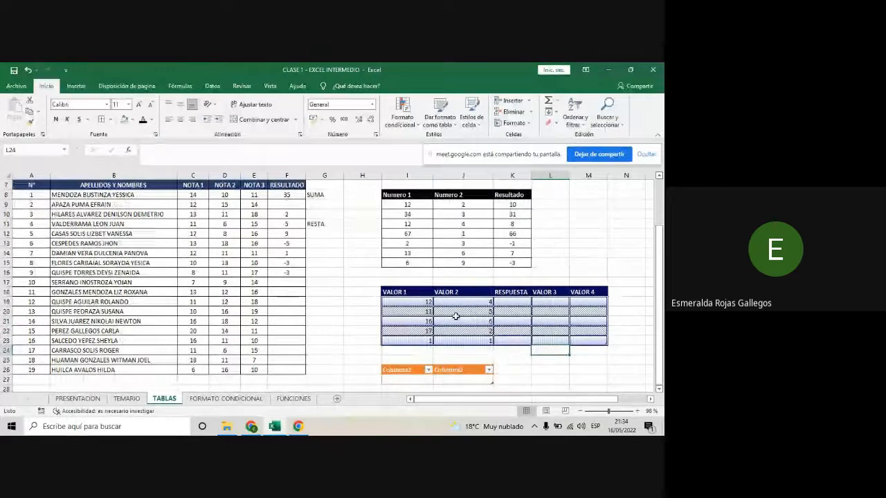
{"action": "left_click", "coordinate": [456, 123]}
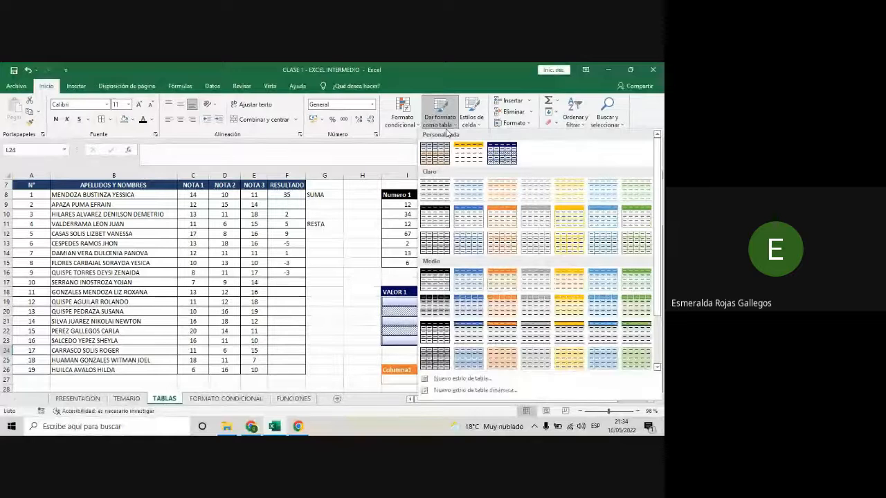
{"action": "left_click", "coordinate": [375, 246]}
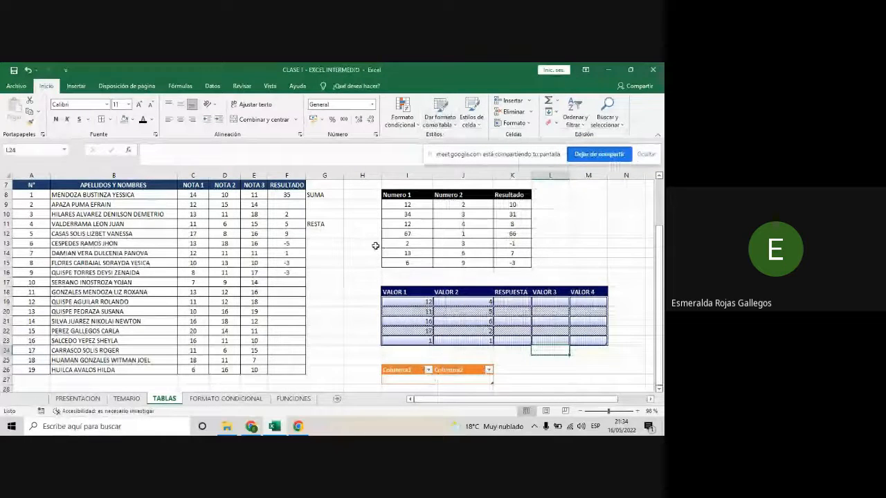
- Search Windows for EXC, launch Excel and open a new blank workbook
{"action": "left_click", "coordinate": [129, 425]}
{"action": "type", "text": "E"}
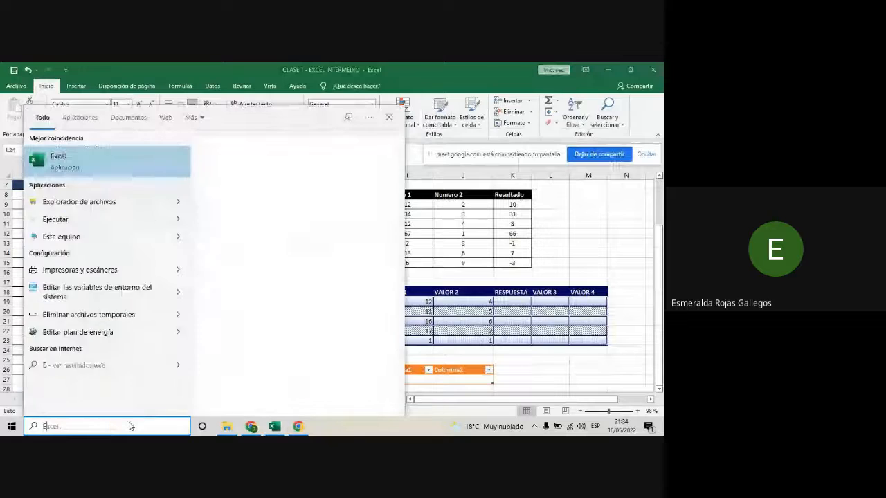
{"action": "type", "text": "XC"}
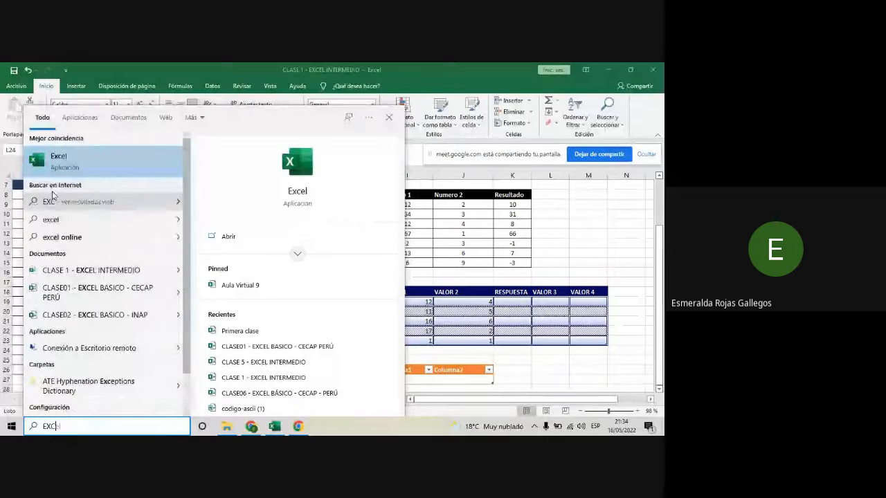
{"action": "left_click", "coordinate": [64, 169]}
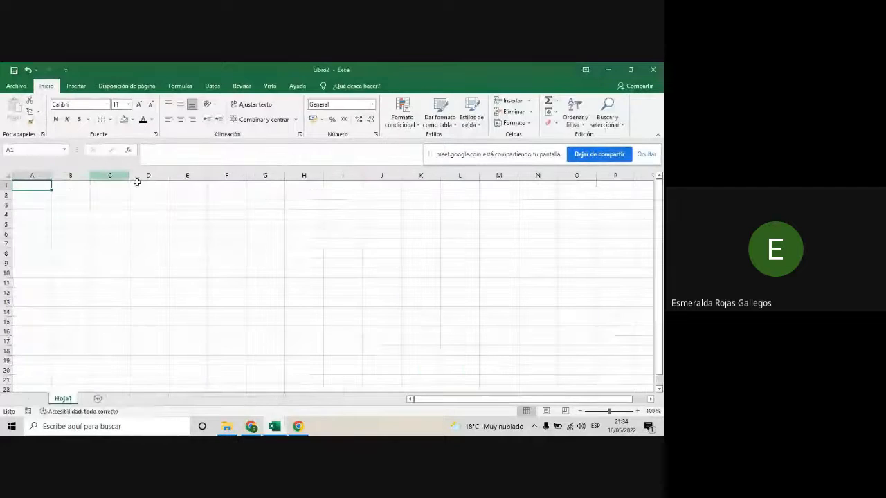
- Examine the table styles available in the new blank workbook to see whether the custom ones are included
{"action": "left_click", "coordinate": [456, 124]}
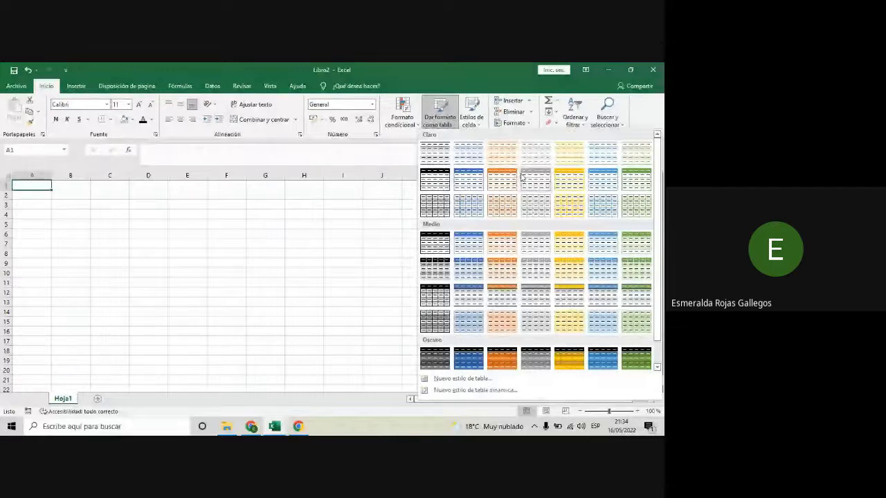
{"action": "scroll", "coordinate": [528, 241], "scroll_direction": "down", "scroll_amount": 1}
{"action": "scroll", "coordinate": [528, 240], "scroll_direction": "up", "scroll_amount": 1}
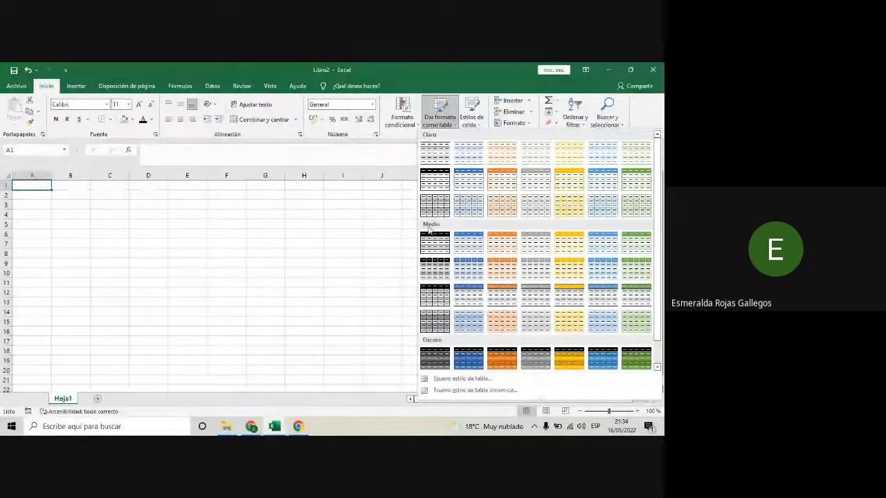
{"action": "left_click", "coordinate": [353, 281]}
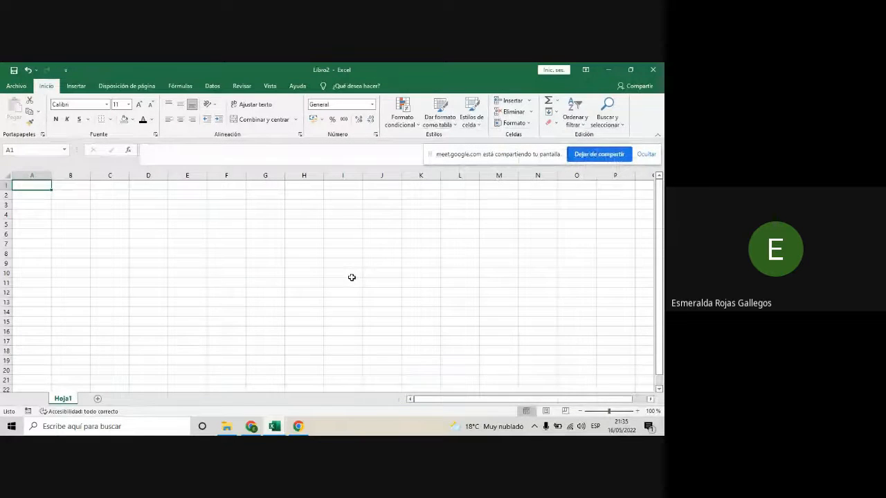
{"action": "left_click", "coordinate": [357, 225]}
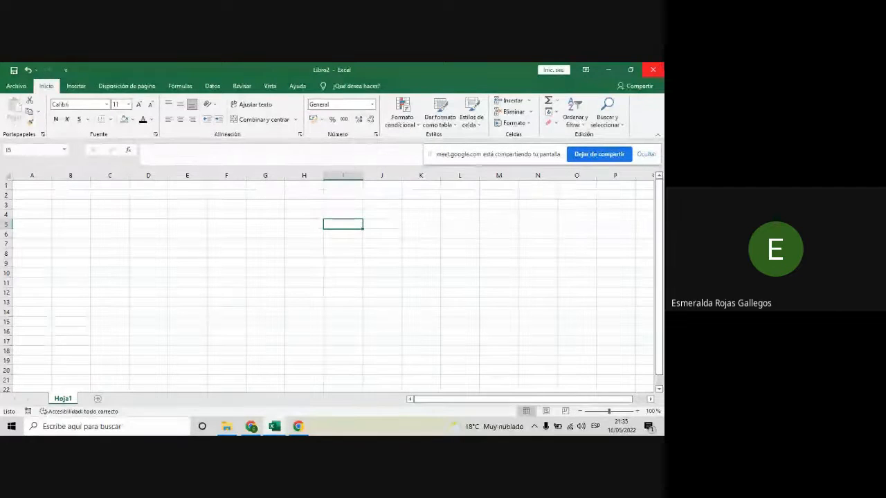
- Close the new blank workbook and check the Google Meet chat in Chrome, returning to the CLASE 1 workbook
{"action": "left_click", "coordinate": [654, 70]}
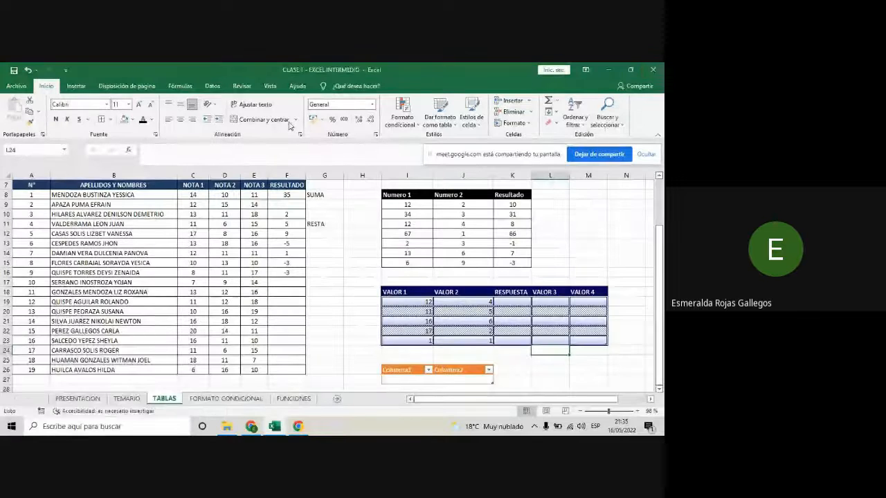
{"action": "mouse_move", "coordinate": [252, 429]}
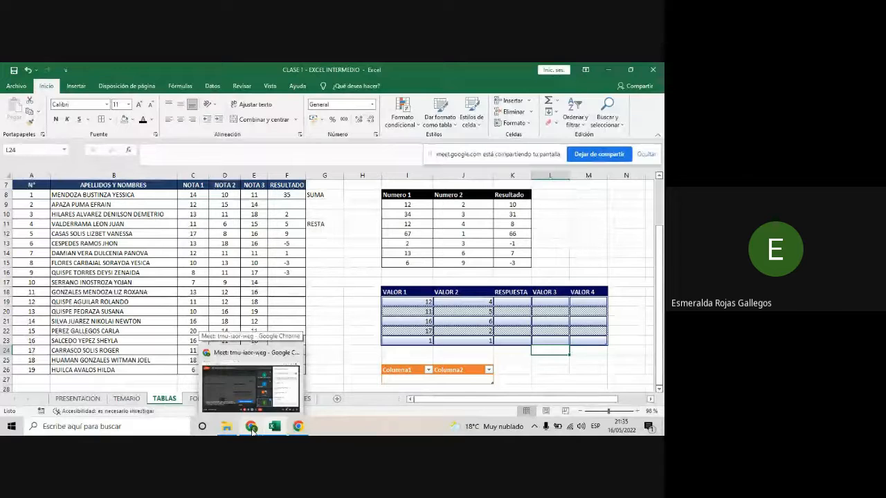
{"action": "left_click", "coordinate": [251, 428]}
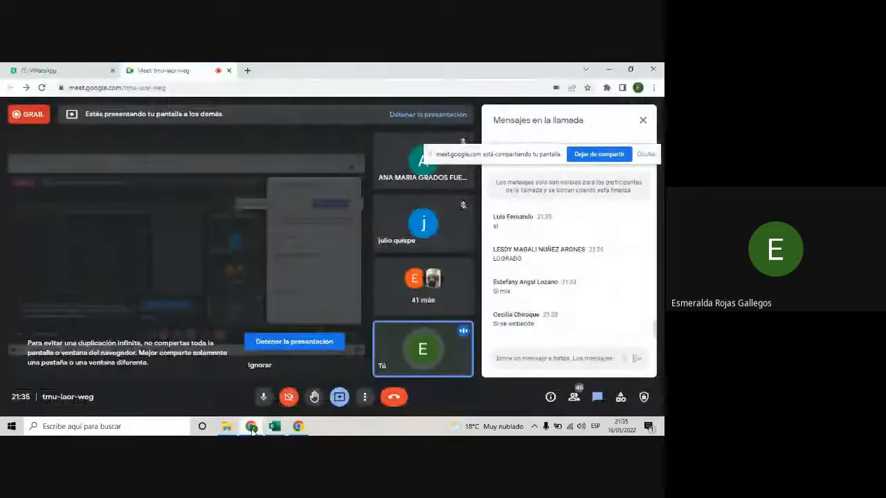
{"action": "left_click", "coordinate": [253, 431]}
{"action": "left_click", "coordinate": [336, 220]}
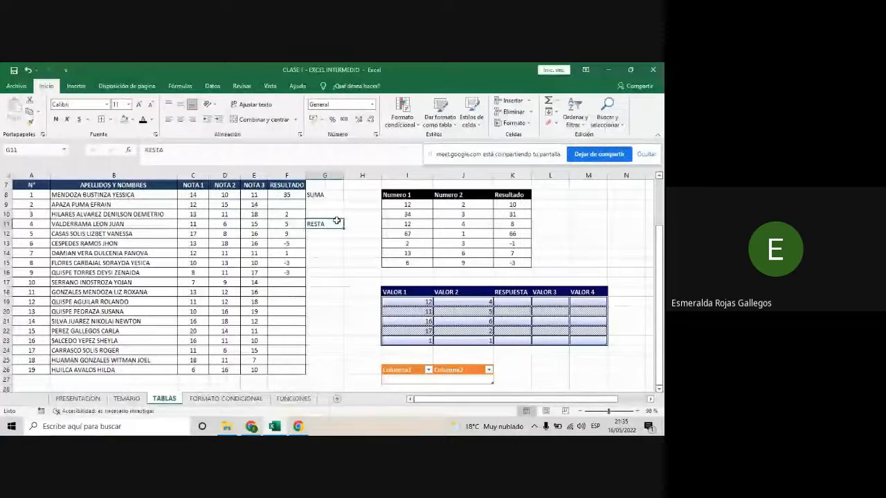
- Open the FORMATO CONDICIONAL sheet and examine the conditional formatting options: highlight rules, top/bottom rules, data bars, colour scales and icon sets
{"action": "left_click", "coordinate": [232, 400]}
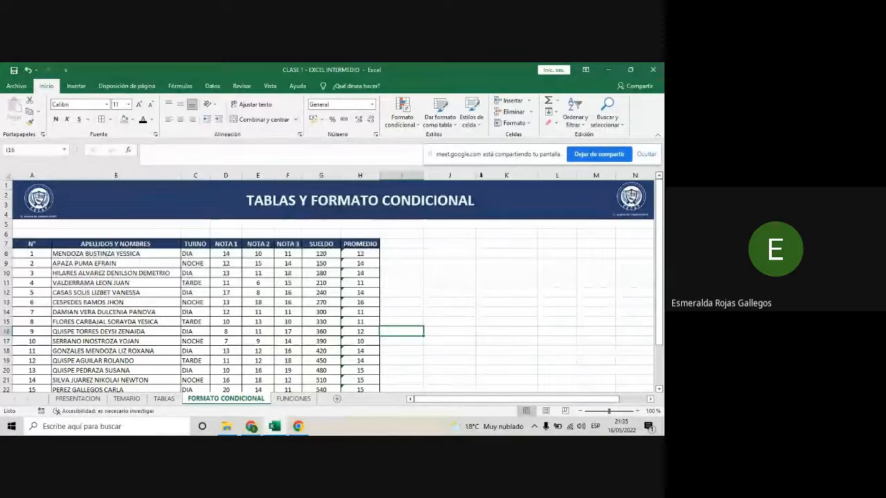
{"action": "left_click", "coordinate": [450, 255]}
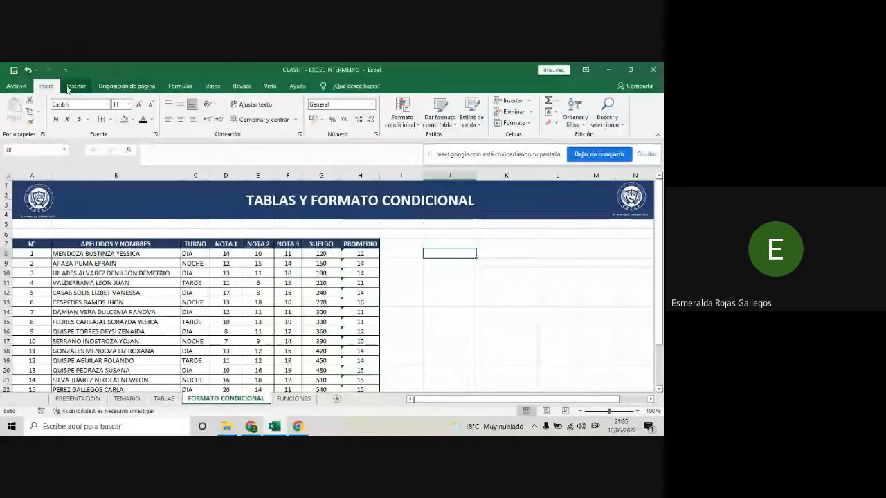
{"action": "left_click", "coordinate": [418, 129]}
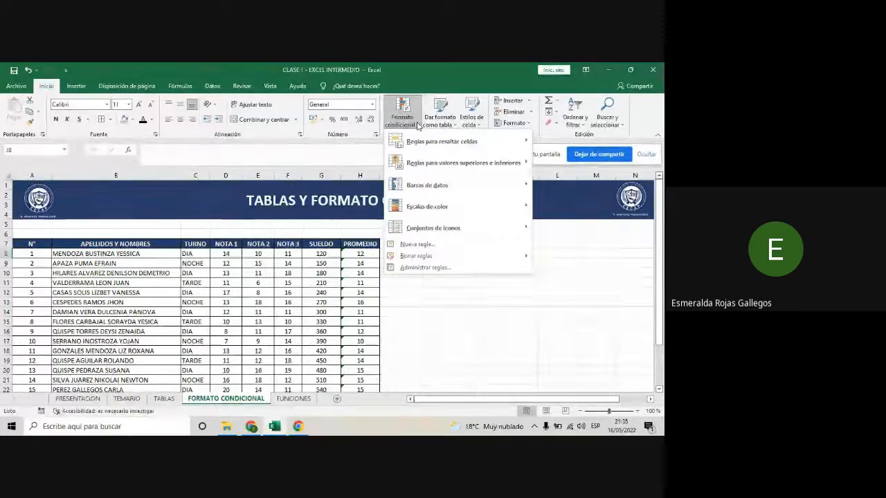
{"action": "mouse_move", "coordinate": [427, 134]}
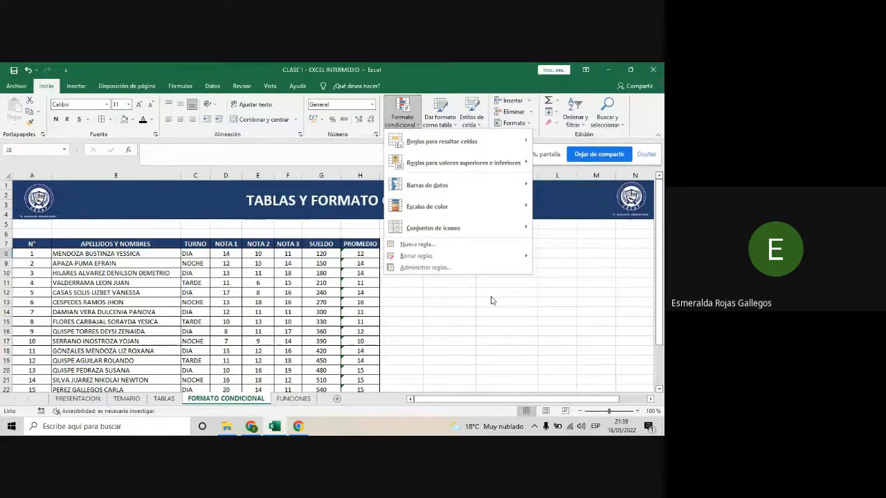
{"action": "mouse_move", "coordinate": [465, 166]}
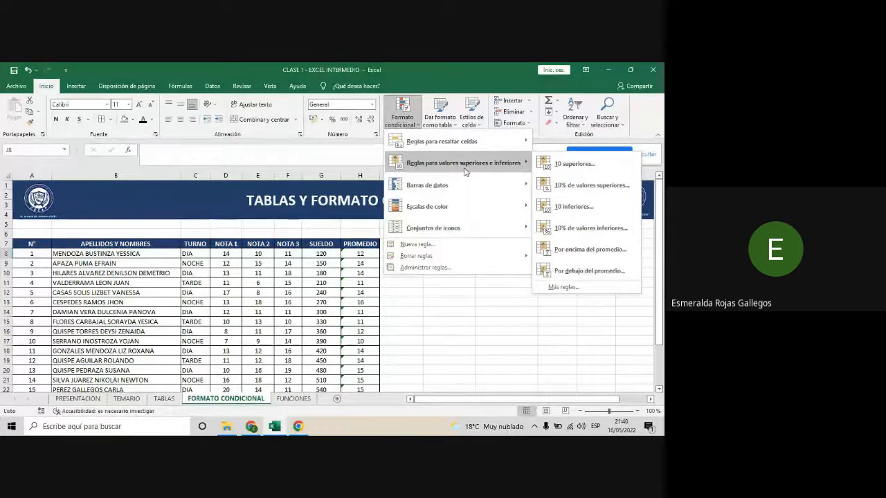
{"action": "mouse_move", "coordinate": [464, 182]}
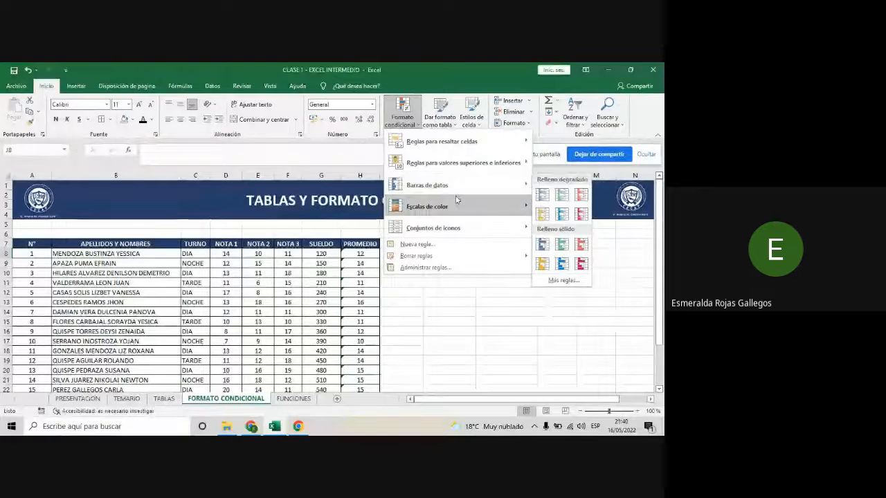
{"action": "mouse_move", "coordinate": [456, 200]}
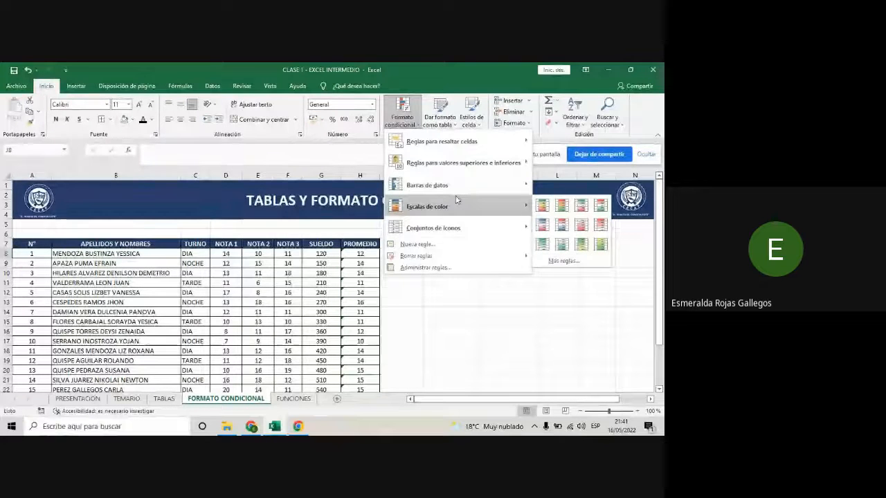
{"action": "mouse_move", "coordinate": [479, 229]}
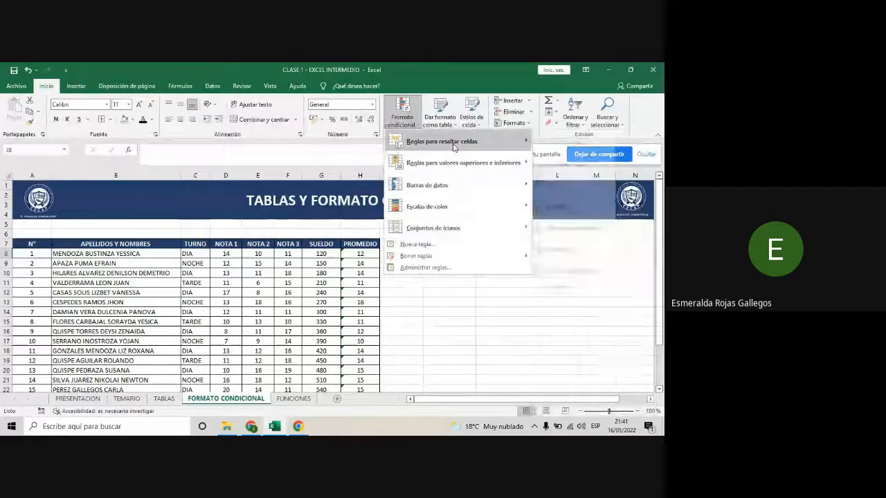
{"action": "mouse_move", "coordinate": [454, 147]}
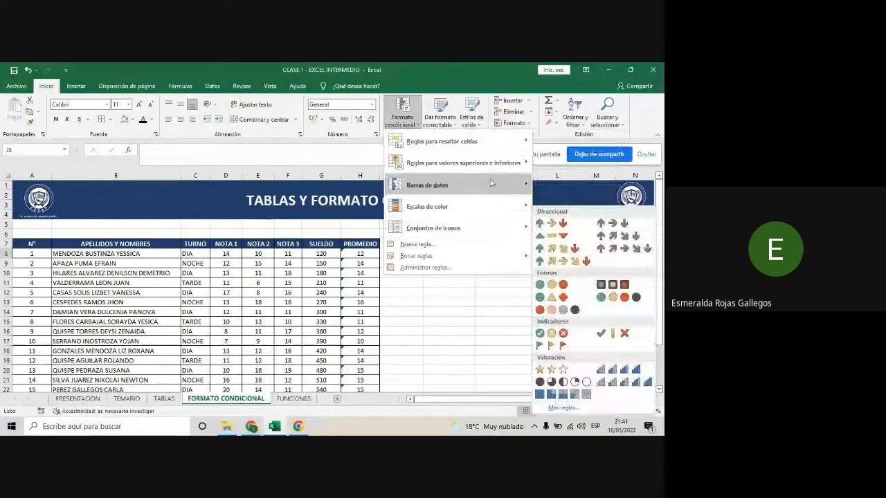
{"action": "mouse_move", "coordinate": [493, 147]}
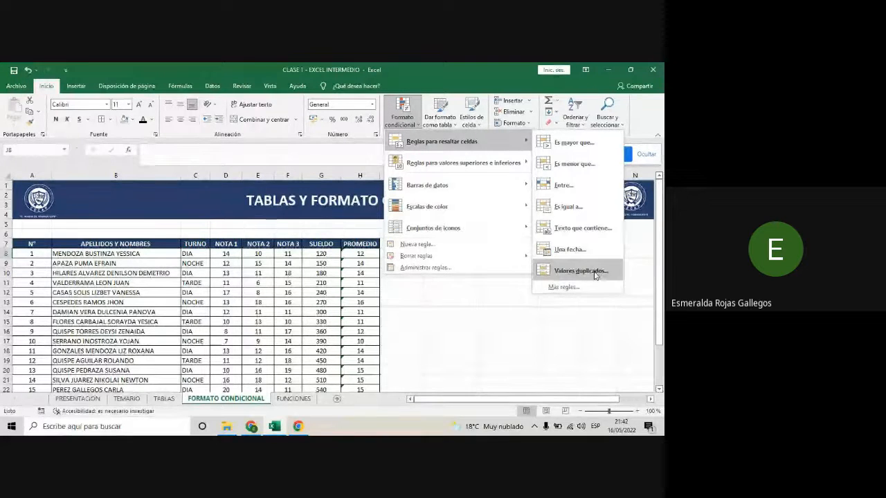
{"action": "left_click", "coordinate": [551, 382]}
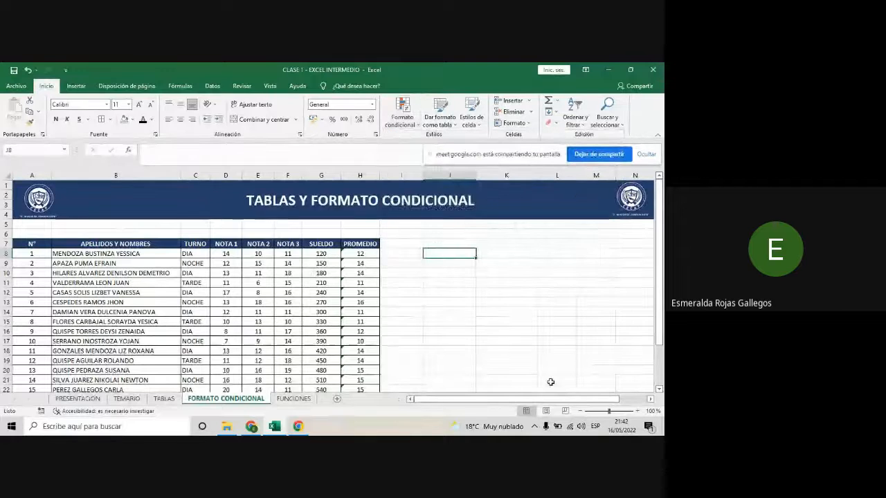
- Start a greater-than highlight rule on the NOTA 1 grades in D8:D26 with 10 as the threshold
{"action": "left_click_drag", "start_coordinate": [609, 411], "coordinate": [613, 413]}
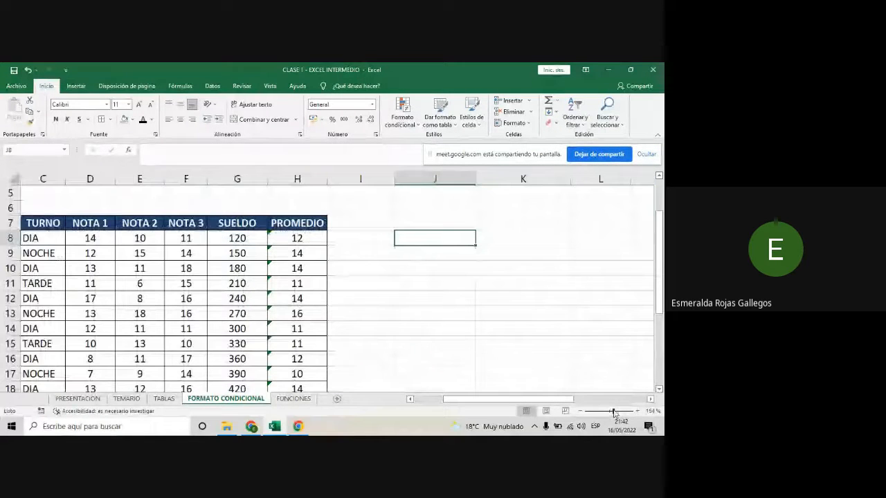
{"action": "left_click_drag", "start_coordinate": [554, 399], "coordinate": [524, 399]}
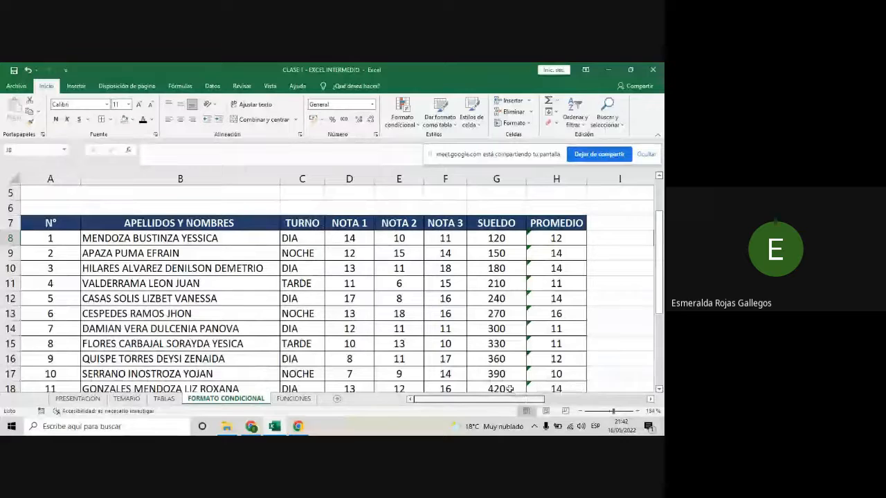
{"action": "scroll", "coordinate": [393, 285], "scroll_direction": "down", "scroll_amount": 1}
{"action": "scroll", "coordinate": [392, 286], "scroll_direction": "up", "scroll_amount": 1}
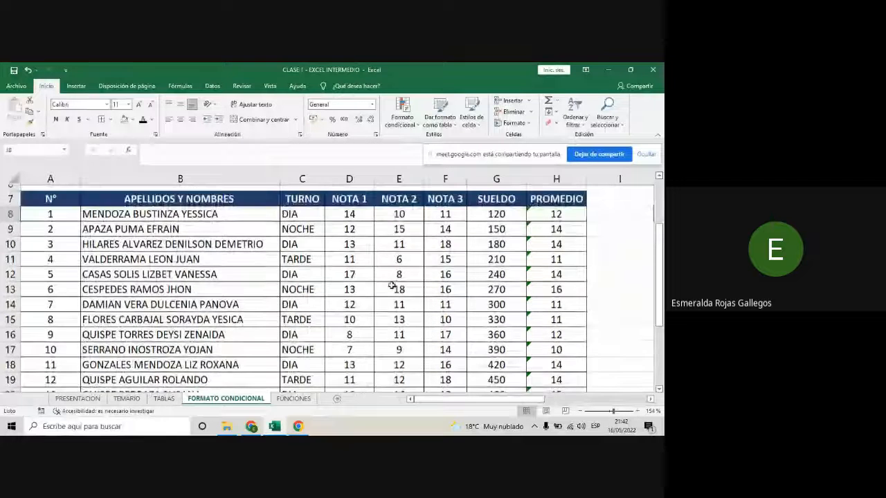
{"action": "scroll", "coordinate": [392, 286], "scroll_direction": "up", "scroll_amount": 1}
{"action": "left_click_drag", "start_coordinate": [358, 239], "coordinate": [370, 371]}
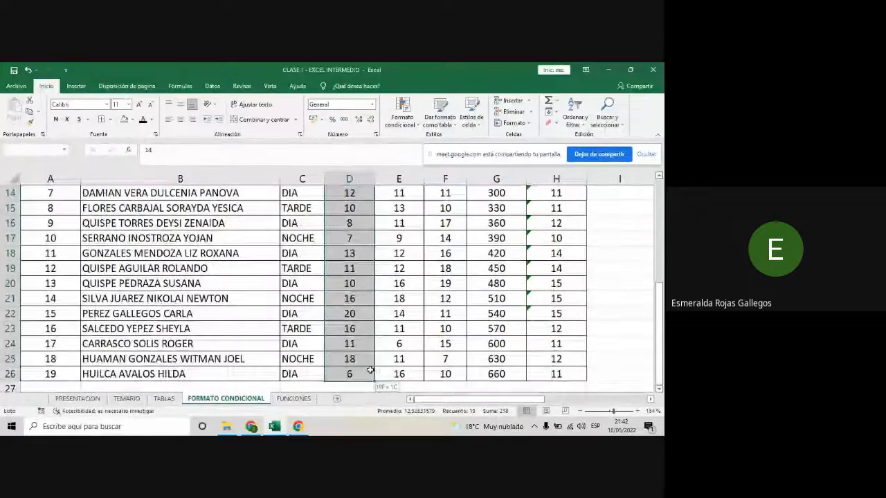
{"action": "left_click", "coordinate": [417, 123]}
{"action": "mouse_move", "coordinate": [417, 141]}
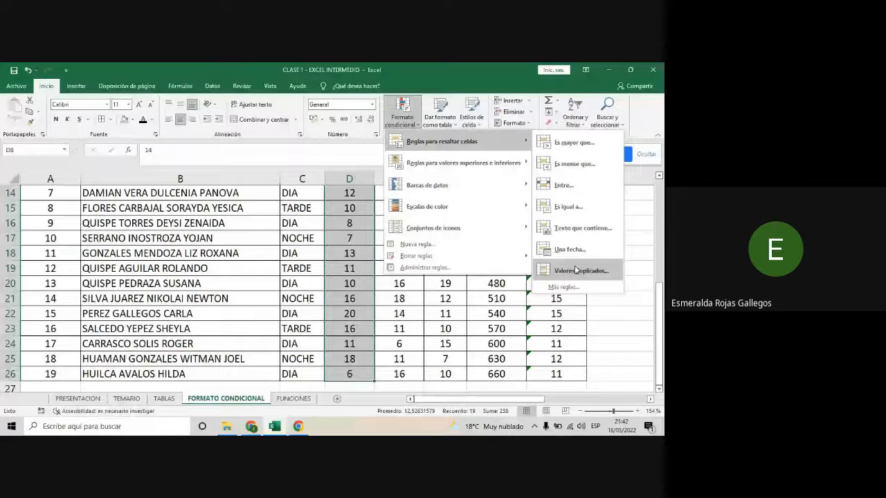
{"action": "left_click", "coordinate": [574, 142]}
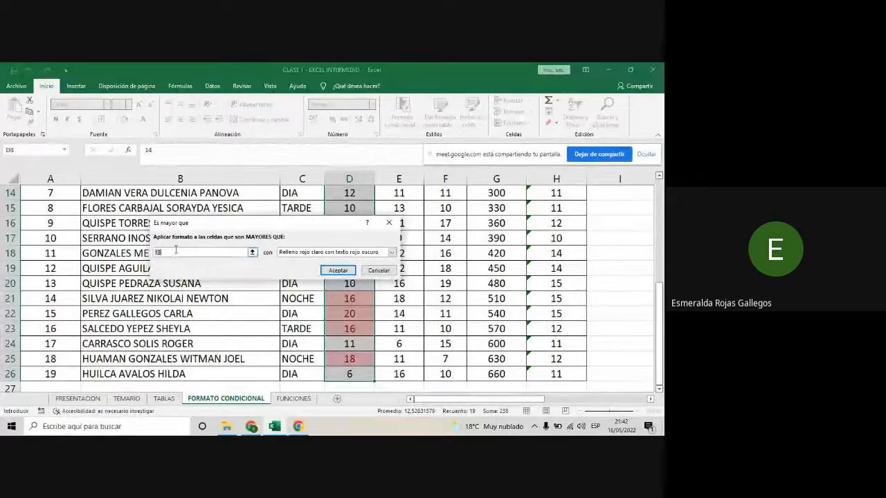
{"action": "type", "text": "11"}
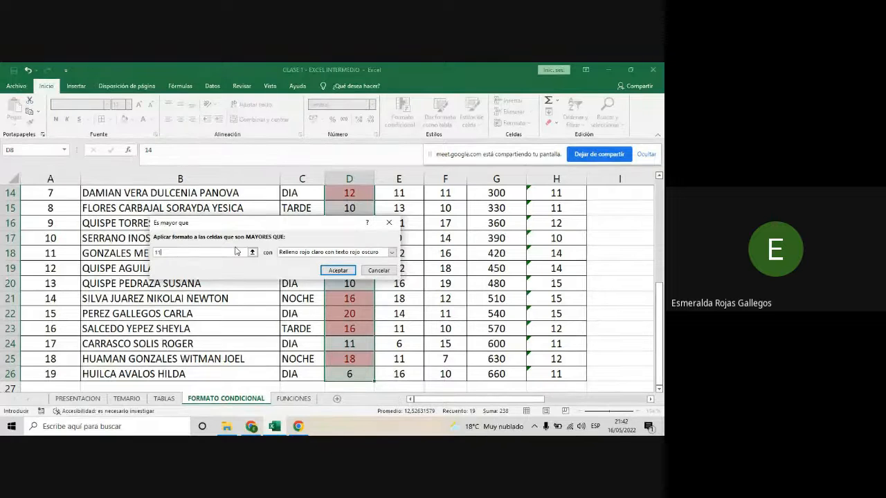
{"action": "key", "text": "BackSpace"}
{"action": "type", "text": "0"}
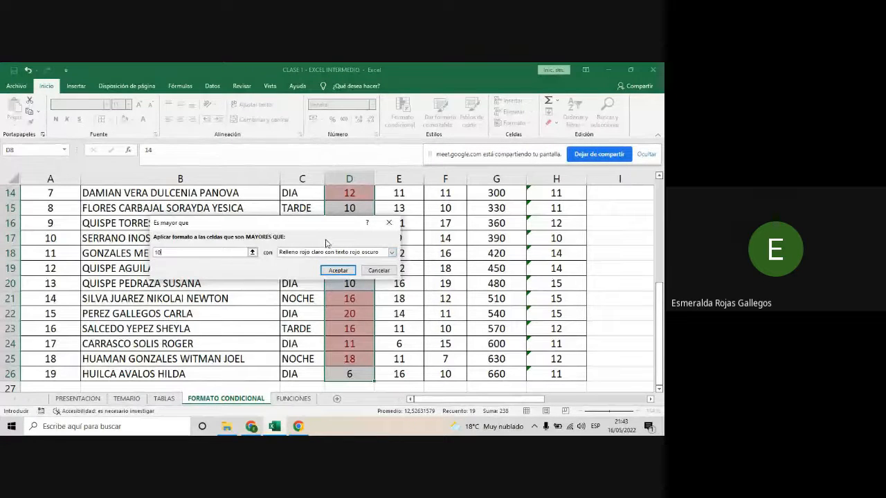
- Choose a custom format for the greater-than rule and review its number, font, border and fill options
{"action": "left_click", "coordinate": [392, 253]}
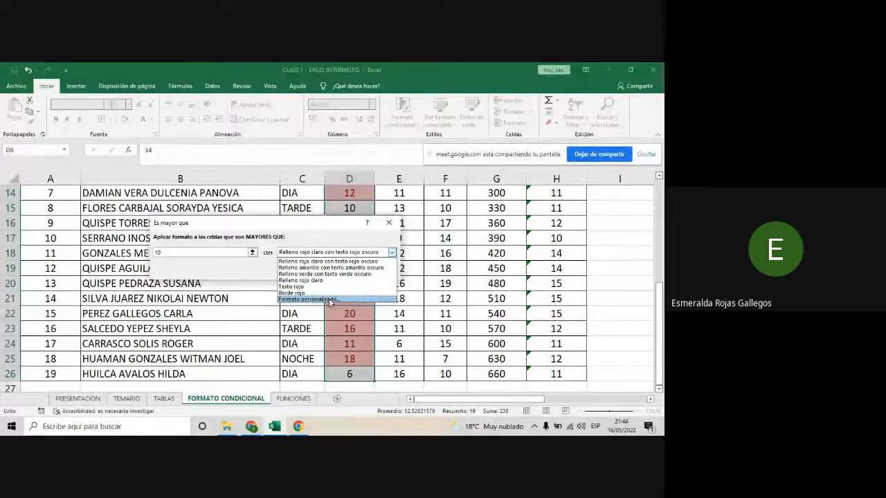
{"action": "left_click", "coordinate": [330, 299]}
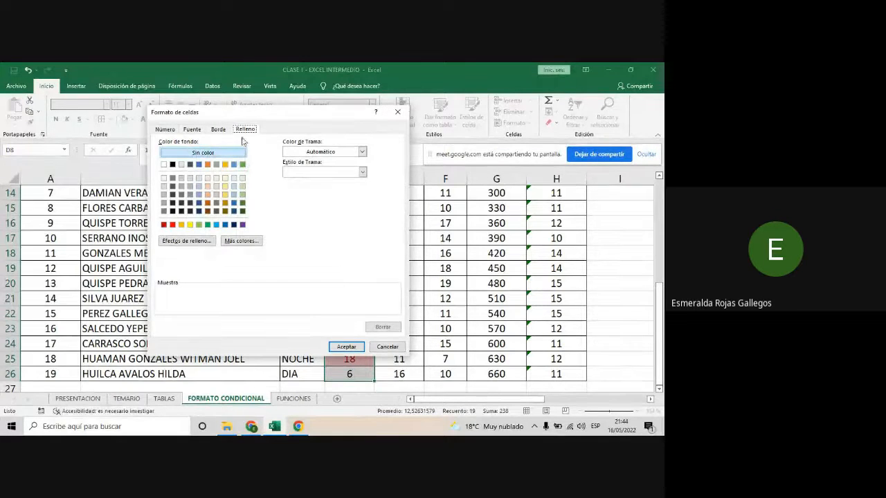
{"action": "left_click", "coordinate": [196, 130]}
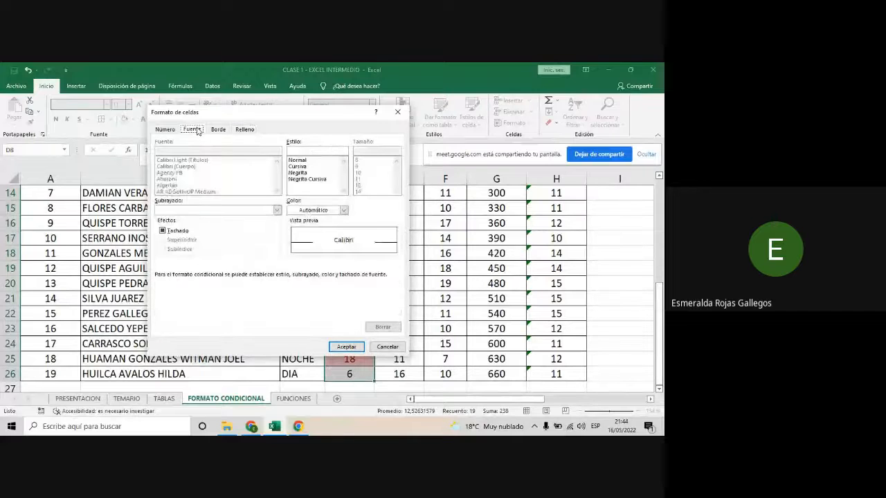
{"action": "left_click", "coordinate": [218, 129]}
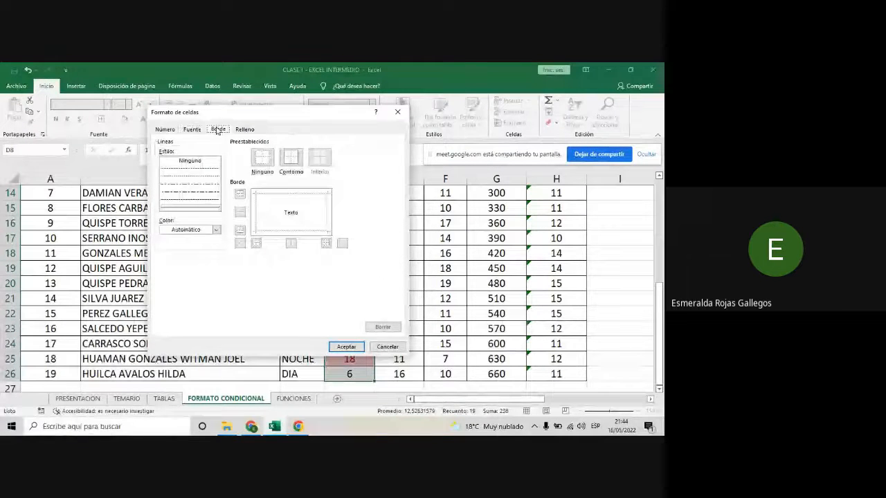
{"action": "left_click", "coordinate": [193, 131]}
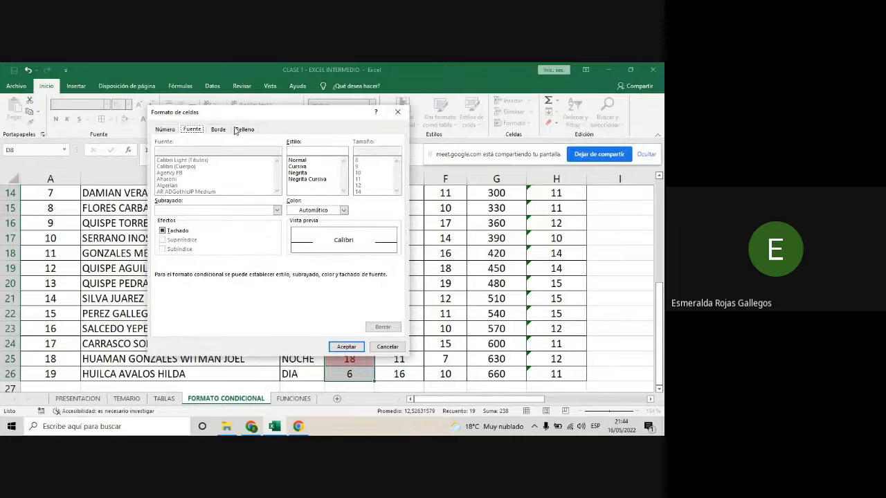
{"action": "left_click", "coordinate": [166, 130]}
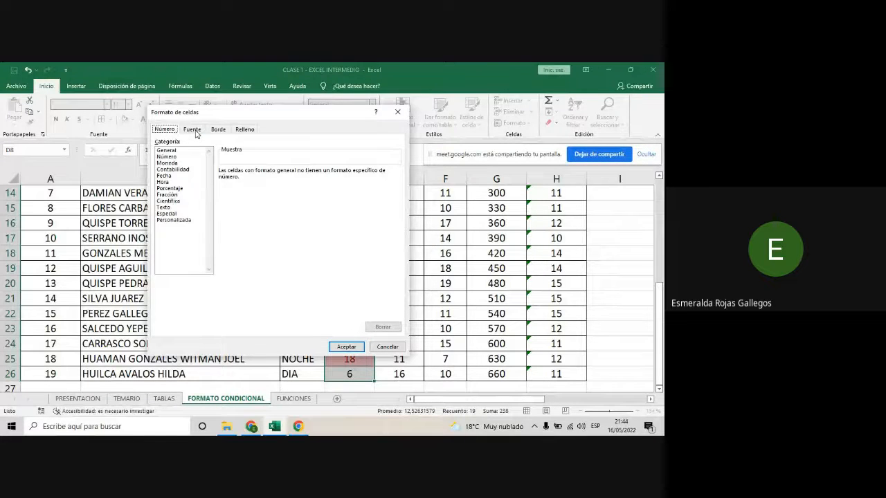
{"action": "left_click", "coordinate": [192, 130]}
{"action": "left_click", "coordinate": [218, 130]}
{"action": "left_click", "coordinate": [246, 130]}
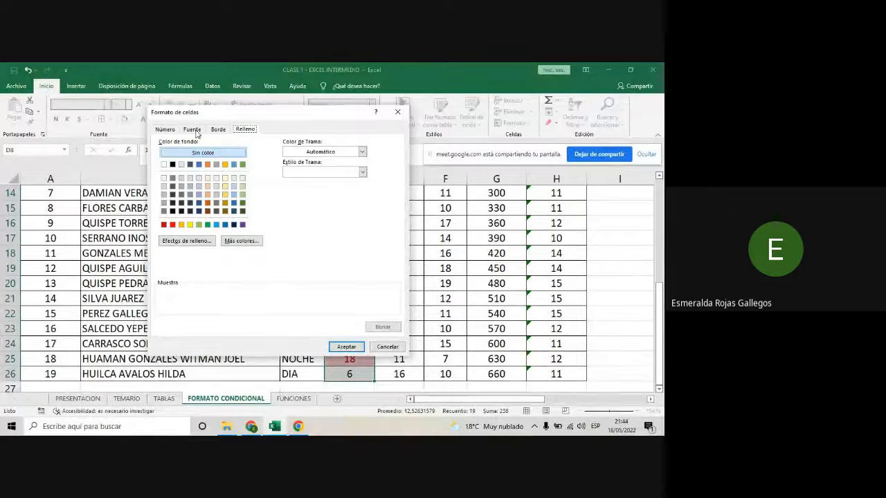
- Set the rule's custom format to bold text (Negrita) in the recent dark blue colour and accept it
{"action": "left_click", "coordinate": [193, 131]}
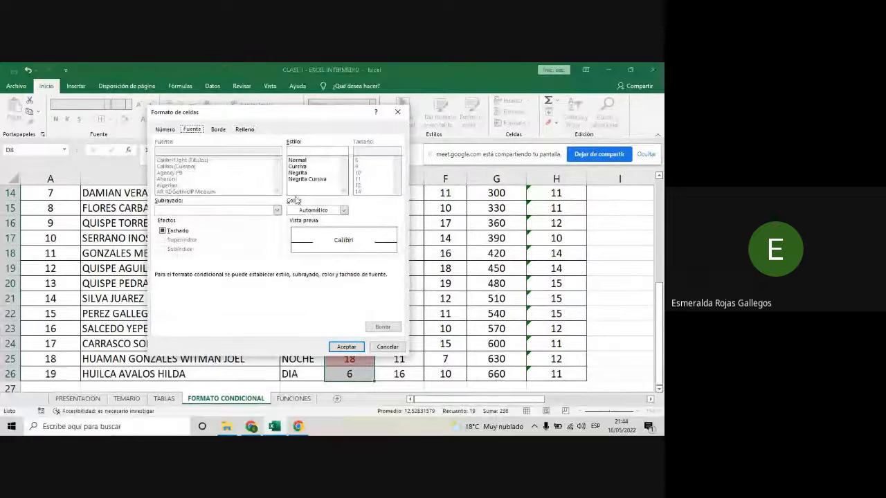
{"action": "left_click", "coordinate": [343, 210]}
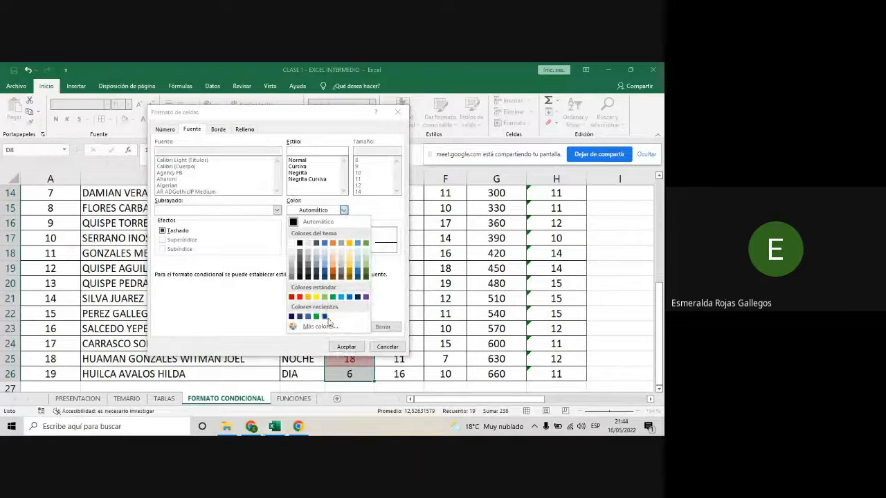
{"action": "left_click", "coordinate": [299, 317]}
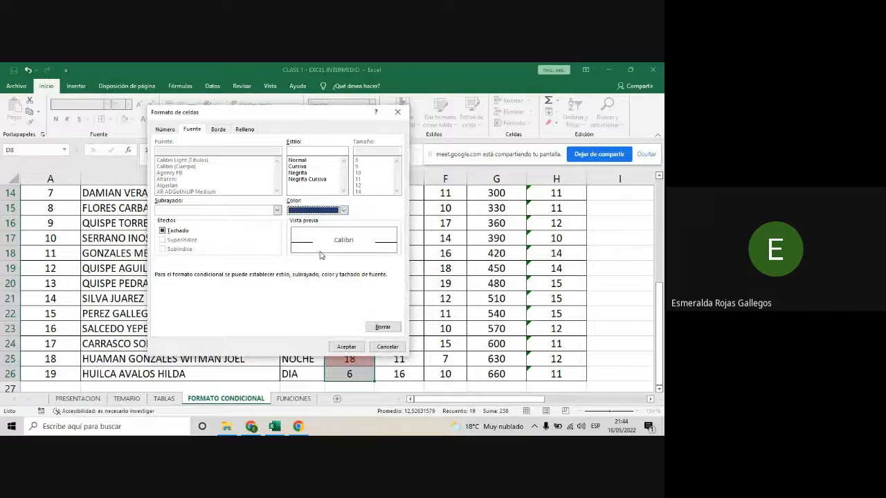
{"action": "left_click", "coordinate": [309, 173]}
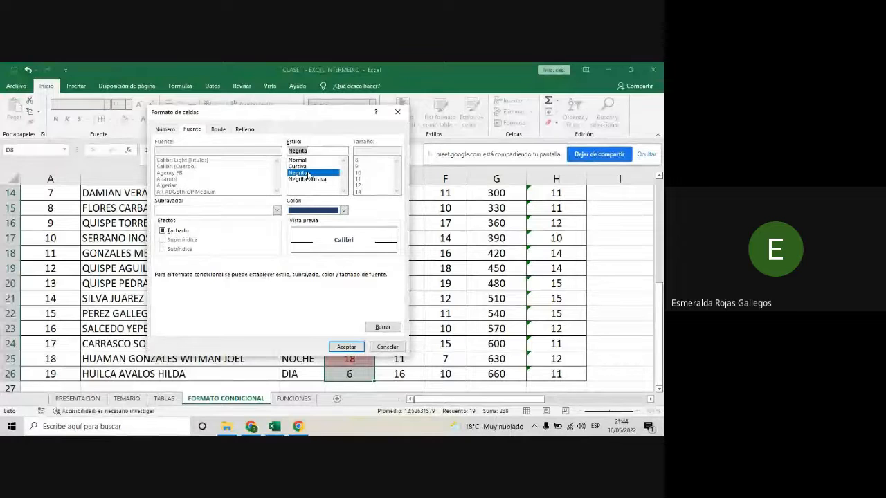
{"action": "left_click", "coordinate": [346, 347]}
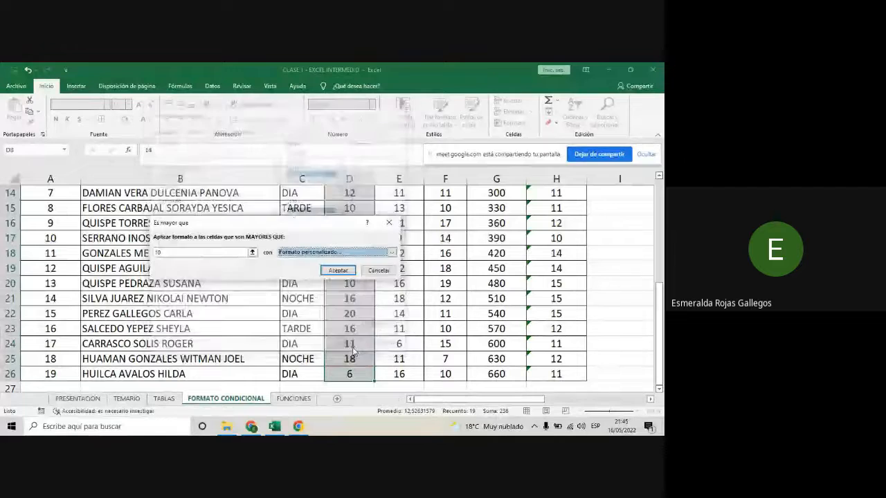
- Apply the greater-than-10 rule to the NOTA 1 grades and check the formatting down the column
{"action": "left_click", "coordinate": [338, 271]}
{"action": "scroll", "coordinate": [353, 309], "scroll_direction": "up", "scroll_amount": 1}
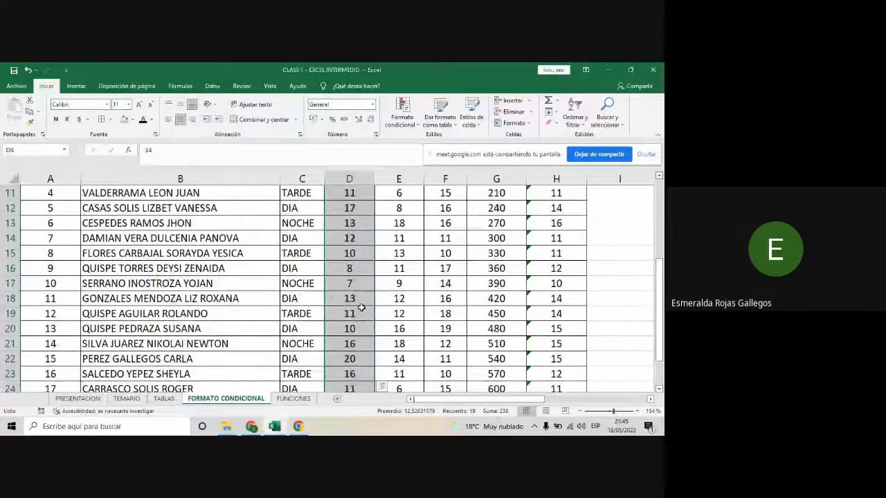
{"action": "scroll", "coordinate": [361, 307], "scroll_direction": "up", "scroll_amount": 1}
{"action": "scroll", "coordinate": [360, 307], "scroll_direction": "up", "scroll_amount": 1}
{"action": "scroll", "coordinate": [361, 307], "scroll_direction": "down", "scroll_amount": 1}
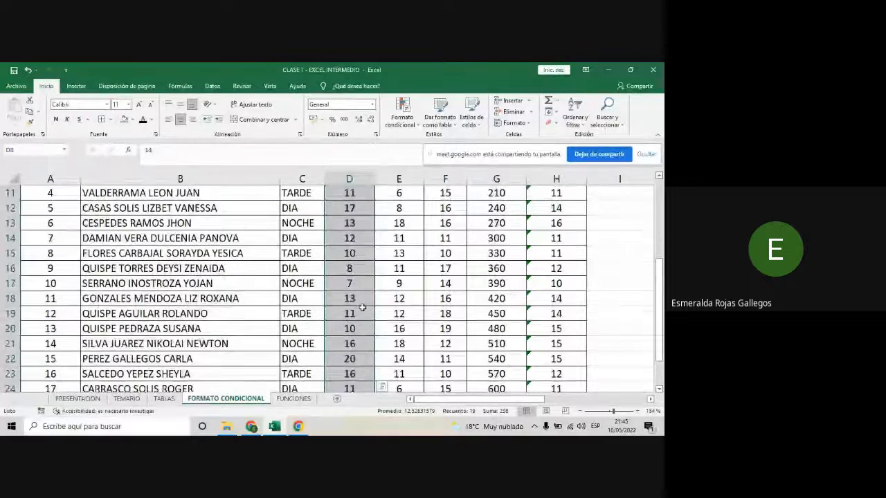
{"action": "scroll", "coordinate": [363, 307], "scroll_direction": "down", "scroll_amount": 2}
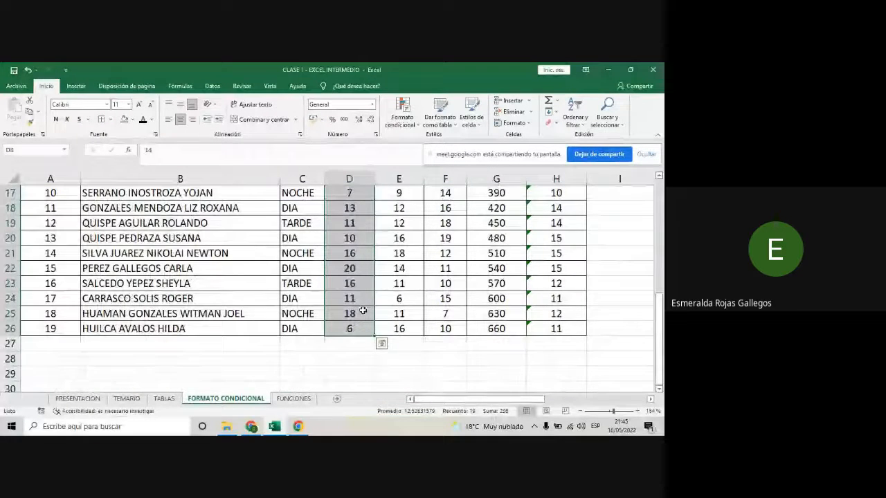
{"action": "scroll", "coordinate": [363, 312], "scroll_direction": "up", "scroll_amount": 2}
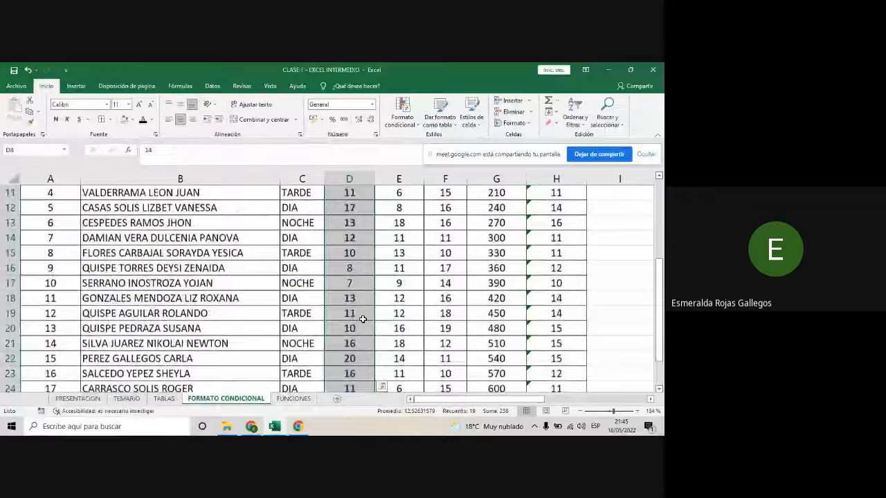
{"action": "scroll", "coordinate": [362, 319], "scroll_direction": "up", "scroll_amount": 1}
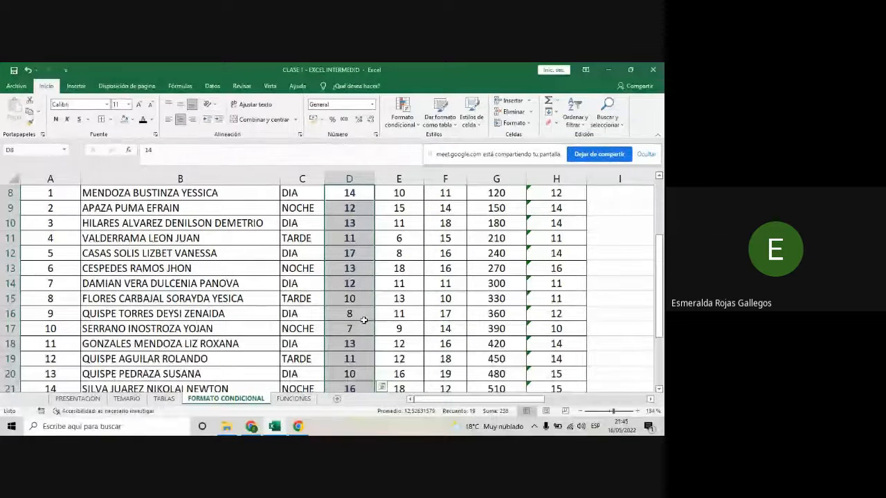
{"action": "scroll", "coordinate": [364, 319], "scroll_direction": "up", "scroll_amount": 1}
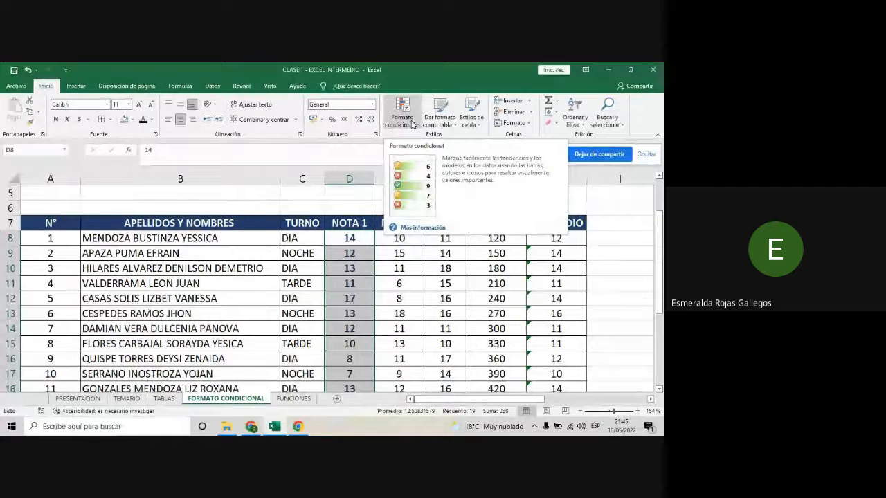
- Start a less-than highlight rule on the NOTA 1 grades with 11 as the threshold and a custom format
{"action": "left_click", "coordinate": [411, 121]}
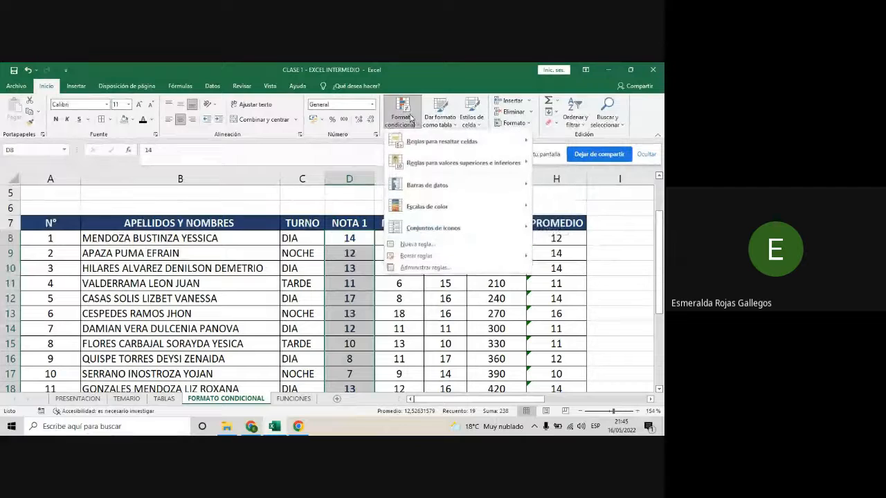
{"action": "mouse_move", "coordinate": [441, 138]}
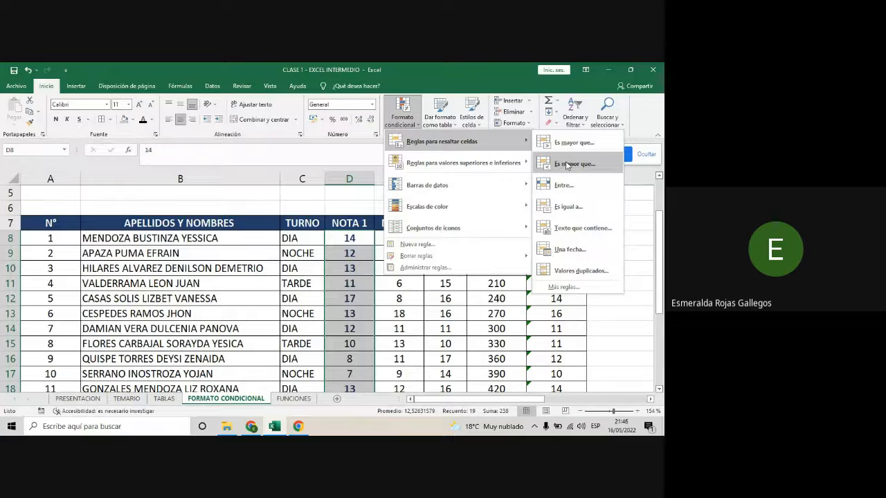
{"action": "left_click", "coordinate": [567, 164]}
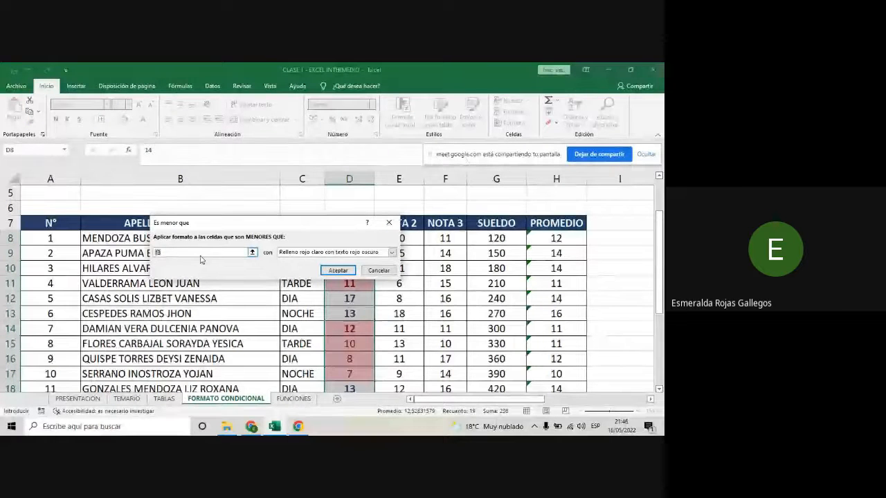
{"action": "type", "text": "11"}
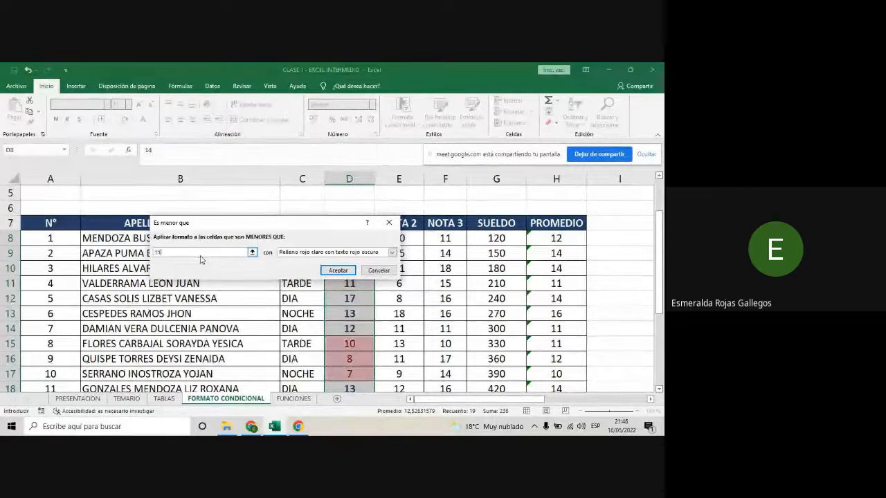
{"action": "left_click", "coordinate": [392, 253]}
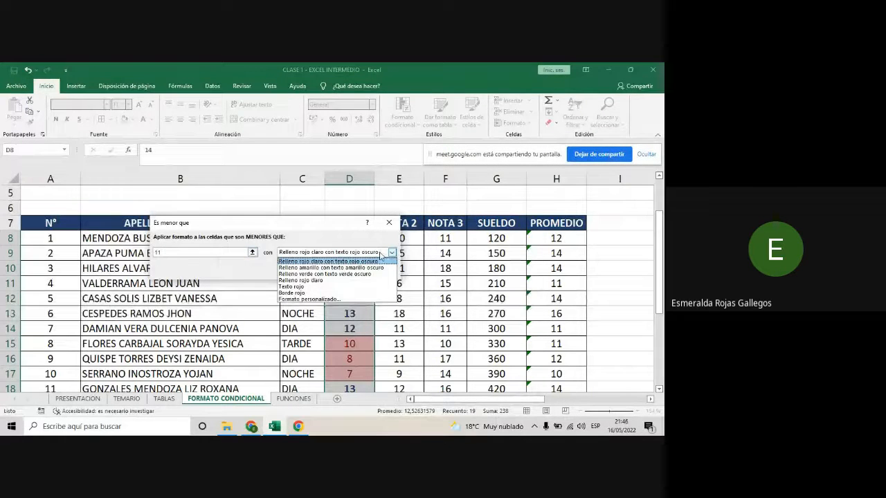
{"action": "left_click", "coordinate": [299, 301]}
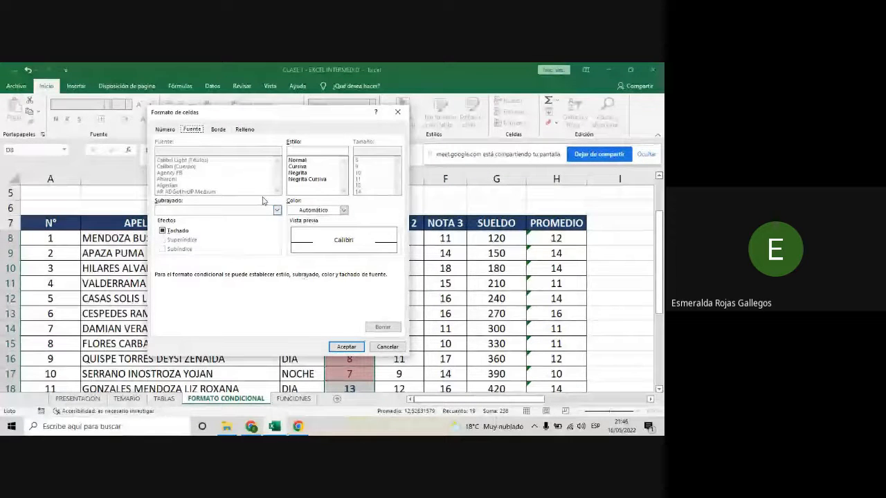
- Give the less-than rule's custom format a standard red fill and a white font colour
{"action": "left_click", "coordinate": [243, 129]}
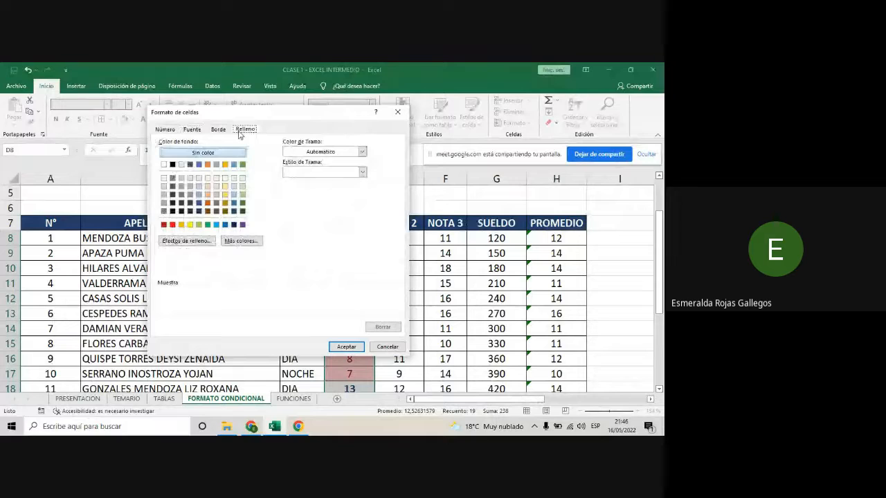
{"action": "left_click", "coordinate": [172, 225]}
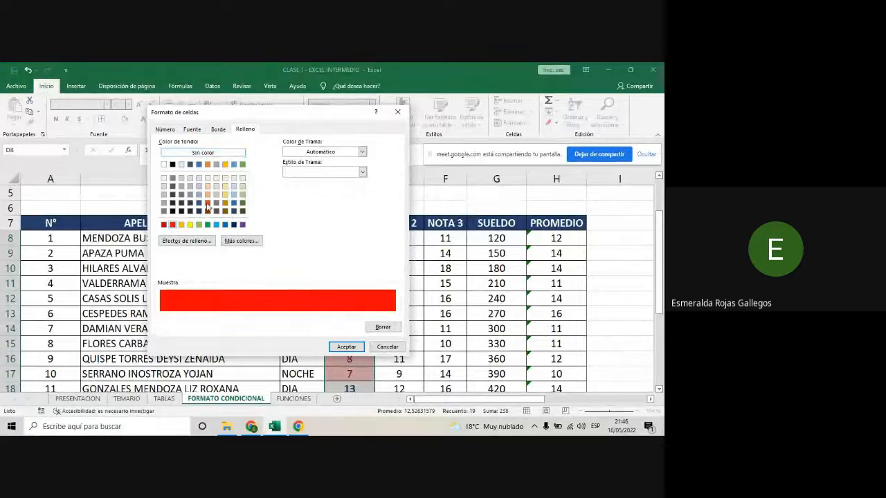
{"action": "left_click", "coordinate": [193, 130]}
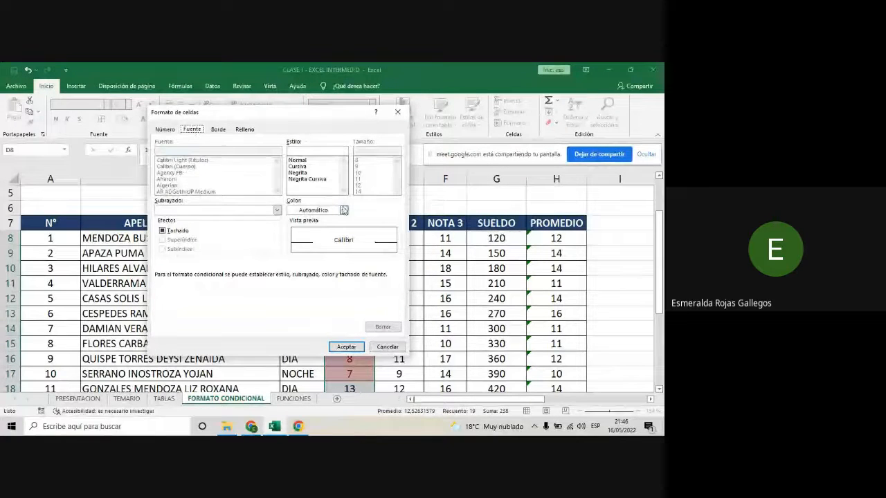
{"action": "left_click", "coordinate": [343, 211]}
{"action": "left_click", "coordinate": [291, 247]}
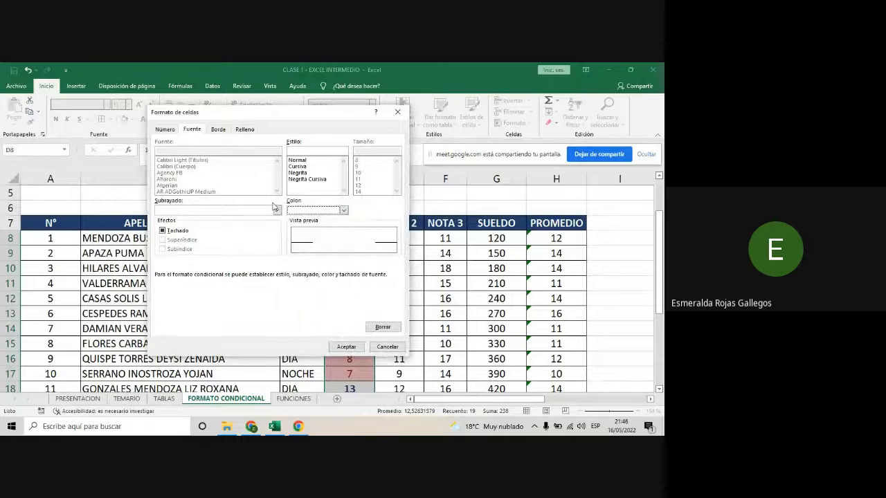
- Set the custom format's font style to bold (Negrita), accept it and apply the less-than-11 rule
{"action": "left_click", "coordinate": [245, 131]}
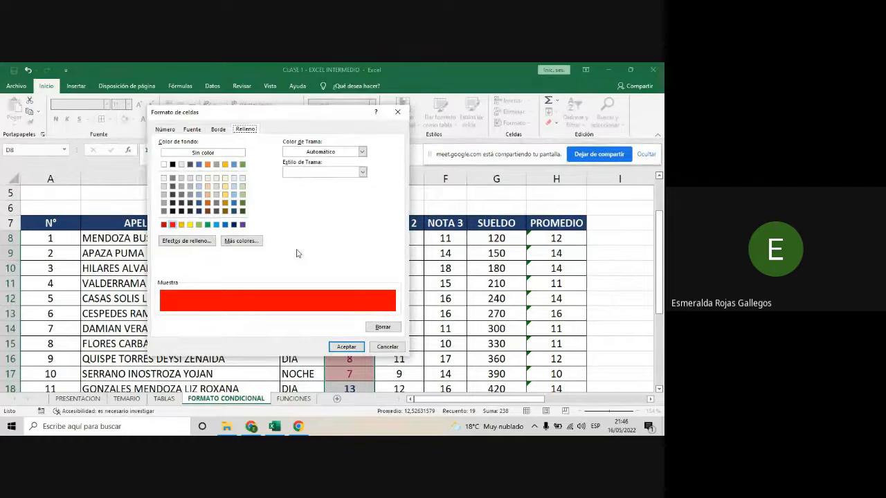
{"action": "left_click", "coordinate": [191, 130]}
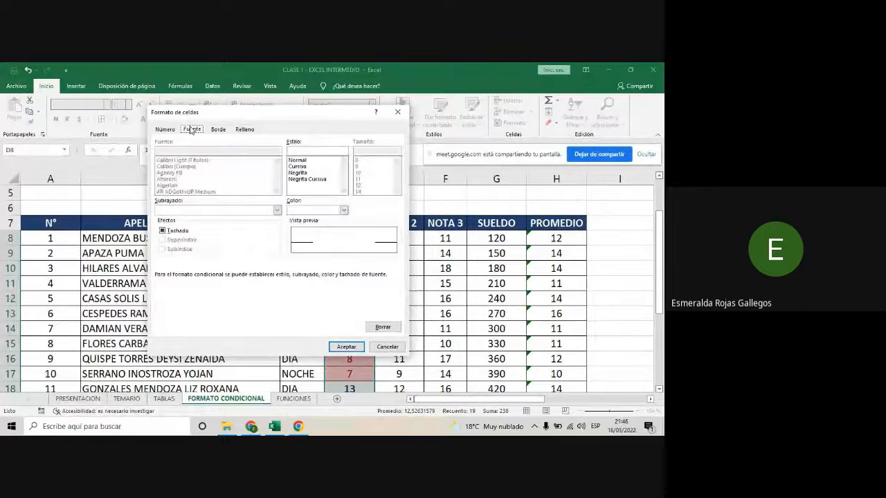
{"action": "left_click", "coordinate": [302, 173]}
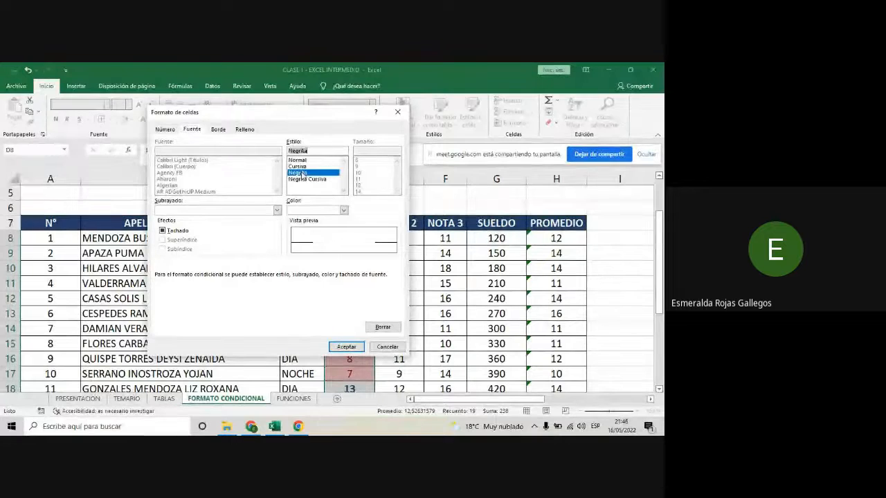
{"action": "left_click", "coordinate": [348, 347]}
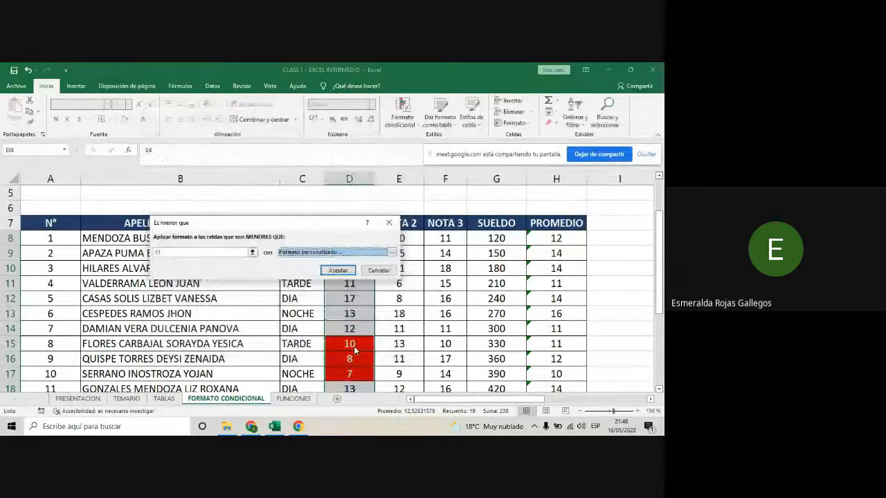
{"action": "left_click", "coordinate": [338, 270]}
- Examine how the two highlight rules format the passing and failing grades throughout the NOTA 1 column
{"action": "scroll", "coordinate": [353, 298], "scroll_direction": "down", "scroll_amount": 4}
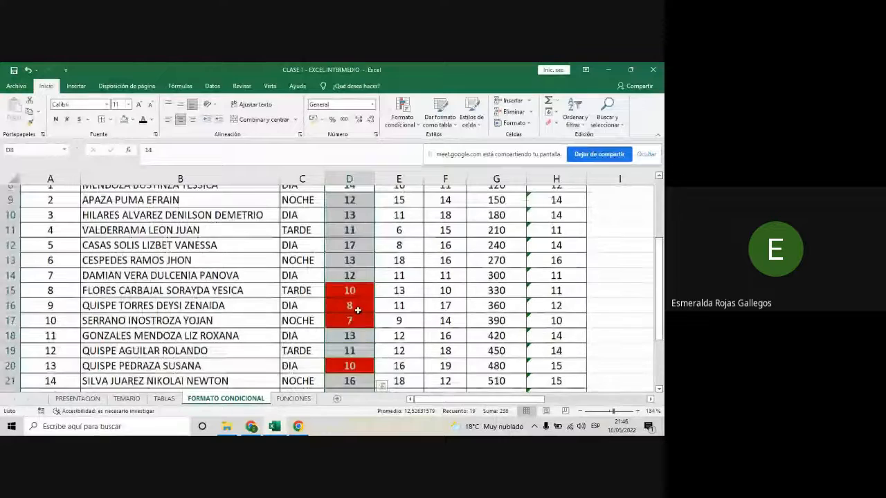
{"action": "left_click", "coordinate": [360, 315]}
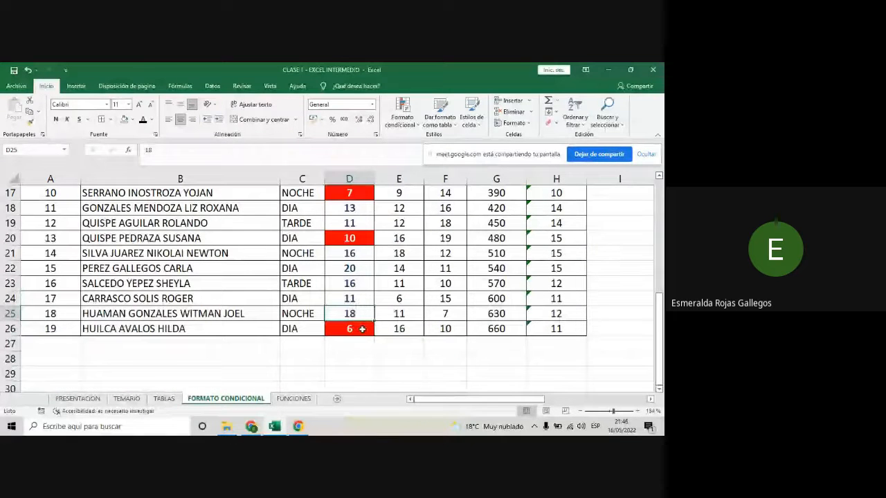
{"action": "left_click", "coordinate": [360, 329]}
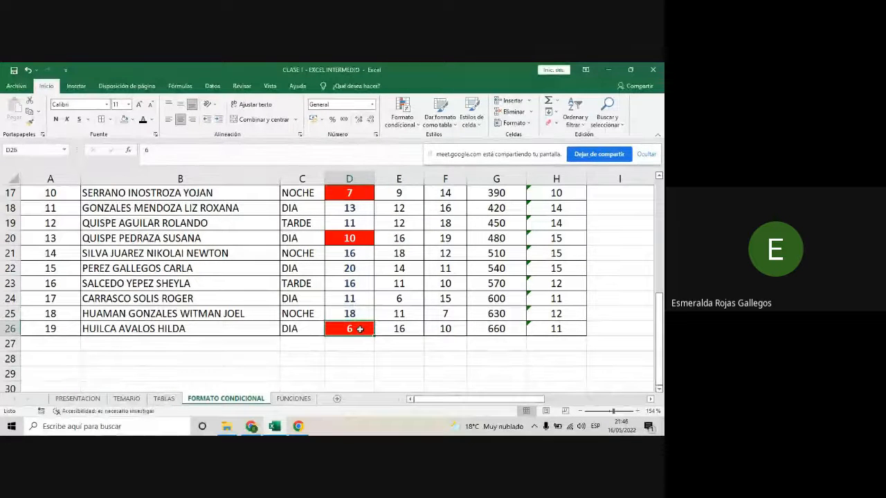
{"action": "scroll", "coordinate": [360, 329], "scroll_direction": "up", "scroll_amount": 4}
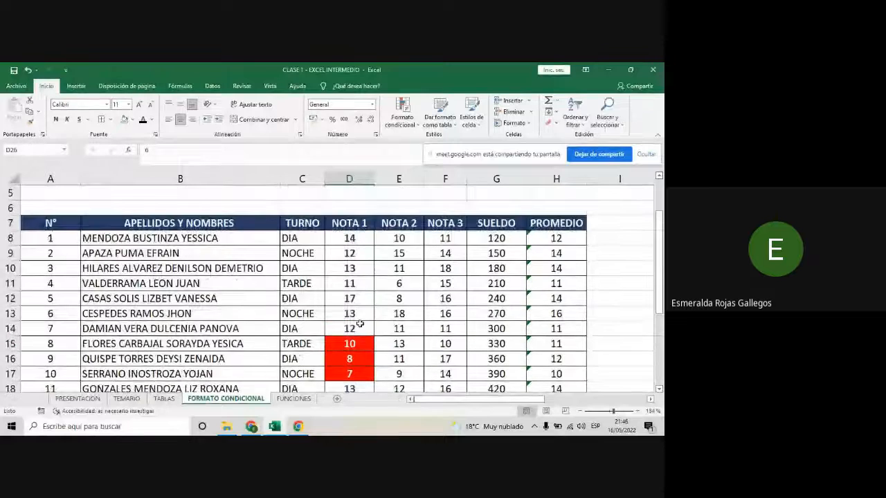
{"action": "scroll", "coordinate": [360, 324], "scroll_direction": "down", "scroll_amount": 2}
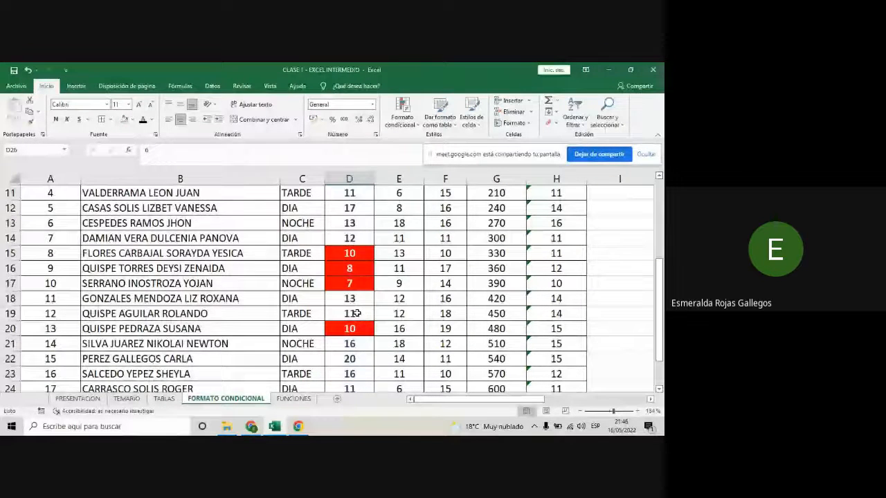
{"action": "scroll", "coordinate": [356, 313], "scroll_direction": "up", "scroll_amount": 1}
{"action": "scroll", "coordinate": [356, 313], "scroll_direction": "up", "scroll_amount": 1}
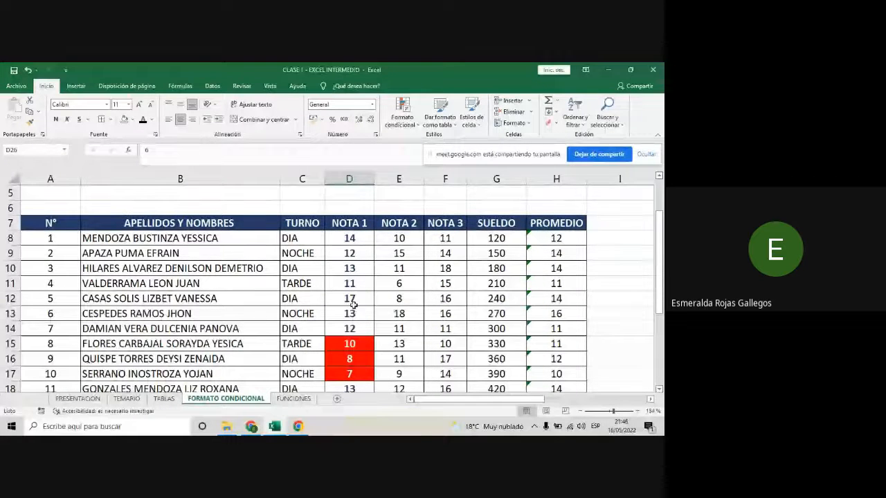
{"action": "left_click", "coordinate": [351, 250]}
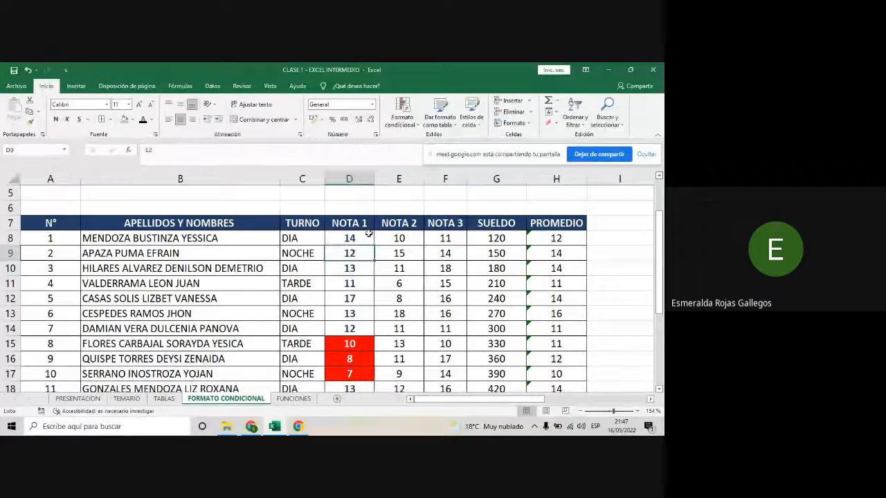
{"action": "left_click", "coordinate": [357, 241]}
- Change the NOTA 1 grade in D10 to 6 to test the less-than rule
{"action": "left_click", "coordinate": [354, 272]}
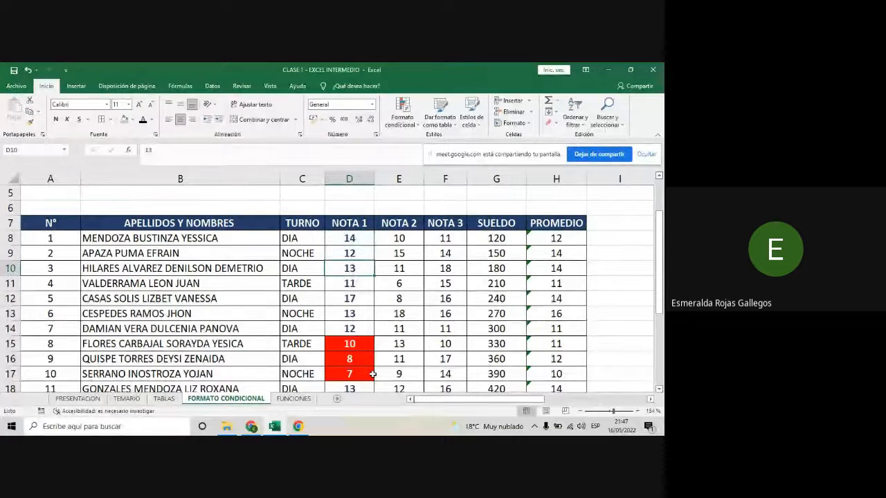
{"action": "type", "text": "8"}
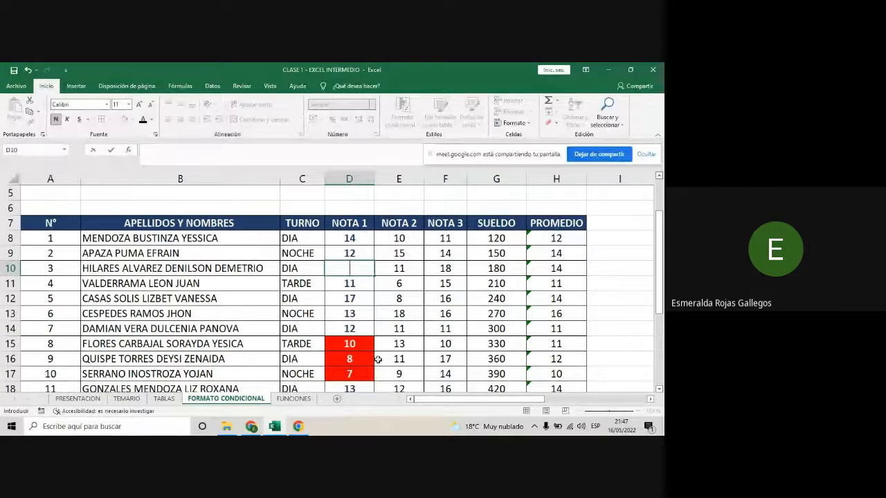
{"action": "type", "text": "6"}
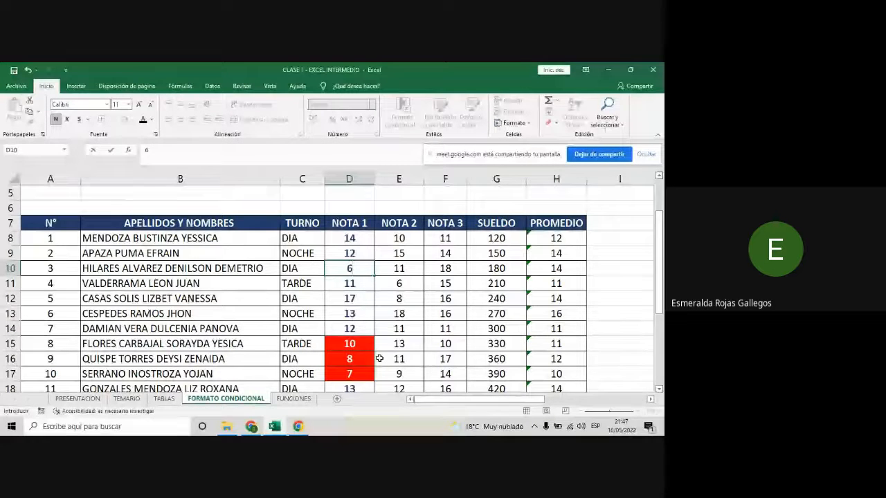
{"action": "key", "text": "Return"}
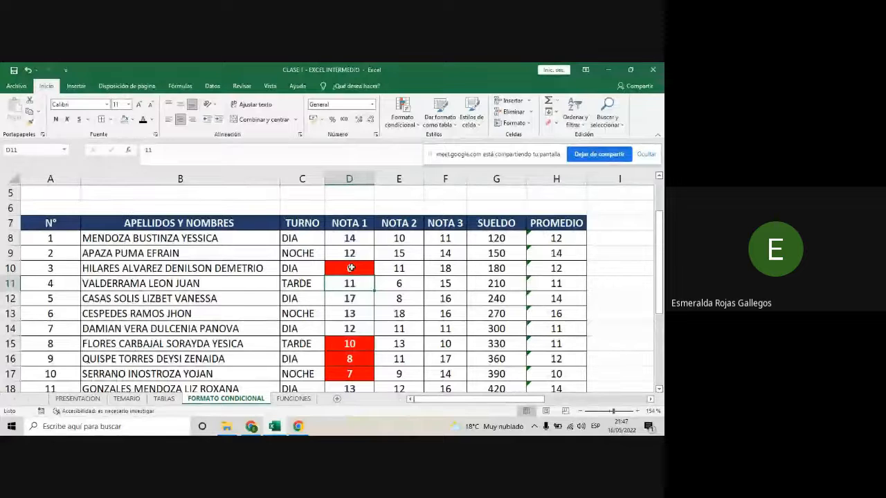
- Change the NOTA 1 grade in D15 to 18 to test the greater-than rule, and check the column
{"action": "left_click", "coordinate": [356, 341]}
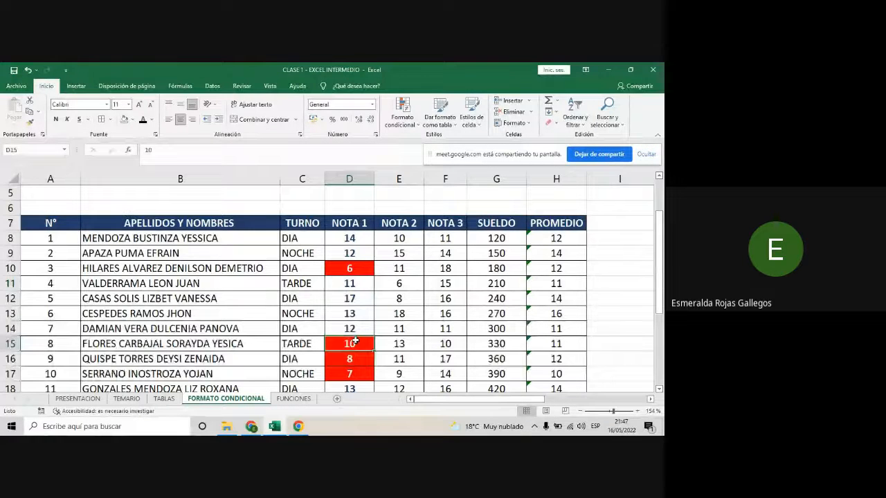
{"action": "type", "text": "18"}
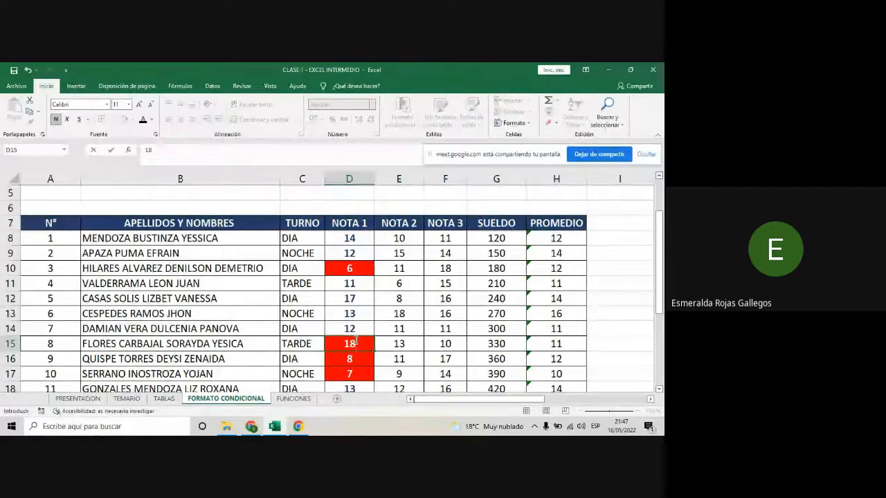
{"action": "key", "text": "Return"}
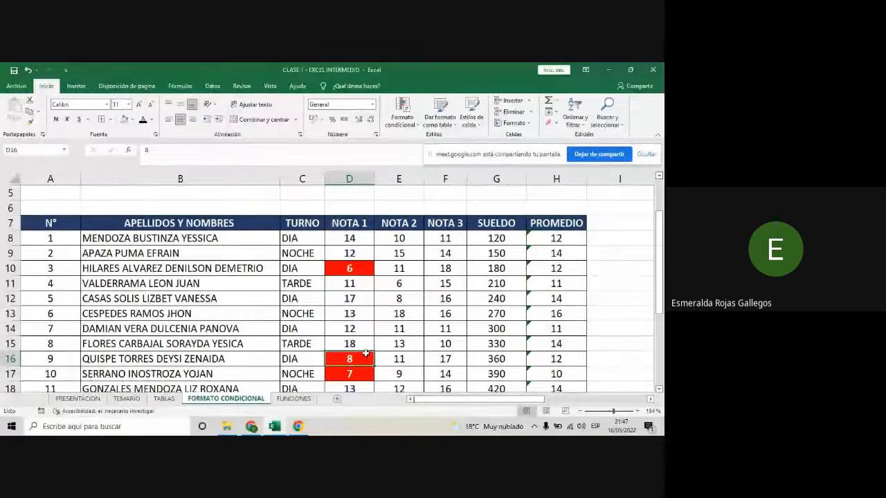
{"action": "scroll", "coordinate": [365, 354], "scroll_direction": "down", "scroll_amount": 3}
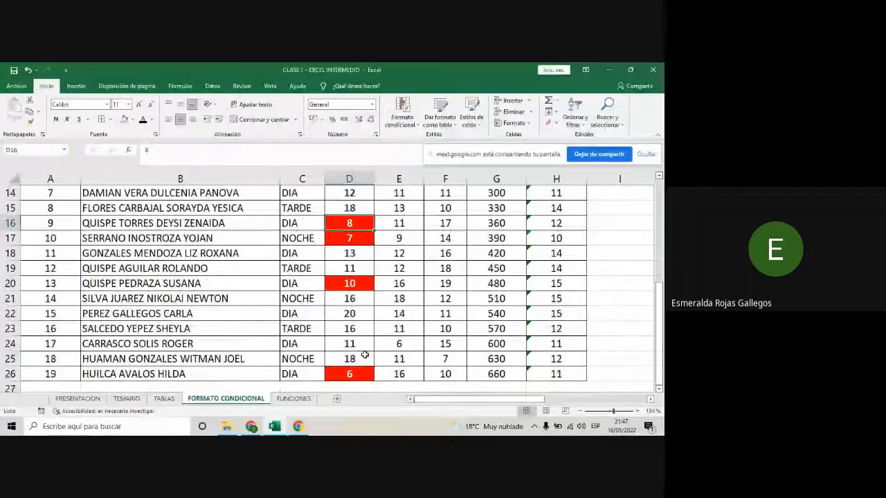
- Review the highlighted grades in the NOTA 1 column and close the security alert covering the sheet
{"action": "scroll", "coordinate": [364, 355], "scroll_direction": "up", "scroll_amount": 2}
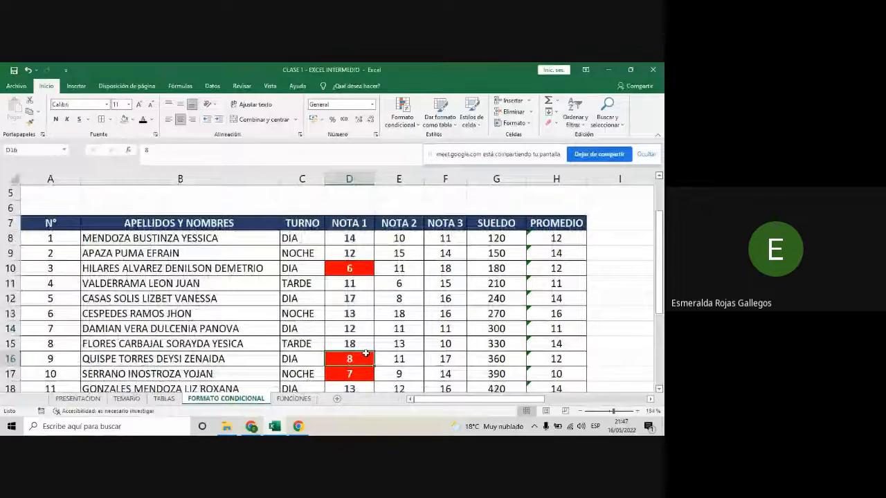
{"action": "scroll", "coordinate": [366, 353], "scroll_direction": "down", "scroll_amount": 1}
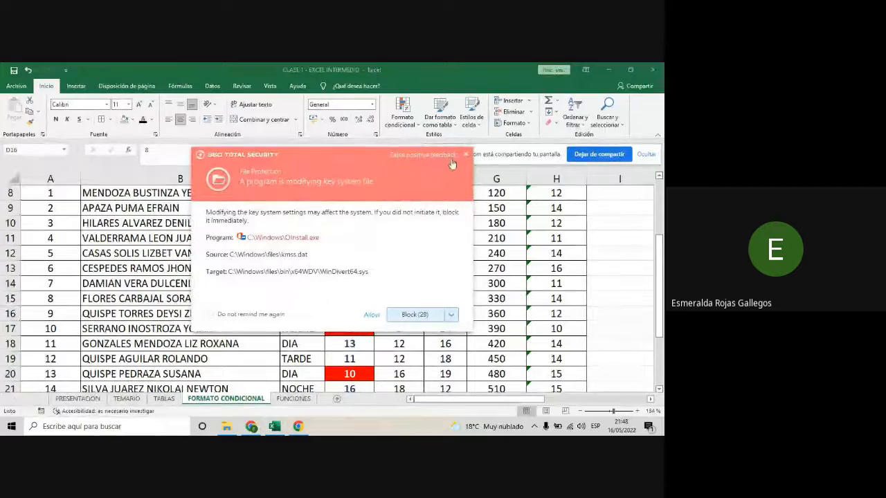
{"action": "left_click", "coordinate": [467, 158]}
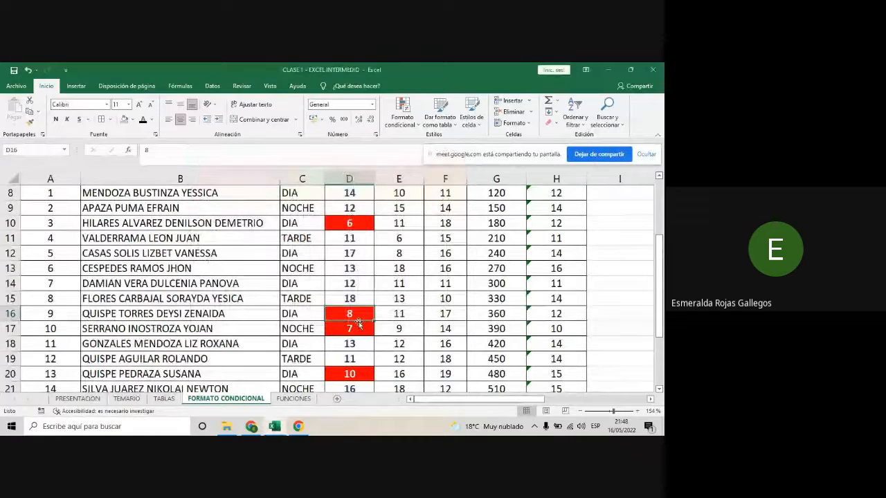
{"action": "scroll", "coordinate": [356, 325], "scroll_direction": "up", "scroll_amount": 1}
{"action": "scroll", "coordinate": [348, 333], "scroll_direction": "down", "scroll_amount": 1}
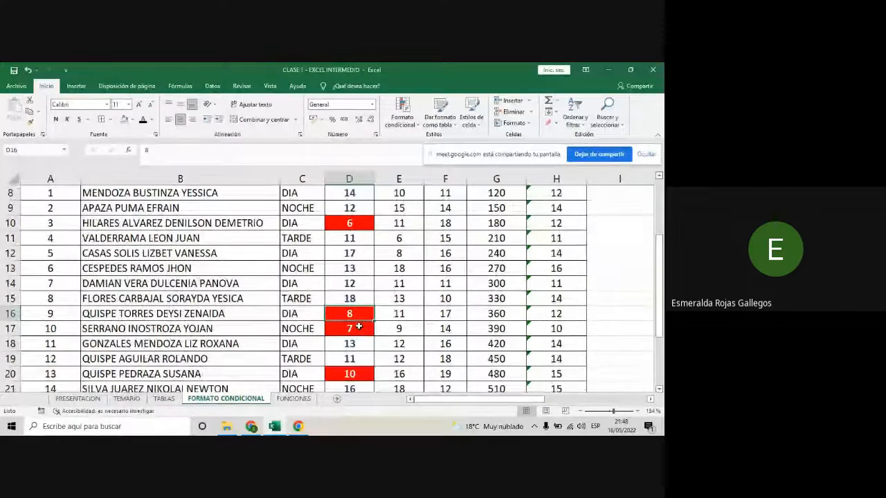
- Switch to the Google Meet call to check the participants' chat messages, and return to the Excel workbook
{"action": "left_click", "coordinate": [254, 426]}
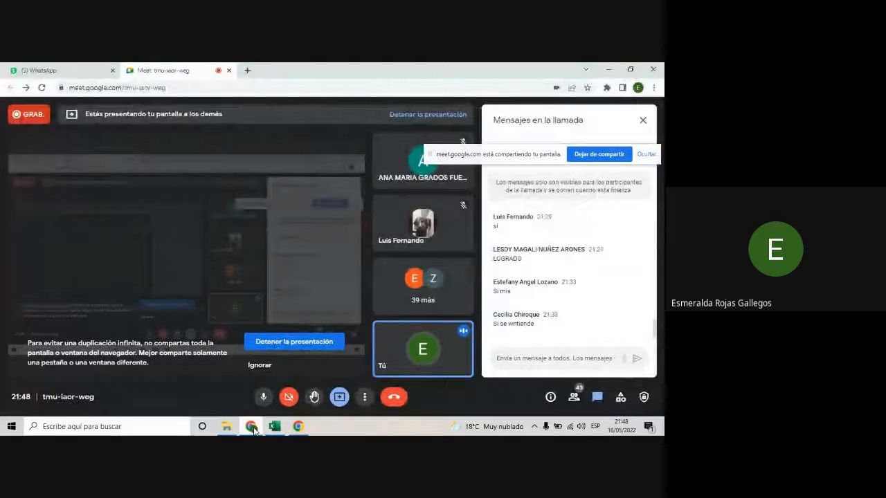
{"action": "left_click", "coordinate": [276, 427]}
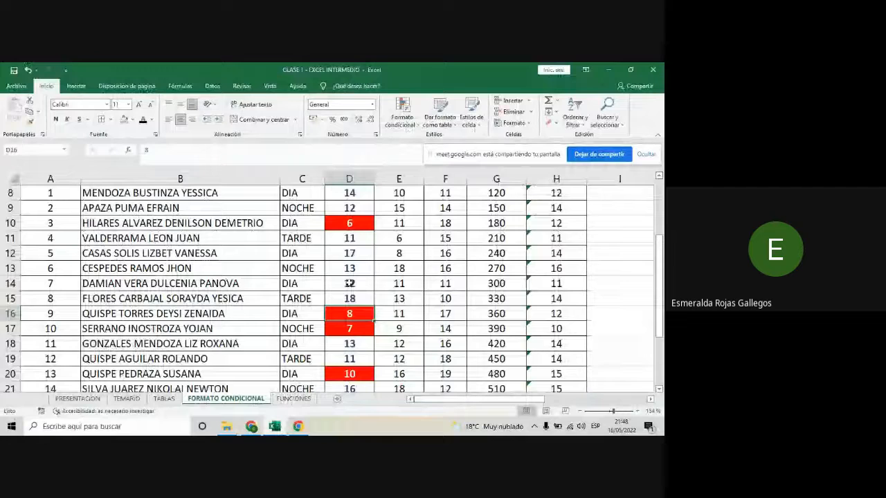
{"action": "left_click", "coordinate": [403, 121]}
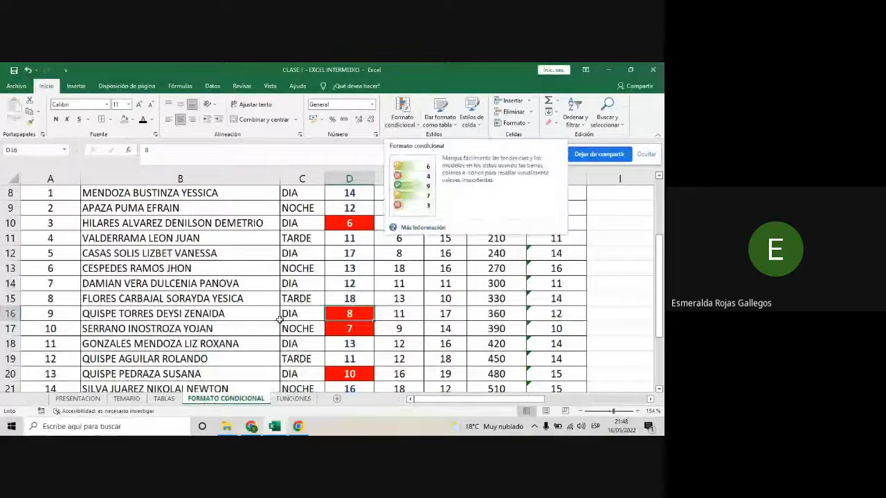
{"action": "left_click", "coordinate": [226, 426]}
{"action": "left_click", "coordinate": [275, 427]}
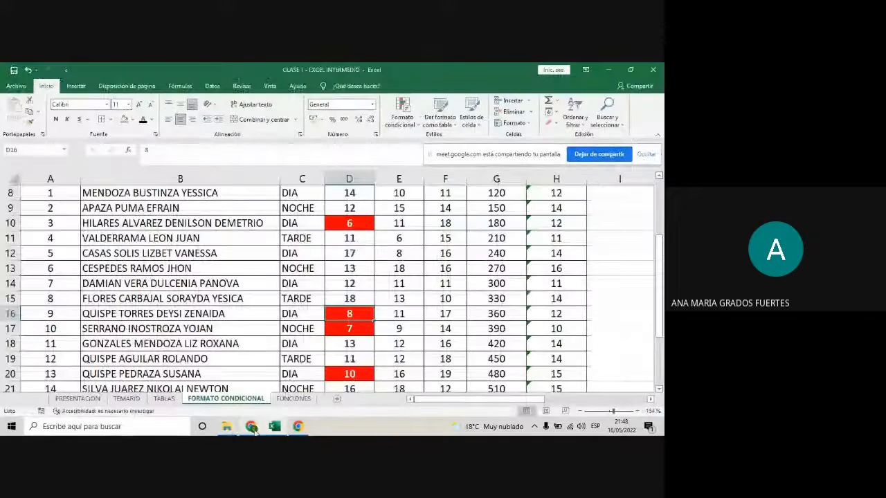
{"action": "left_click", "coordinate": [253, 428]}
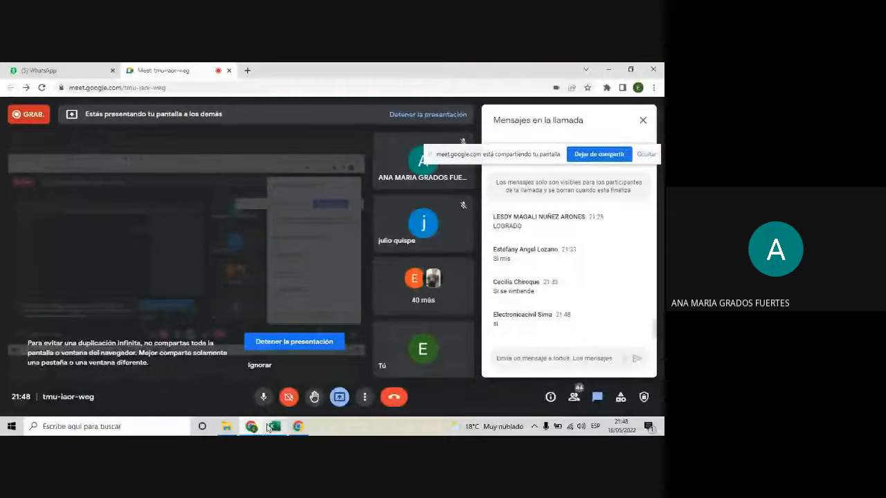
{"action": "left_click", "coordinate": [273, 427]}
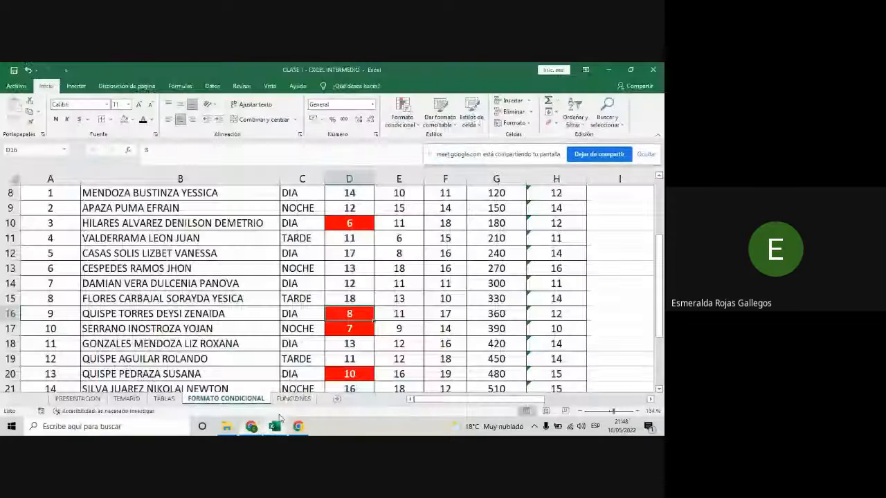
- Show the conditional formatting options for highlighting cells (Reglas para resaltar celdas)
{"action": "left_click", "coordinate": [402, 113]}
{"action": "mouse_move", "coordinate": [412, 142]}
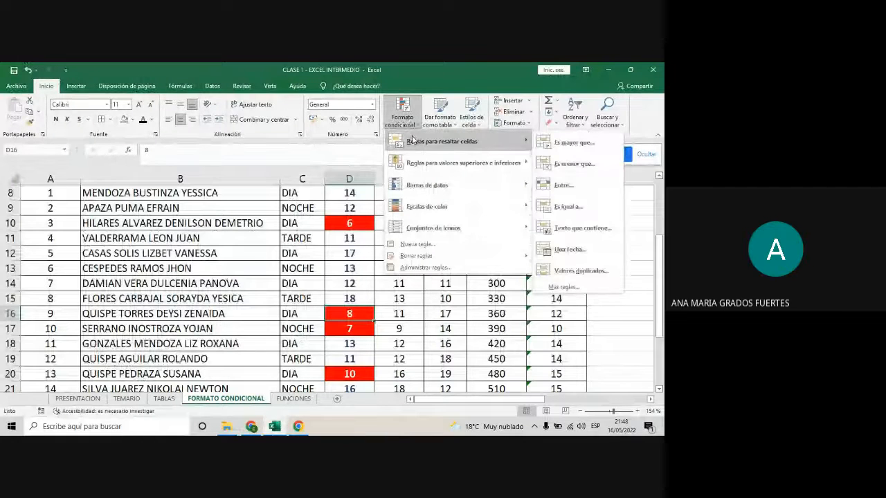
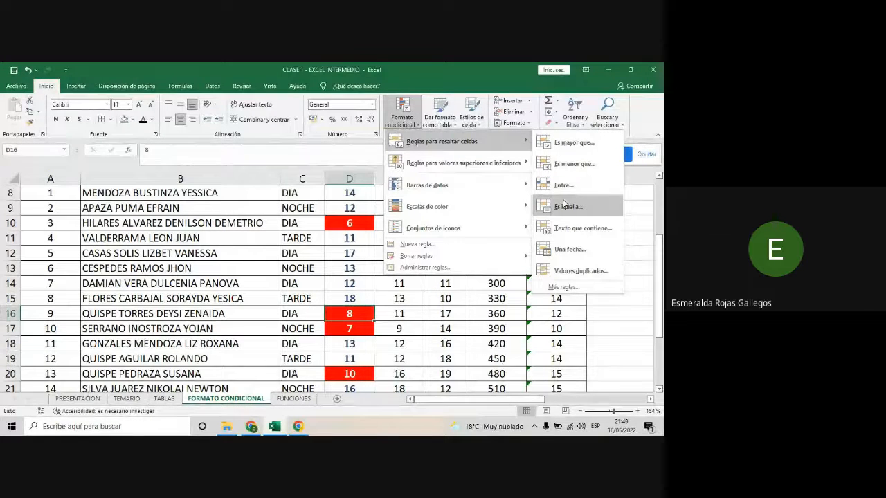
- Highlight the TURNO cells C8:C26 that are equal to DIA with light red fill and dark red text, and check the column
{"action": "left_click", "coordinate": [638, 296]}
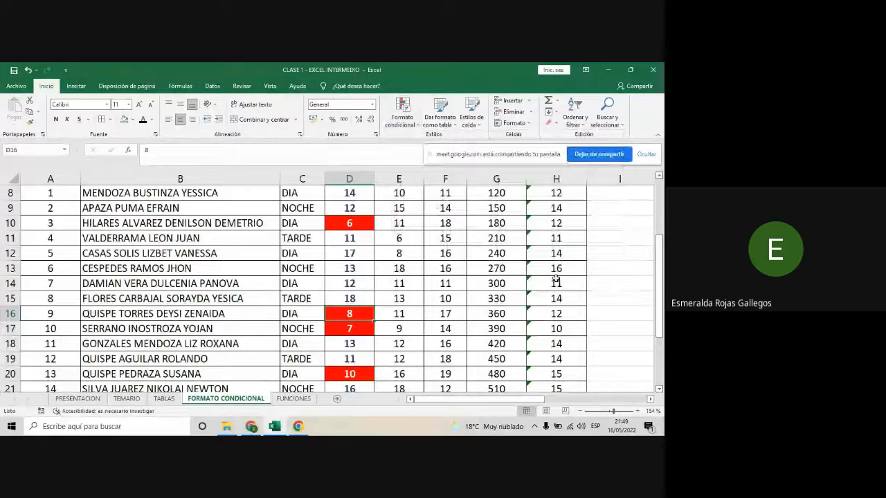
{"action": "scroll", "coordinate": [325, 277], "scroll_direction": "up", "scroll_amount": 1}
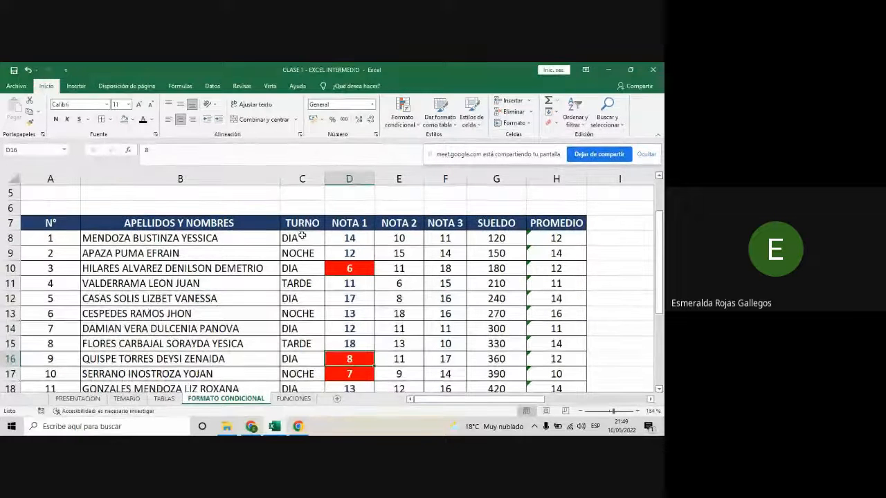
{"action": "left_click_drag", "start_coordinate": [302, 238], "coordinate": [314, 371]}
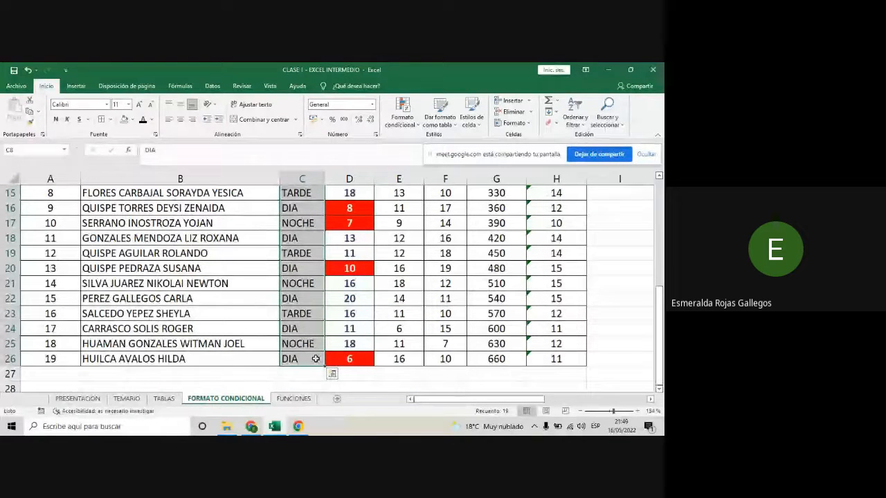
{"action": "left_click", "coordinate": [402, 119]}
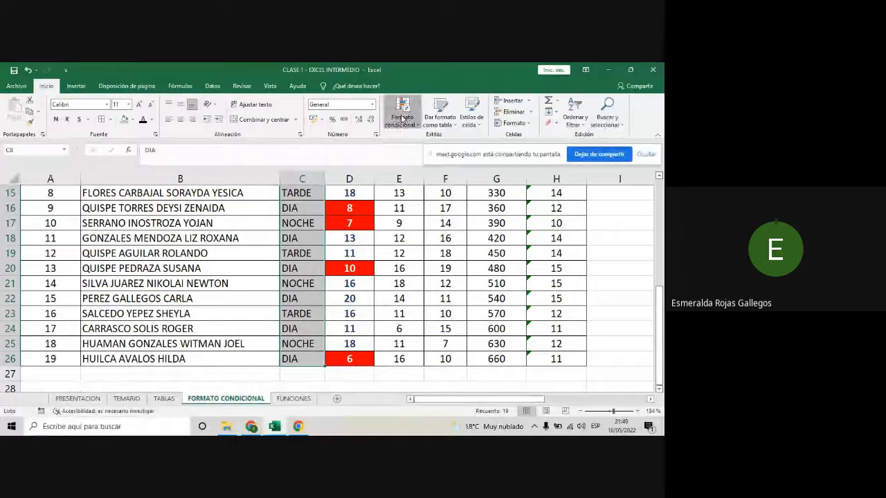
{"action": "mouse_move", "coordinate": [442, 137]}
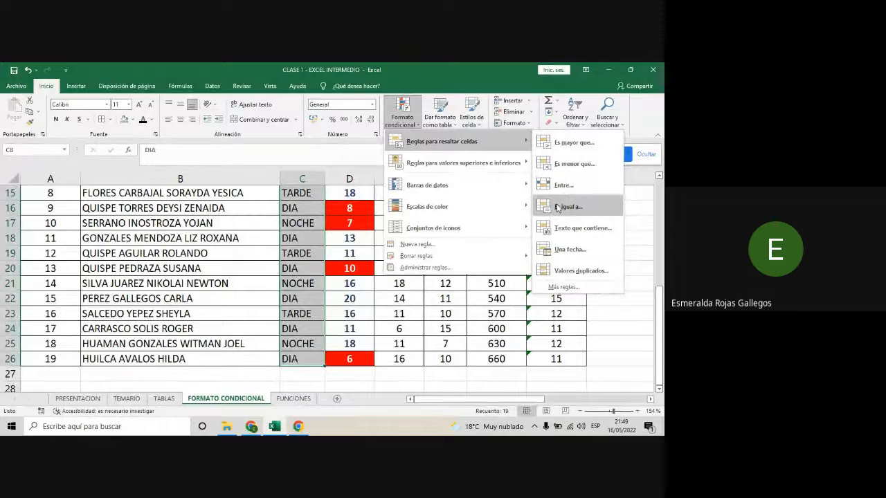
{"action": "left_click", "coordinate": [557, 208]}
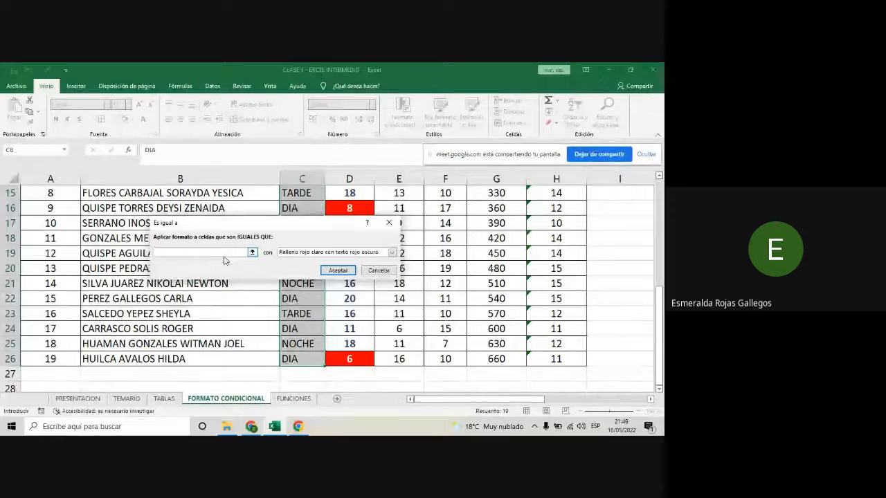
{"action": "type", "text": "DI"}
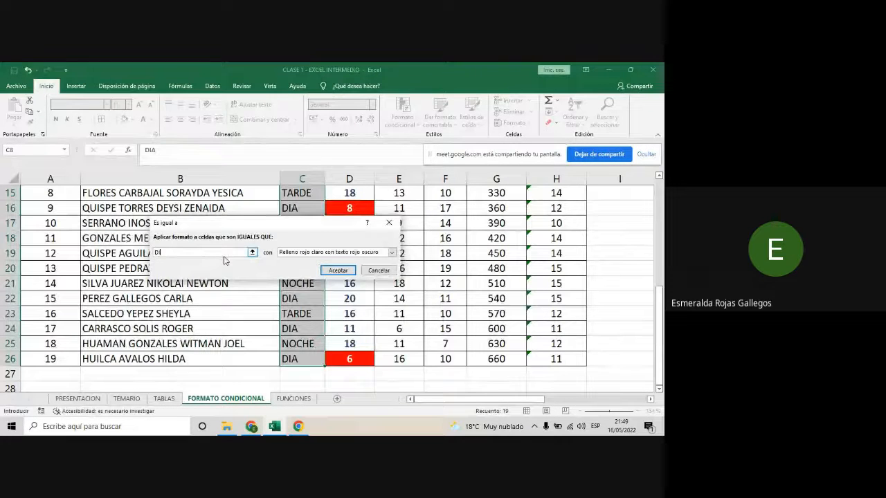
{"action": "type", "text": "A"}
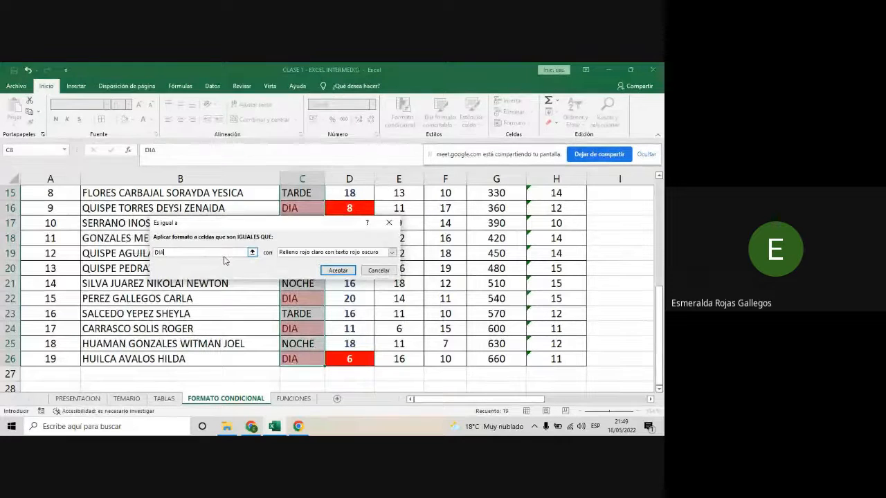
{"action": "left_click", "coordinate": [348, 269]}
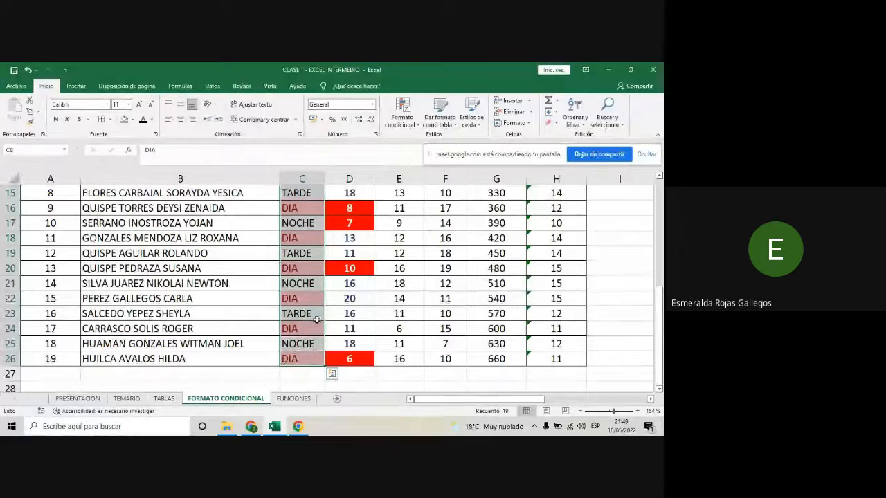
{"action": "scroll", "coordinate": [316, 319], "scroll_direction": "up", "scroll_amount": 4}
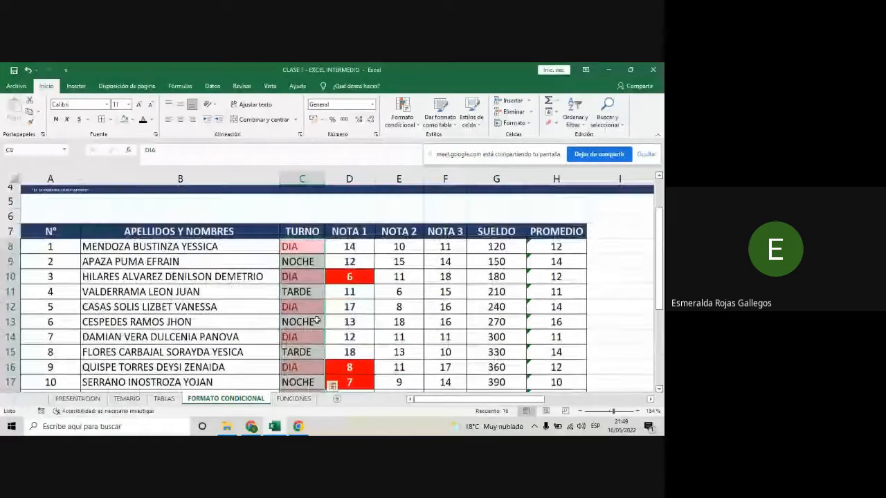
{"action": "scroll", "coordinate": [317, 315], "scroll_direction": "down", "scroll_amount": 1}
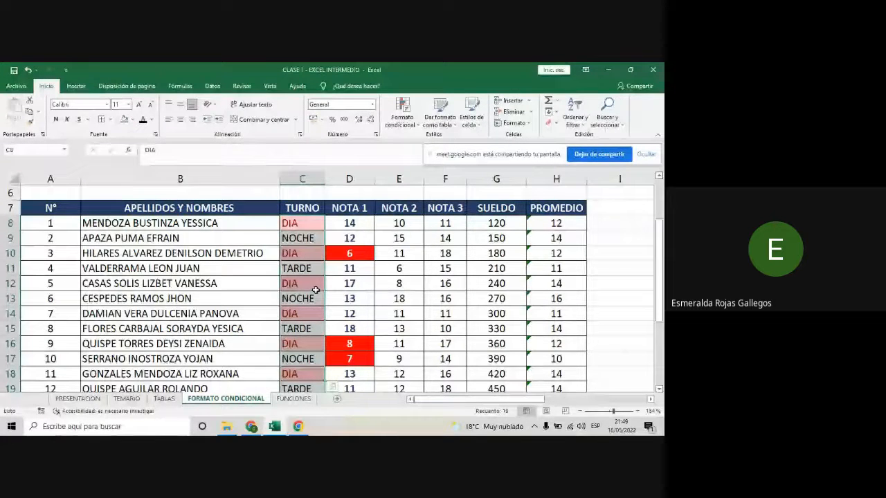
{"action": "scroll", "coordinate": [316, 290], "scroll_direction": "down", "scroll_amount": 1}
{"action": "scroll", "coordinate": [316, 298], "scroll_direction": "down", "scroll_amount": 1}
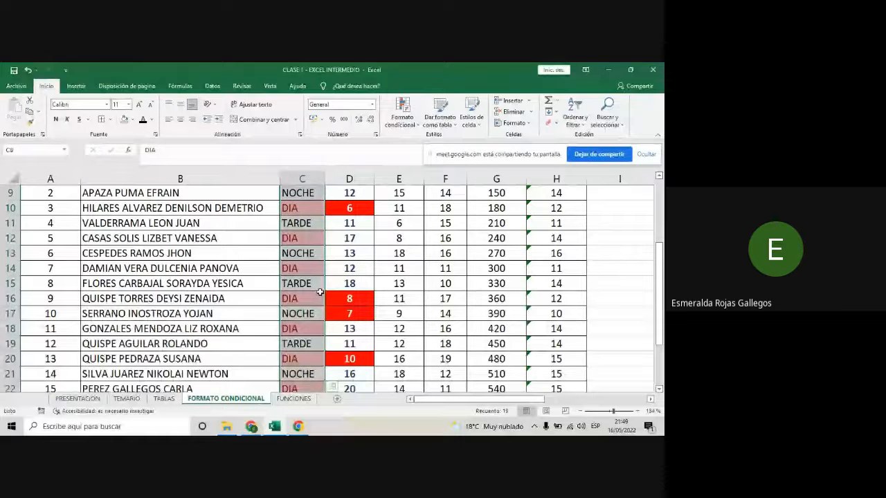
- Add a text-contains rule to the TURNO cells for OC with green fill and dark green text, and check the column
{"action": "left_click", "coordinate": [408, 129]}
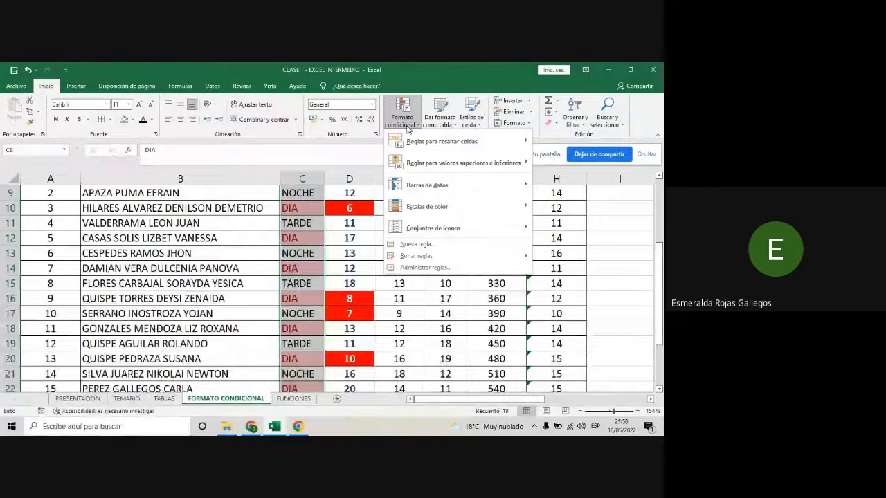
{"action": "mouse_move", "coordinate": [427, 140]}
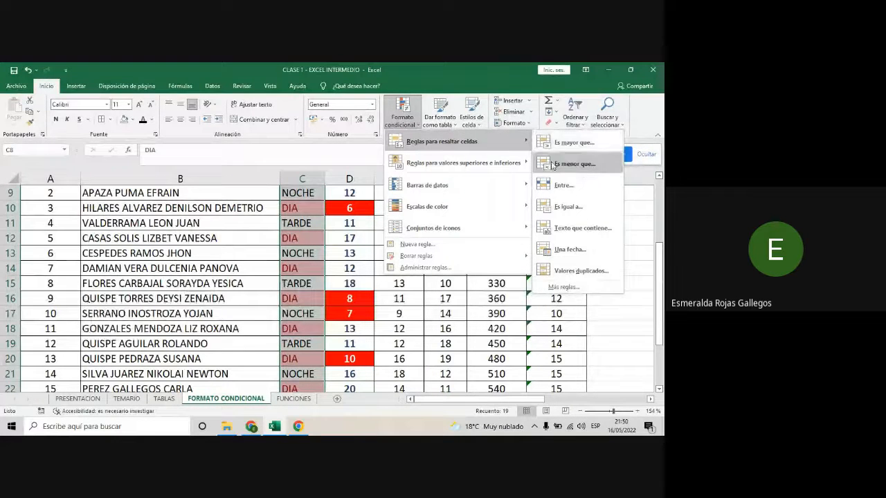
{"action": "left_click", "coordinate": [572, 233]}
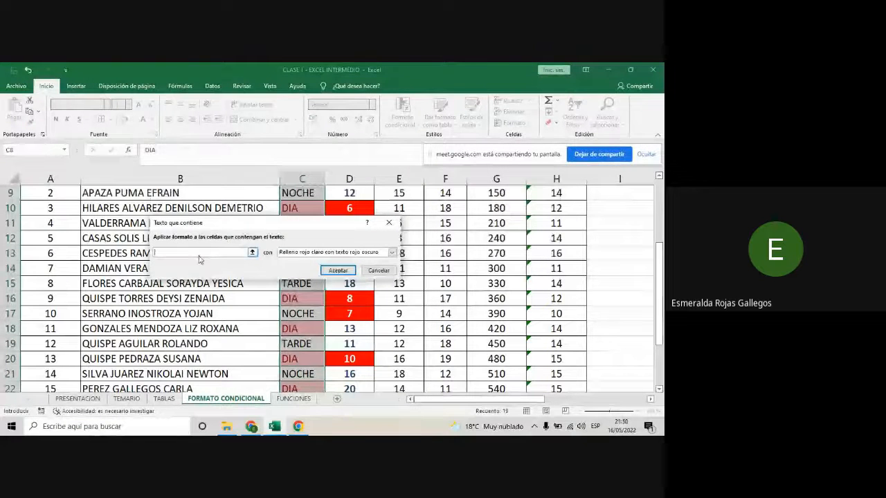
{"action": "type", "text": "od"}
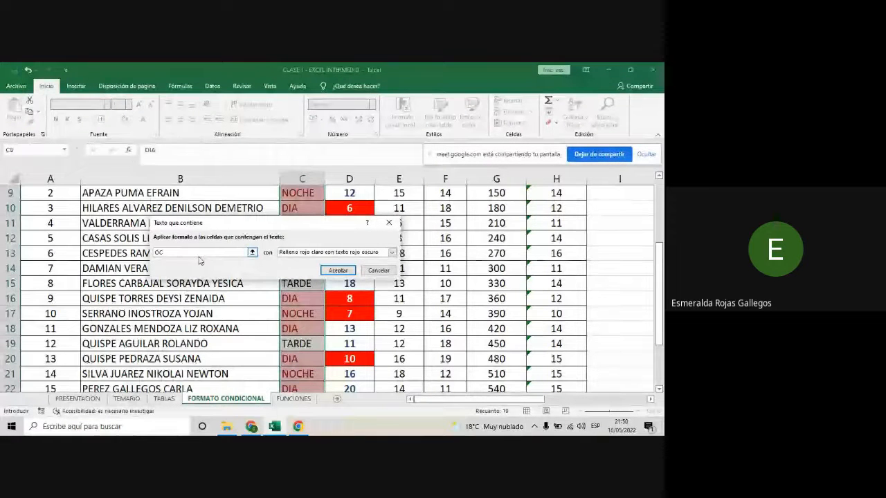
{"action": "left_click", "coordinate": [392, 251]}
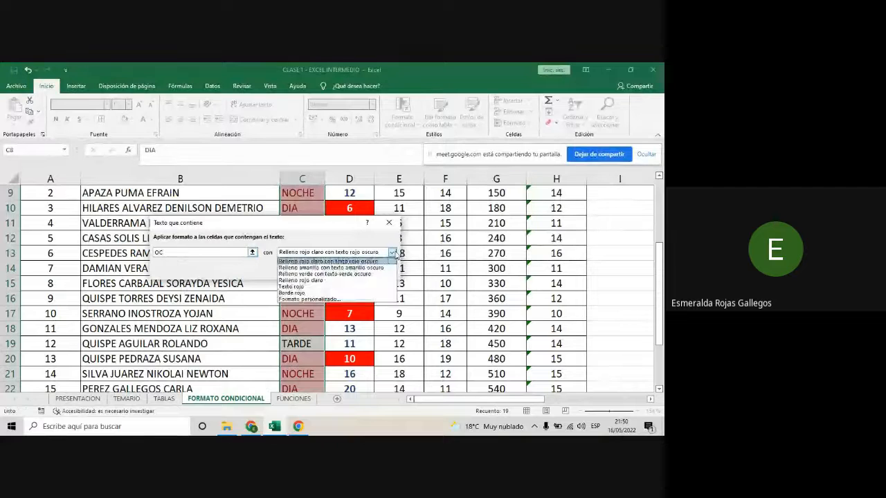
{"action": "left_click", "coordinate": [317, 274]}
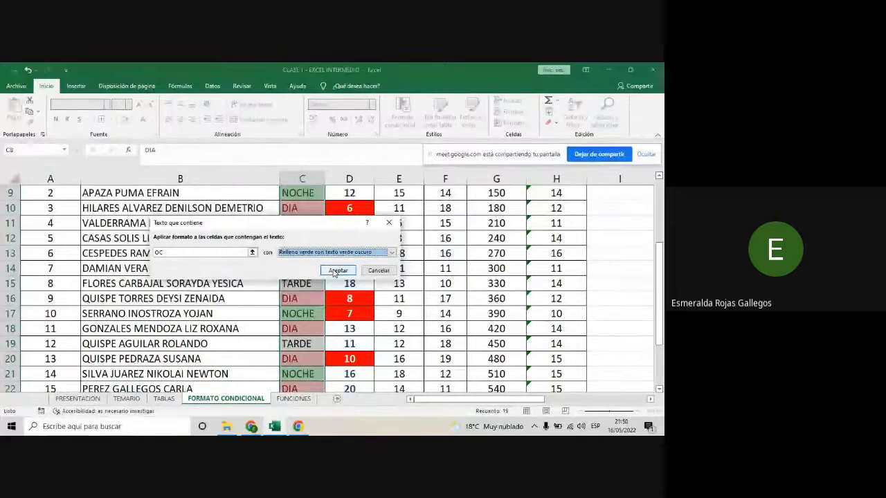
{"action": "left_click", "coordinate": [338, 270]}
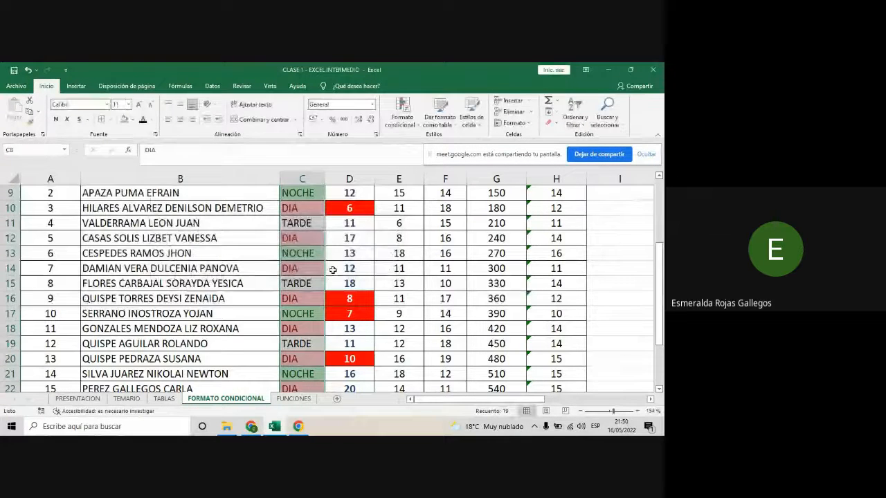
{"action": "scroll", "coordinate": [333, 270], "scroll_direction": "up", "scroll_amount": 1}
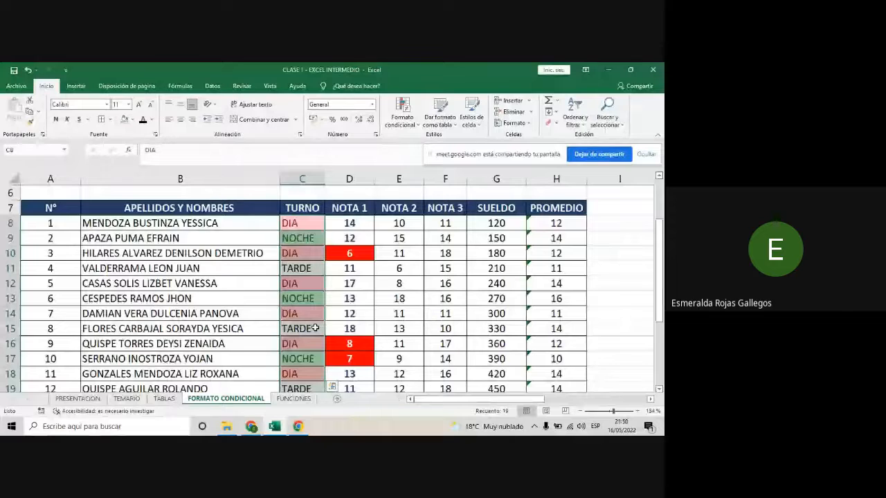
{"action": "scroll", "coordinate": [315, 329], "scroll_direction": "down", "scroll_amount": 1}
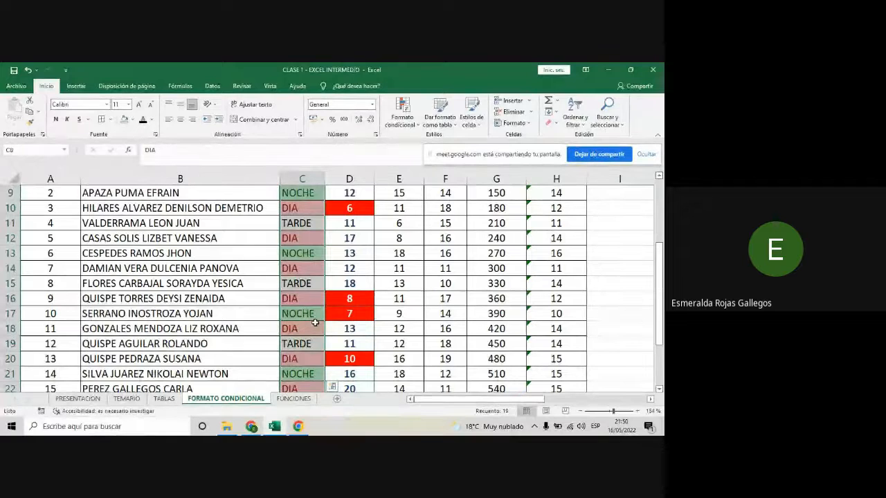
{"action": "scroll", "coordinate": [315, 323], "scroll_direction": "up", "scroll_amount": 2}
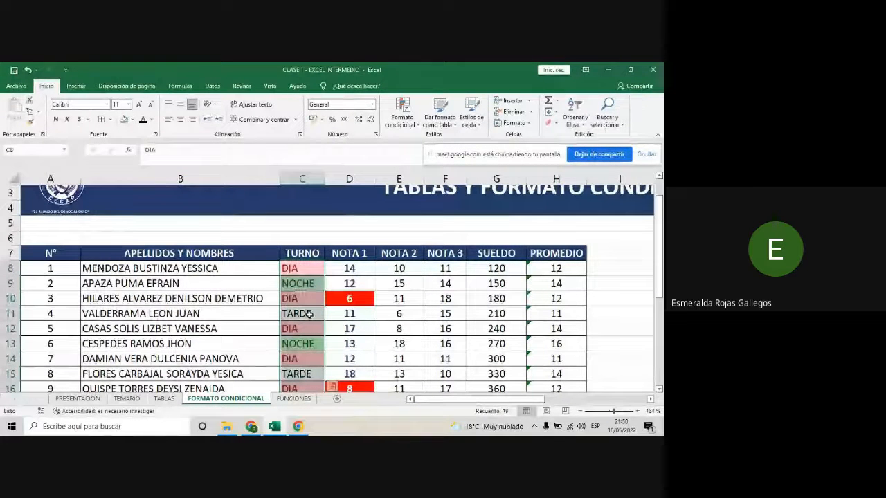
{"action": "scroll", "coordinate": [304, 313], "scroll_direction": "down", "scroll_amount": 2}
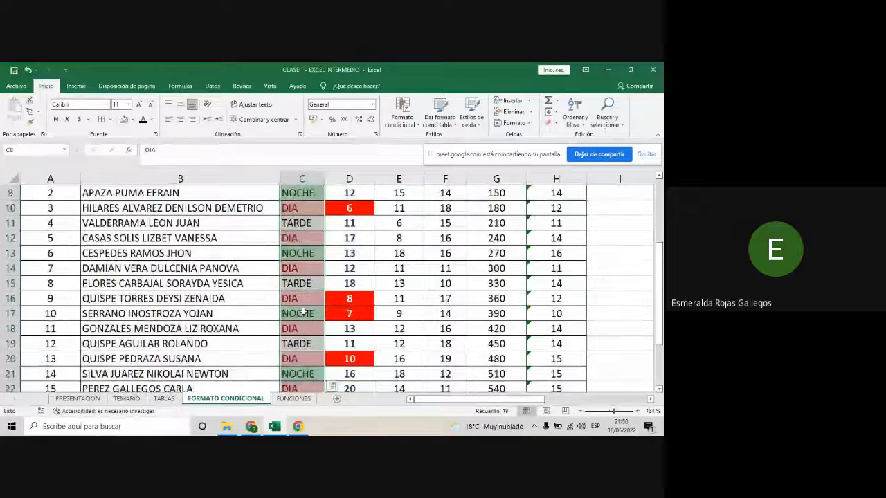
- Try a duplicate-values rule on the TURNO cells with yellow fill and dark yellow text, and cancel it
{"action": "left_click", "coordinate": [414, 126]}
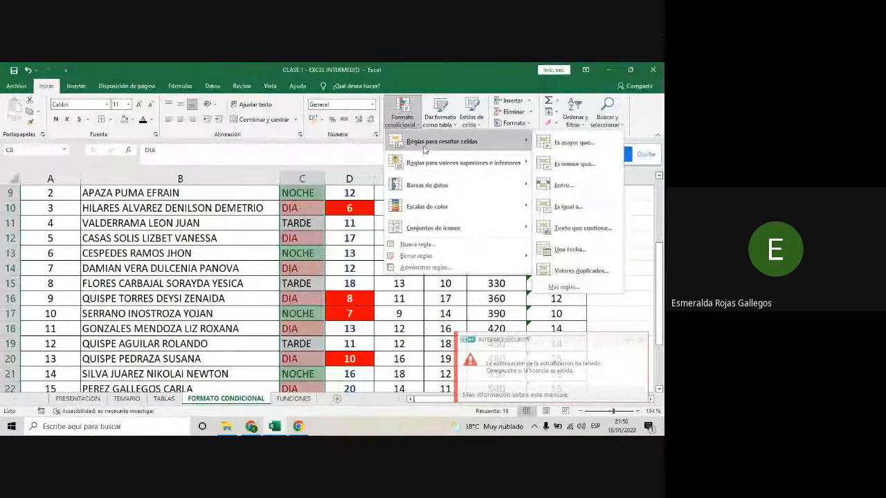
{"action": "left_click", "coordinate": [582, 272]}
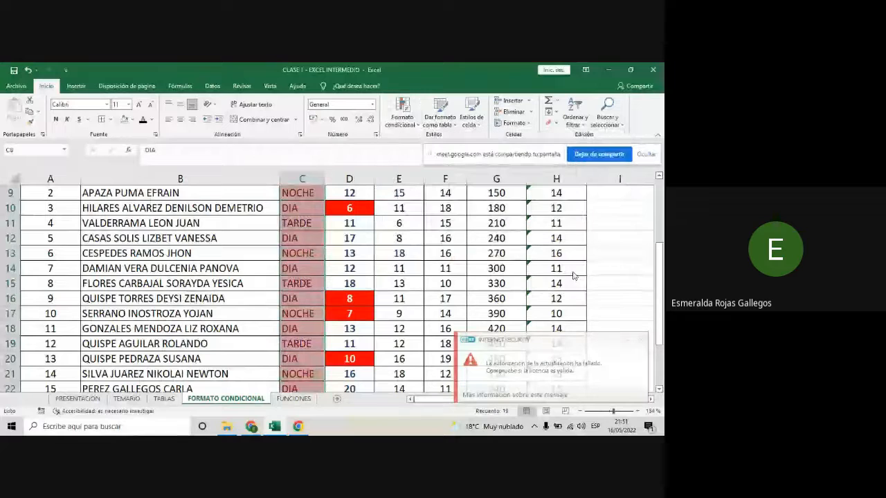
{"action": "left_click", "coordinate": [372, 242]}
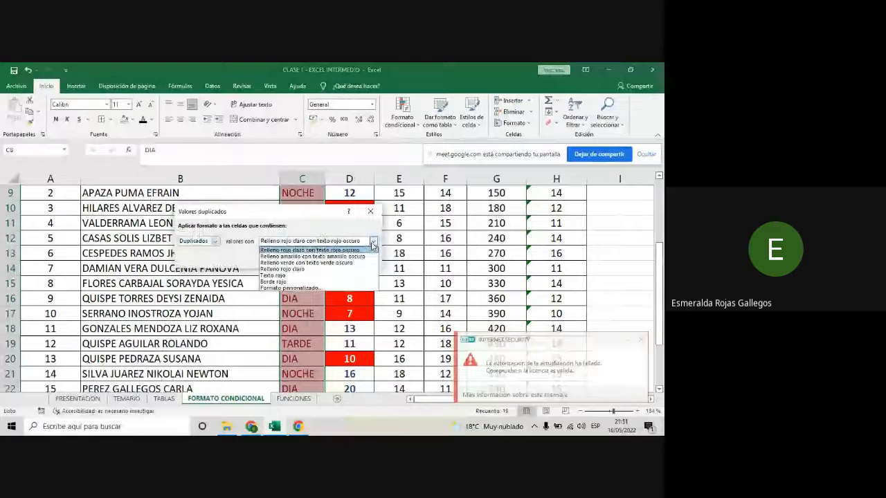
{"action": "left_click", "coordinate": [300, 257]}
{"action": "left_click_drag", "start_coordinate": [290, 211], "coordinate": [156, 137]}
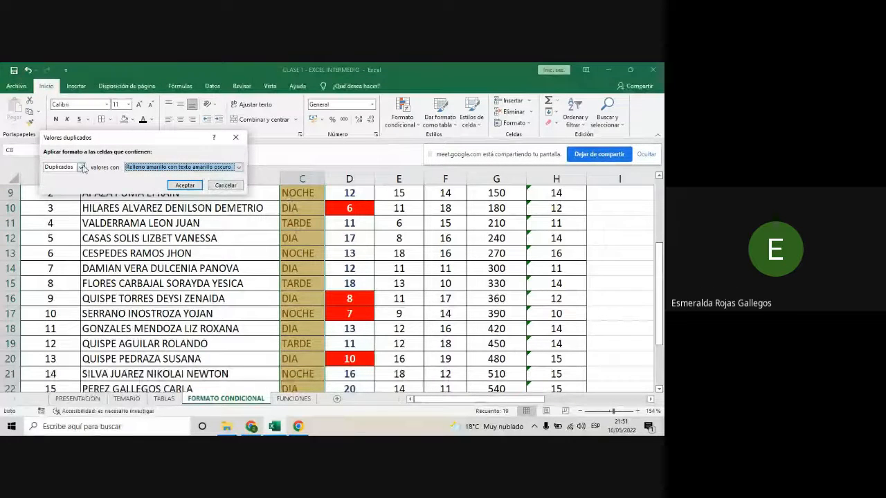
{"action": "left_click", "coordinate": [80, 168]}
{"action": "left_click", "coordinate": [80, 170]}
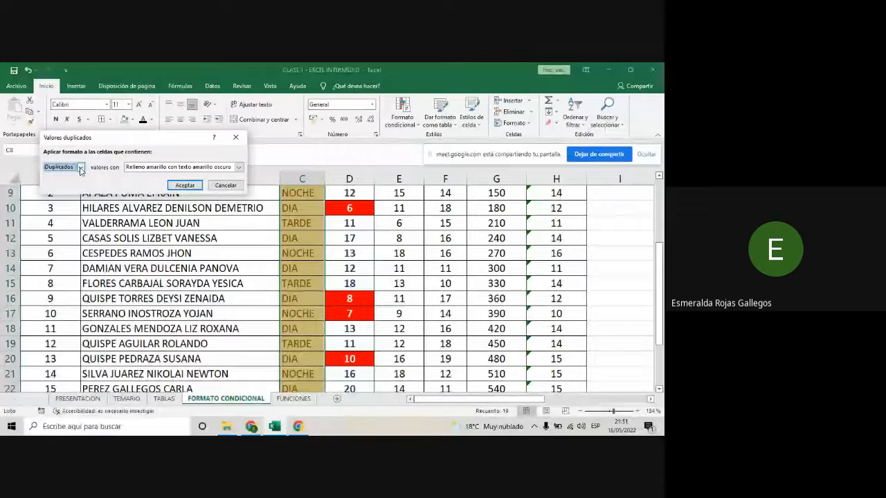
{"action": "left_click", "coordinate": [236, 137]}
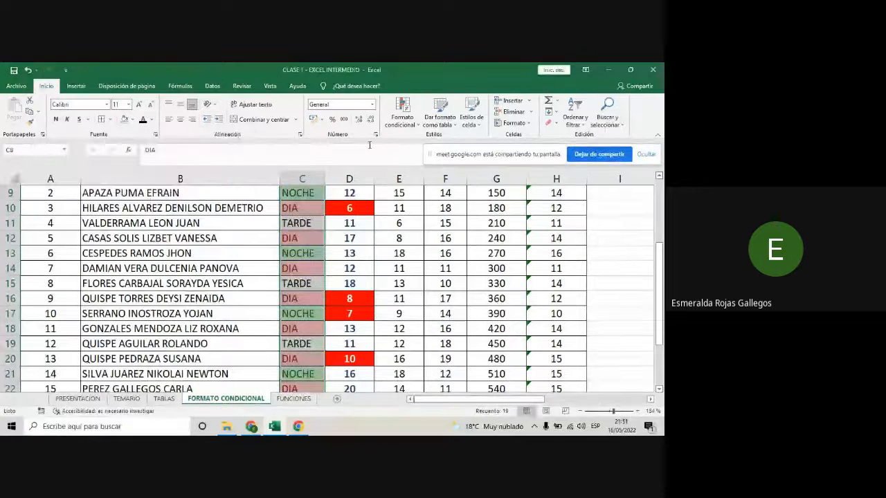
- Look over the top/bottom and cell-highlighting rule options, and review the formatted TURNO and NOTA 1 columns
{"action": "left_click", "coordinate": [402, 114]}
{"action": "mouse_move", "coordinate": [531, 165]}
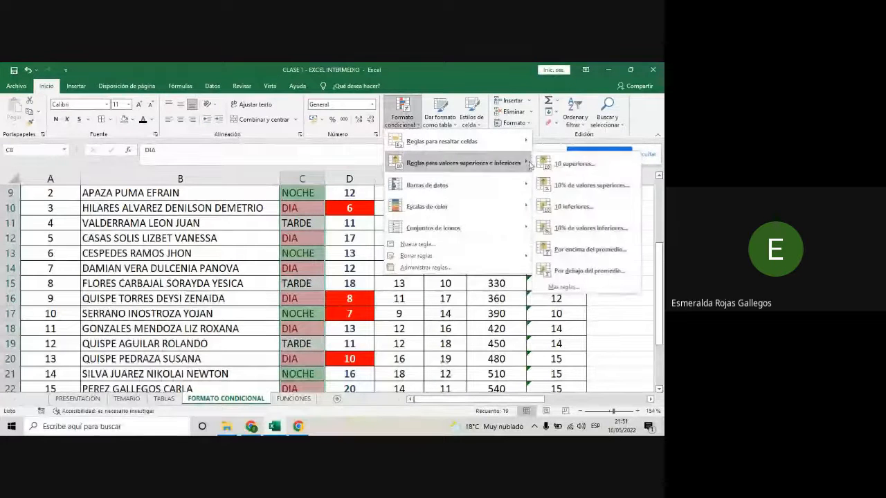
{"action": "mouse_move", "coordinate": [485, 141]}
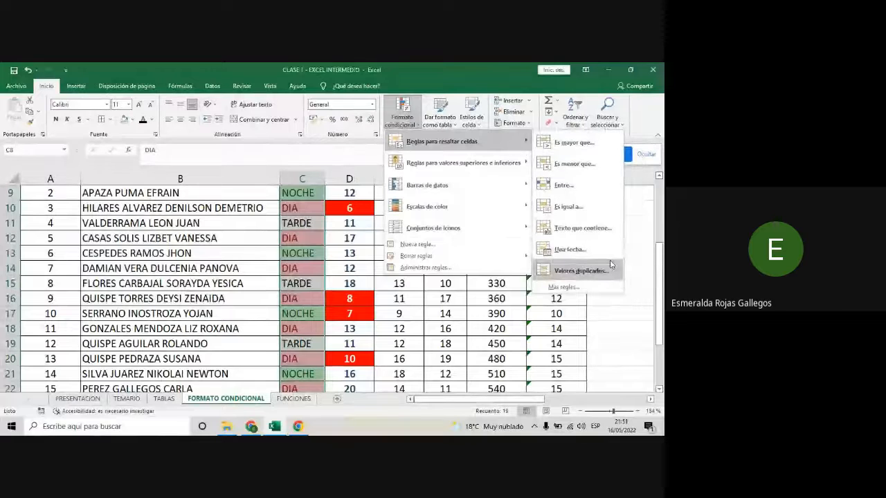
{"action": "left_click", "coordinate": [471, 319]}
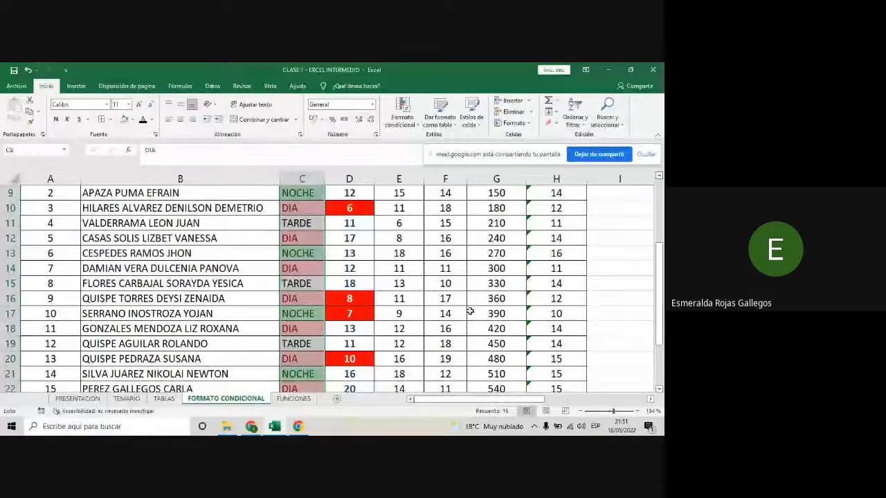
{"action": "left_click", "coordinate": [347, 220]}
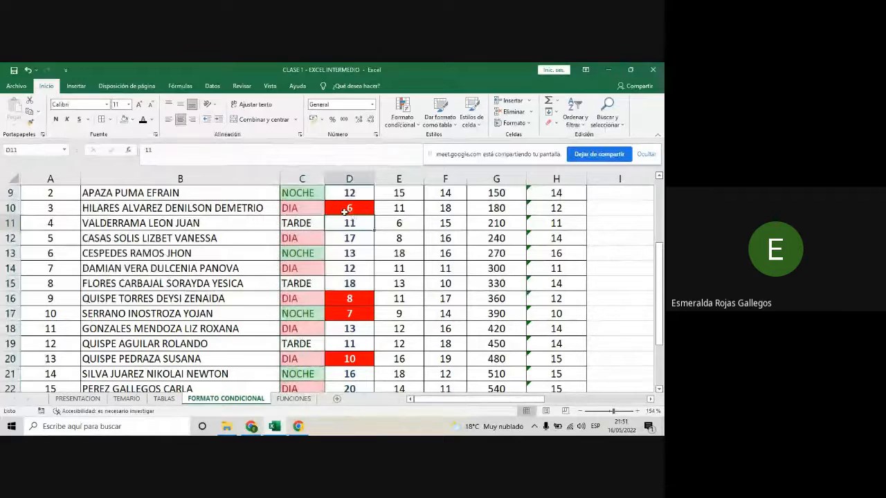
{"action": "scroll", "coordinate": [350, 237], "scroll_direction": "up", "scroll_amount": 1}
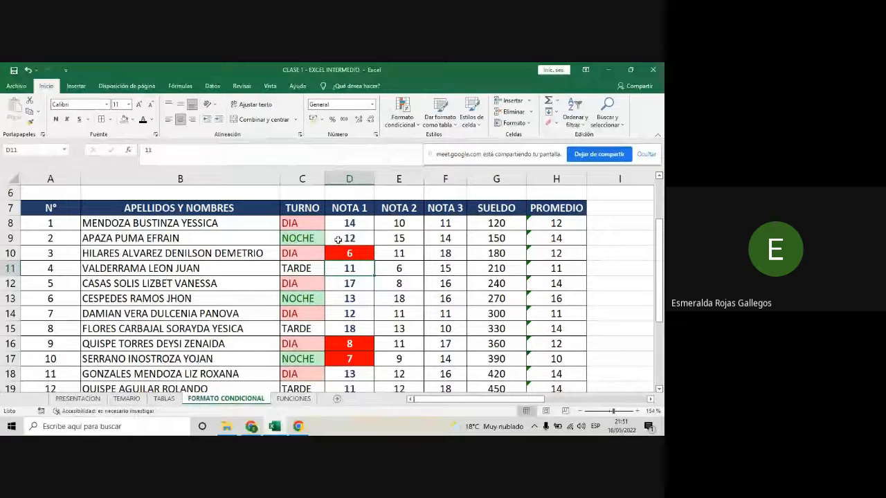
{"action": "scroll", "coordinate": [339, 242], "scroll_direction": "down", "scroll_amount": 2}
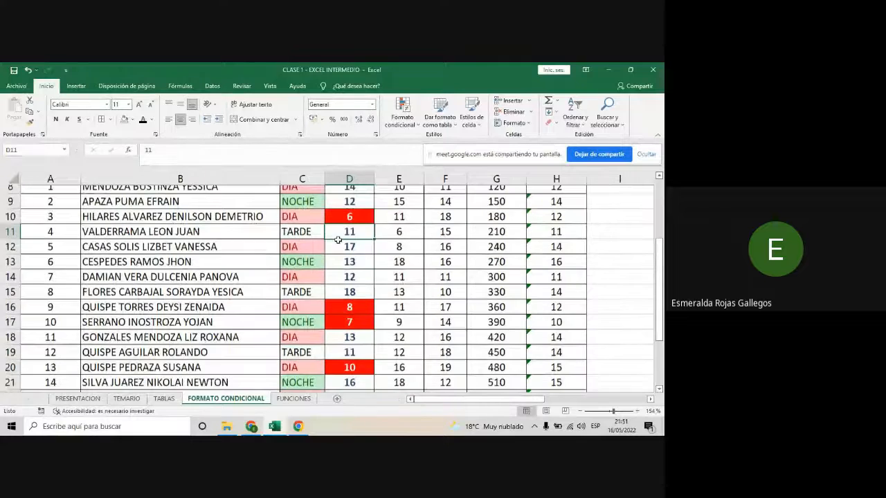
- Delete the less-than-11 conditional formatting rule from the NOTA 1 cells D8:D26 and check the column
{"action": "scroll", "coordinate": [337, 253], "scroll_direction": "up", "scroll_amount": 2}
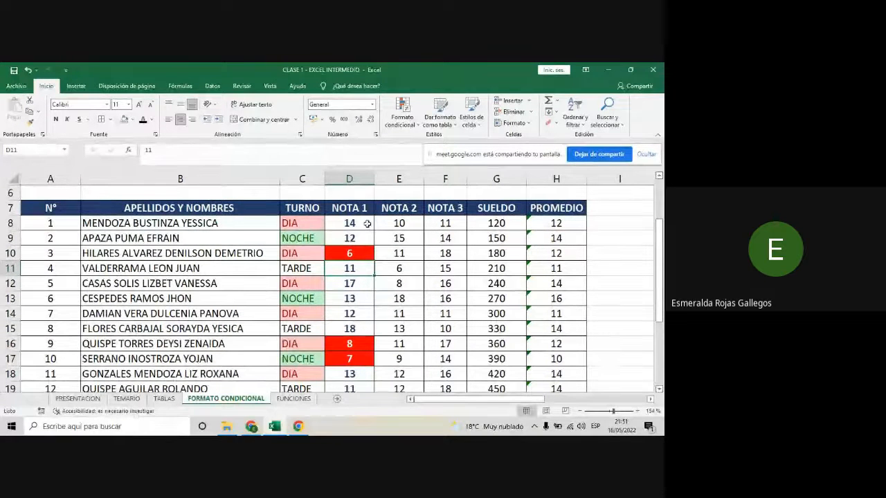
{"action": "left_click_drag", "start_coordinate": [368, 223], "coordinate": [362, 358]}
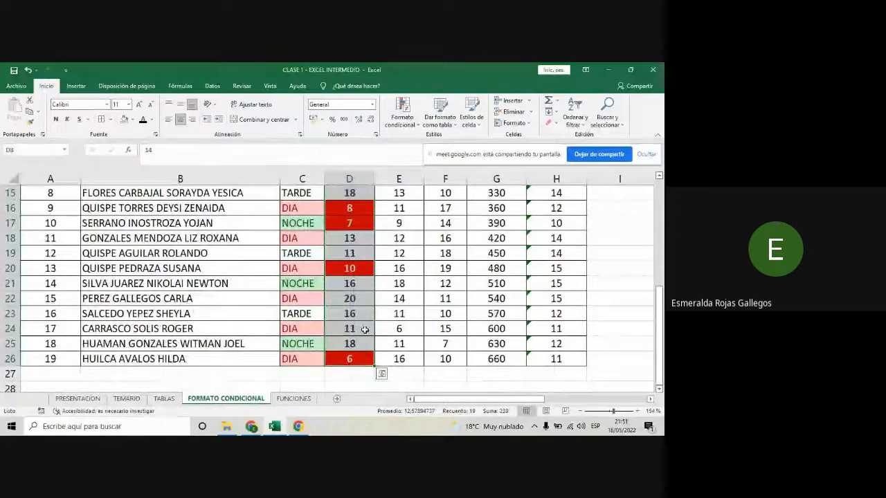
{"action": "scroll", "coordinate": [364, 328], "scroll_direction": "up", "scroll_amount": 2}
{"action": "scroll", "coordinate": [365, 330], "scroll_direction": "up", "scroll_amount": 1}
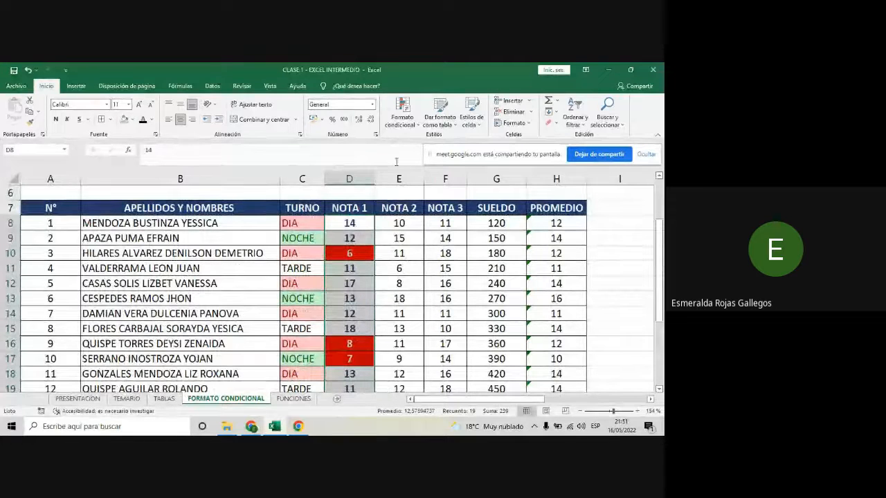
{"action": "left_click", "coordinate": [417, 127]}
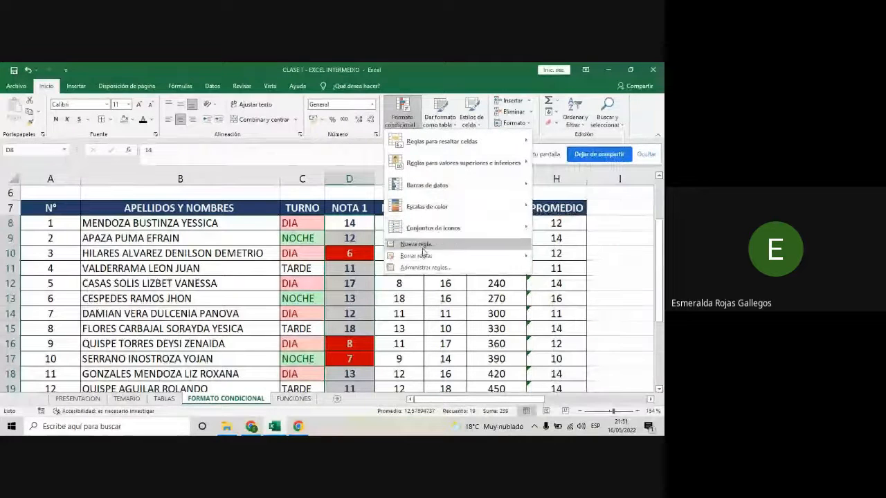
{"action": "mouse_move", "coordinate": [426, 258]}
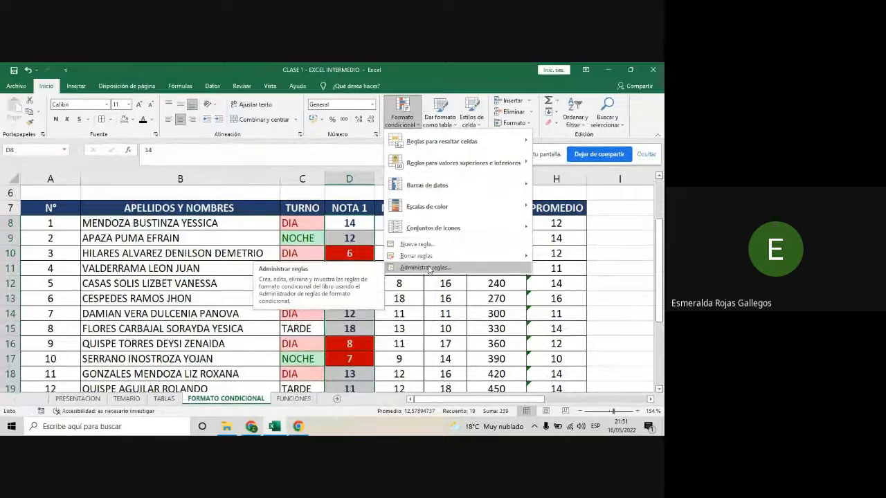
{"action": "left_click", "coordinate": [425, 268]}
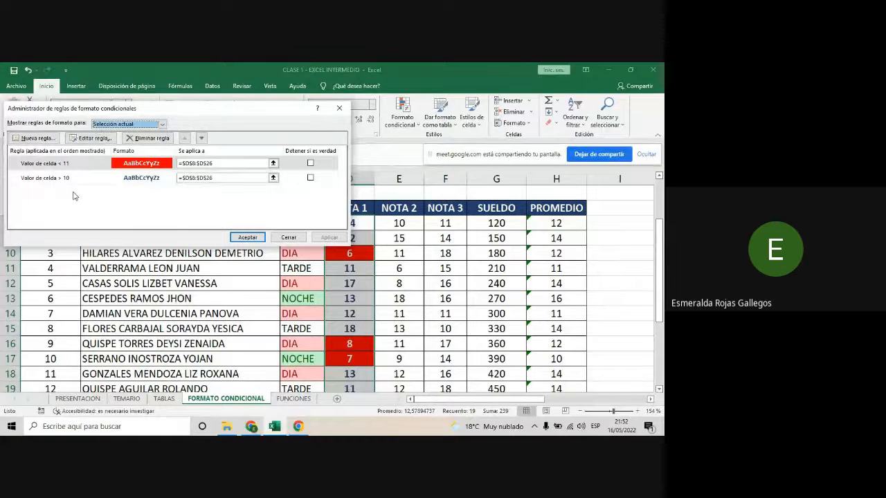
{"action": "left_click", "coordinate": [63, 166]}
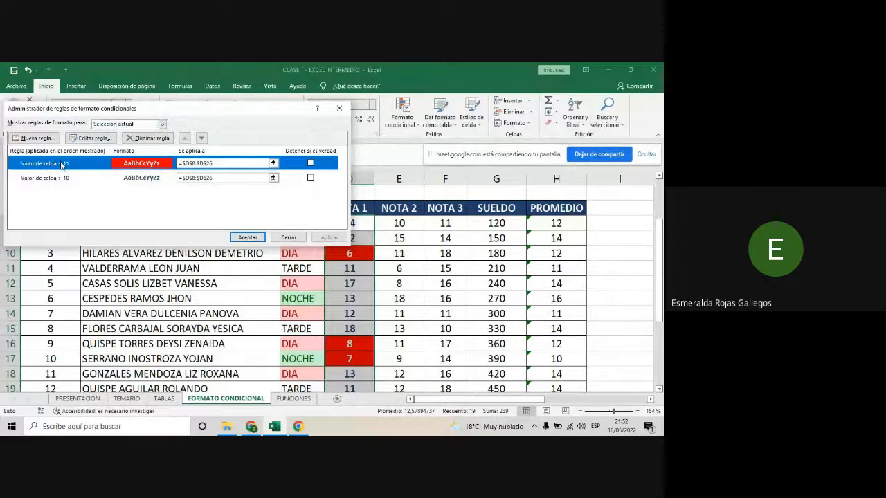
{"action": "left_click", "coordinate": [146, 138]}
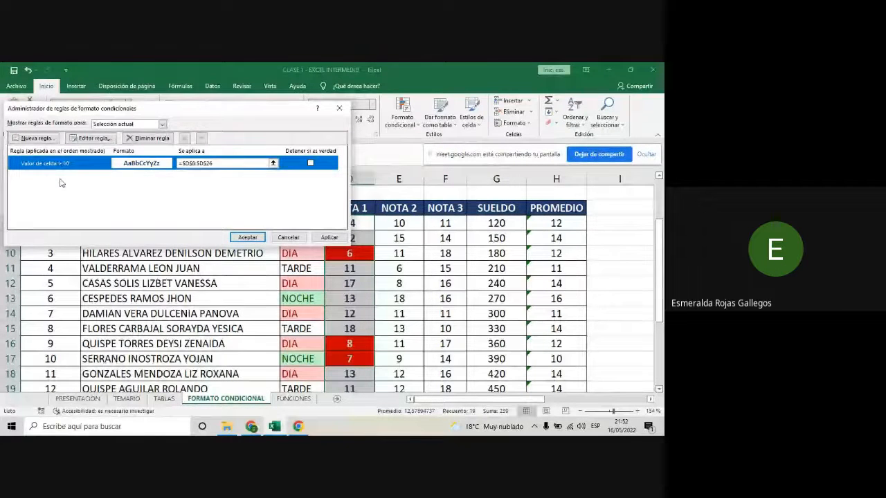
{"action": "left_click", "coordinate": [248, 237]}
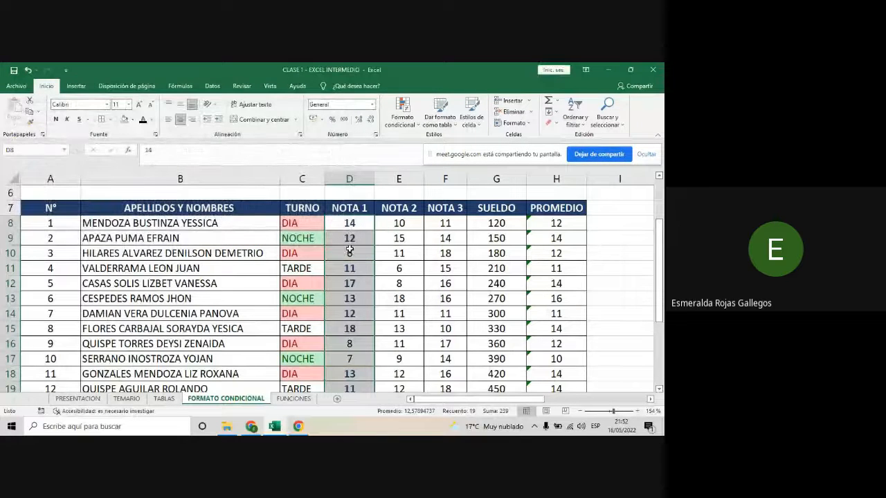
{"action": "scroll", "coordinate": [349, 250], "scroll_direction": "down", "scroll_amount": 2}
{"action": "scroll", "coordinate": [351, 252], "scroll_direction": "down", "scroll_amount": 3}
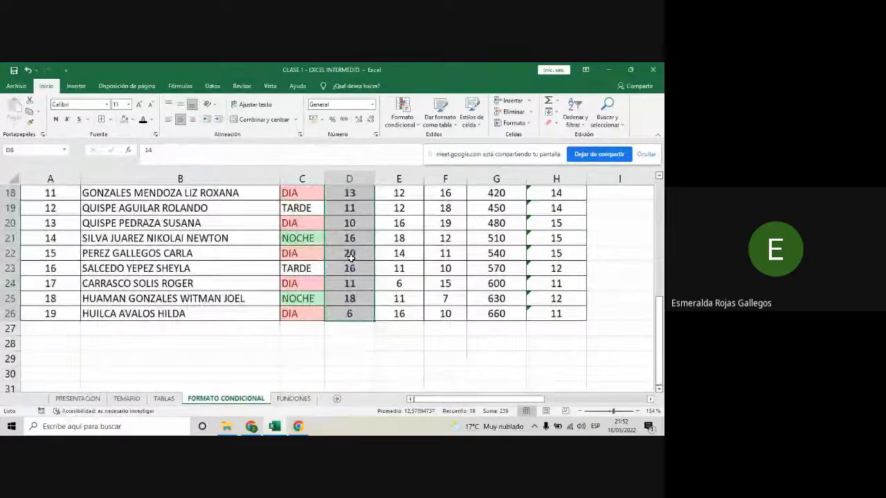
- Add a less-than rule of 11 to the NOTA 1 cells with green fill and dark green text, and check the column
{"action": "left_click", "coordinate": [412, 124]}
{"action": "mouse_move", "coordinate": [413, 145]}
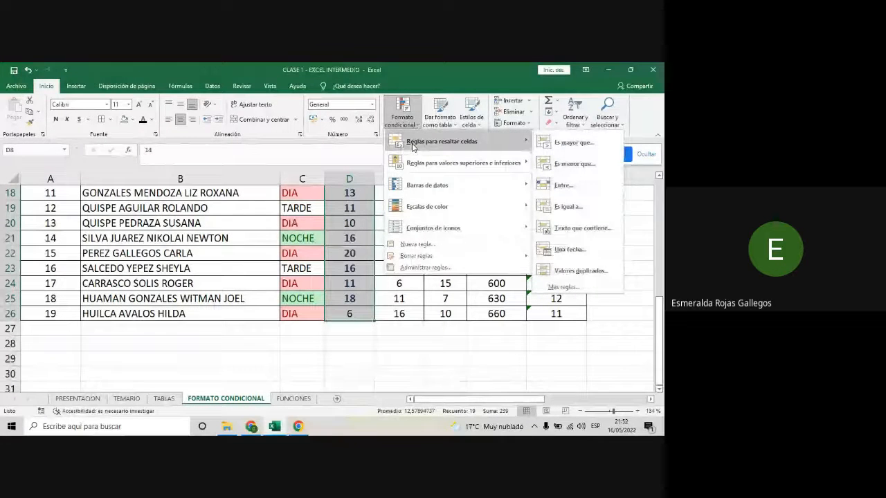
{"action": "left_click", "coordinate": [573, 163]}
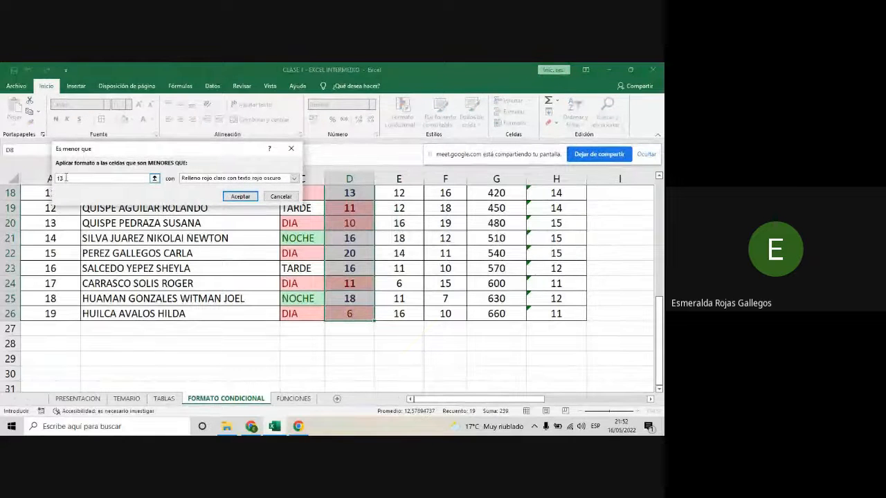
{"action": "type", "text": "11"}
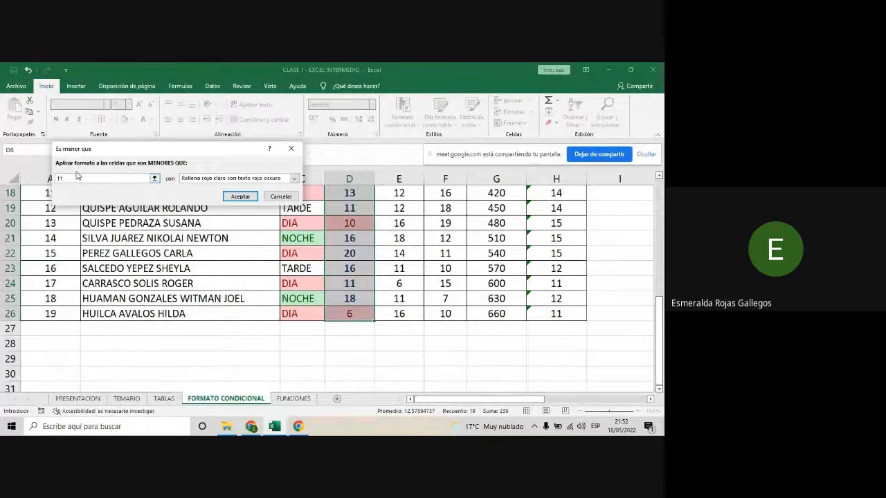
{"action": "left_click", "coordinate": [293, 179]}
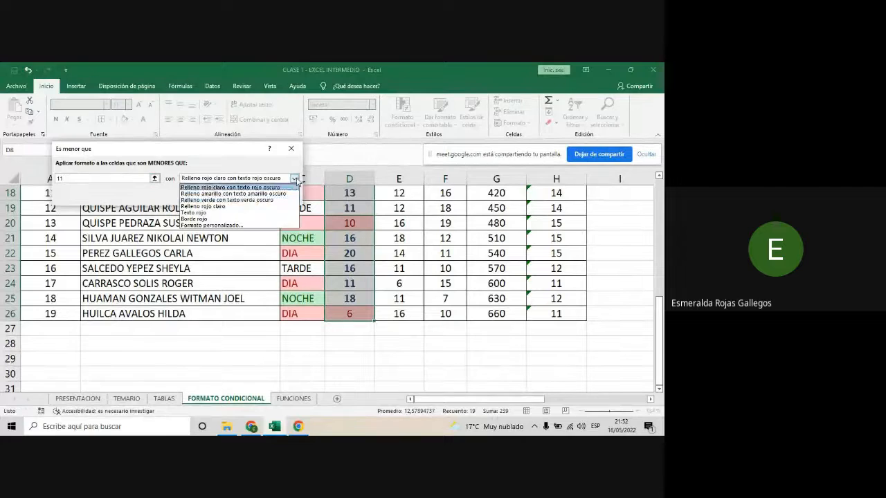
{"action": "left_click", "coordinate": [246, 200]}
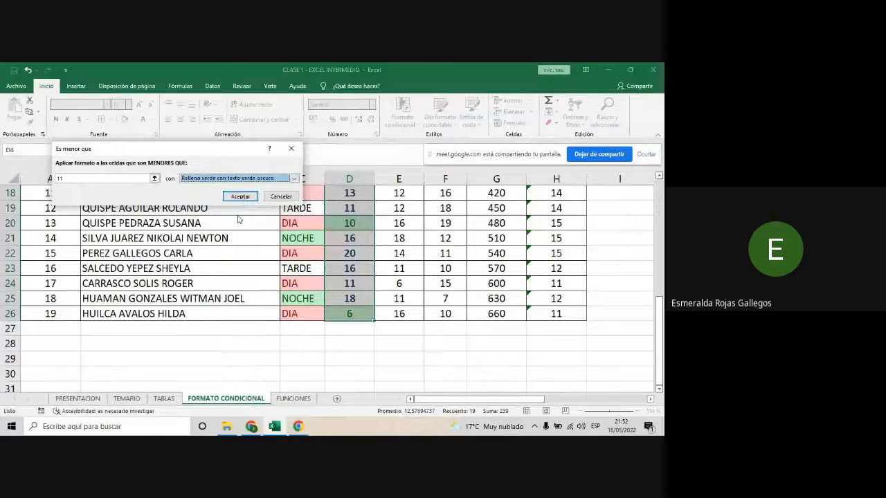
{"action": "left_click", "coordinate": [241, 196]}
{"action": "scroll", "coordinate": [359, 259], "scroll_direction": "up", "scroll_amount": 4}
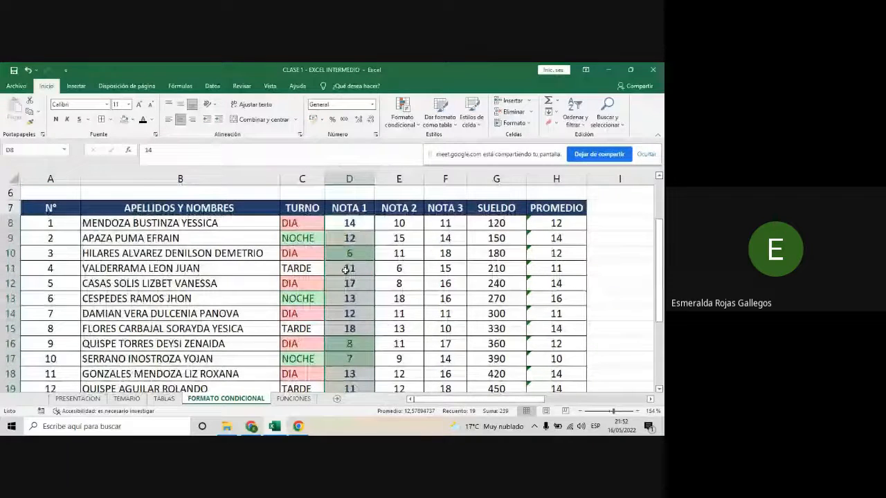
{"action": "scroll", "coordinate": [346, 270], "scroll_direction": "down", "scroll_amount": 4}
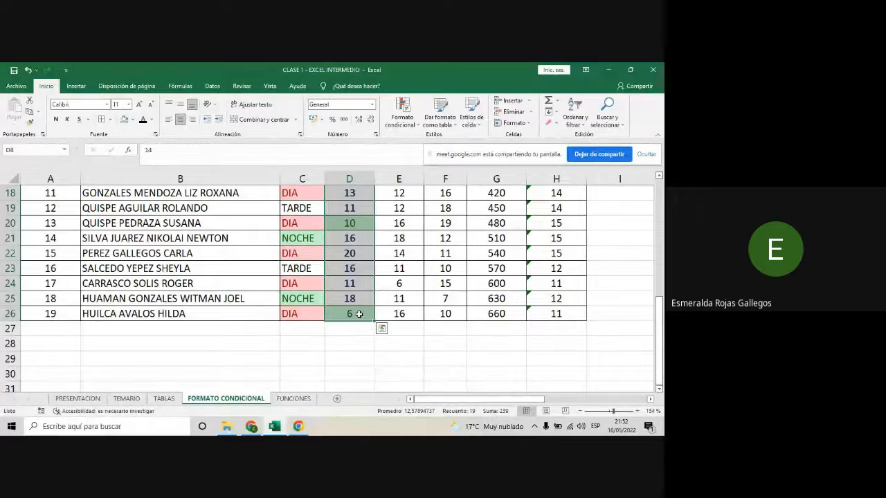
{"action": "scroll", "coordinate": [350, 297], "scroll_direction": "up", "scroll_amount": 3}
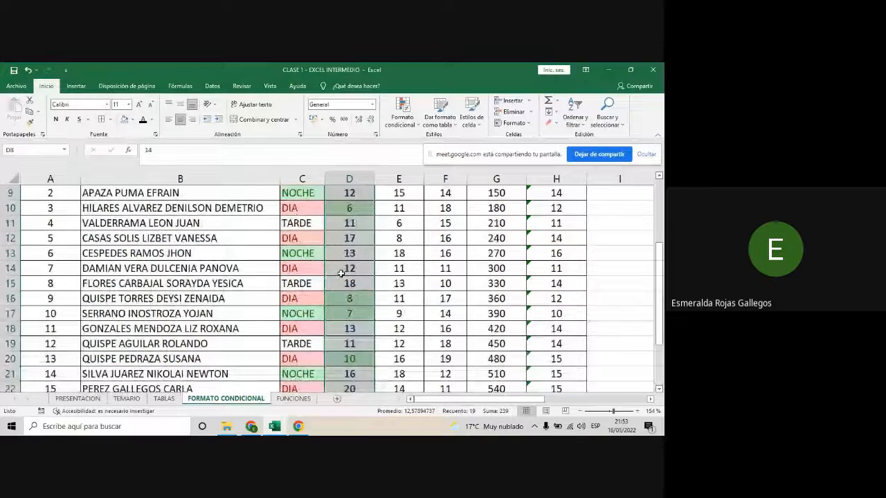
{"action": "scroll", "coordinate": [341, 273], "scroll_direction": "up", "scroll_amount": 2}
{"action": "scroll", "coordinate": [342, 273], "scroll_direction": "down", "scroll_amount": 1}
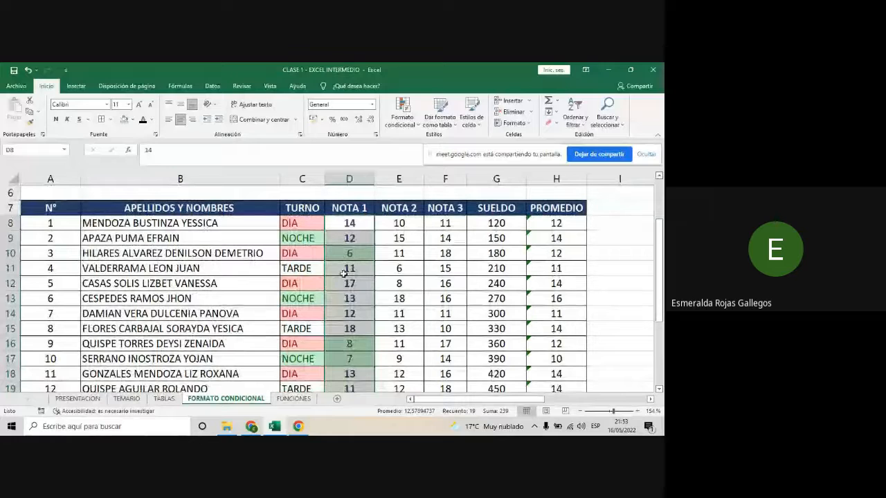
- Edit the less-than rule of the NOTA 1 cells so its condition is less than or equal to 11
{"action": "left_click", "coordinate": [417, 124]}
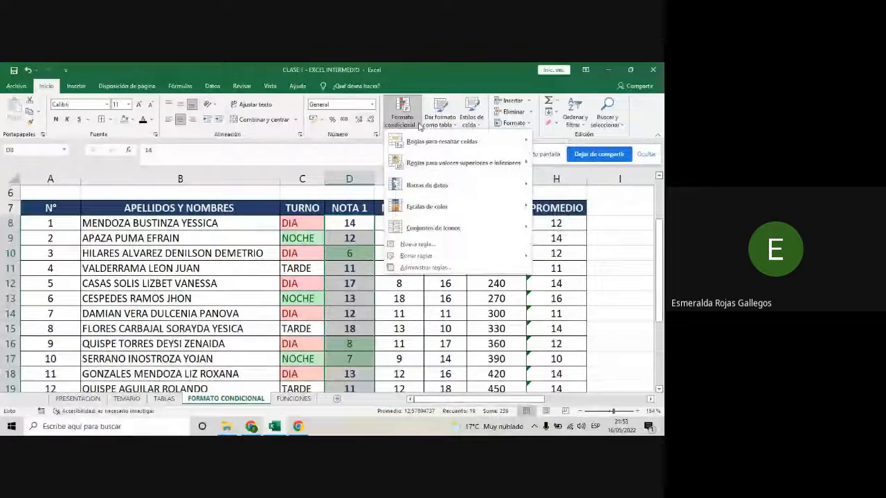
{"action": "left_click", "coordinate": [443, 268]}
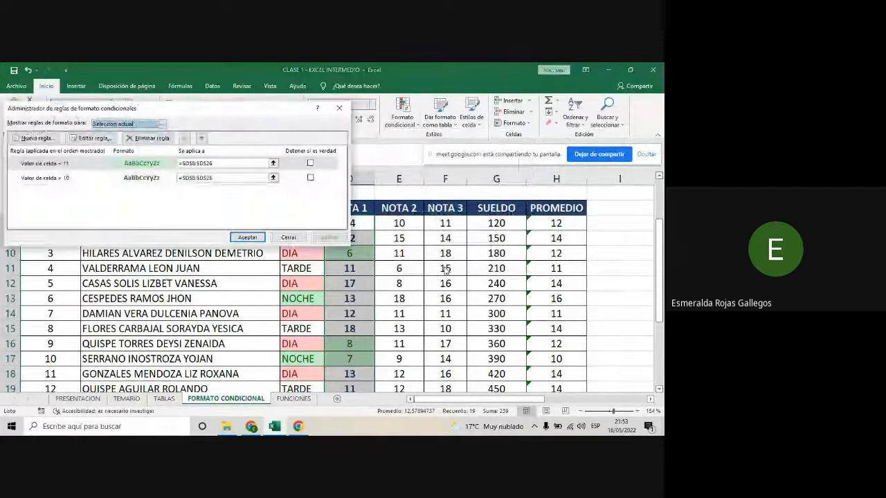
{"action": "left_click", "coordinate": [36, 165]}
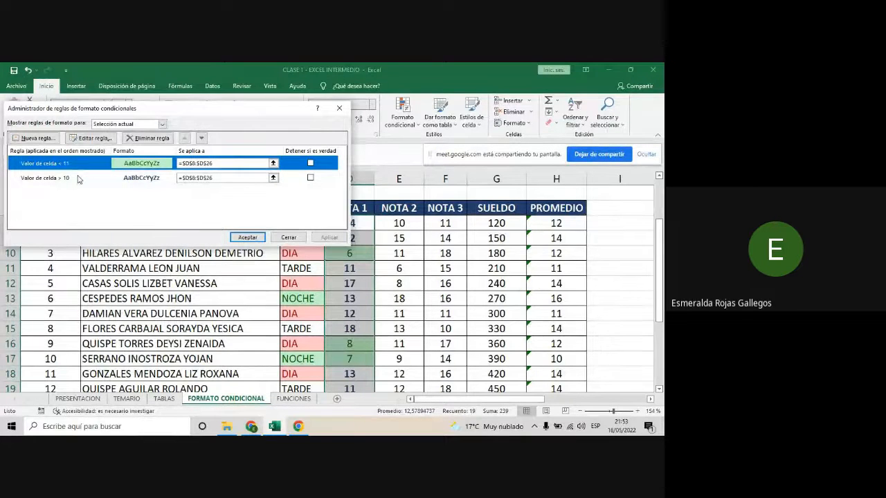
{"action": "left_click", "coordinate": [77, 139]}
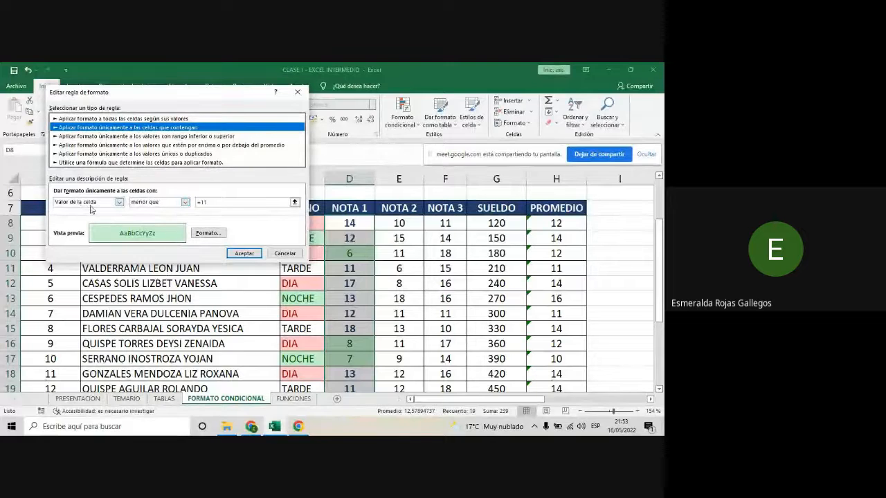
{"action": "left_click", "coordinate": [185, 203]}
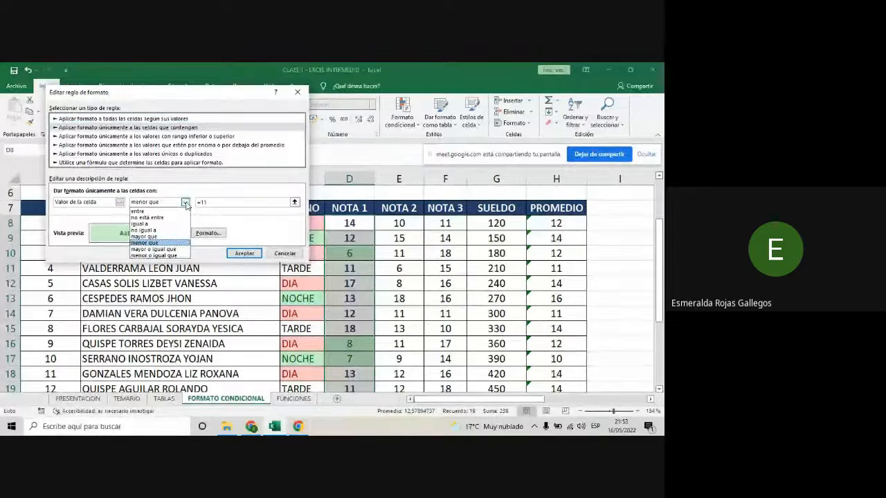
{"action": "left_click", "coordinate": [168, 255]}
{"action": "left_click", "coordinate": [199, 202]}
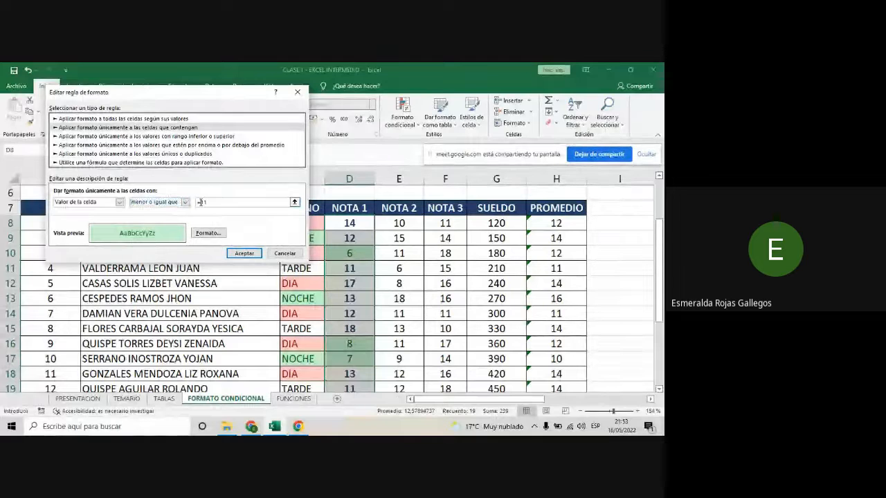
{"action": "key", "text": "BackSpace"}
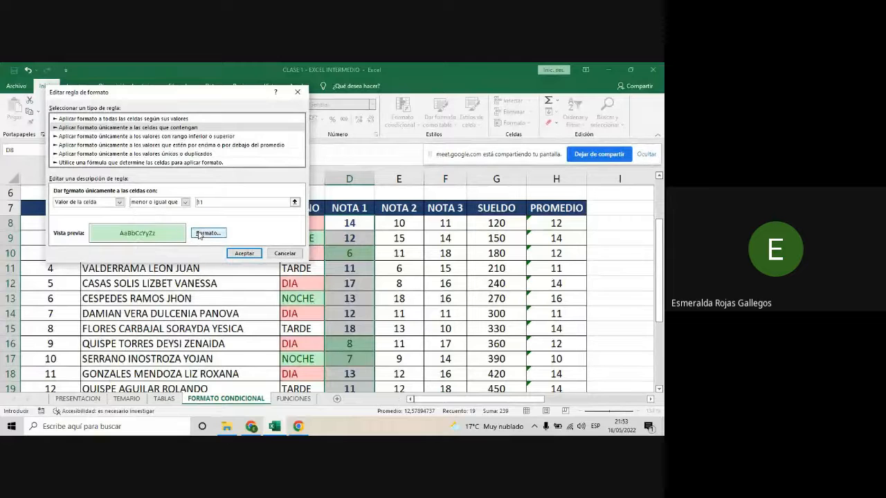
- Set the edited rule's format to red font with grey fill, apply it to the NOTA 1 cells, and check the column
{"action": "left_click", "coordinate": [207, 233]}
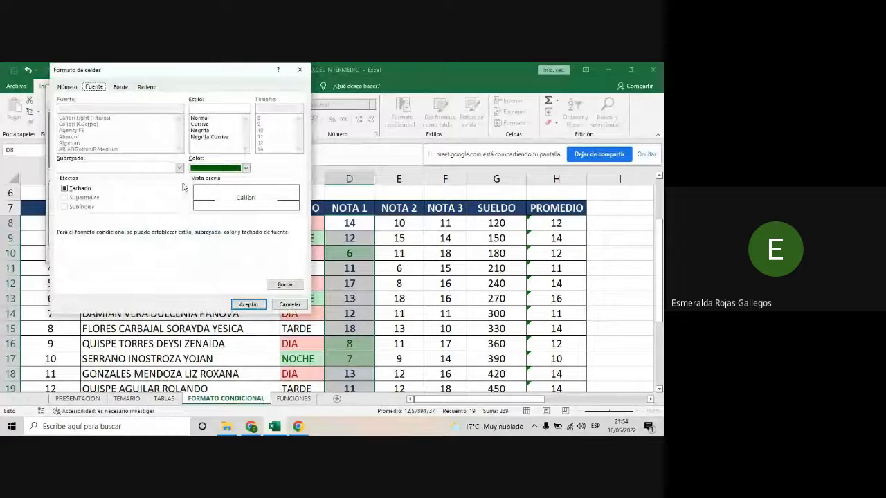
{"action": "left_click", "coordinate": [246, 168]}
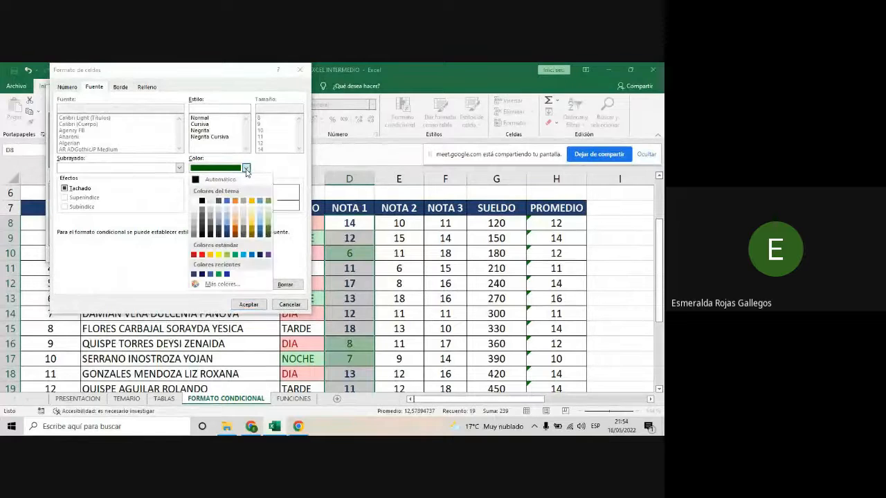
{"action": "left_click", "coordinate": [200, 255]}
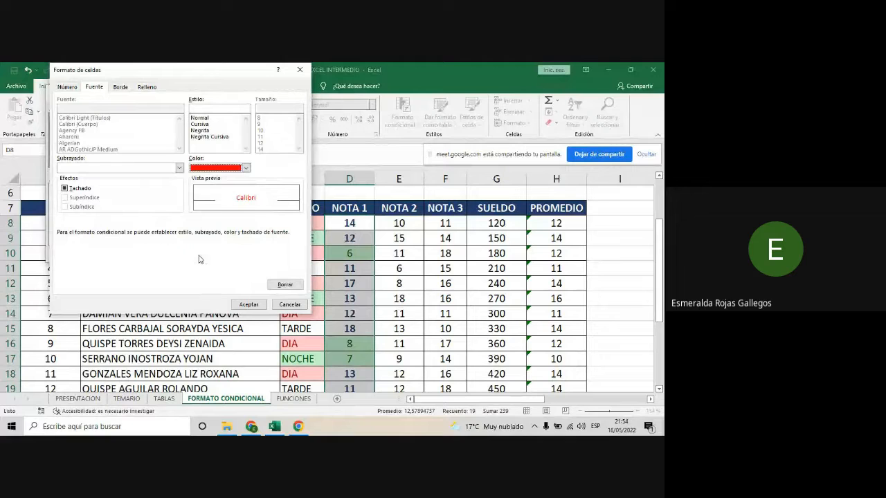
{"action": "left_click", "coordinate": [145, 87]}
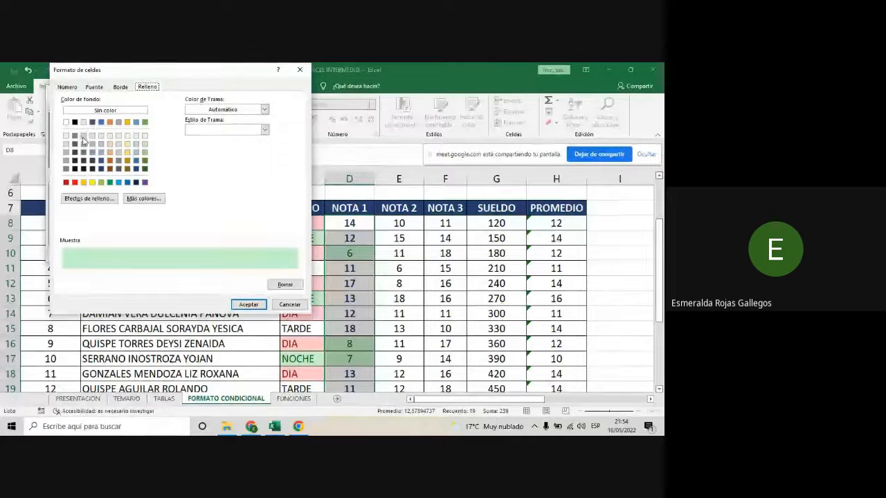
{"action": "left_click", "coordinate": [67, 152]}
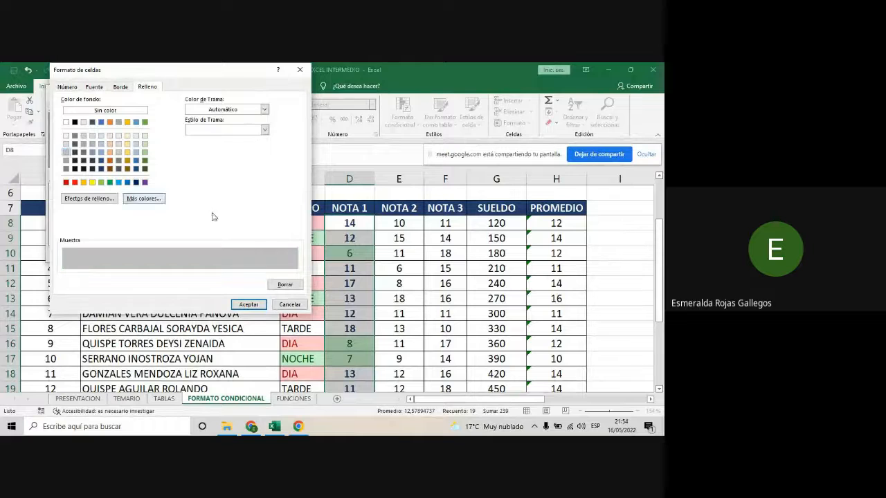
{"action": "left_click", "coordinate": [248, 304]}
{"action": "left_click", "coordinate": [244, 253]}
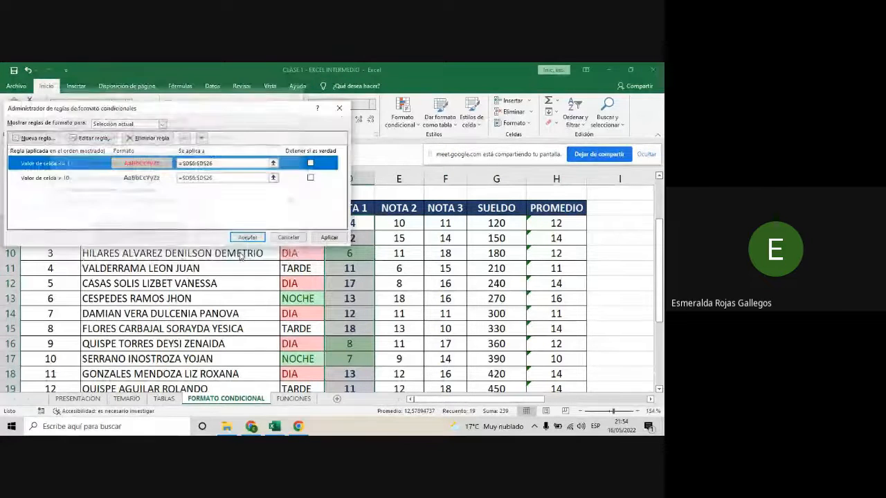
{"action": "left_click", "coordinate": [247, 238]}
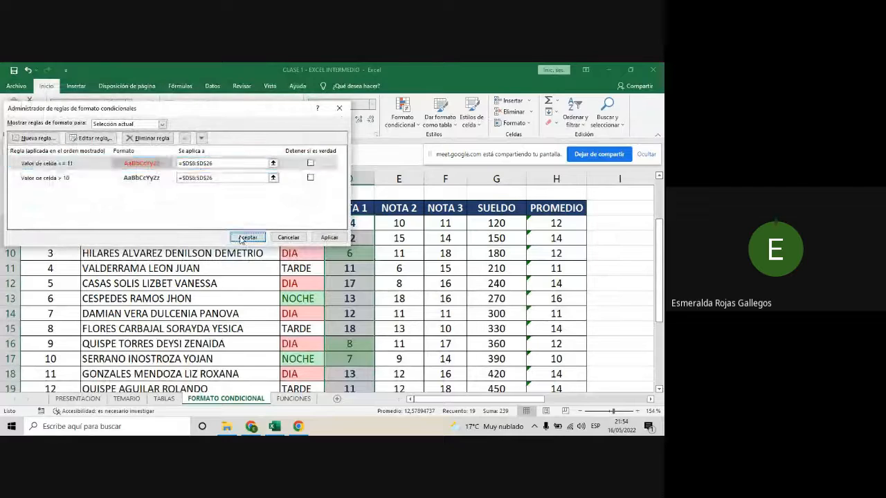
{"action": "scroll", "coordinate": [372, 264], "scroll_direction": "down", "scroll_amount": 1}
{"action": "scroll", "coordinate": [372, 263], "scroll_direction": "down", "scroll_amount": 3}
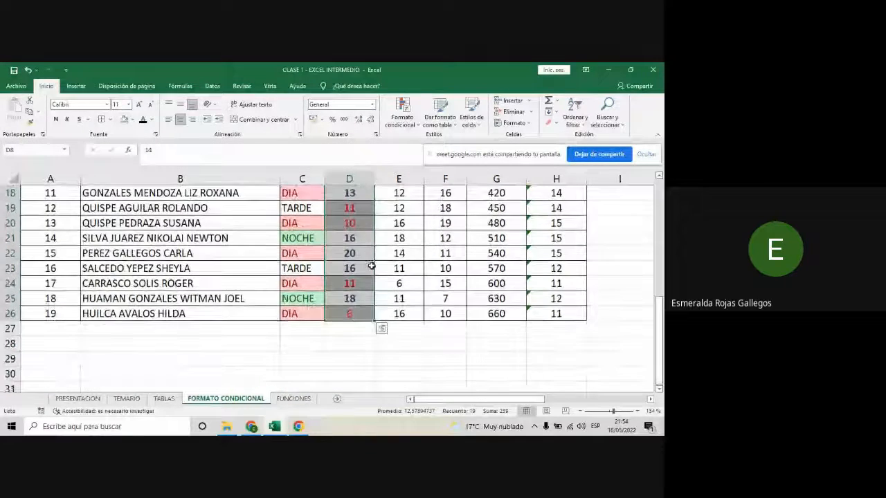
{"action": "scroll", "coordinate": [372, 264], "scroll_direction": "up", "scroll_amount": 4}
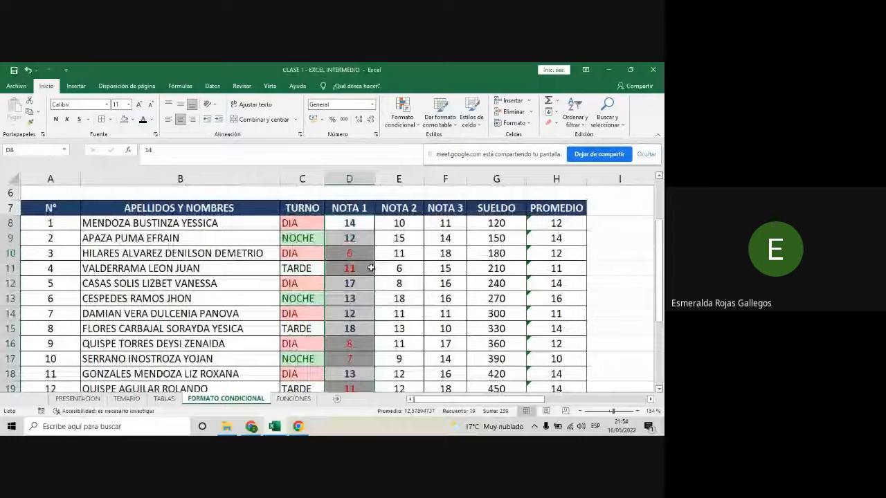
- Examine the highlighted NOTA 1 cells down to row 26 and the available types of cell-highlighting rules
{"action": "left_click", "coordinate": [383, 237]}
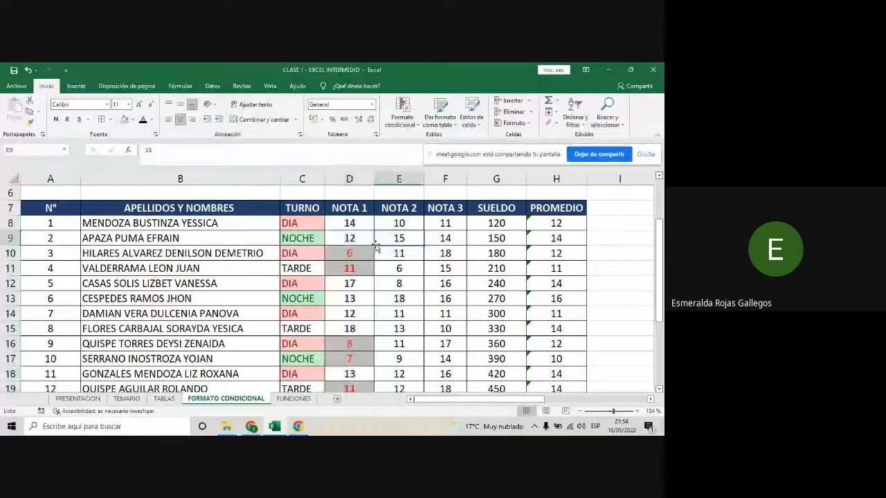
{"action": "scroll", "coordinate": [351, 243], "scroll_direction": "down", "scroll_amount": 2}
{"action": "scroll", "coordinate": [350, 244], "scroll_direction": "down", "scroll_amount": 2}
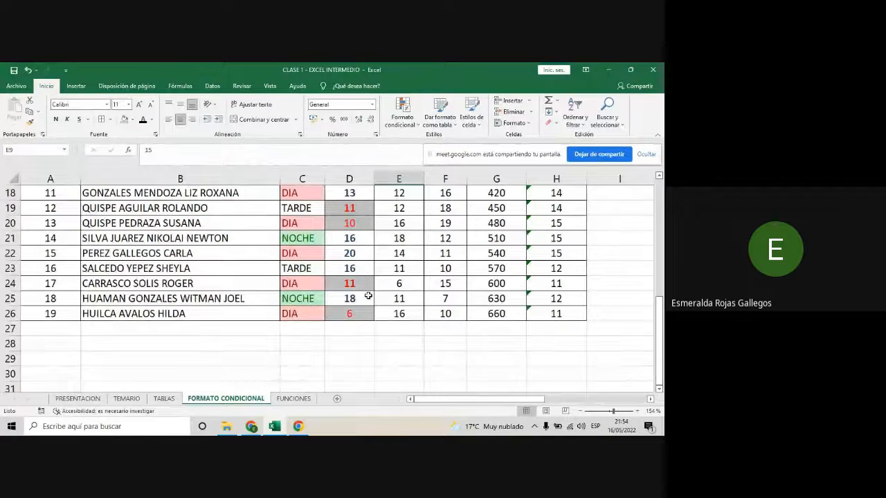
{"action": "scroll", "coordinate": [368, 295], "scroll_direction": "up", "scroll_amount": 5}
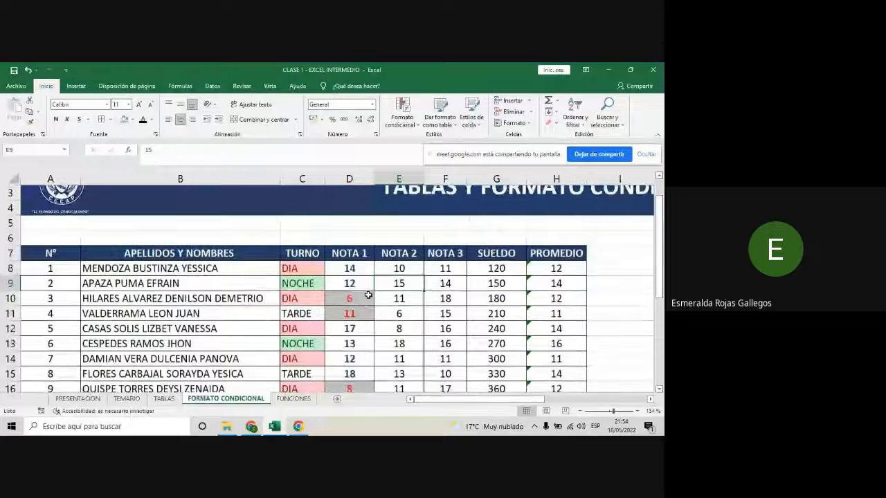
{"action": "scroll", "coordinate": [369, 296], "scroll_direction": "down", "scroll_amount": 1}
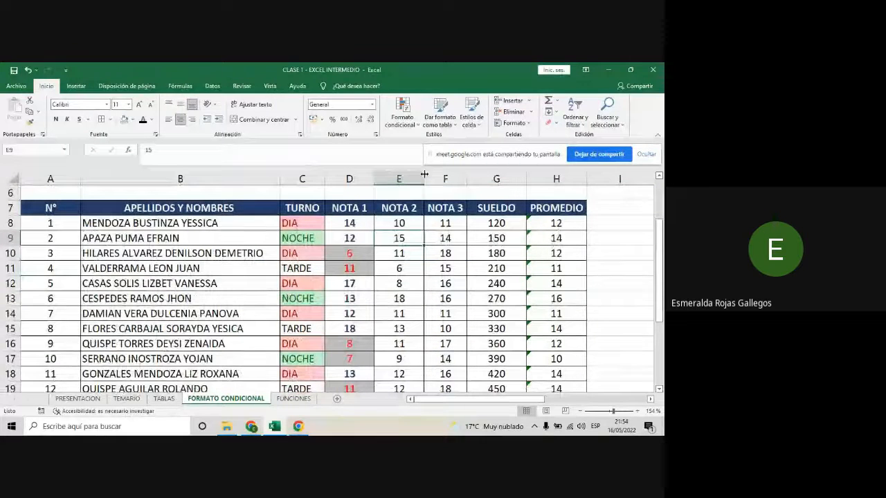
{"action": "left_click", "coordinate": [402, 118]}
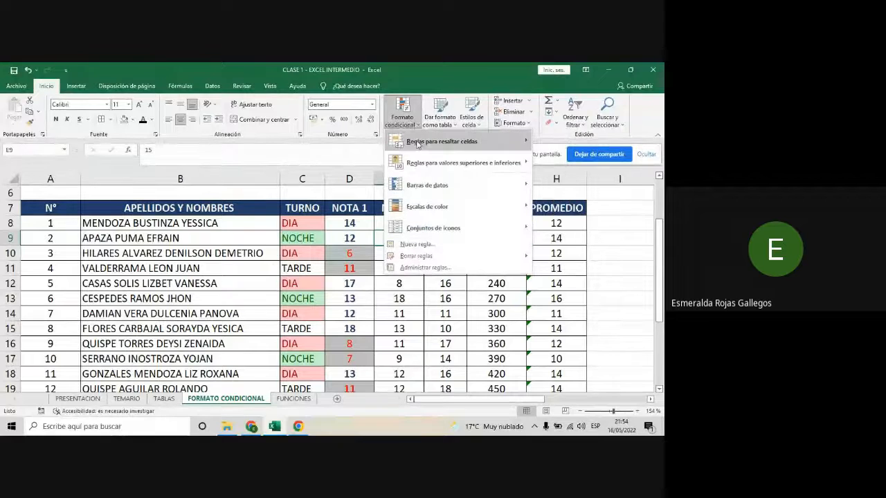
{"action": "mouse_move", "coordinate": [418, 144]}
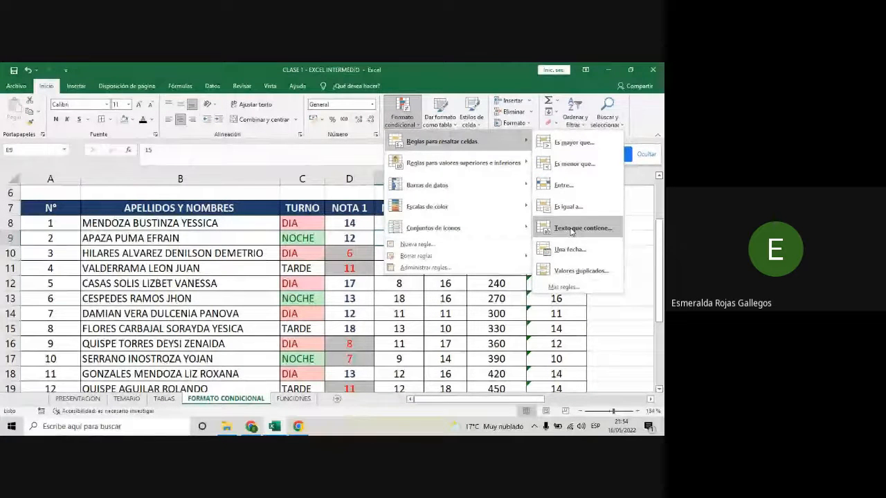
{"action": "left_click", "coordinate": [422, 335]}
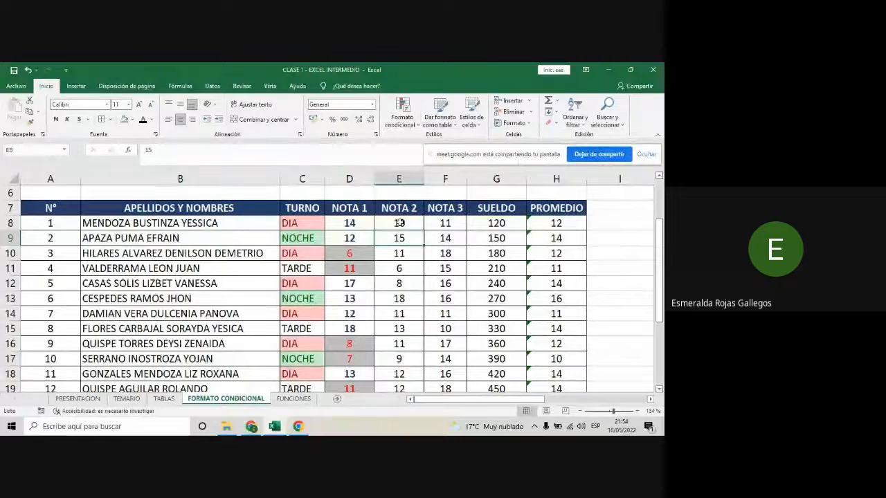
- Set up a text-that-contains rule with the text 8 for the NOTA 2 cells E8:E26 and check its preview
{"action": "left_click_drag", "start_coordinate": [401, 223], "coordinate": [405, 361]}
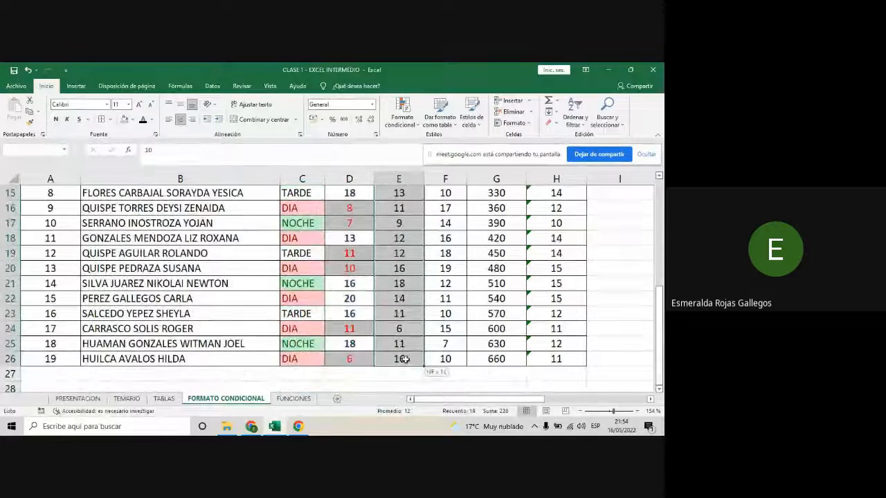
{"action": "left_click", "coordinate": [413, 125]}
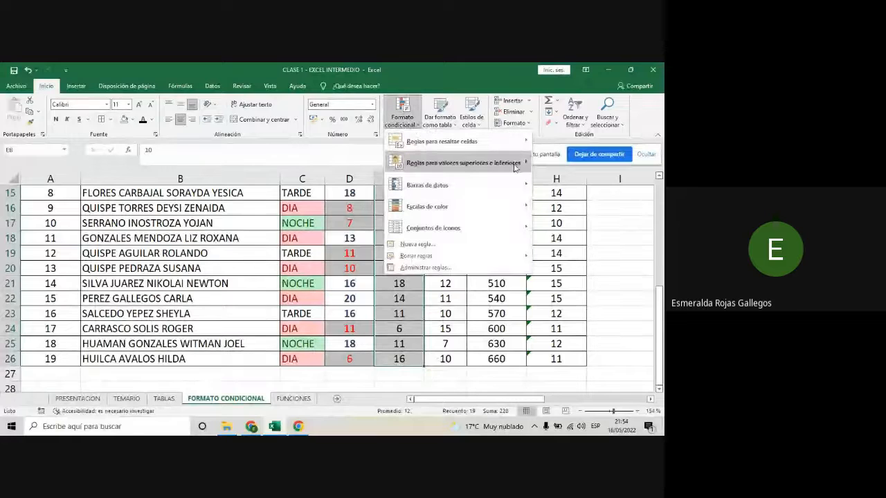
{"action": "mouse_move", "coordinate": [485, 141]}
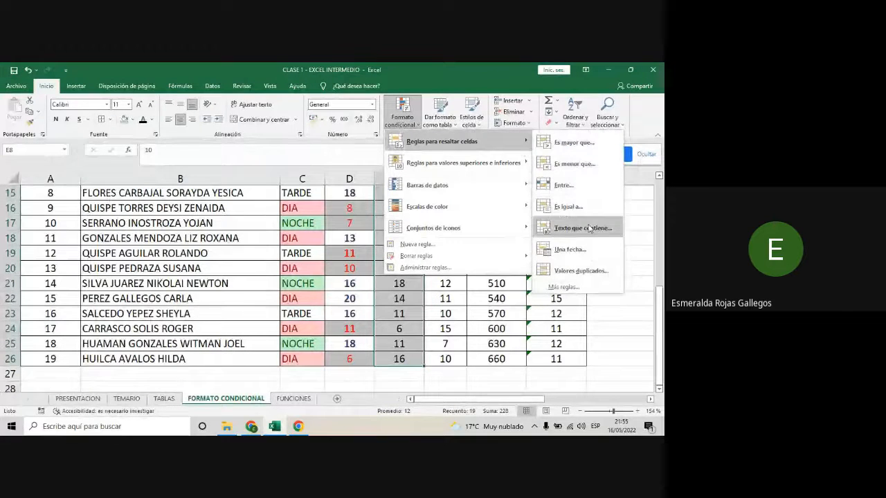
{"action": "left_click", "coordinate": [583, 228]}
{"action": "scroll", "coordinate": [393, 266], "scroll_direction": "up", "scroll_amount": 2}
{"action": "scroll", "coordinate": [393, 266], "scroll_direction": "up", "scroll_amount": 2}
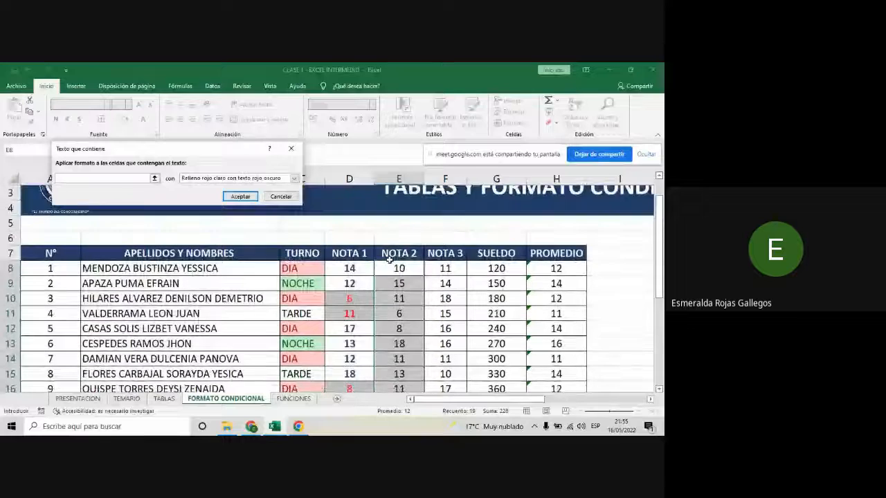
{"action": "scroll", "coordinate": [390, 260], "scroll_direction": "down", "scroll_amount": 1}
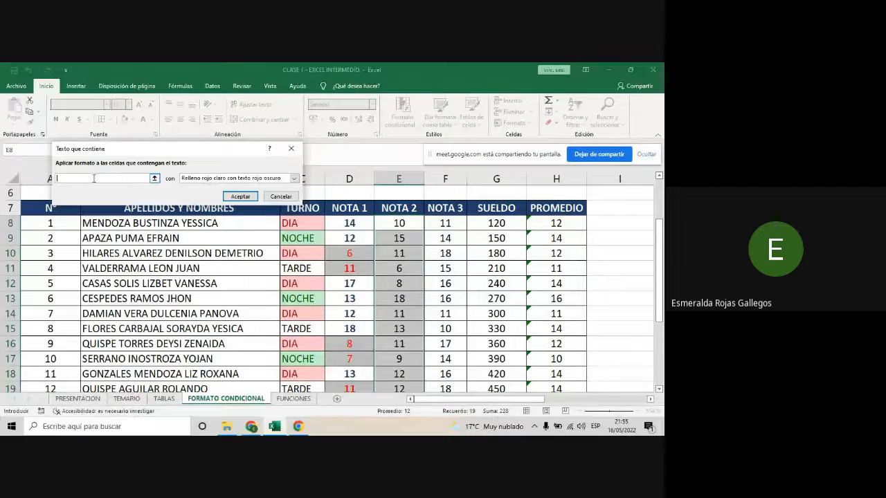
{"action": "type", "text": "8"}
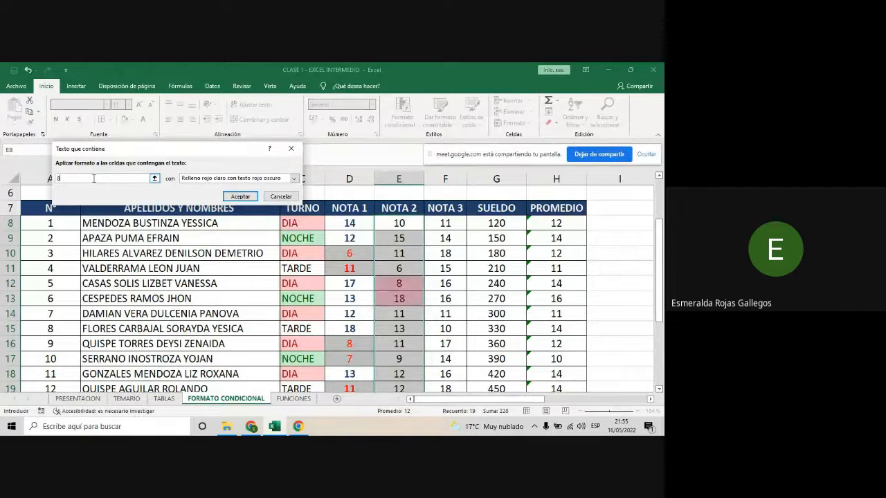
{"action": "scroll", "coordinate": [420, 363], "scroll_direction": "down", "scroll_amount": 3}
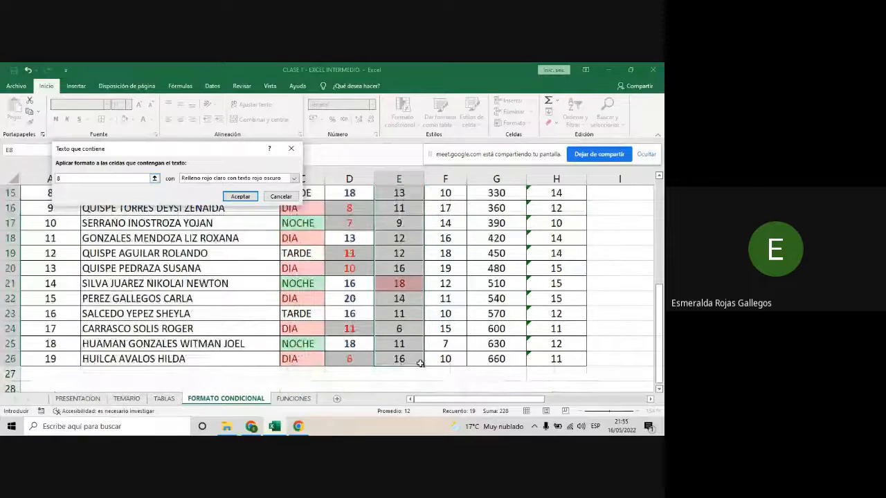
- Give the NOTA 2 rule yellow fill with dark yellow text, apply it, and check the highlighted cells
{"action": "left_click", "coordinate": [294, 178]}
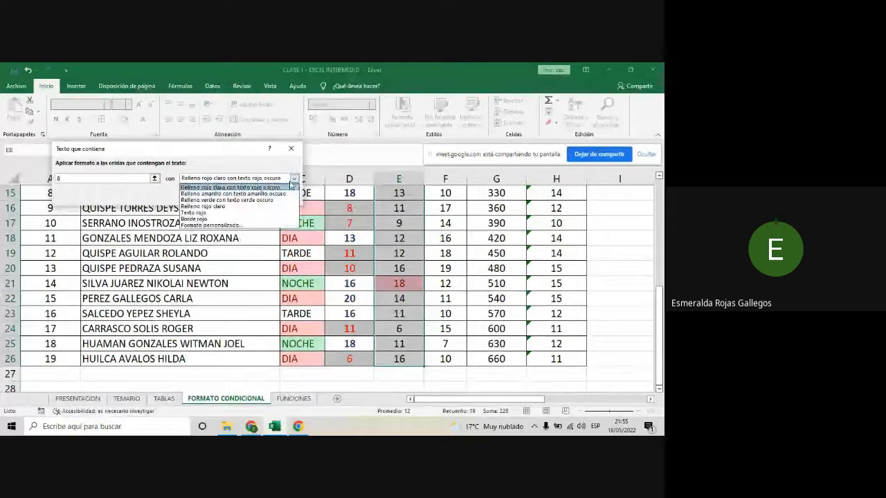
{"action": "left_click", "coordinate": [258, 194]}
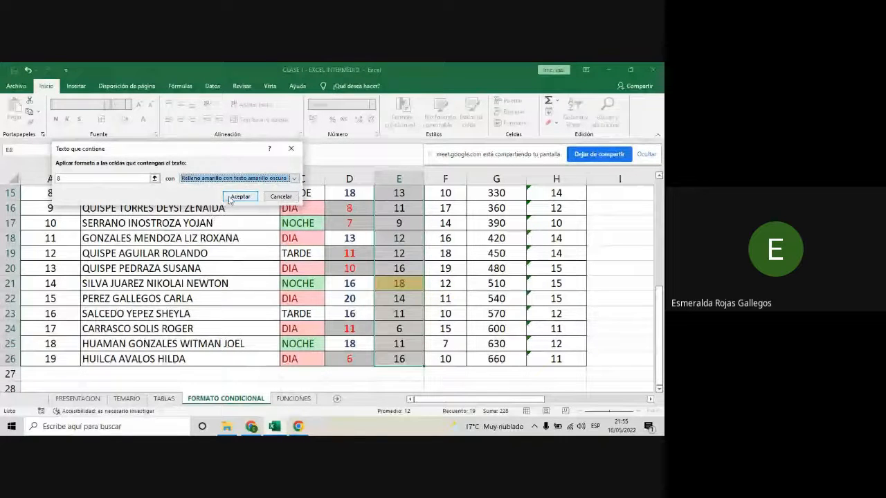
{"action": "left_click", "coordinate": [239, 197]}
{"action": "scroll", "coordinate": [433, 255], "scroll_direction": "up", "scroll_amount": 2}
{"action": "left_click", "coordinate": [429, 253]}
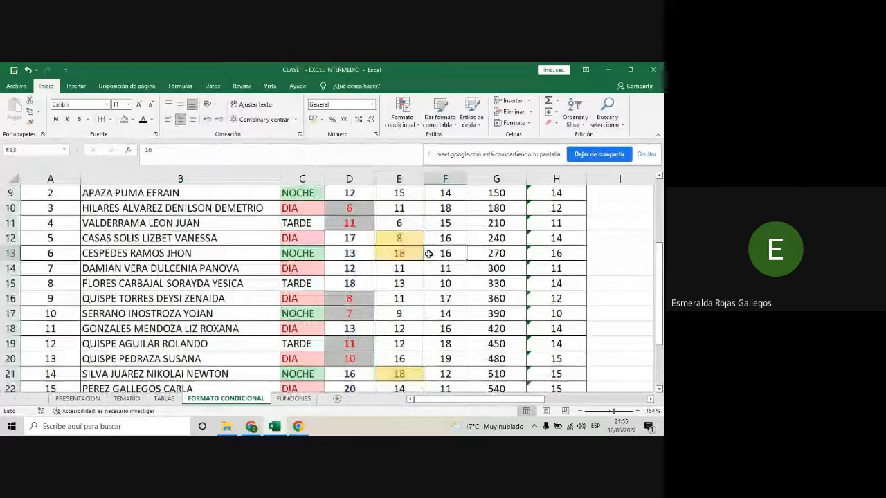
{"action": "scroll", "coordinate": [401, 254], "scroll_direction": "up", "scroll_amount": 1}
{"action": "left_click", "coordinate": [401, 284]}
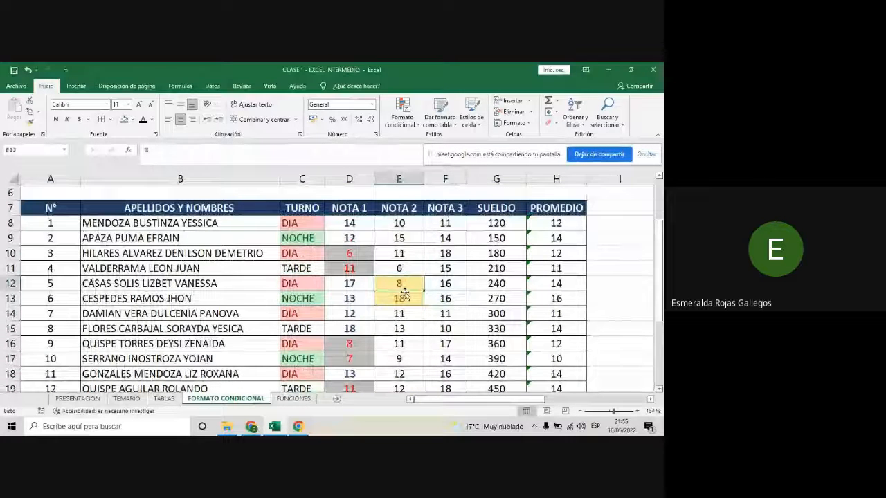
- Set the NOTA 2 value in cell E18 to 28 to test the text-contains rule
{"action": "scroll", "coordinate": [421, 313], "scroll_direction": "down", "scroll_amount": 2}
{"action": "left_click", "coordinate": [400, 283]}
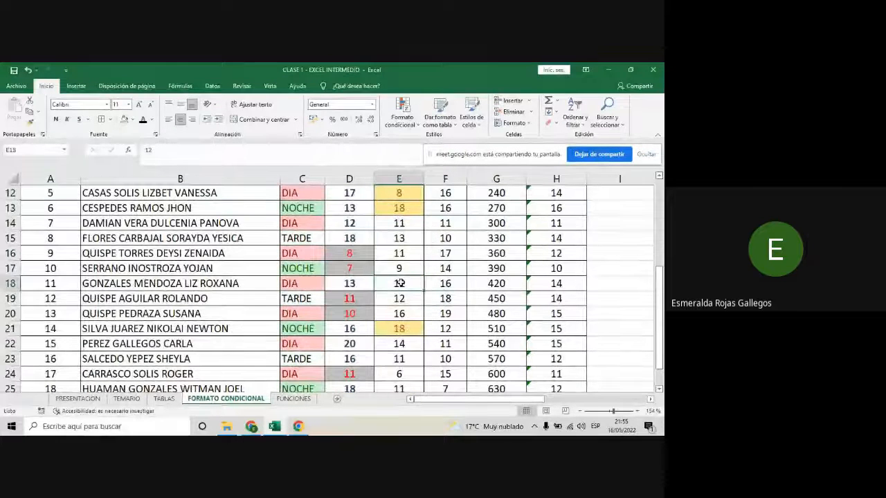
{"action": "type", "text": "28"}
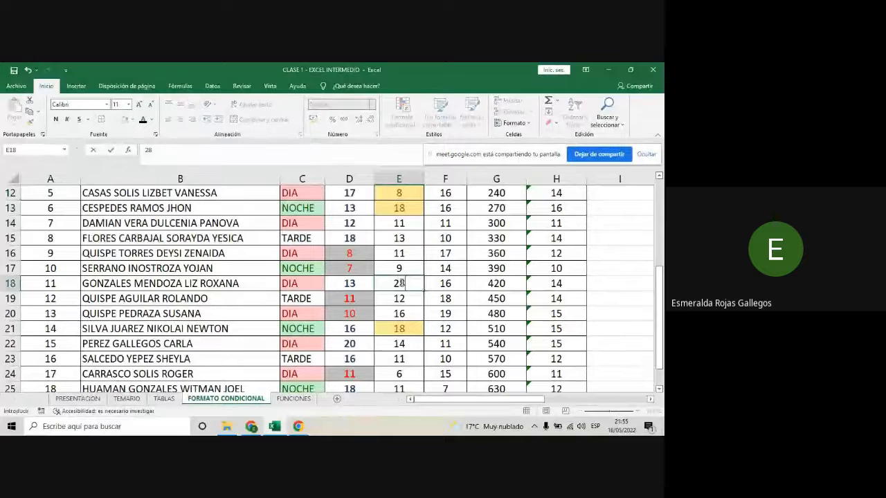
{"action": "key", "text": "Return"}
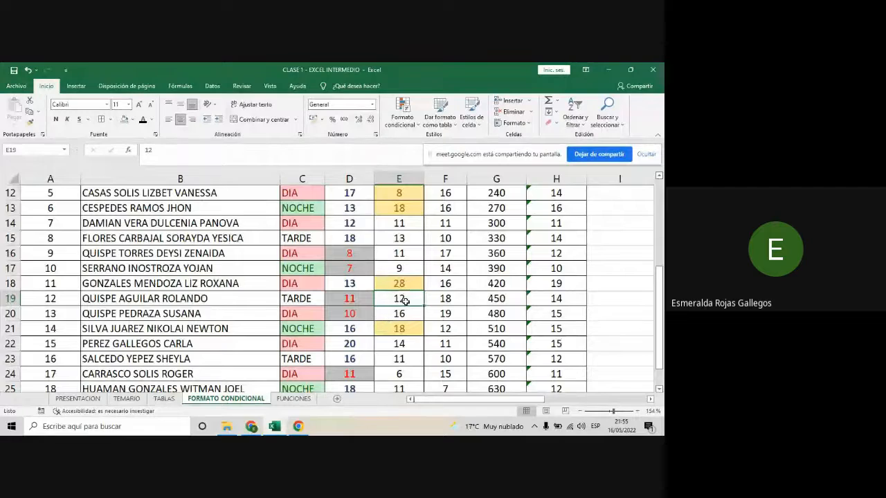
- Examine the whole NOTA 2 column to see which values containing 8 are highlighted
{"action": "scroll", "coordinate": [405, 301], "scroll_direction": "up", "scroll_amount": 2}
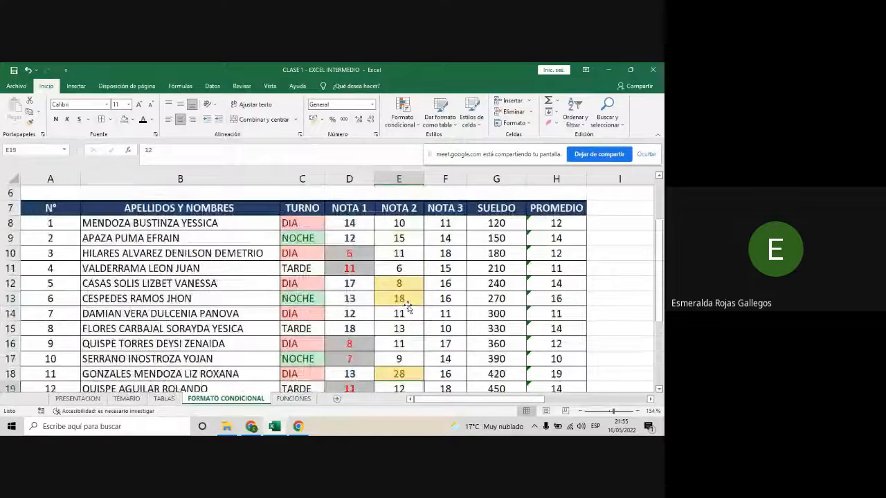
{"action": "scroll", "coordinate": [408, 308], "scroll_direction": "down", "scroll_amount": 2}
{"action": "scroll", "coordinate": [408, 308], "scroll_direction": "down", "scroll_amount": 2}
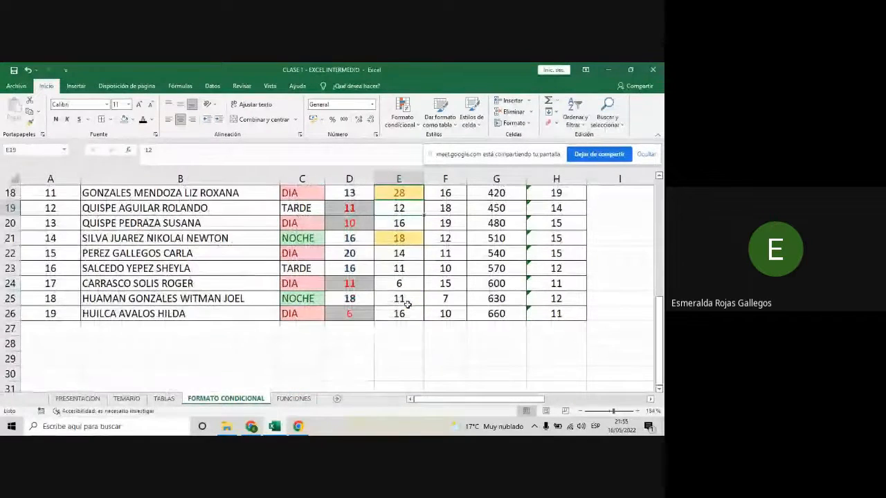
{"action": "scroll", "coordinate": [408, 304], "scroll_direction": "up", "scroll_amount": 3}
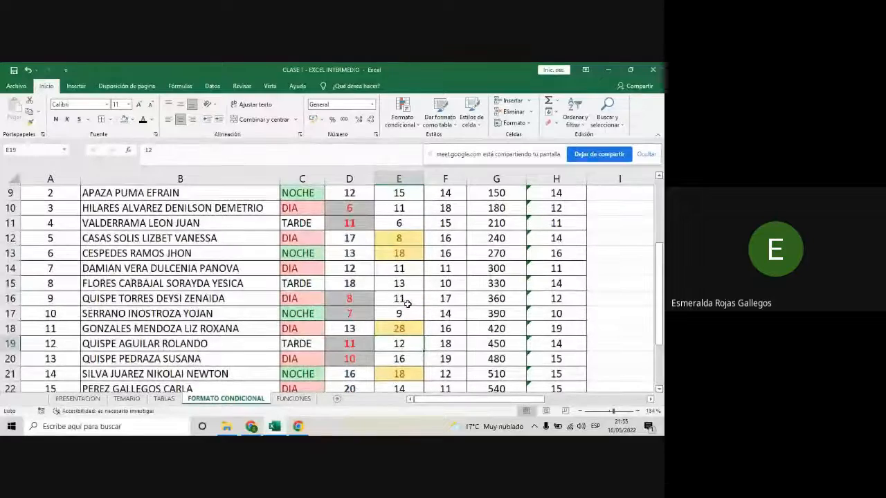
{"action": "scroll", "coordinate": [415, 335], "scroll_direction": "down", "scroll_amount": 1}
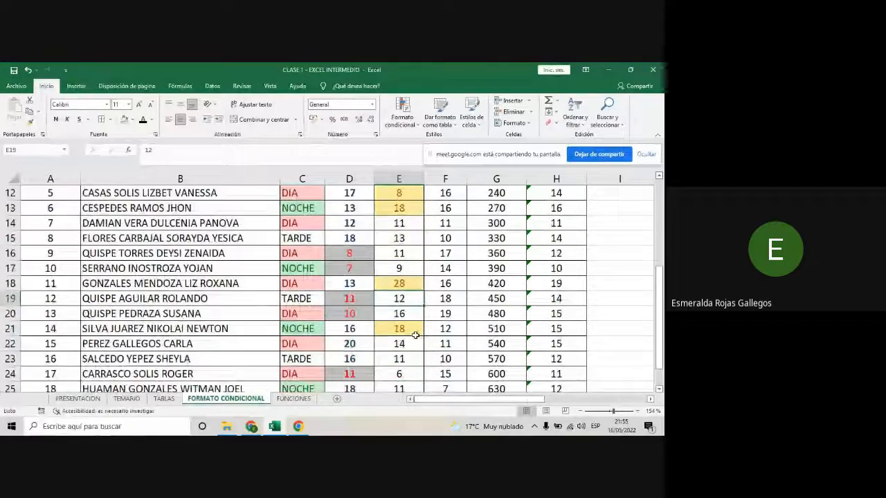
{"action": "scroll", "coordinate": [415, 336], "scroll_direction": "down", "scroll_amount": 2}
{"action": "scroll", "coordinate": [414, 333], "scroll_direction": "up", "scroll_amount": 2}
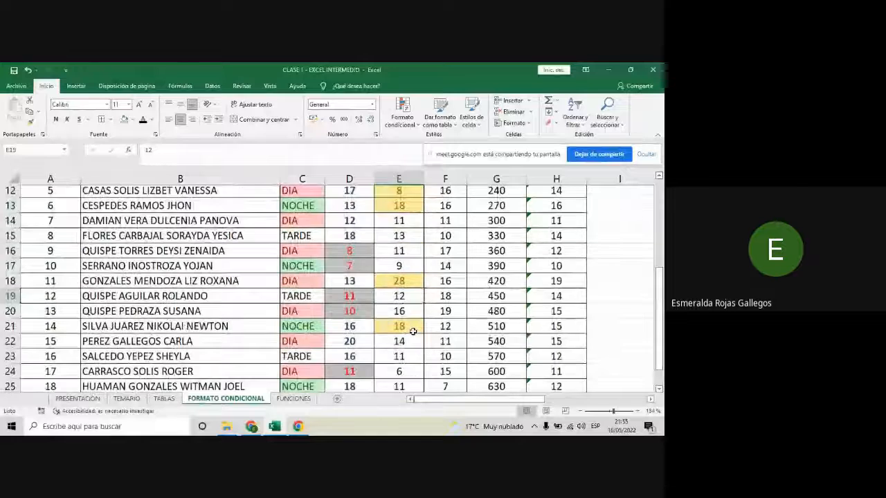
{"action": "scroll", "coordinate": [413, 332], "scroll_direction": "up", "scroll_amount": 1}
{"action": "scroll", "coordinate": [413, 331], "scroll_direction": "up", "scroll_amount": 1}
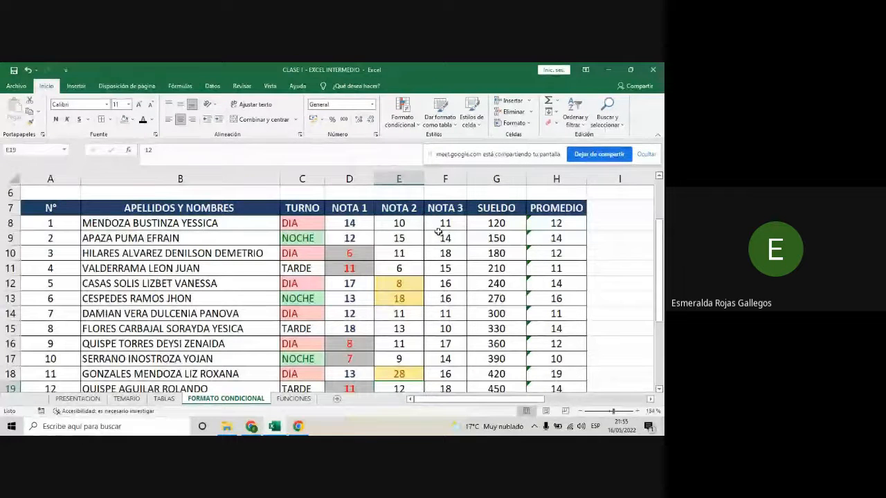
{"action": "left_click", "coordinate": [418, 129]}
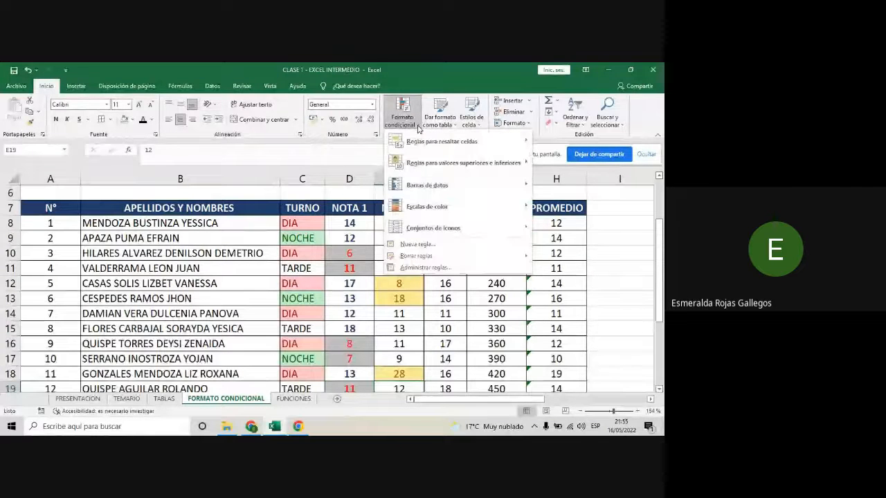
{"action": "mouse_move", "coordinate": [420, 142]}
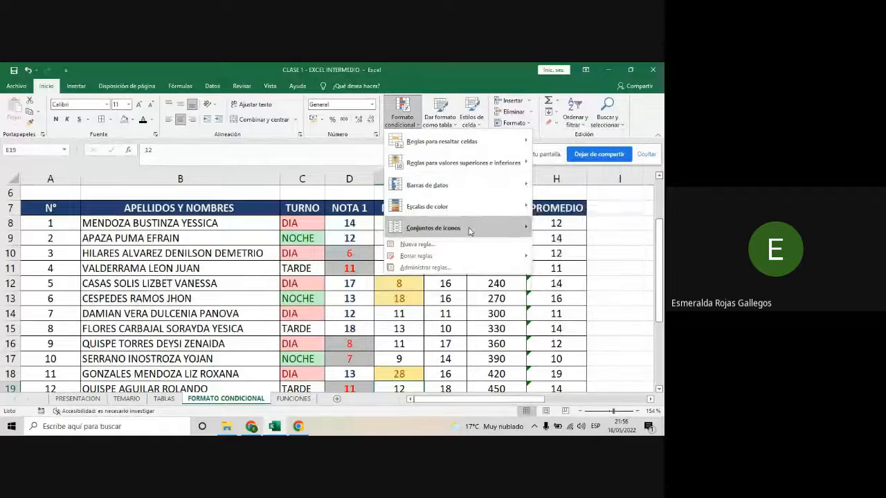
{"action": "mouse_move", "coordinate": [470, 230]}
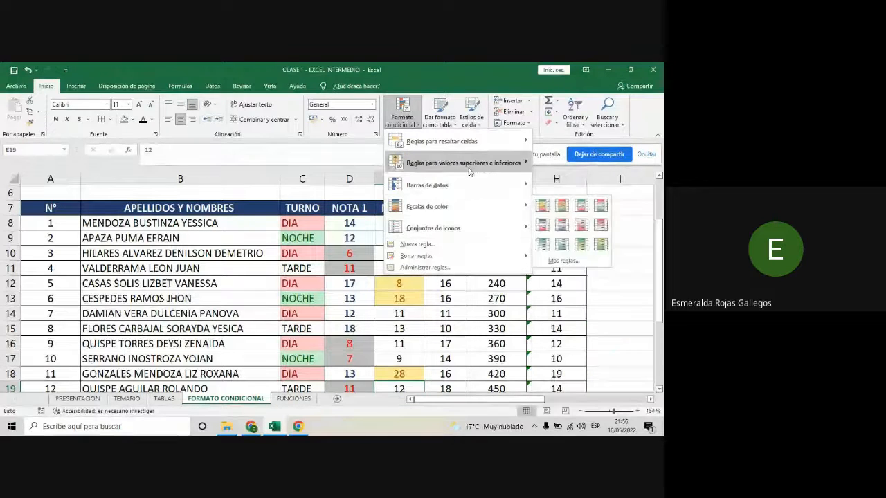
{"action": "mouse_move", "coordinate": [471, 166]}
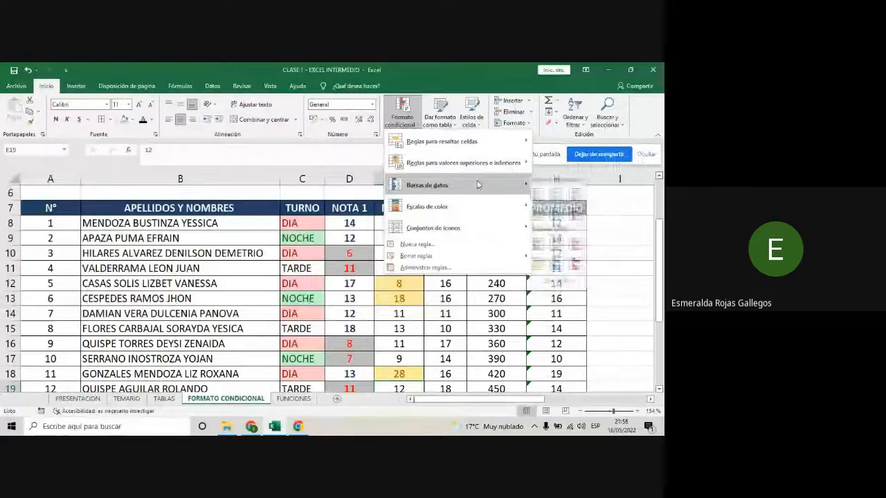
{"action": "mouse_move", "coordinate": [477, 185]}
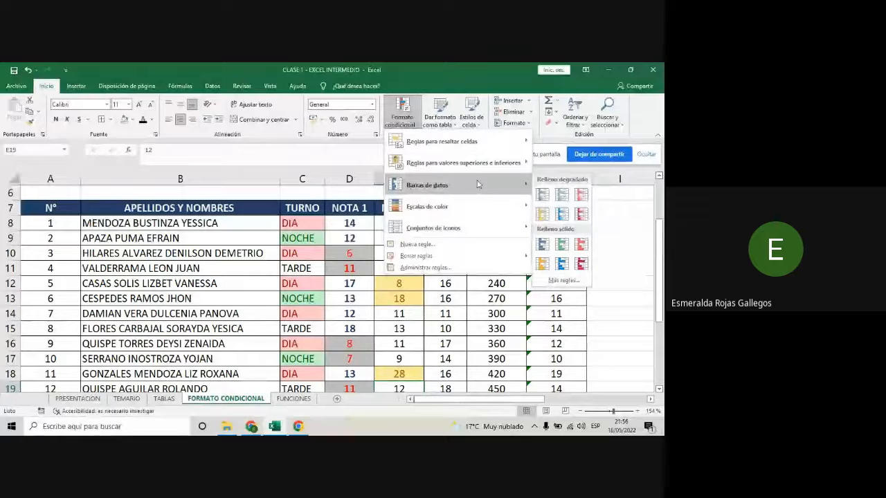
{"action": "left_click", "coordinate": [492, 311]}
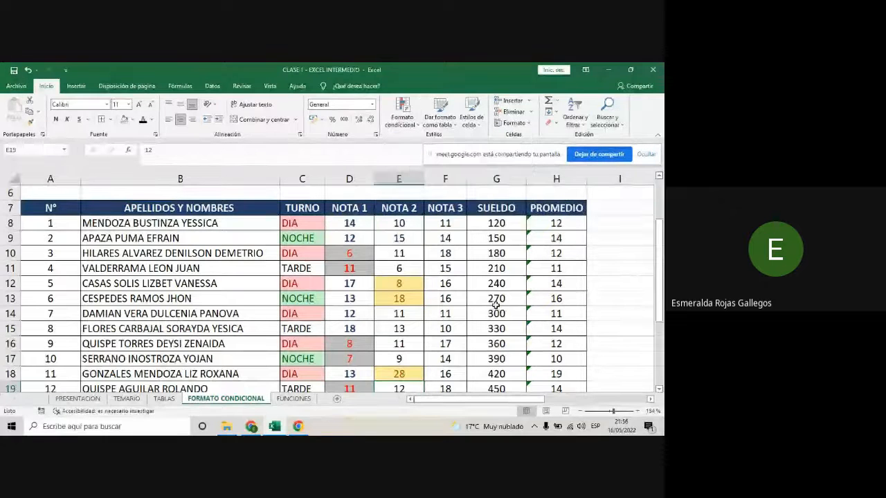
- Insert a blank column G before the SUELDO column
{"action": "left_click", "coordinate": [490, 226]}
{"action": "left_click_drag", "start_coordinate": [489, 238], "coordinate": [503, 364]}
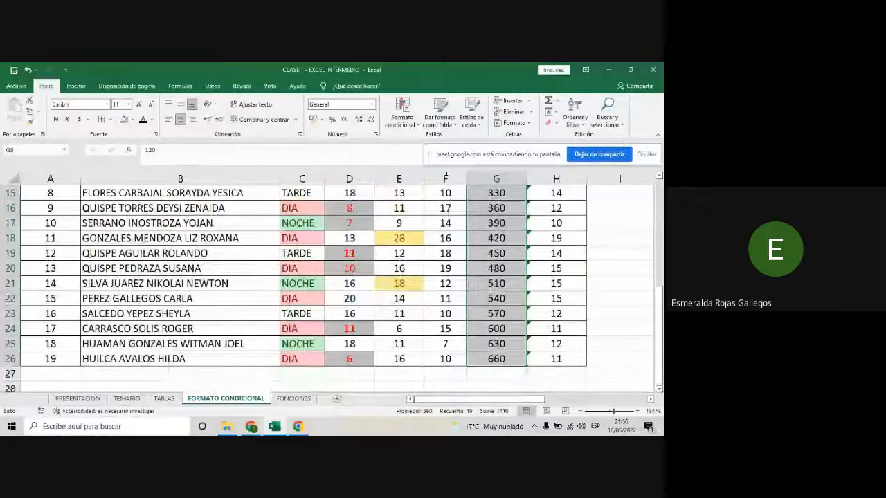
{"action": "scroll", "coordinate": [526, 223], "scroll_direction": "up", "scroll_amount": 1}
{"action": "scroll", "coordinate": [526, 224], "scroll_direction": "up", "scroll_amount": 5}
{"action": "left_click", "coordinate": [496, 179]}
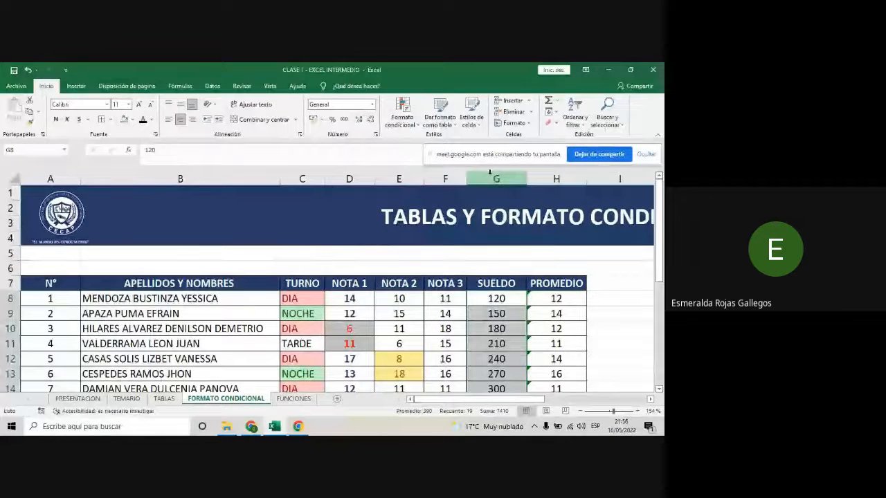
{"action": "left_click", "coordinate": [512, 100]}
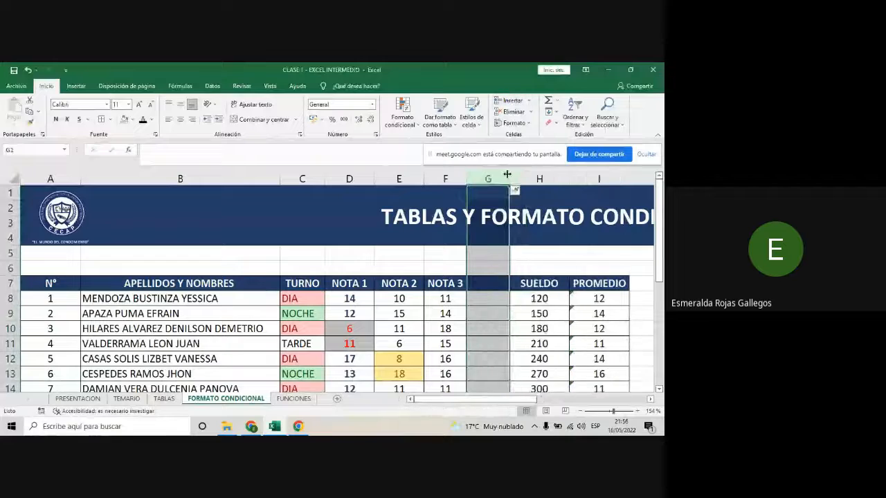
- Fill the SUELDO header and values from H7:H26 into the blank column G
{"action": "scroll", "coordinate": [528, 242], "scroll_direction": "down", "scroll_amount": 2}
{"action": "left_click_drag", "start_coordinate": [538, 196], "coordinate": [481, 355]}
{"action": "scroll", "coordinate": [481, 355], "scroll_direction": "up", "scroll_amount": 4}
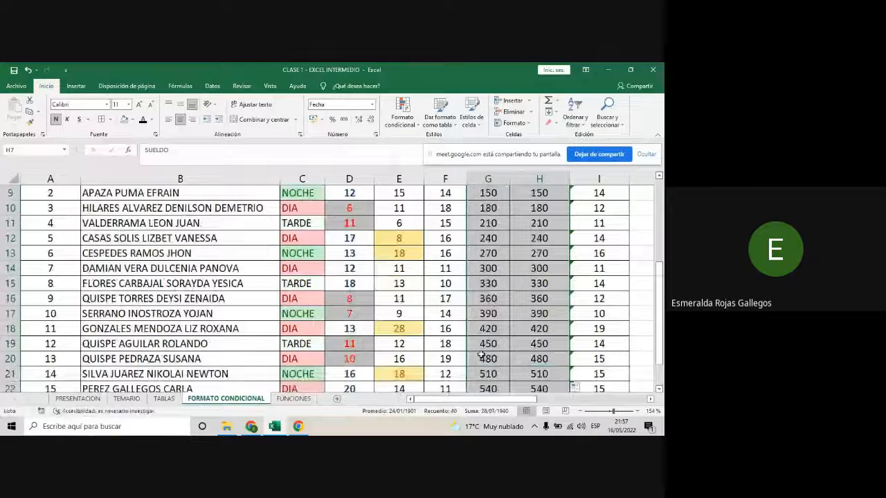
- Apply solid red data bars to the SUELDO cells G8:G26 and check them from the first to the last row
{"action": "left_click", "coordinate": [489, 268]}
{"action": "left_click_drag", "start_coordinate": [489, 268], "coordinate": [488, 339]}
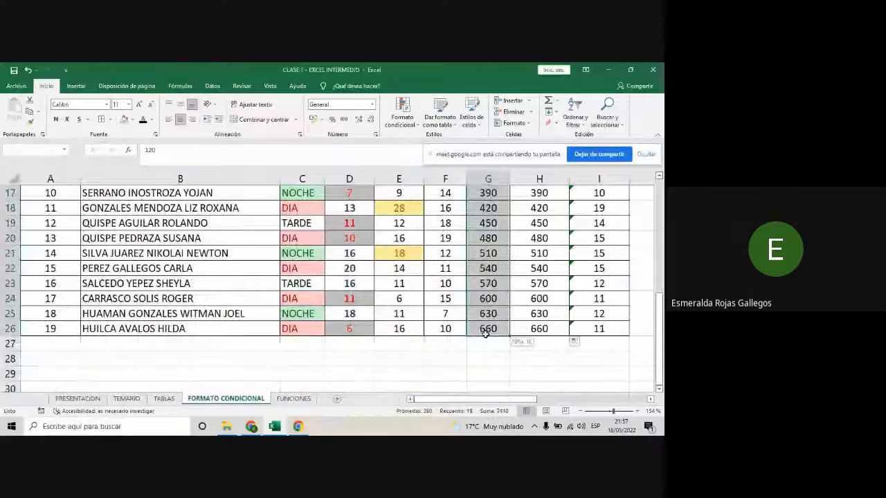
{"action": "left_click", "coordinate": [407, 119]}
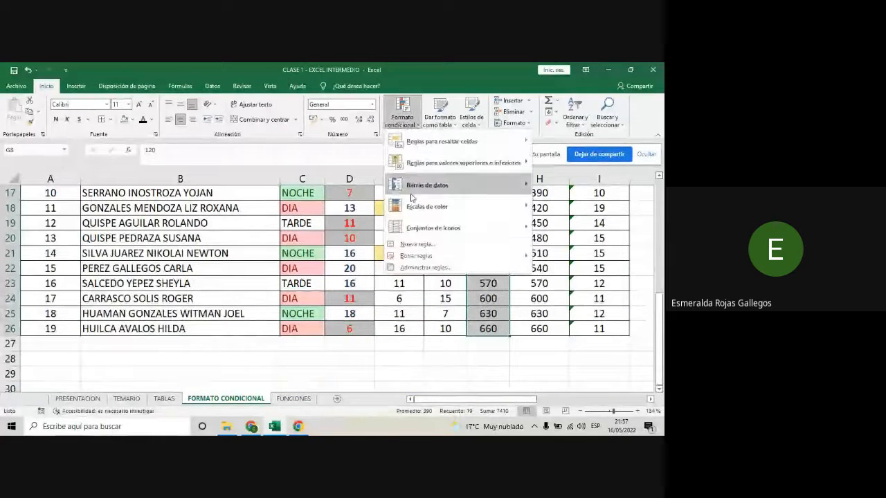
{"action": "mouse_move", "coordinate": [434, 192]}
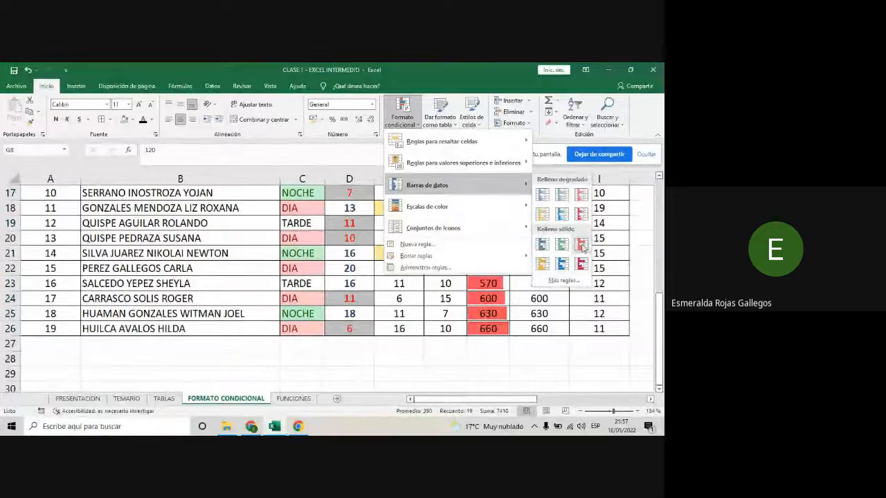
{"action": "left_click", "coordinate": [584, 247]}
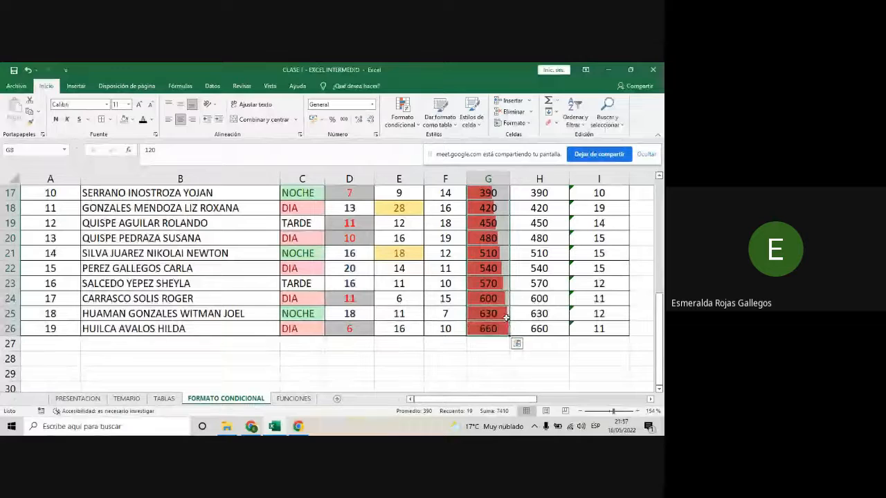
{"action": "scroll", "coordinate": [503, 319], "scroll_direction": "up", "scroll_amount": 2}
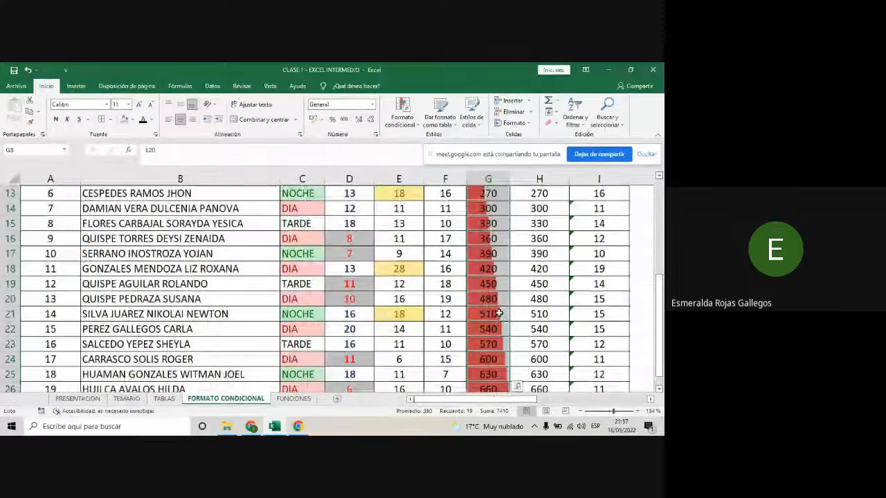
{"action": "scroll", "coordinate": [498, 313], "scroll_direction": "up", "scroll_amount": 3}
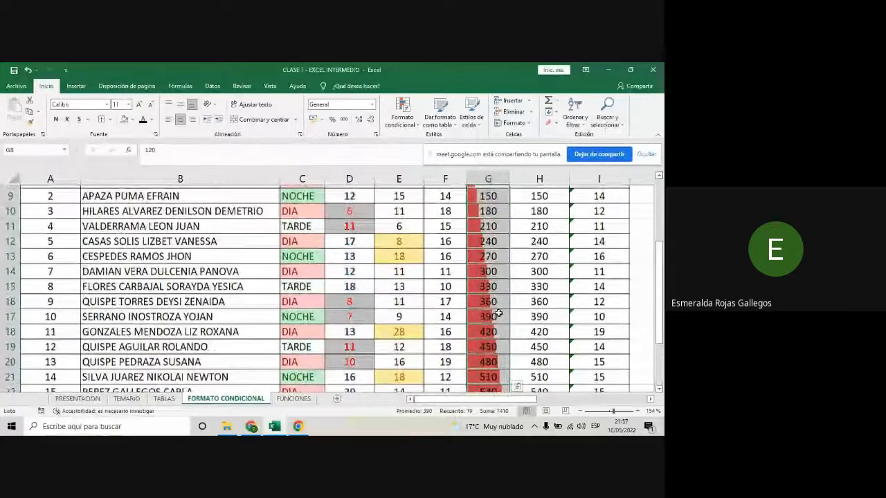
{"action": "scroll", "coordinate": [498, 313], "scroll_direction": "up", "scroll_amount": 1}
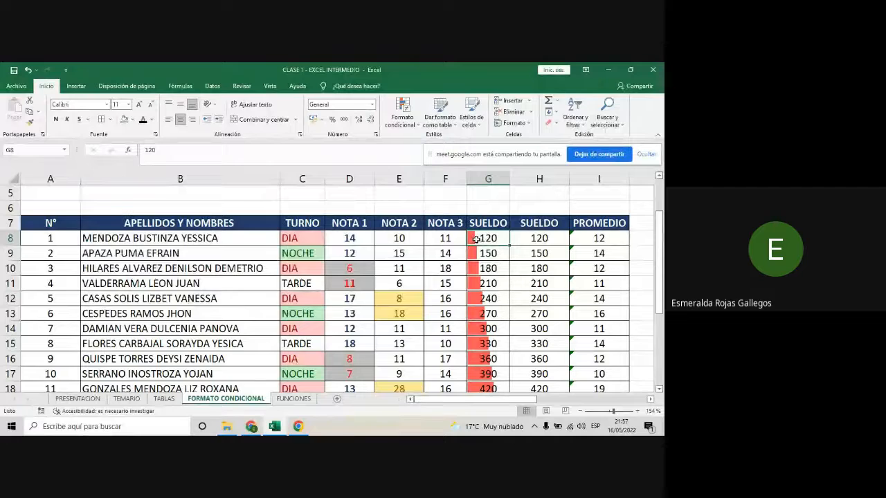
{"action": "scroll", "coordinate": [495, 277], "scroll_direction": "down", "scroll_amount": 5}
{"action": "left_click", "coordinate": [496, 283]}
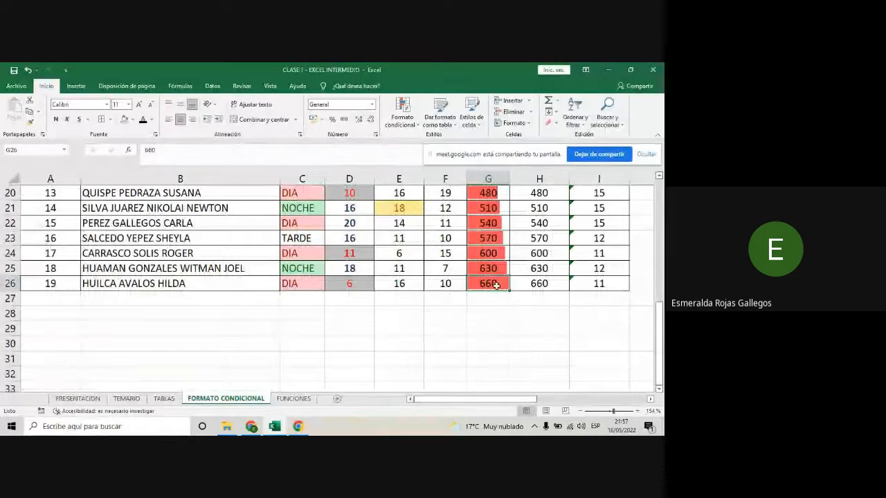
- Apply the green-yellow-red color scale to the second SUELDO column, cells H8:H26
{"action": "left_click", "coordinate": [542, 283]}
{"action": "left_click_drag", "start_coordinate": [545, 283], "coordinate": [526, 215]}
{"action": "left_click", "coordinate": [401, 112]}
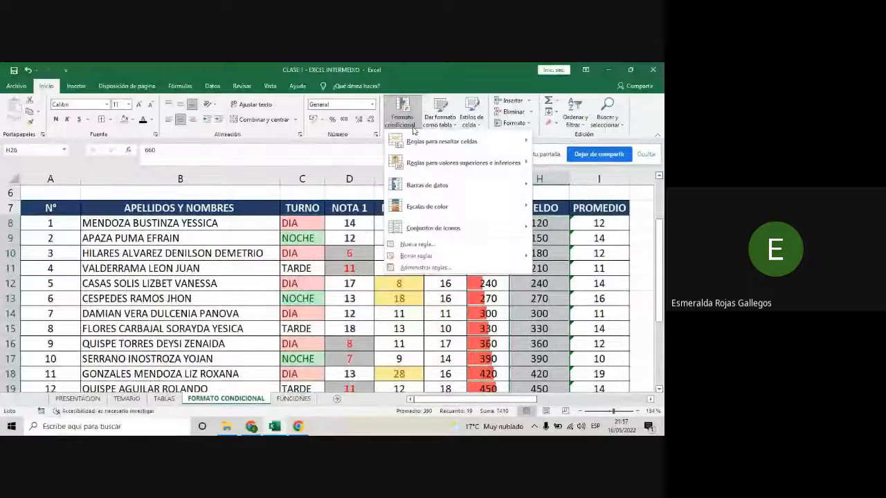
{"action": "mouse_move", "coordinate": [436, 202]}
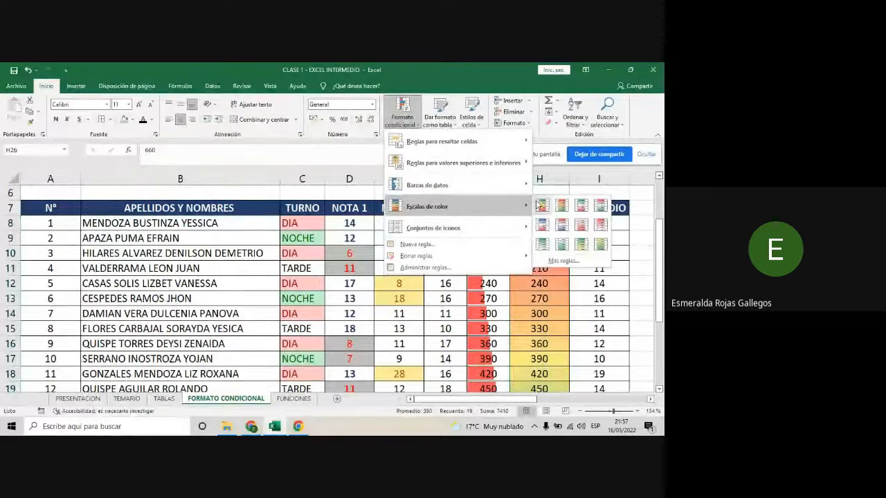
{"action": "left_click", "coordinate": [540, 205]}
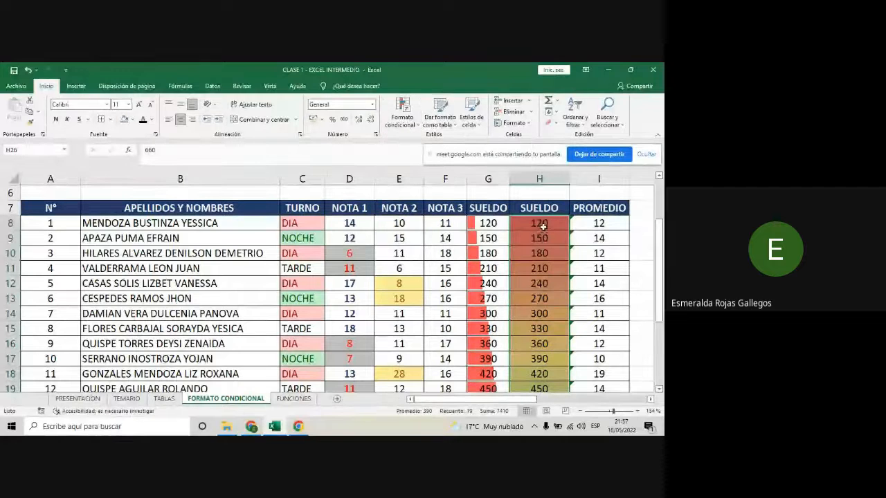
- Examine how the color scale shades the second SUELDO column from its lowest to its highest value
{"action": "left_click", "coordinate": [542, 225]}
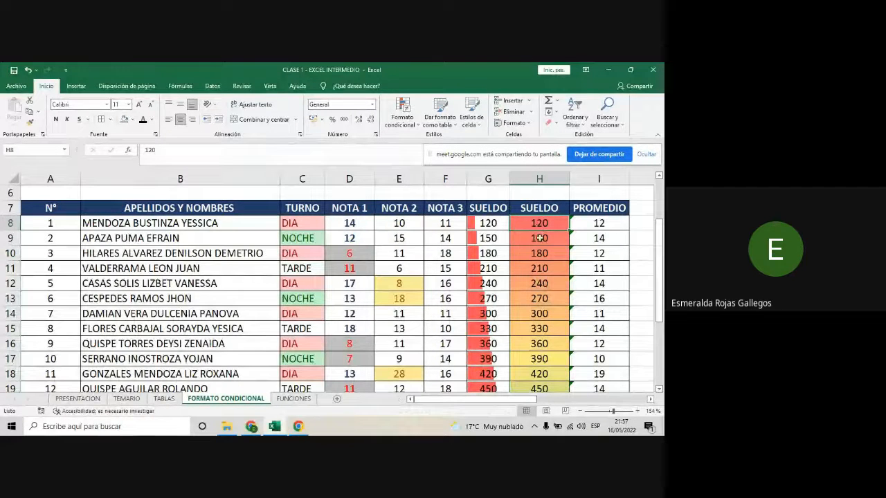
{"action": "scroll", "coordinate": [536, 269], "scroll_direction": "down", "scroll_amount": 3}
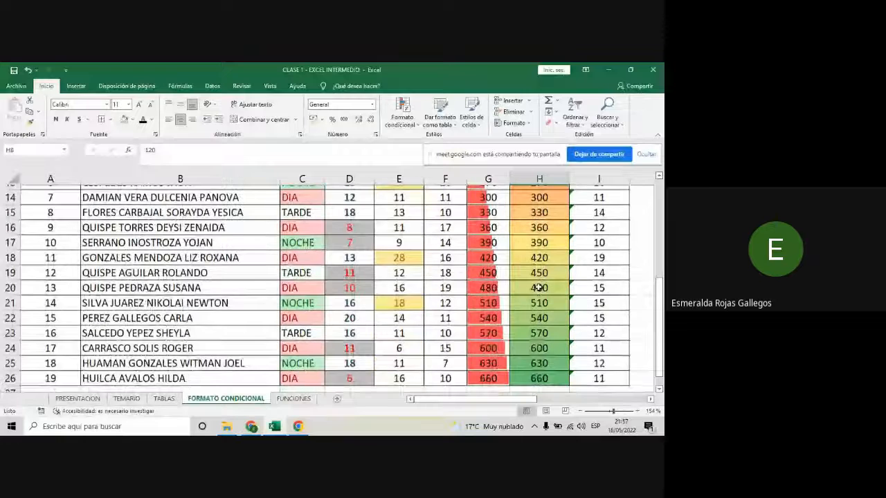
{"action": "scroll", "coordinate": [538, 288], "scroll_direction": "down", "scroll_amount": 2}
{"action": "left_click", "coordinate": [548, 320]}
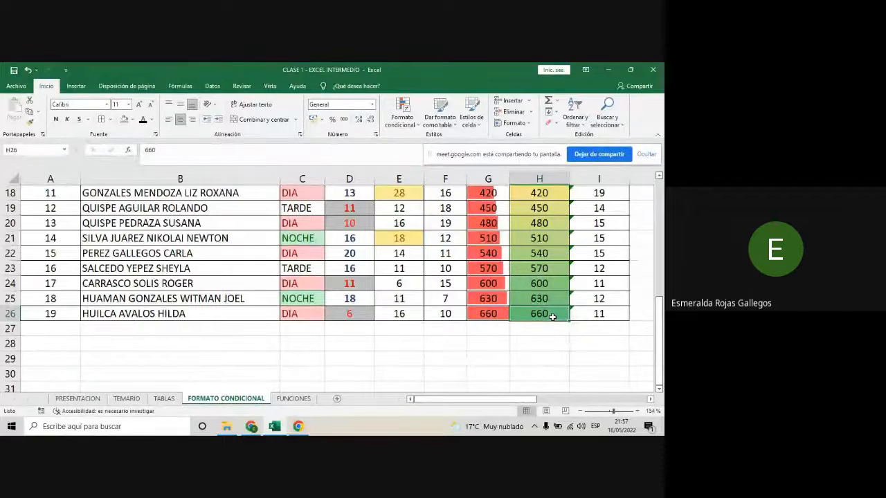
{"action": "scroll", "coordinate": [552, 316], "scroll_direction": "up", "scroll_amount": 5}
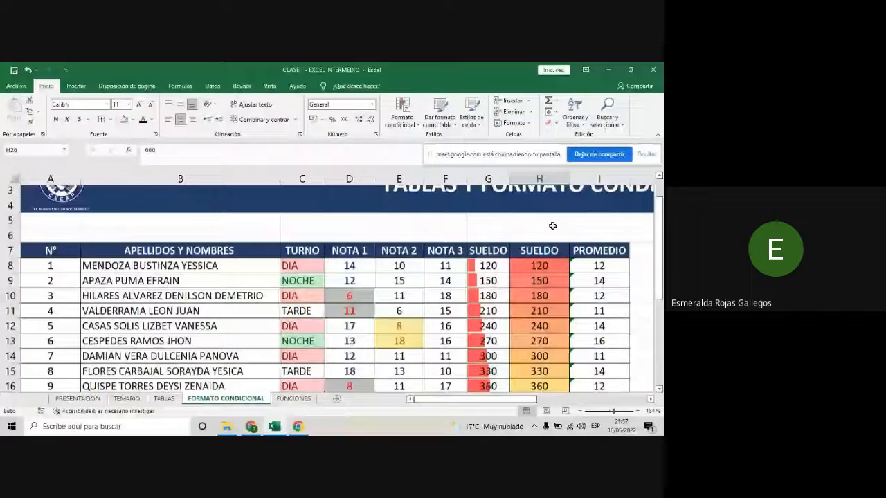
{"action": "scroll", "coordinate": [542, 317], "scroll_direction": "down", "scroll_amount": 2}
{"action": "scroll", "coordinate": [544, 315], "scroll_direction": "down", "scroll_amount": 3}
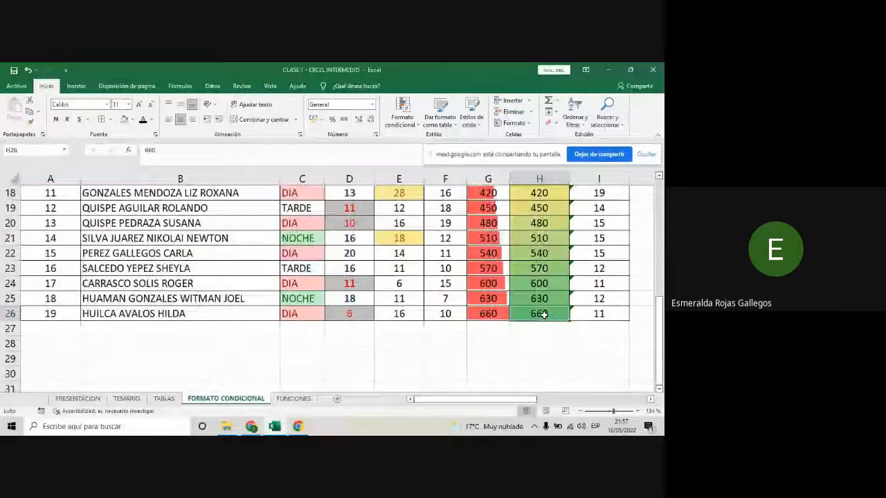
{"action": "scroll", "coordinate": [544, 315], "scroll_direction": "up", "scroll_amount": 3}
{"action": "scroll", "coordinate": [544, 314], "scroll_direction": "up", "scroll_amount": 1}
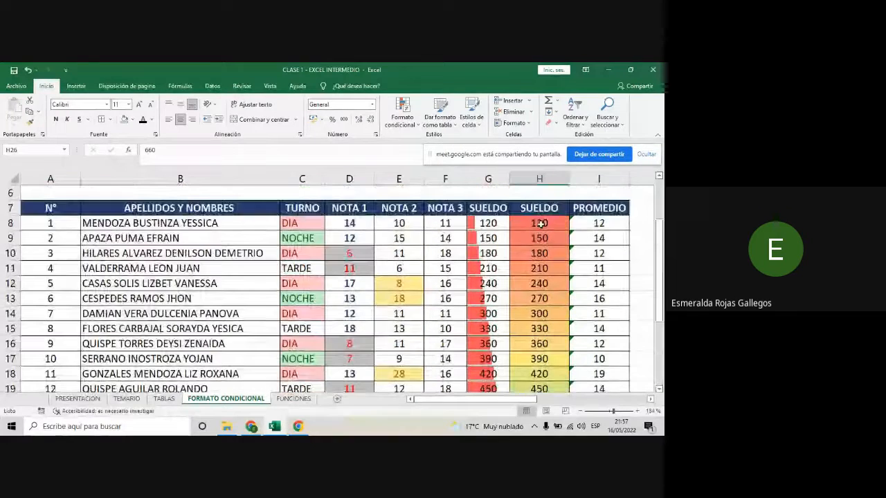
{"action": "scroll", "coordinate": [541, 259], "scroll_direction": "down", "scroll_amount": 1}
{"action": "scroll", "coordinate": [540, 263], "scroll_direction": "down", "scroll_amount": 5}
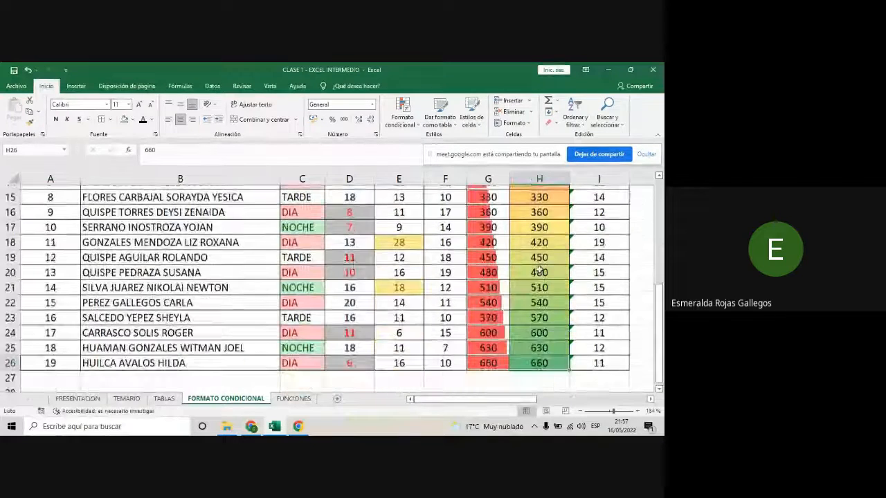
{"action": "scroll", "coordinate": [538, 270], "scroll_direction": "up", "scroll_amount": 1}
{"action": "scroll", "coordinate": [539, 271], "scroll_direction": "up", "scroll_amount": 5}
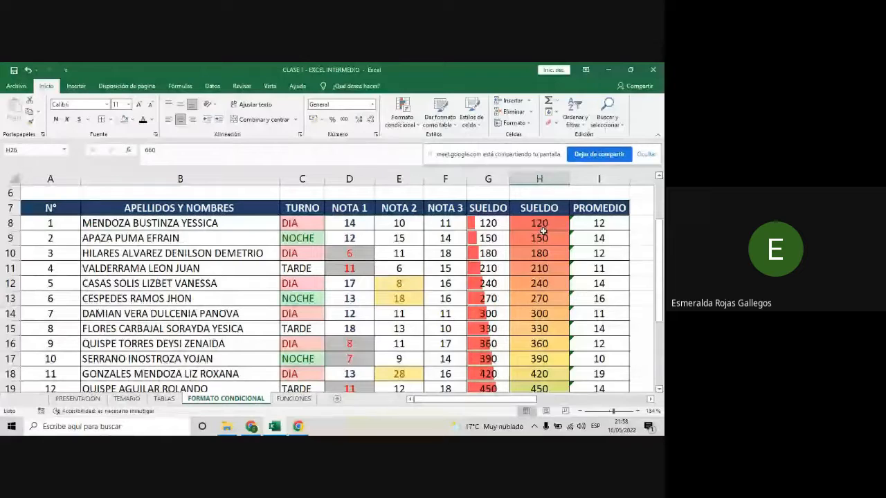
{"action": "scroll", "coordinate": [544, 232], "scroll_direction": "down", "scroll_amount": 5}
{"action": "scroll", "coordinate": [530, 278], "scroll_direction": "up", "scroll_amount": 3}
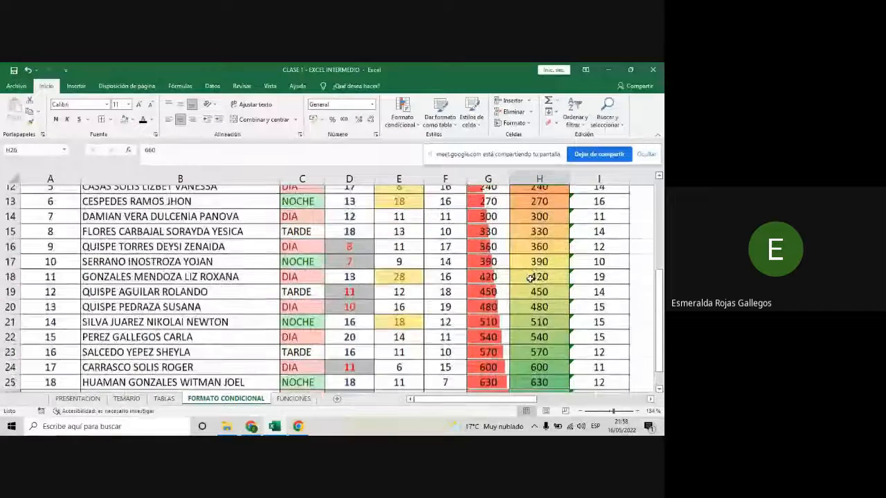
{"action": "scroll", "coordinate": [531, 278], "scroll_direction": "up", "scroll_amount": 2}
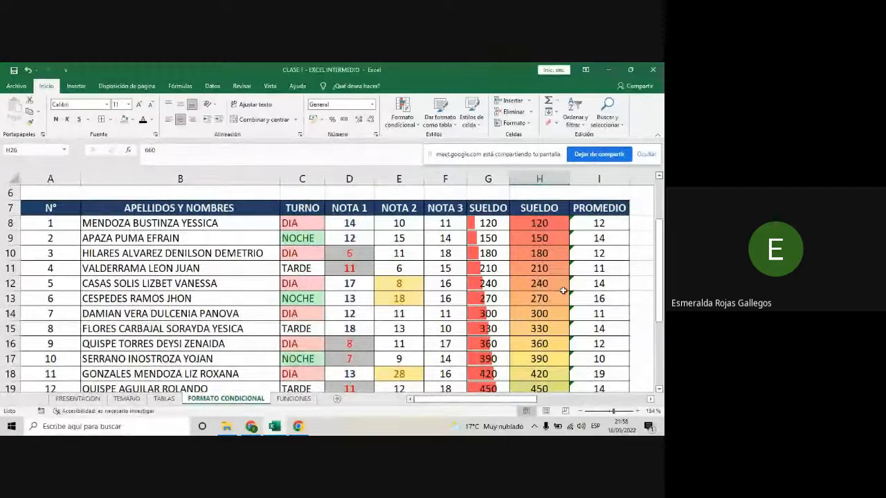
{"action": "scroll", "coordinate": [563, 291], "scroll_direction": "down", "scroll_amount": 1}
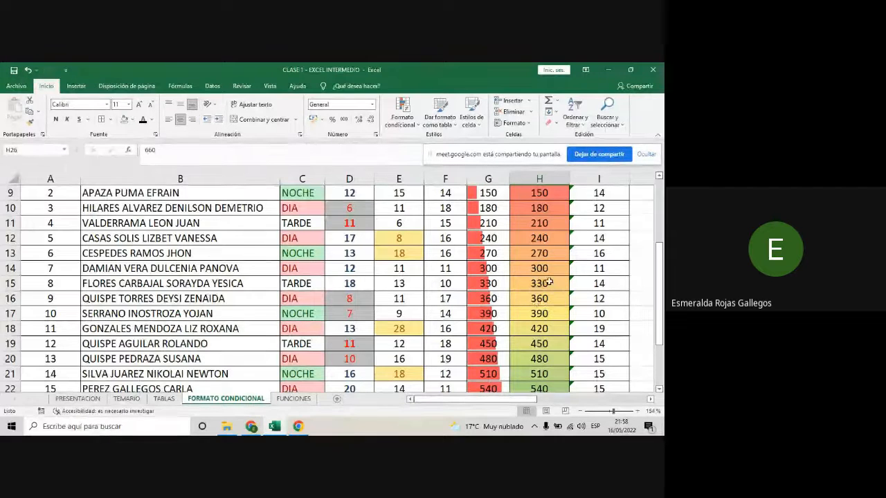
{"action": "scroll", "coordinate": [554, 291], "scroll_direction": "down", "scroll_amount": 3}
{"action": "scroll", "coordinate": [547, 298], "scroll_direction": "down", "scroll_amount": 1}
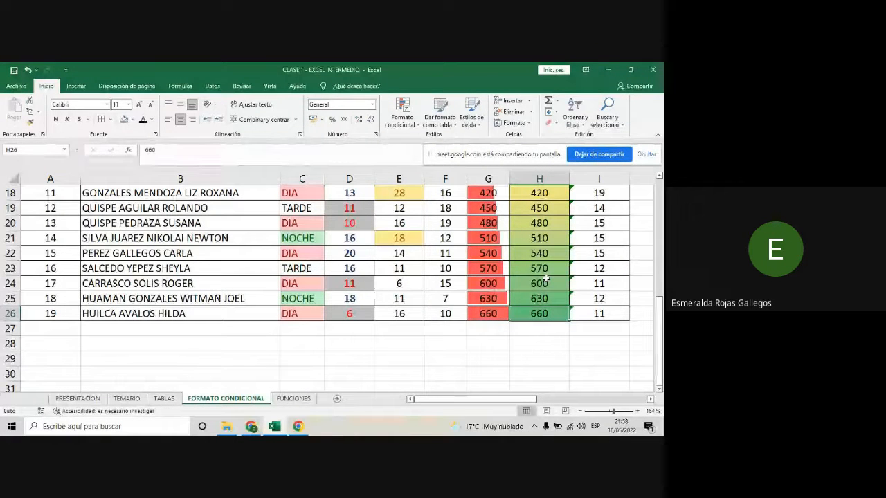
{"action": "scroll", "coordinate": [545, 323], "scroll_direction": "up", "scroll_amount": 4}
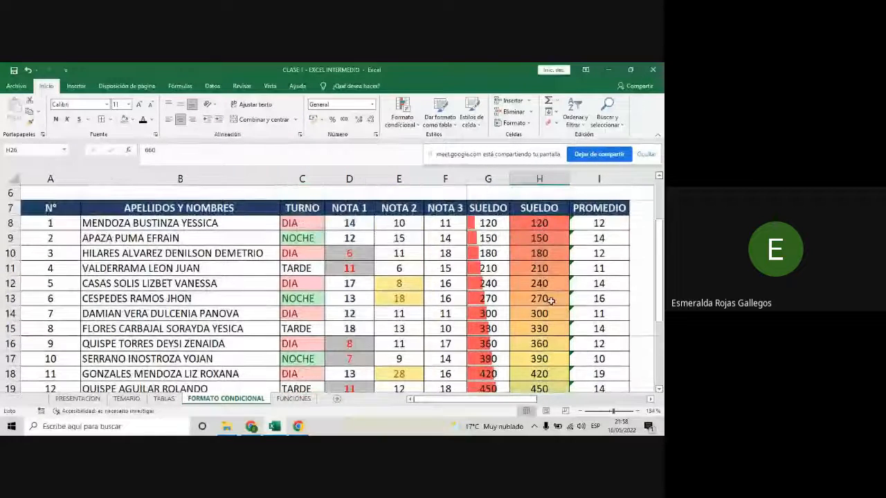
- Review the conditional formatting options for color scales, data bars, top and bottom rules and icon sets without applying any
{"action": "left_click", "coordinate": [407, 117]}
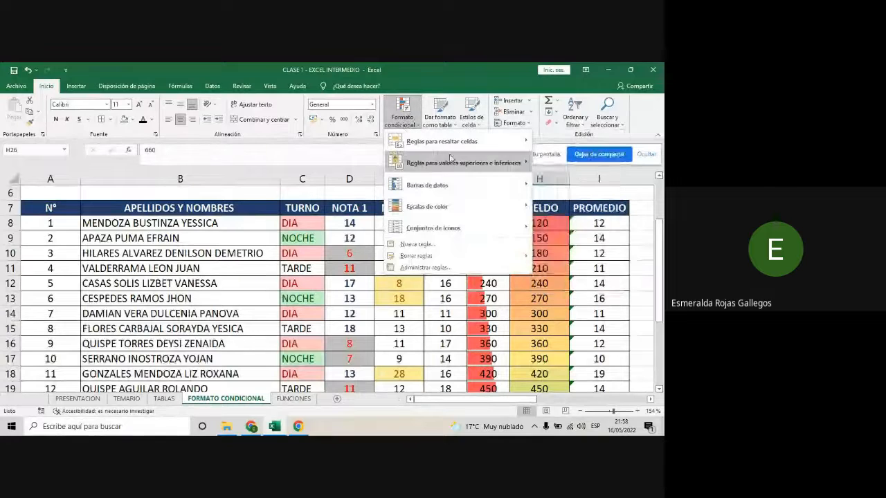
{"action": "mouse_move", "coordinate": [466, 213]}
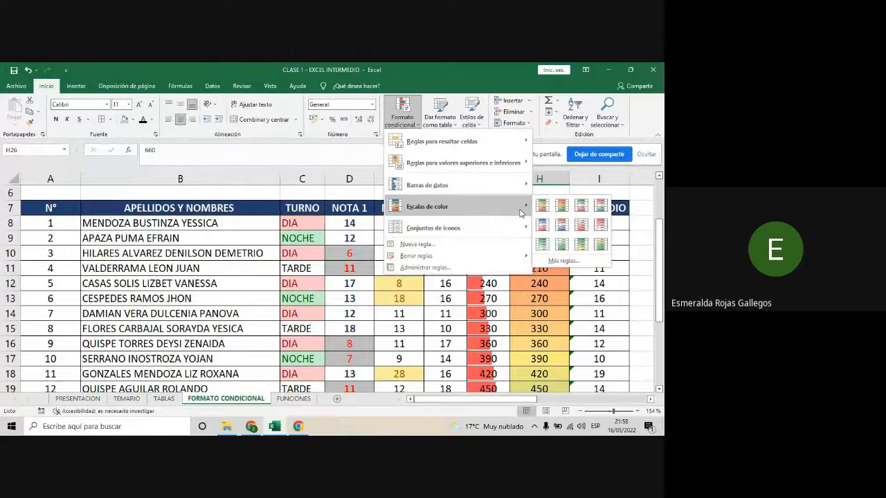
{"action": "mouse_move", "coordinate": [521, 188]}
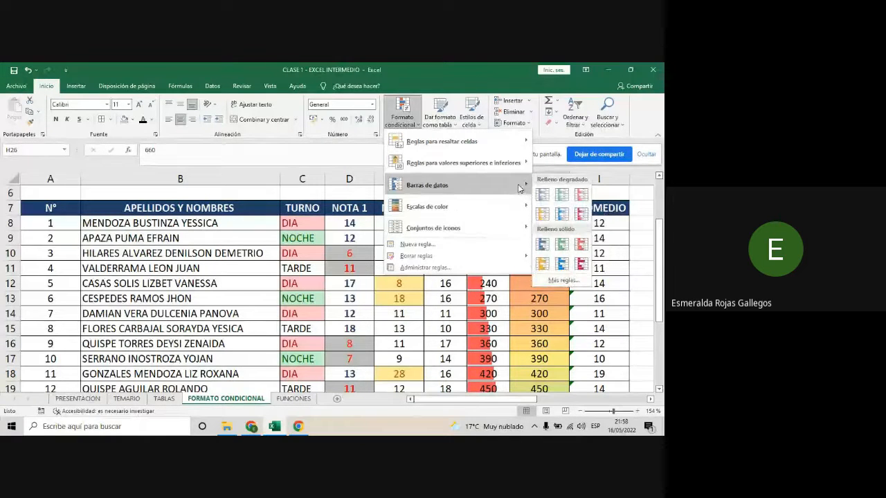
{"action": "mouse_move", "coordinate": [516, 166]}
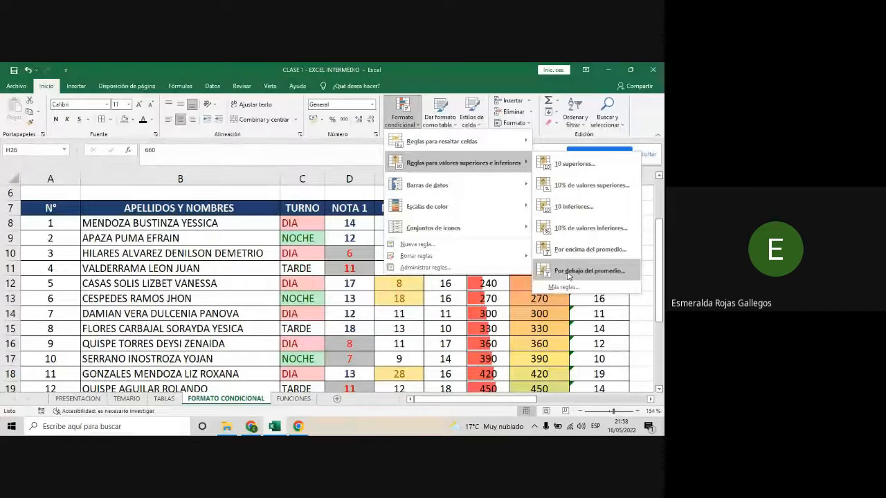
{"action": "mouse_move", "coordinate": [437, 227]}
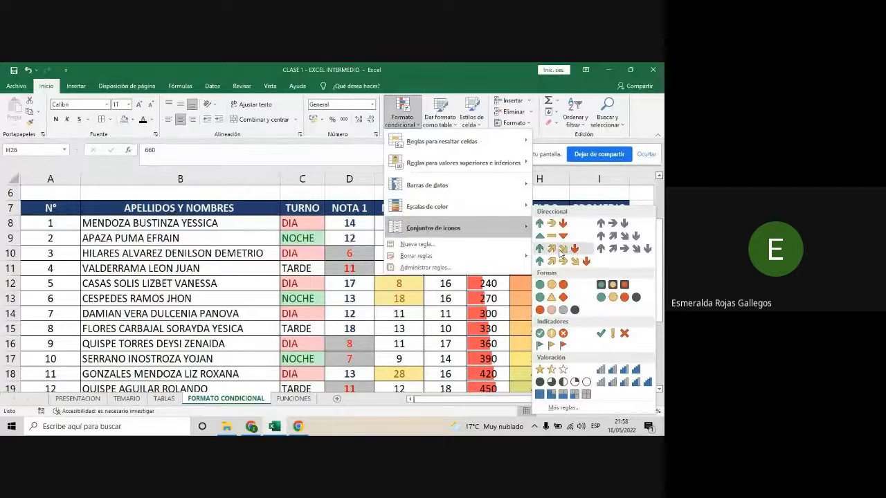
{"action": "left_click", "coordinate": [555, 193]}
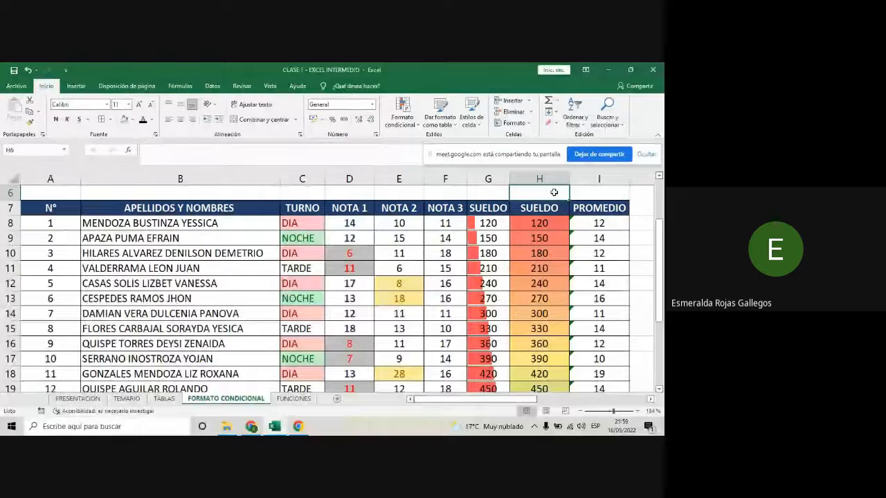
- Switch to the Google Meet call and read the participants' questions in the call chat
{"action": "mouse_move", "coordinate": [255, 432]}
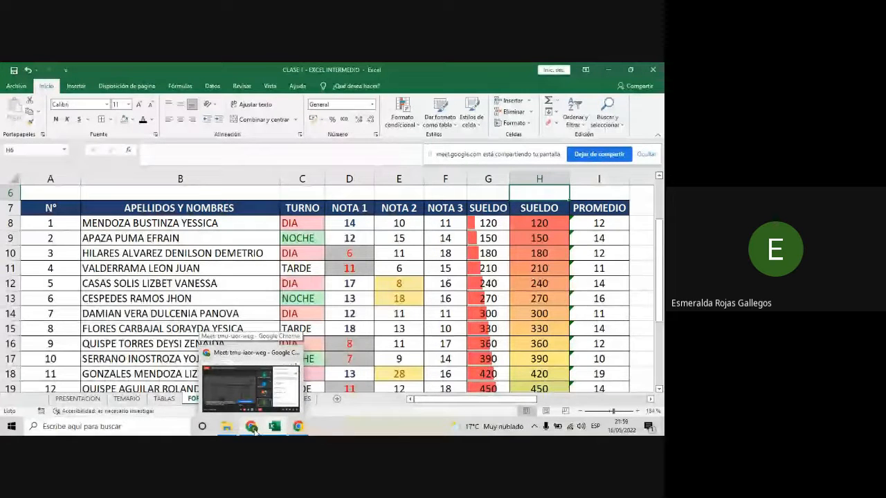
{"action": "left_click", "coordinate": [255, 429]}
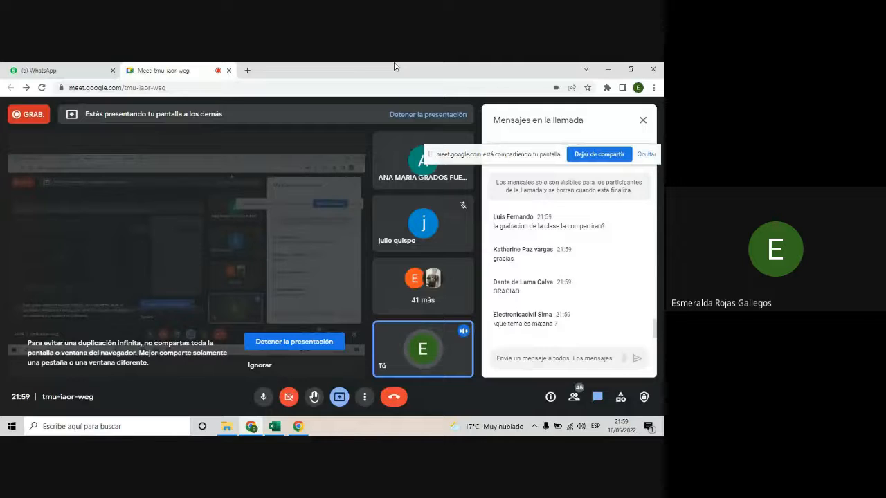
- Switch back to Excel, review the course session topics on the TEMARIO sheet and return to the FORMATO CONDICIONAL sheet
{"action": "left_click", "coordinate": [275, 427]}
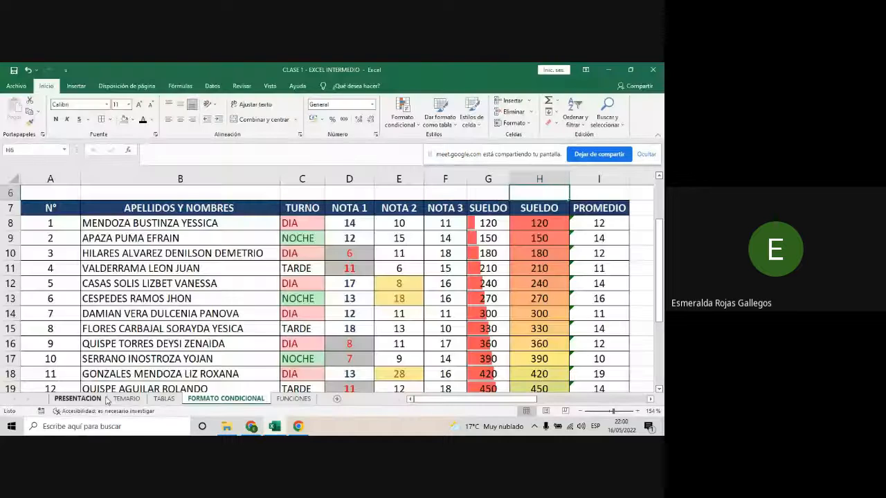
{"action": "left_click", "coordinate": [125, 398]}
{"action": "left_click", "coordinate": [356, 345]}
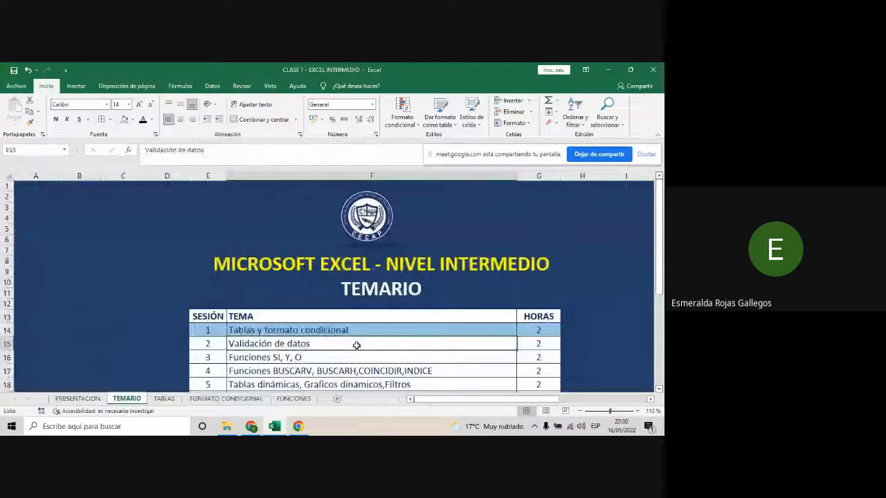
{"action": "scroll", "coordinate": [357, 343], "scroll_direction": "down", "scroll_amount": 2}
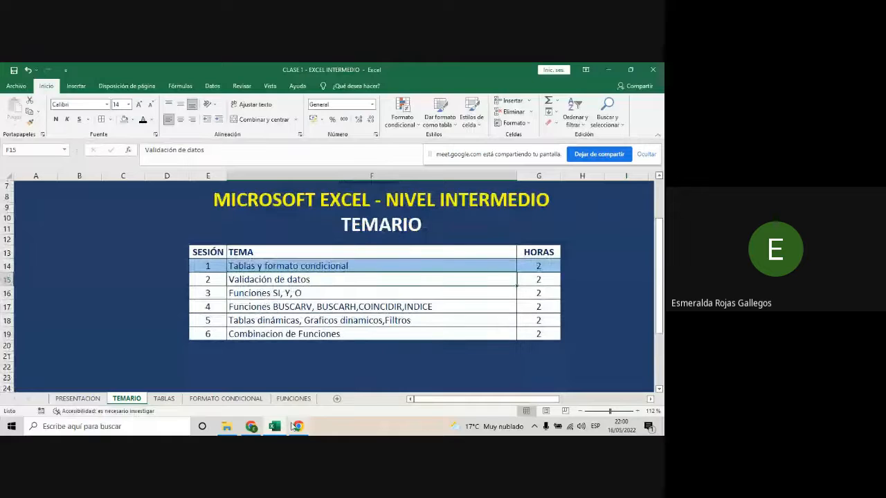
{"action": "left_click", "coordinate": [441, 352]}
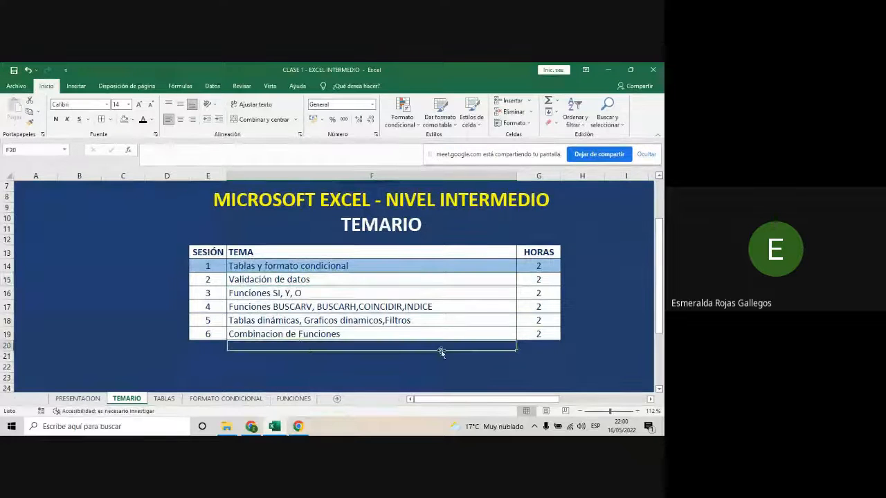
{"action": "left_click", "coordinate": [226, 399]}
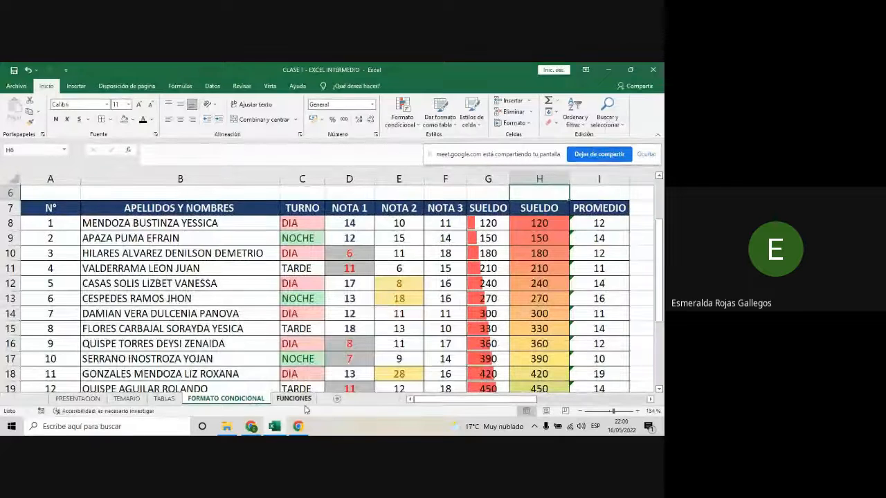
- Switch to the Google Meet call, mute the microphone and stop sharing the screen
{"action": "left_click", "coordinate": [252, 427]}
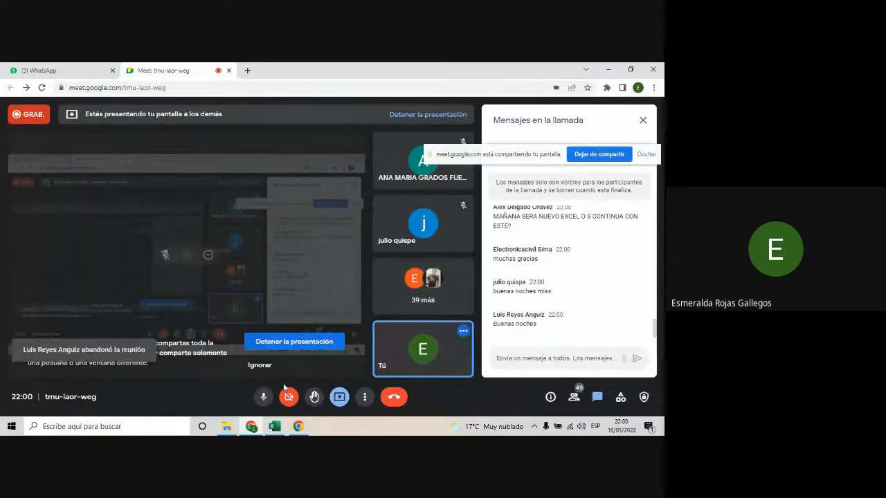
{"action": "left_click", "coordinate": [266, 403]}
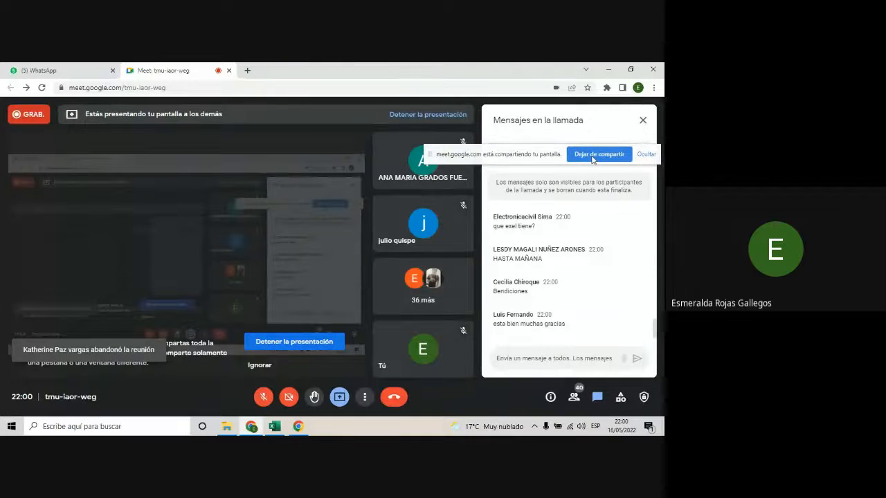
{"action": "left_click", "coordinate": [592, 155]}
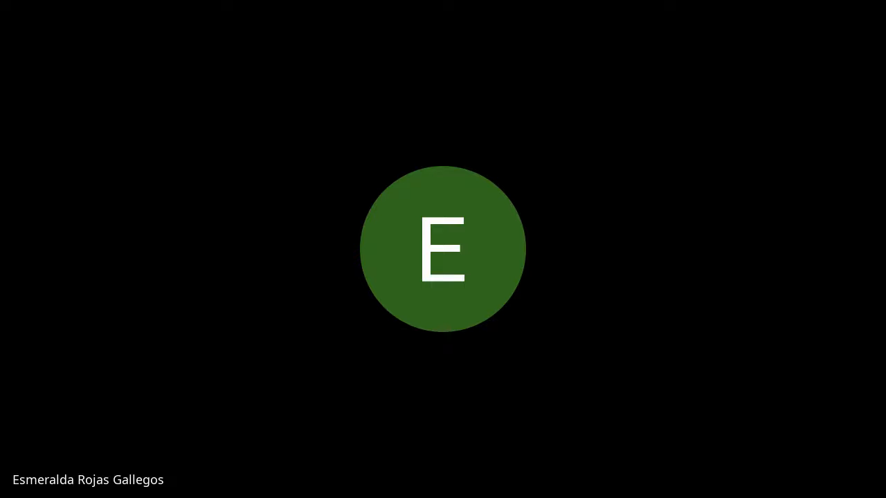